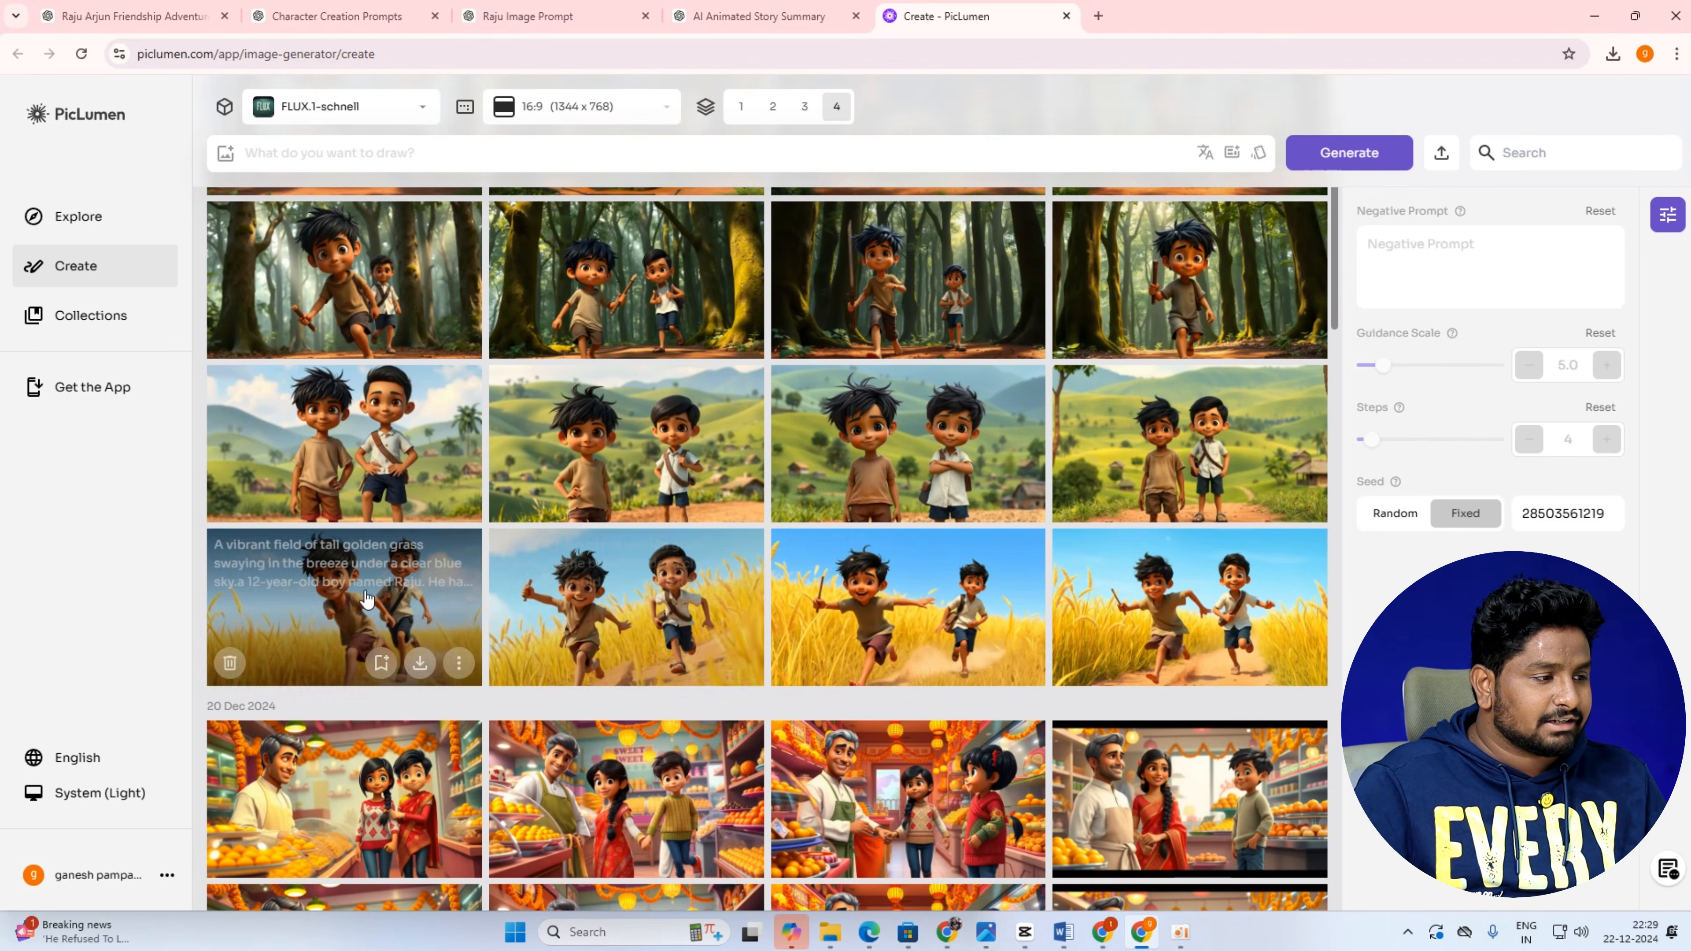
Preview two generated golden-field running images and one green-hills village image of the boys at full size.
left_click(370, 586)
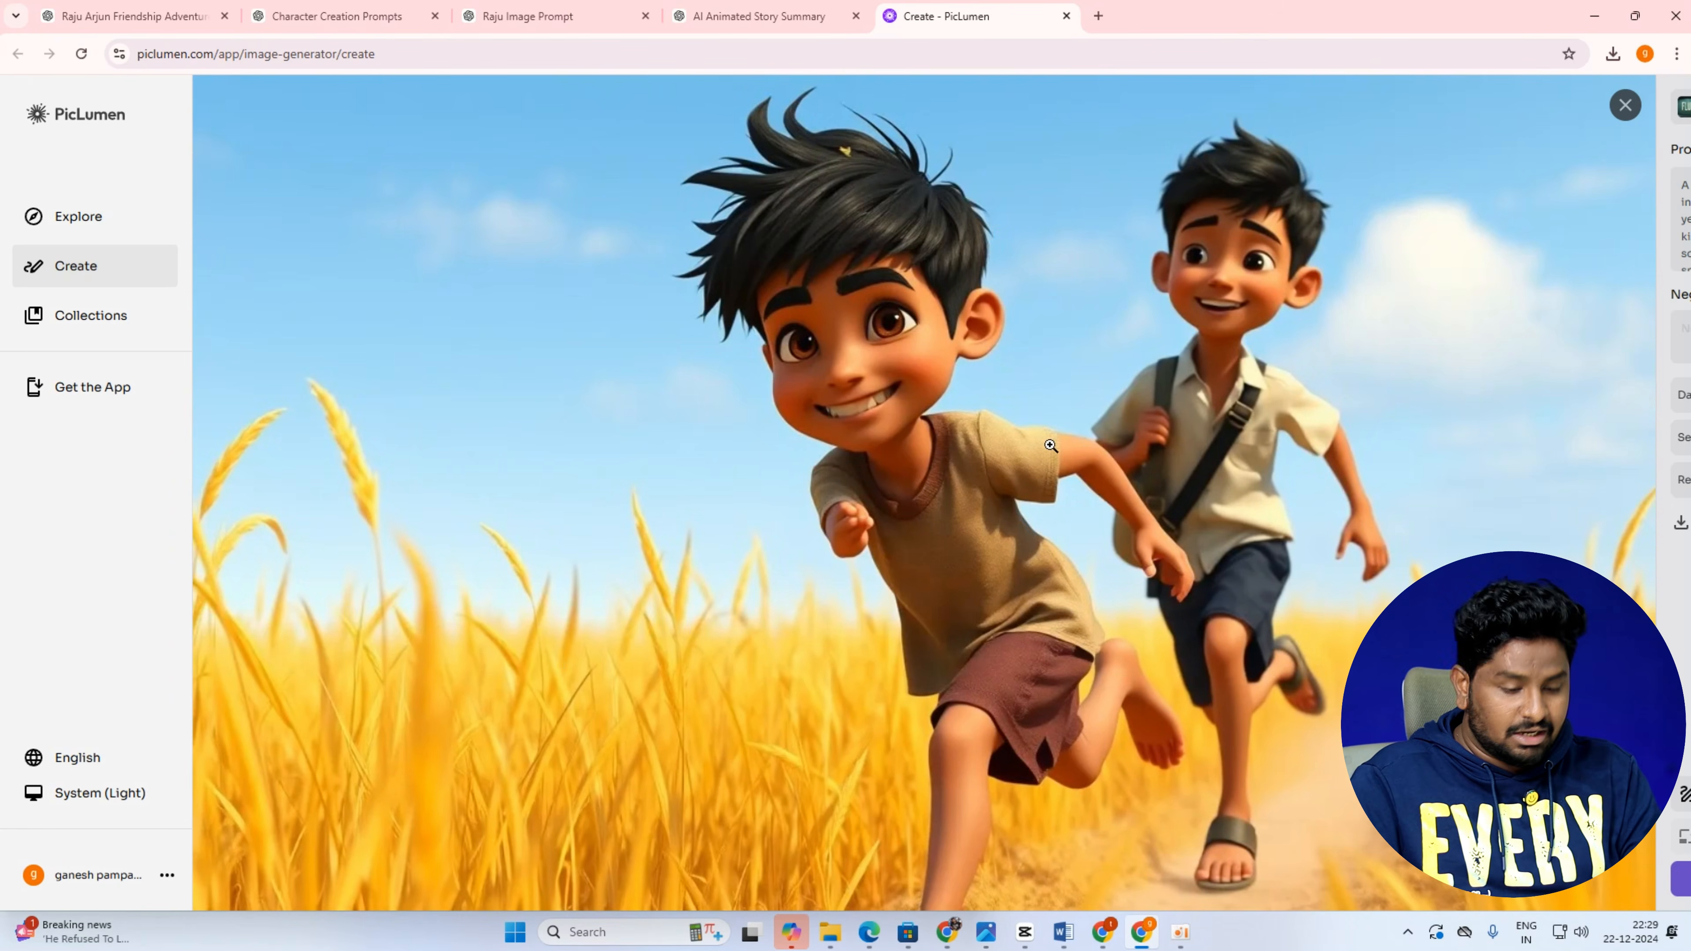
key("Right")
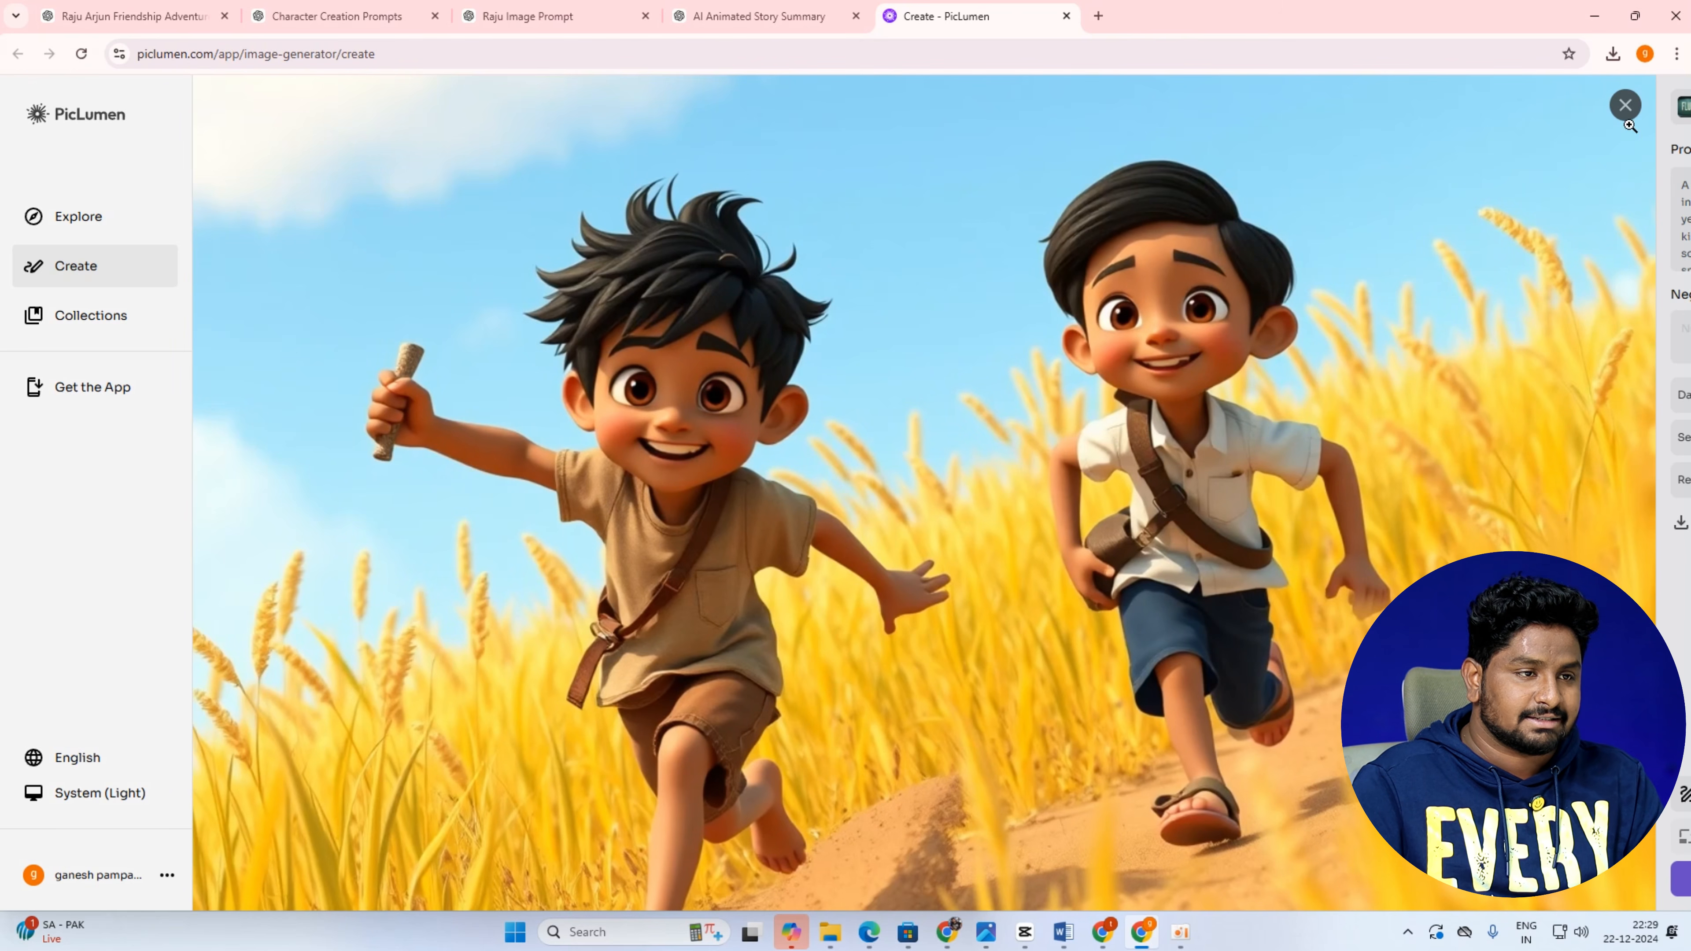
left_click(1625, 104)
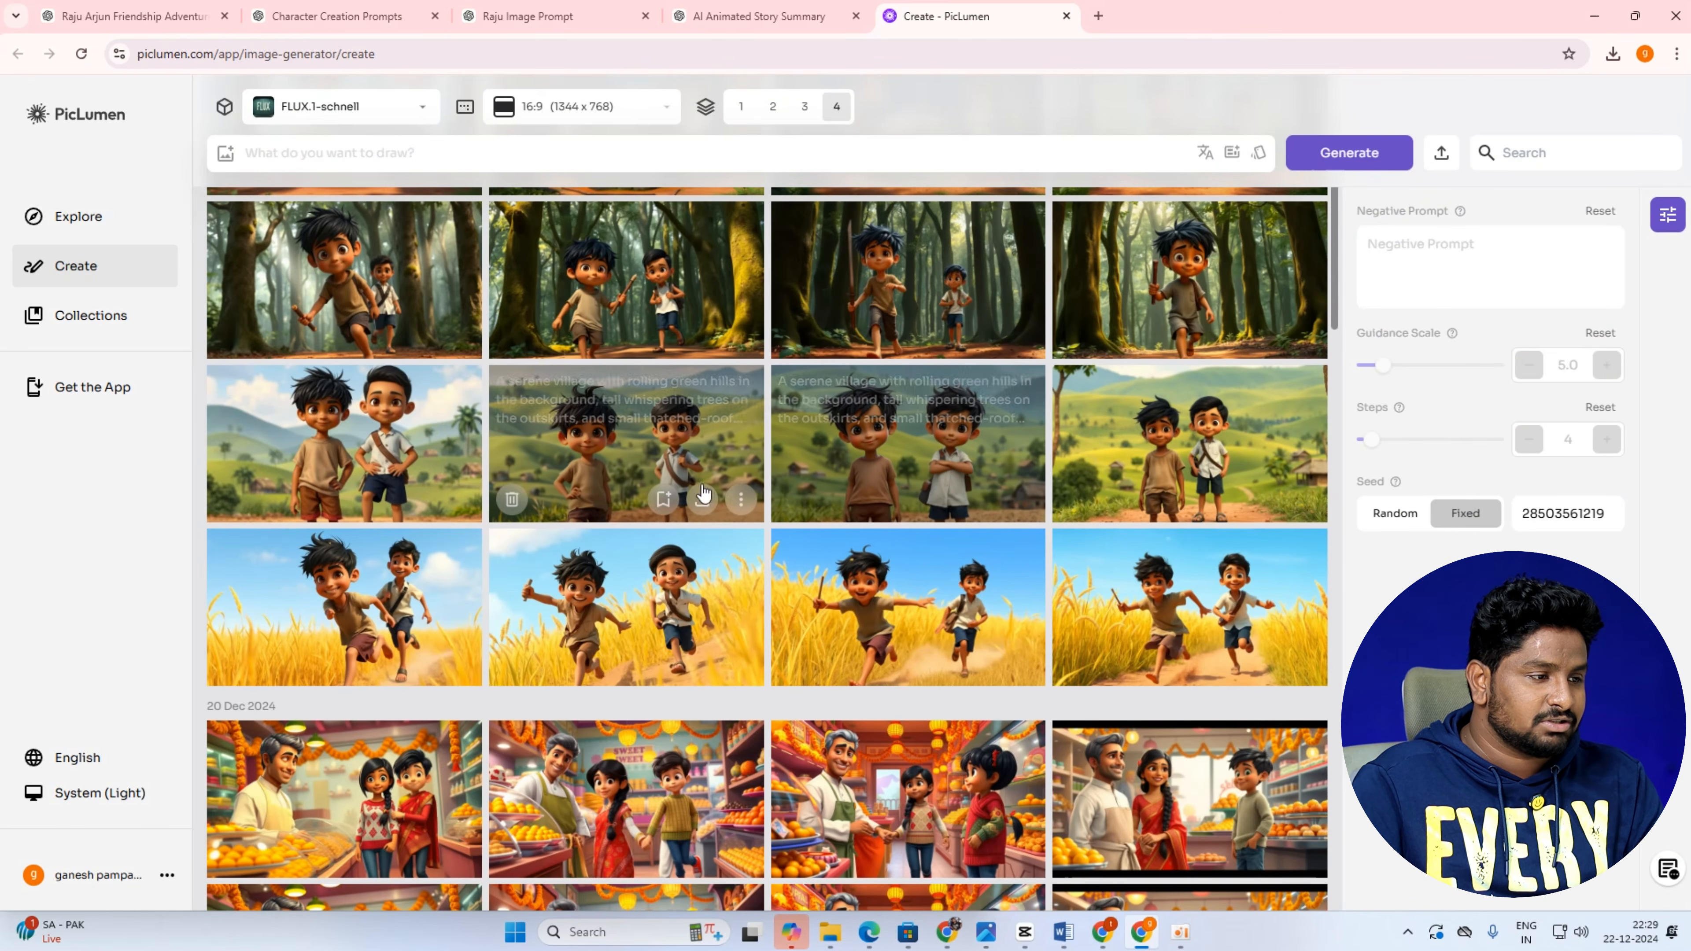
left_click(750, 457)
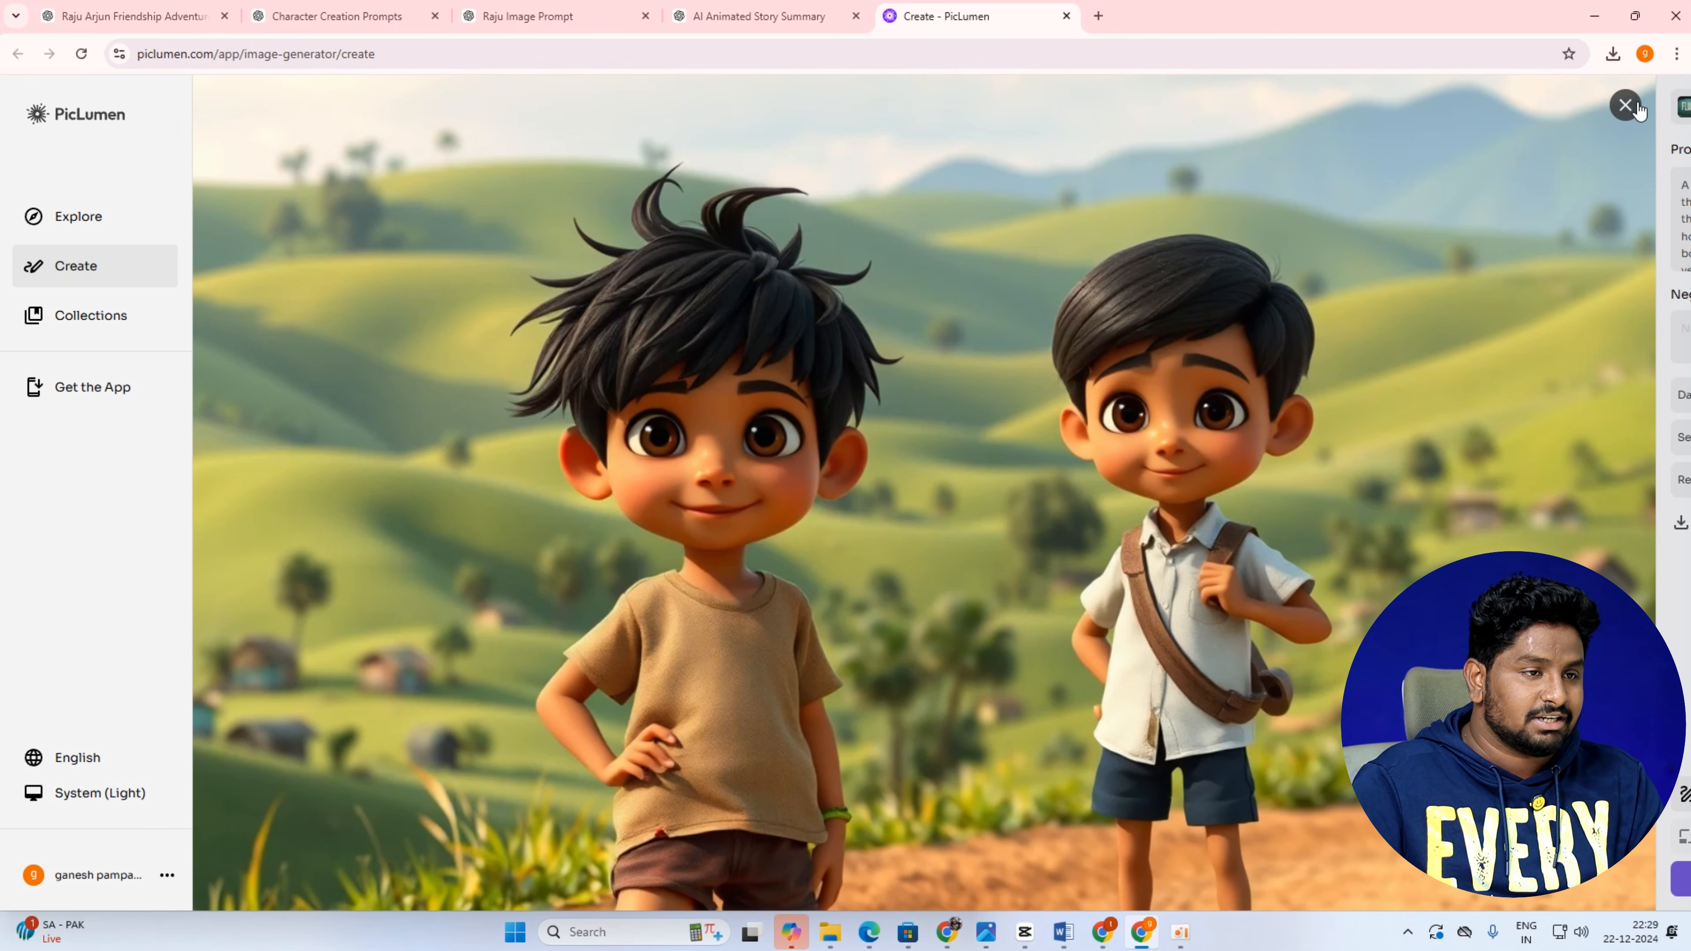
left_click(1625, 105)
Preview the generated forest walk image and the mossy stone well image at full size.
scroll(598, 378, "up", 1)
left_click(598, 377)
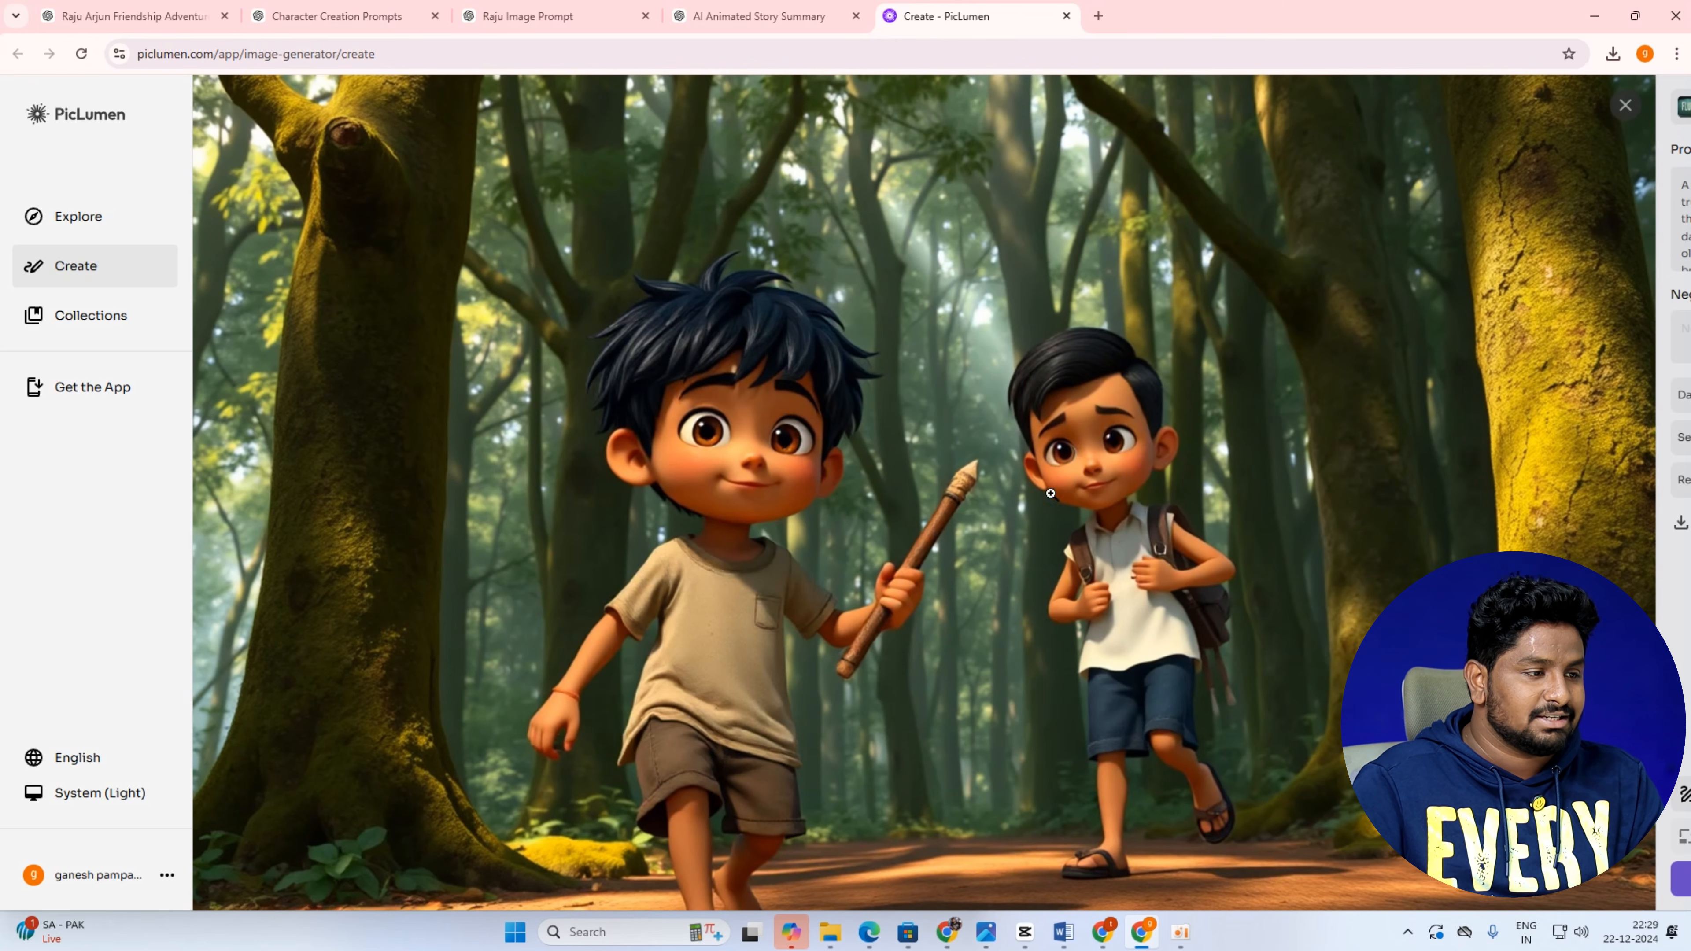
left_click(1317, 321)
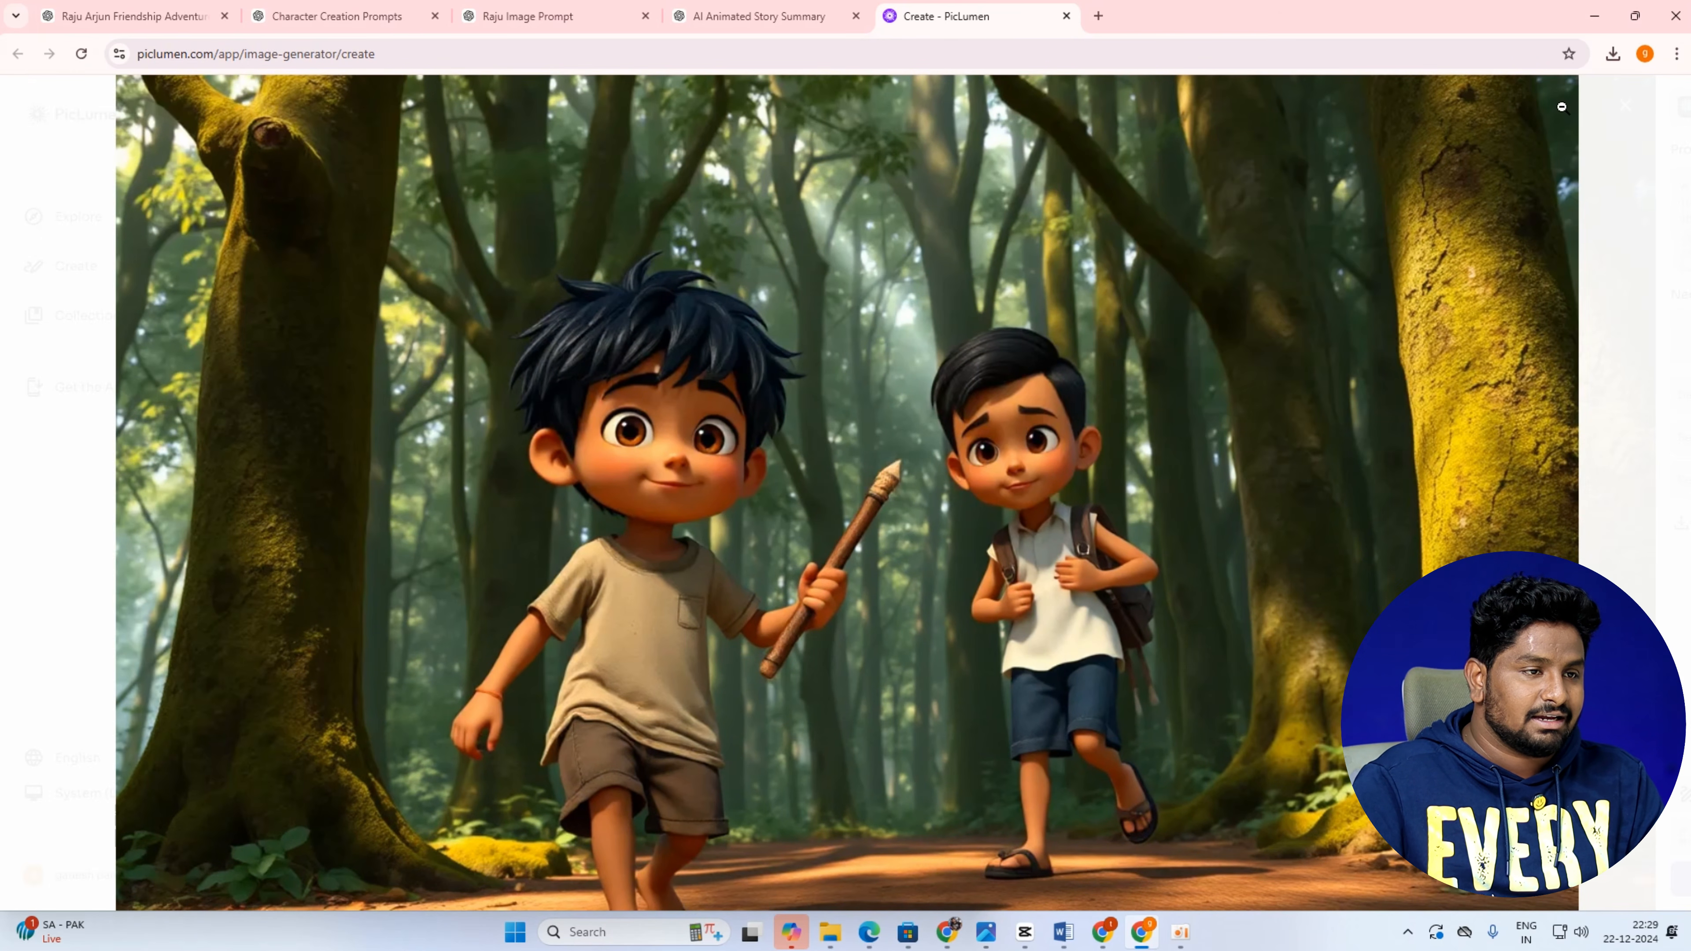
left_click(1561, 112)
left_click(1625, 104)
left_click(746, 353)
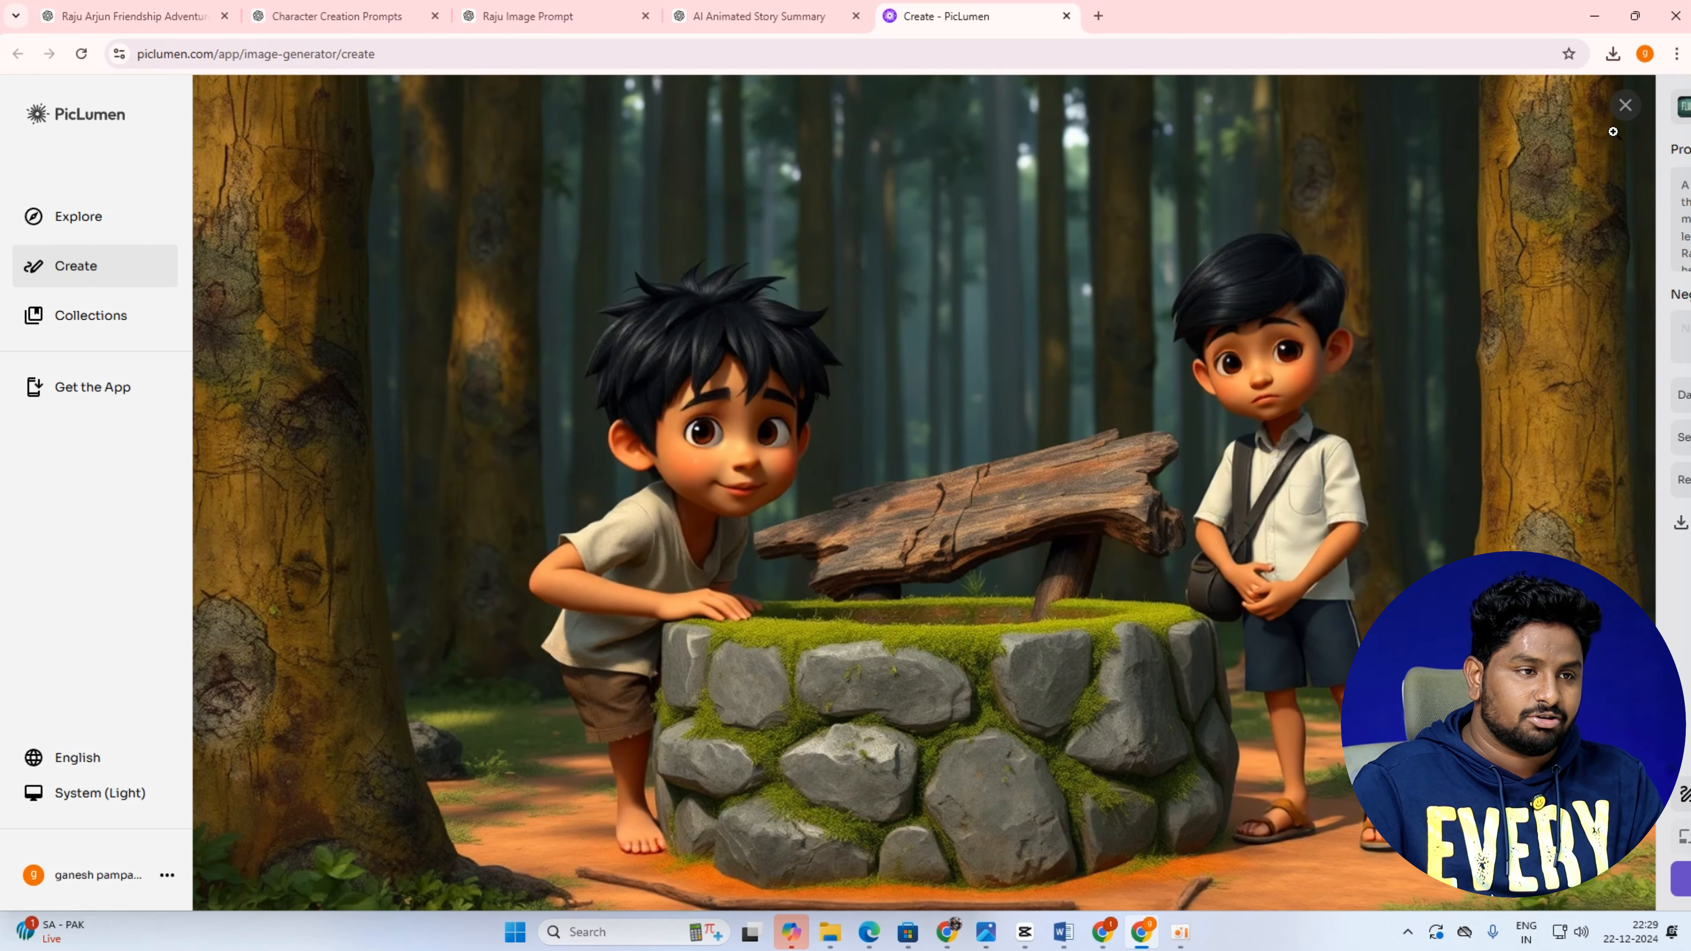
left_click(1625, 104)
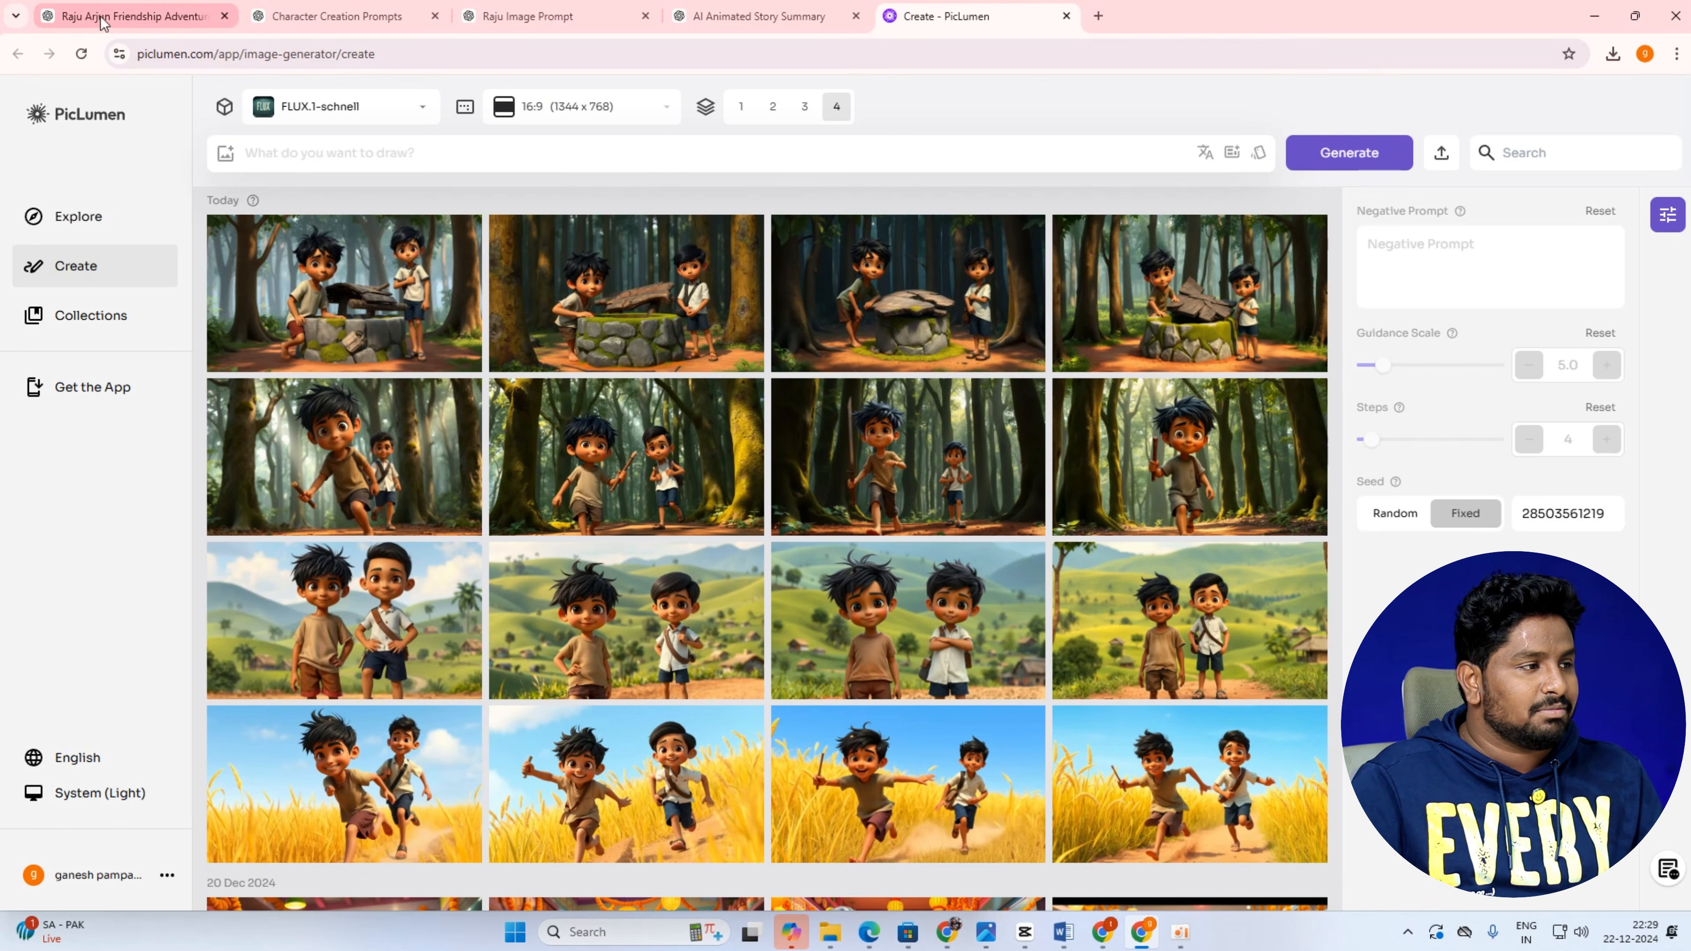
Look through the ChatGPT conversations for the friendship story, character creation prompts, Raju image prompt and animated story summary.
left_click(121, 8)
left_click(389, 8)
left_click(516, 8)
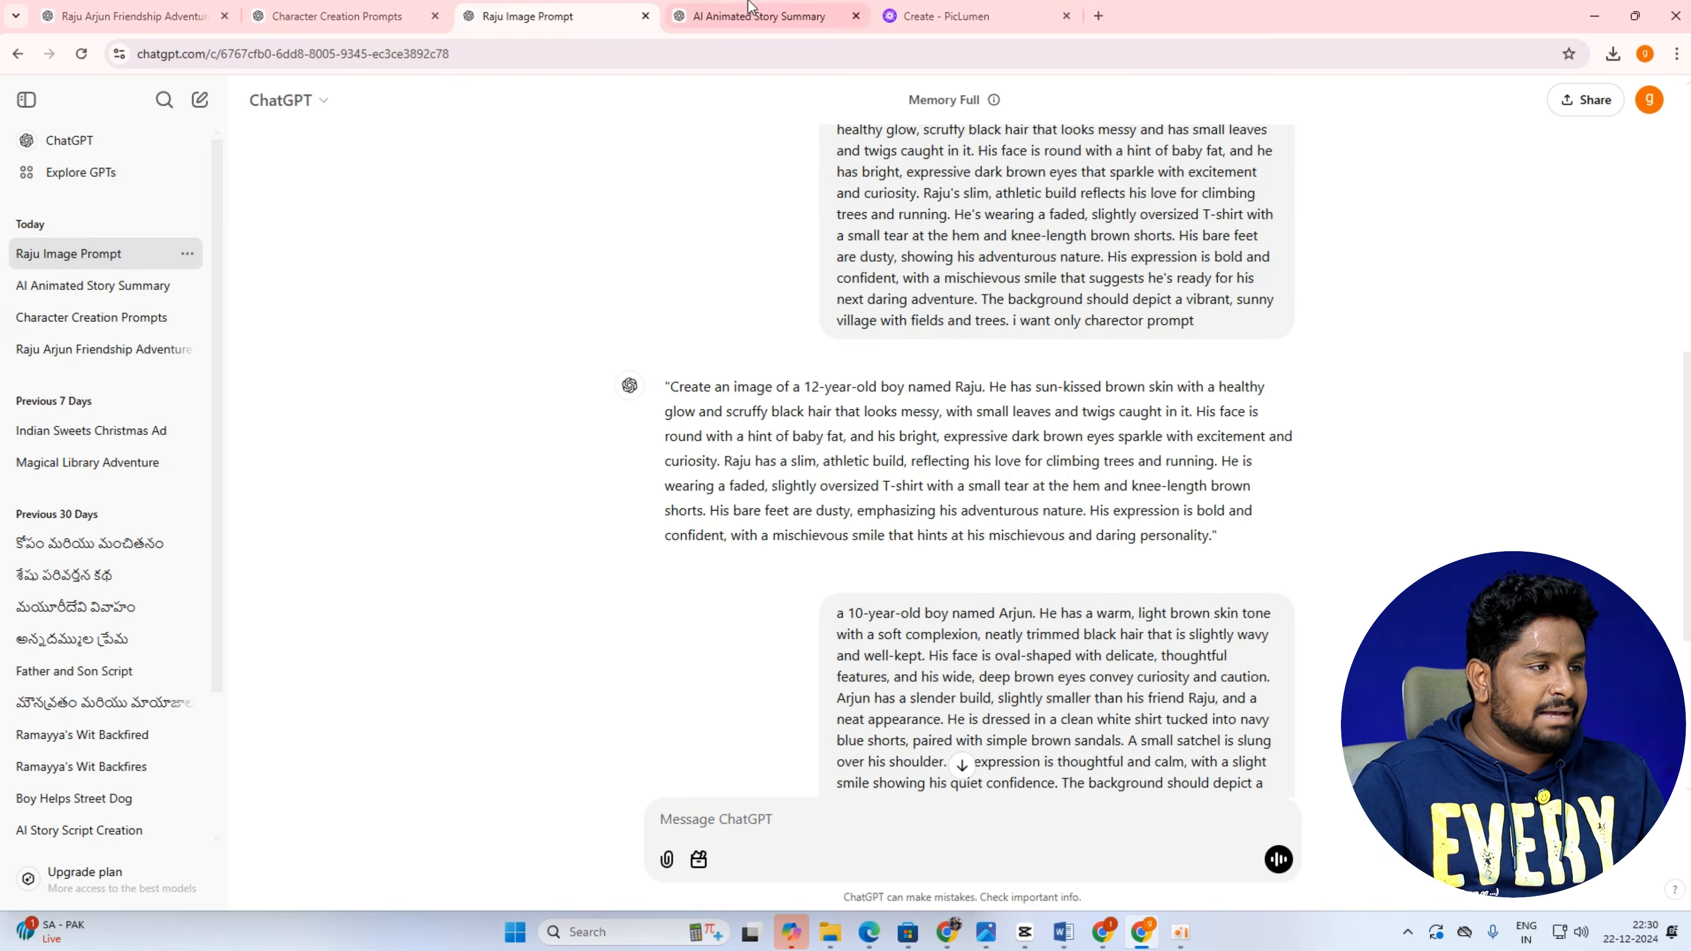
left_click(753, 8)
key("ctrl+shift+Tab")
key("ctrl+shift+Tab")
key("ctrl+shift+Tab")
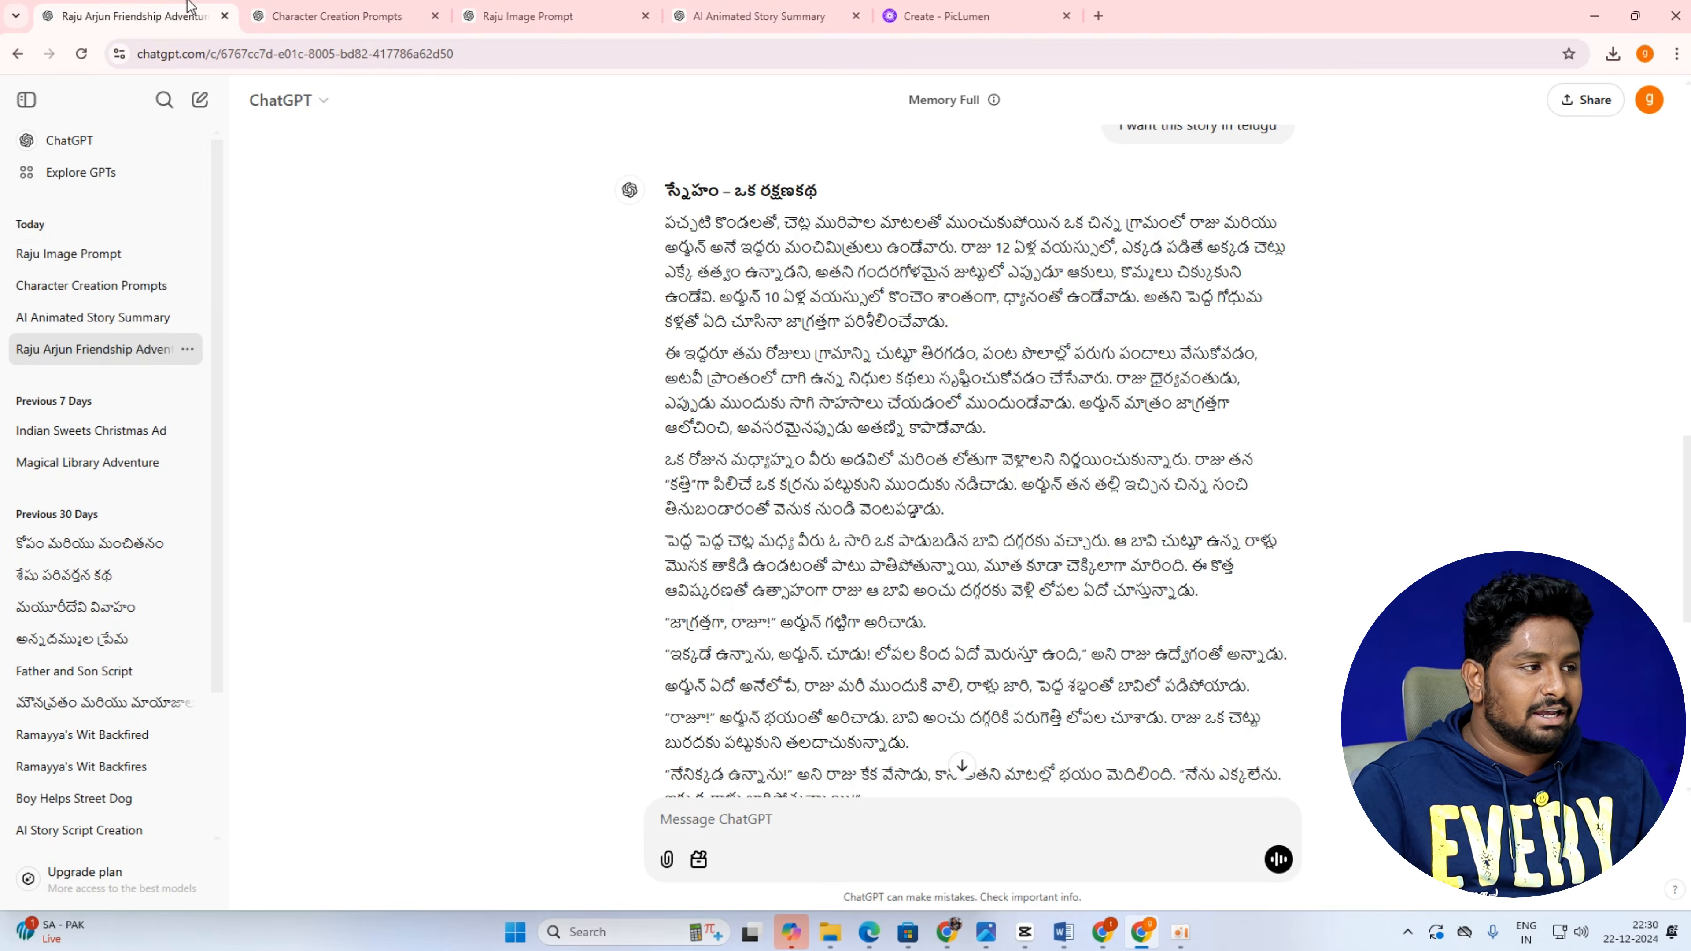
key("ctrl+Tab")
left_click(454, 9)
left_click(719, 19)
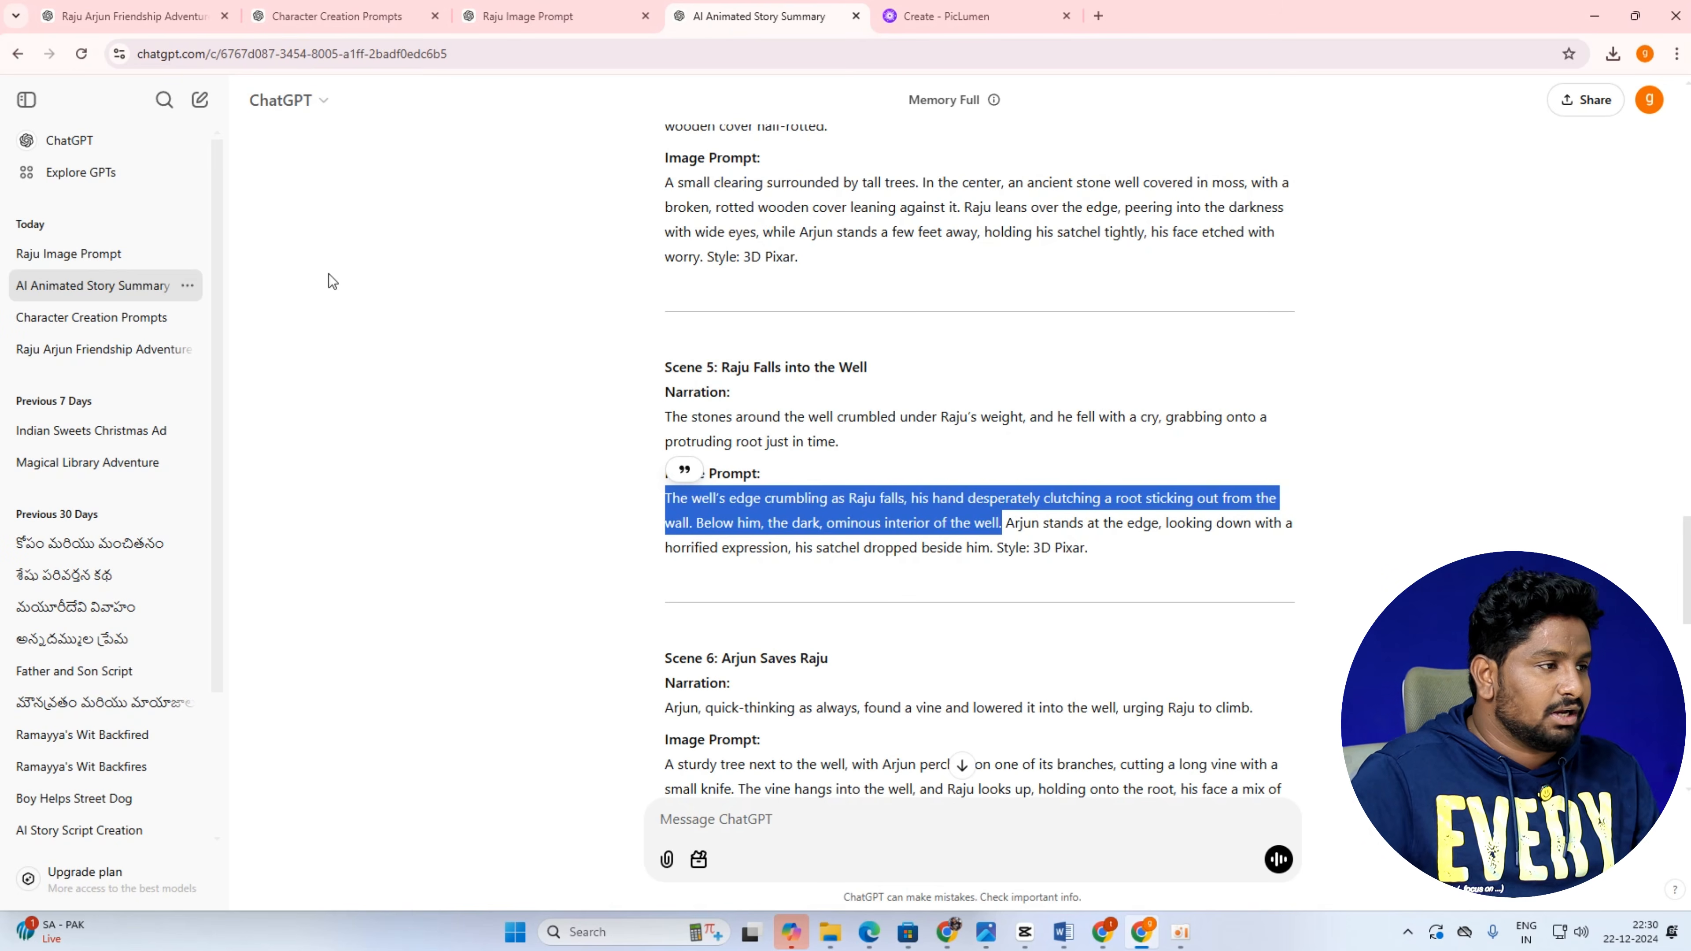
scroll(381, 224, "up", 4)
Read the Raju and Arjun story chat from the initial short story request through the Telugu version.
left_click(89, 9)
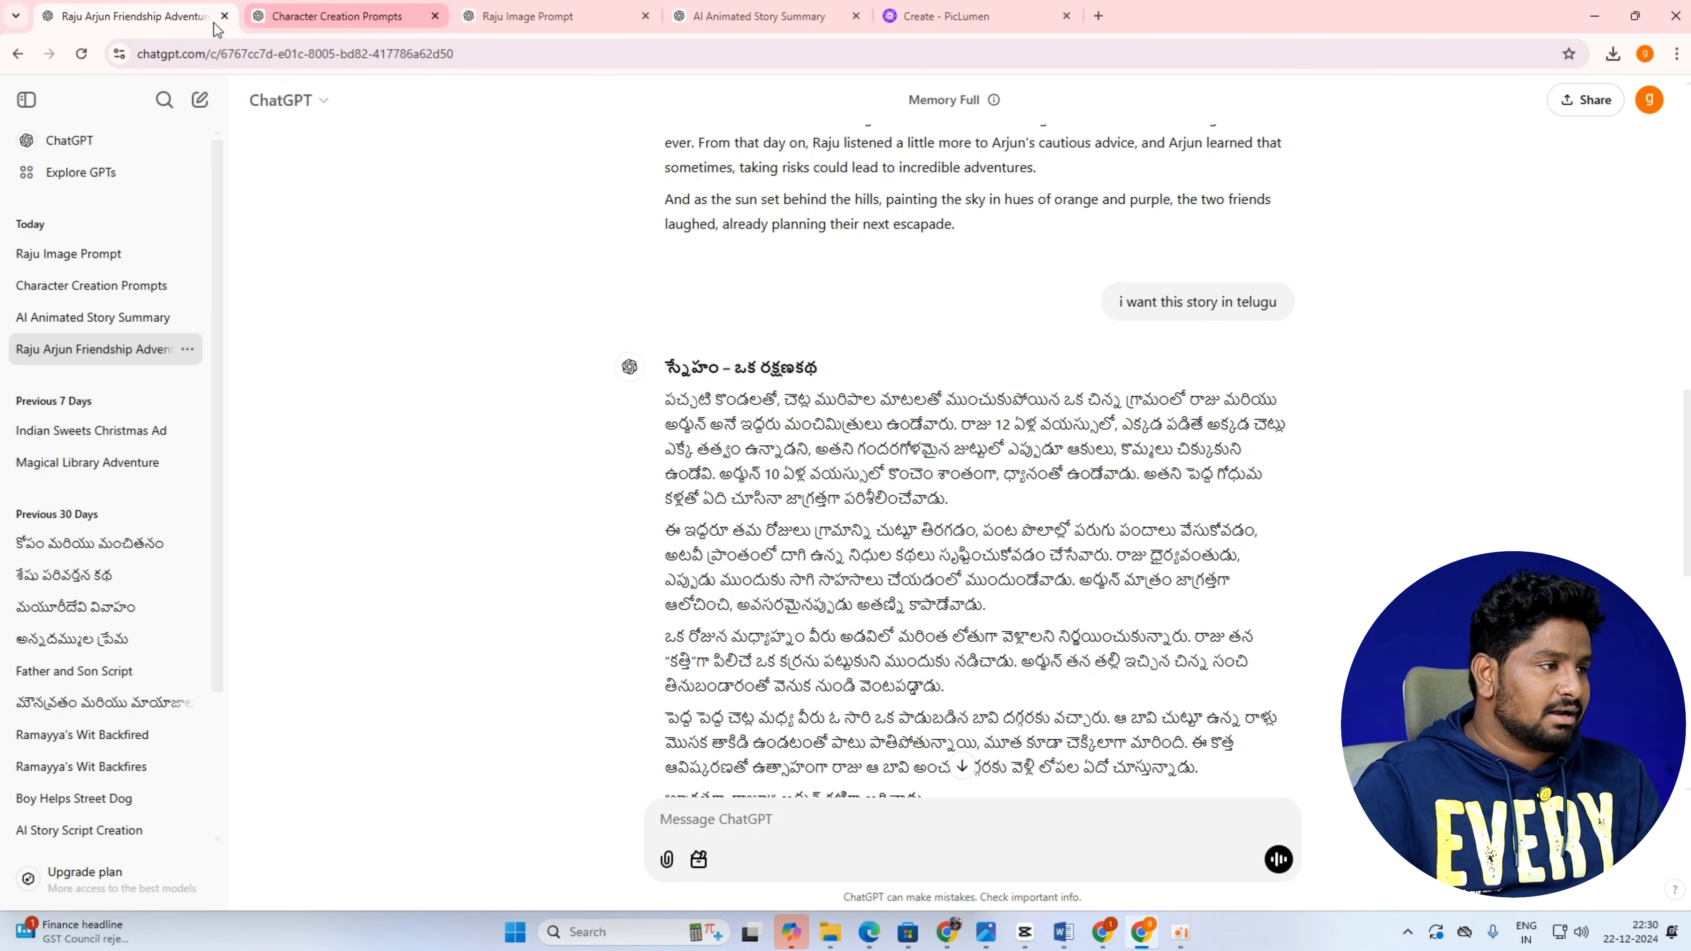
scroll(724, 270, "up", 15)
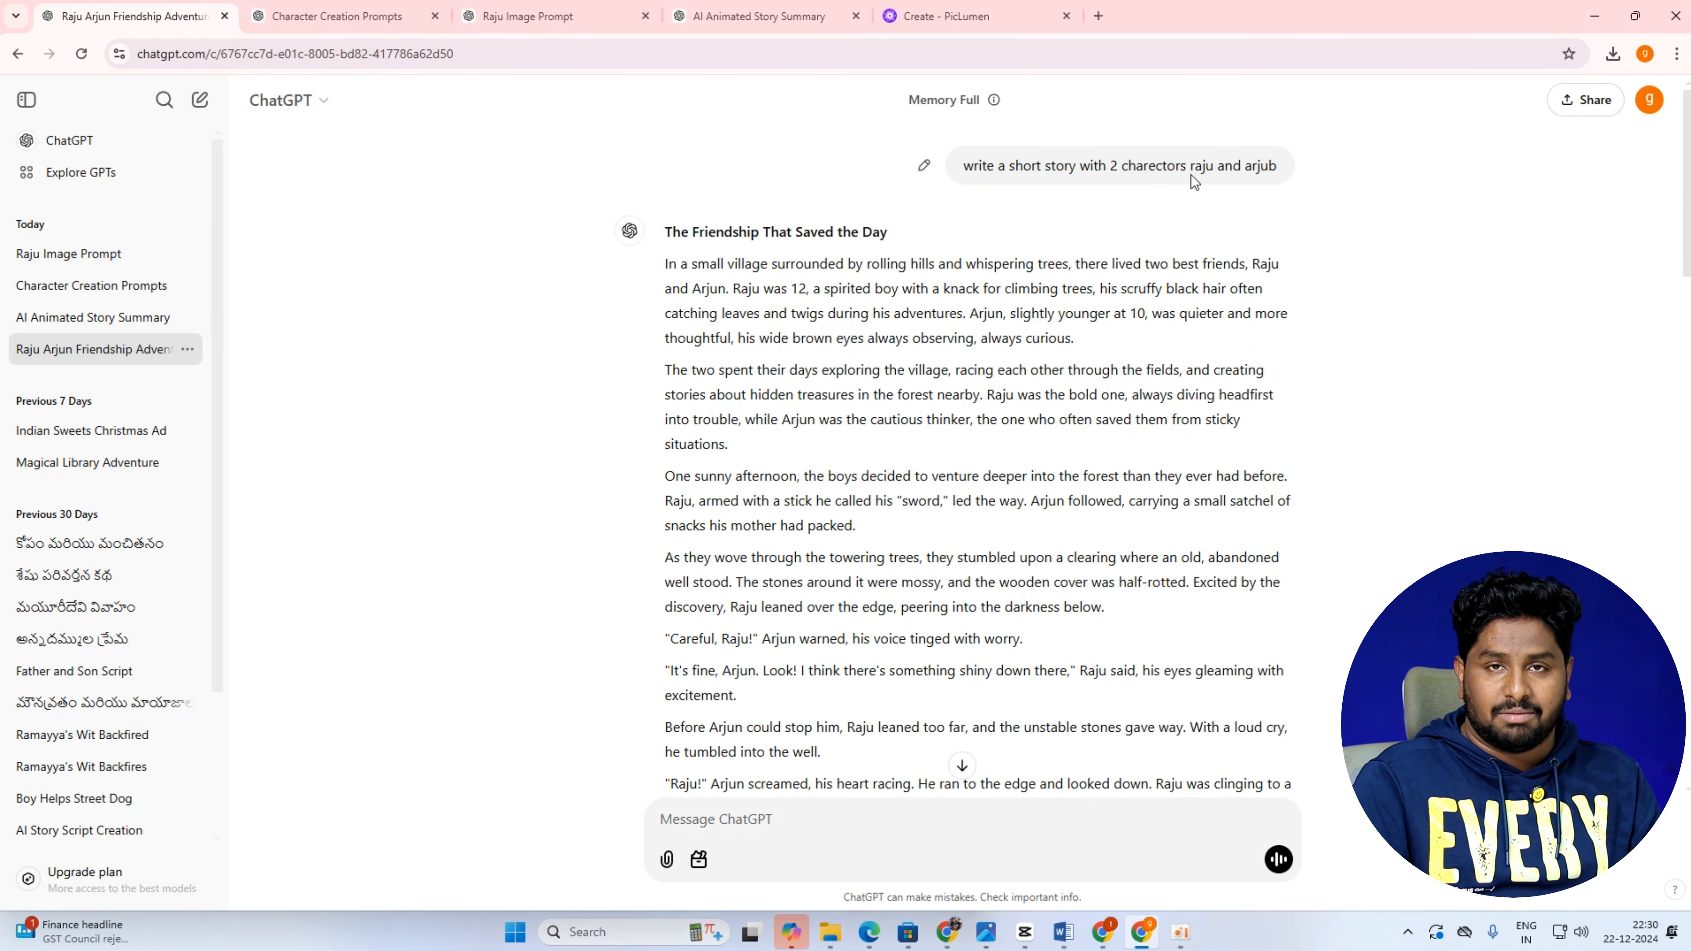
scroll(1190, 174, "down", 1)
scroll(1189, 176, "up", 1)
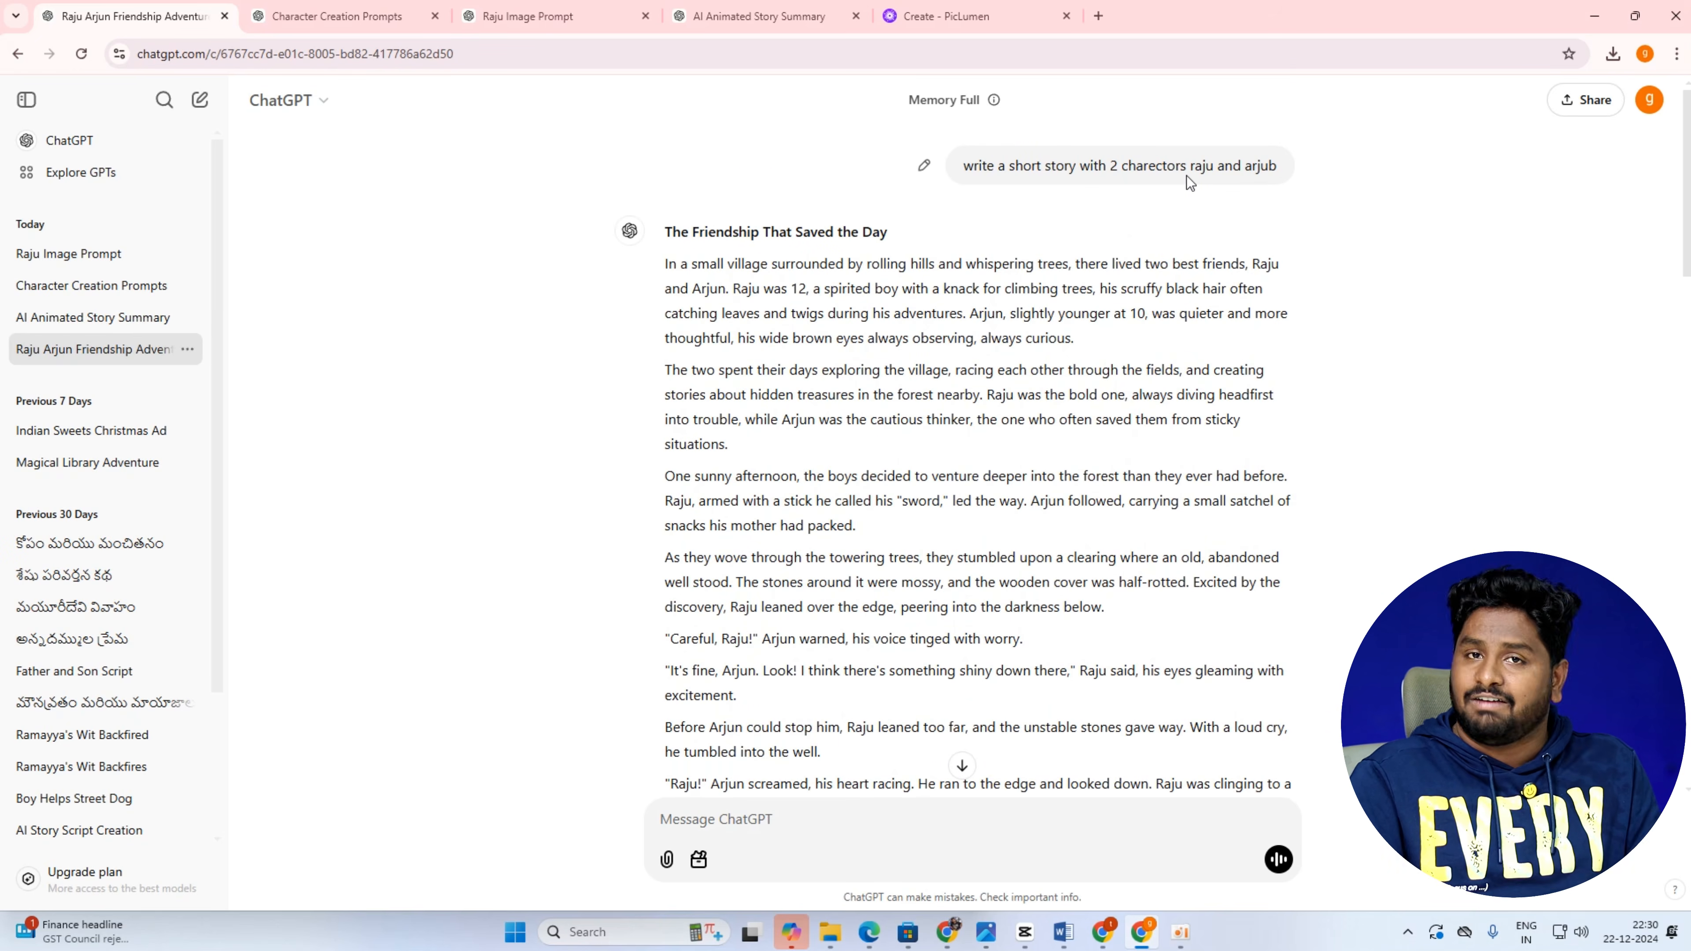
scroll(700, 287, "down", 1)
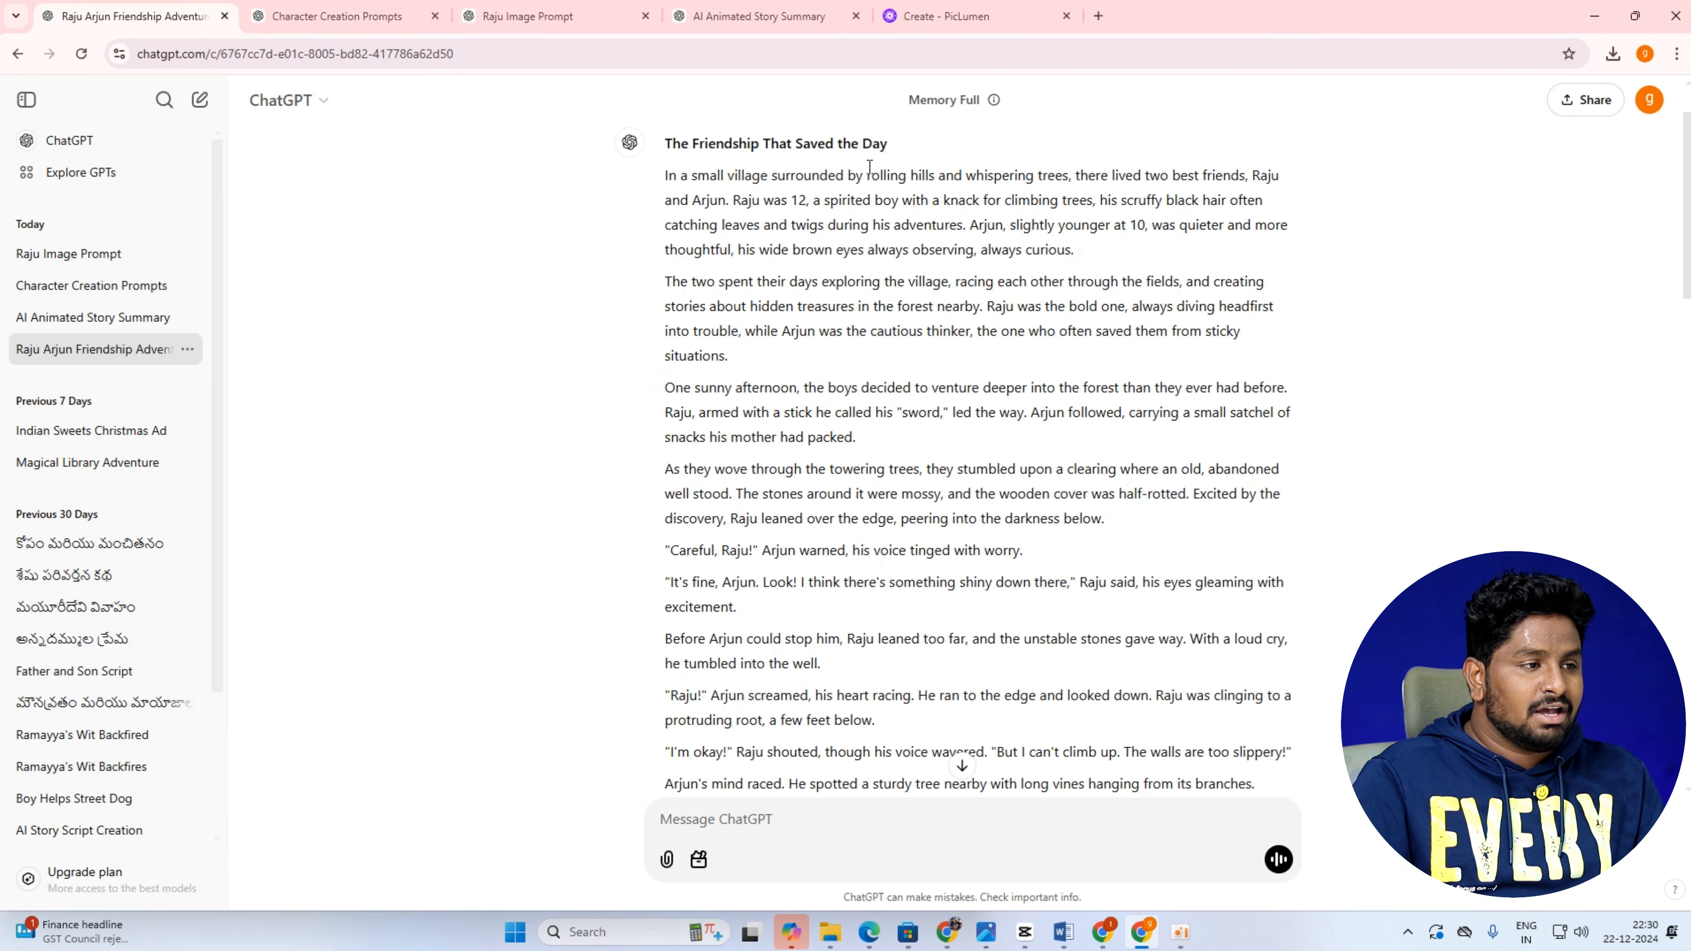
scroll(952, 319, "down", 5)
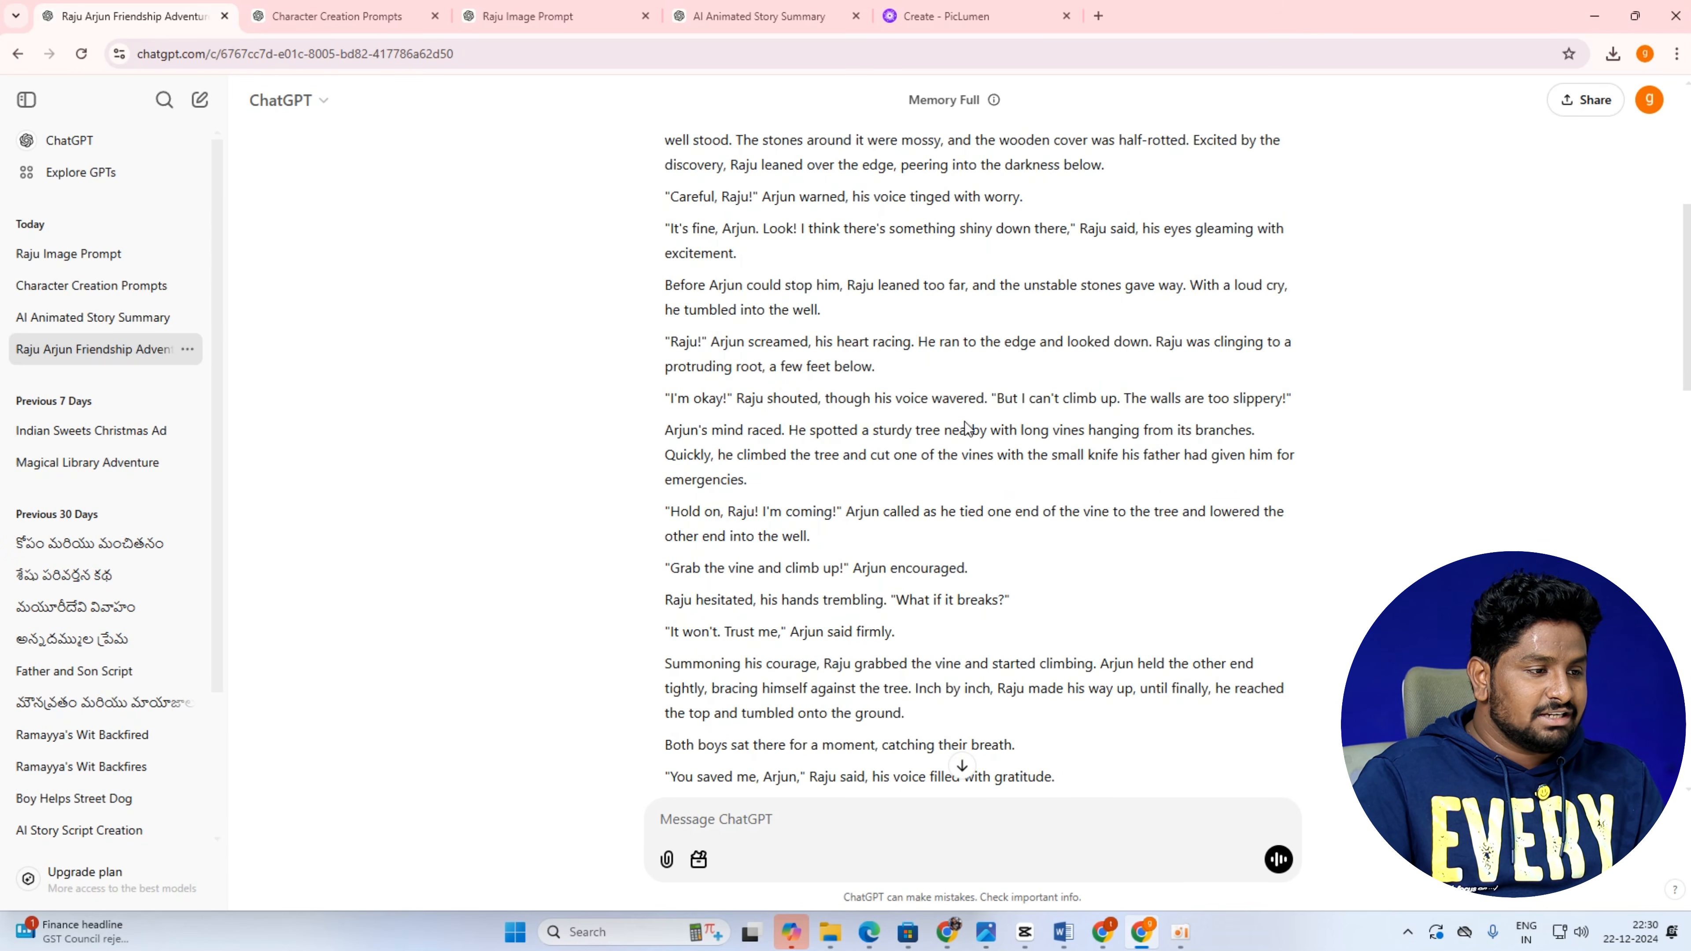
scroll(967, 426, "down", 13)
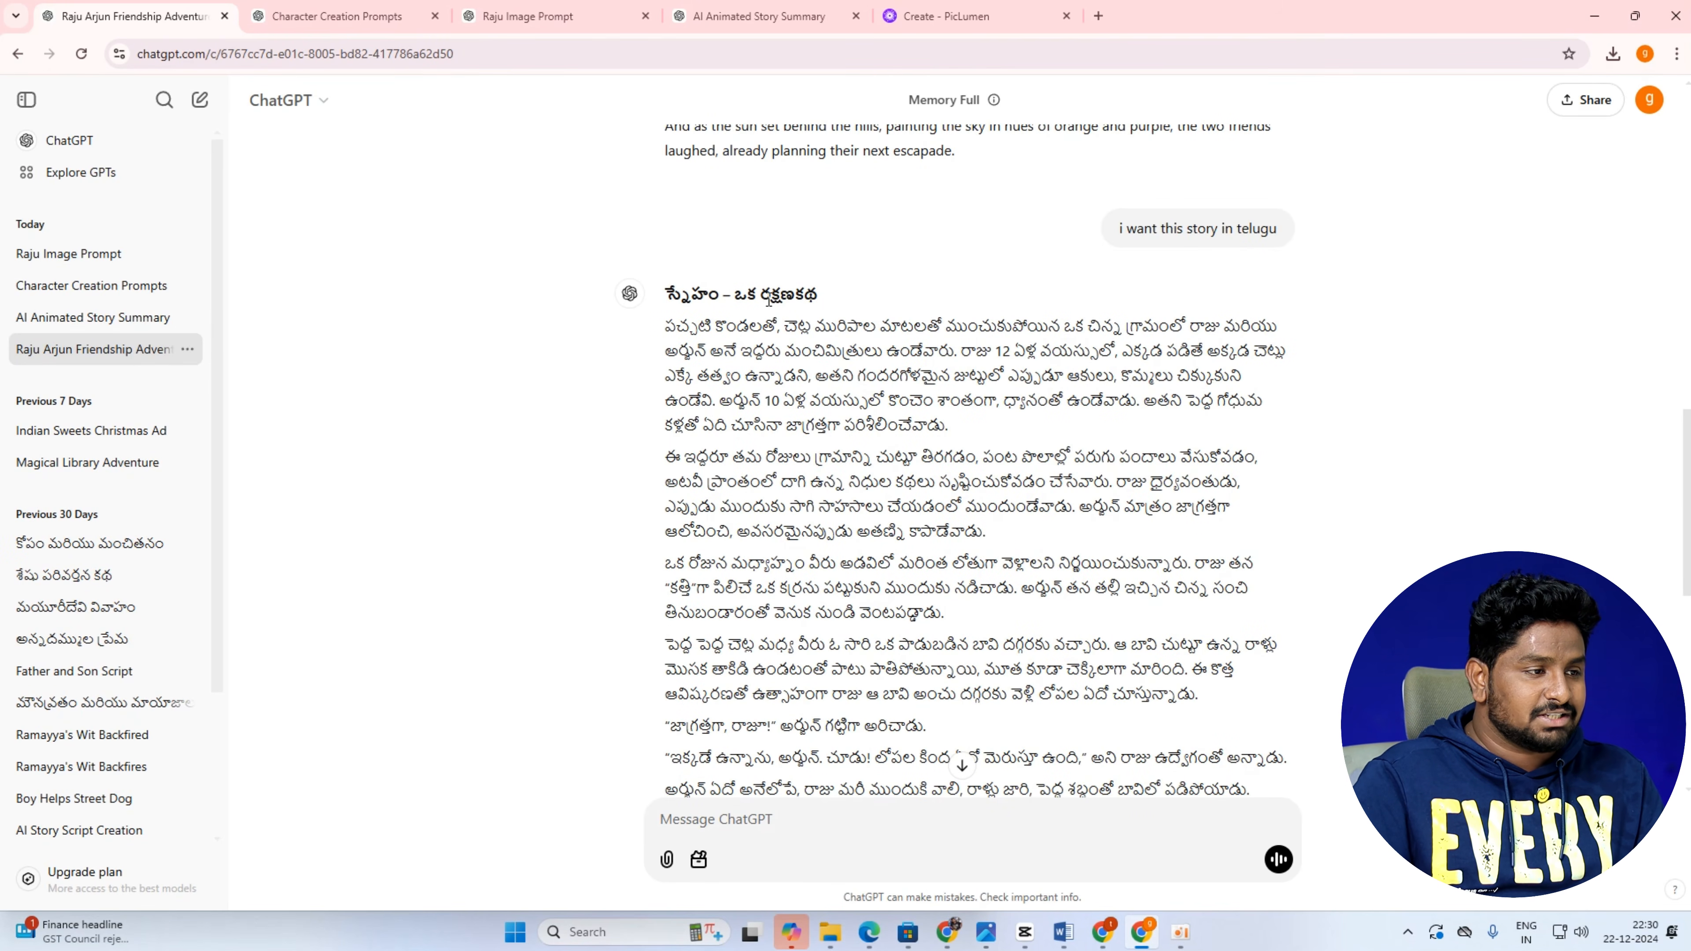
scroll(769, 301, "down", 9)
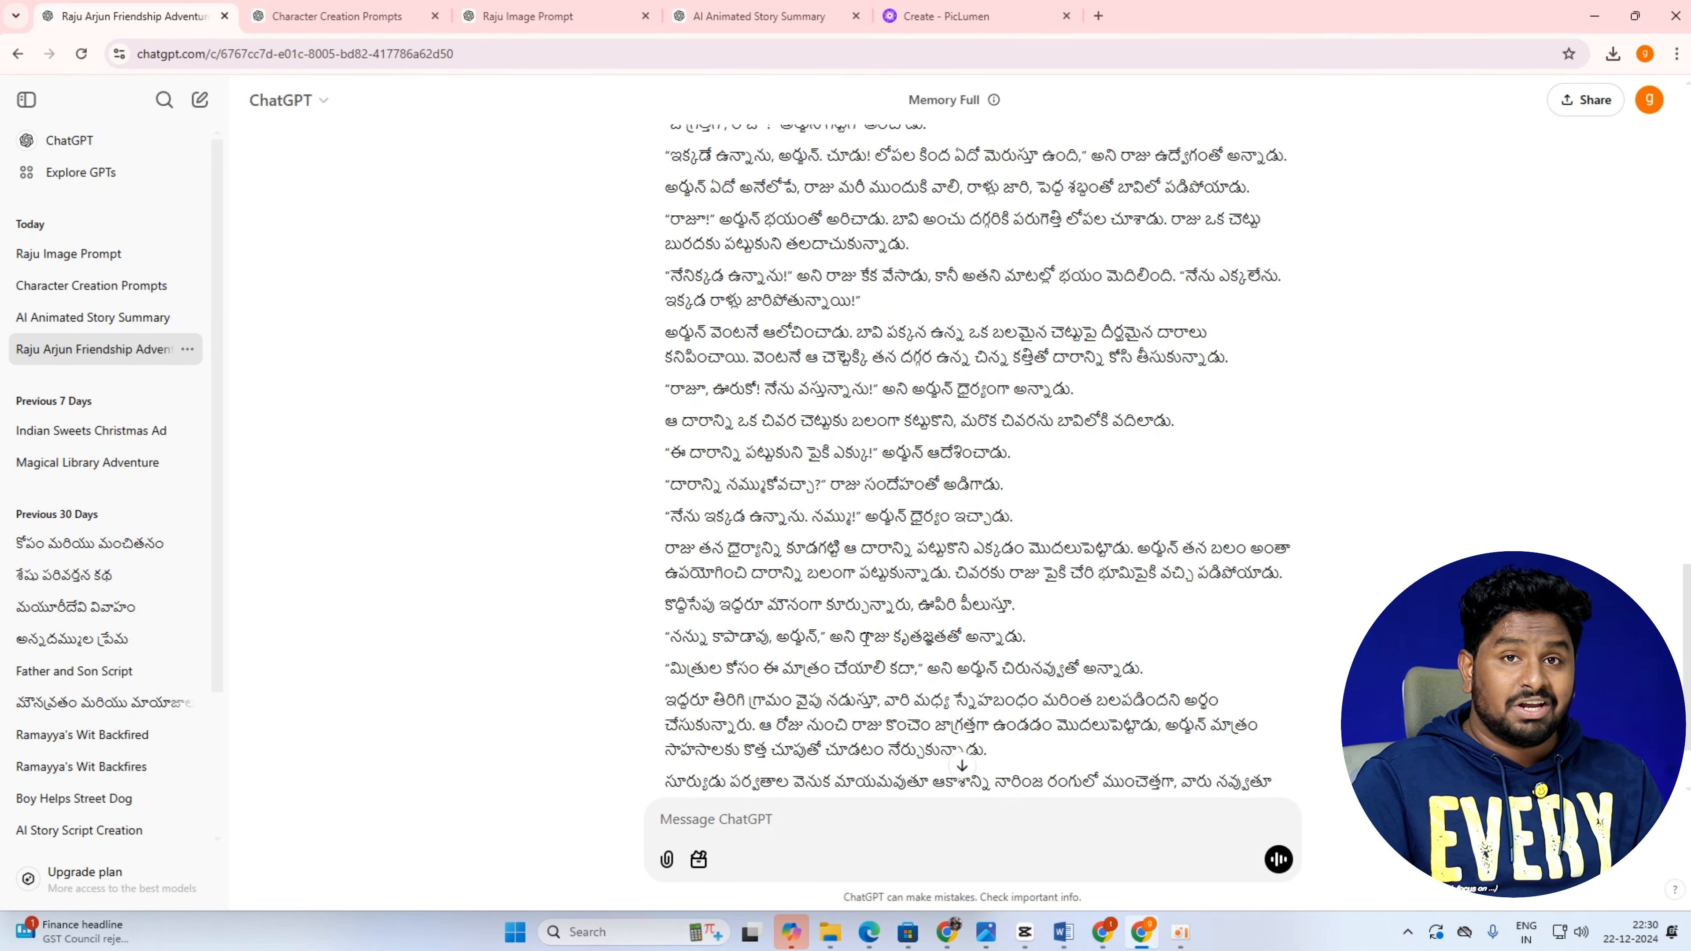
Review the English story's opening and original request again, along with the ending of the Telugu translation.
scroll(863, 636, "up", 10)
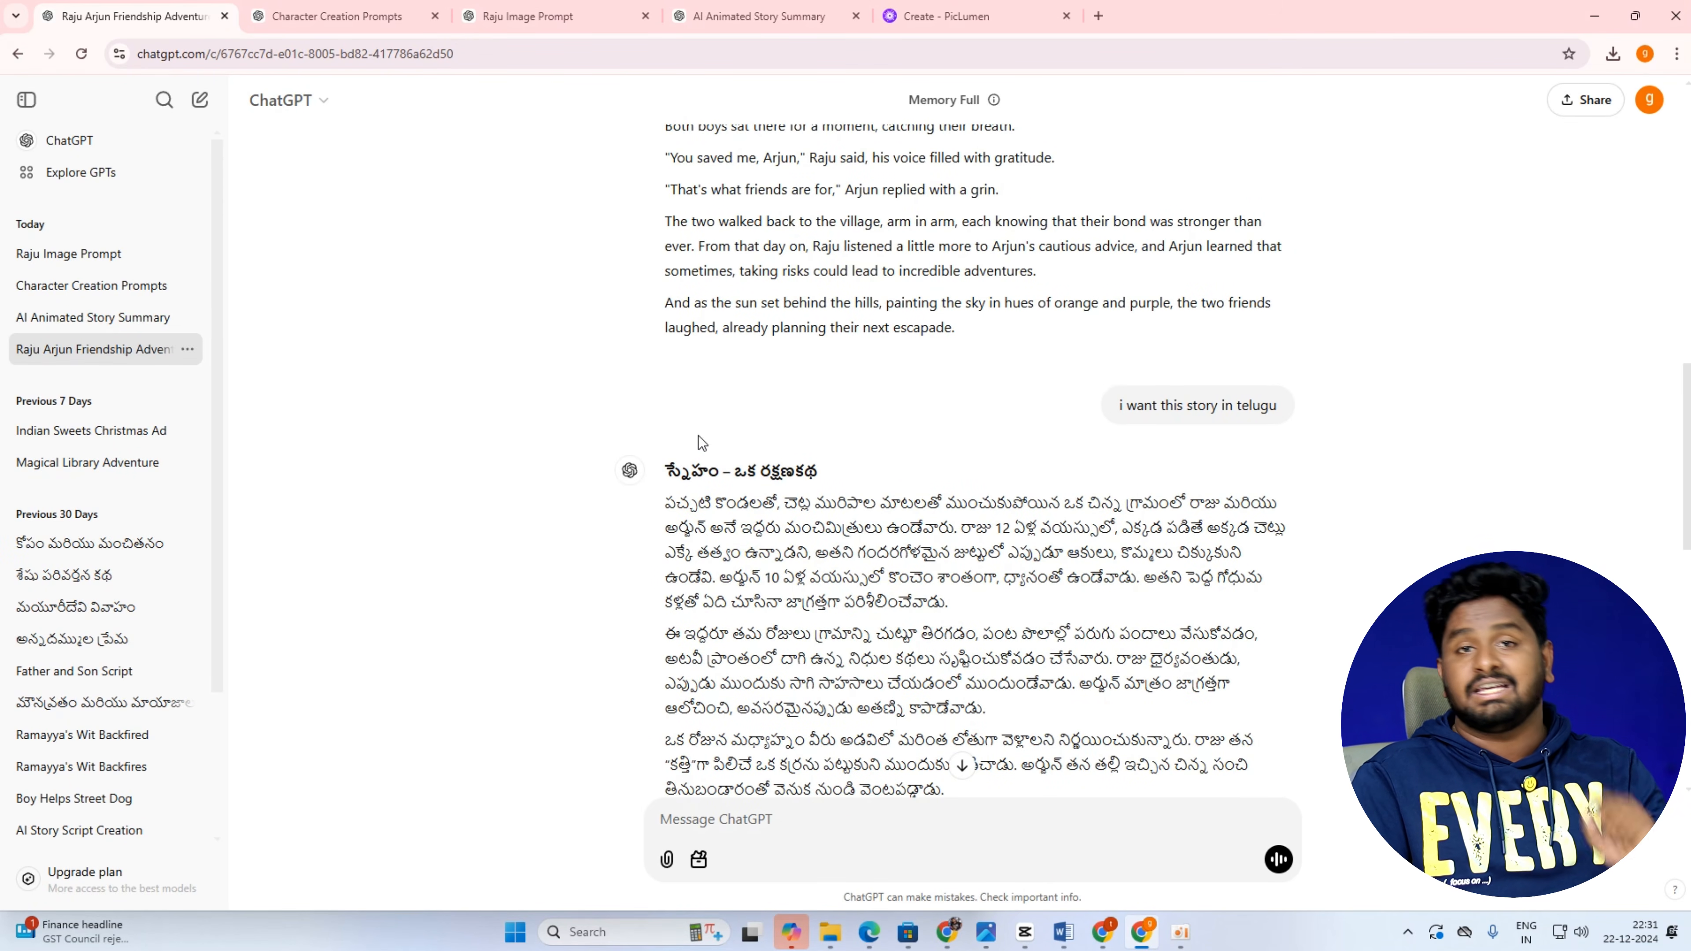
scroll(698, 435, "up", 15)
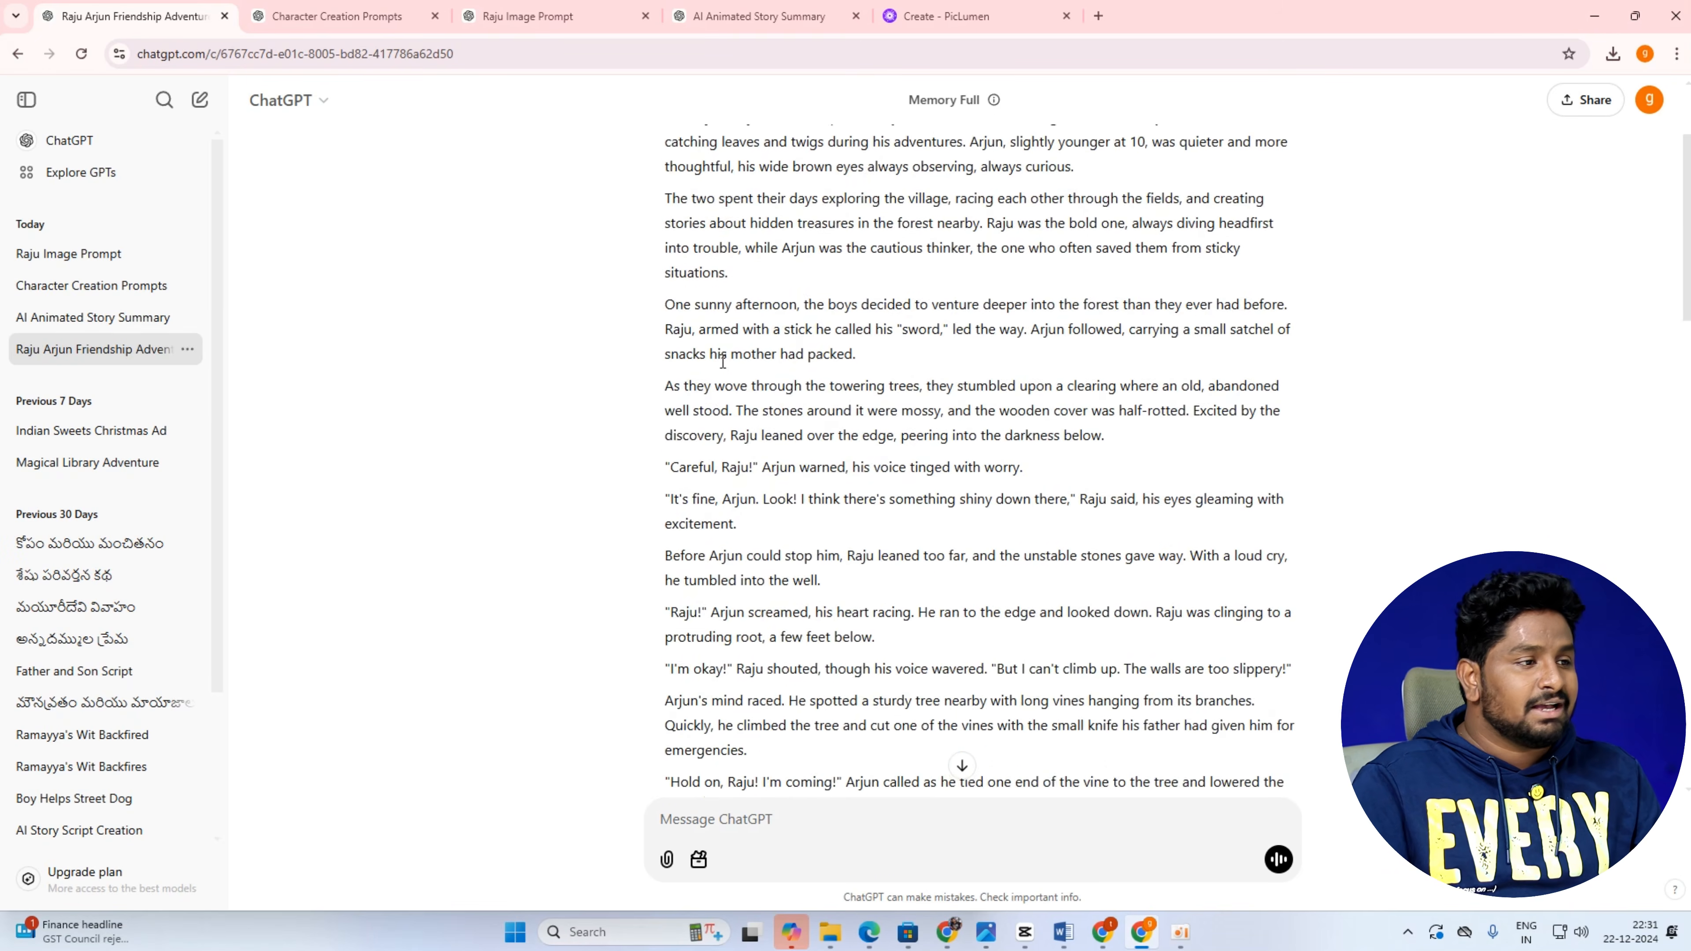
scroll(722, 361, "up", 3)
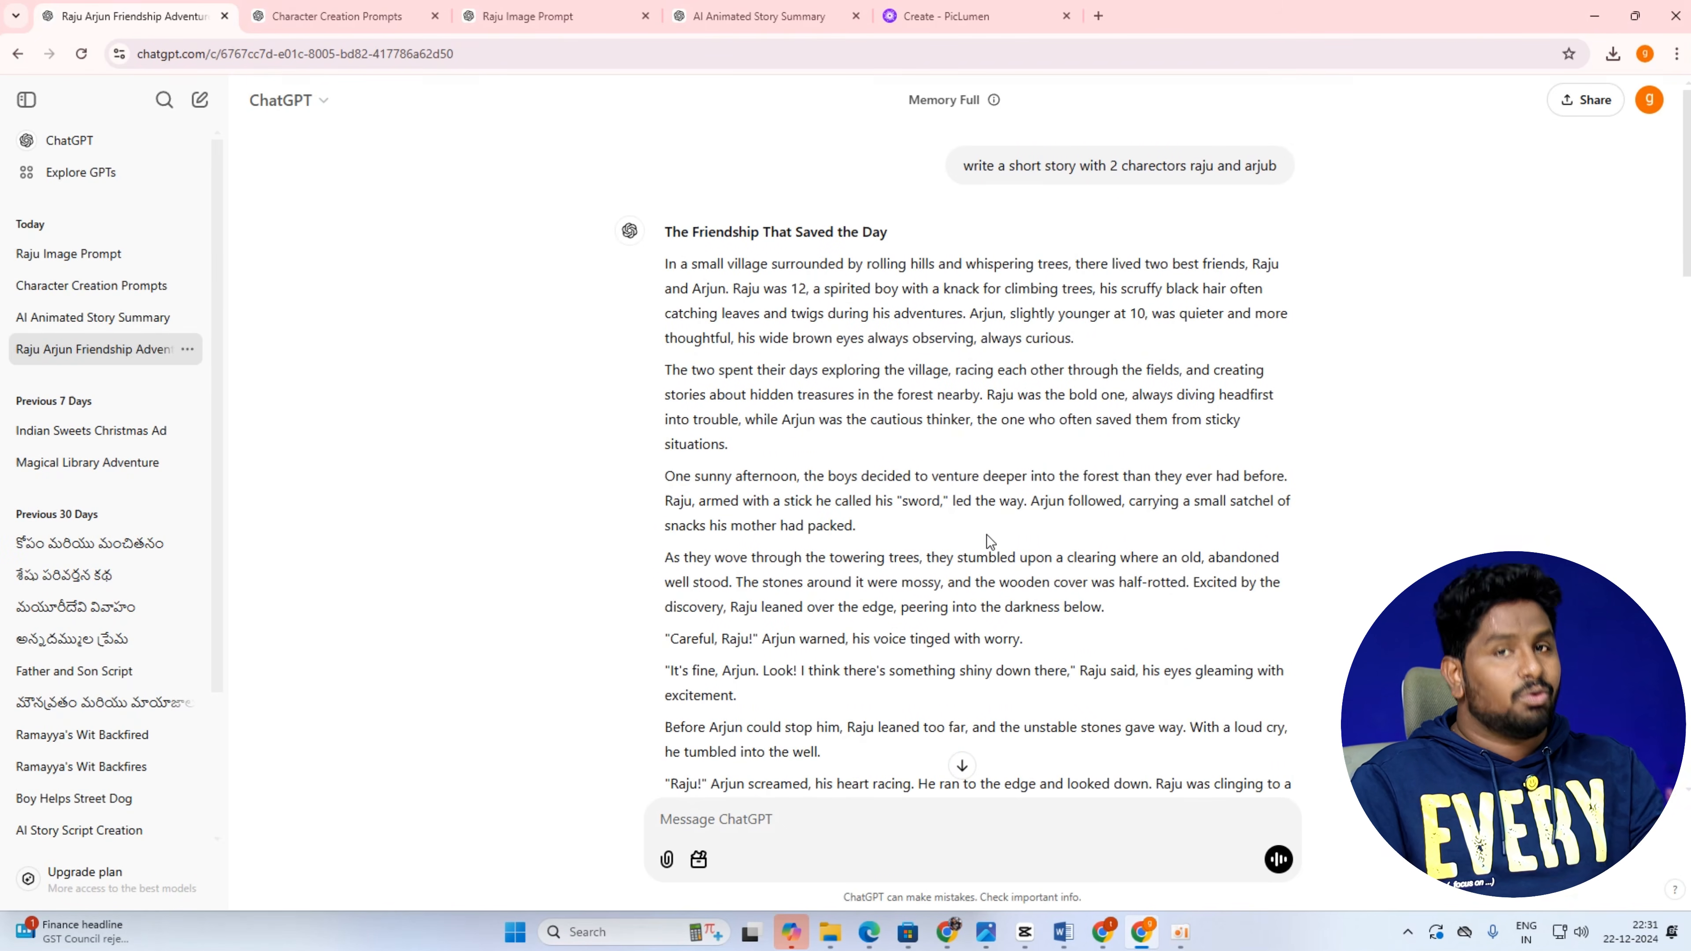
scroll(779, 365, "down", 1)
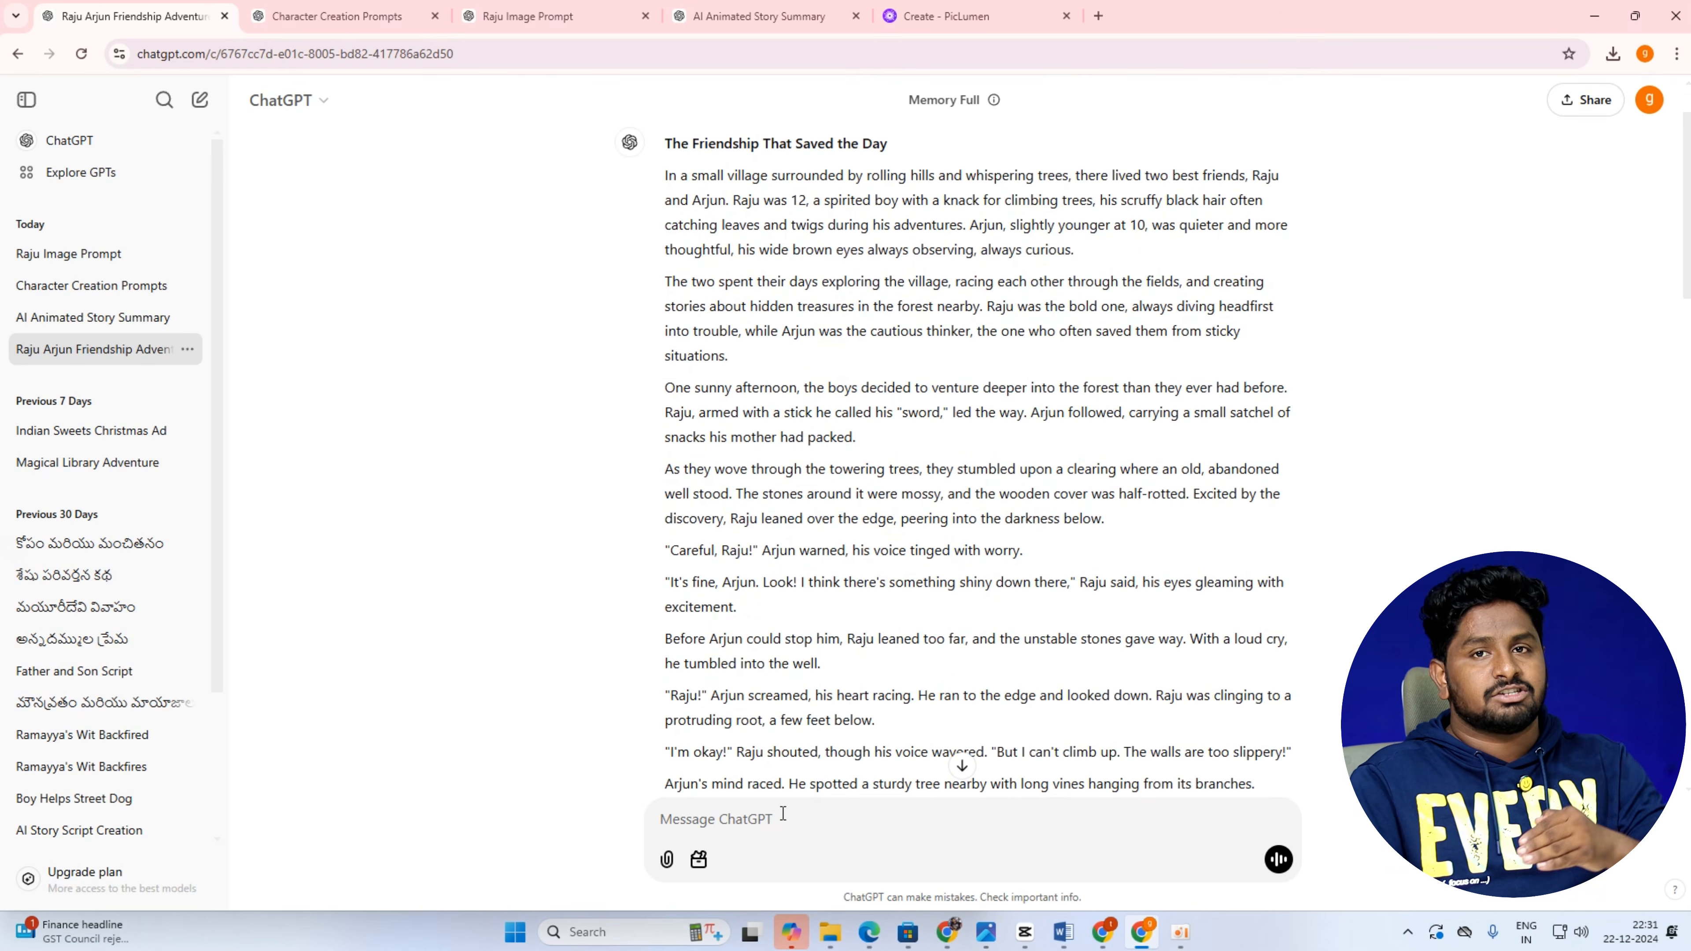
scroll(778, 249, "up", 1)
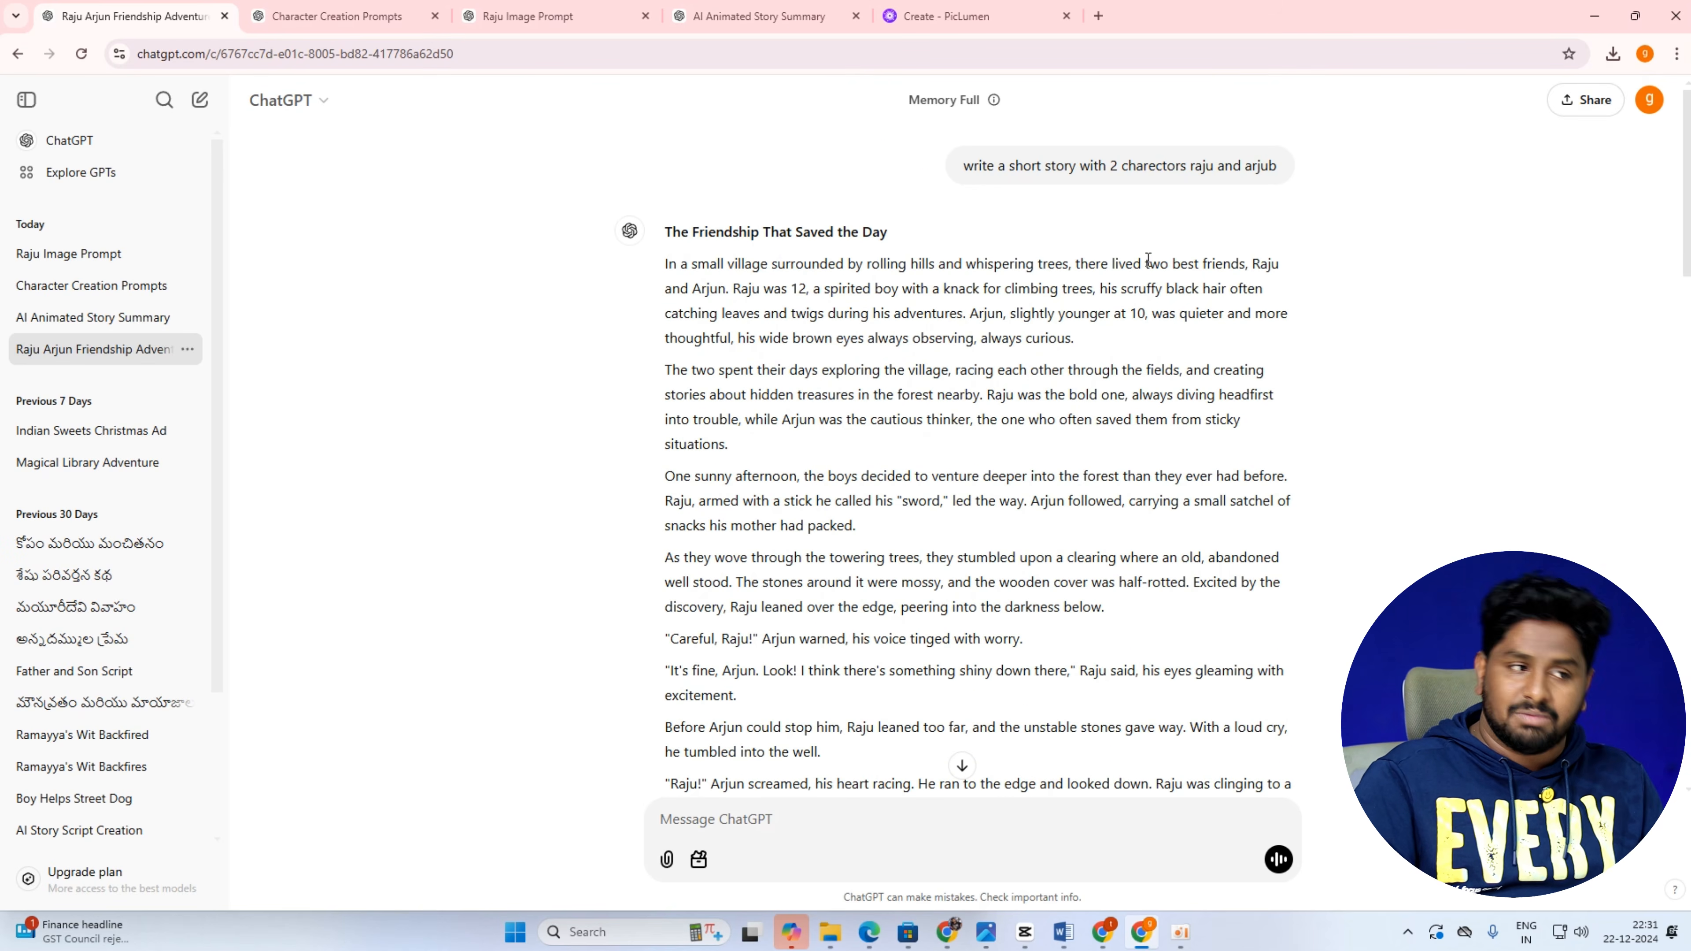
scroll(875, 349, "down", 1)
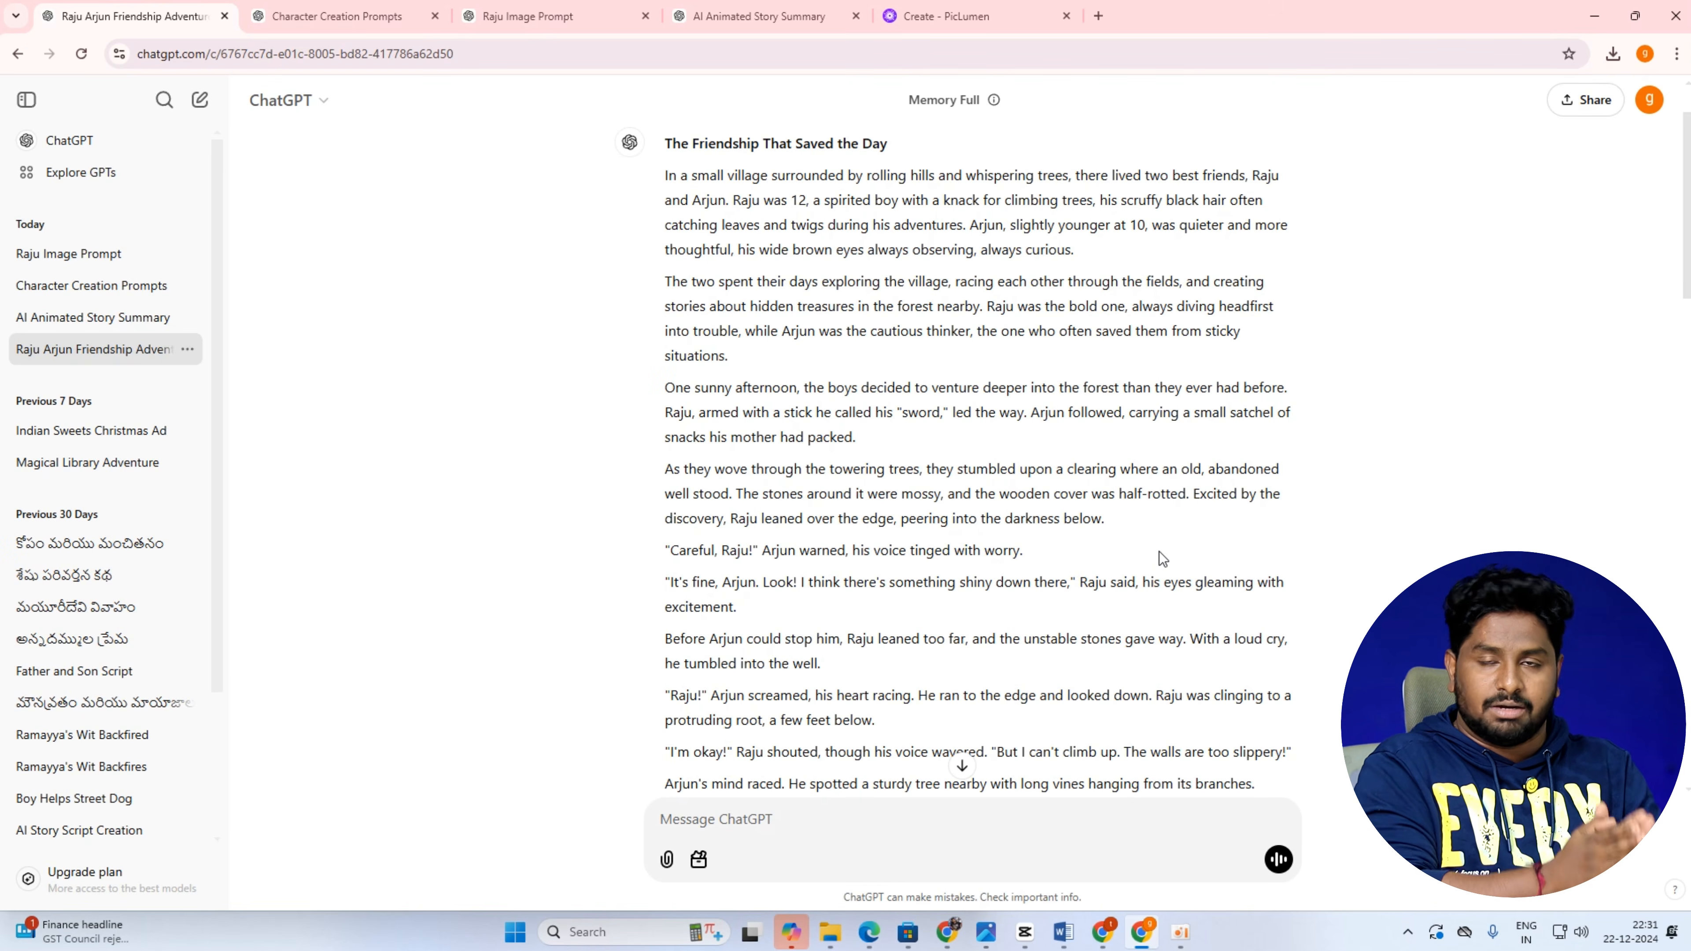
scroll(1072, 543, "down", 15)
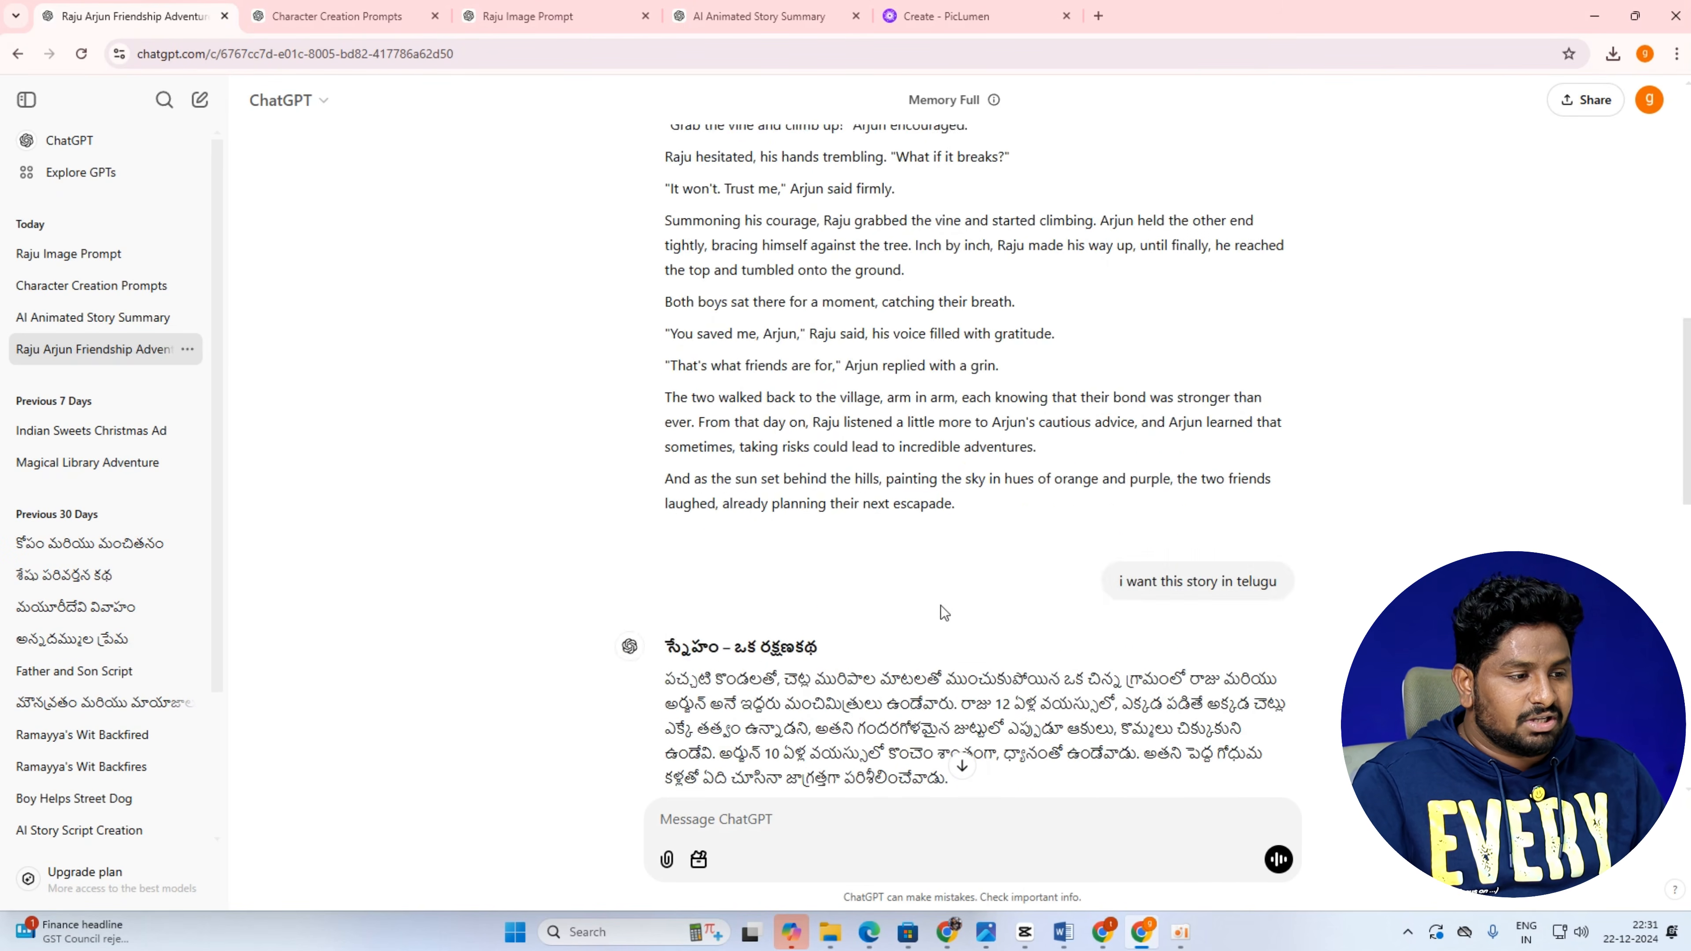
scroll(919, 321, "down", 8)
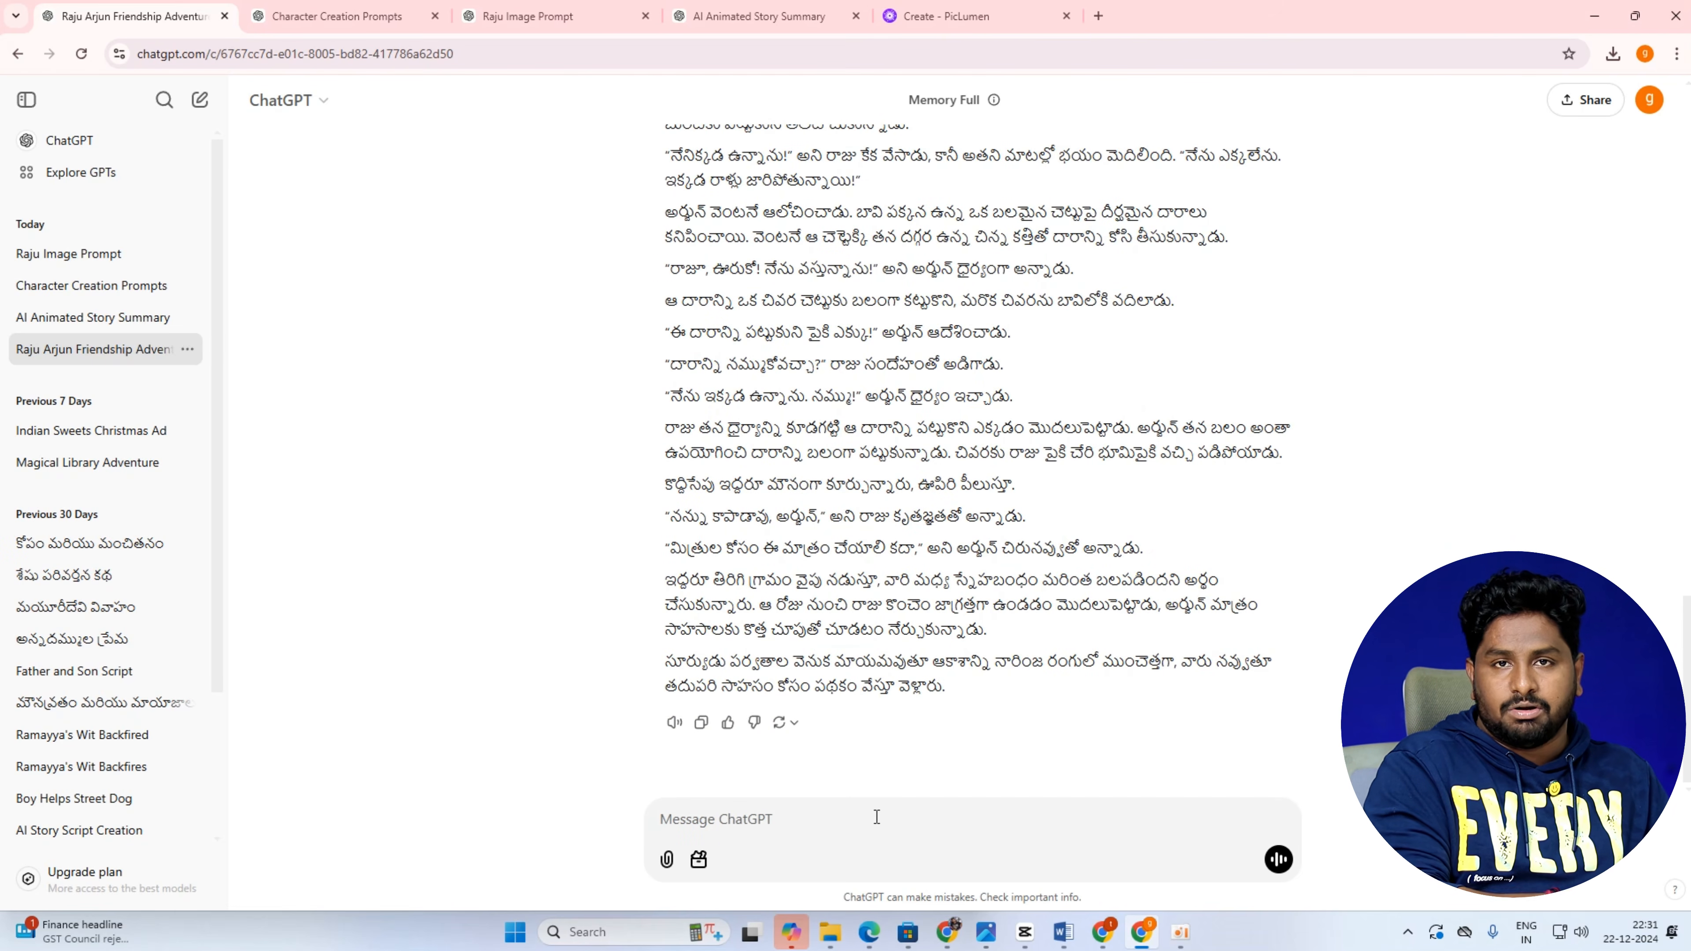
scroll(891, 393, "up", 15)
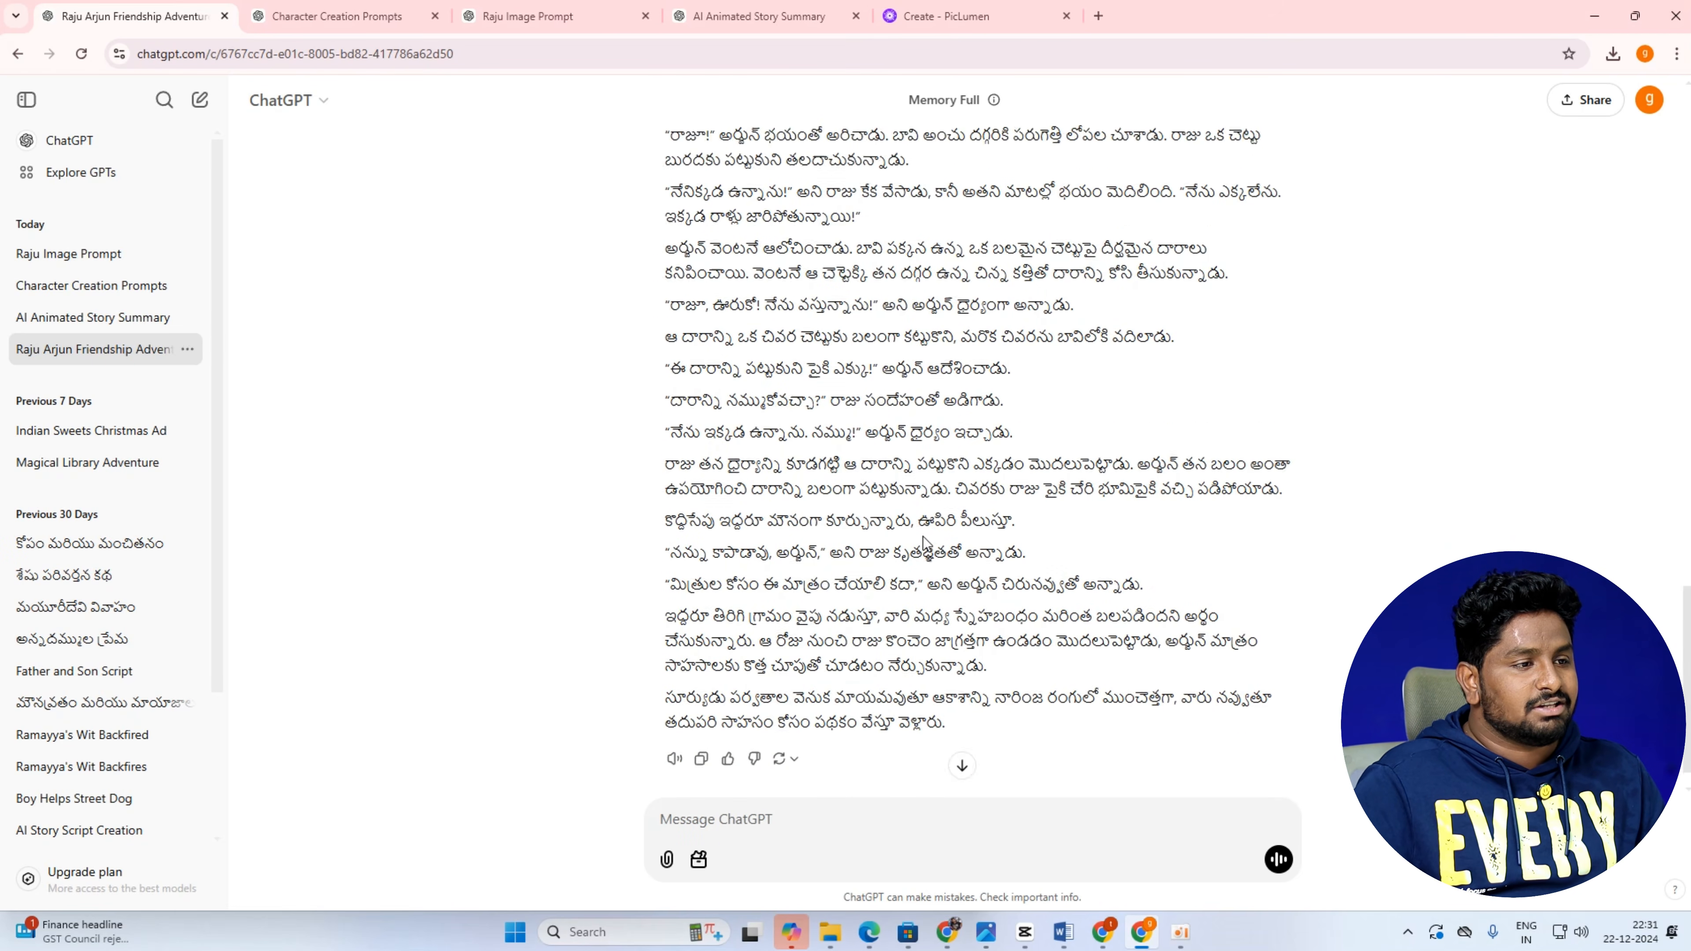
scroll(891, 392, "up", 7)
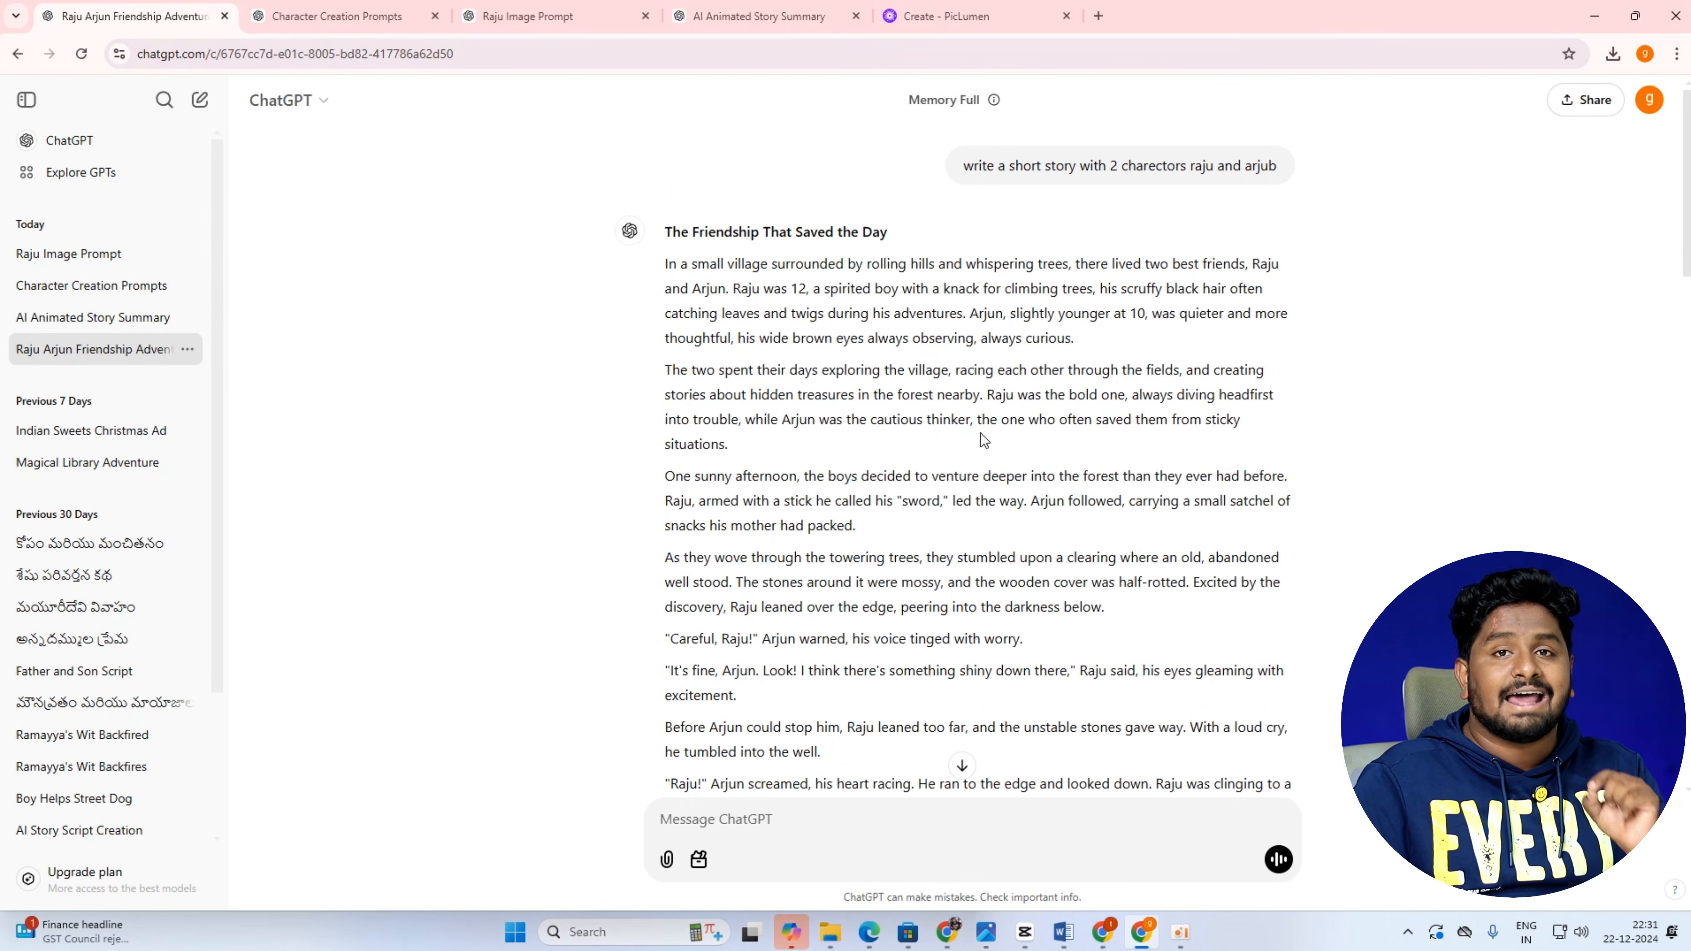
Examine the task-assignment prompt in the Character Creation Prompts chat and its saved copy in the Word document "Prompt ai image".
left_click(293, 29)
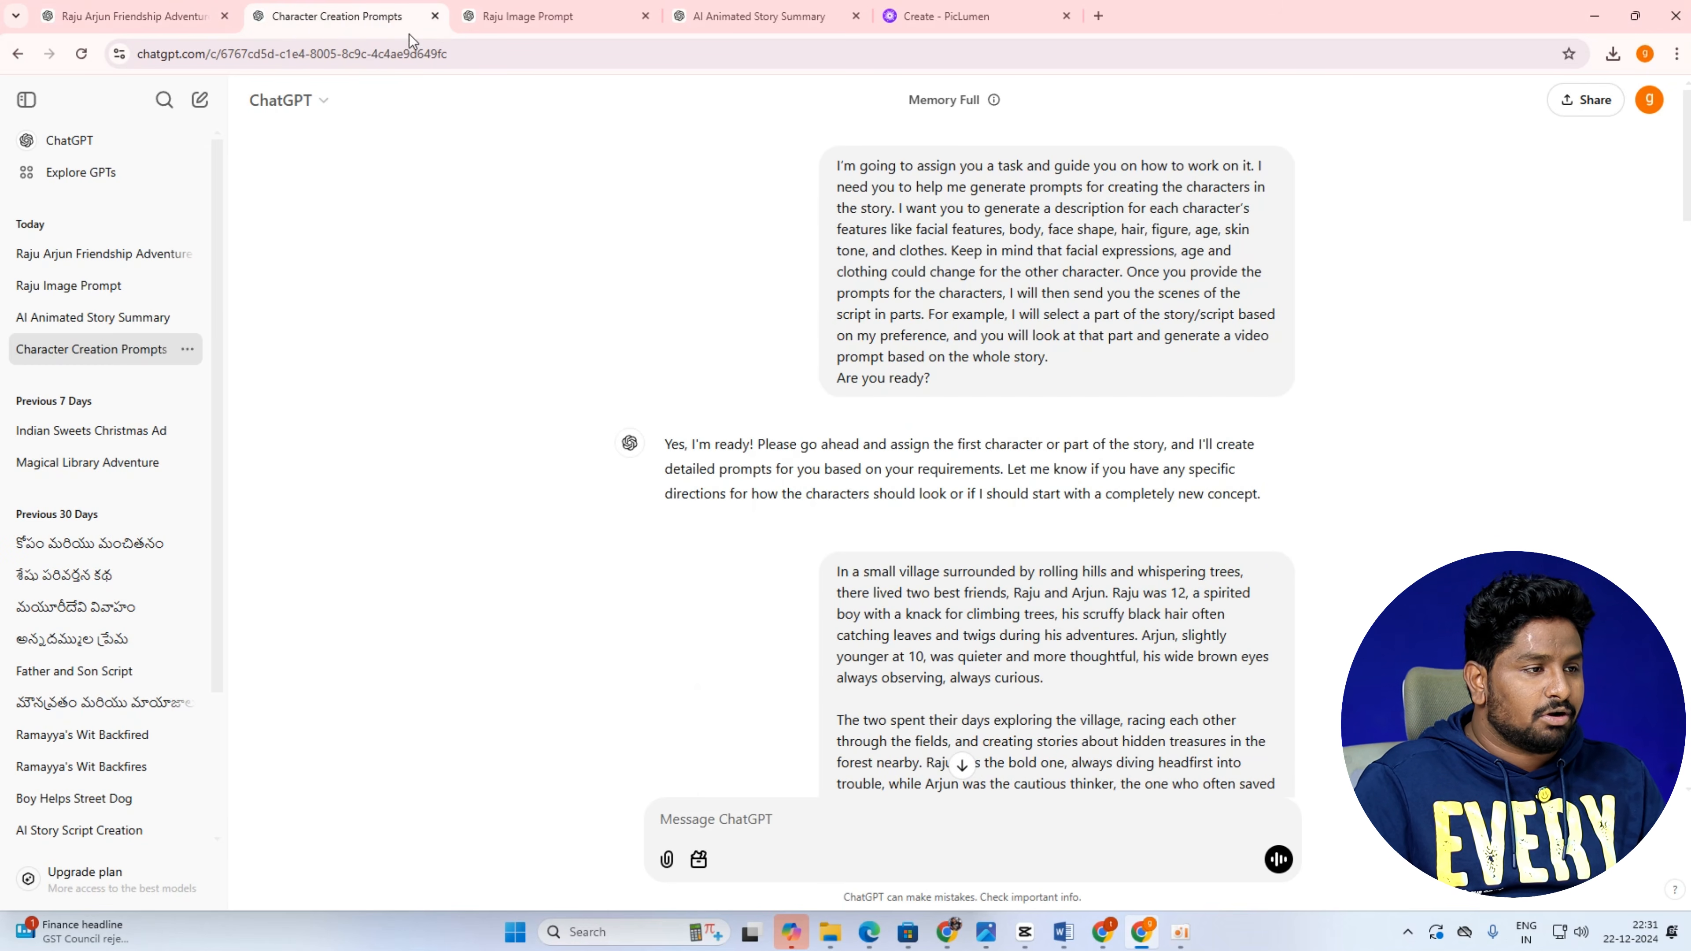
left_click_drag(839, 170, 1067, 400)
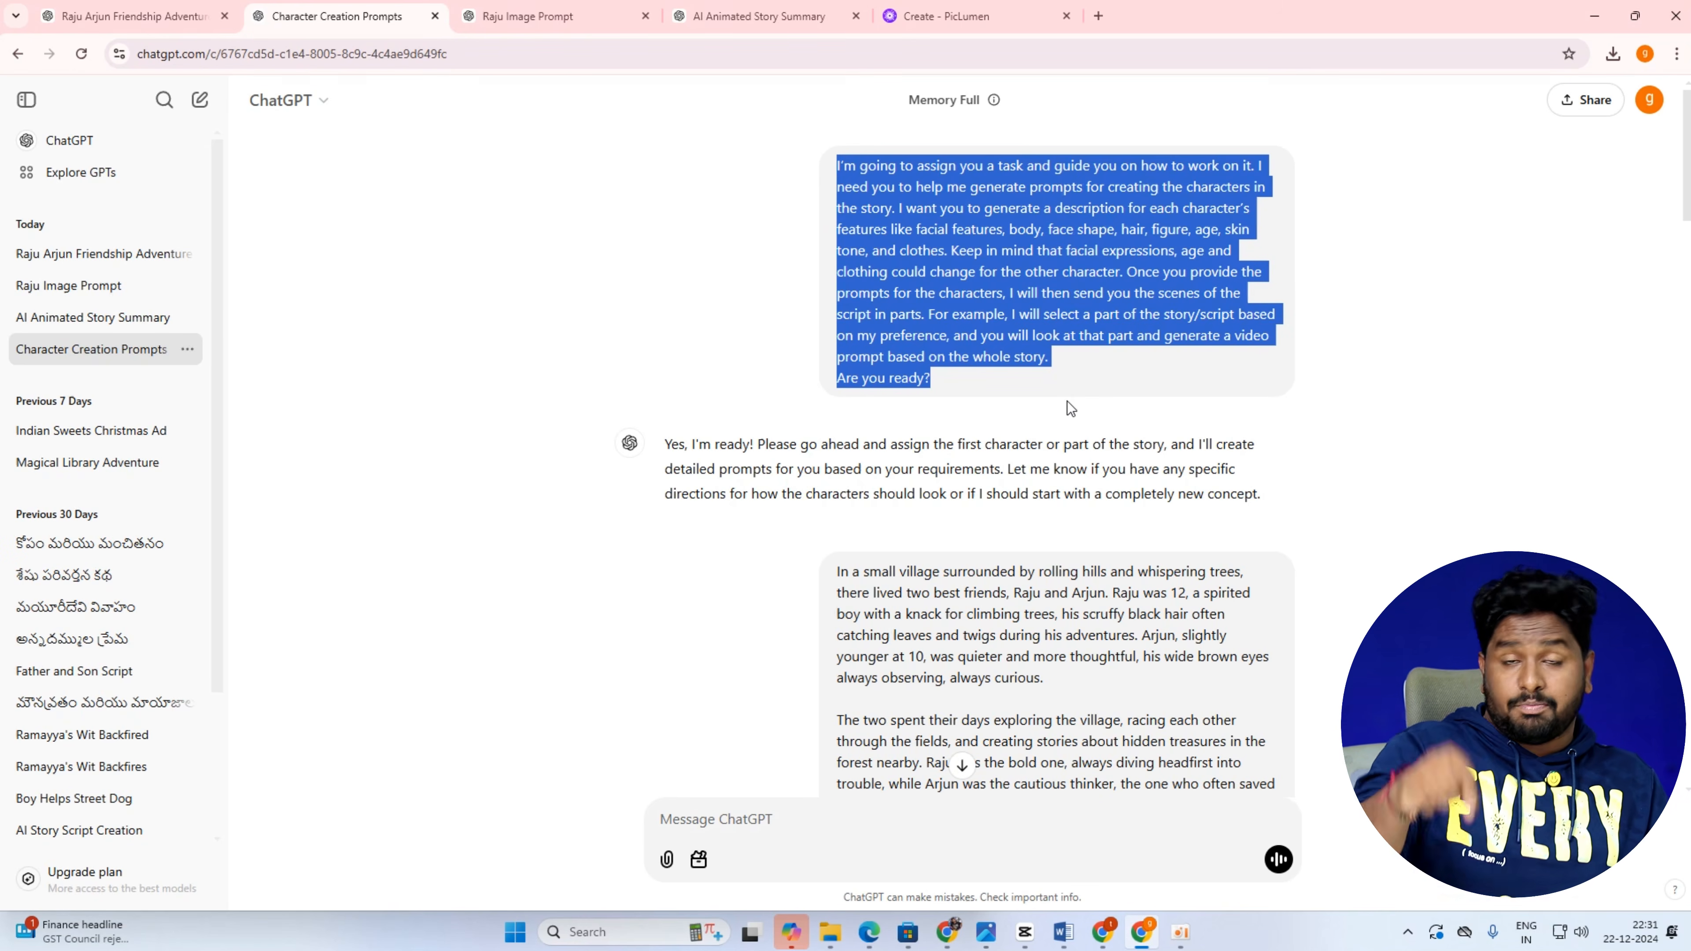
left_click(1064, 932)
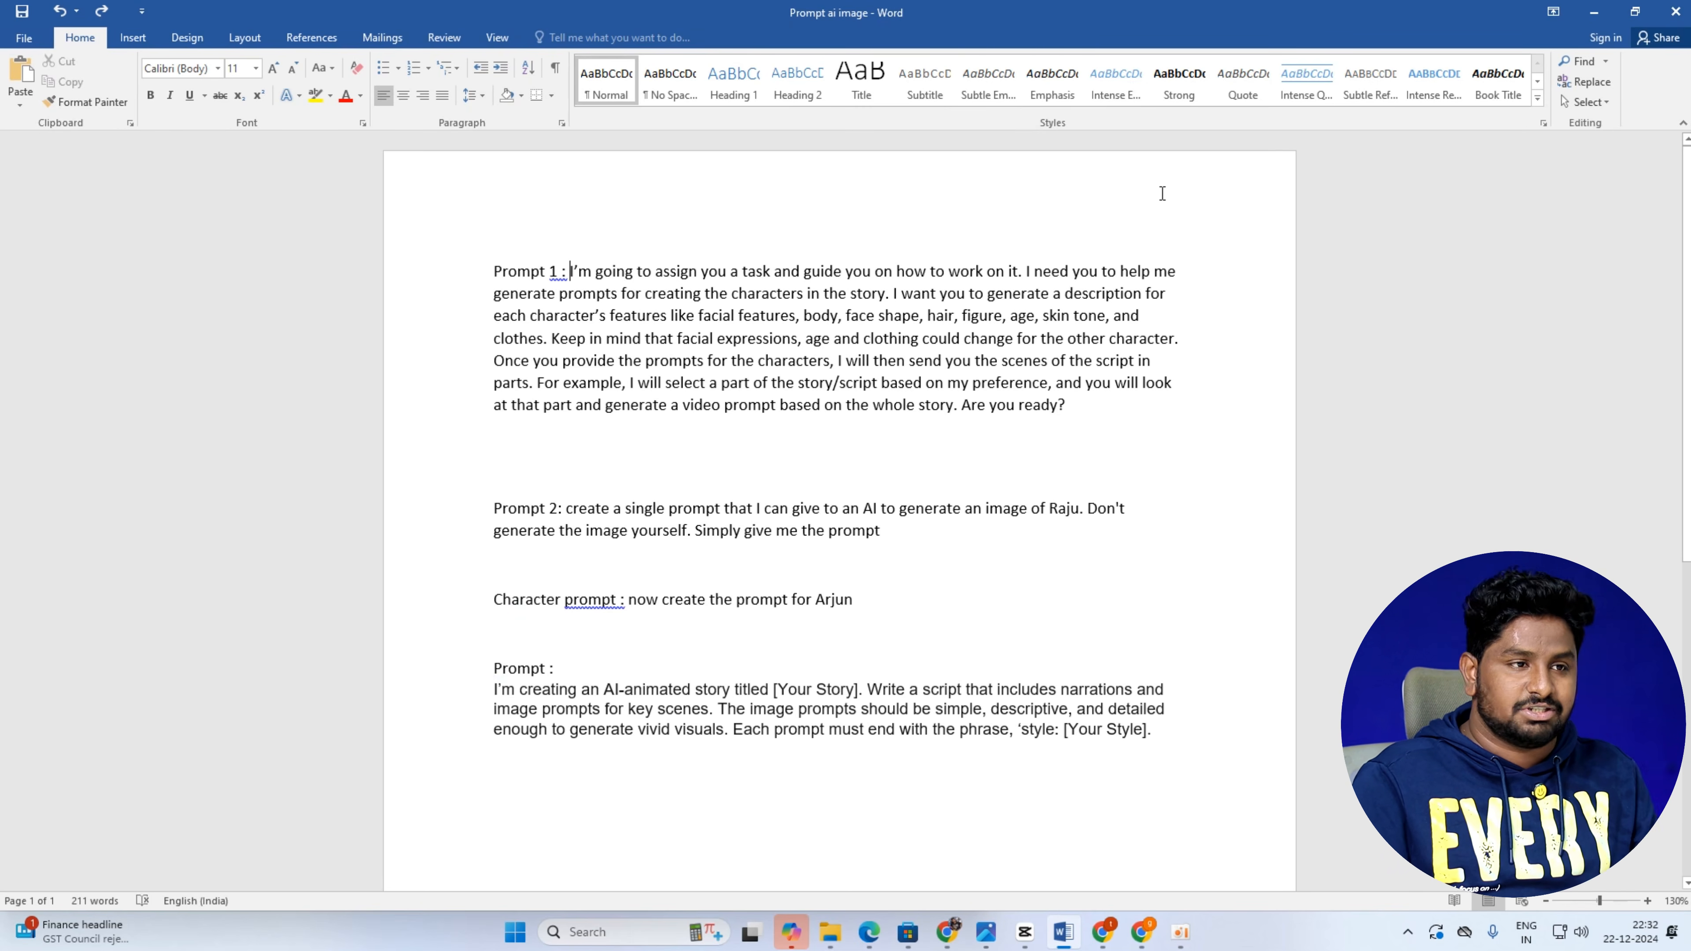
key("alt+Tab")
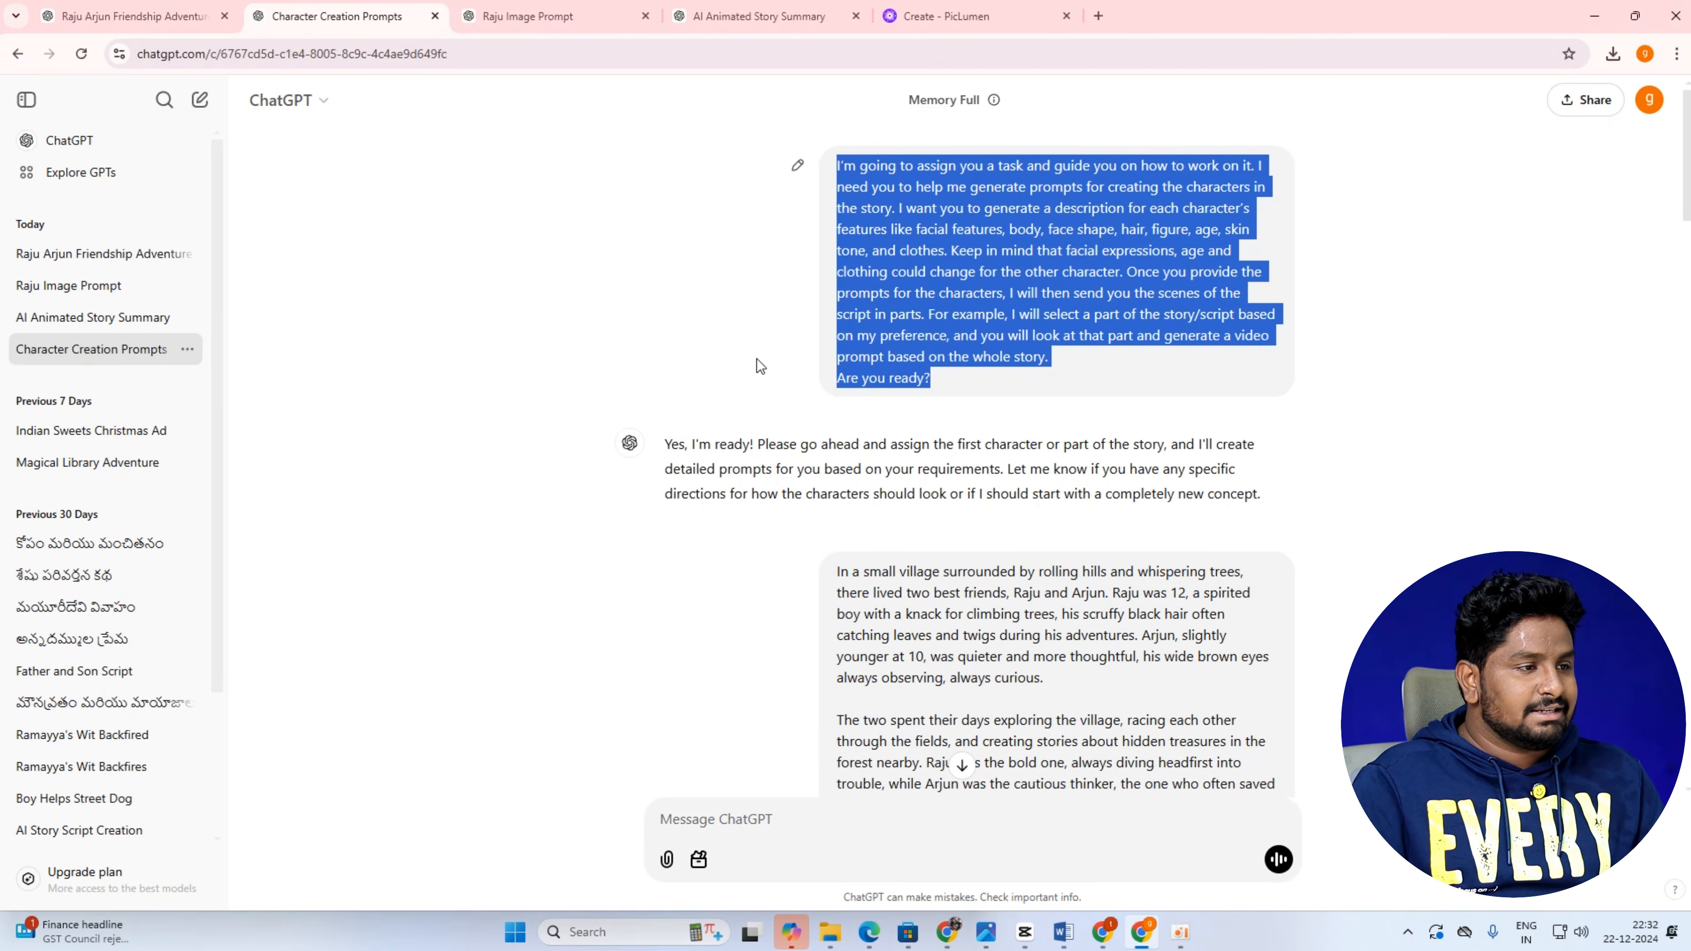
left_click_drag(836, 166, 1082, 382)
left_click(736, 367)
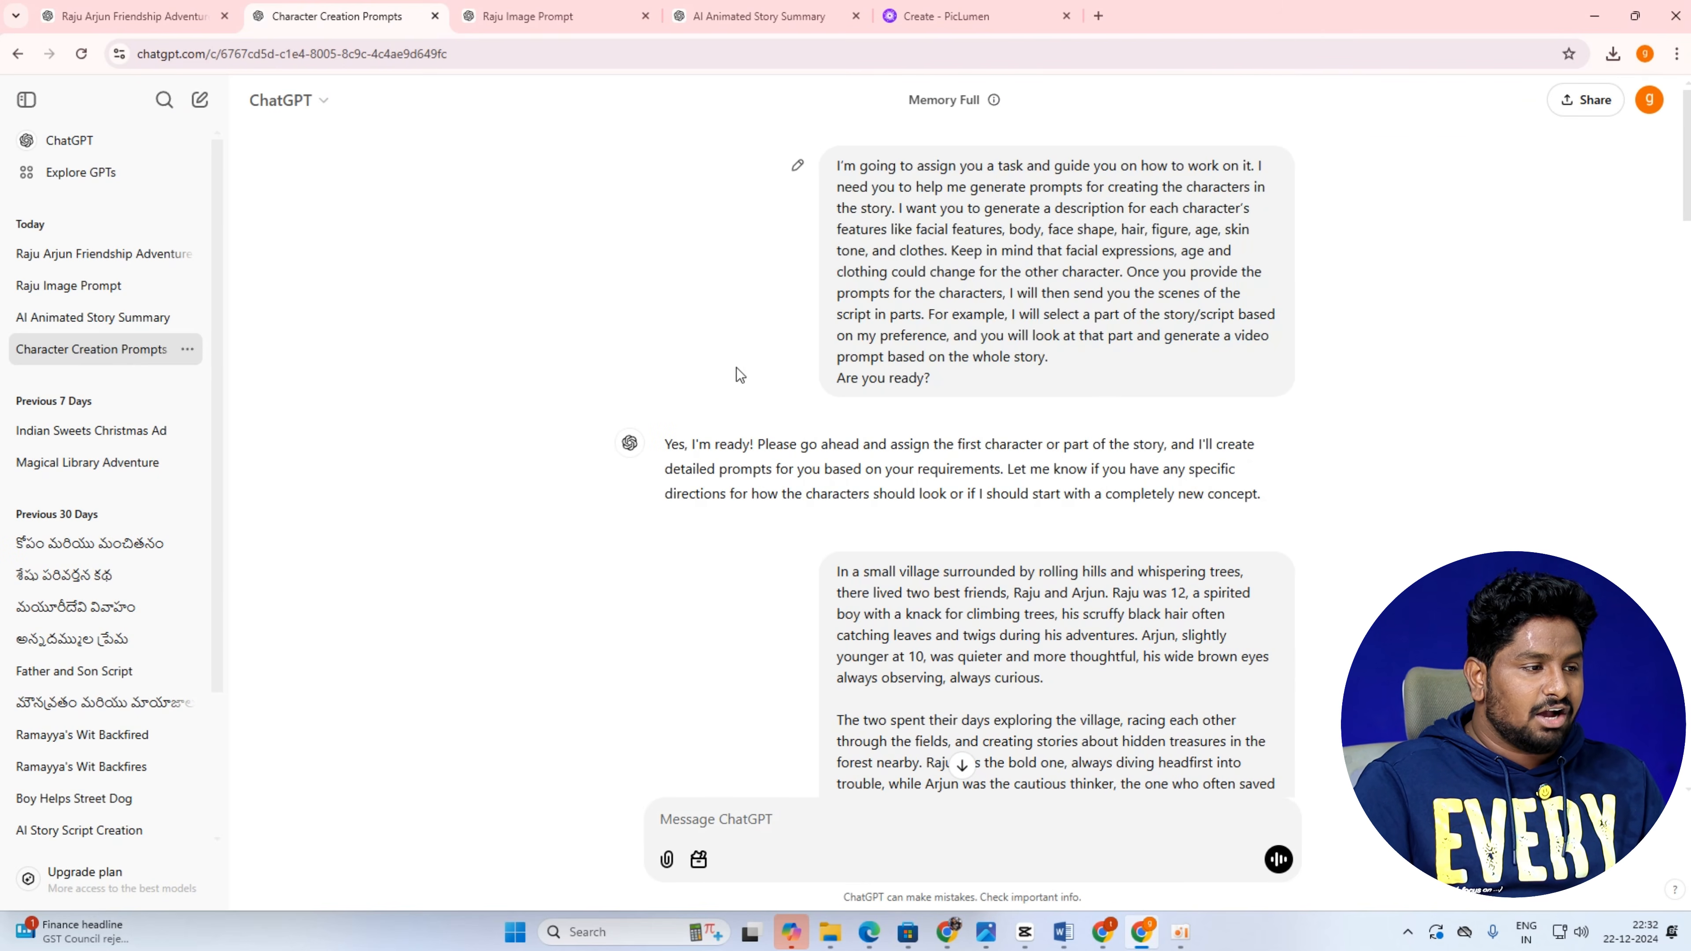
Check ChatGPT's reply to the task-assignment prompt and return to the Raju and Arjun story chat.
scroll(680, 364, "down", 3)
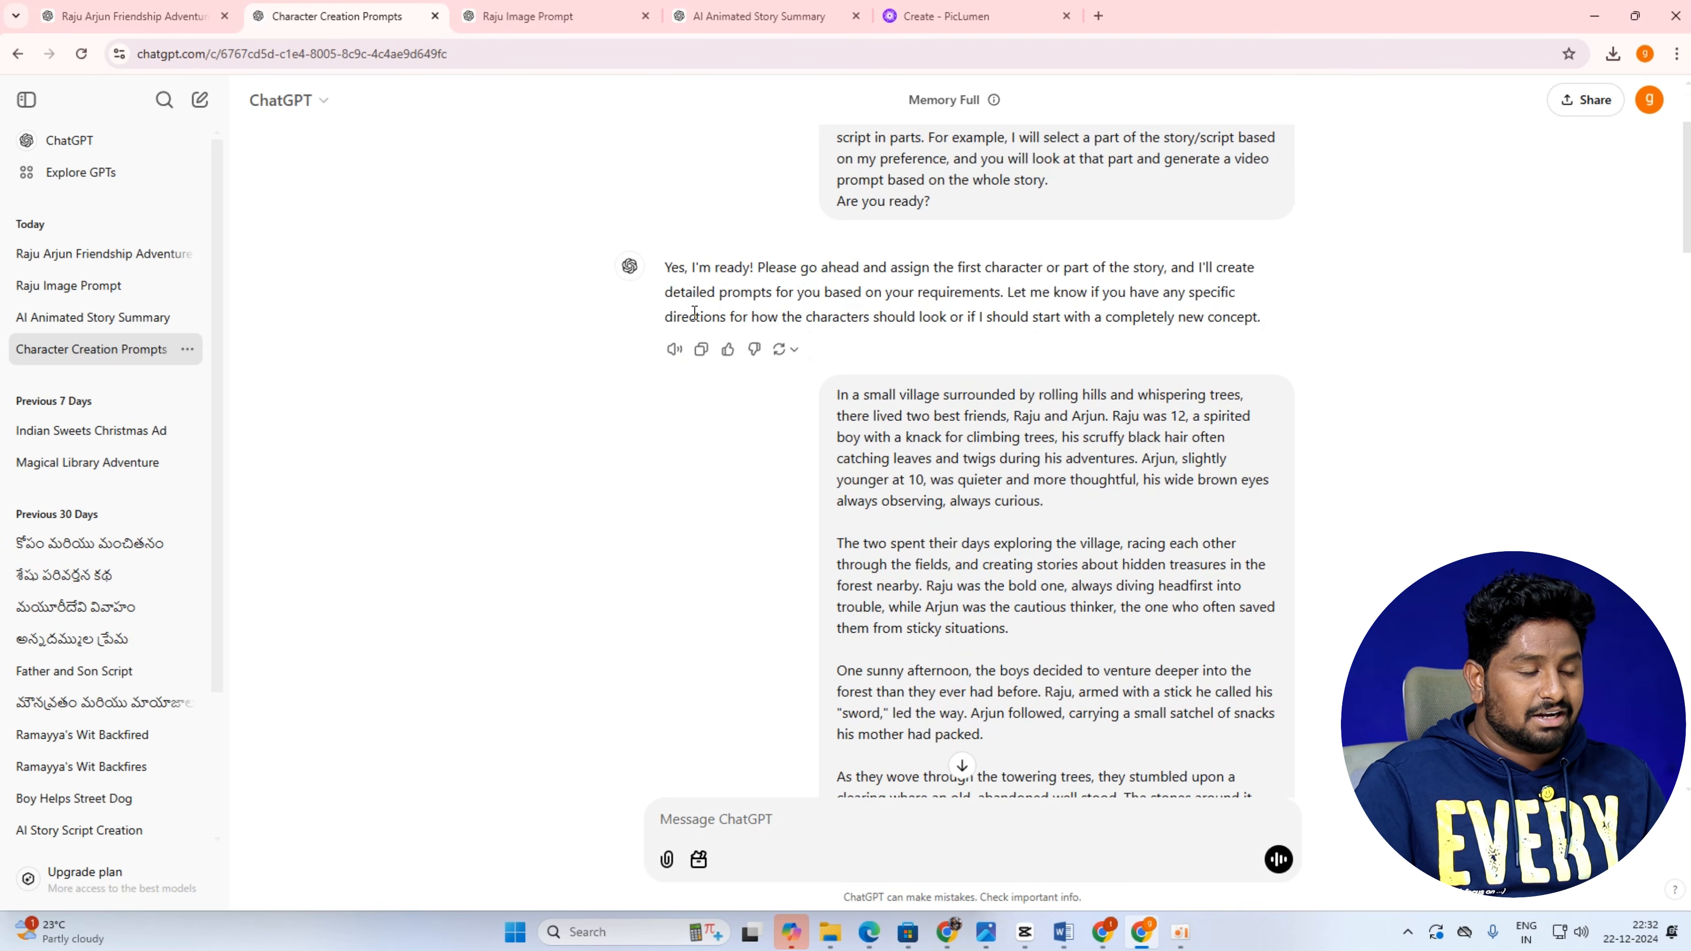
scroll(696, 313, "up", 3)
left_click(192, 6)
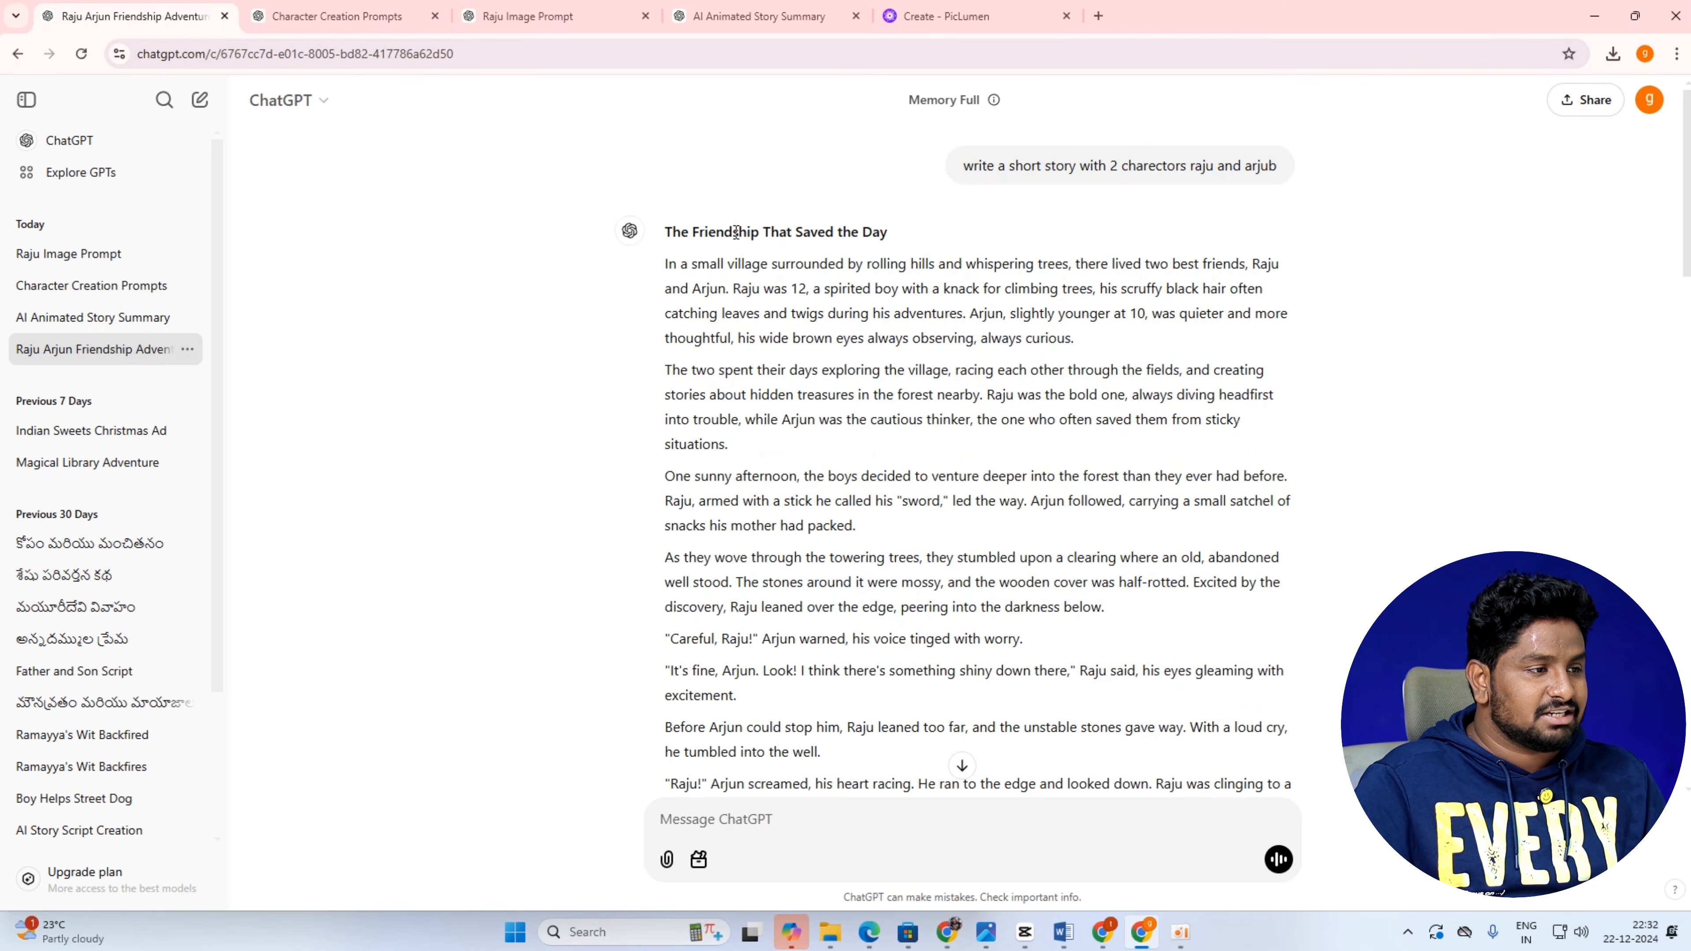
Highlight the English story text and examine its pasted copy in the Character Creation Prompts chat from start to end.
left_click_drag(675, 261, 792, 783)
left_click(333, 16)
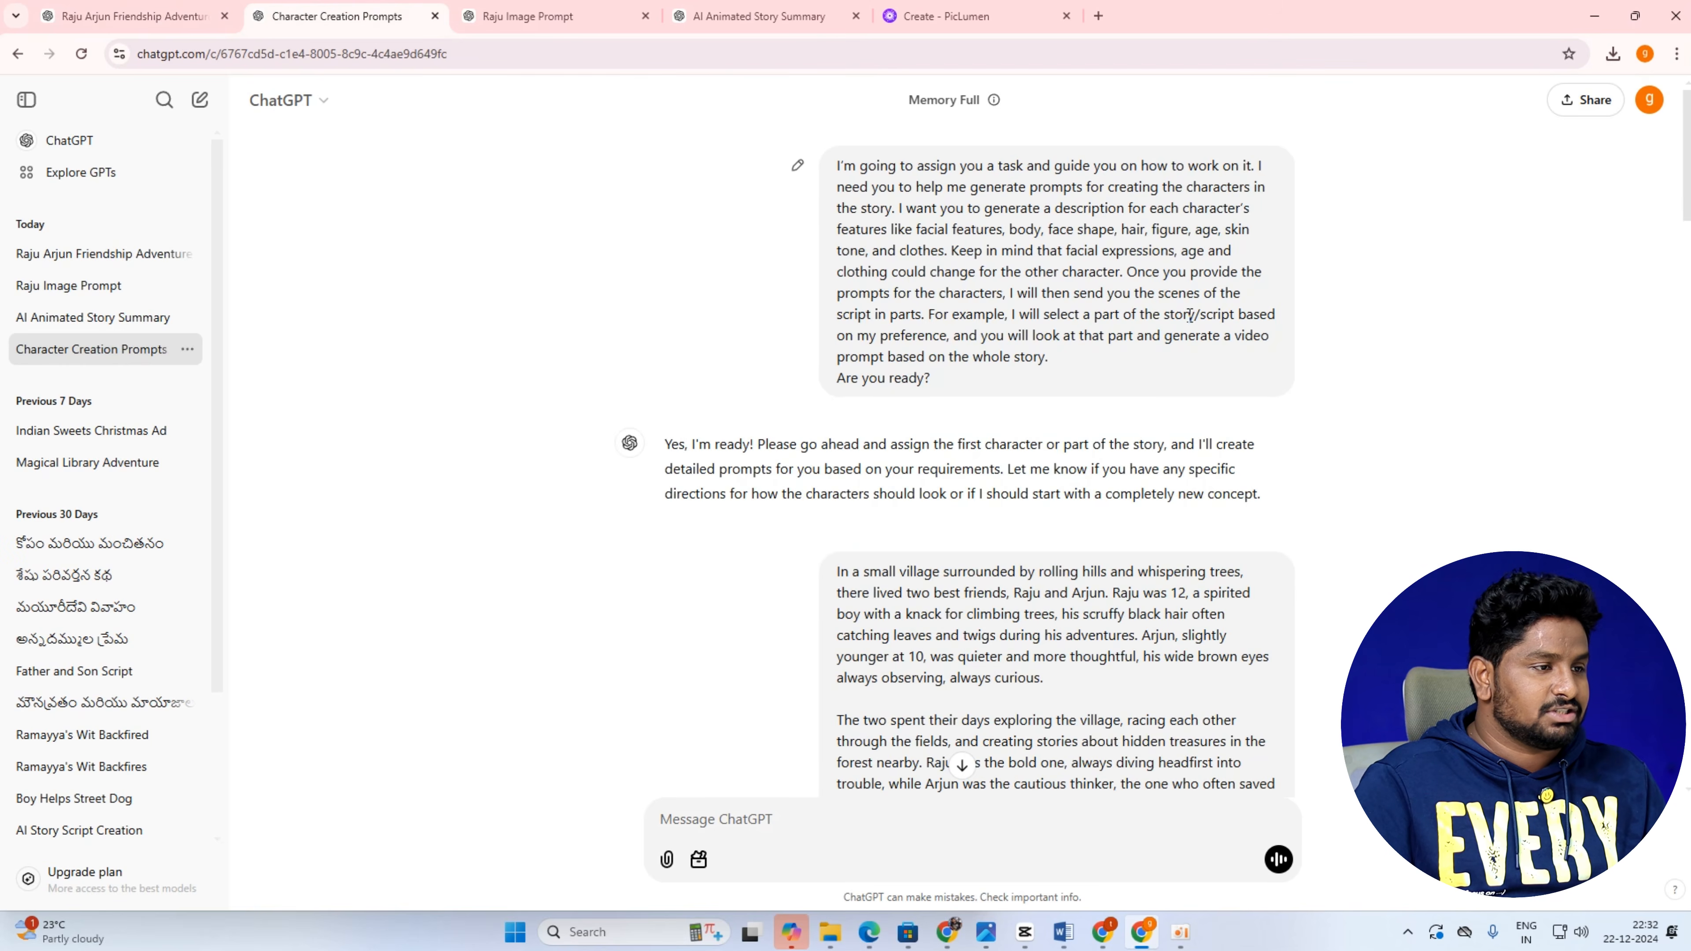
scroll(833, 360, "down", 4)
left_click_drag(838, 307, 1159, 729)
scroll(1160, 729, "down", 4)
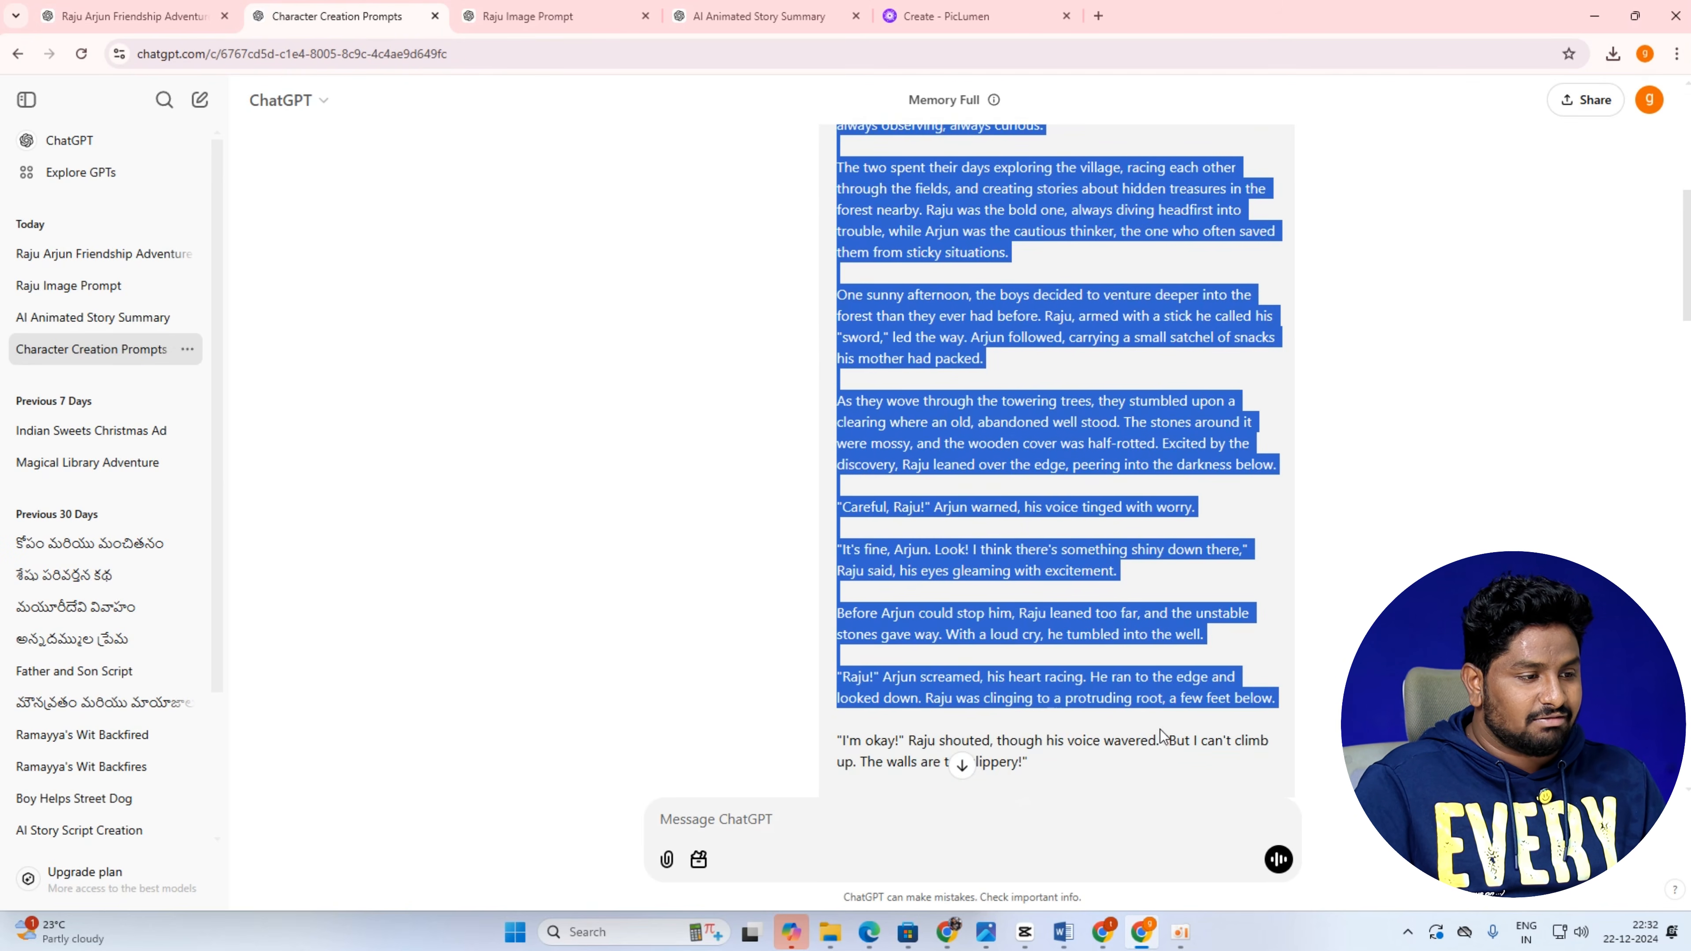
scroll(1172, 602, "down", 4)
scroll(1000, 513, "down", 8)
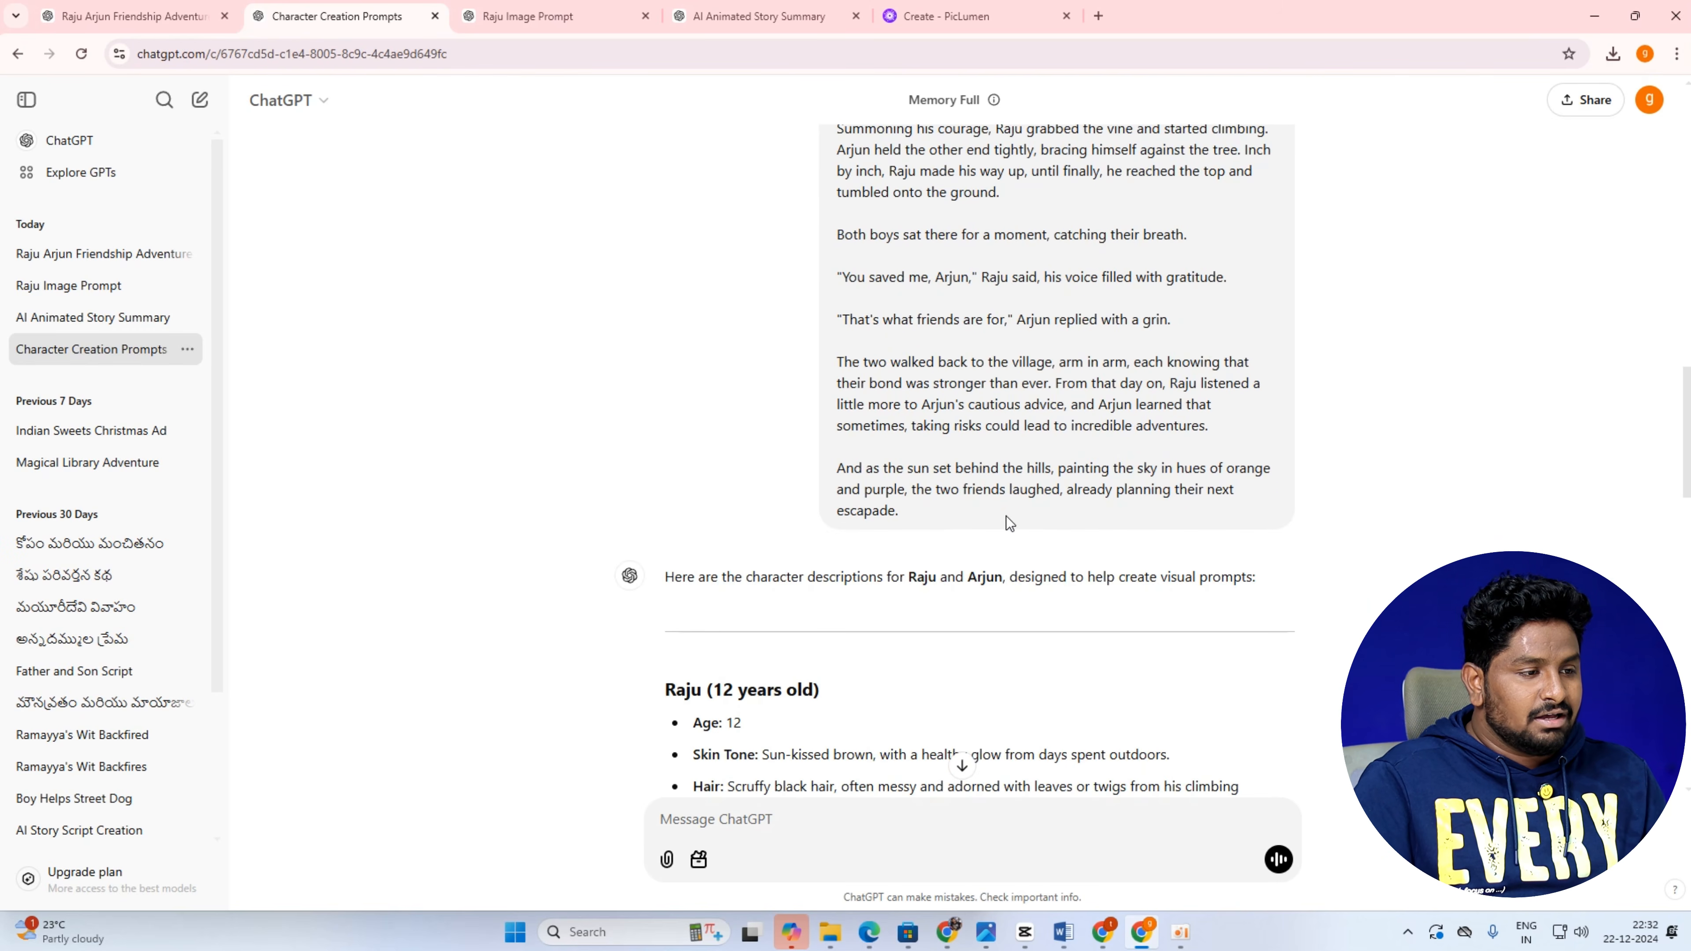
scroll(834, 451, "down", 4)
scroll(952, 376, "up", 15)
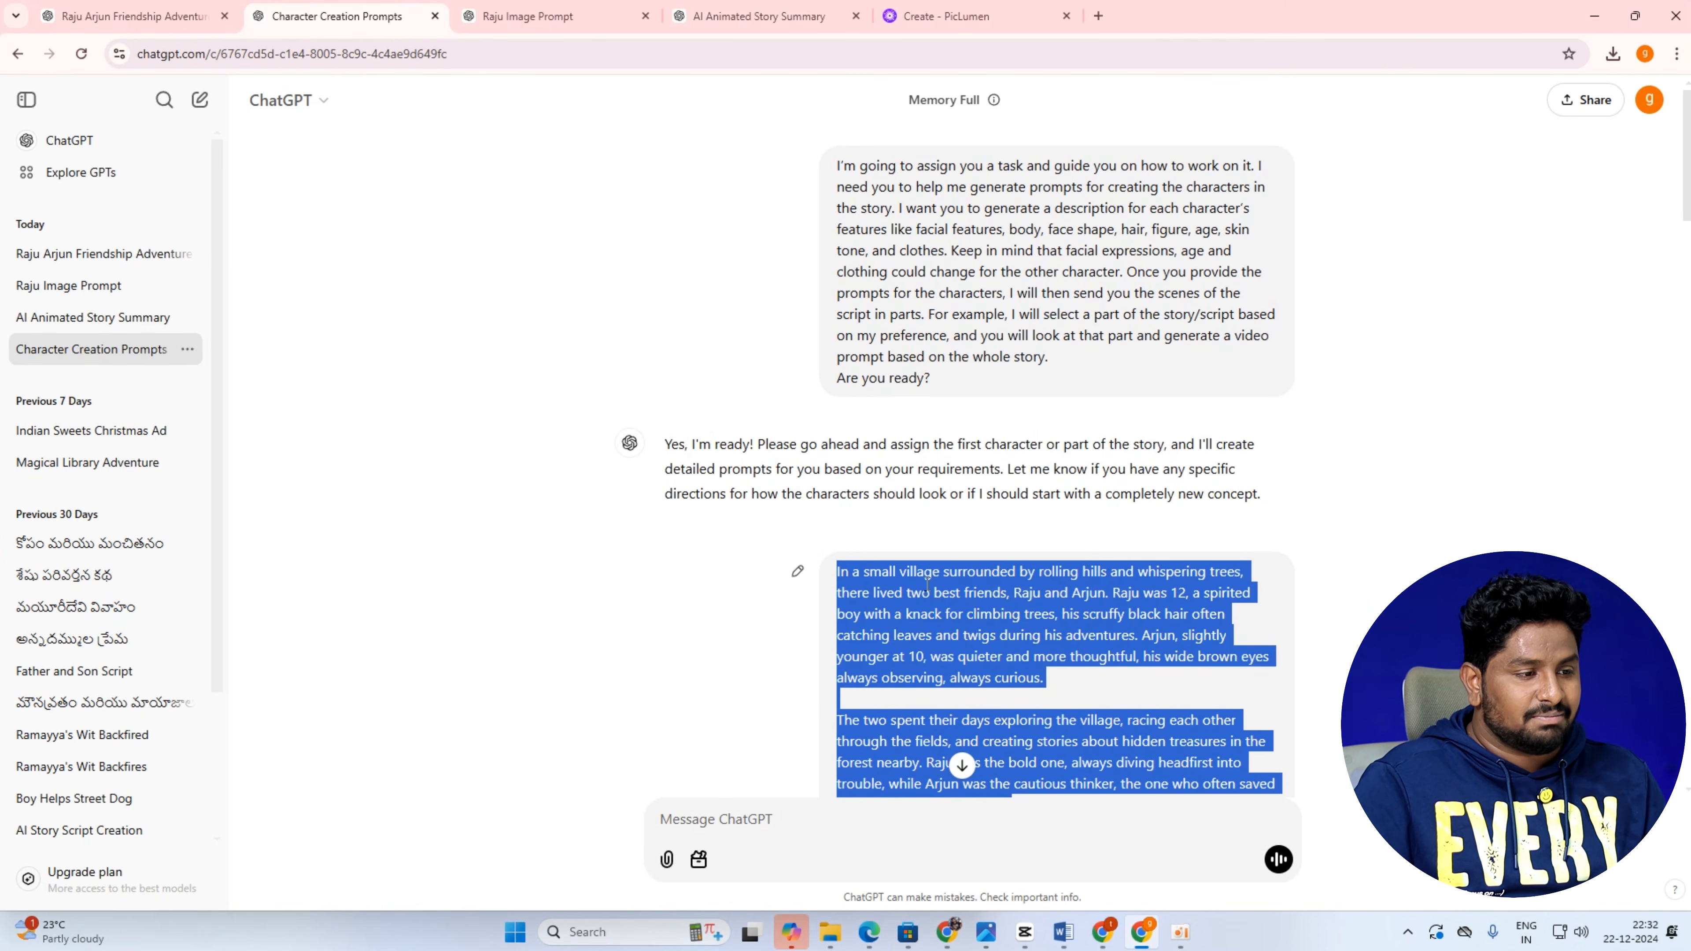
Read the character descriptions of Raju and Arjun that follow the pasted story in the Character Creation Prompts chat.
scroll(916, 593, "down", 7)
scroll(916, 587, "down", 15)
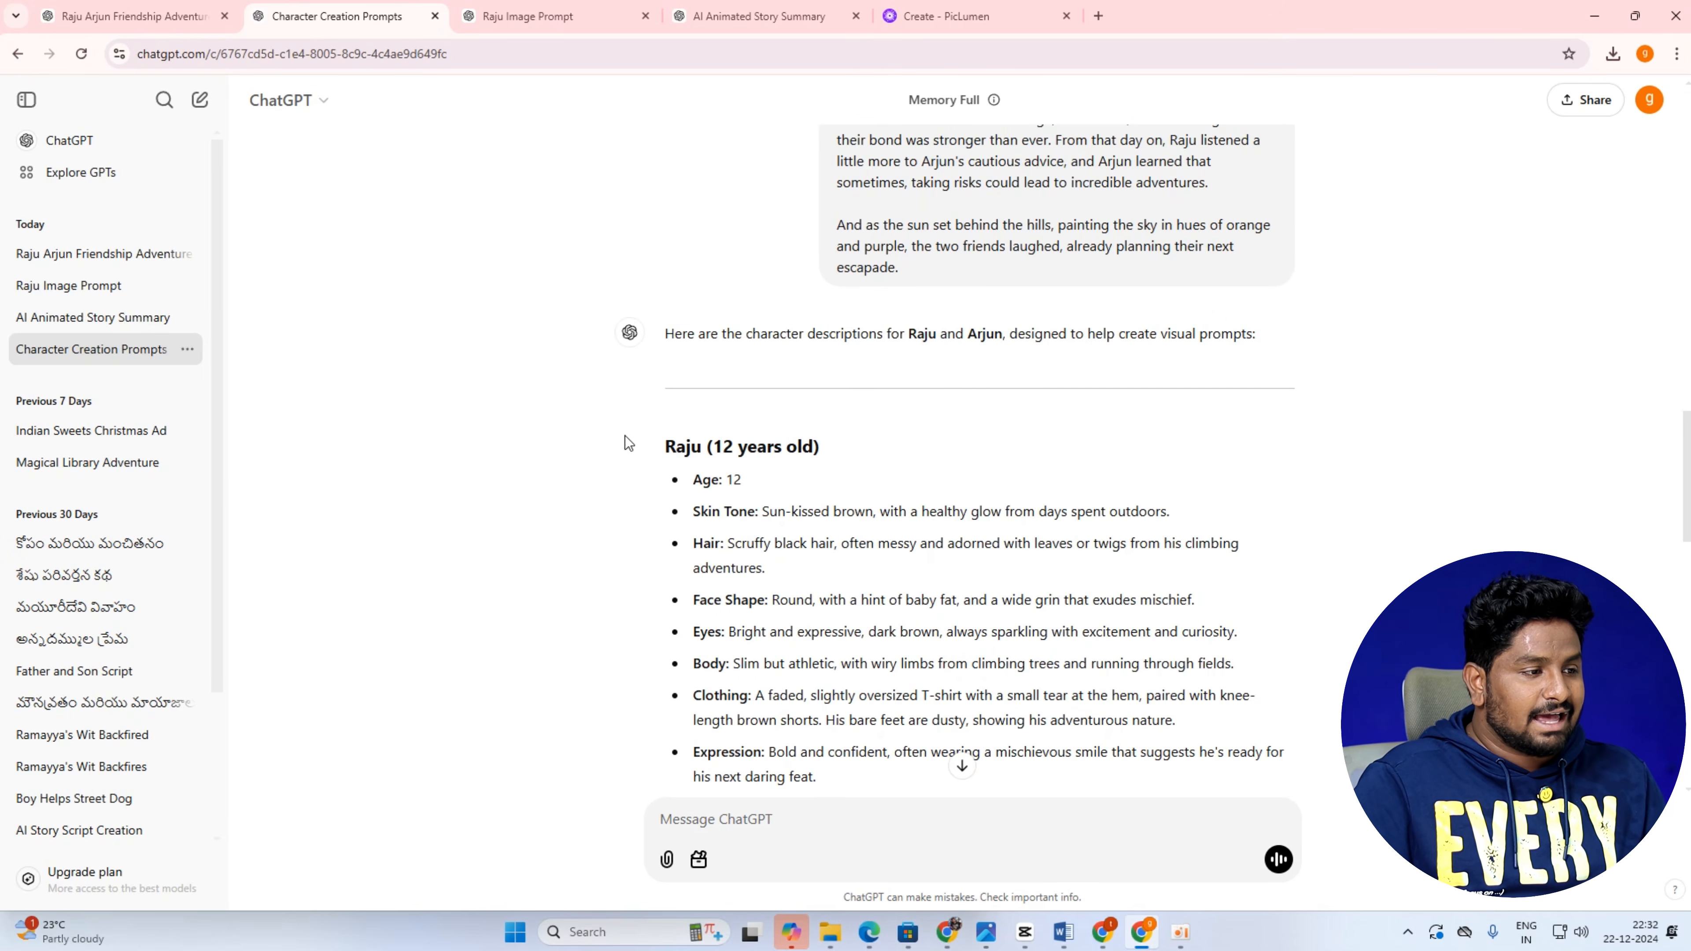
left_click_drag(666, 446, 780, 443)
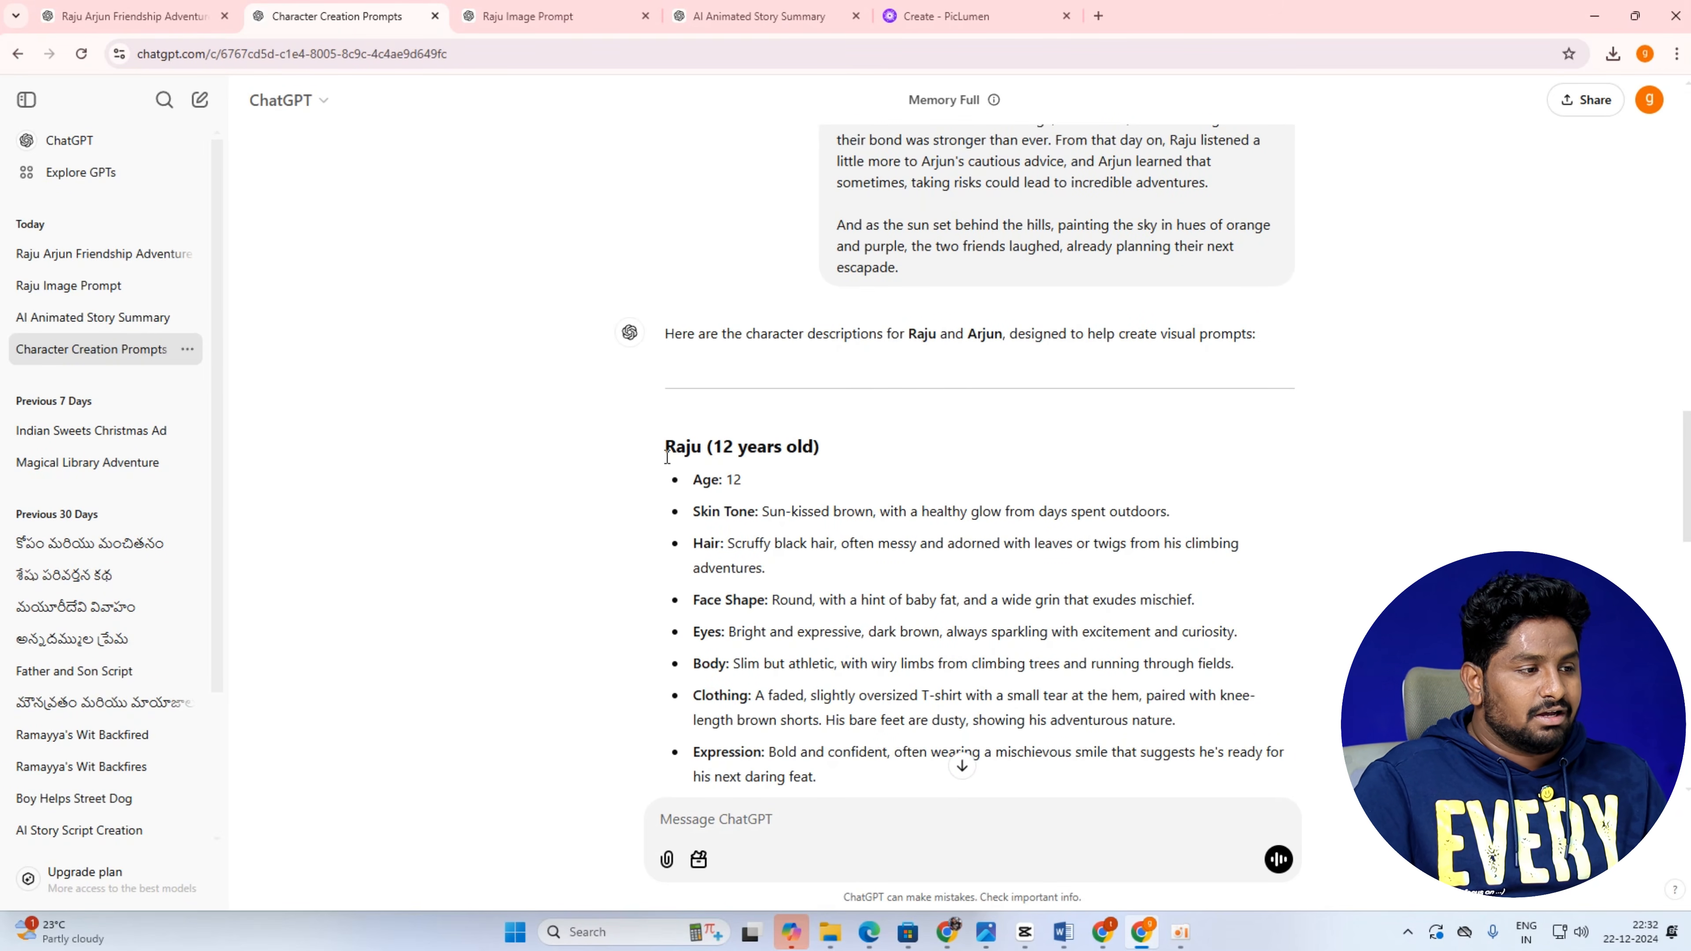
scroll(656, 533, "down", 5)
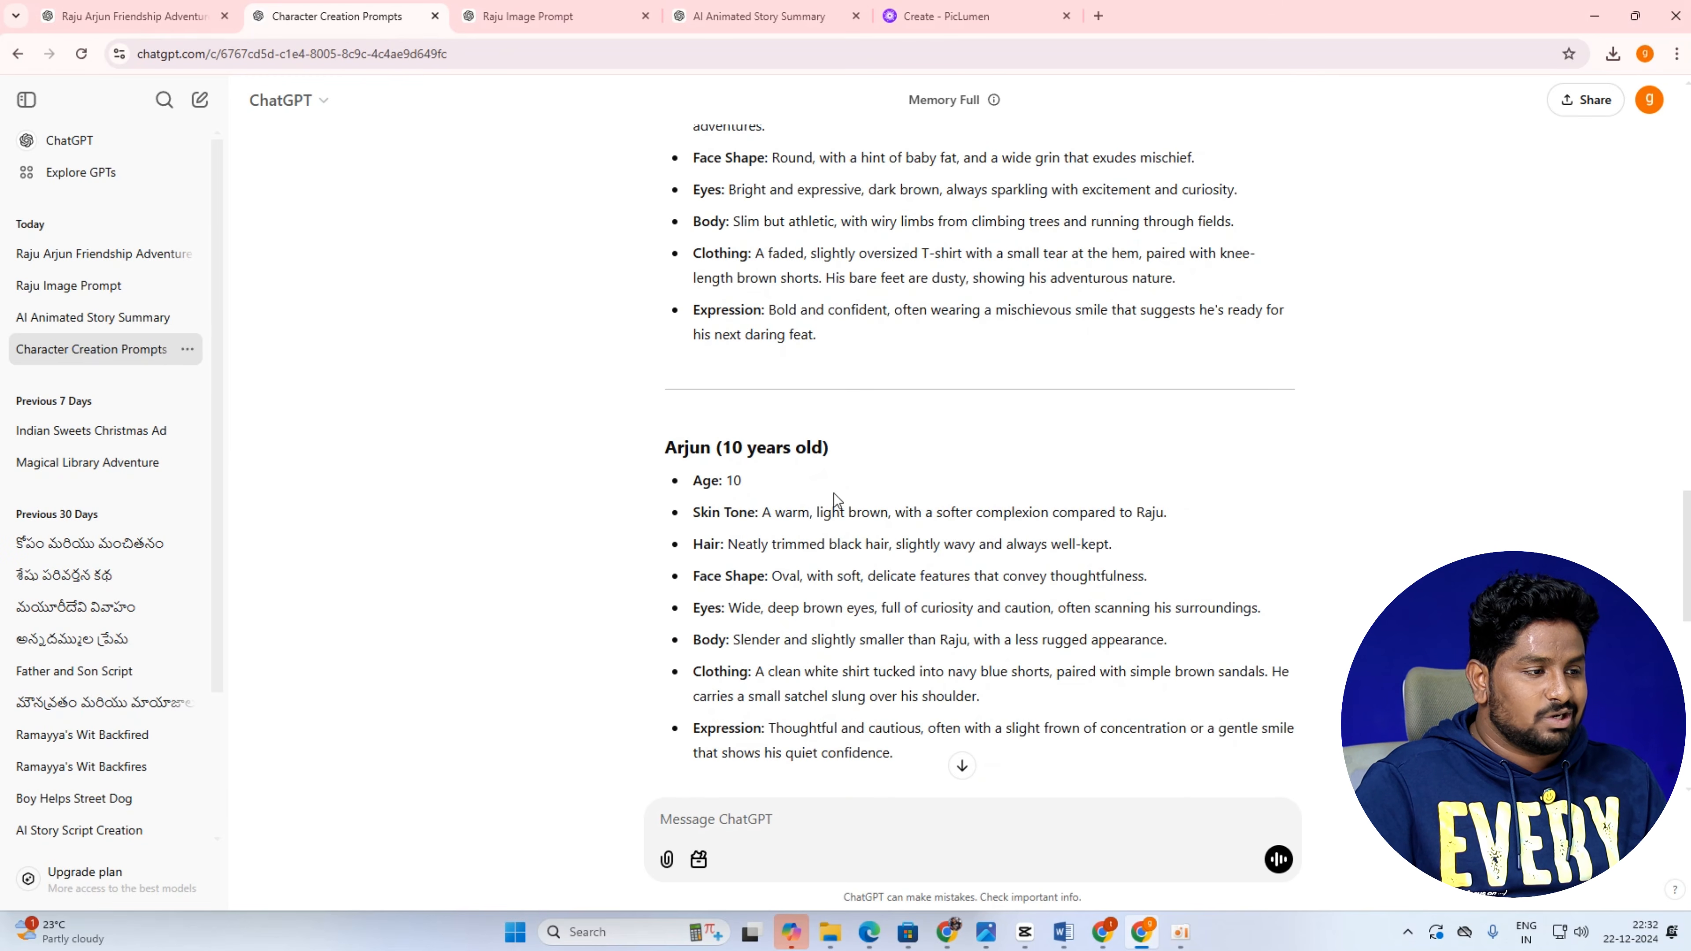
scroll(819, 573, "down", 2)
scroll(817, 513, "down", 1)
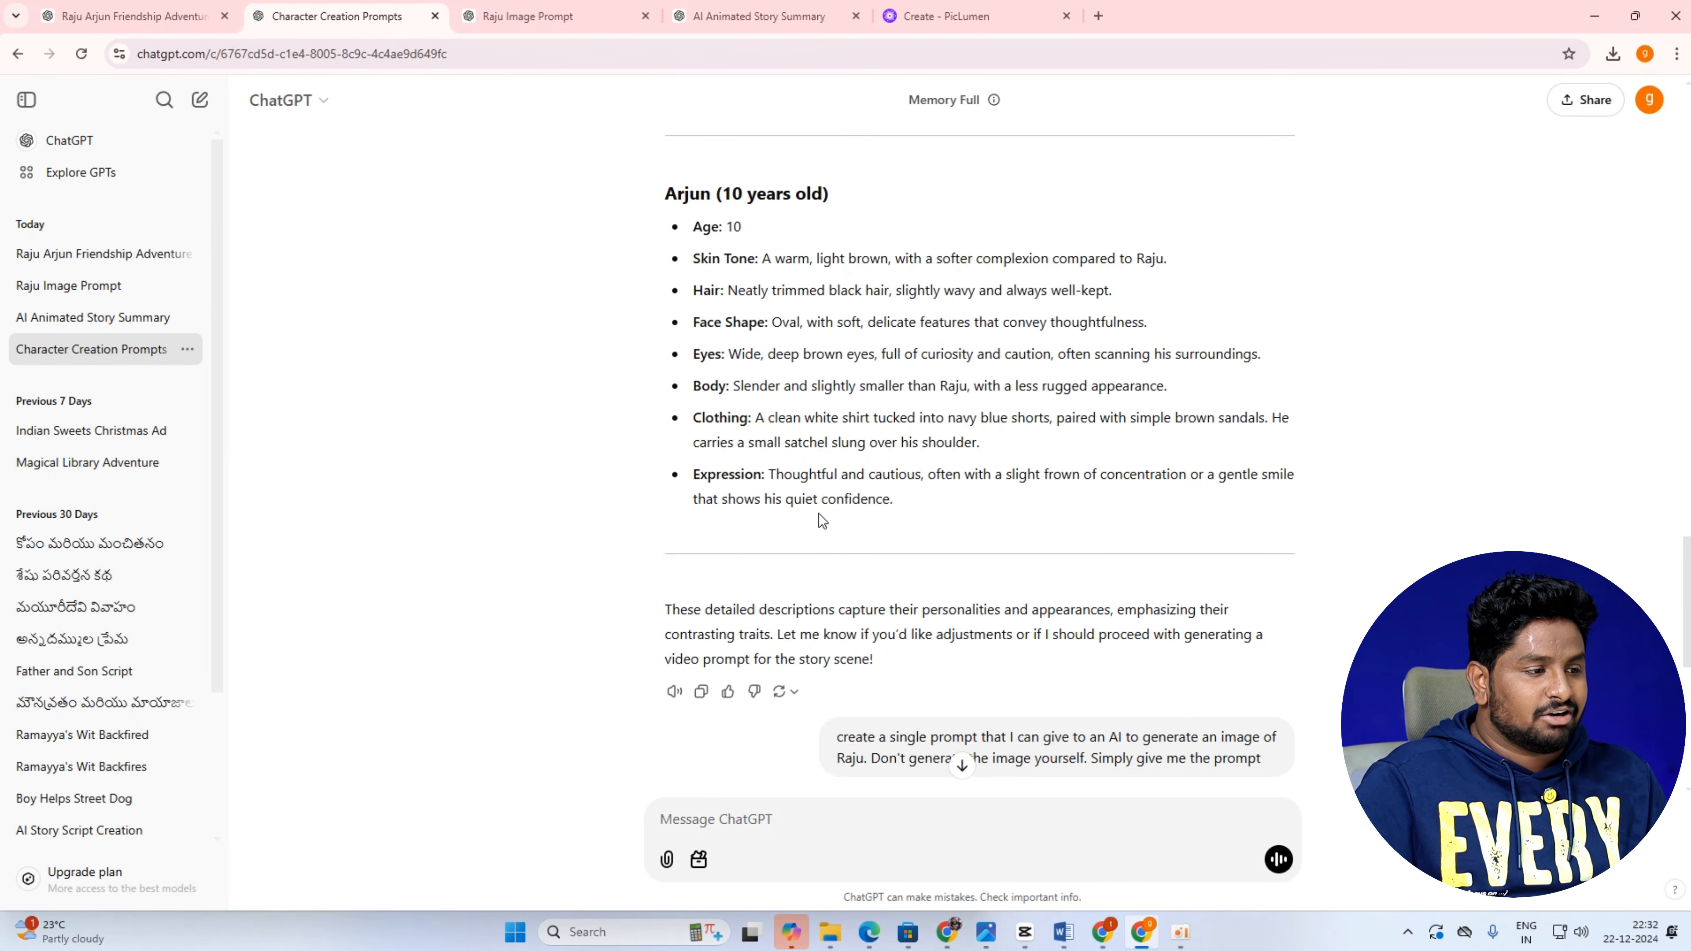
scroll(796, 499, "up", 3)
scroll(873, 556, "up", 2)
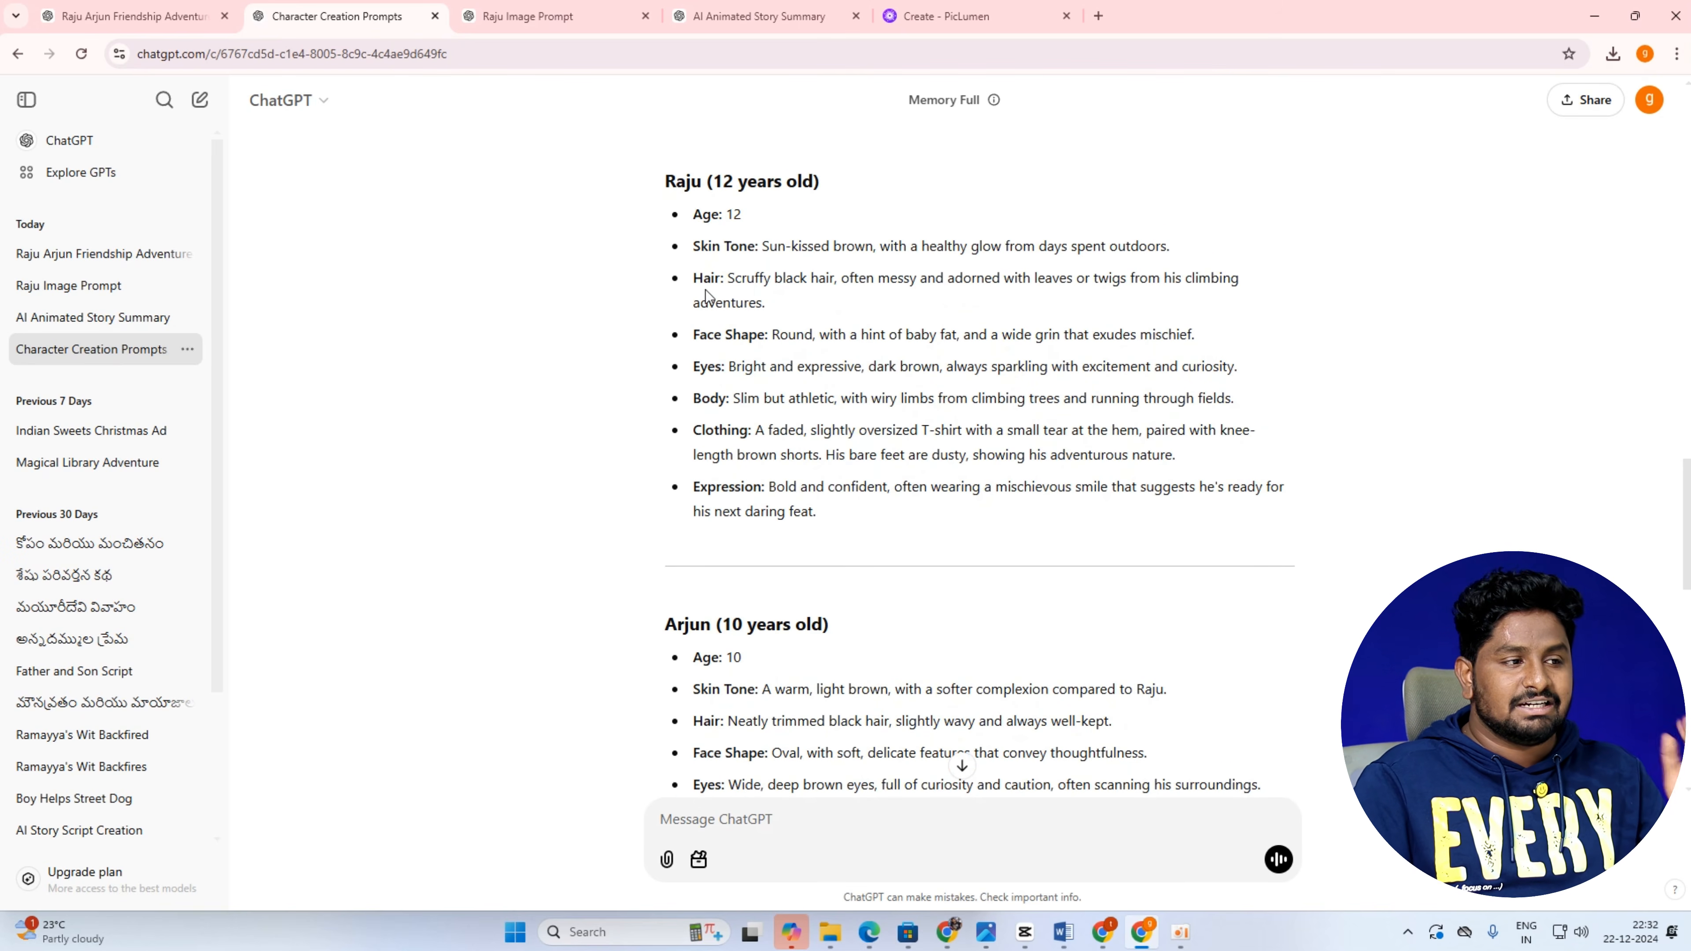
scroll(707, 295, "down", 2)
scroll(775, 407, "up", 1)
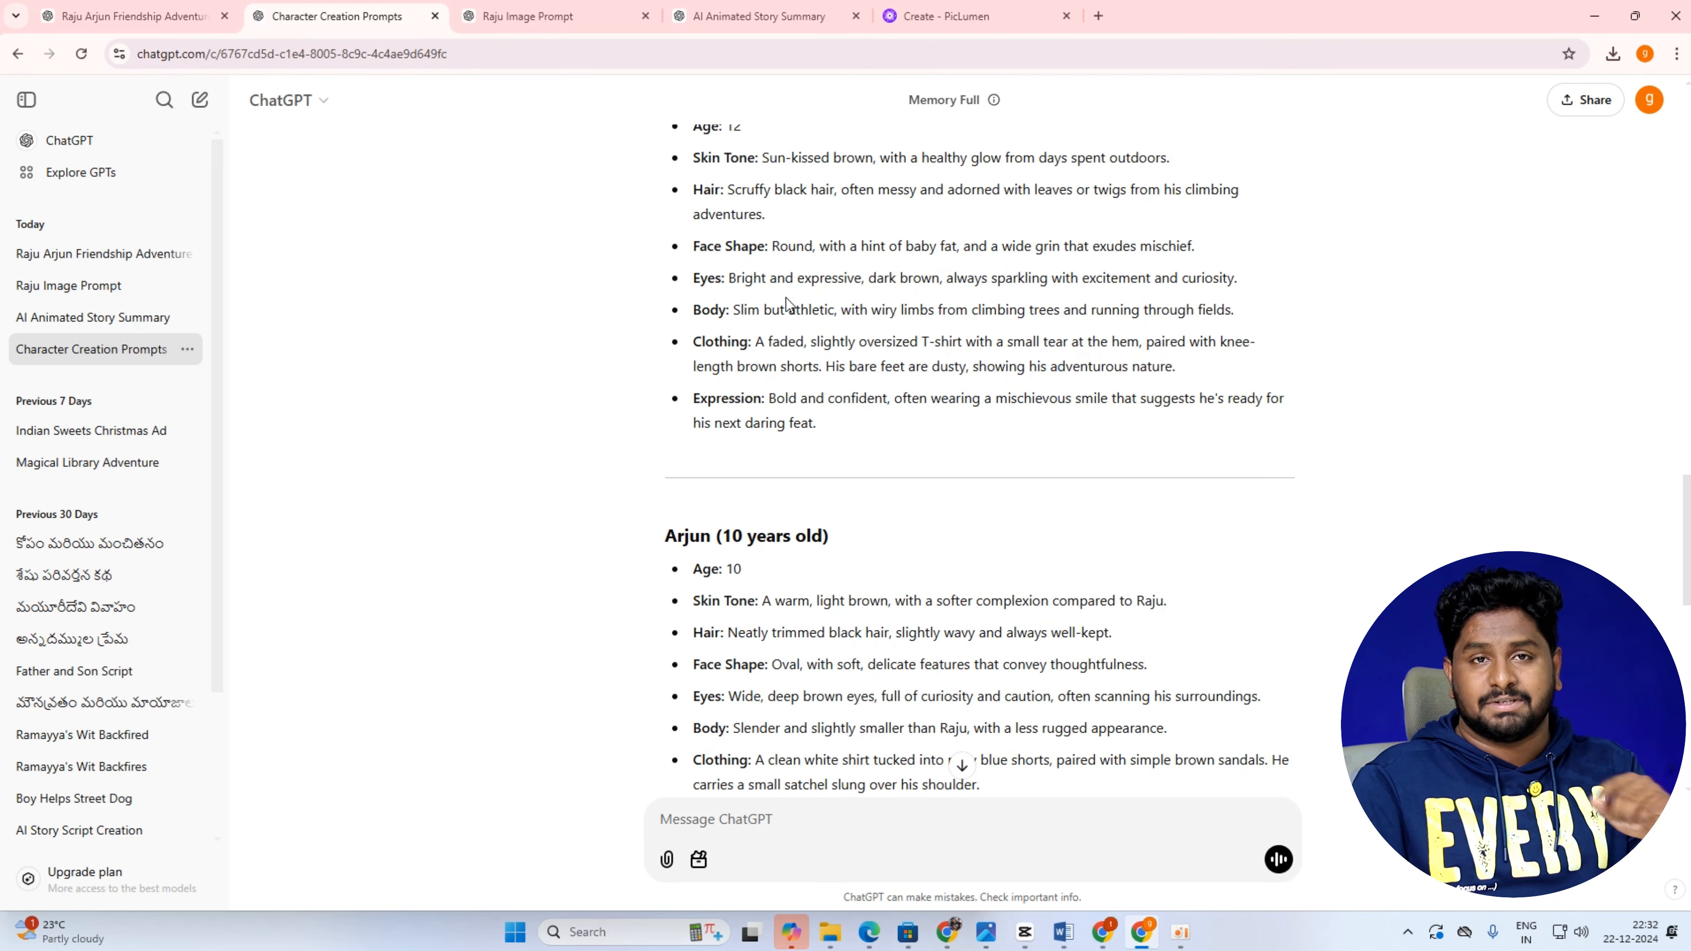
Examine Arjun's description against Raju's and continue to the request for a single image prompt of Raju.
scroll(770, 234, "down", 3)
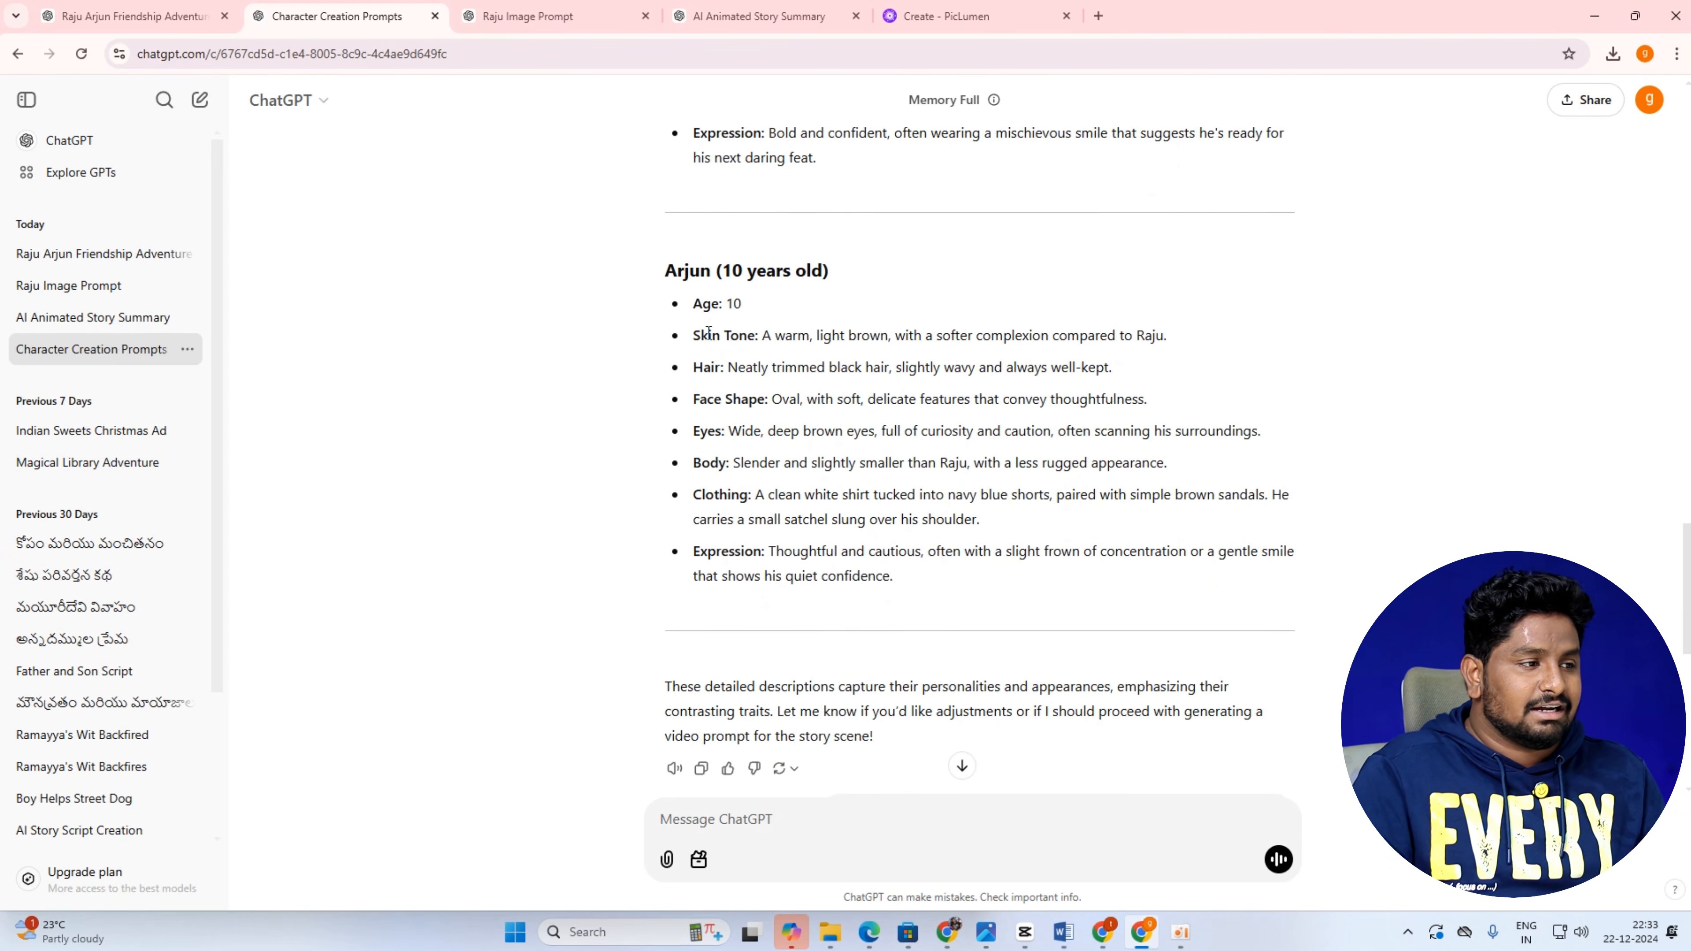
scroll(569, 356, "down", 1)
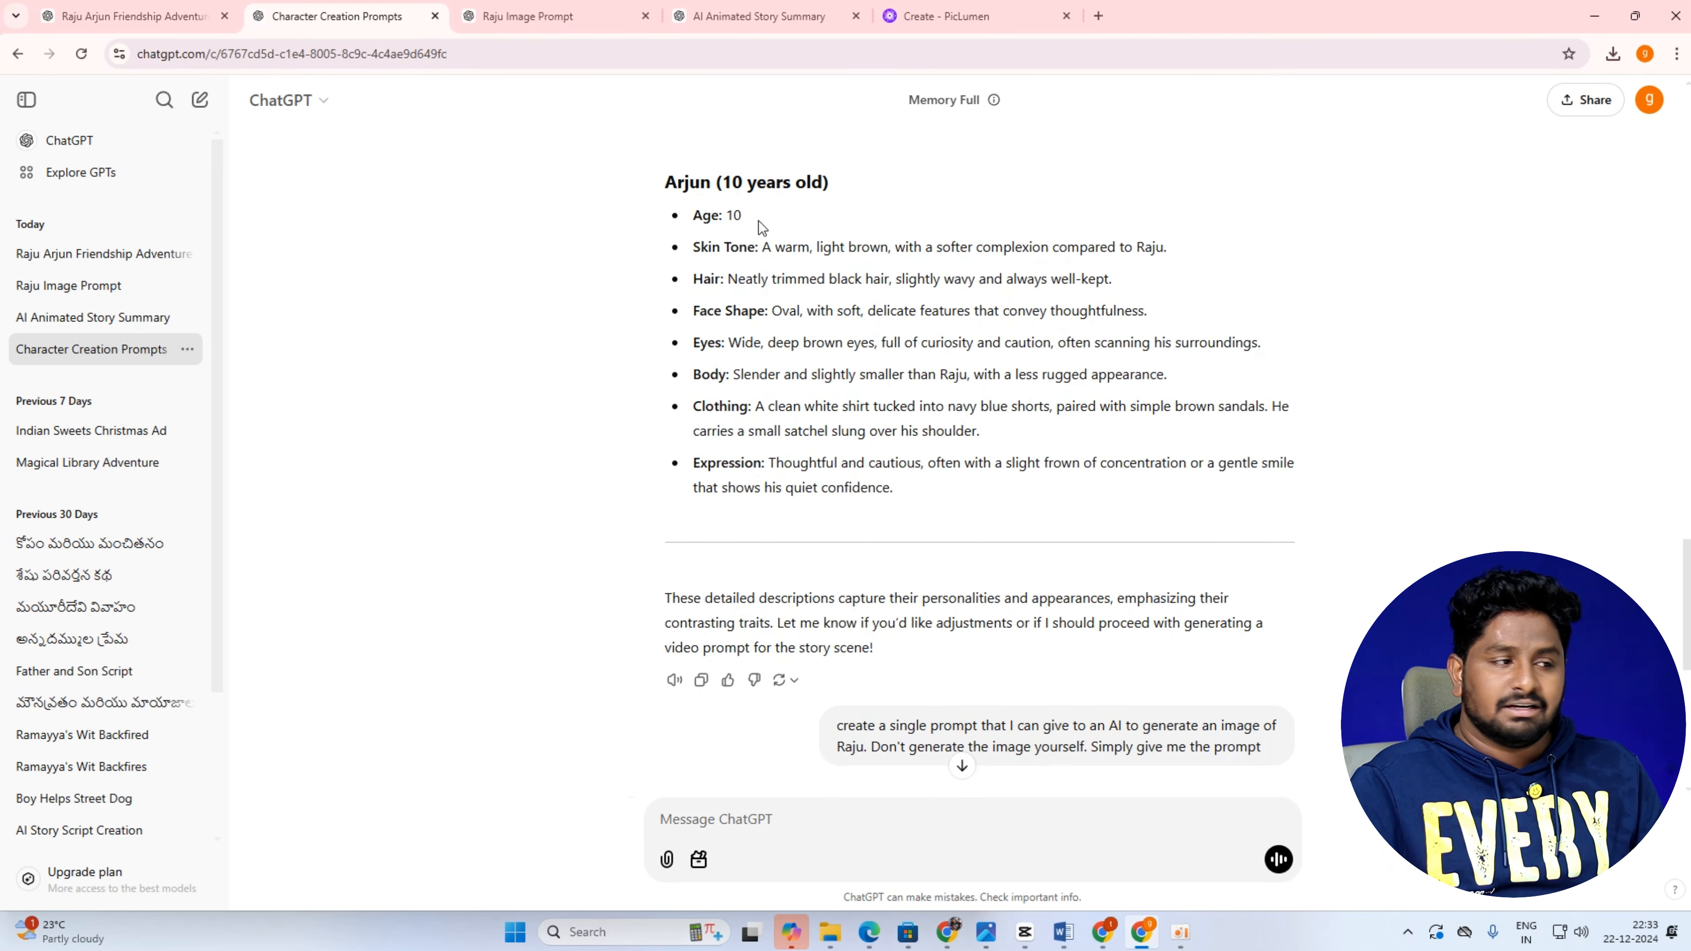
scroll(759, 267, "up", 1)
scroll(755, 295, "down", 2)
scroll(929, 453, "up", 2)
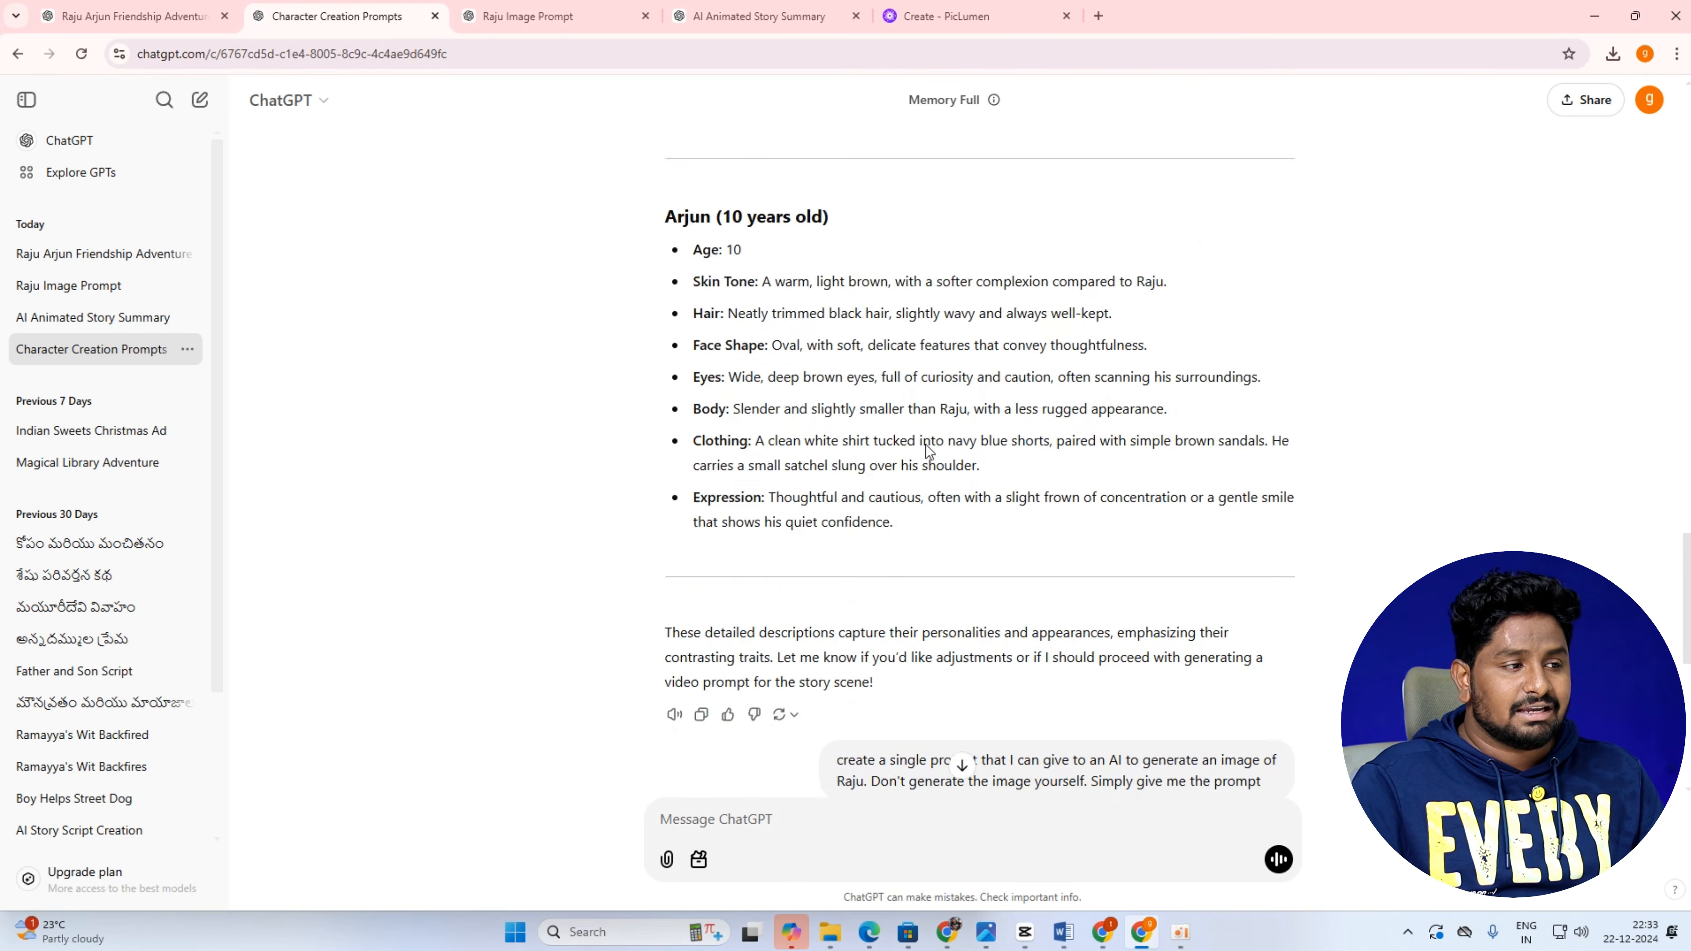
scroll(929, 454, "up", 4)
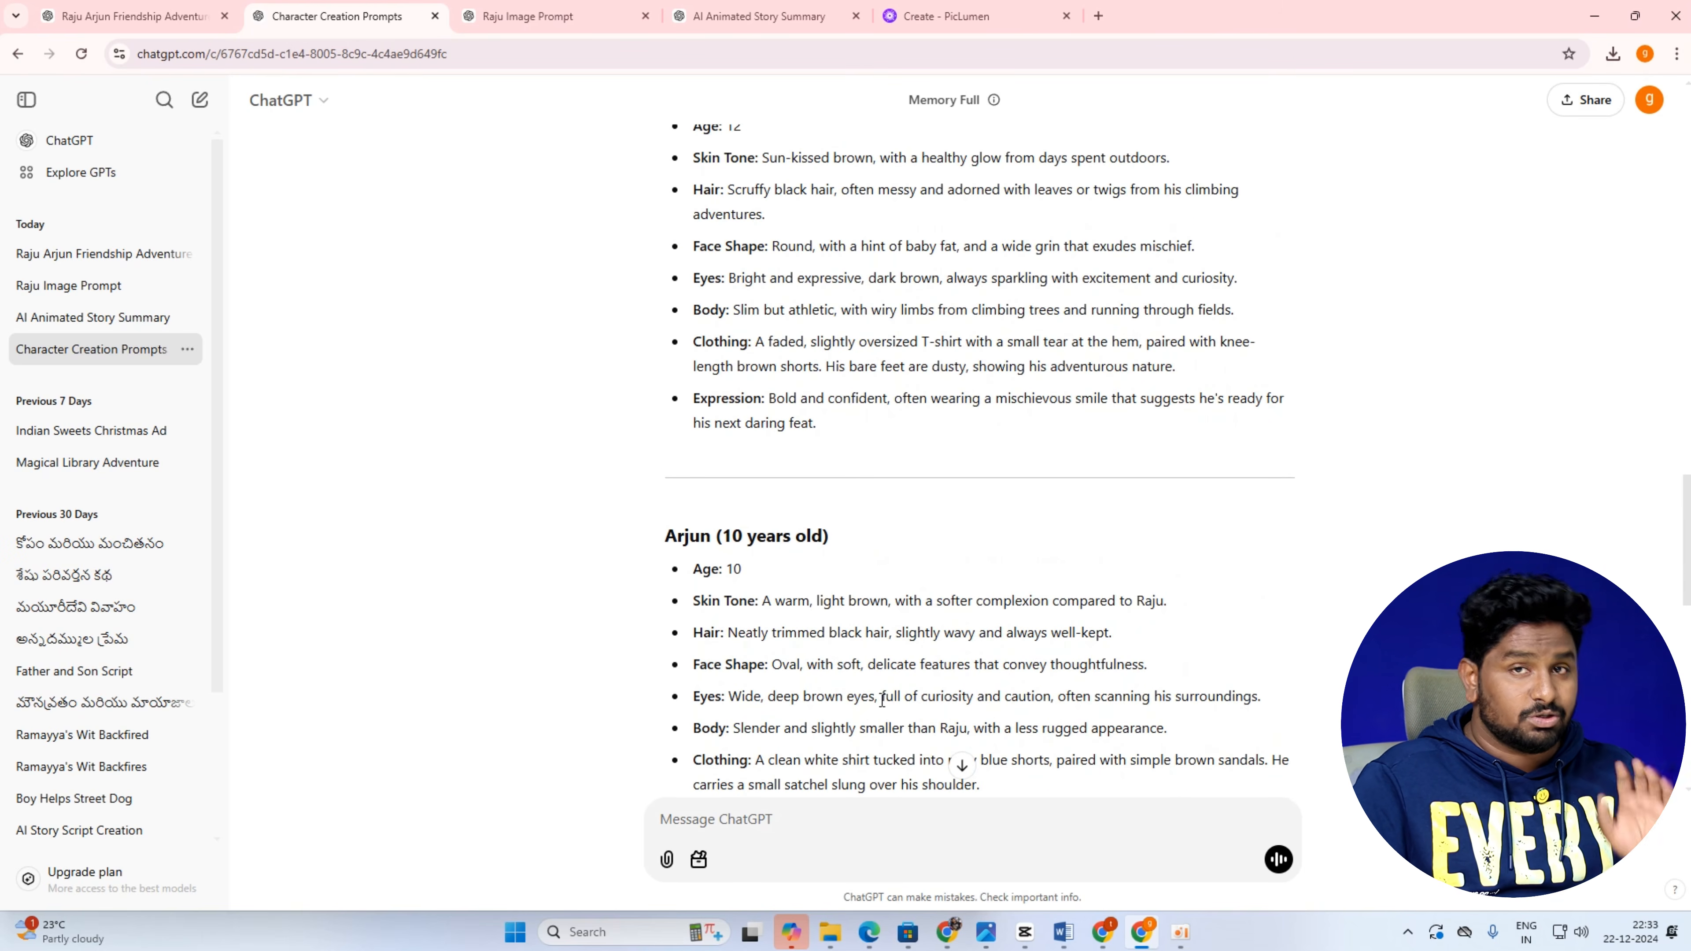
scroll(882, 700, "down", 5)
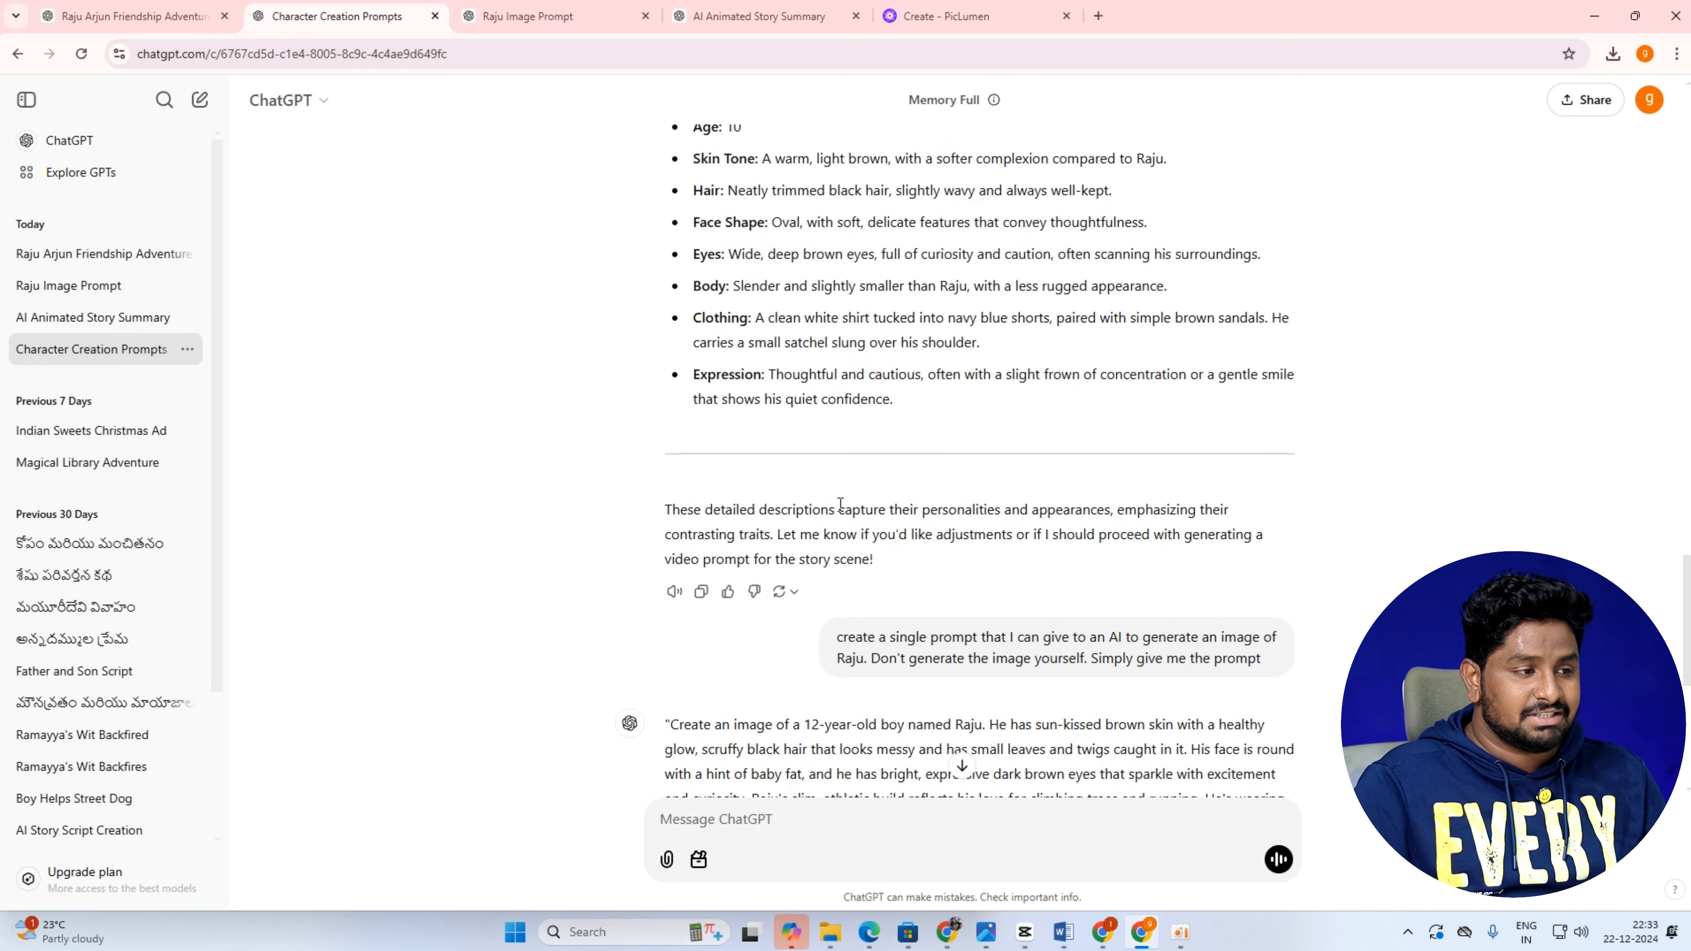
scroll(770, 443, "up", 10)
scroll(744, 506, "down", 15)
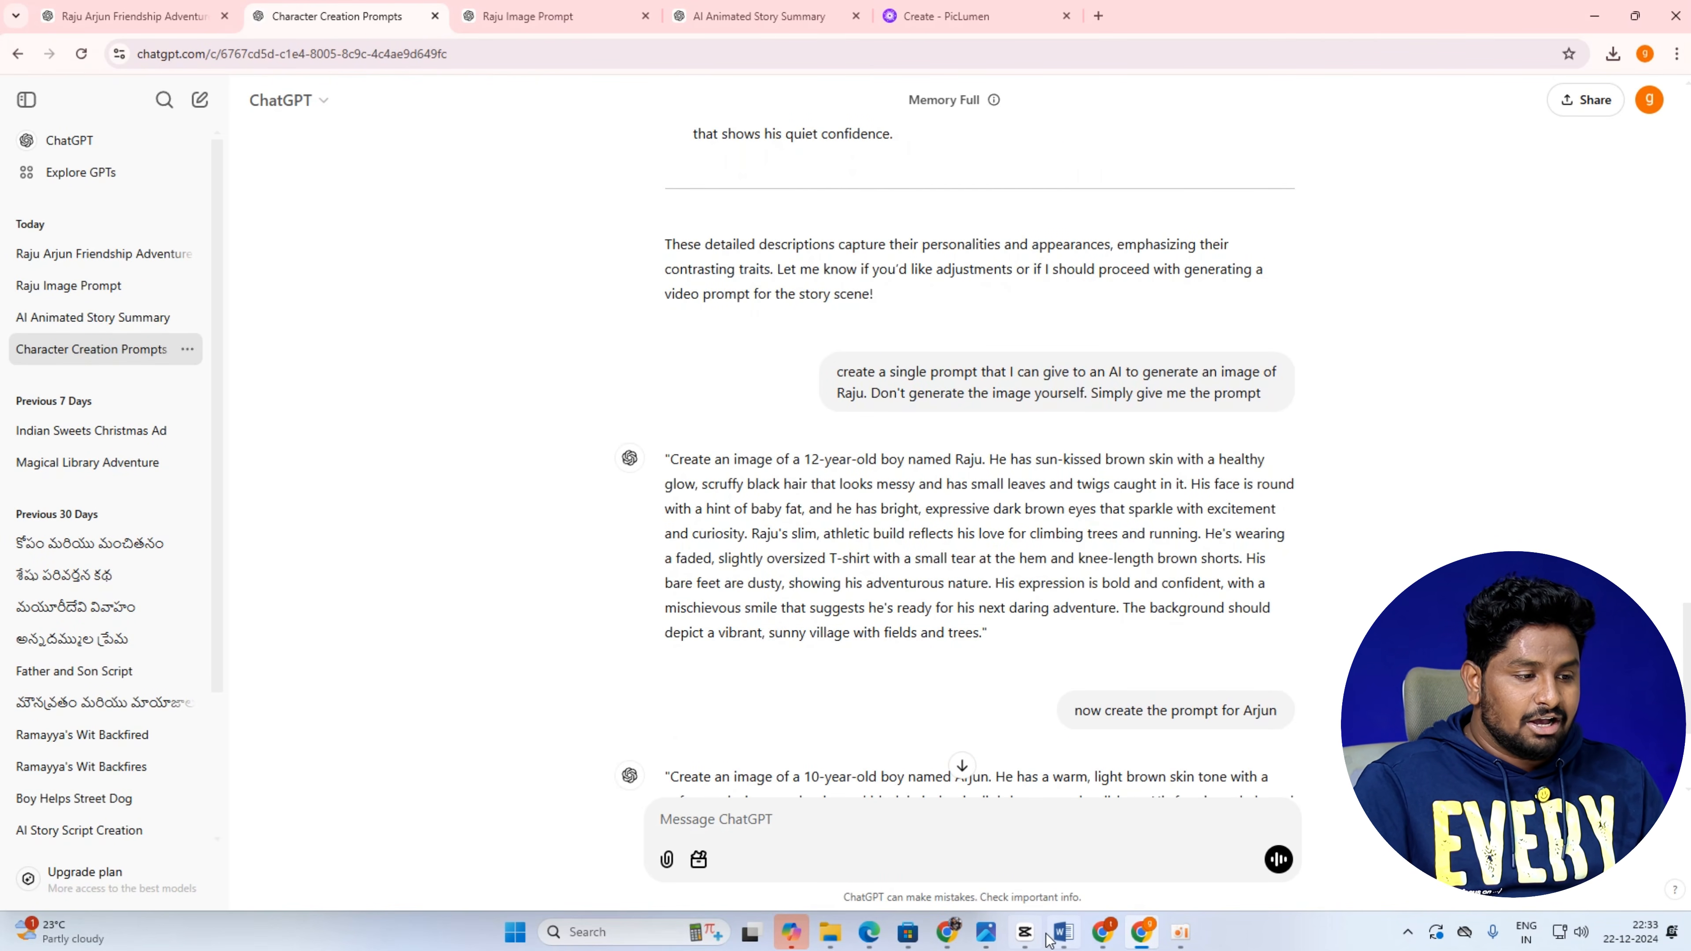
Check the saved Prompt 2 in the Word document "Prompt ai image" and go back to the character descriptions in ChatGPT.
left_click(1063, 932)
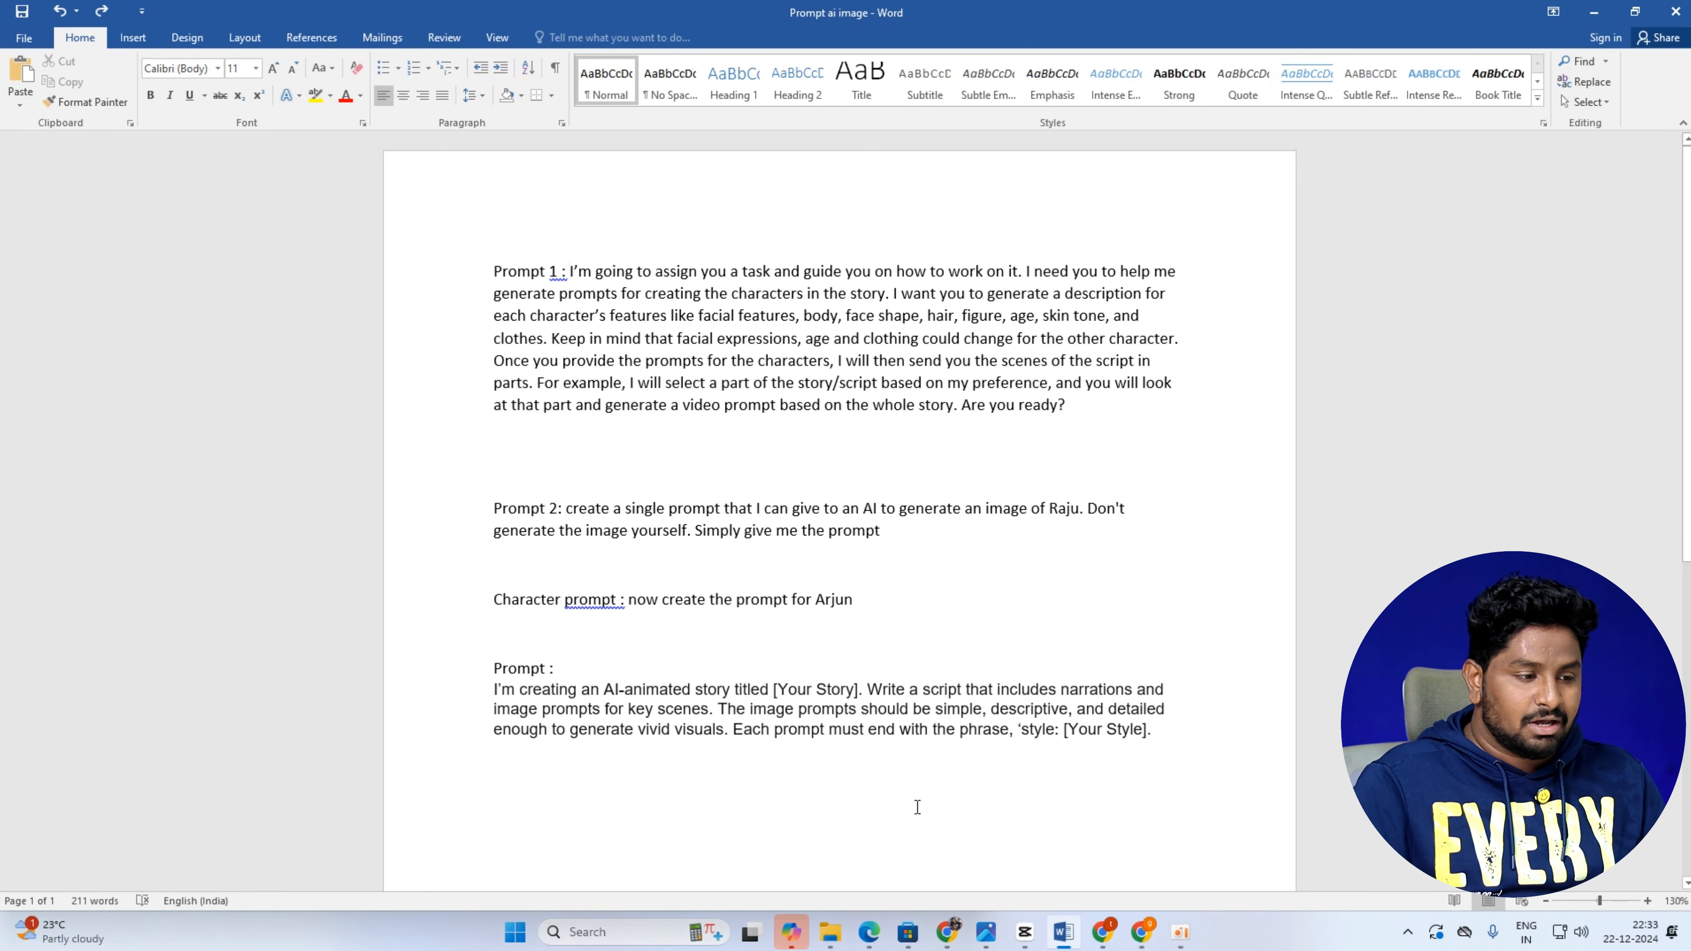
left_click(1141, 931)
scroll(814, 453, "up", 5)
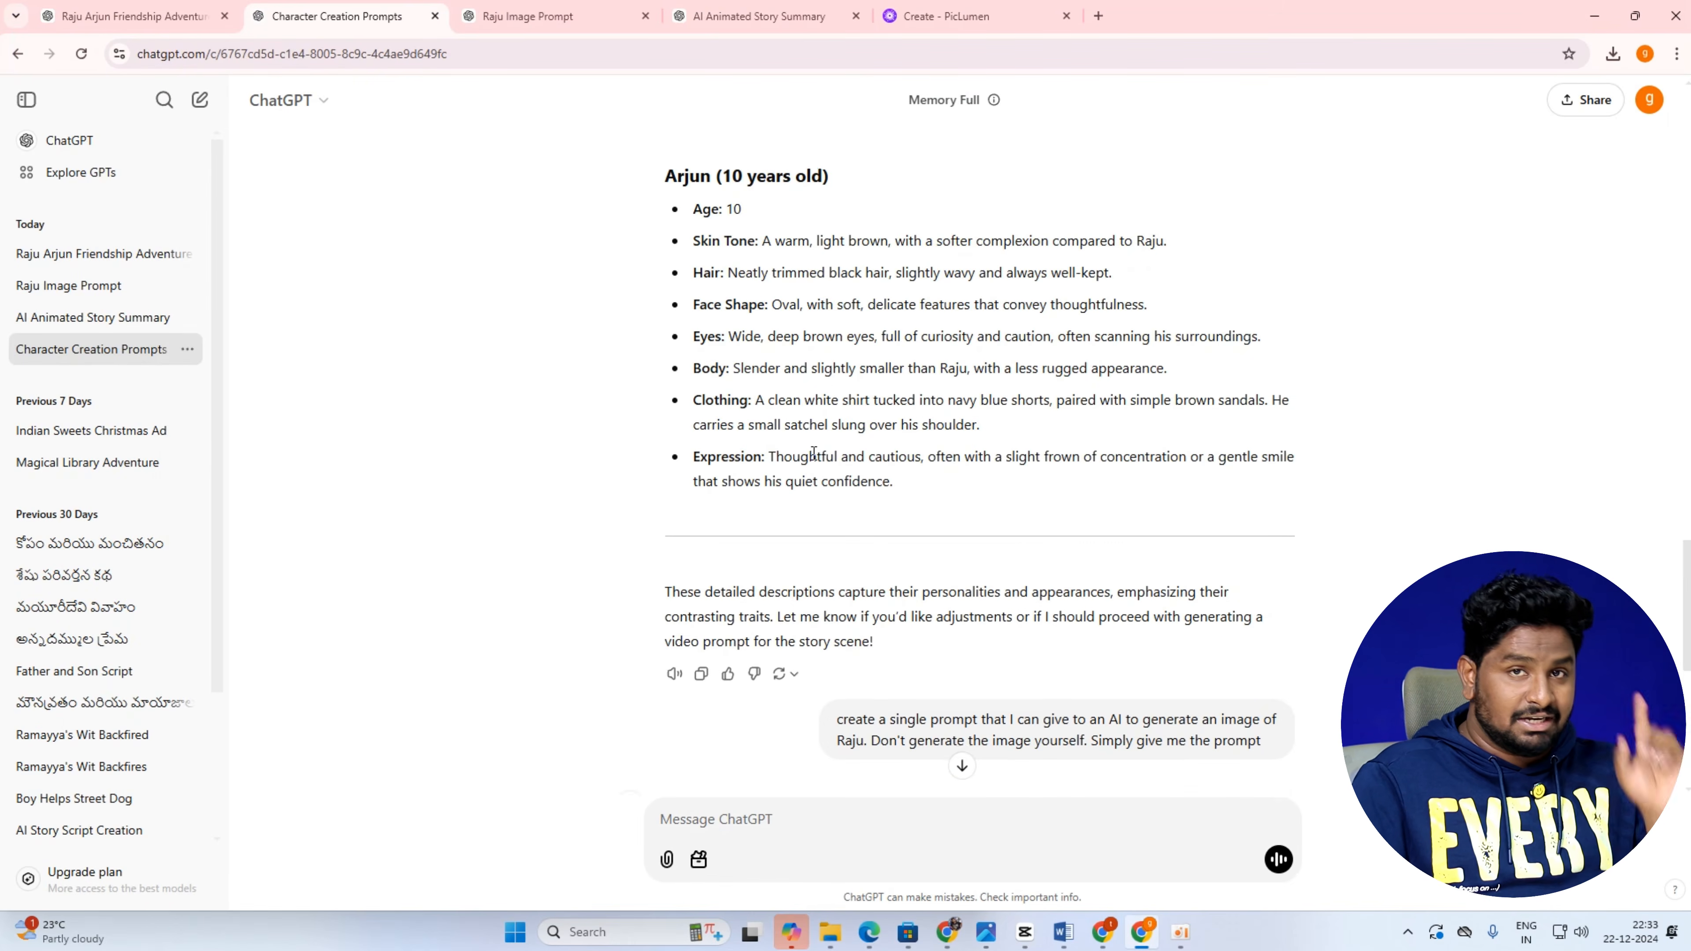
scroll(762, 485, "up", 1)
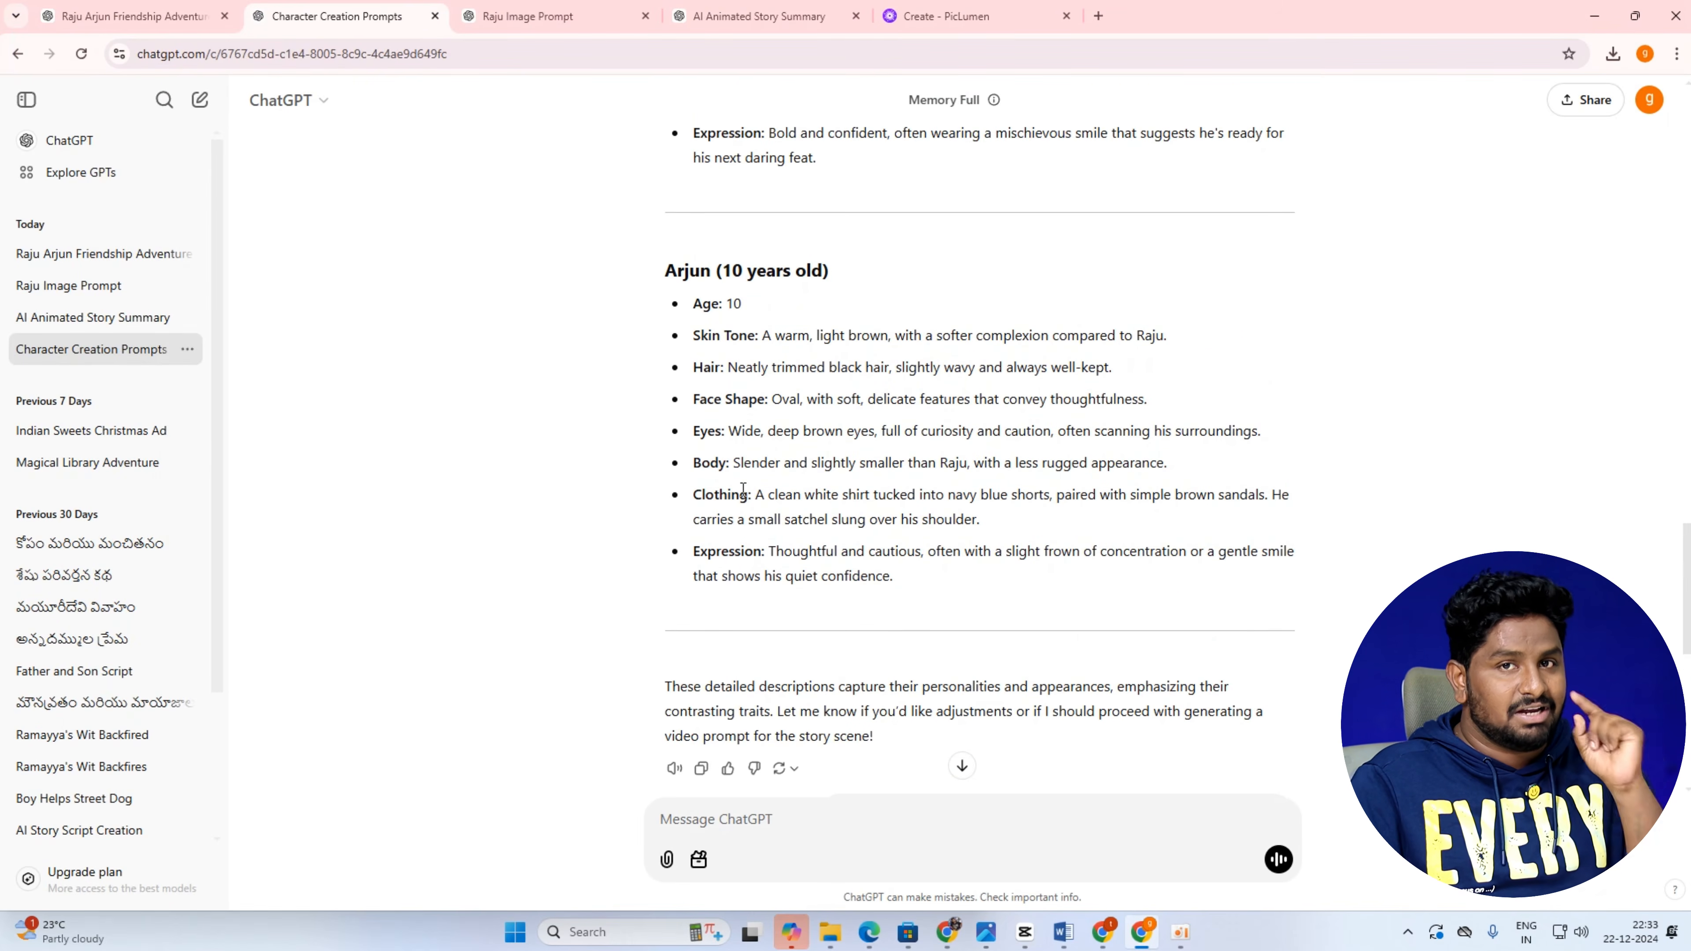
scroll(736, 491, "up", 3)
Revisit the original story chat, and look over the task-assignment prompt in Character Creation Prompts and its saved copy in Word.
left_click(133, 15)
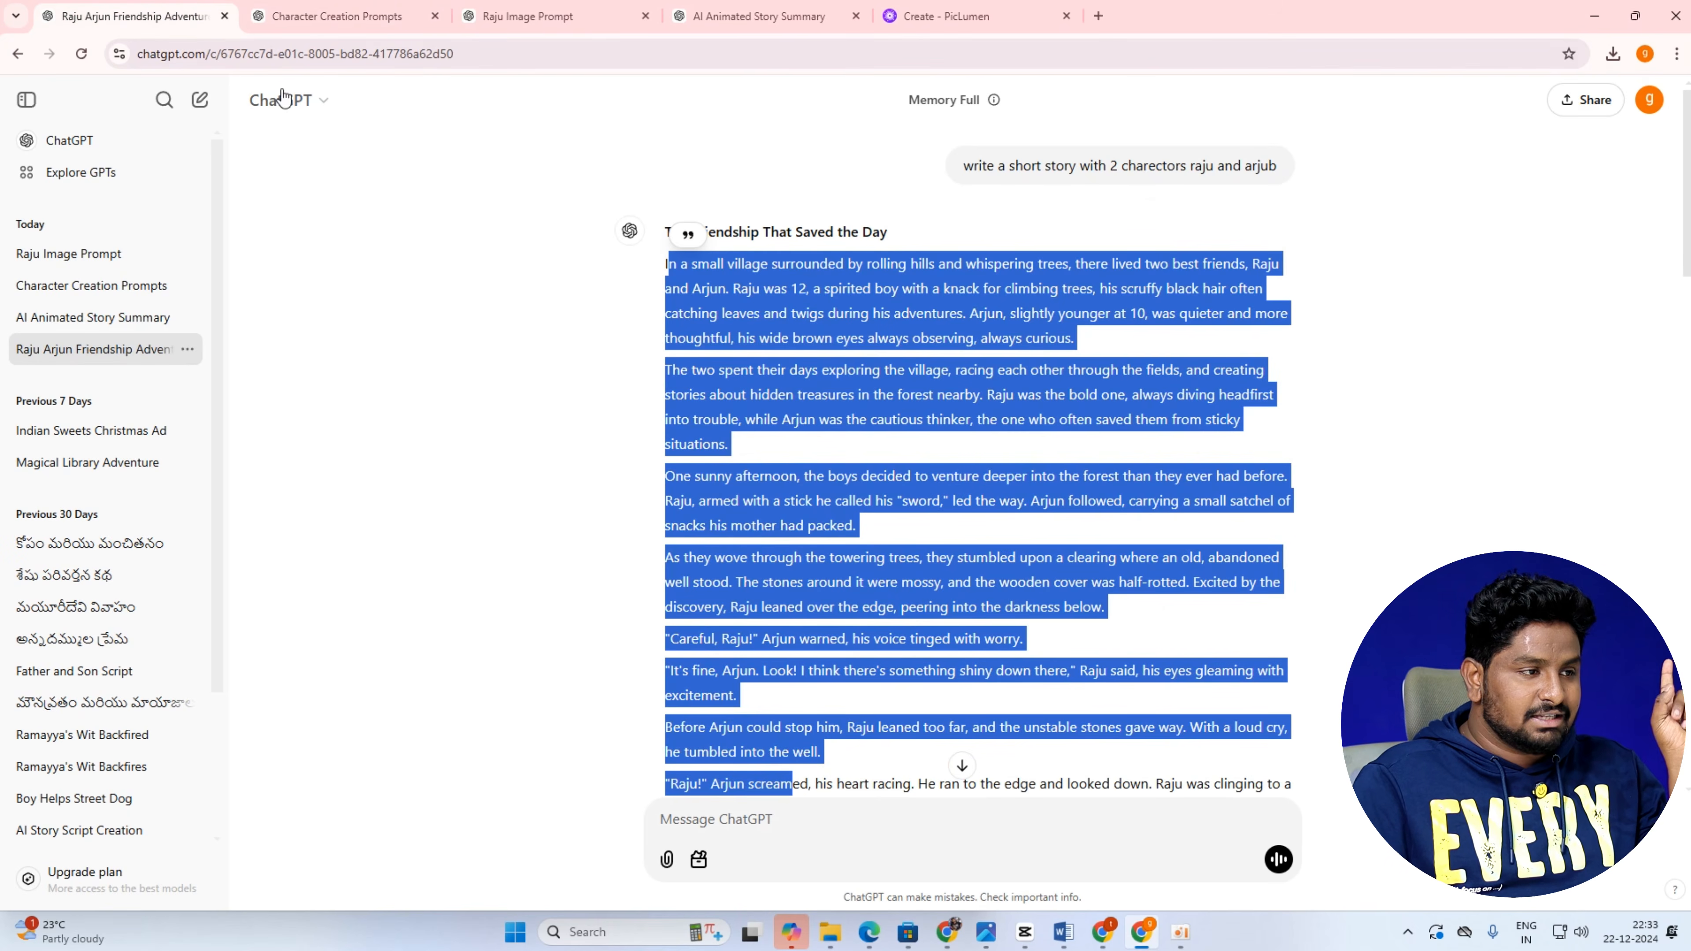
left_click(694, 269)
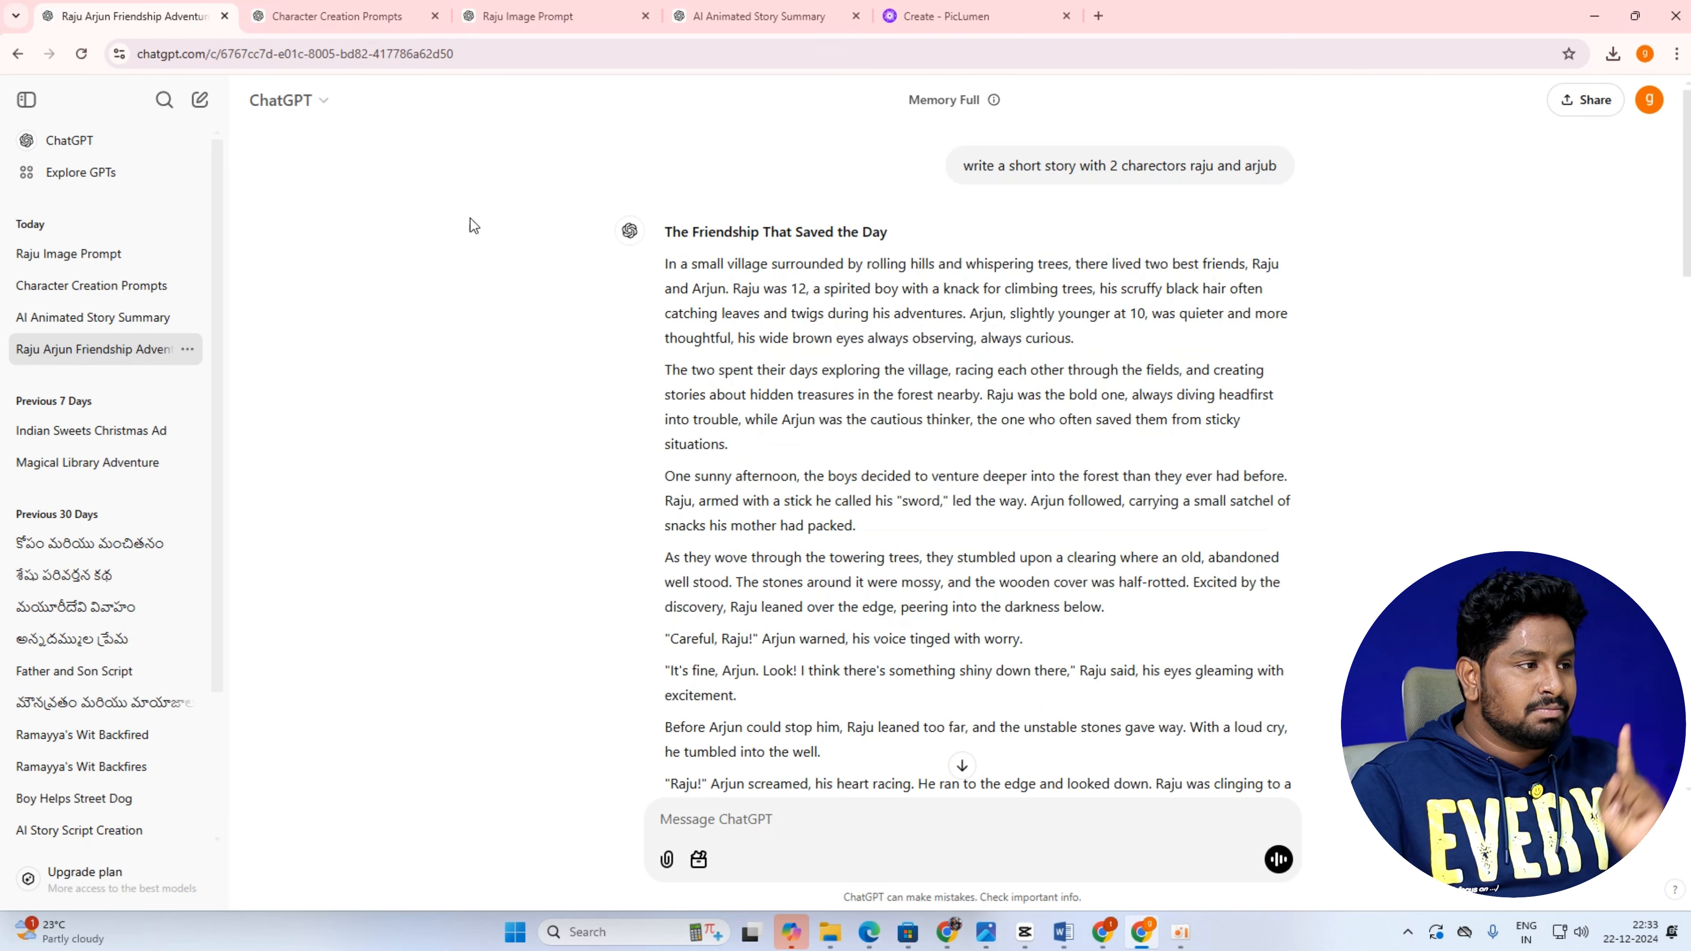
left_click(319, 16)
scroll(817, 265, "up", 15)
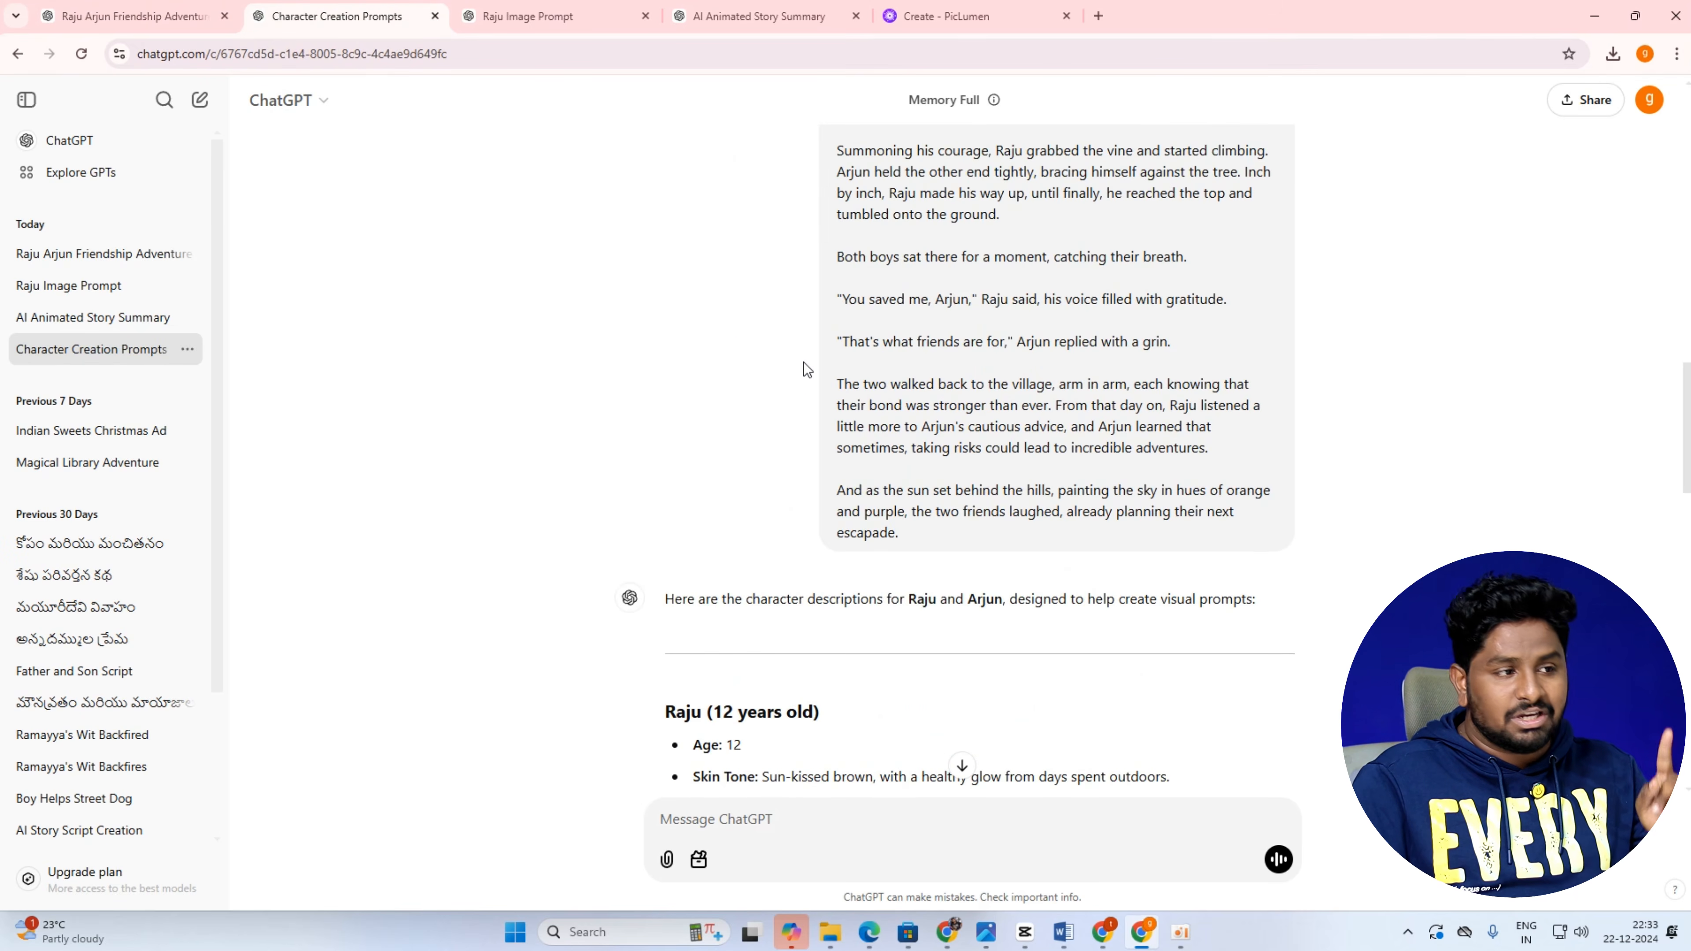
scroll(1032, 392, "up", 10)
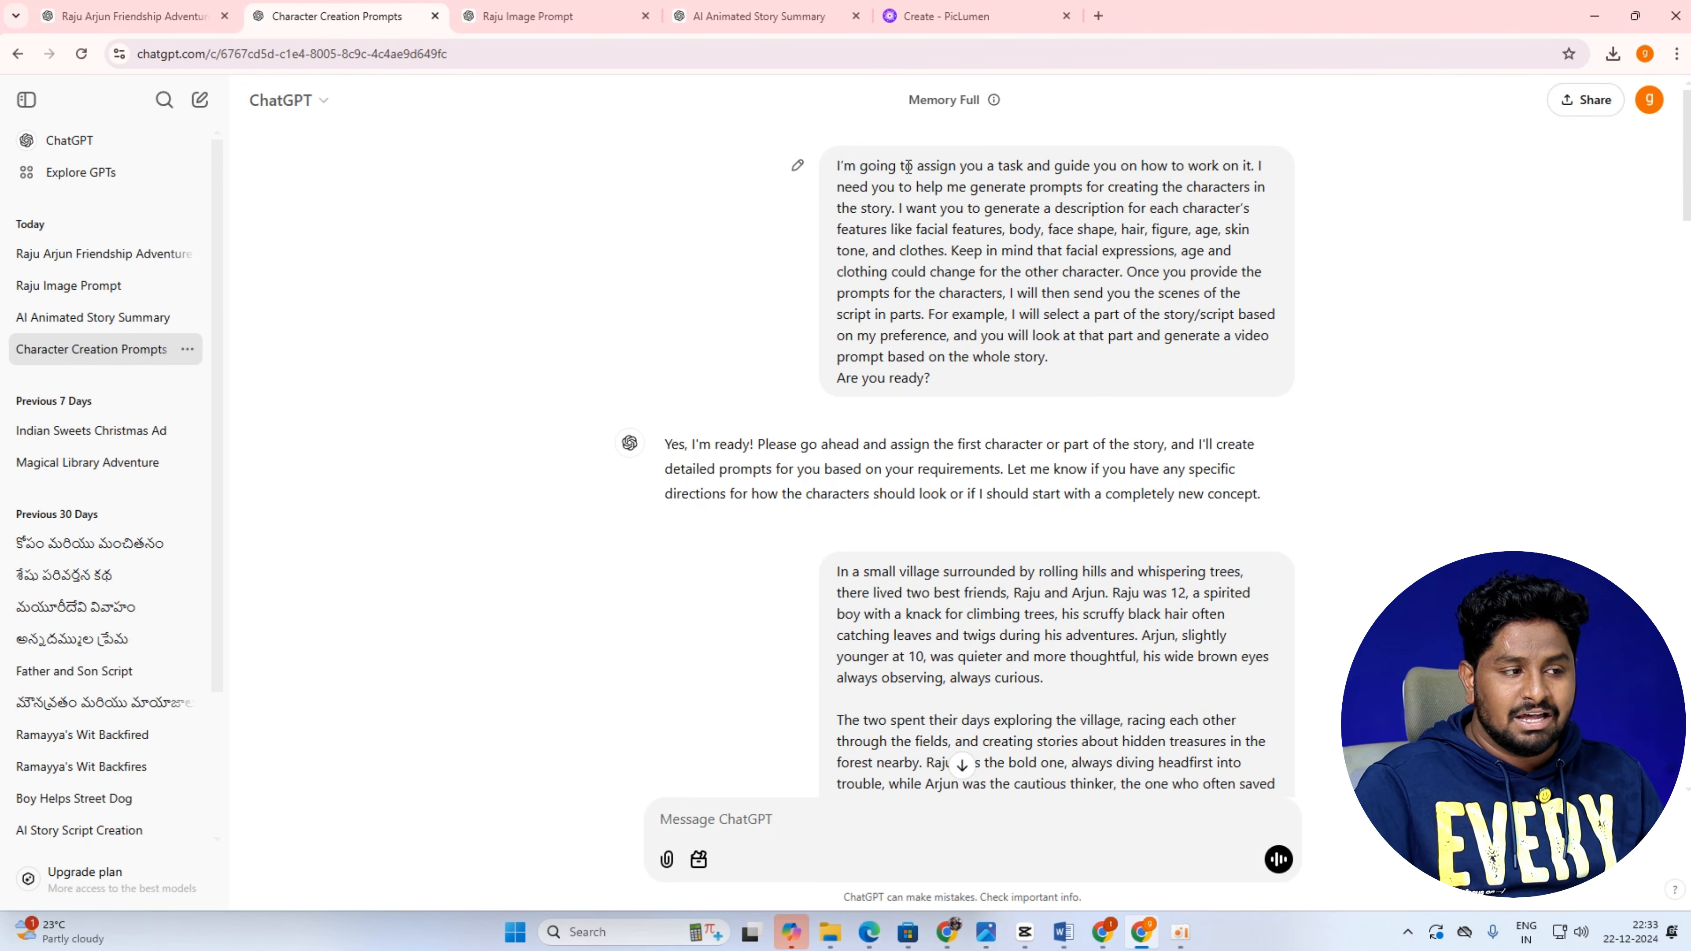
left_click(1063, 932)
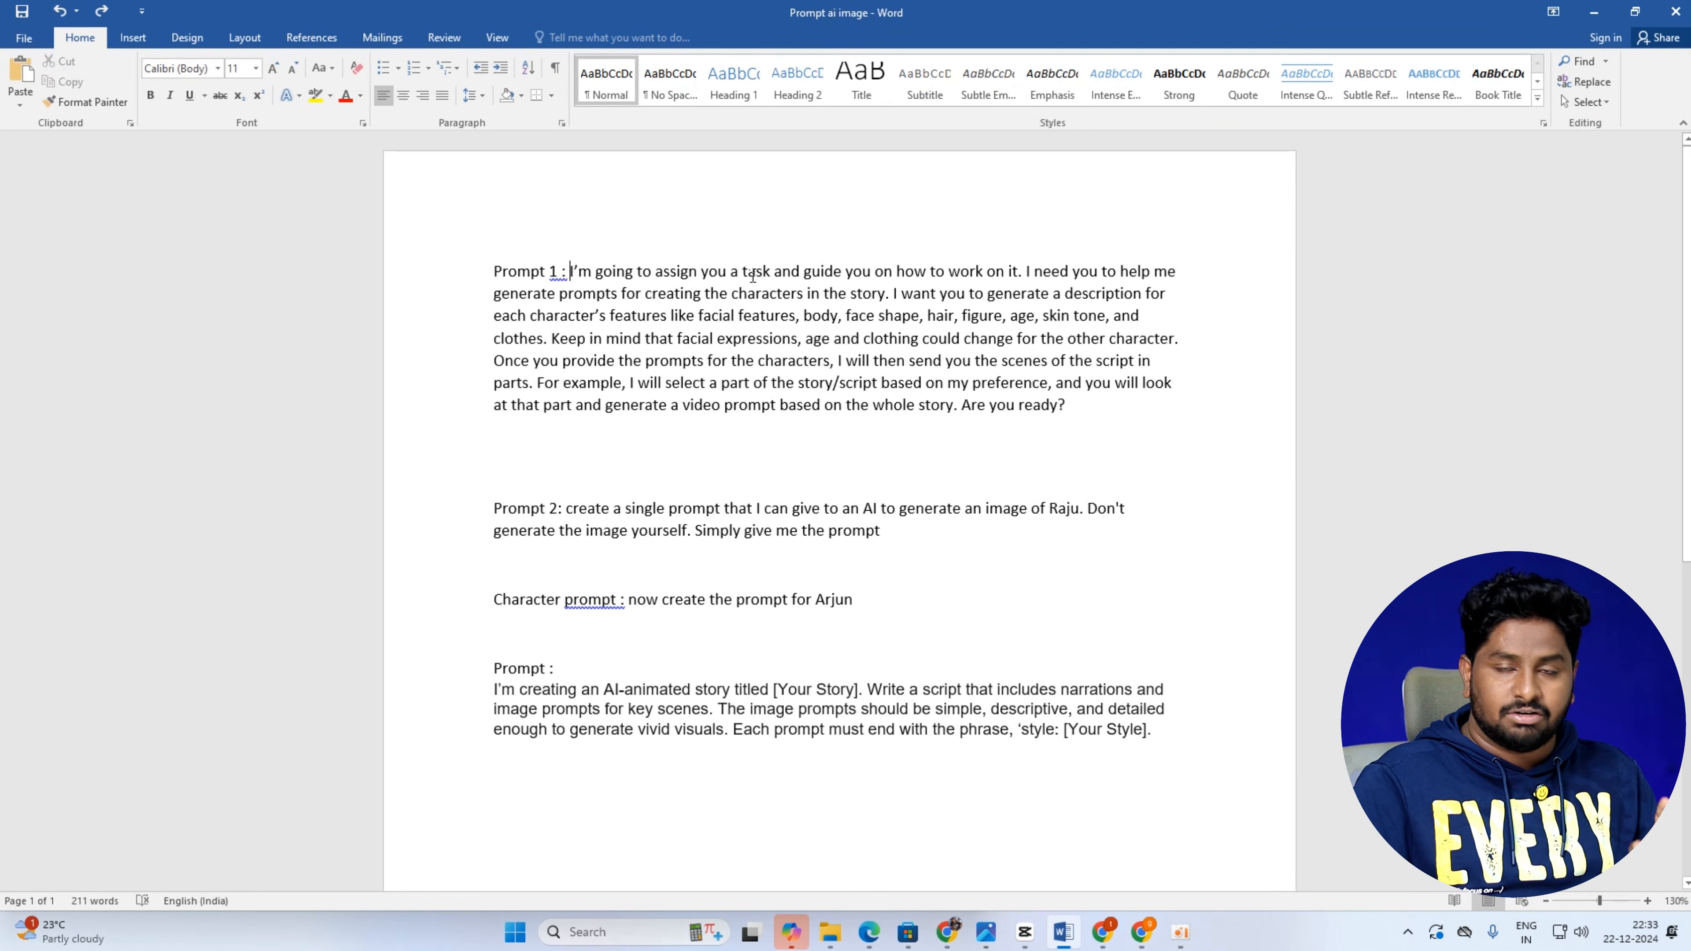
left_click(1063, 932)
Go through the pasted story again and on to the detailed Raju and Arjun descriptions in ChatGPT's reply.
scroll(838, 494, "down", 3)
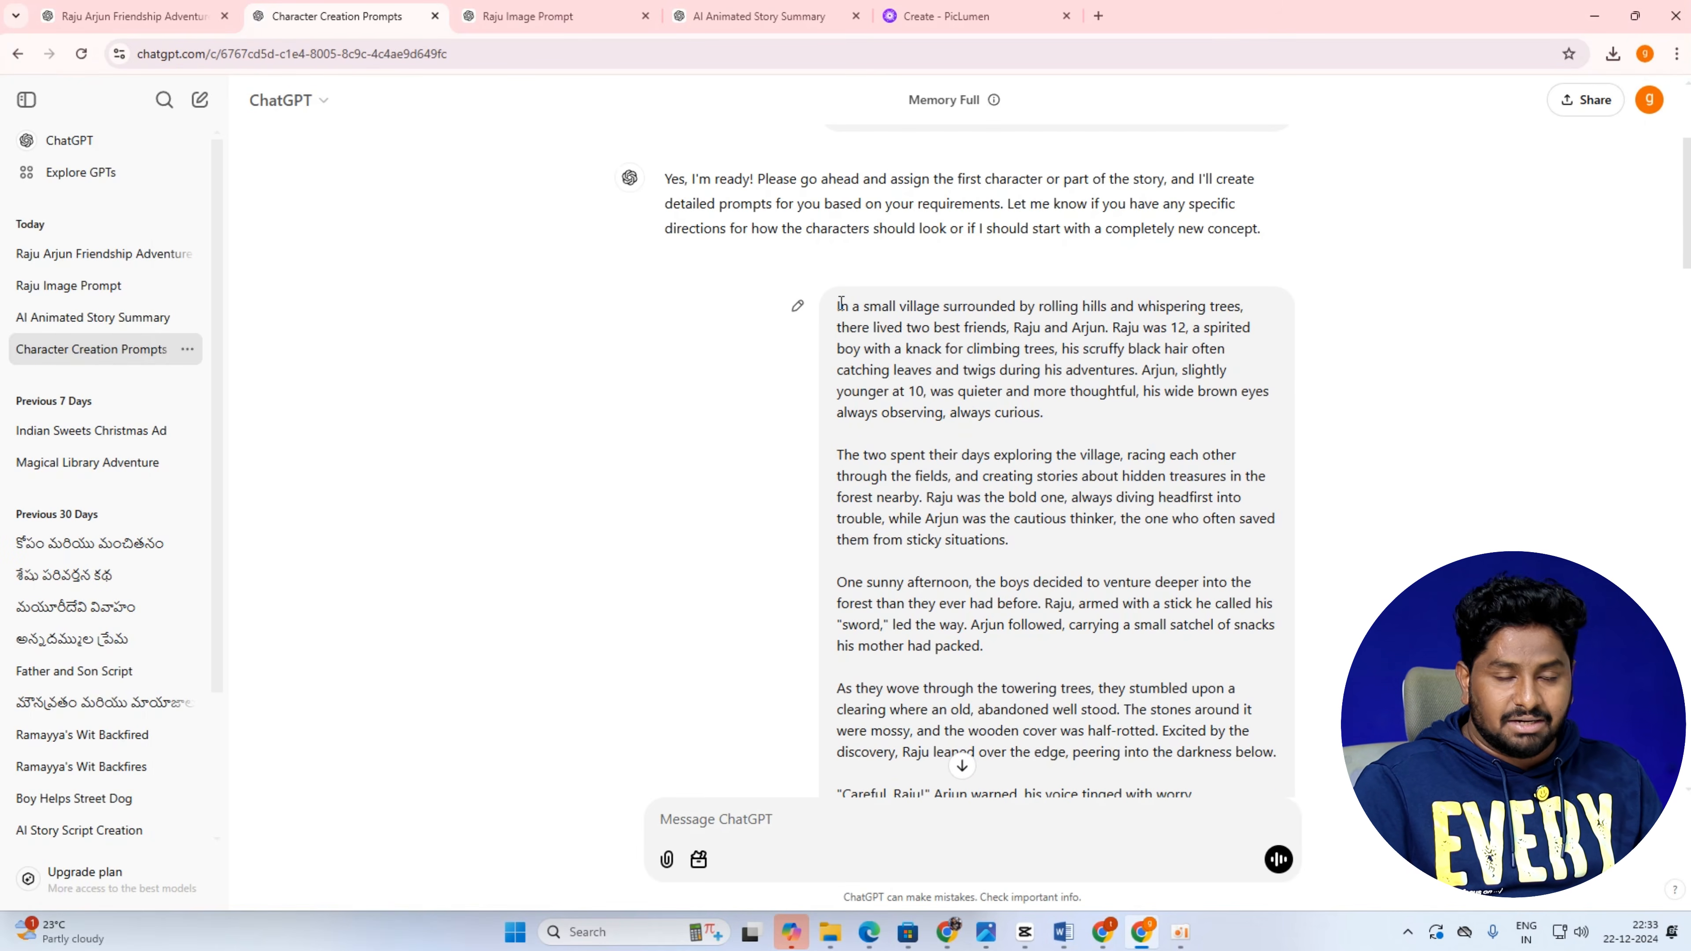
scroll(963, 543, "down", 12)
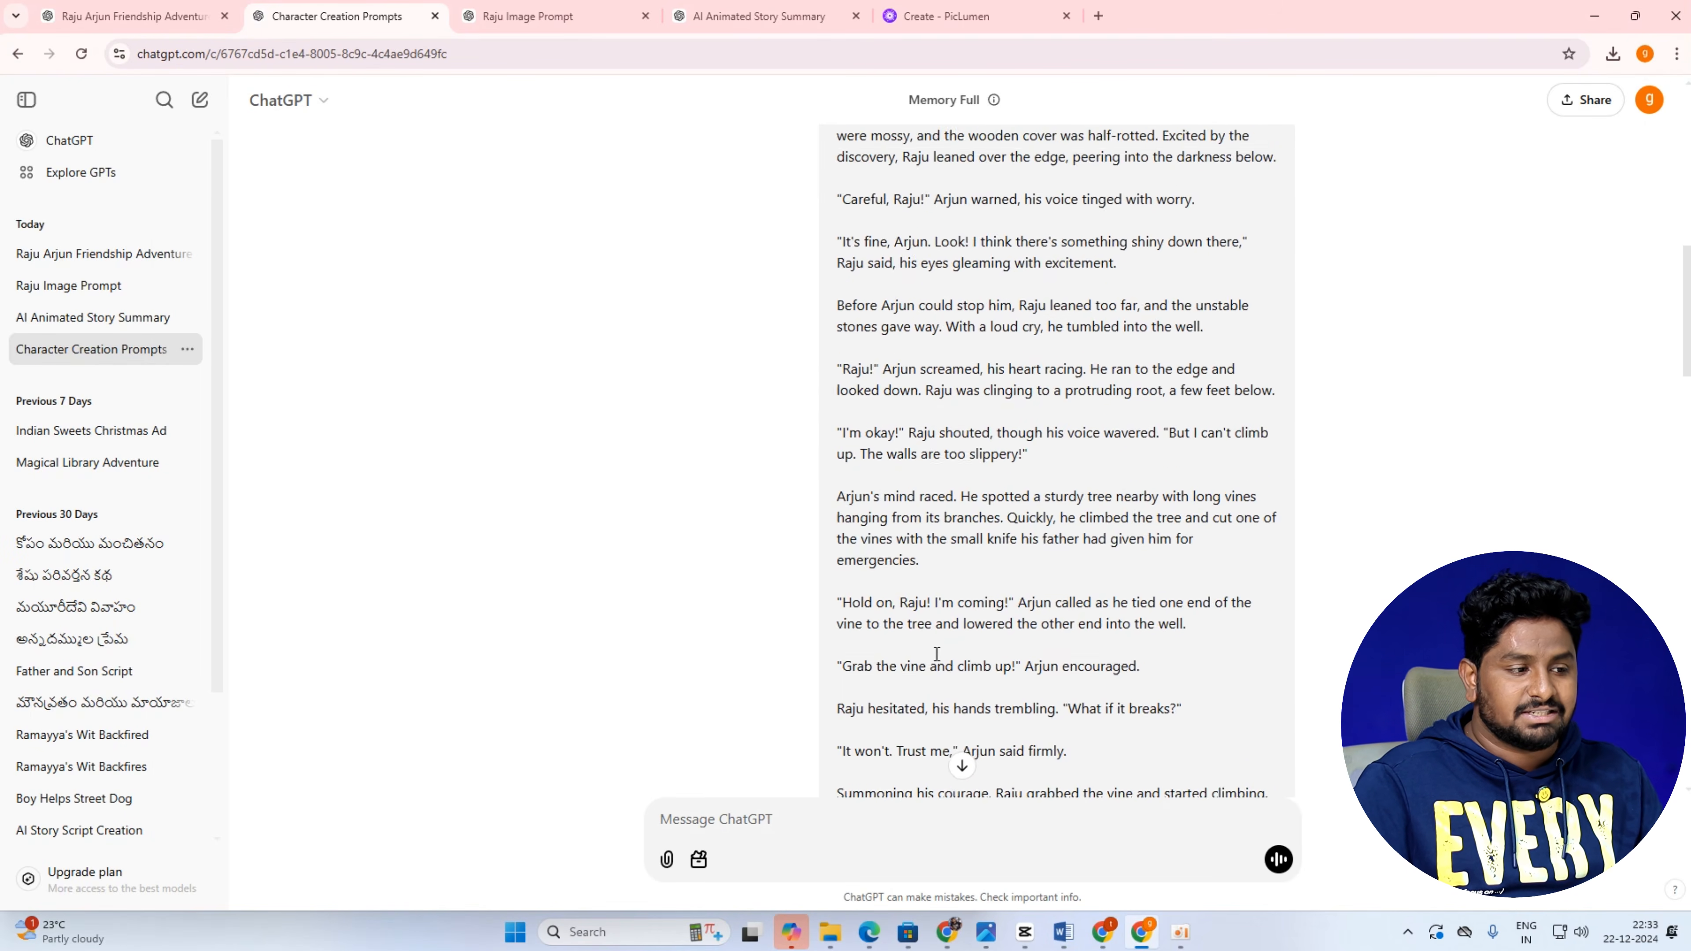
scroll(952, 675, "down", 9)
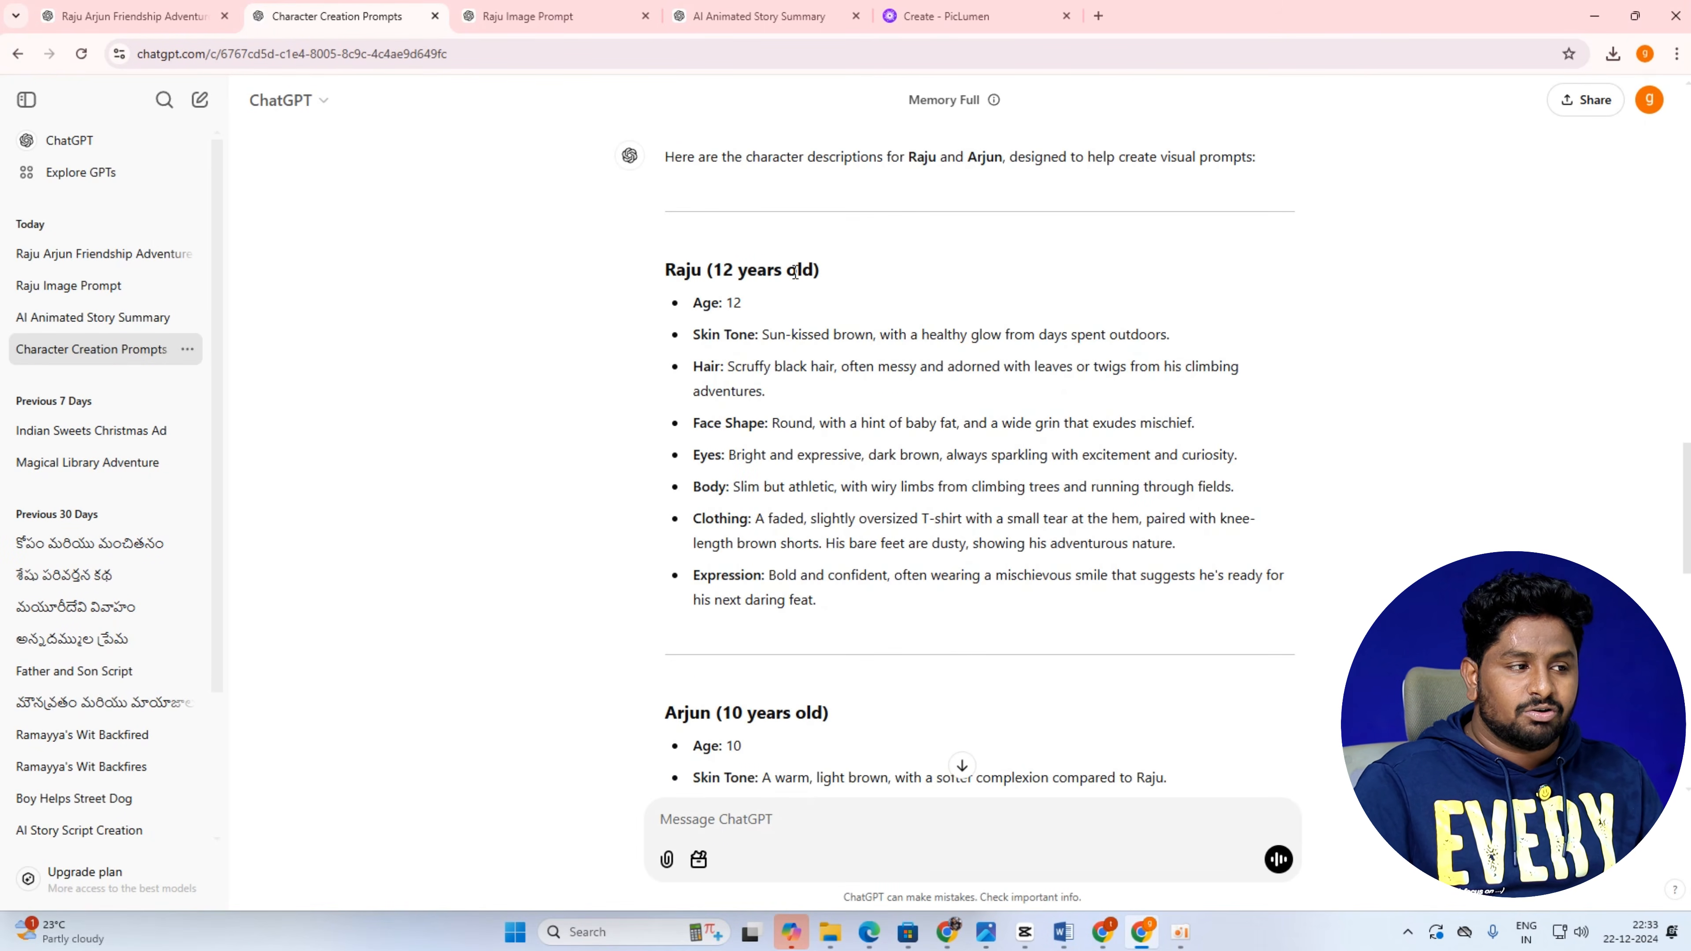
scroll(891, 535, "down", 4)
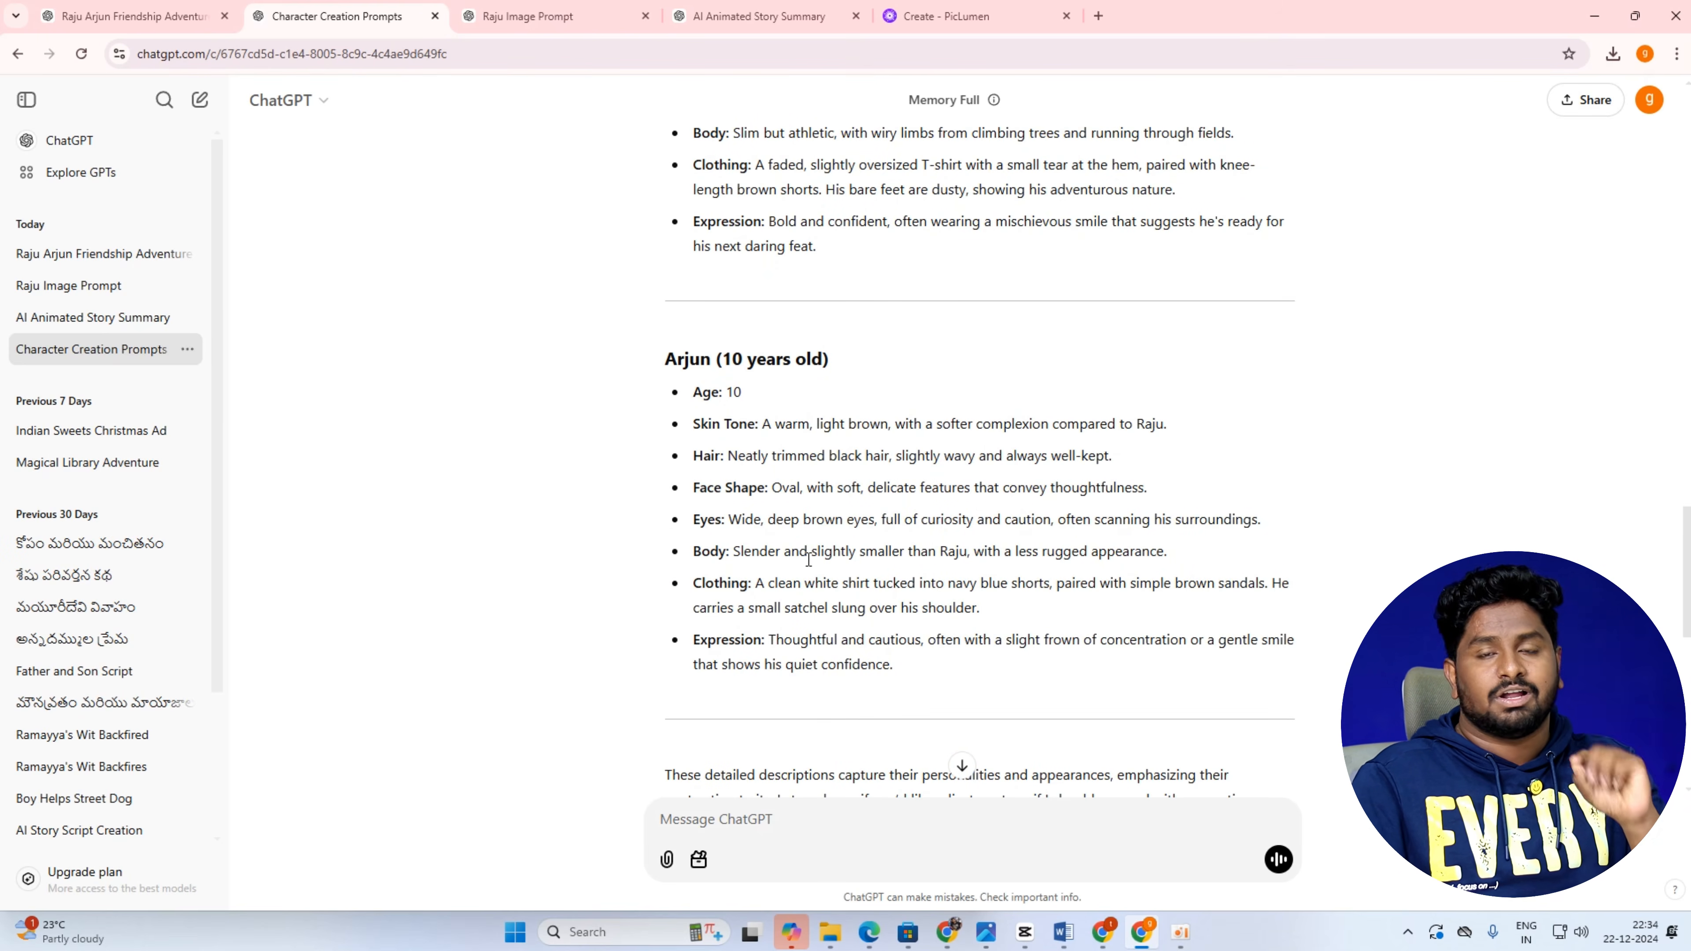
Read the single-prompt request for Raju, the follow-up request for Arjun, and both image prompts ChatGPT wrote.
scroll(807, 560, "down", 4)
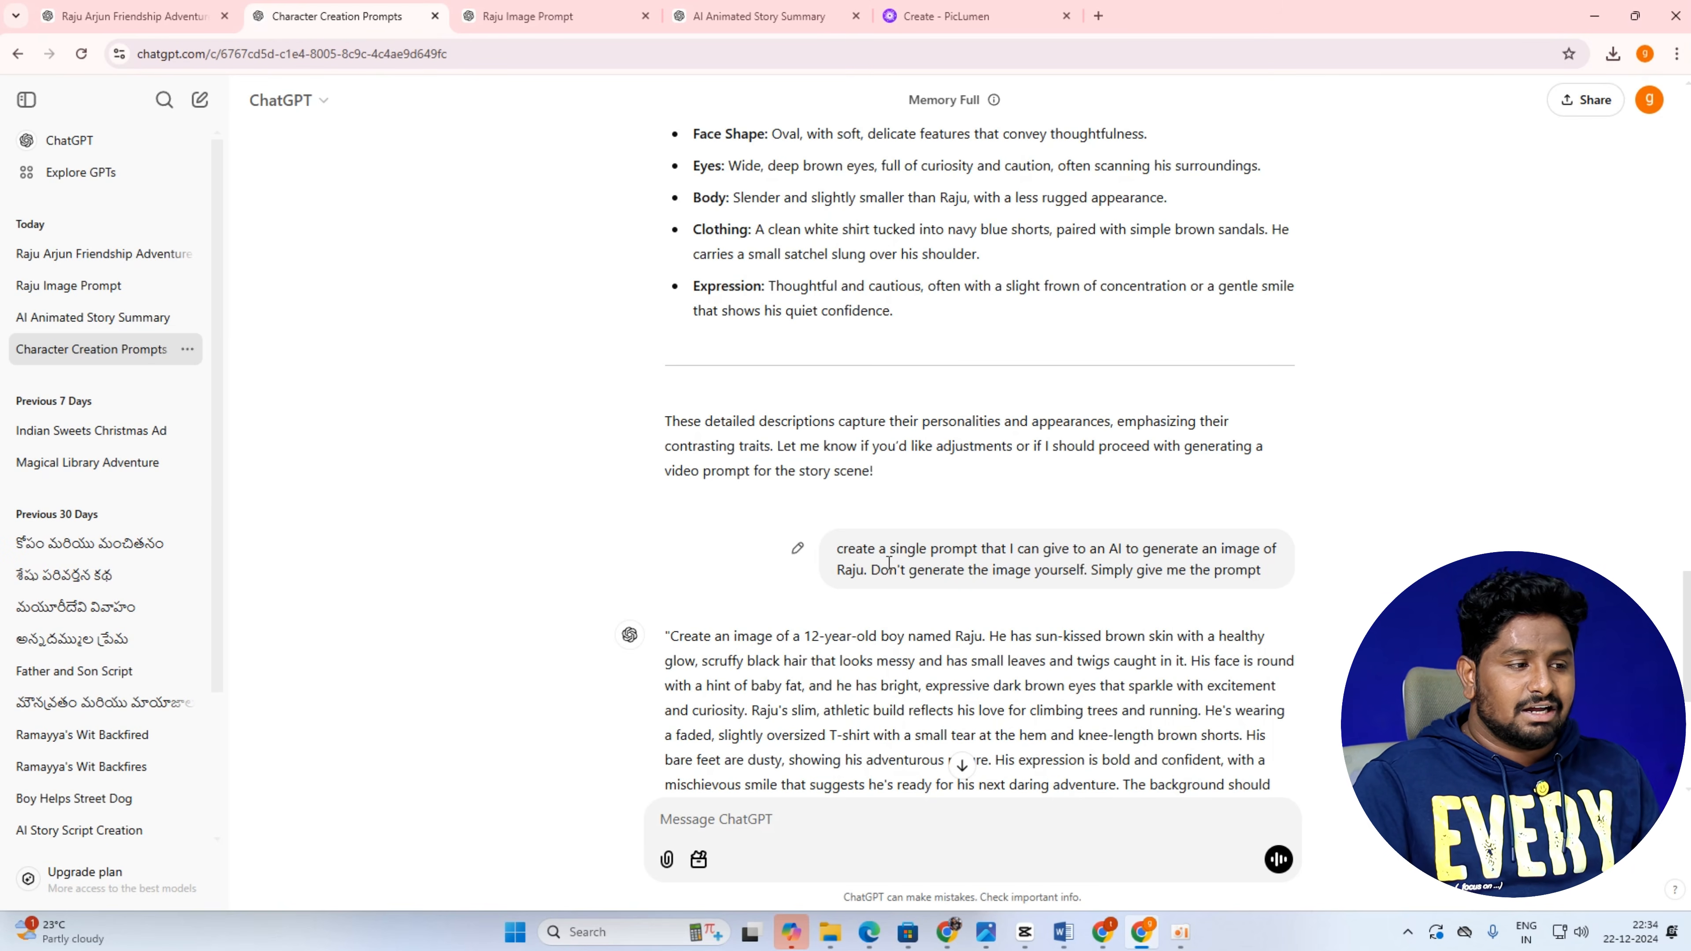
scroll(982, 586, "down", 2)
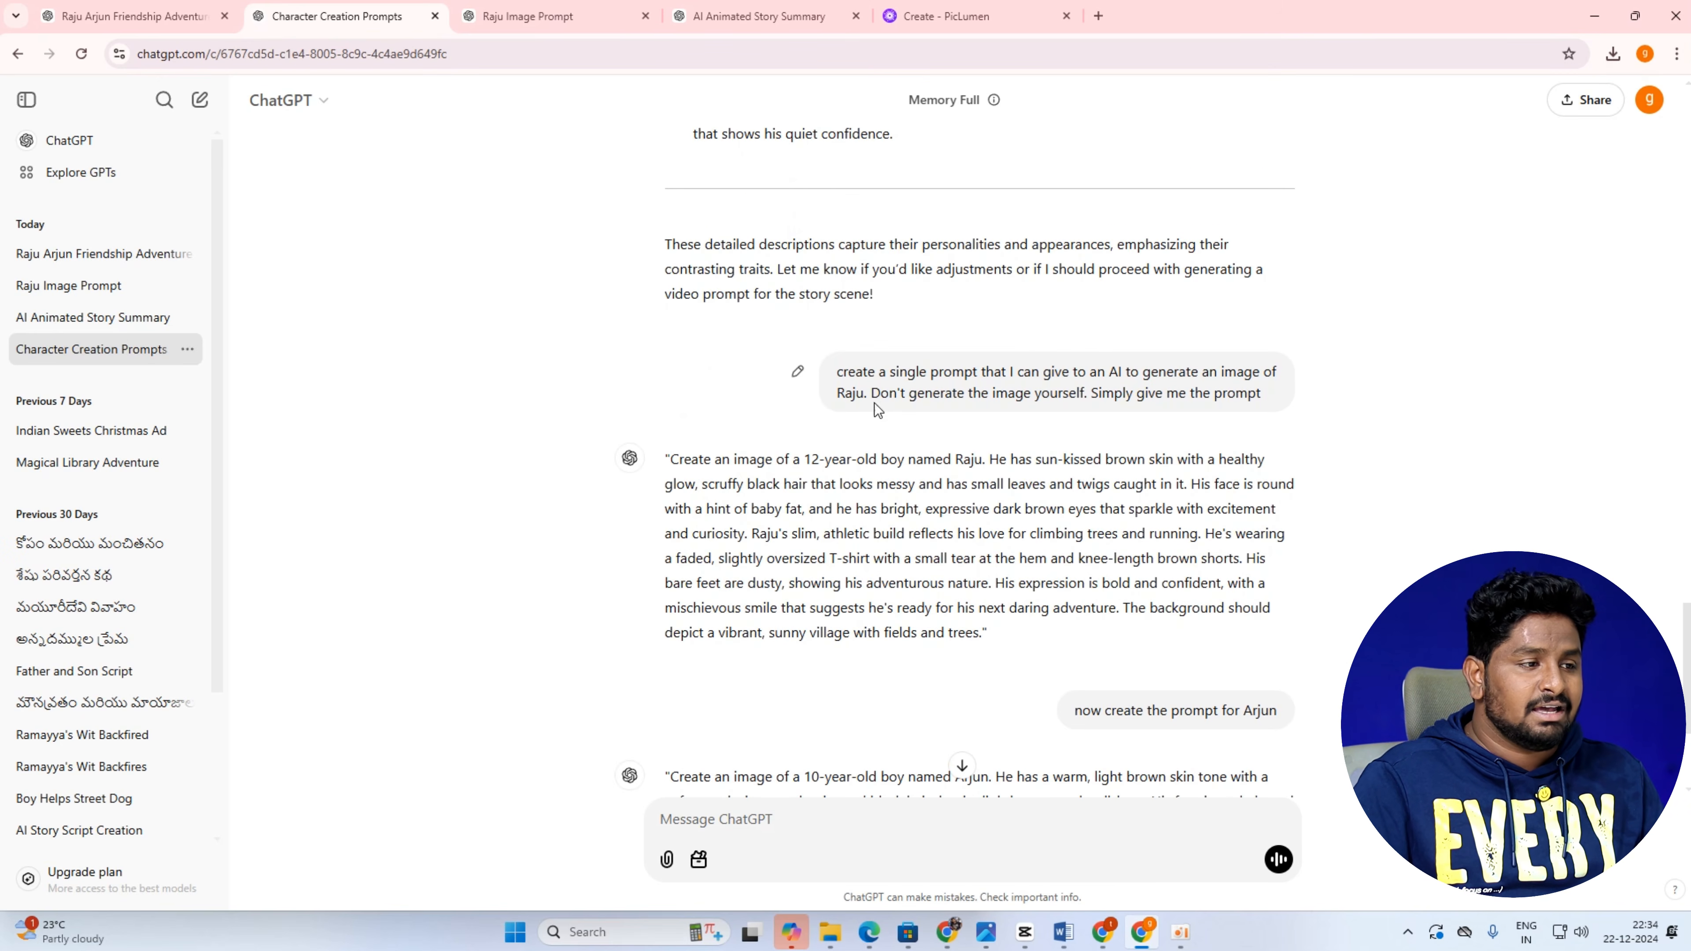
scroll(686, 456, "down", 1)
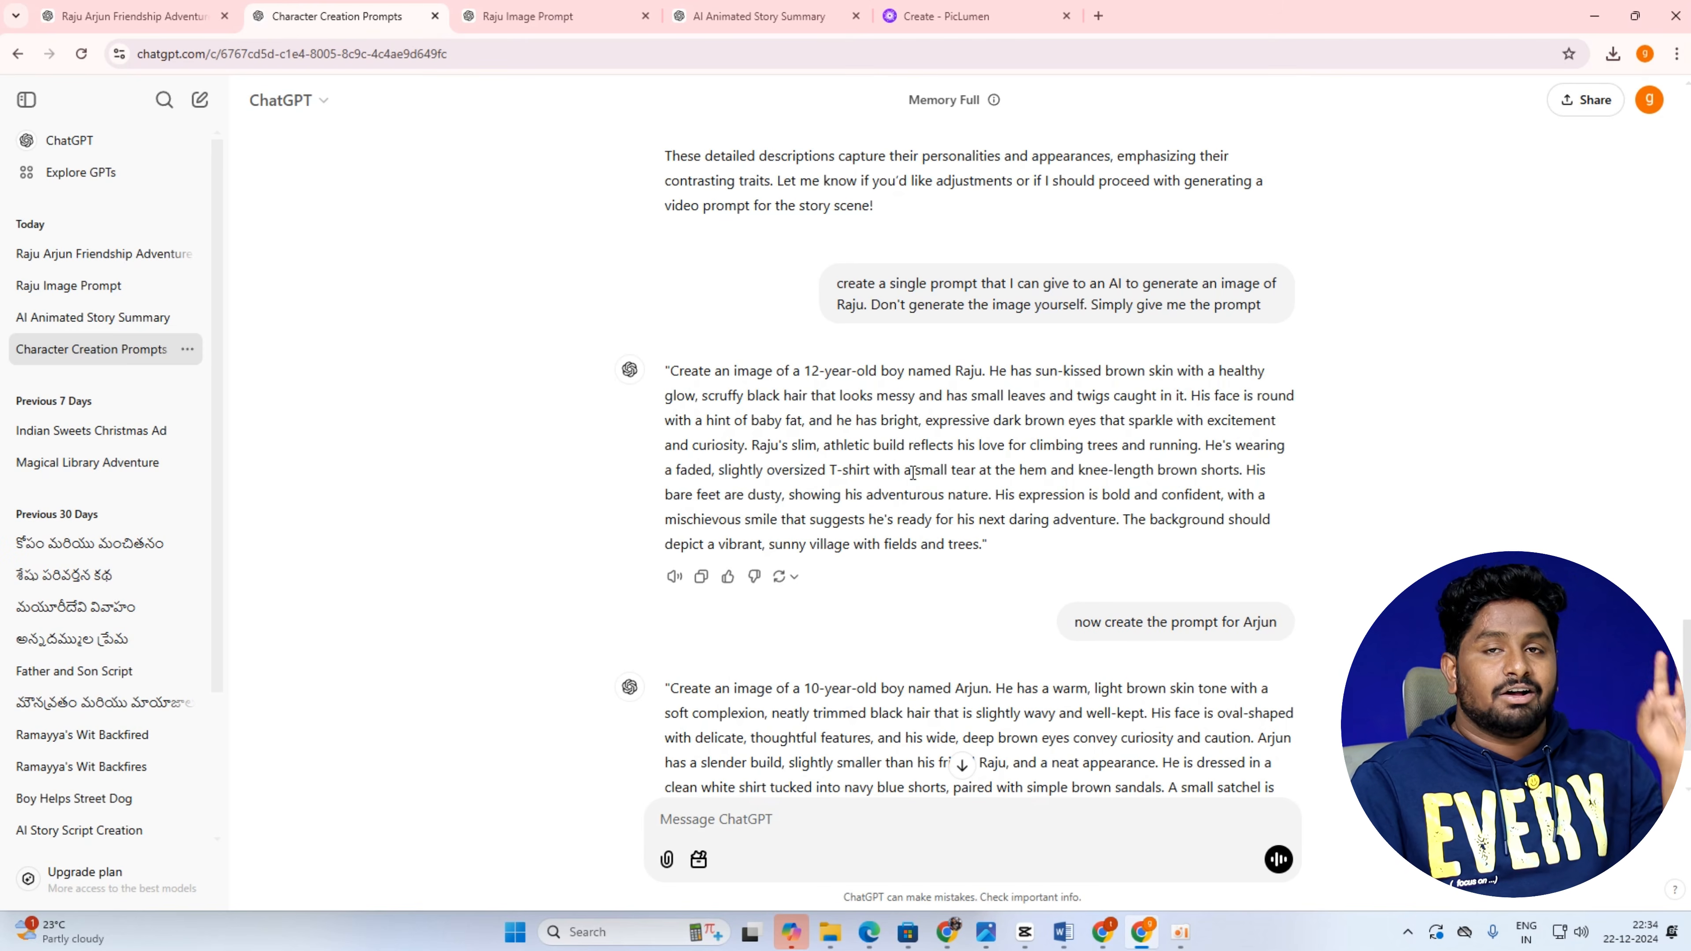
scroll(1065, 640, "down", 1)
scroll(1067, 643, "down", 2)
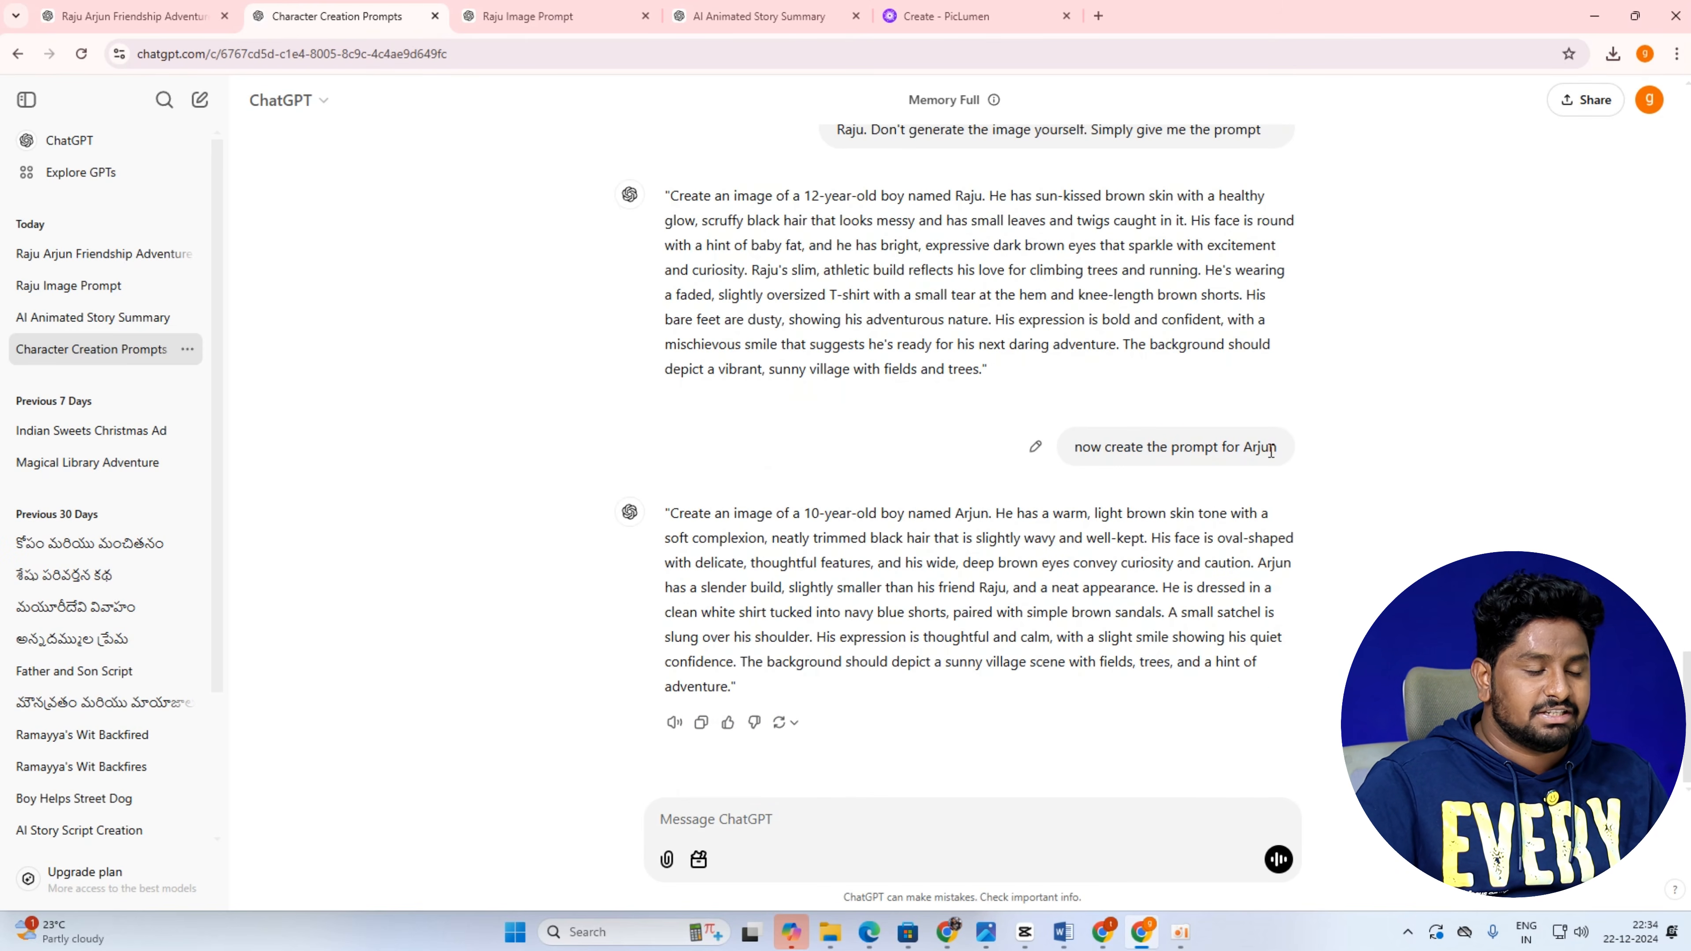
Highlight the character name in Prompt 2 of the Word document "Prompt ai image" and return to the ChatGPT image prompts.
left_click(1067, 932)
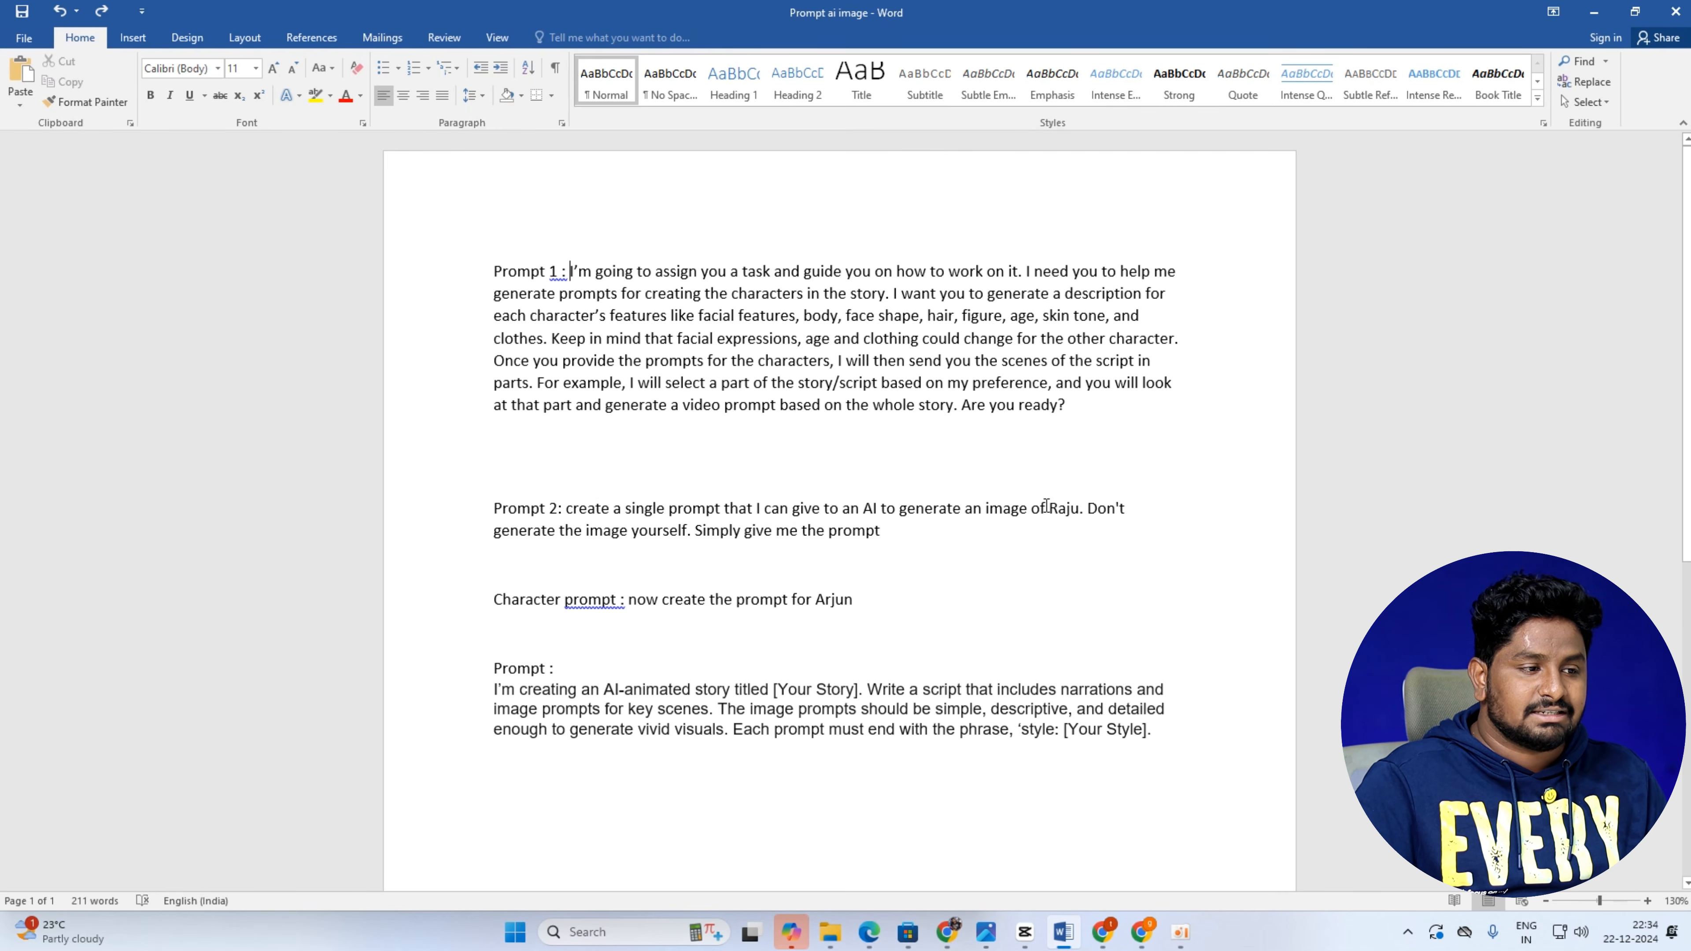
left_click_drag(1047, 507, 1066, 509)
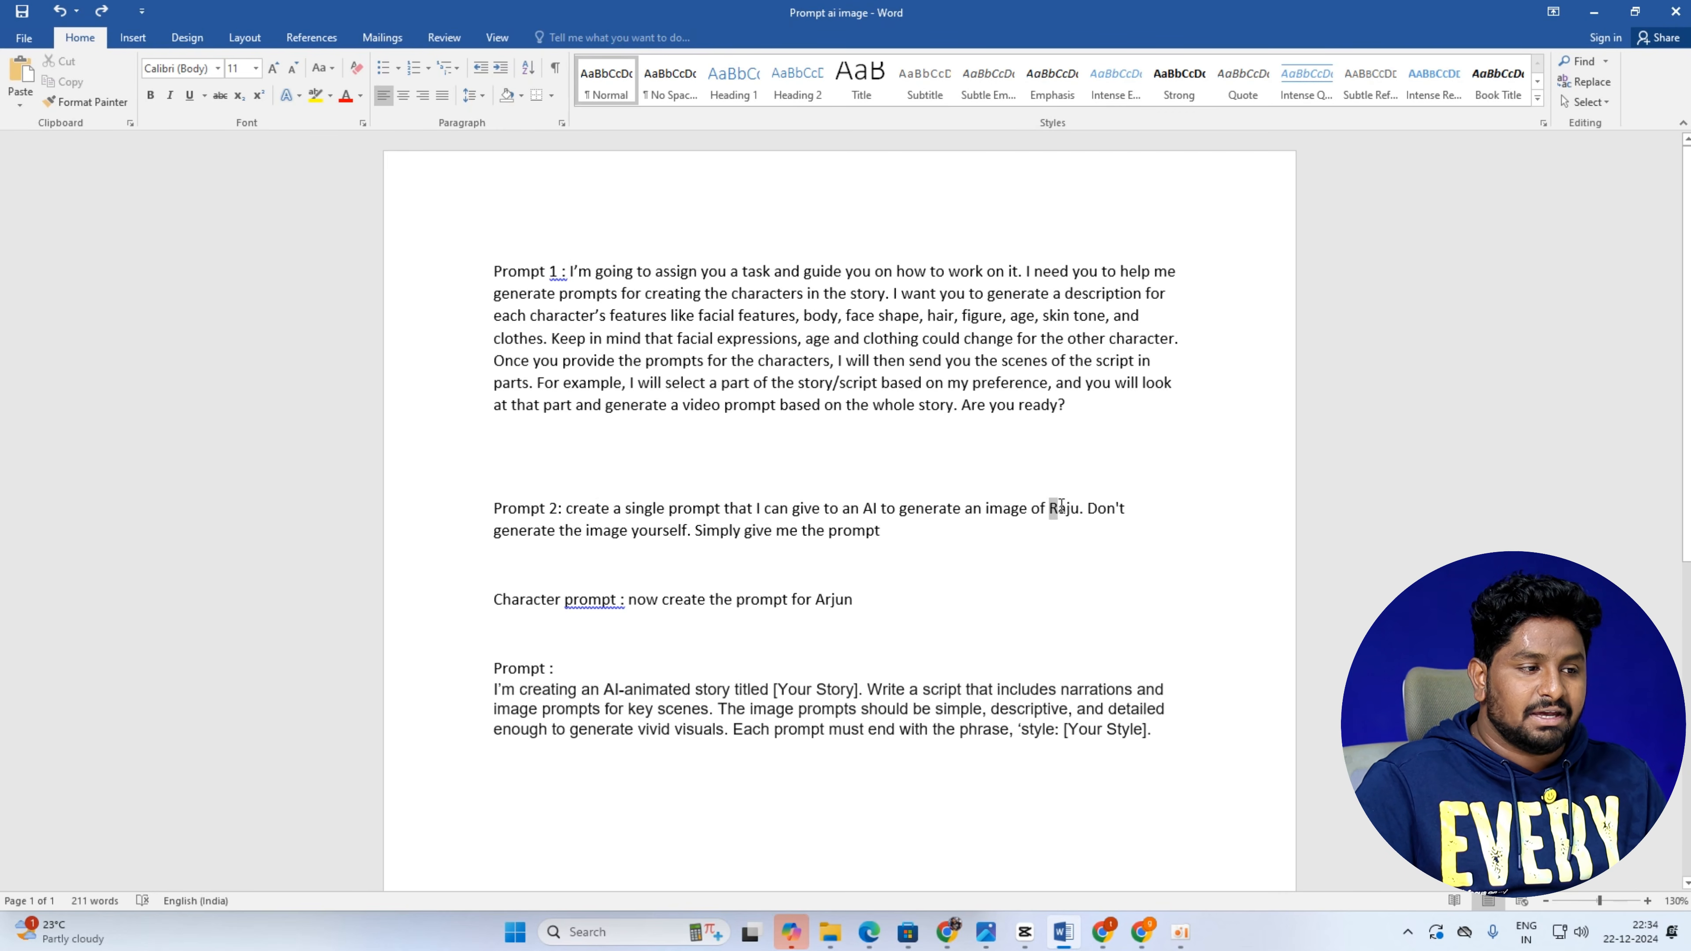
left_click(1591, 12)
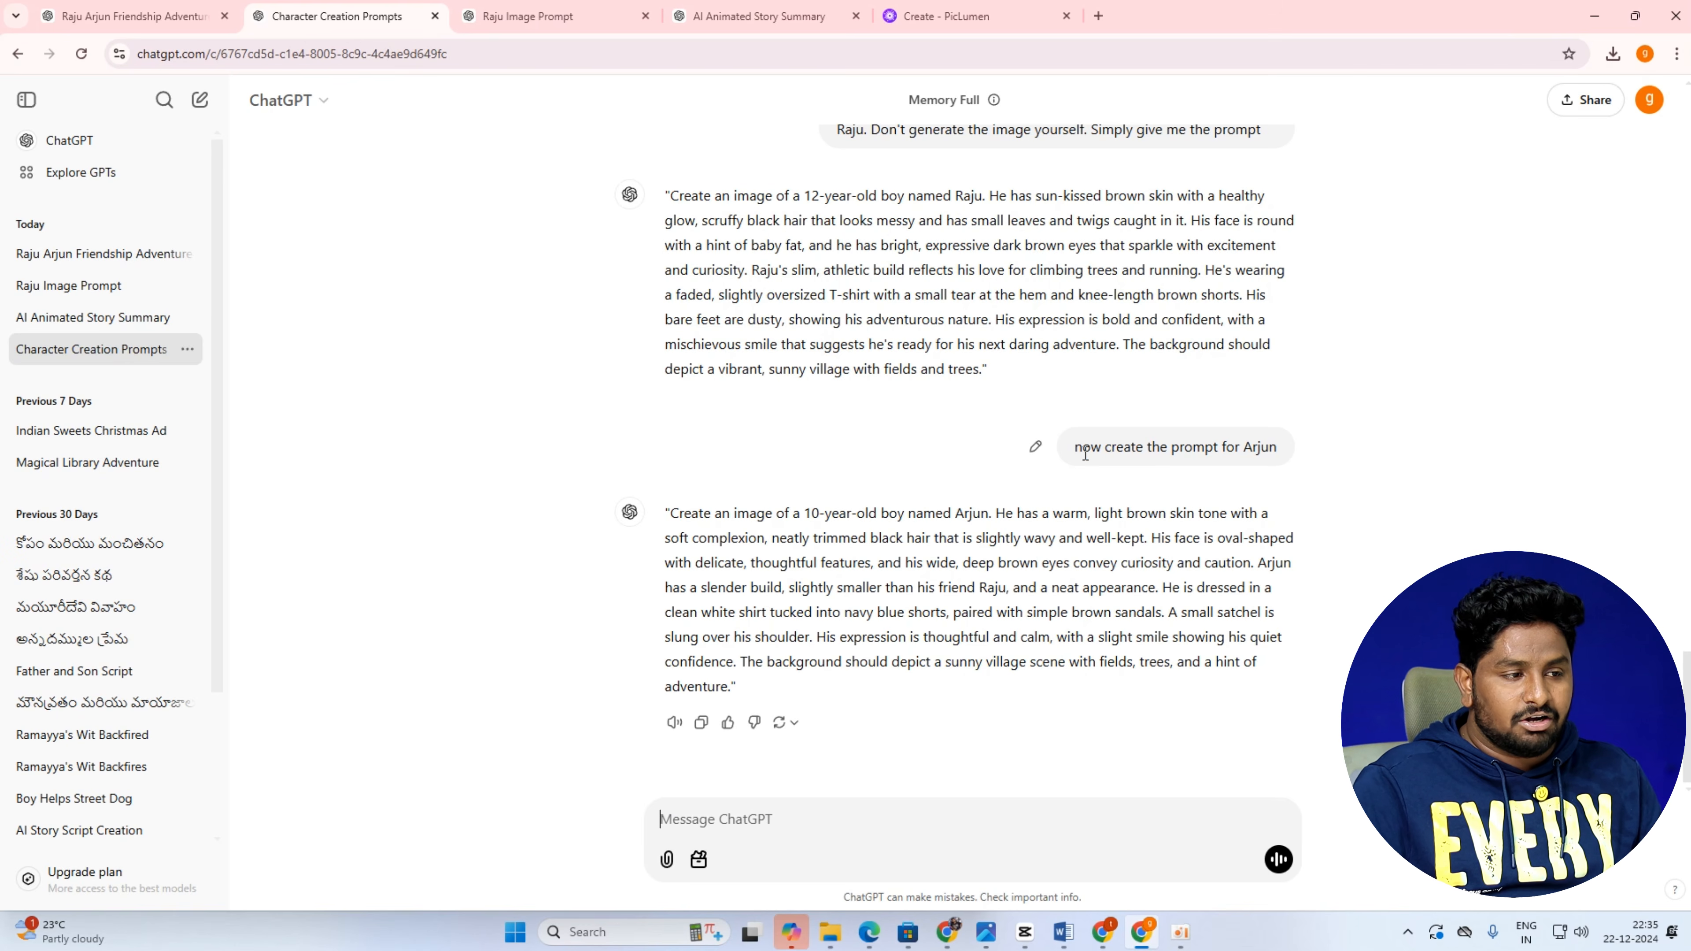
Copy the request "now create the prompt for Arjun" from the chat and paste it into the message box.
left_click_drag(1073, 447, 1279, 446)
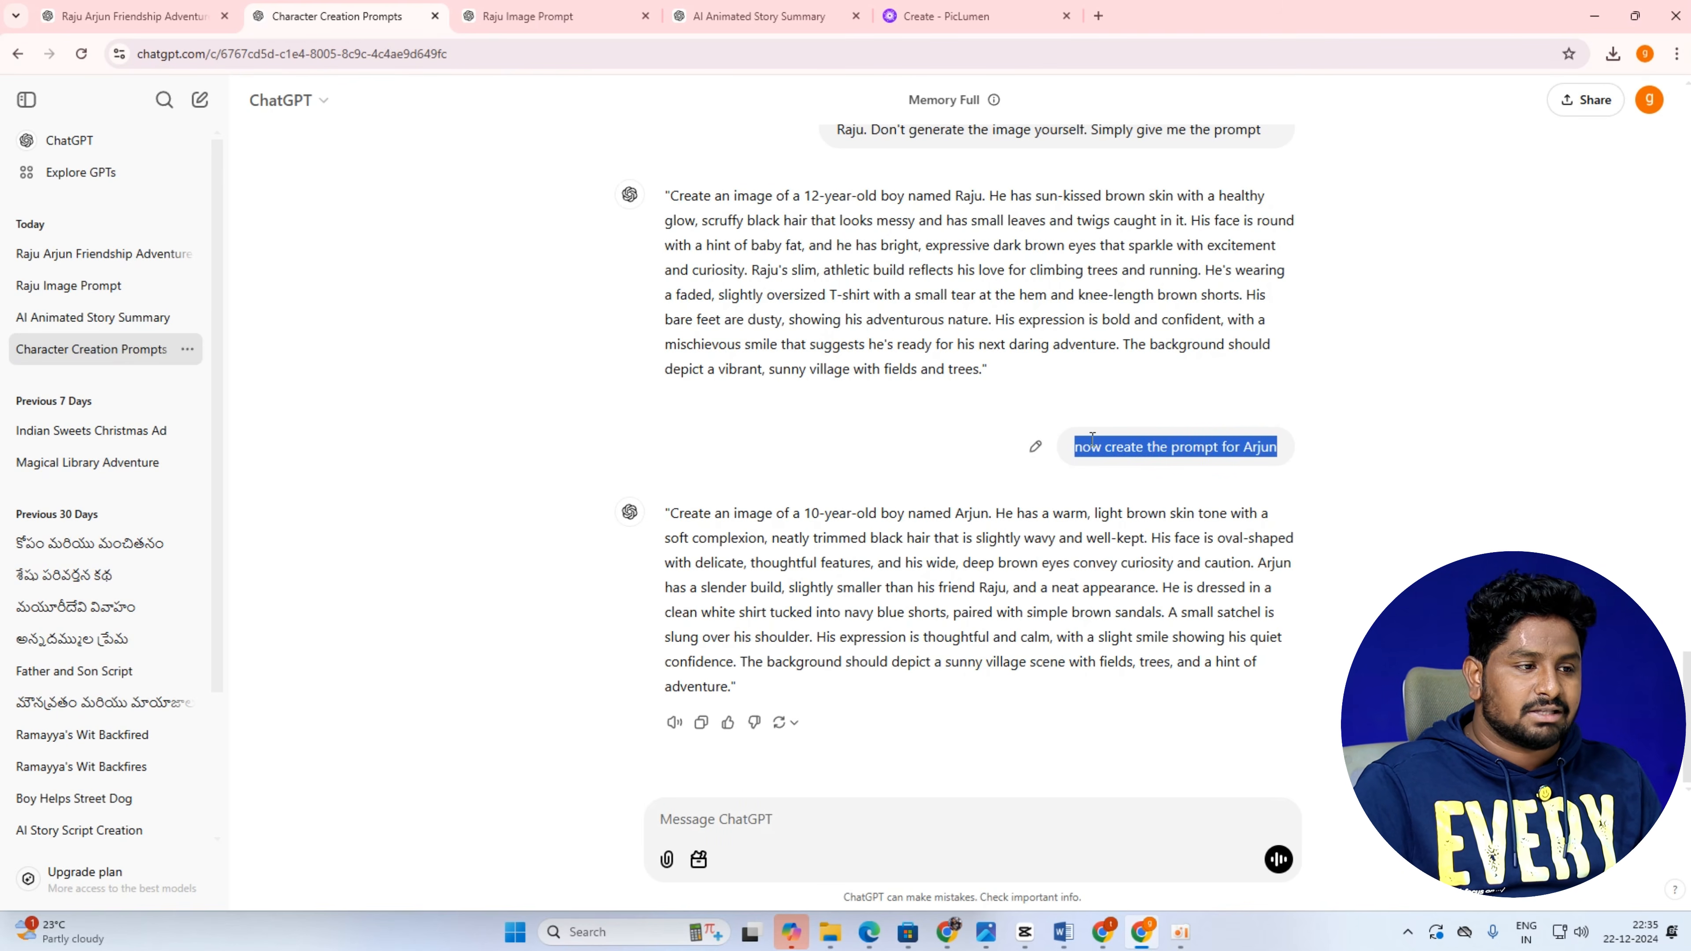
left_click_drag(1074, 445, 1274, 439)
right_click(1240, 457)
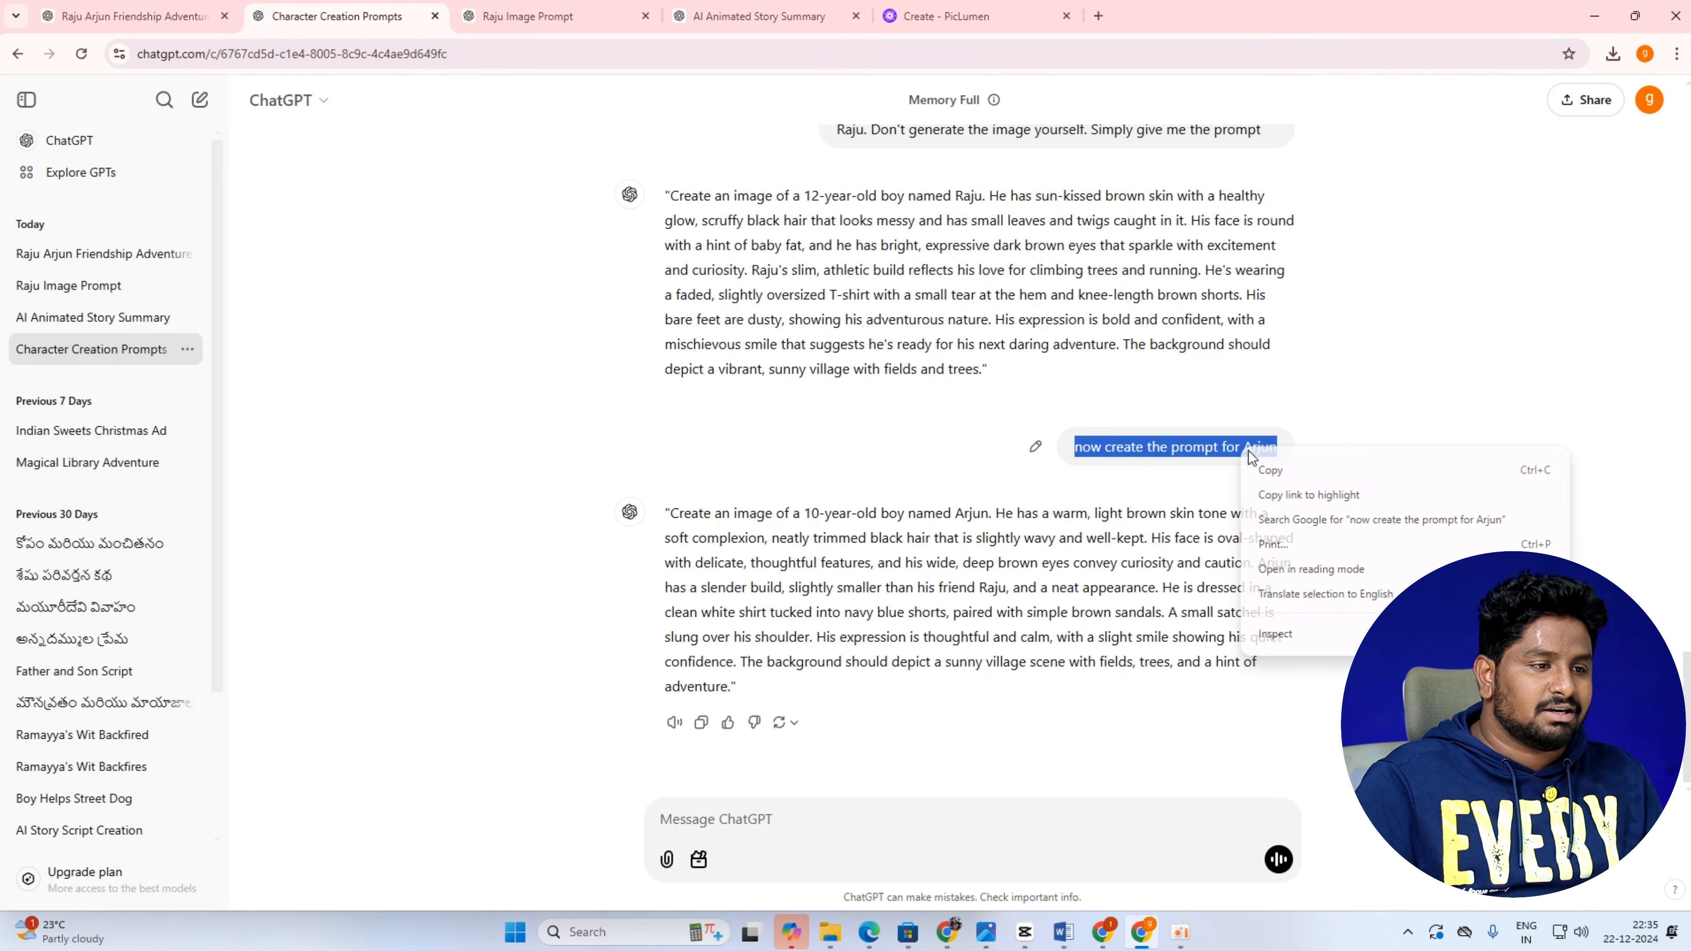
left_click(1266, 474)
left_click(966, 815)
scroll(732, 533, "up", 15)
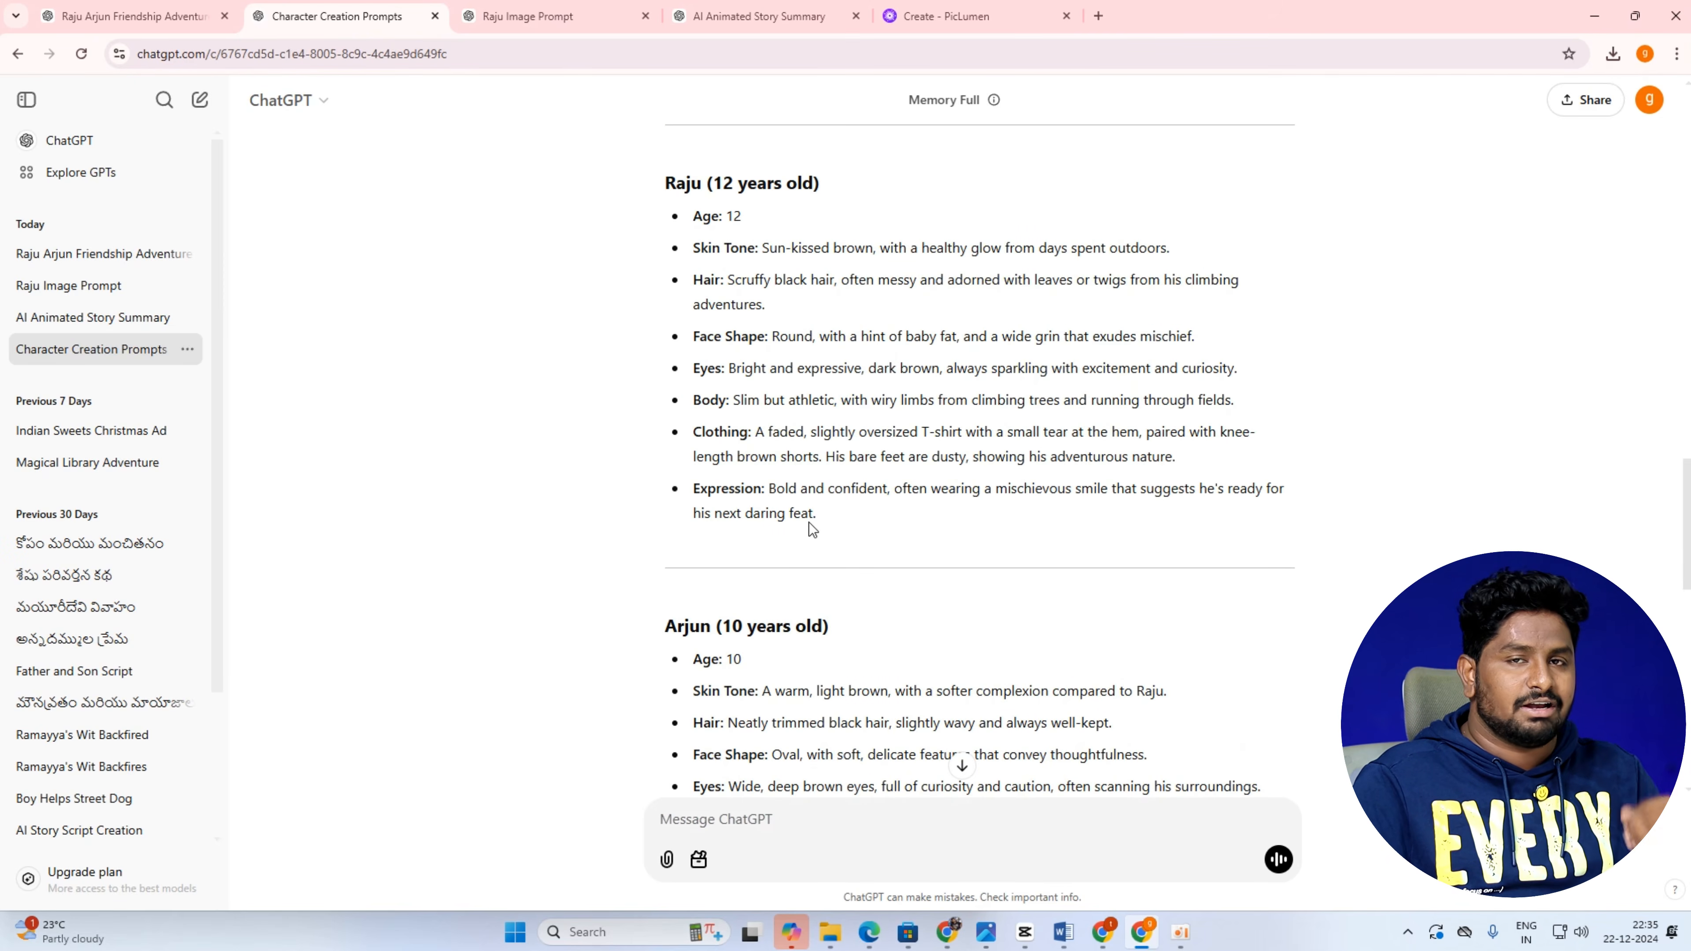
scroll(805, 531, "down", 5)
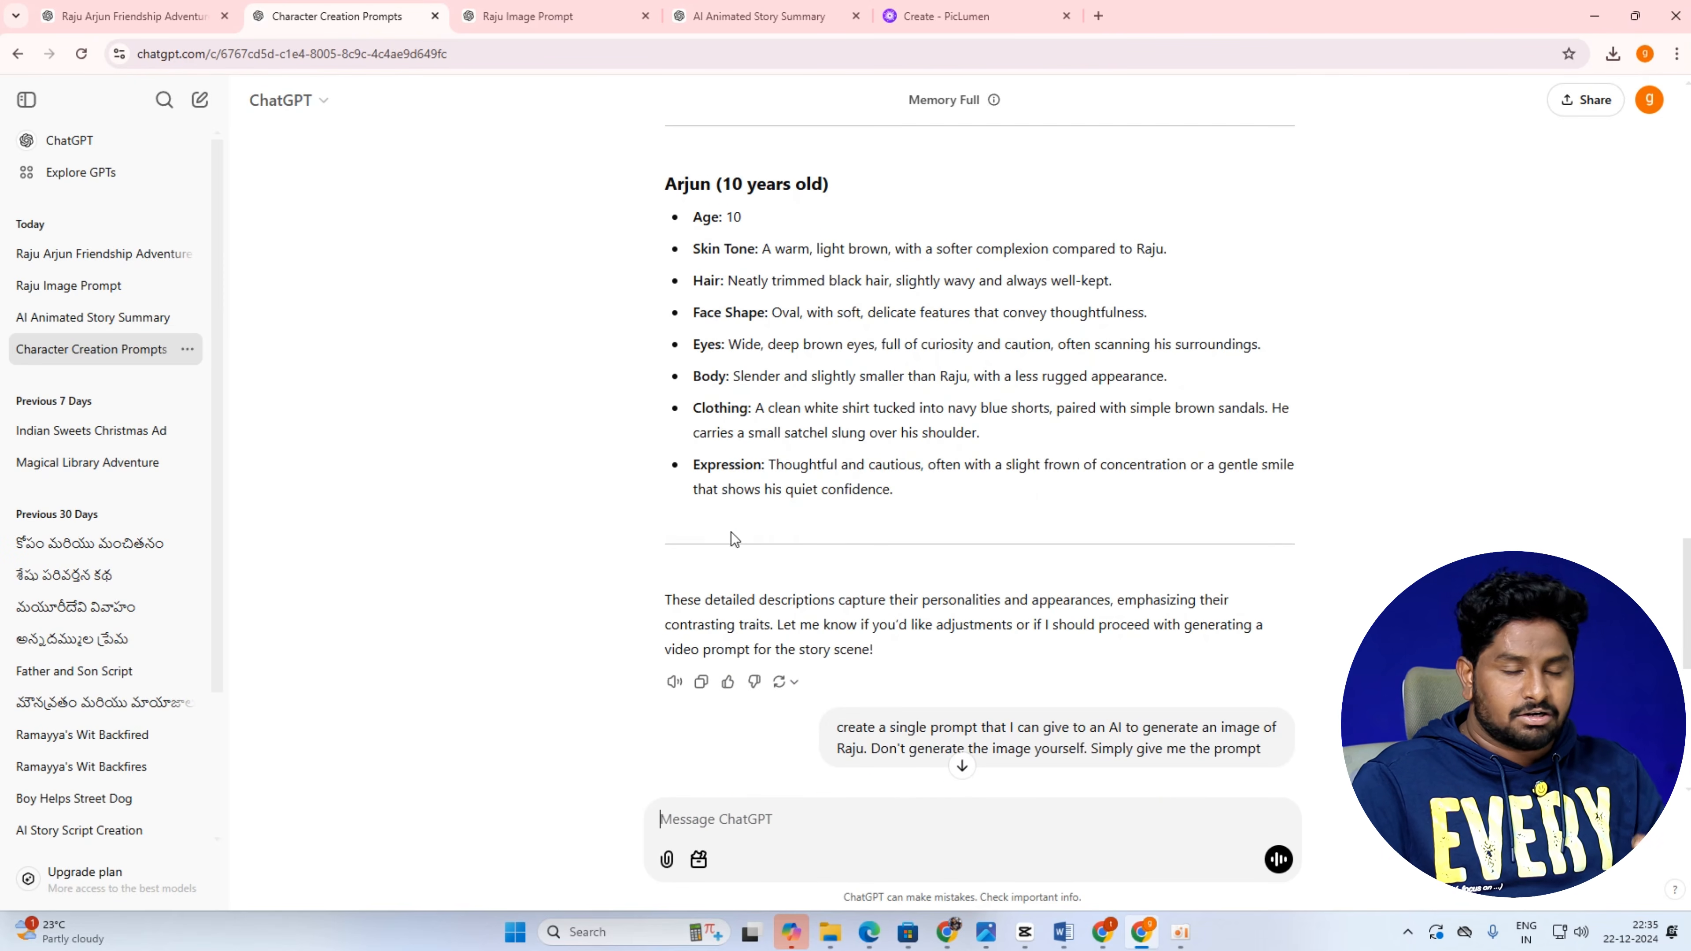
scroll(730, 533, "down", 7)
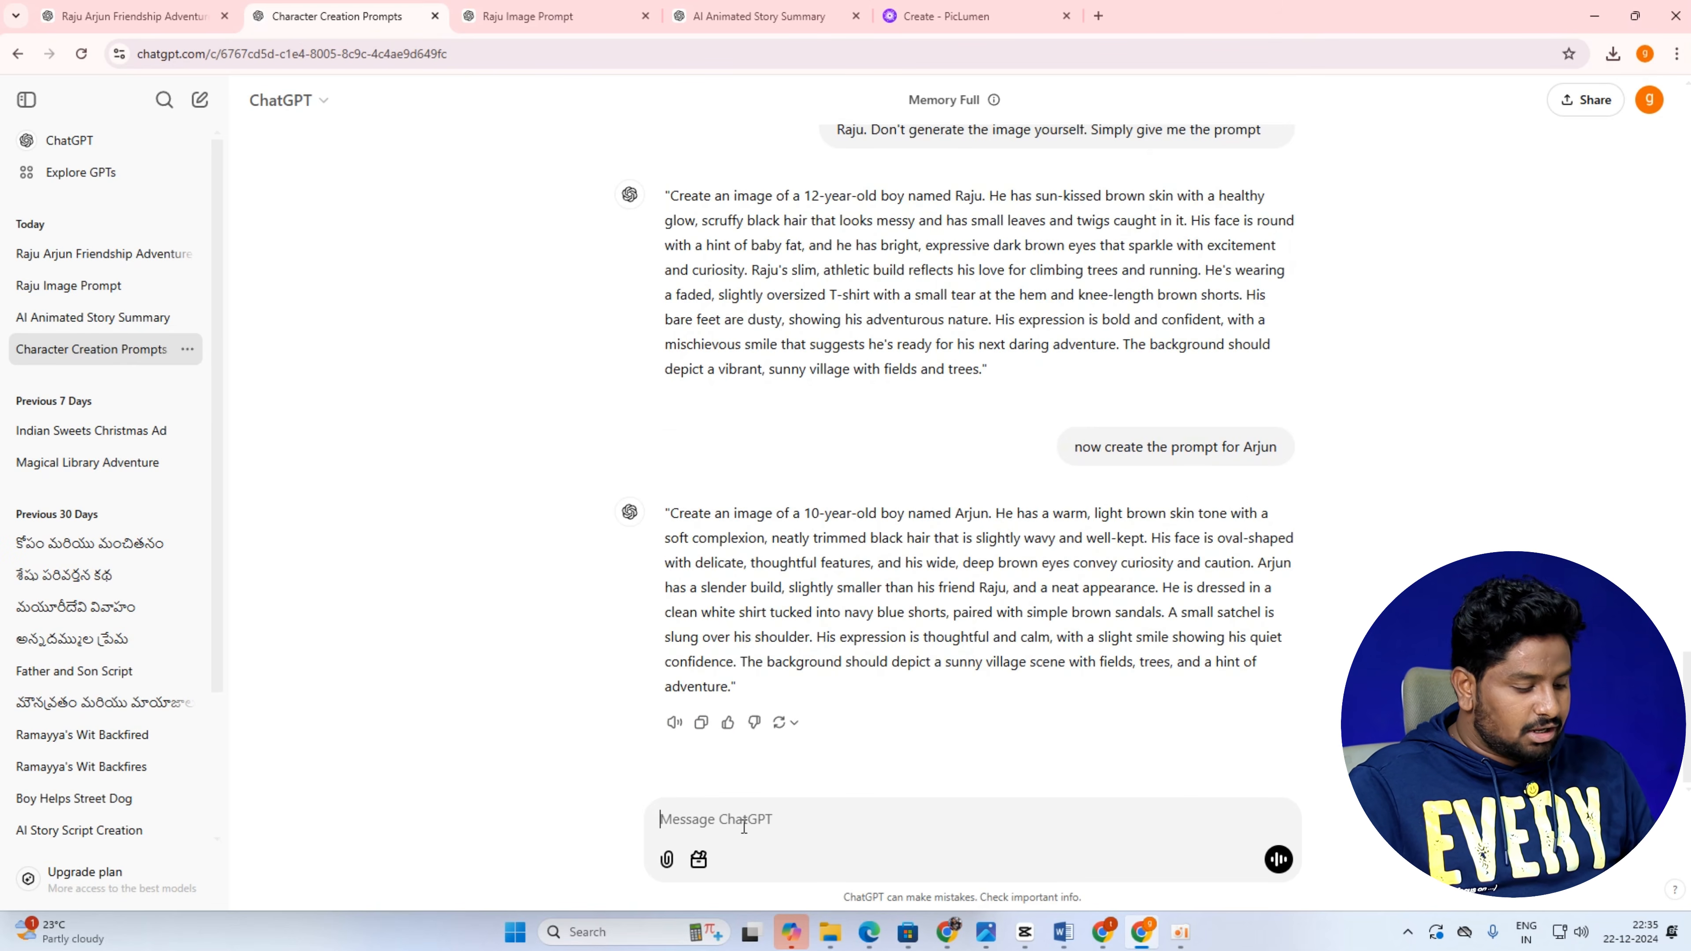
key("ctrl+v")
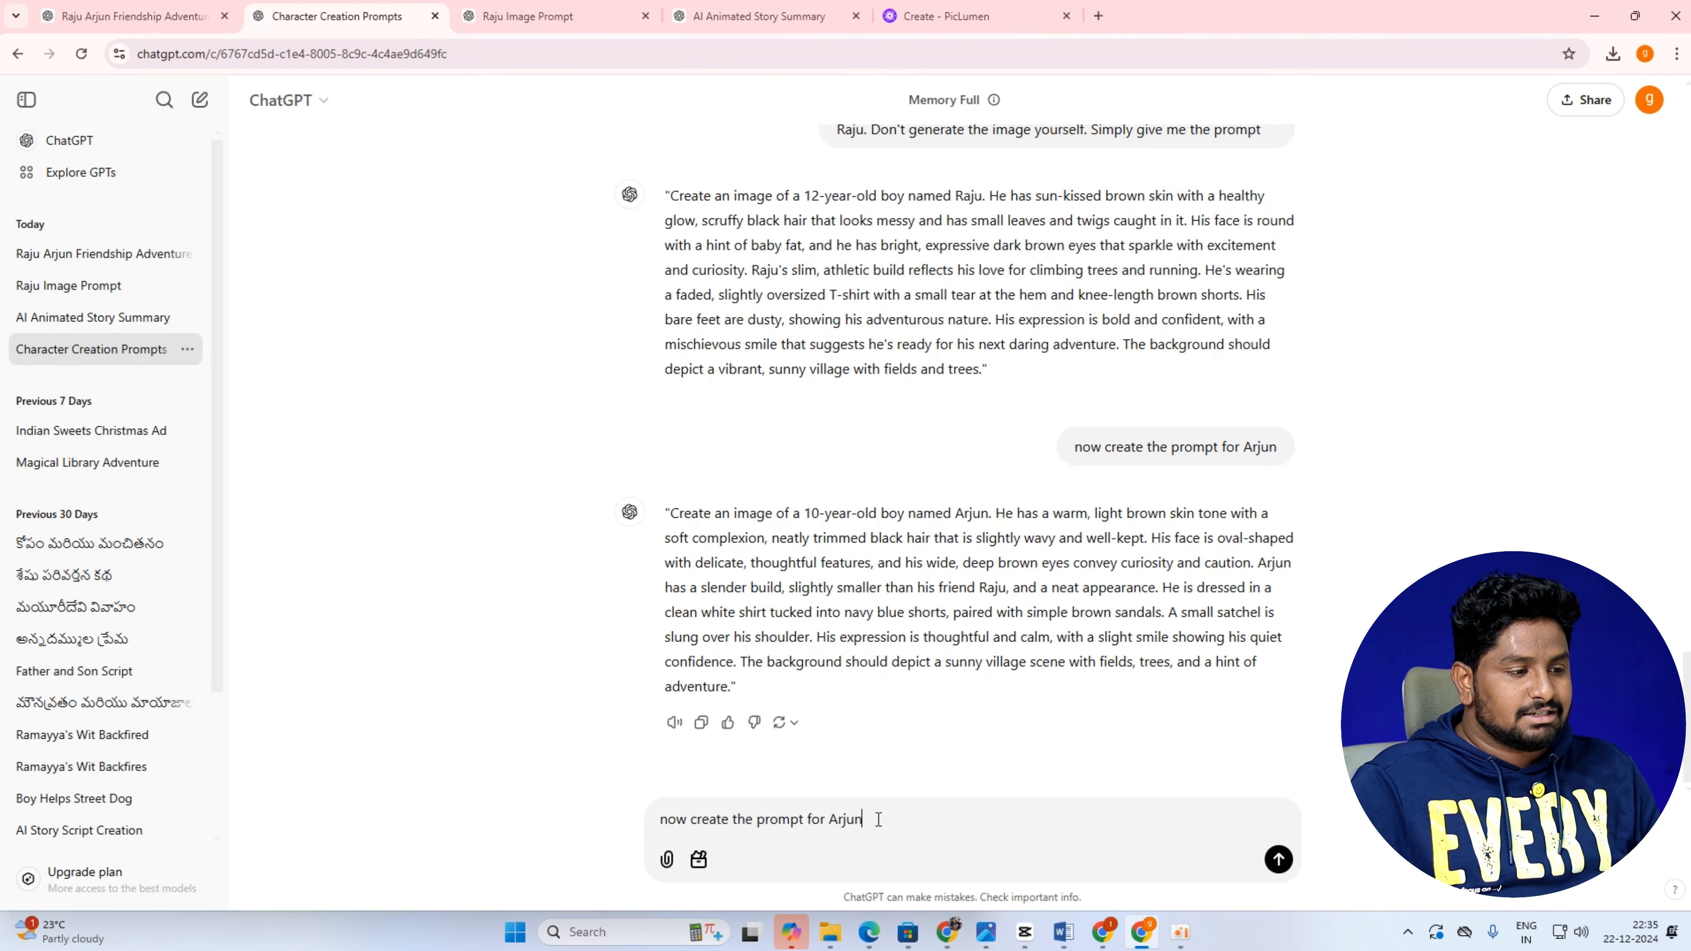
Clear the pasted Arjun request from the message box without sending it.
left_click_drag(878, 820, 687, 819)
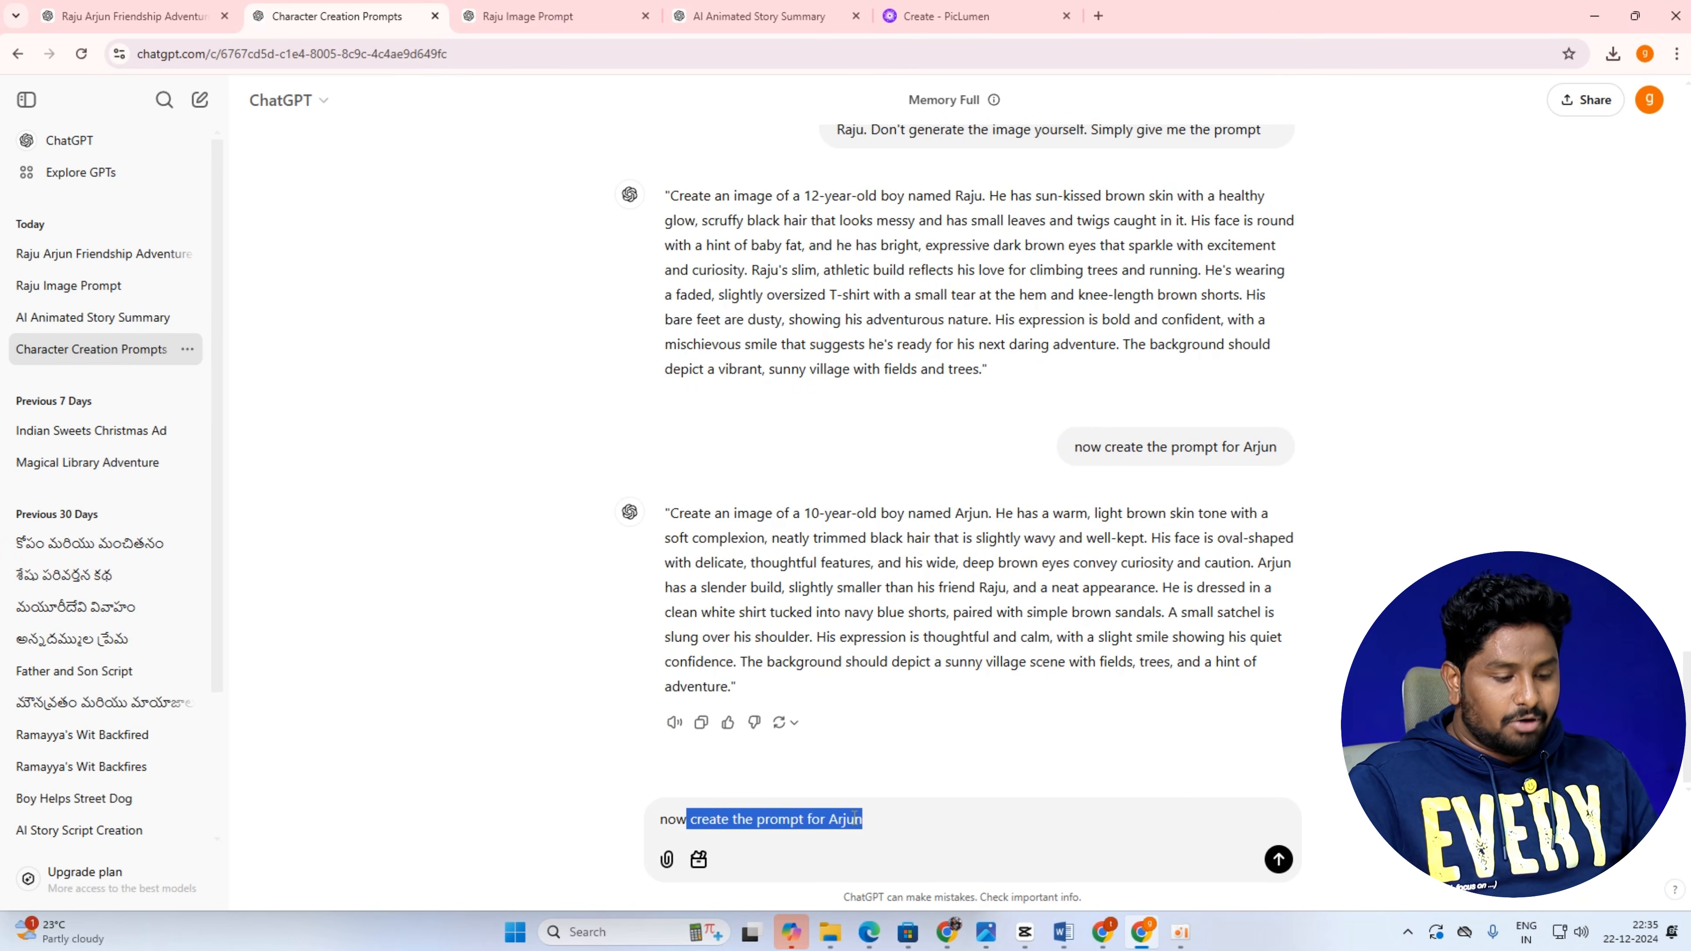
key("BackSpace")
key("BackSpace")
key("BackSpace")
key("BackSpace")
Look through the Raju Image Prompt chat, from the first Raju request to the character-only prompt ChatGPT wrote.
scroll(829, 656, "up", 4)
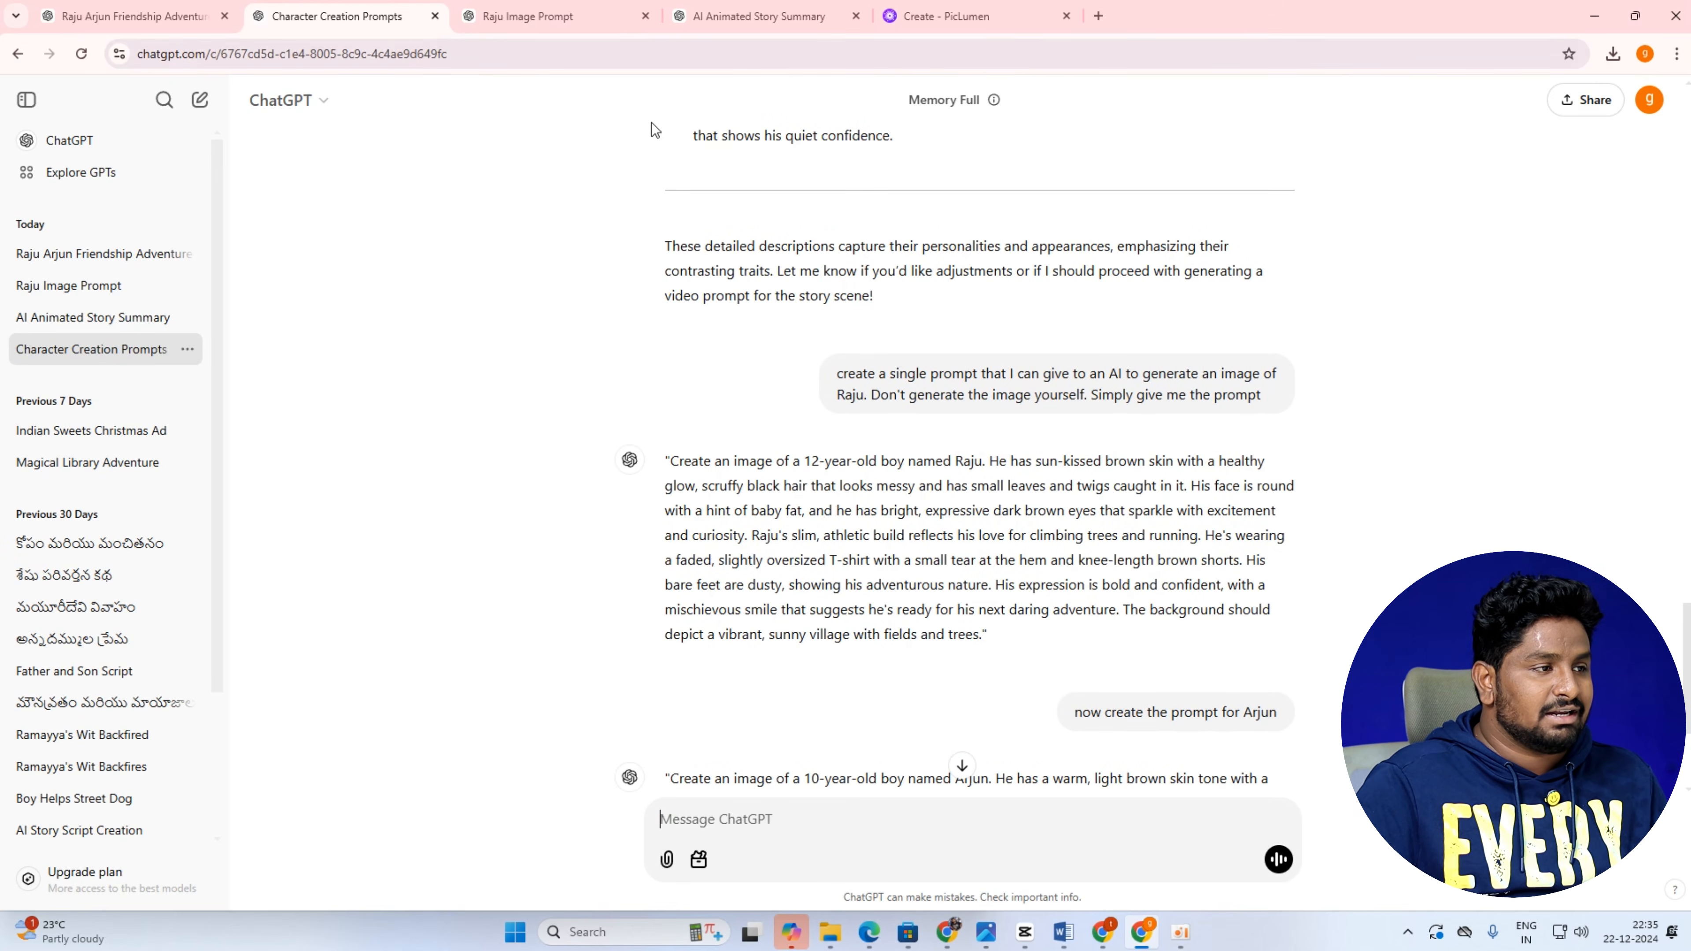
left_click(525, 8)
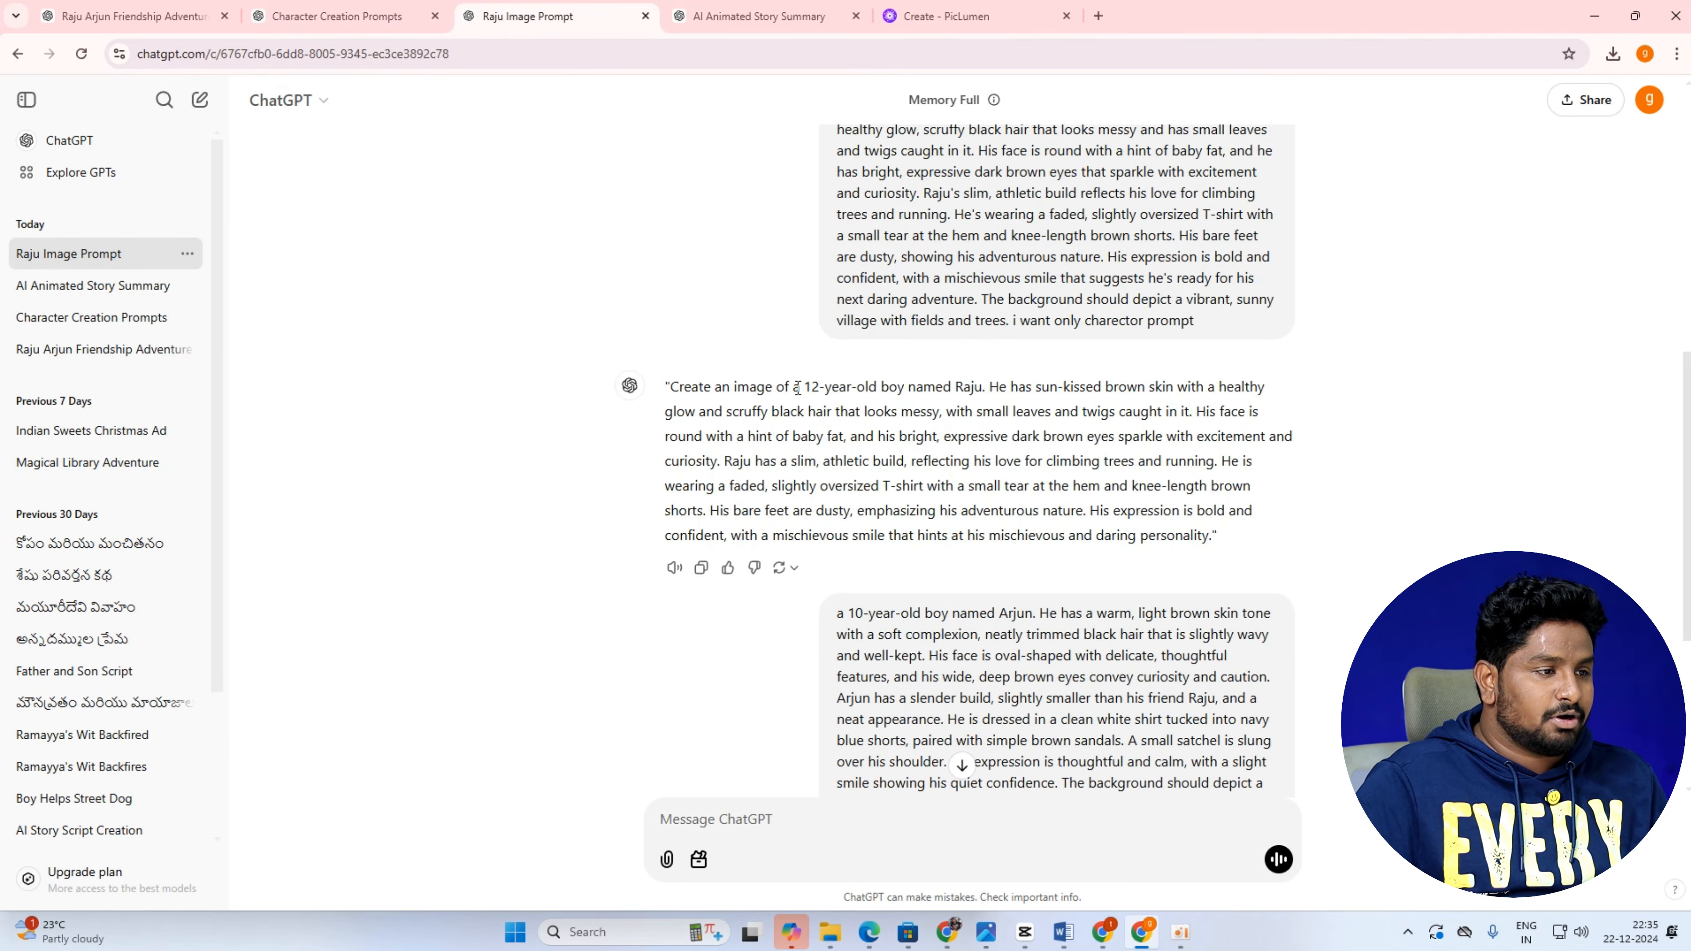
scroll(867, 160, "up", 10)
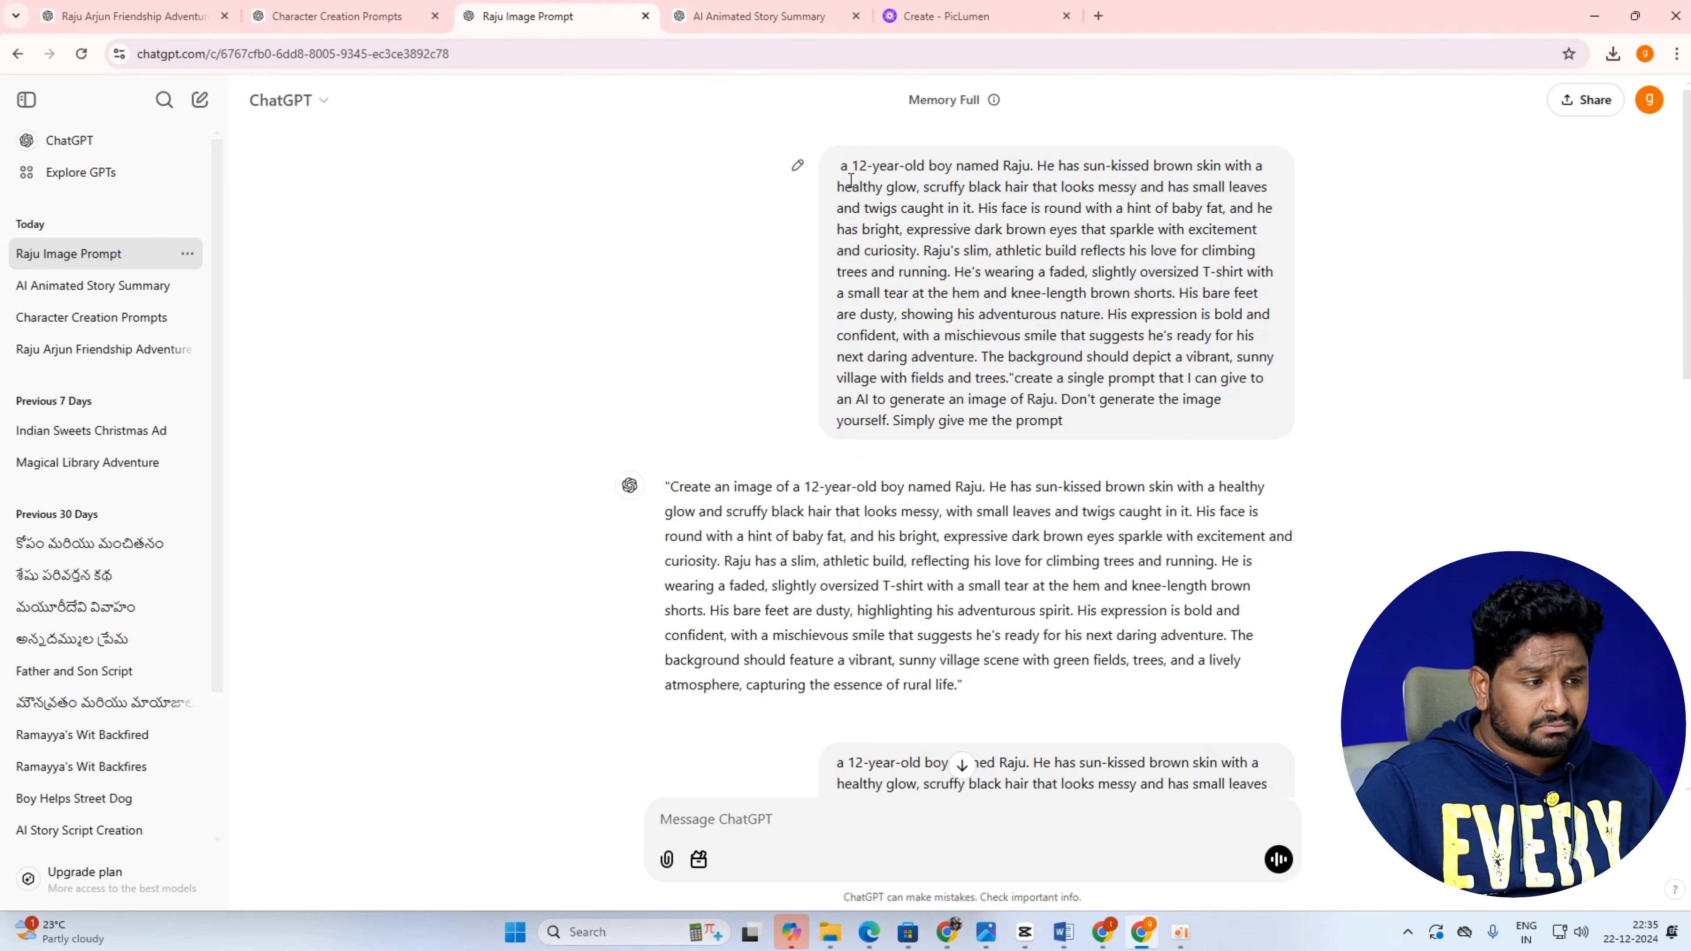
scroll(831, 546, "down", 1)
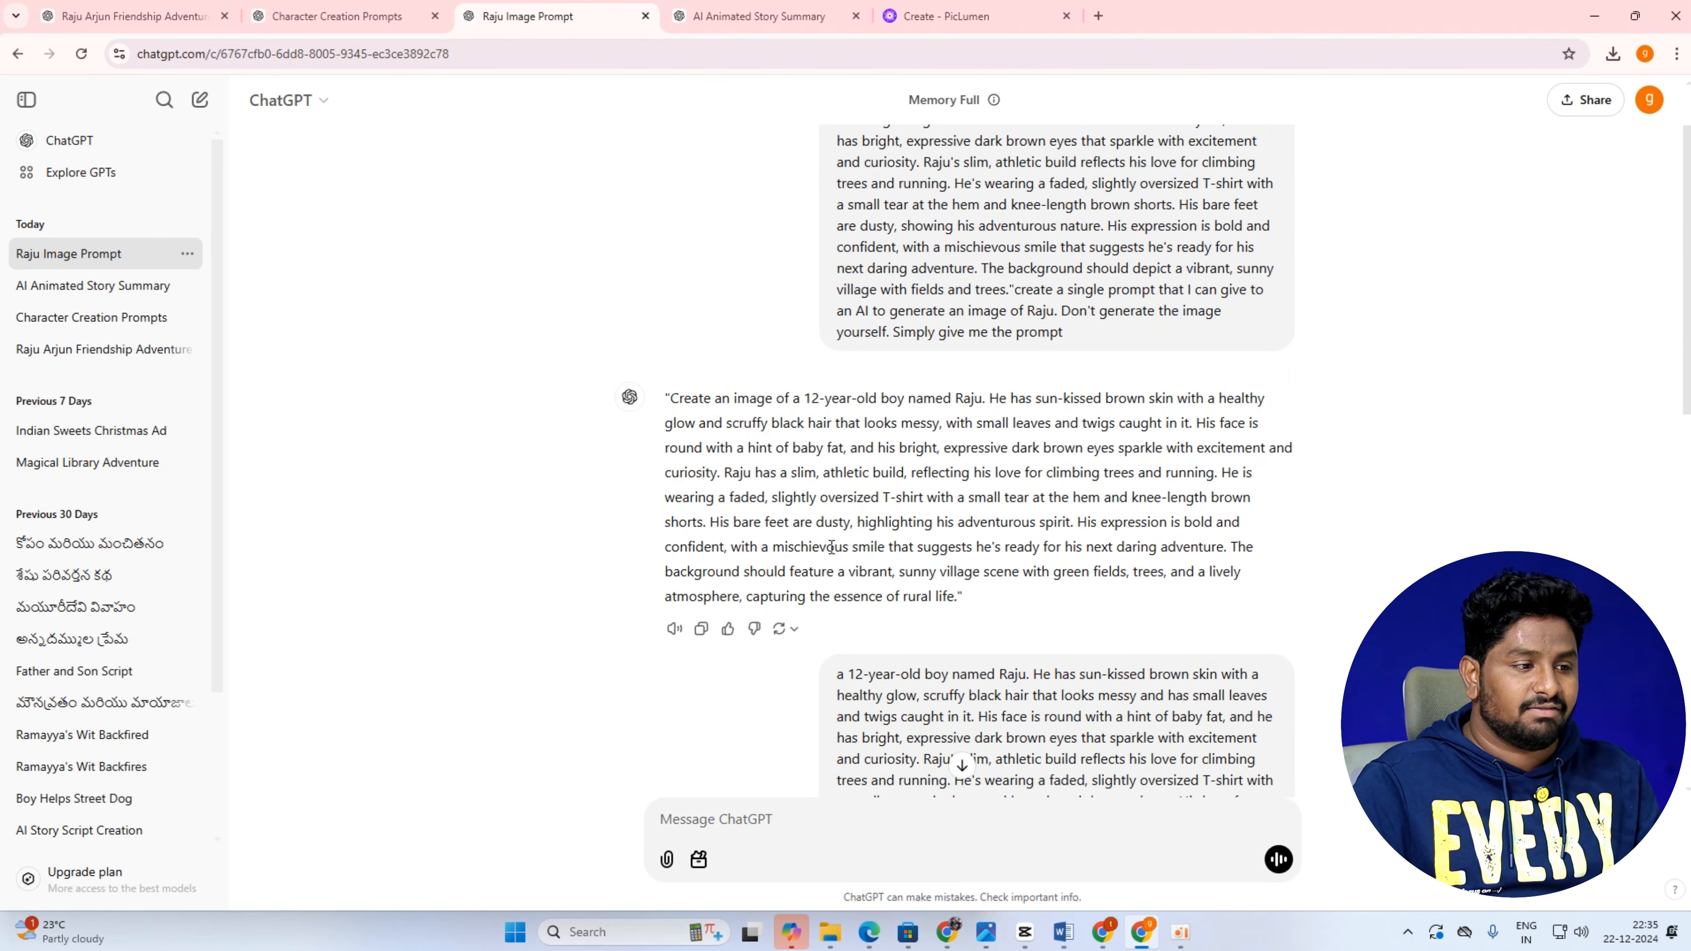
scroll(830, 547, "down", 9)
scroll(873, 551, "up", 3)
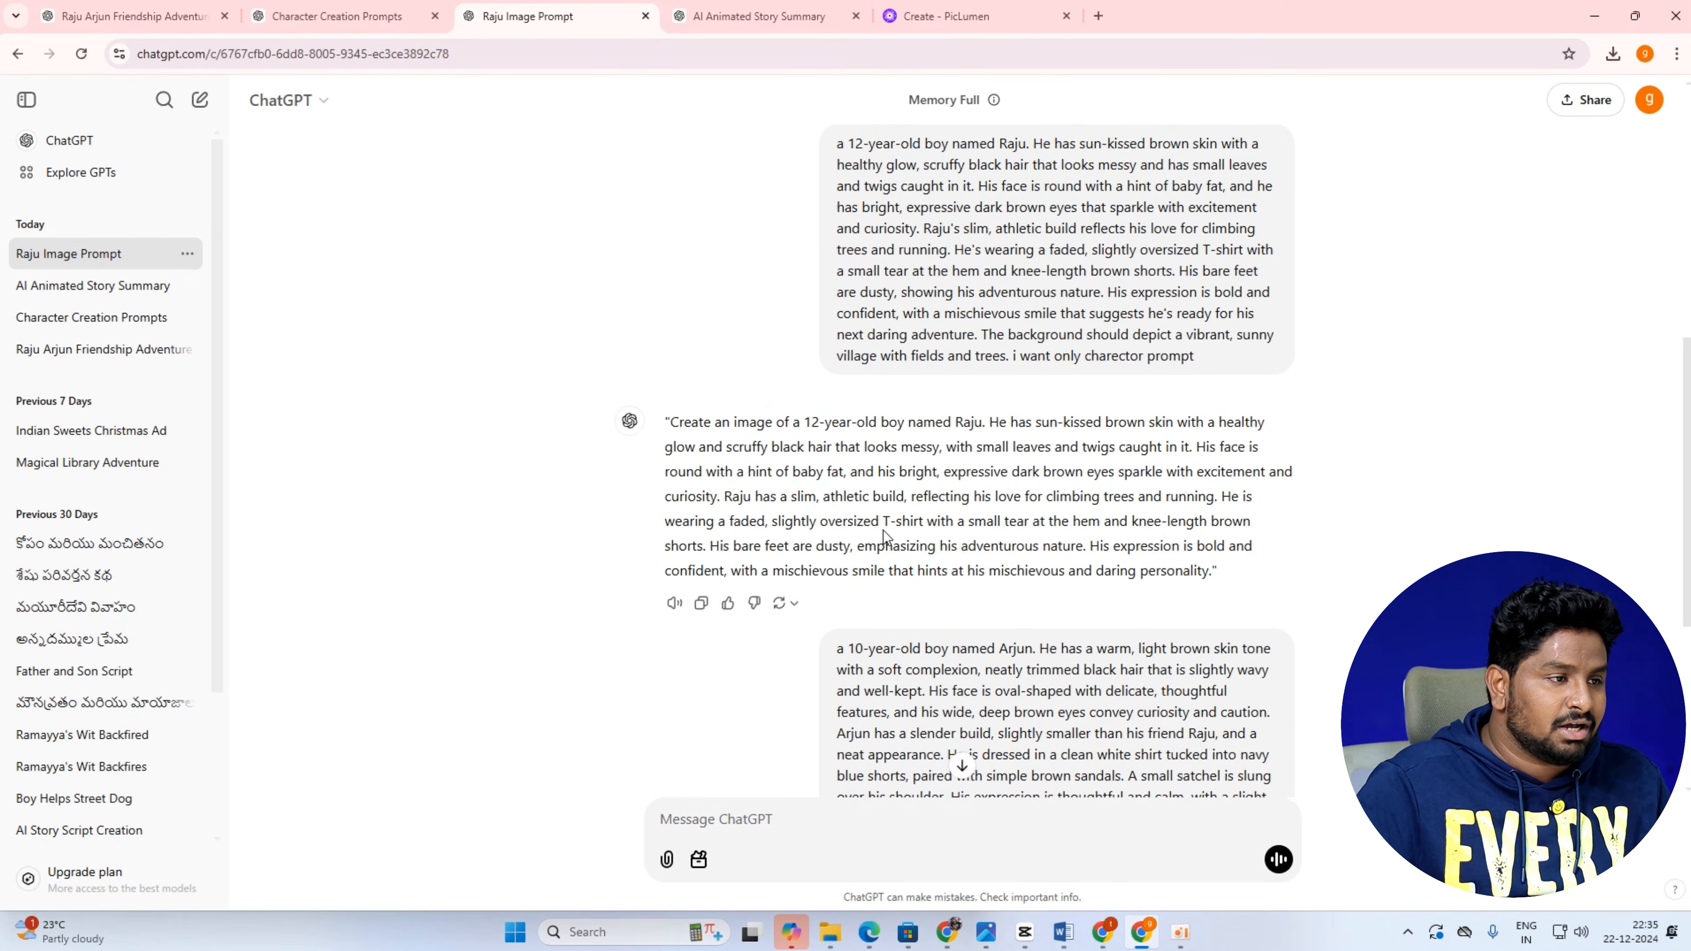
Copy Raju's image prompt in Character Creation Prompts, from "a 12-year-old boy named Raju" through its closing background sentence.
left_click(368, 8)
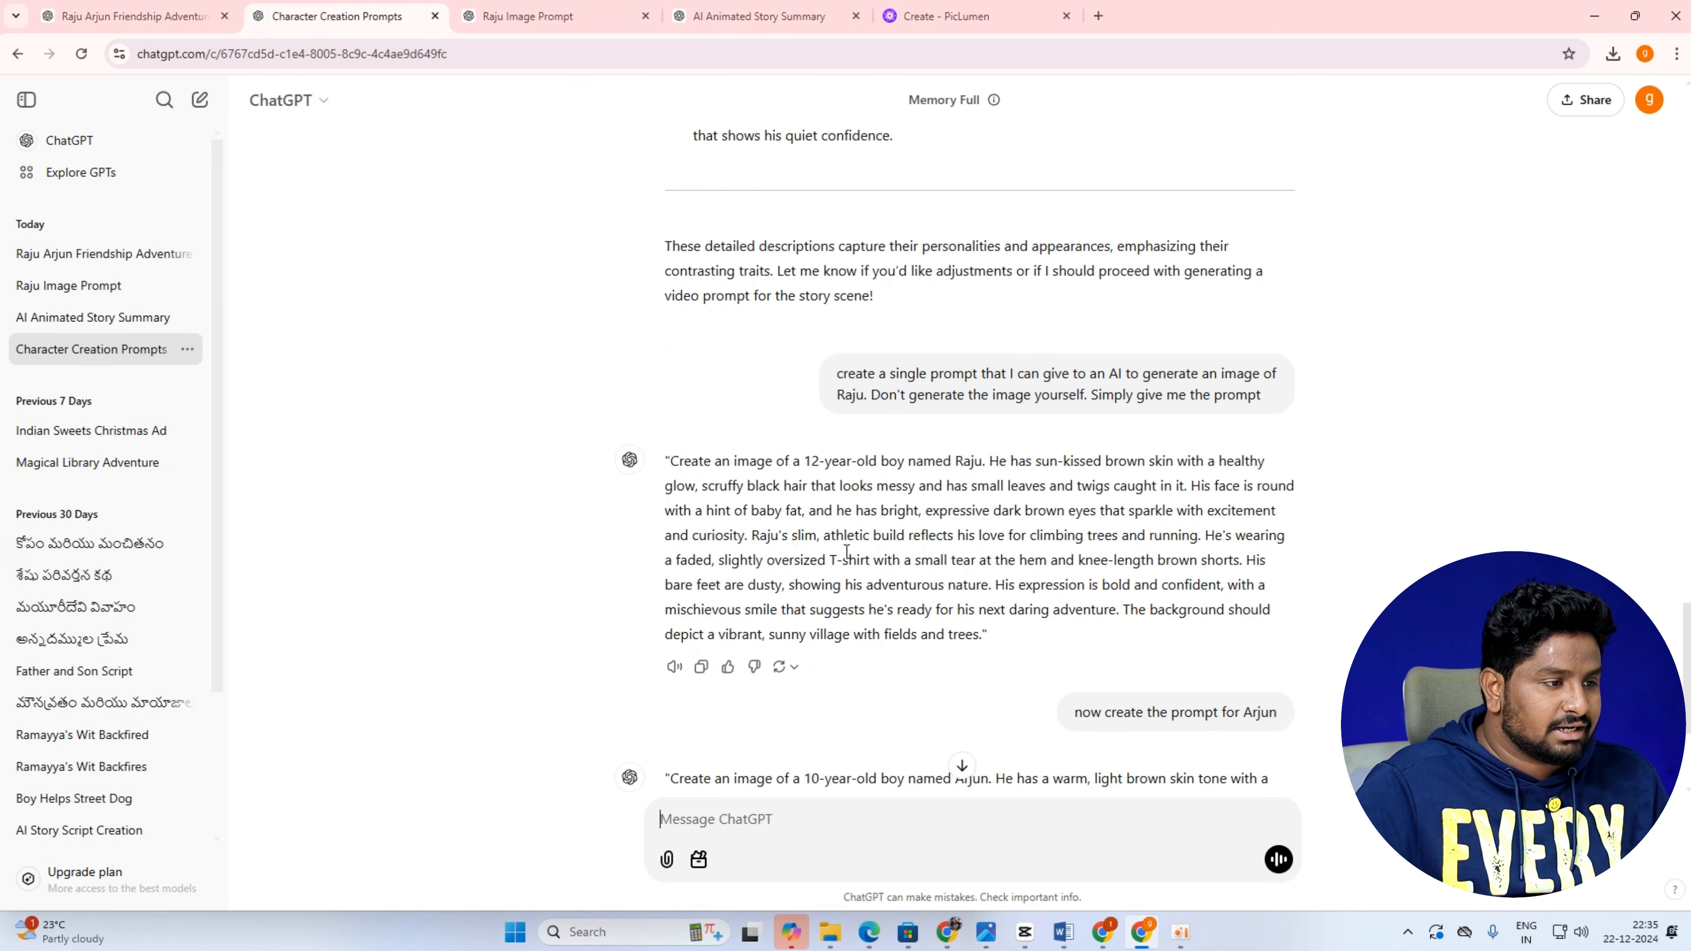
left_click_drag(792, 461, 1107, 641)
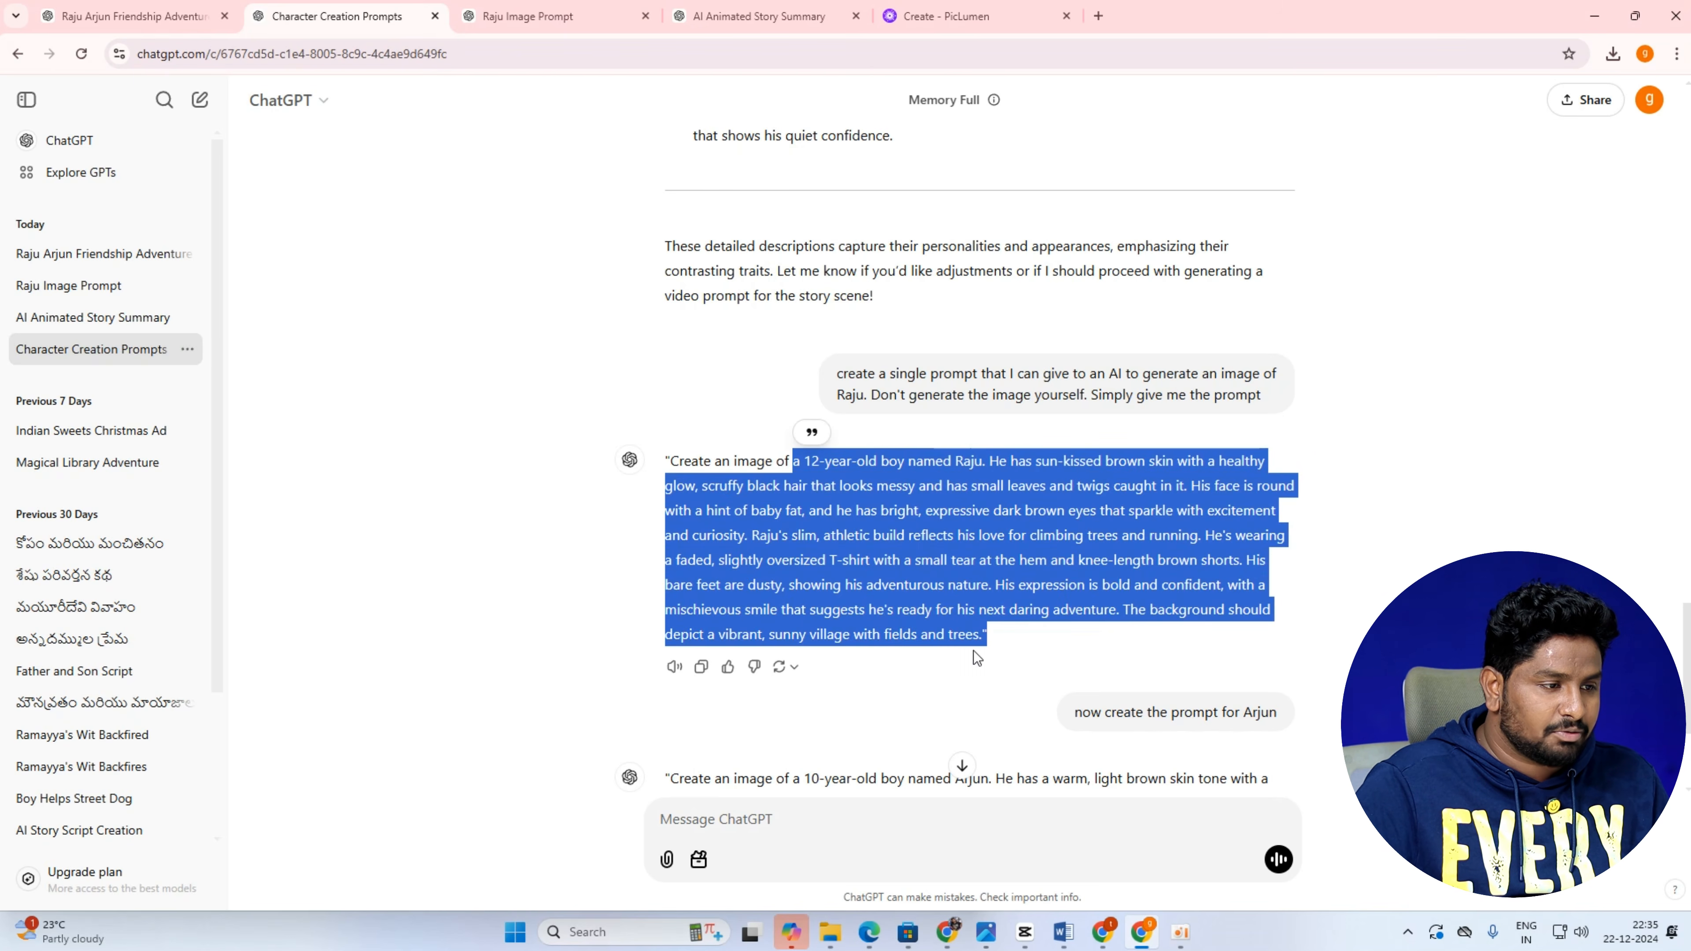
right_click(969, 636)
left_click(987, 653)
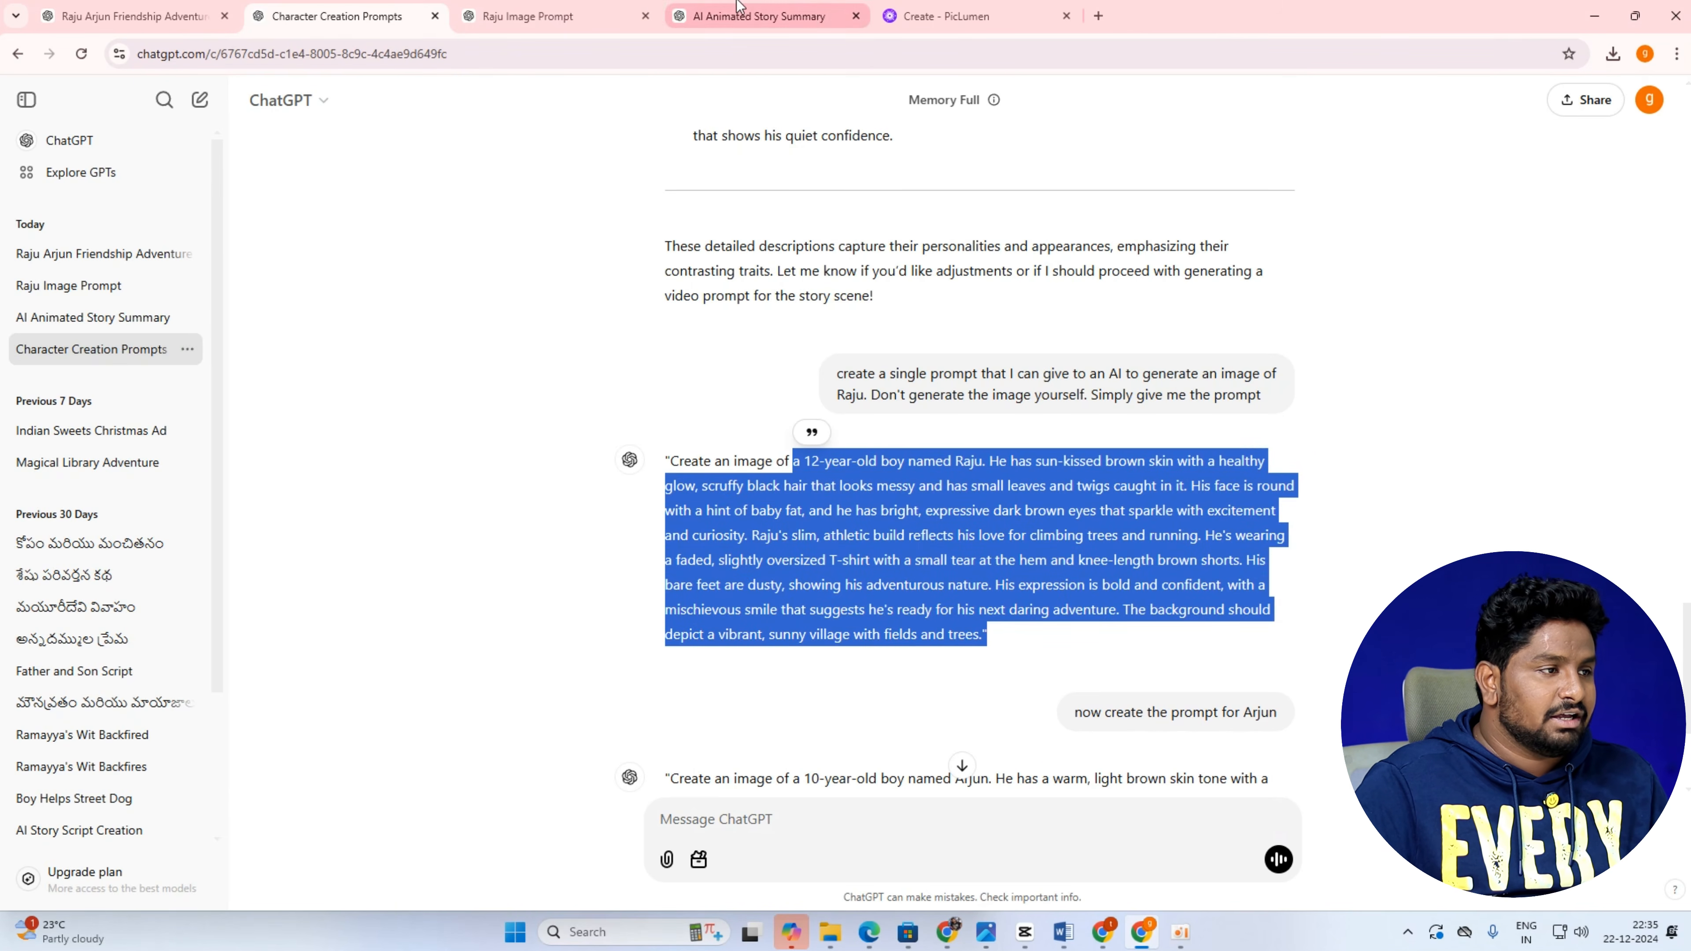
Compare the two pasted Raju requests and ChatGPT's replies in the Raju Image Prompt chat.
left_click(530, 16)
scroll(380, 237, "up", 4)
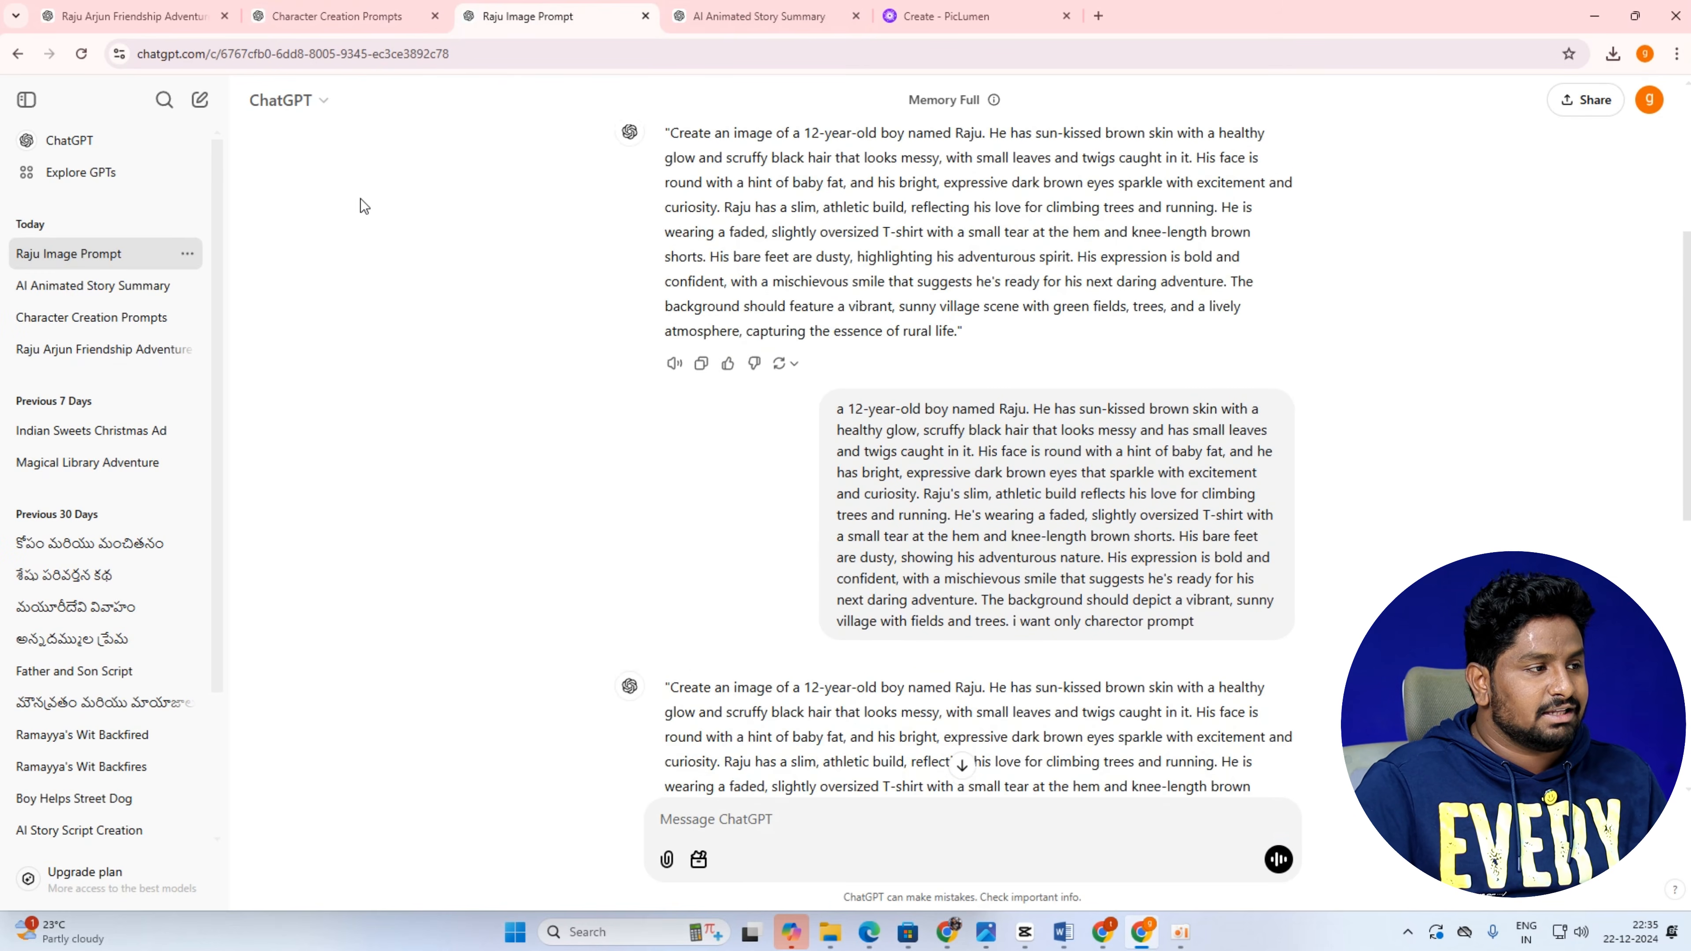
scroll(852, 287, "up", 4)
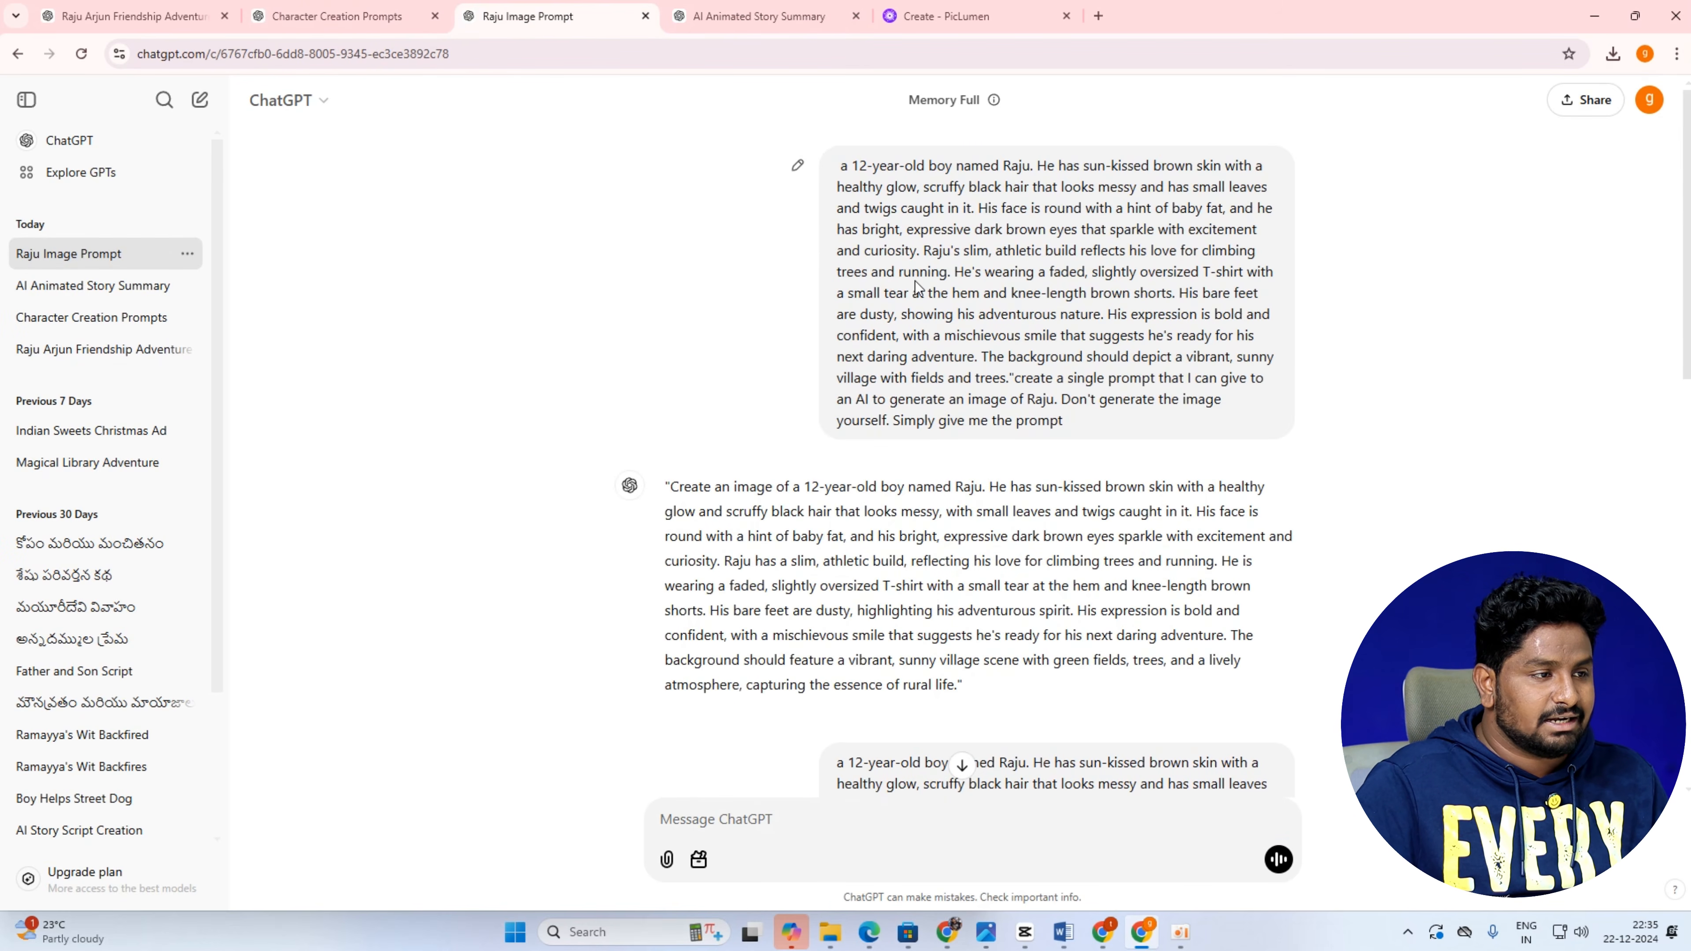
scroll(1105, 425, "down", 6)
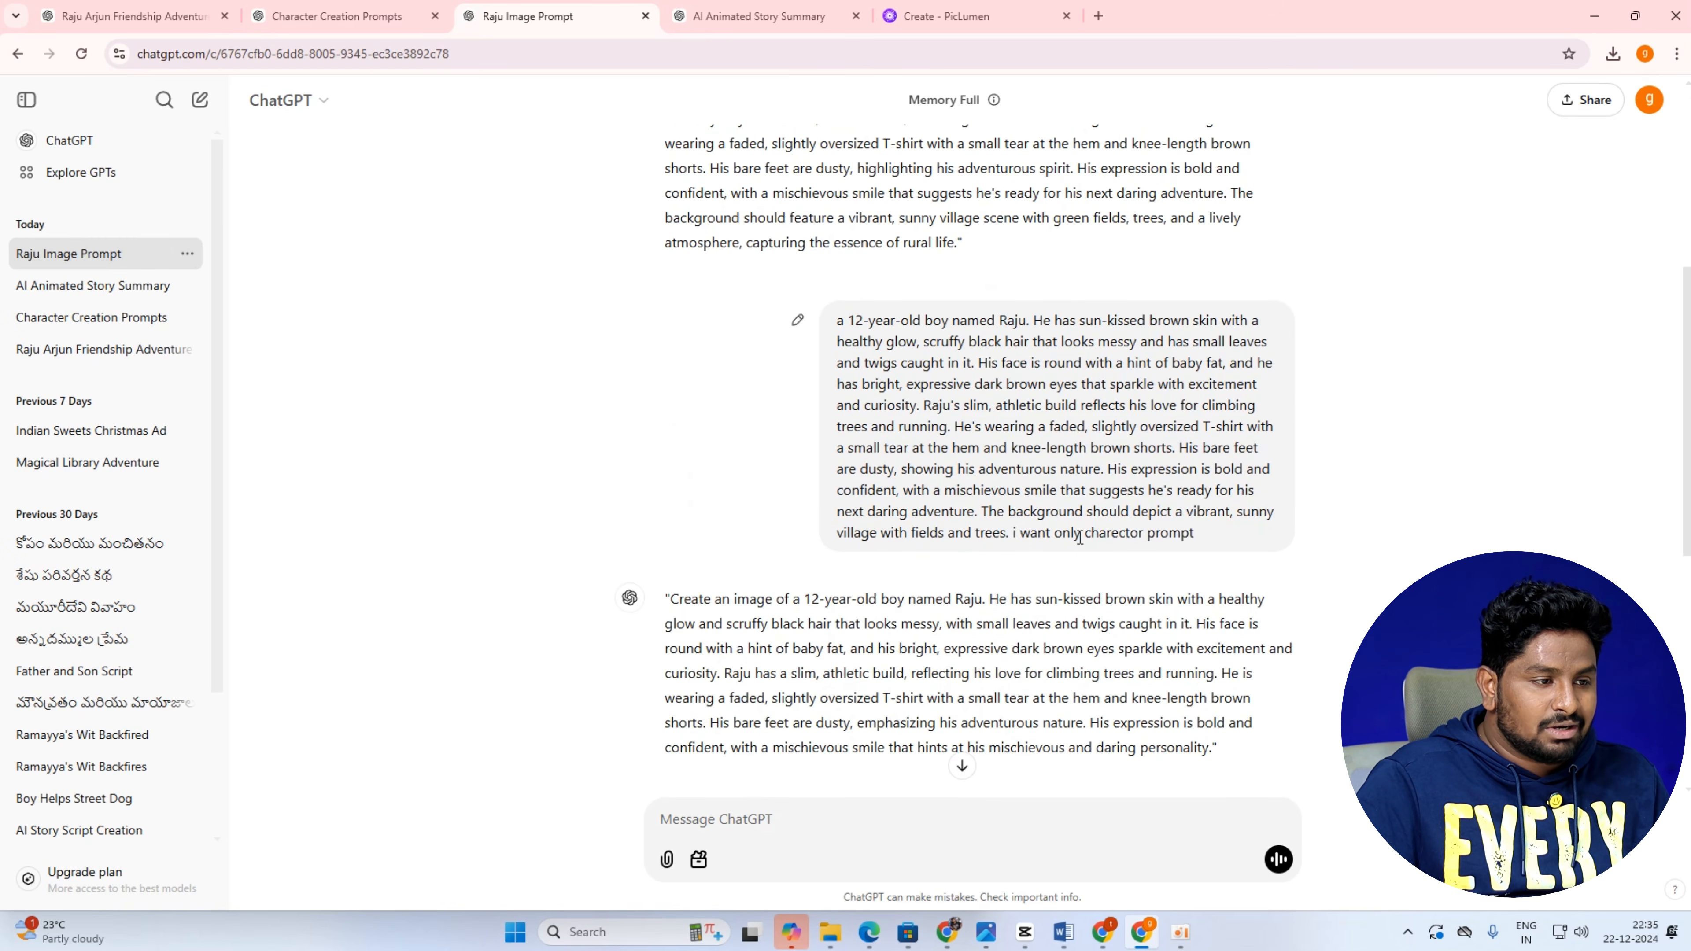
scroll(1192, 546, "down", 4)
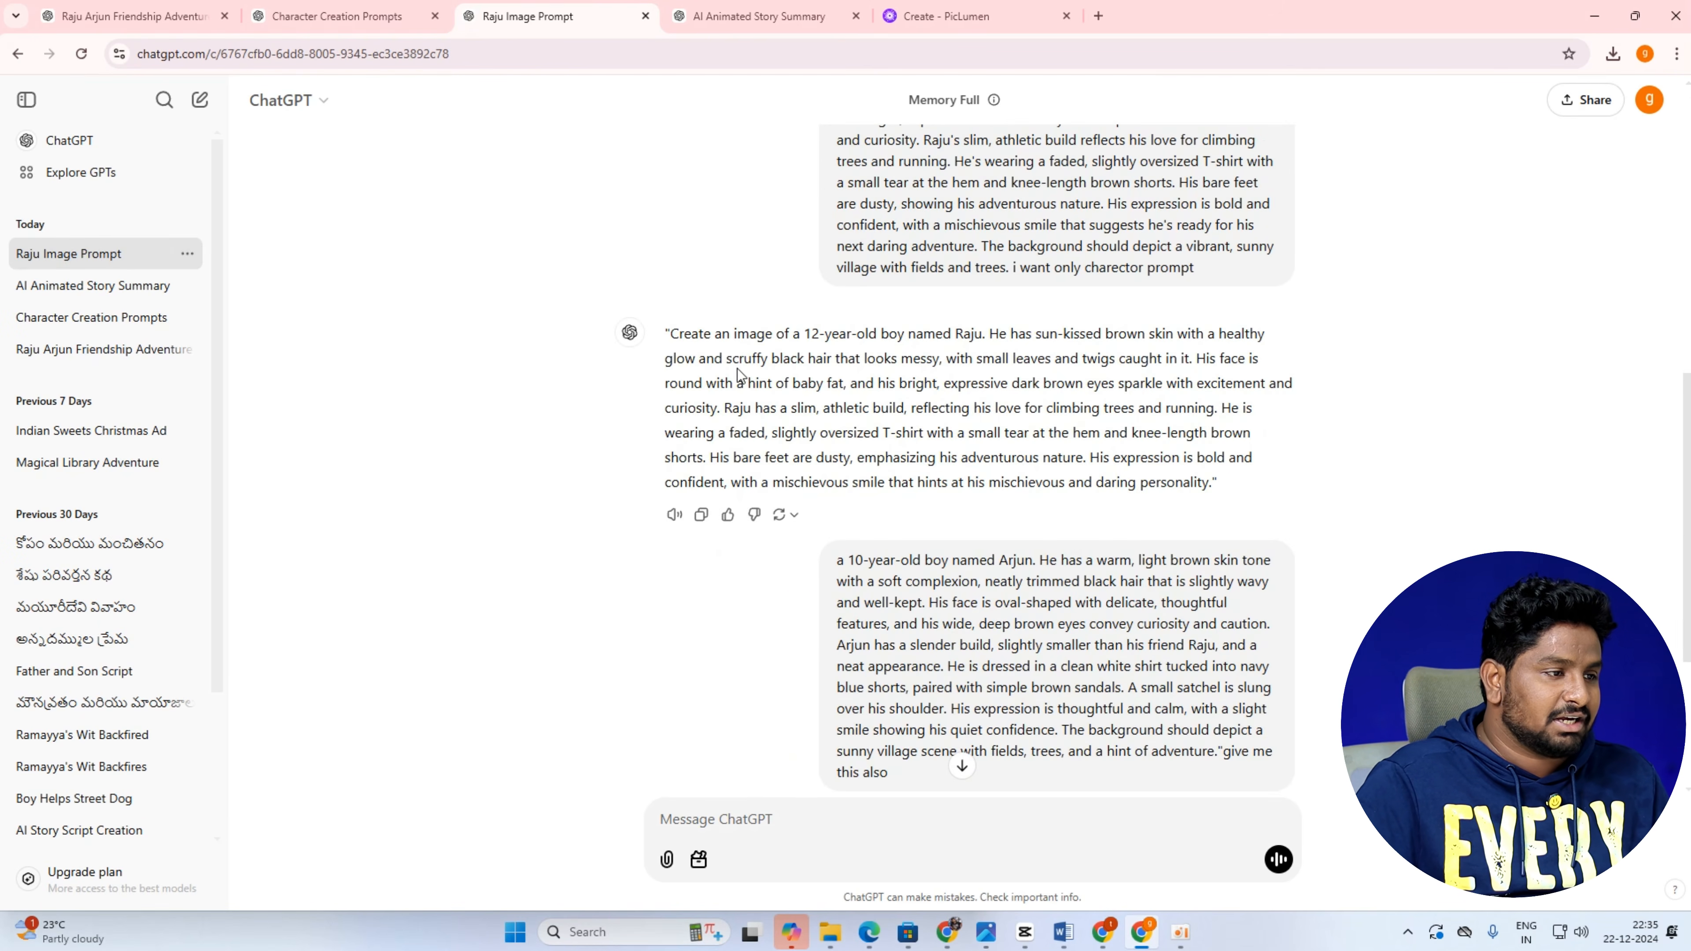
scroll(939, 417, "up", 3)
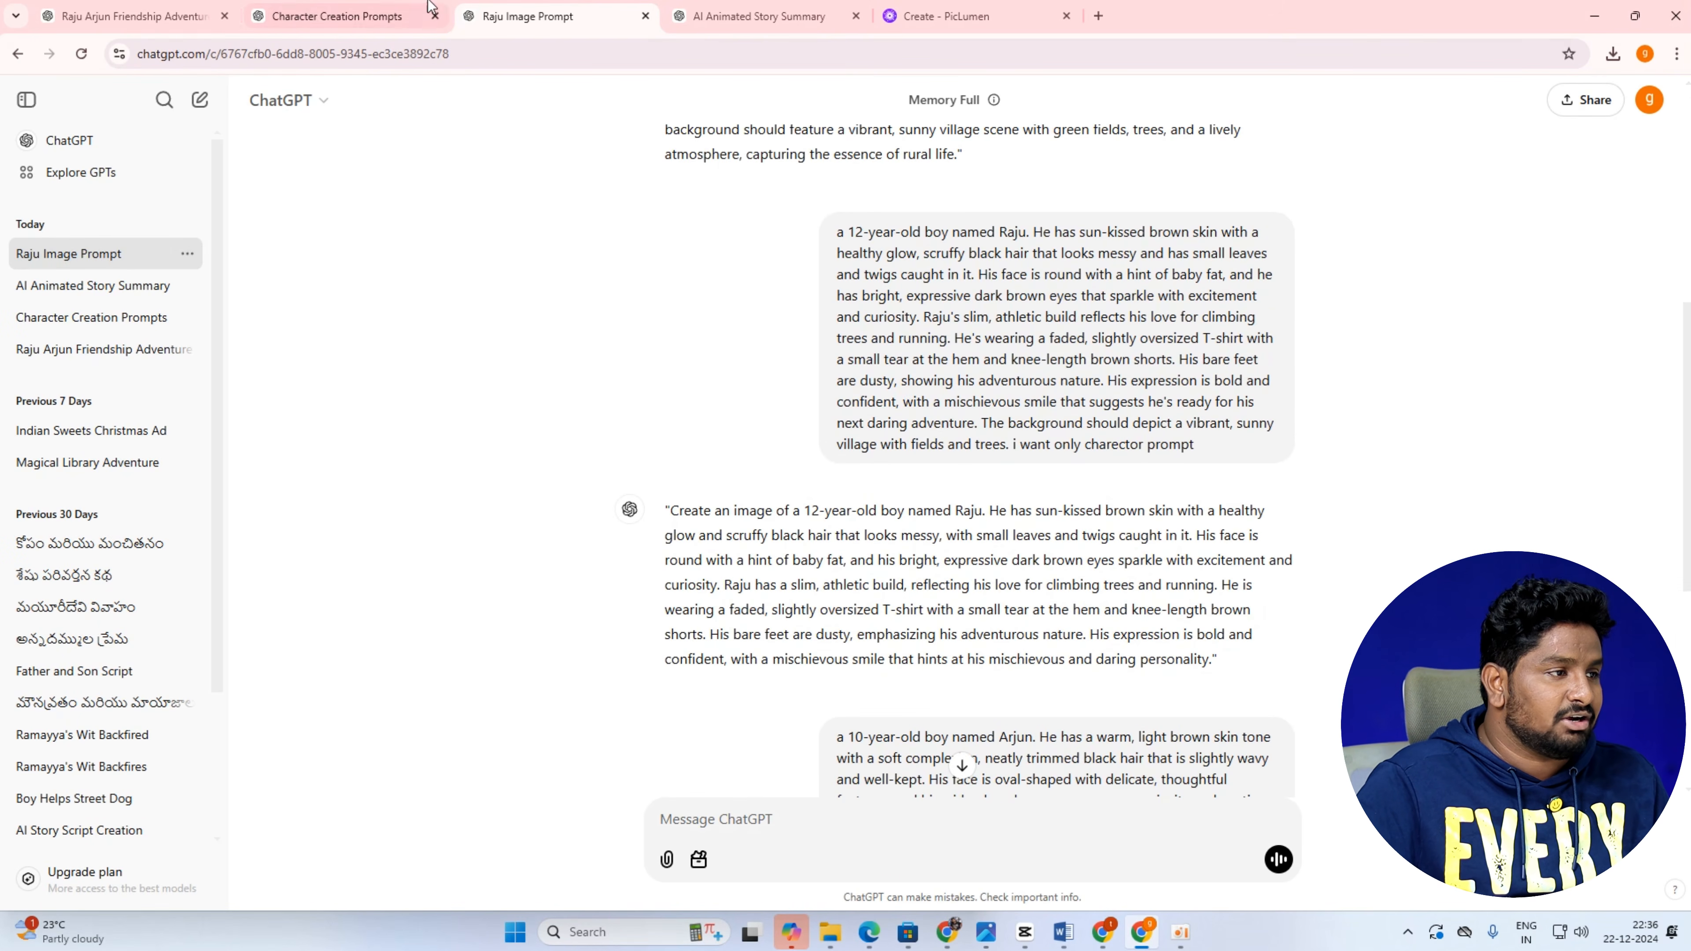
Highlight the expression and background sentences at the end of Raju's image prompt in Character Creation Prompts.
left_click(388, 9)
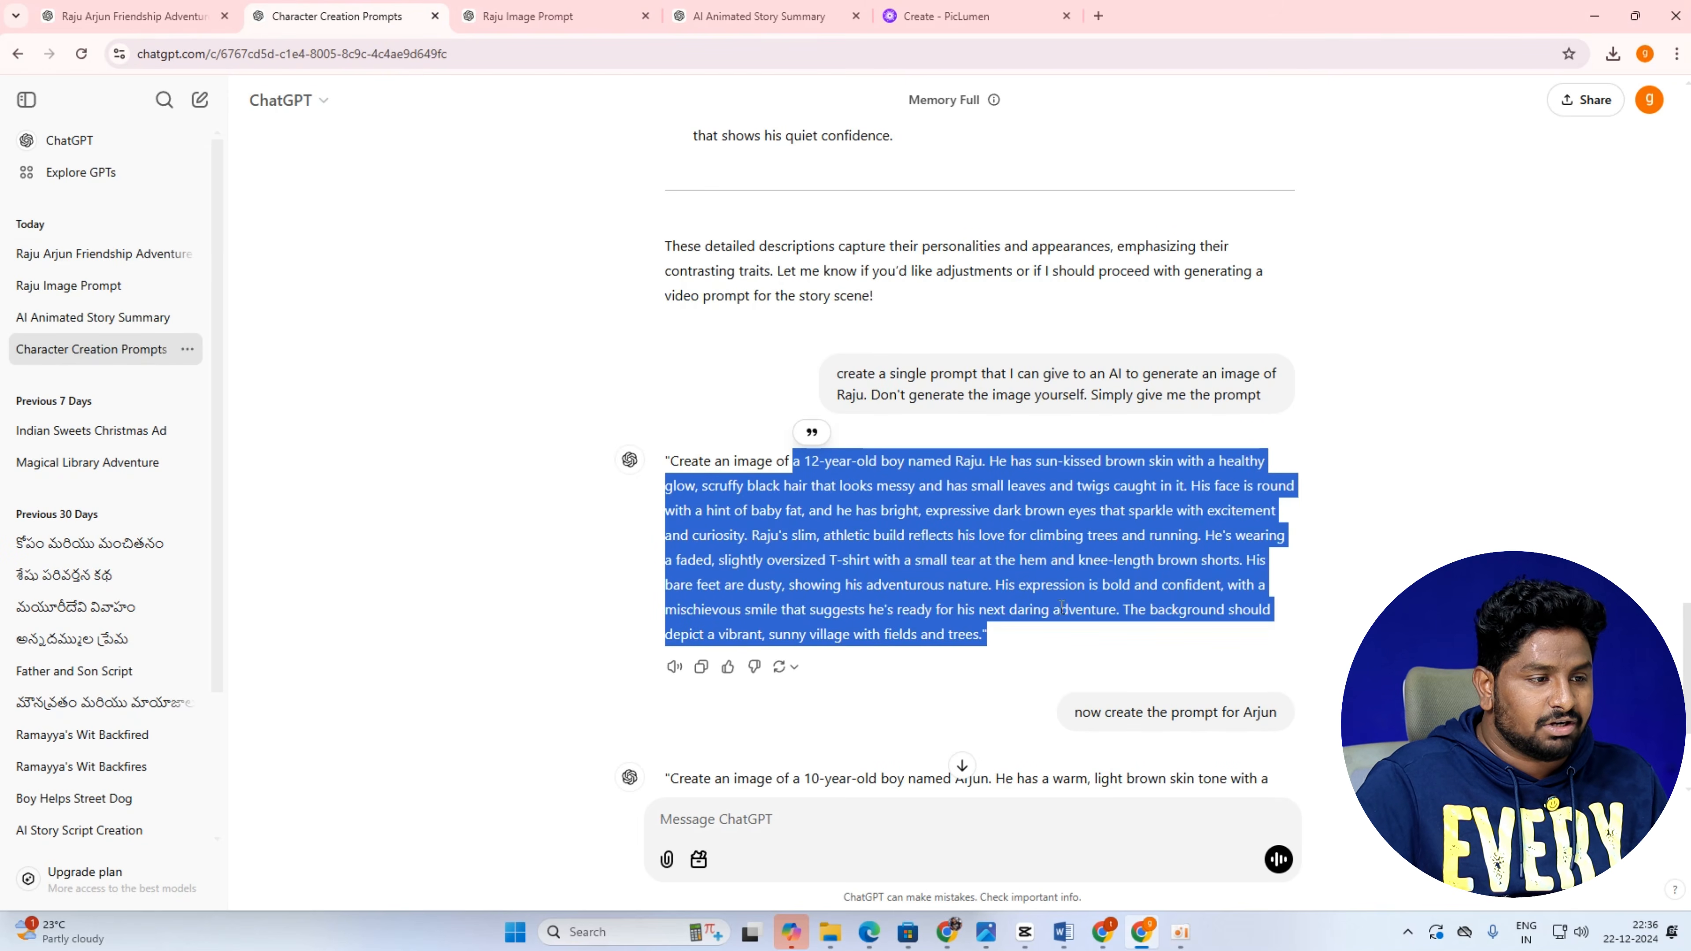
left_click(1102, 688)
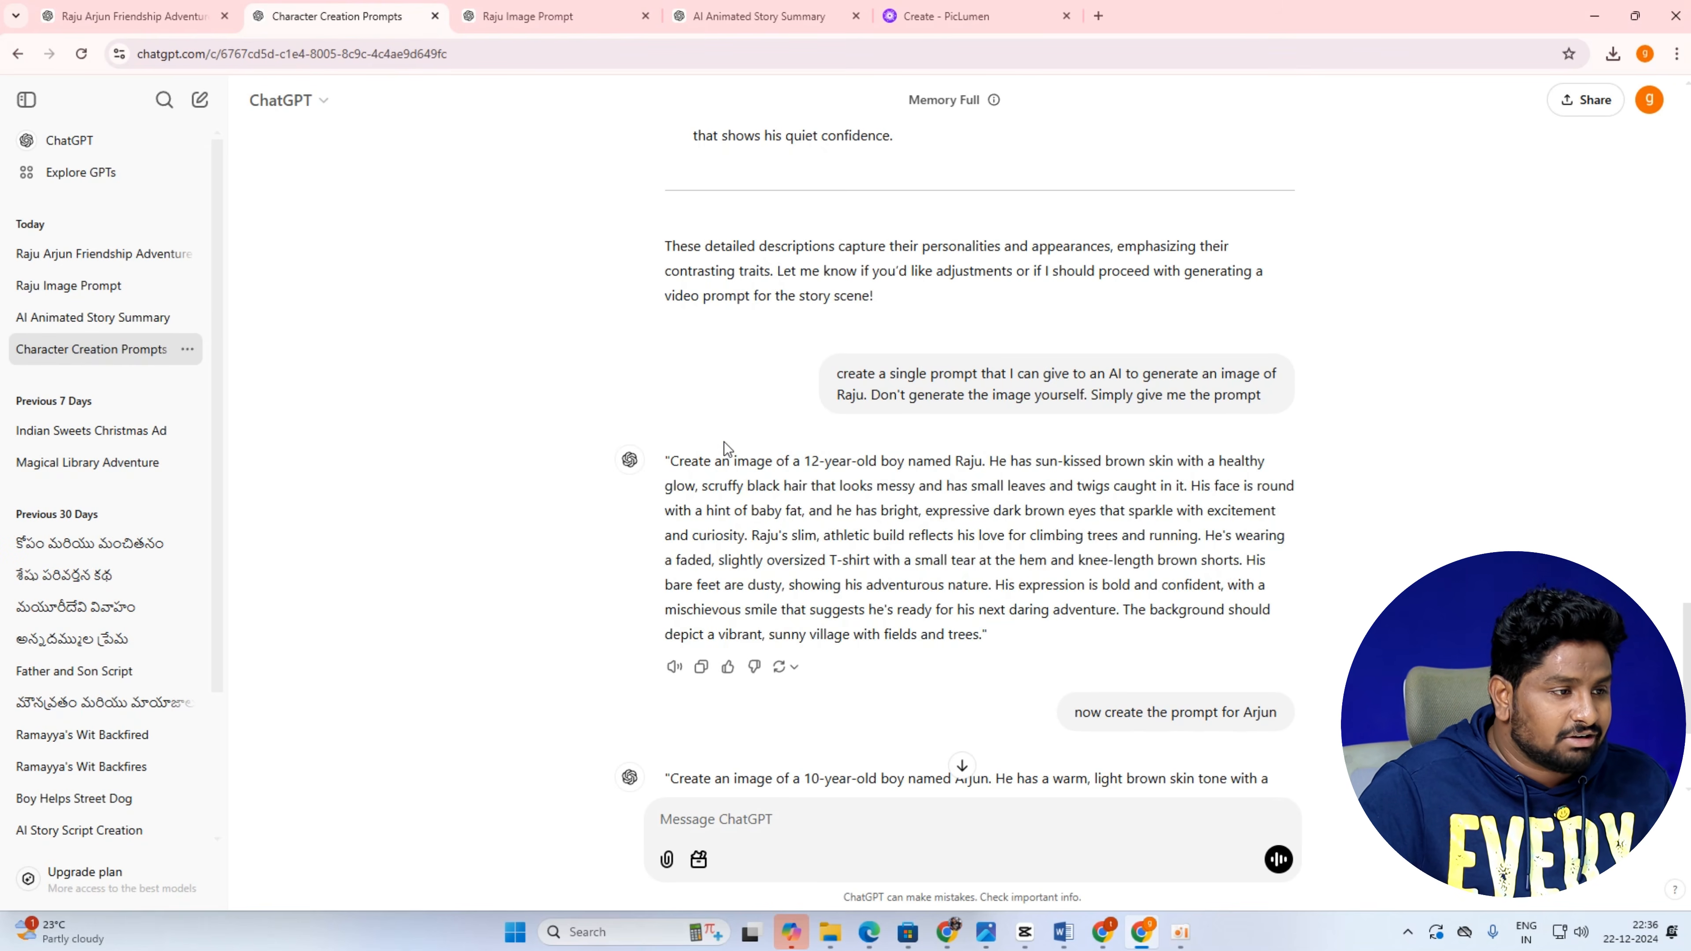
scroll(882, 443, "up", 1)
scroll(882, 443, "up", 1)
scroll(799, 360, "up", 1)
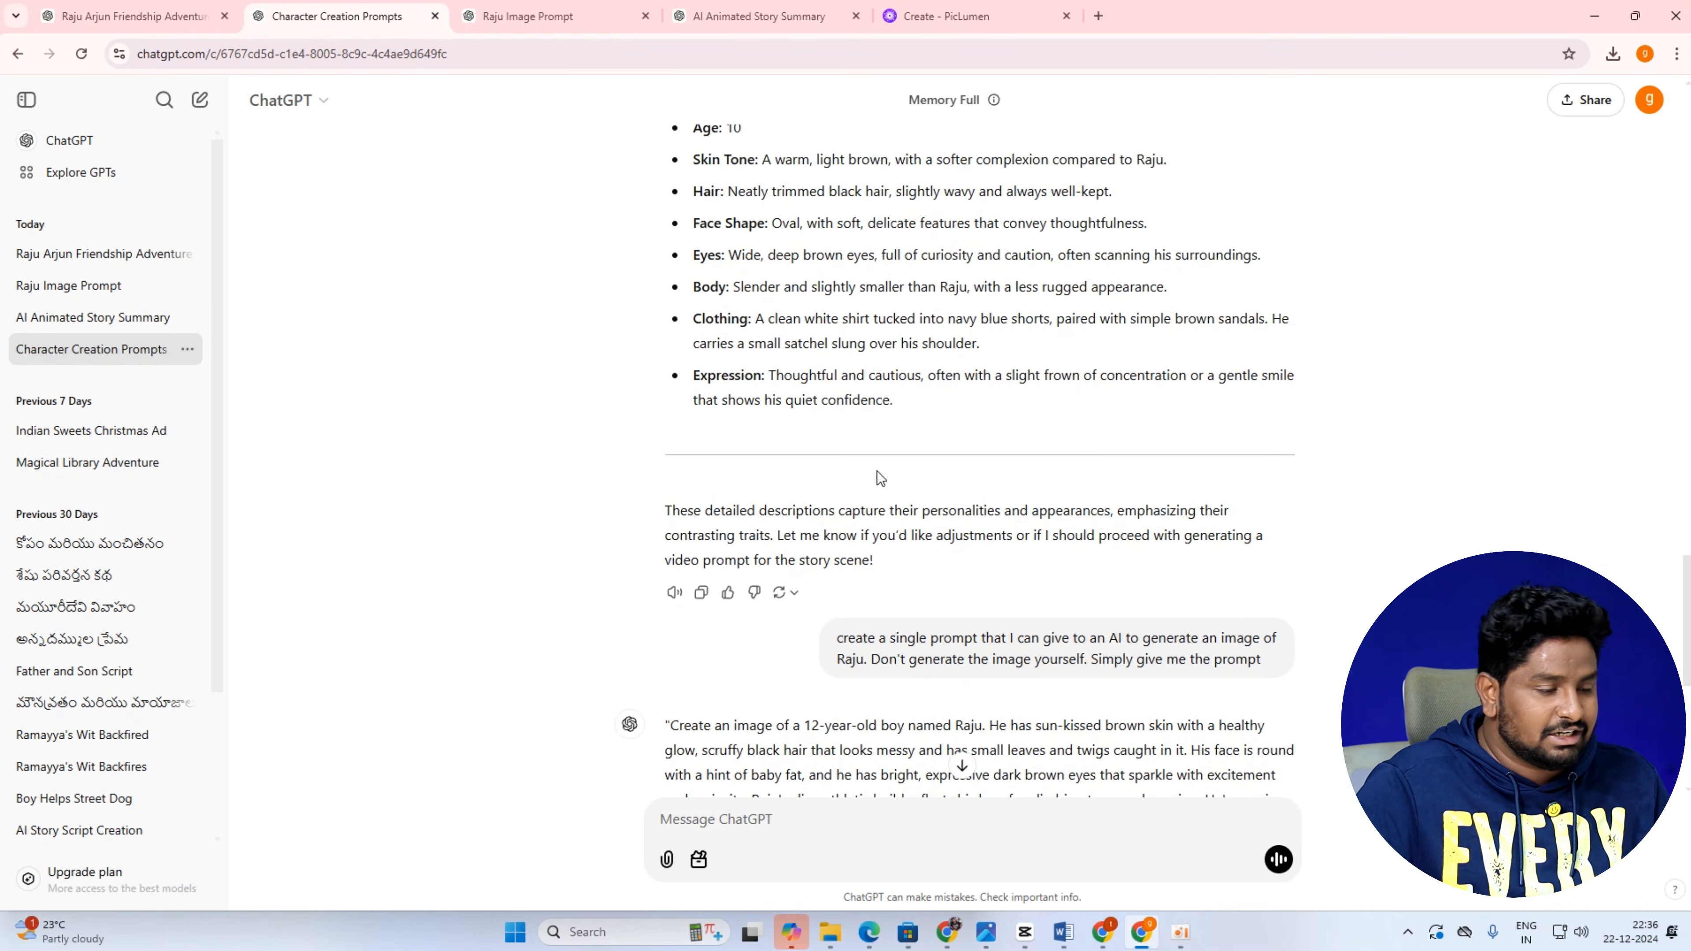
scroll(876, 480, "down", 4)
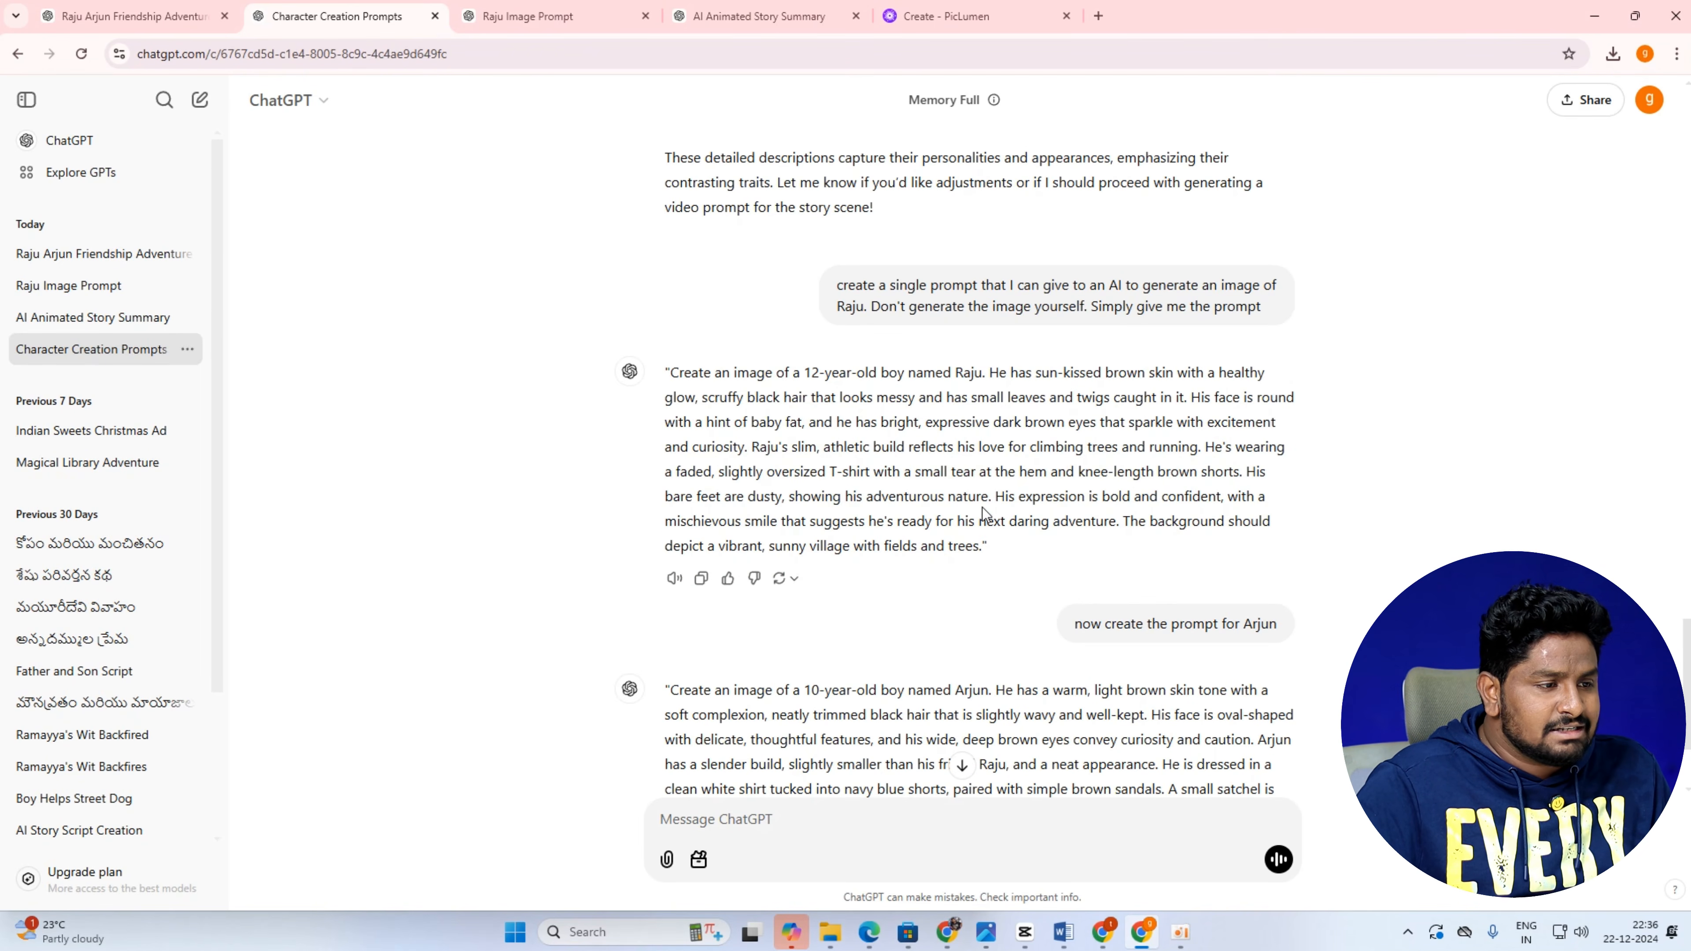
left_click_drag(996, 499, 1179, 556)
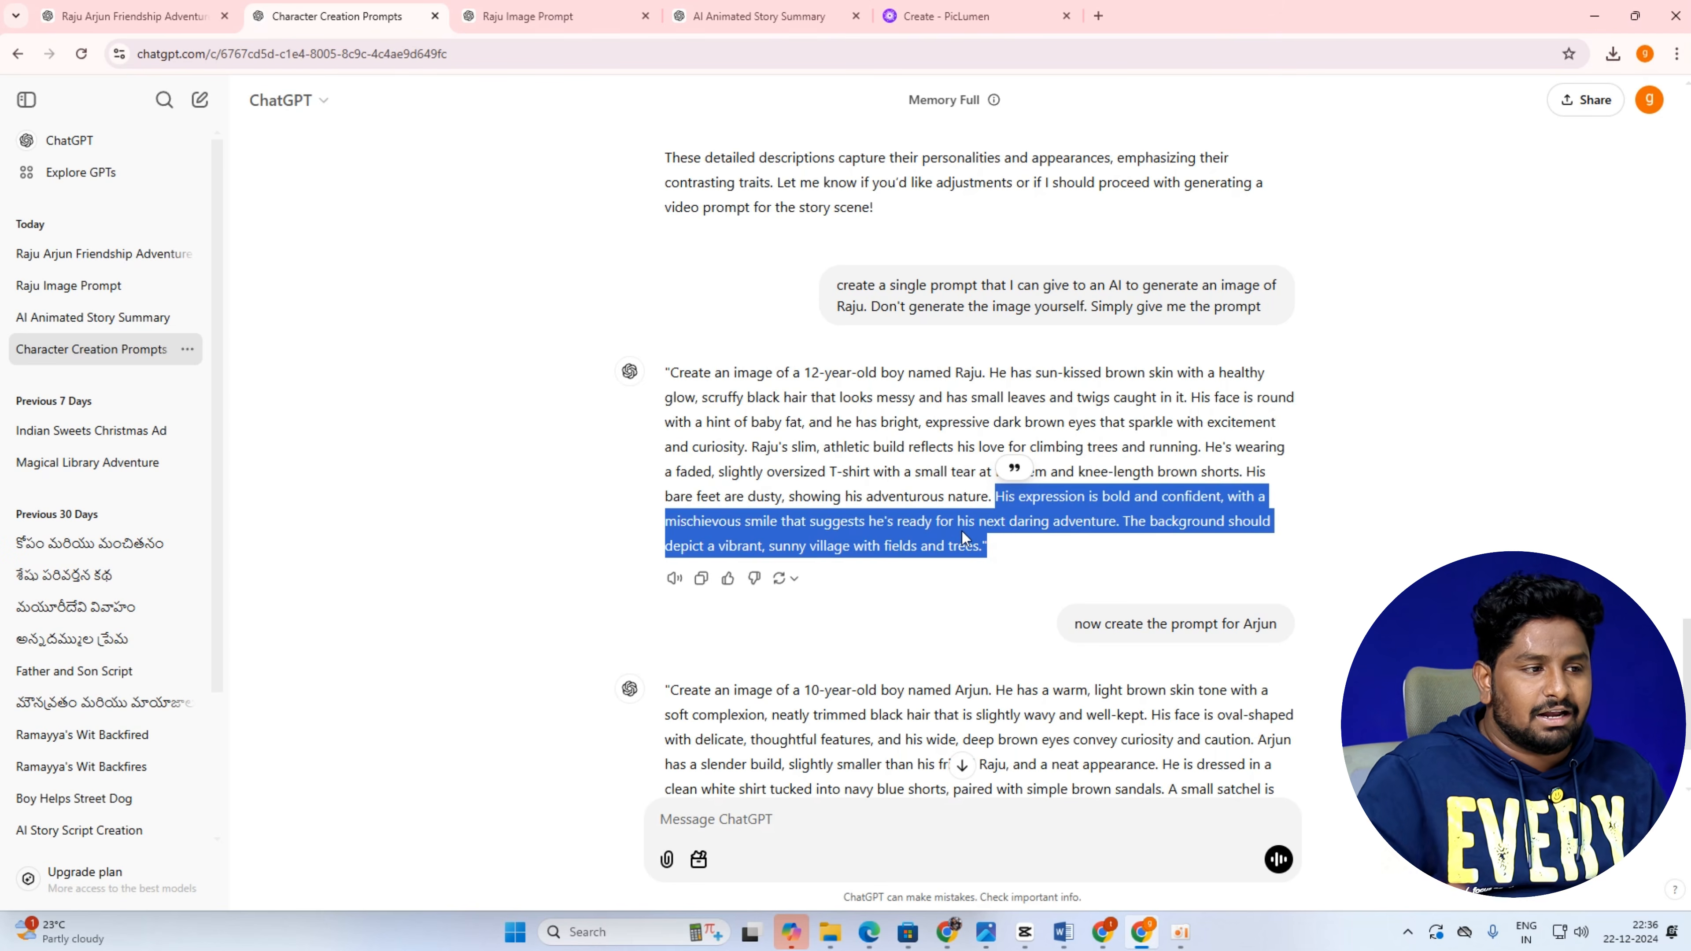
left_click(1022, 563)
left_click_drag(1019, 507, 1022, 549)
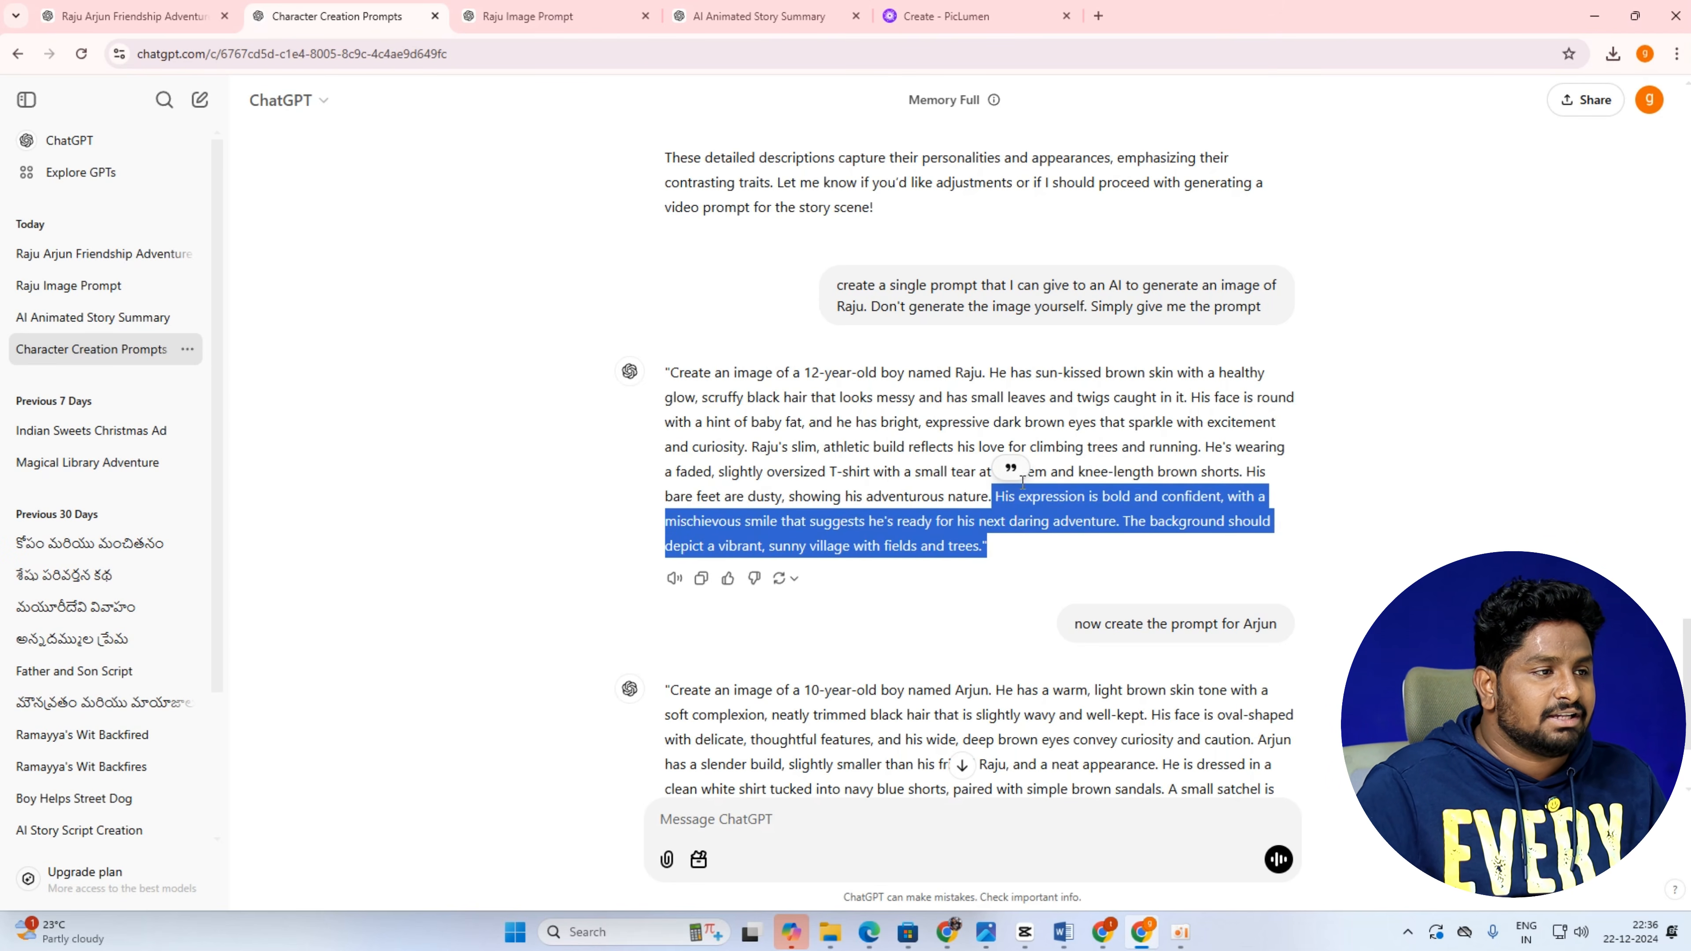
In the Raju Image Prompt chat, highlight "want only charector prompt" and "a 12-year-old boy named Raju", and examine the Arjun request.
left_click(544, 5)
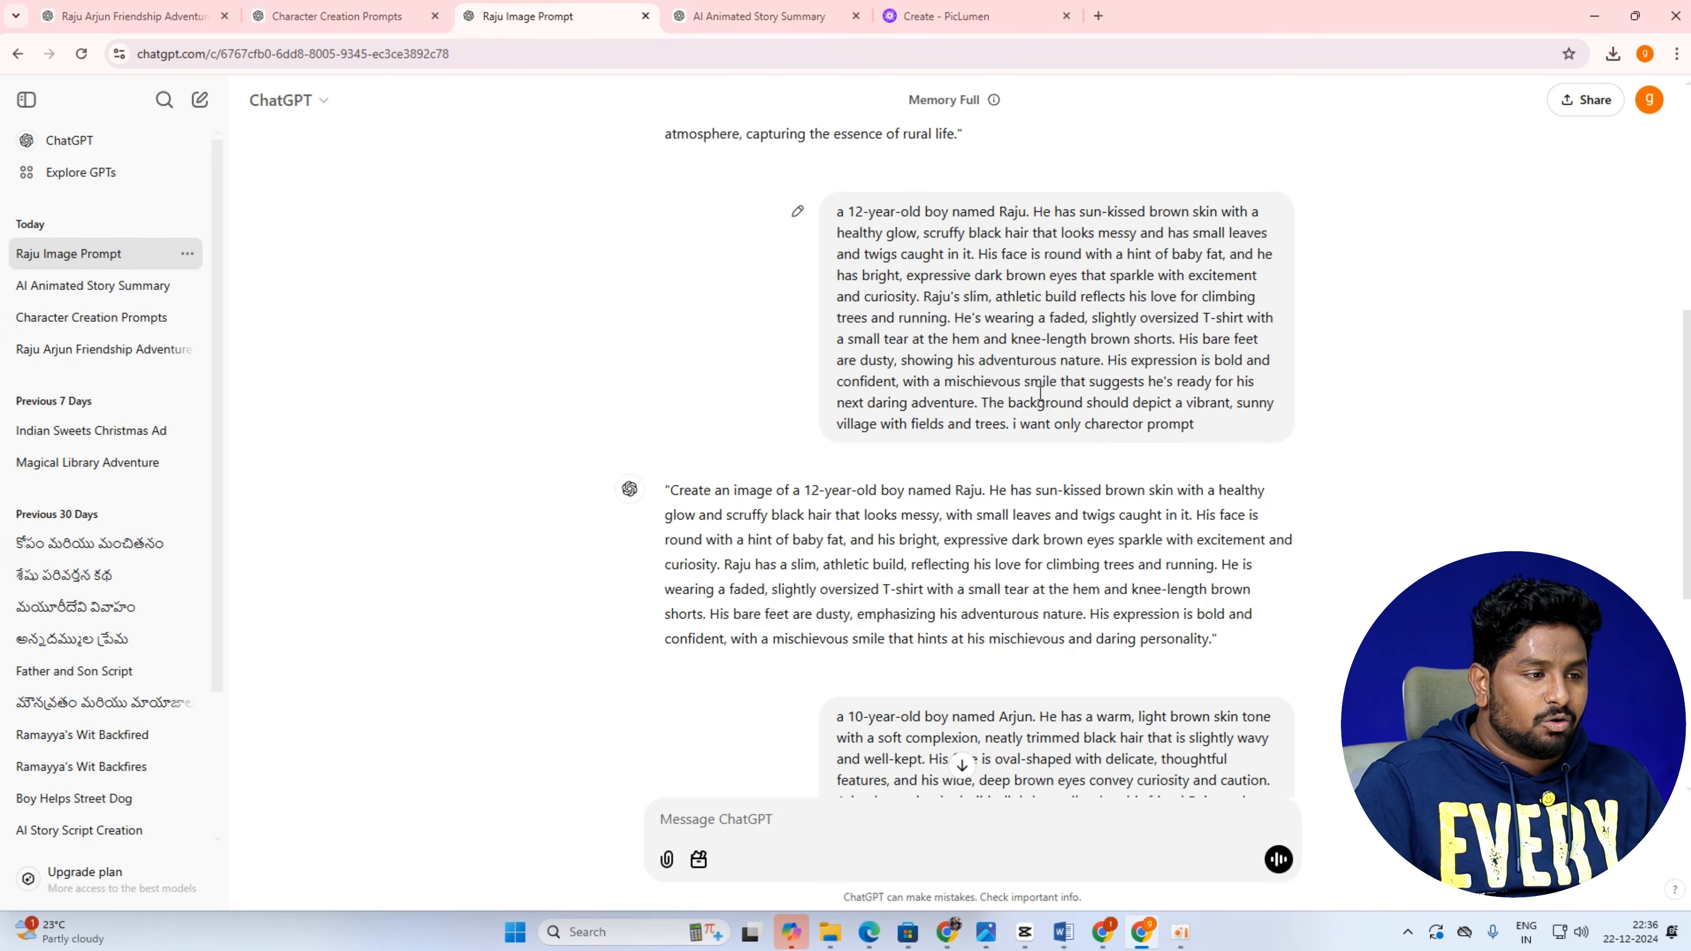
scroll(1017, 266, "down", 3)
left_click_drag(1017, 267, 1209, 267)
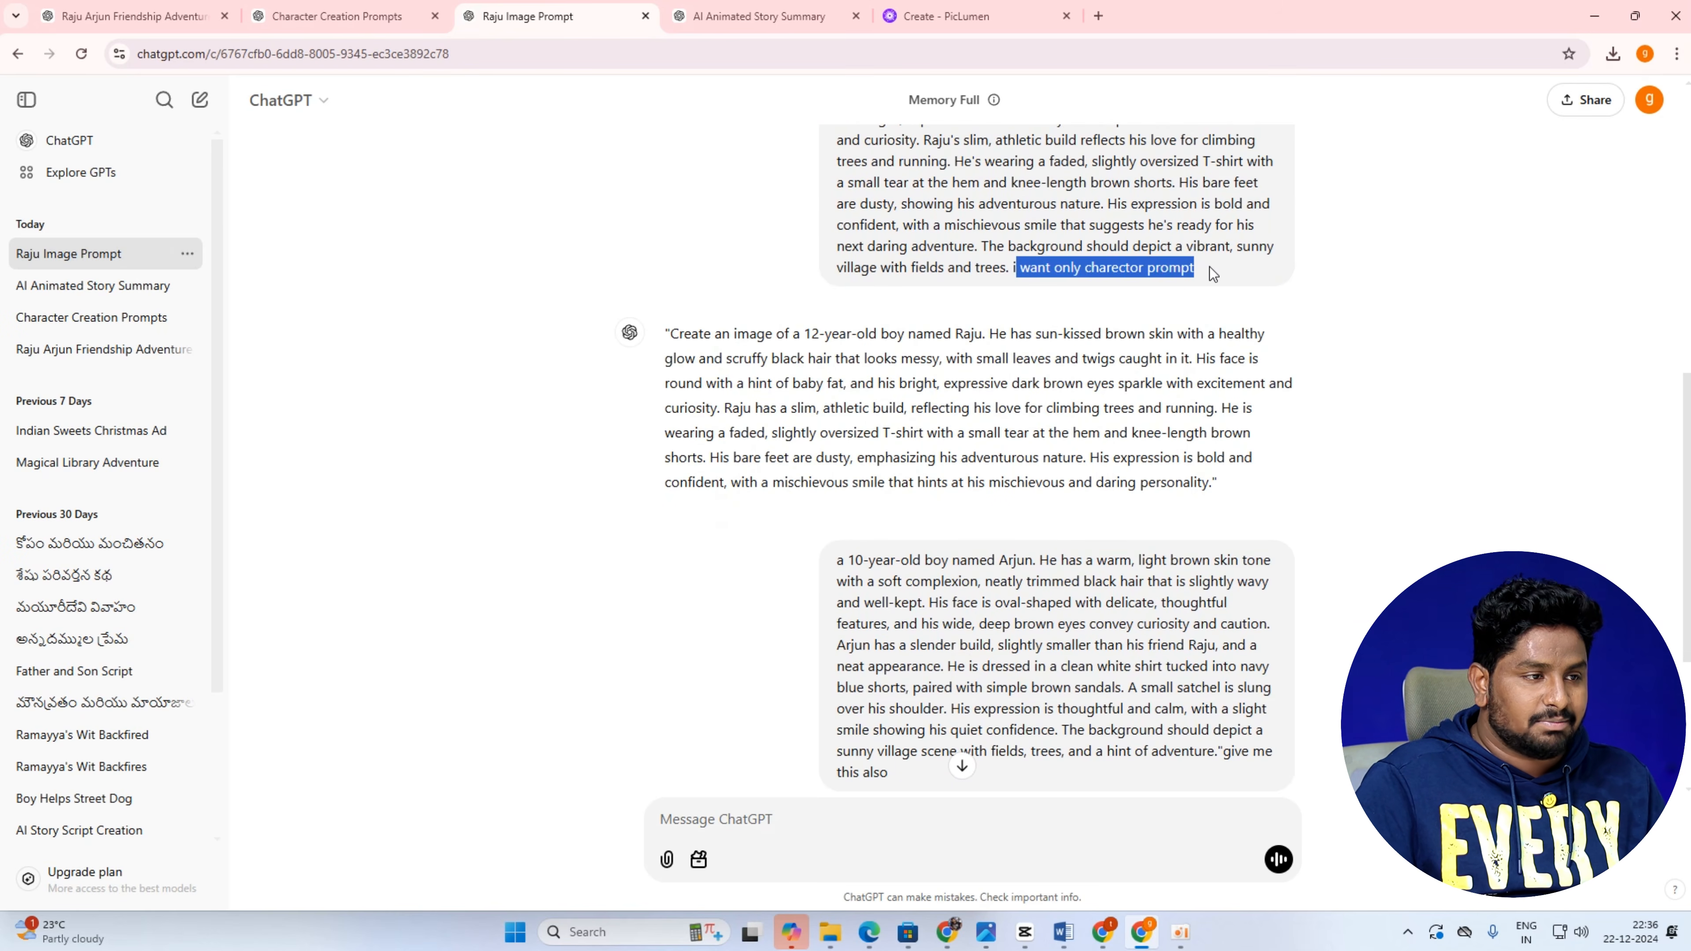
left_click(1209, 268)
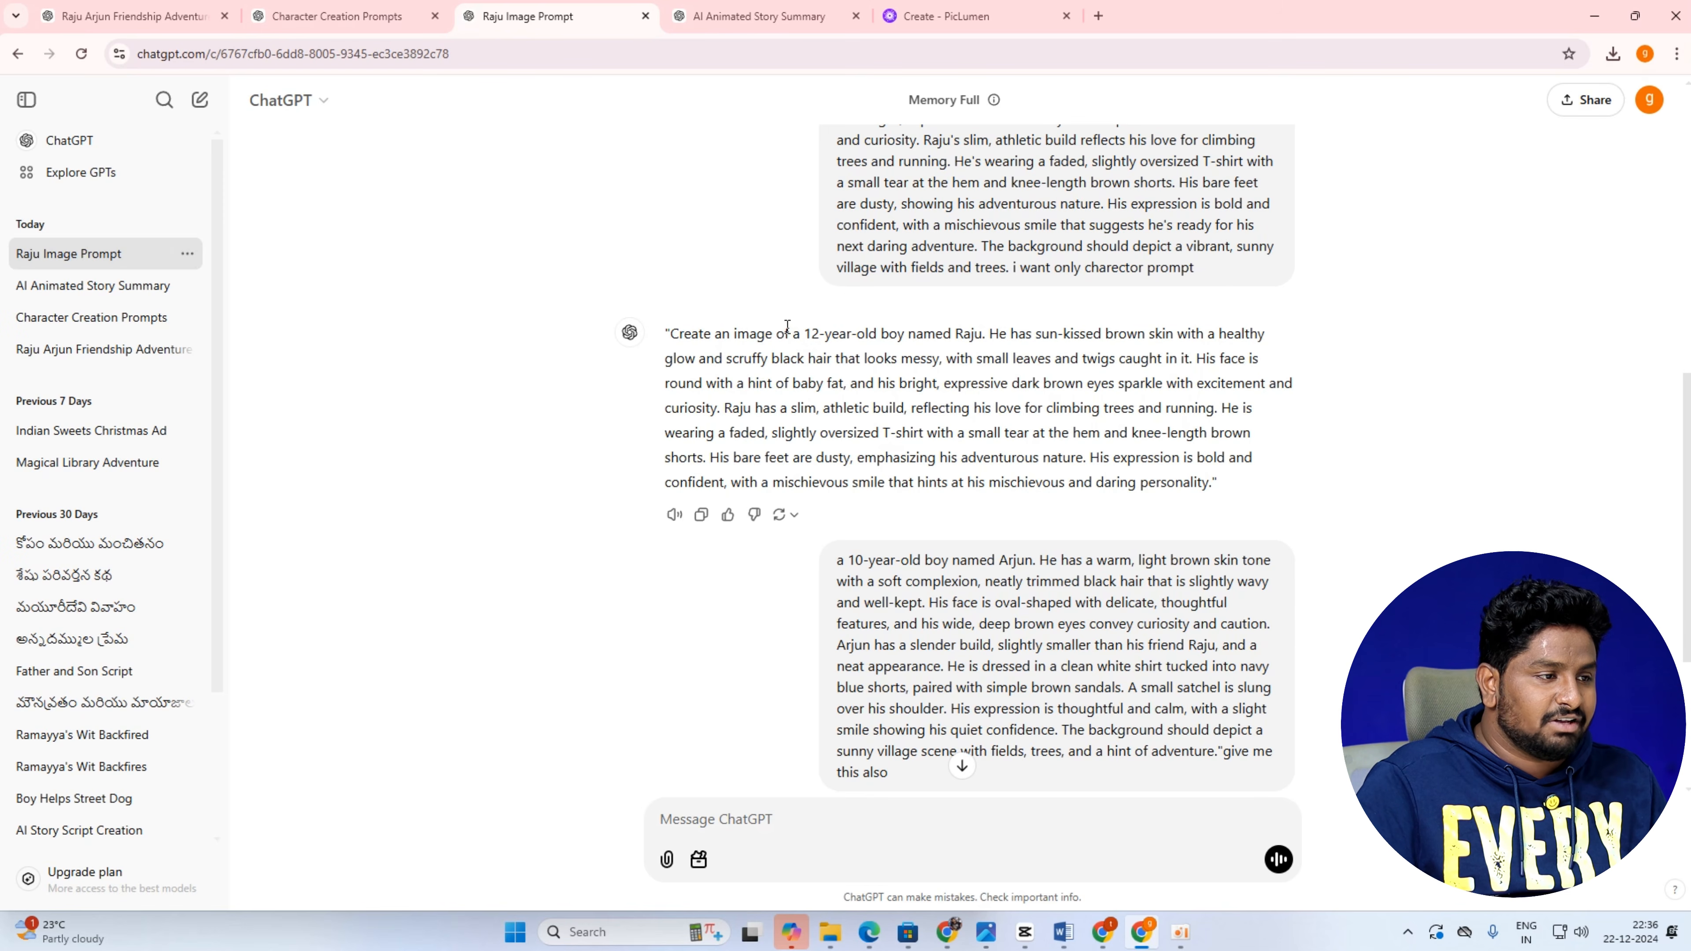
left_click_drag(799, 328, 994, 339)
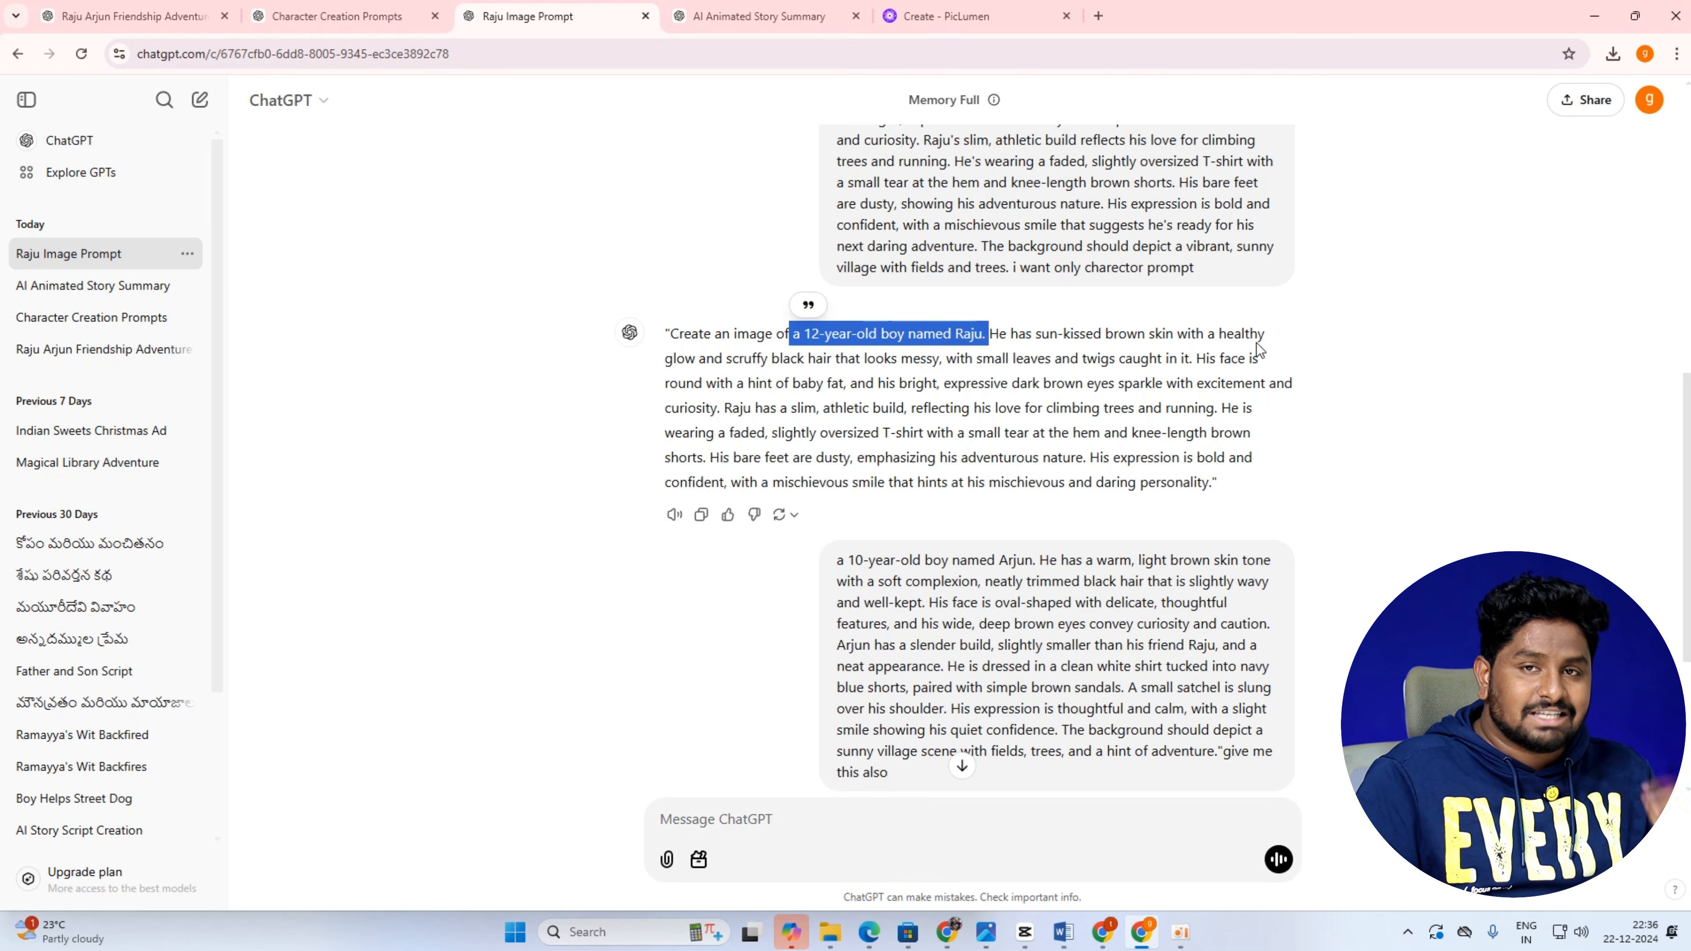
left_click(1180, 474)
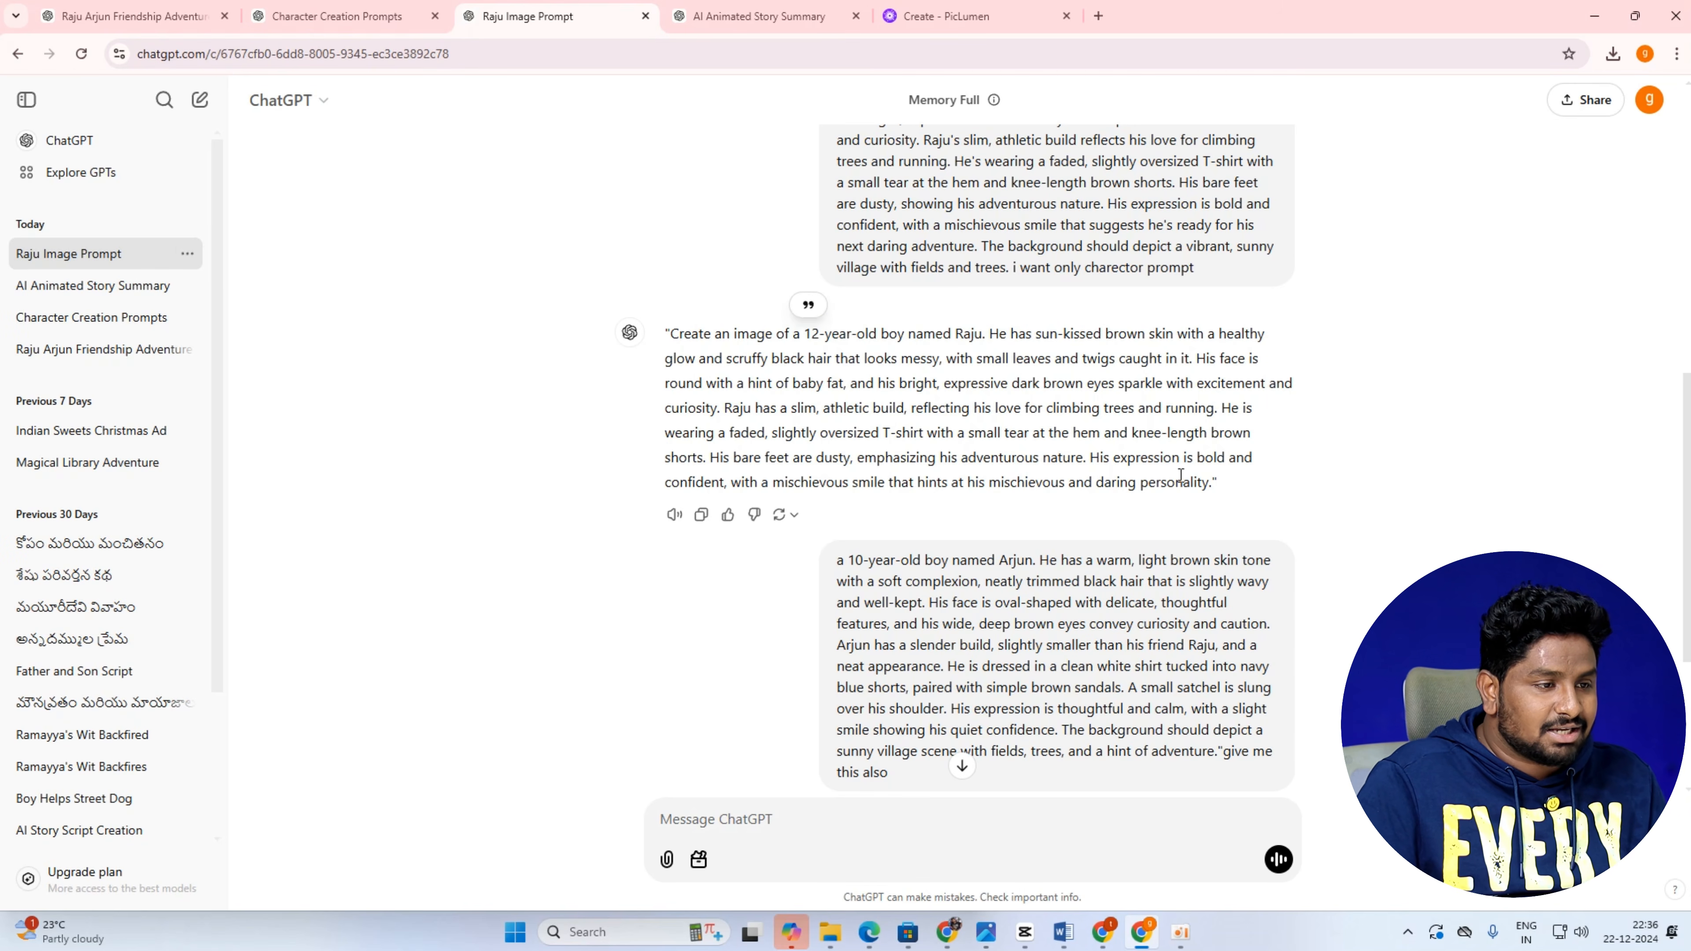
scroll(1121, 423, "down", 3)
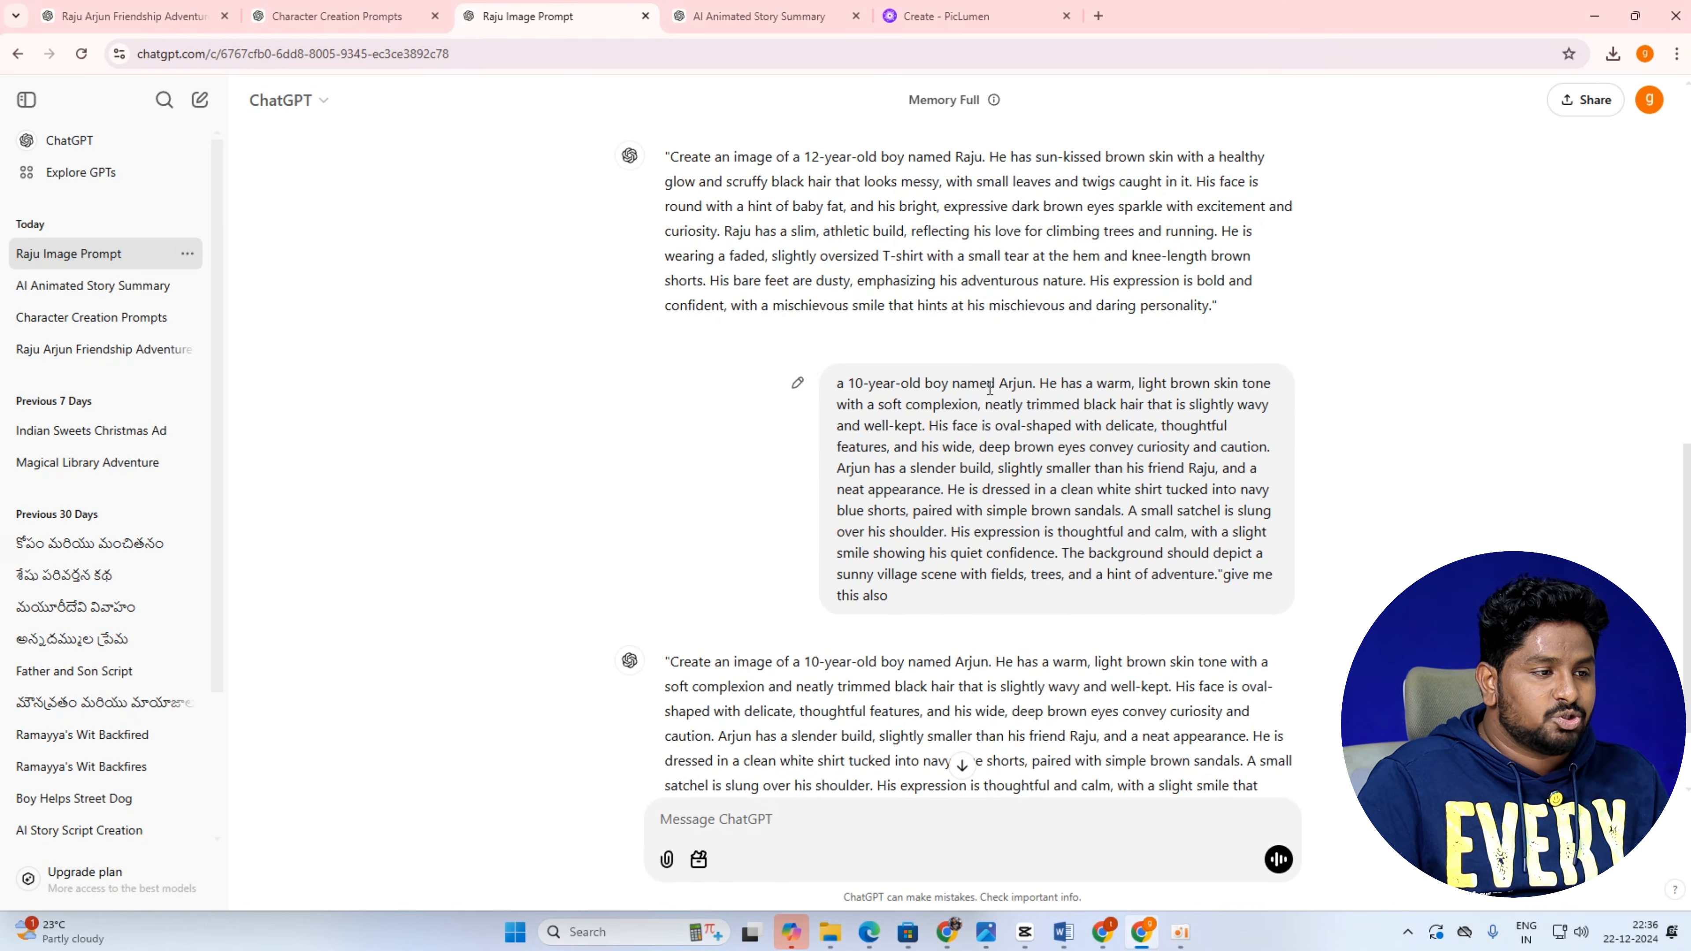
mouse_move(990, 388)
left_mouse_down()
mouse_move(1049, 387)
mouse_move(962, 385)
left_mouse_up()
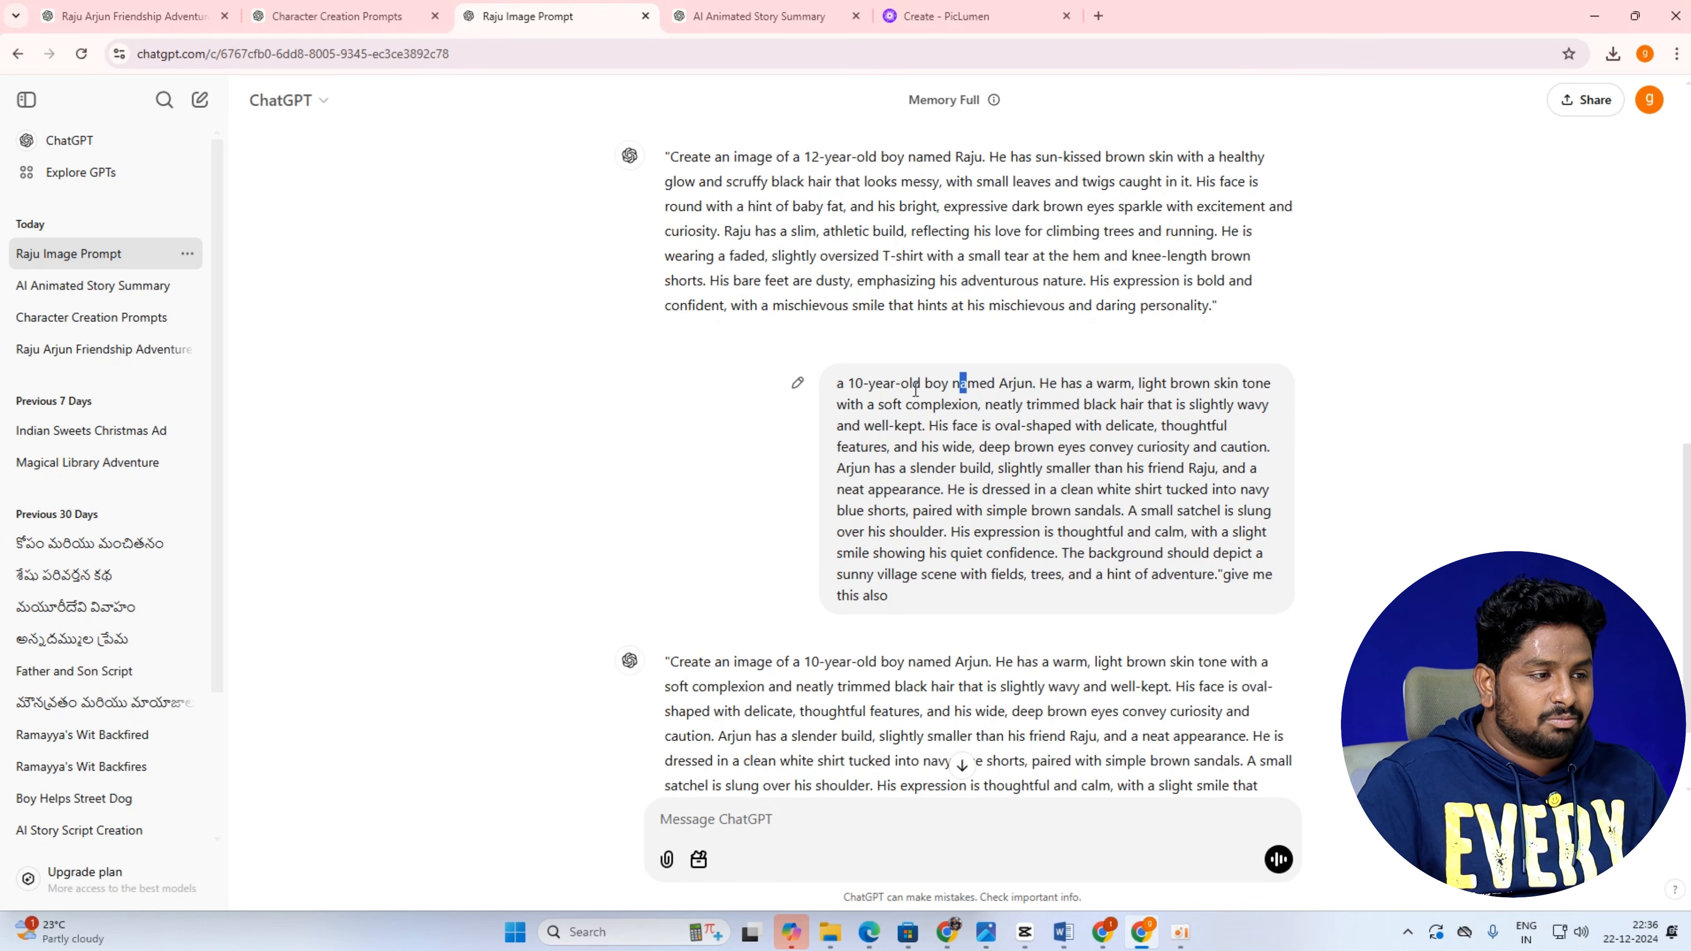
Copy Arjun's image prompt in Character Creation Prompts, from "a 10-year-old boy named Arjun" through its closing background sentence.
left_click(419, 10)
scroll(730, 511, "down", 3)
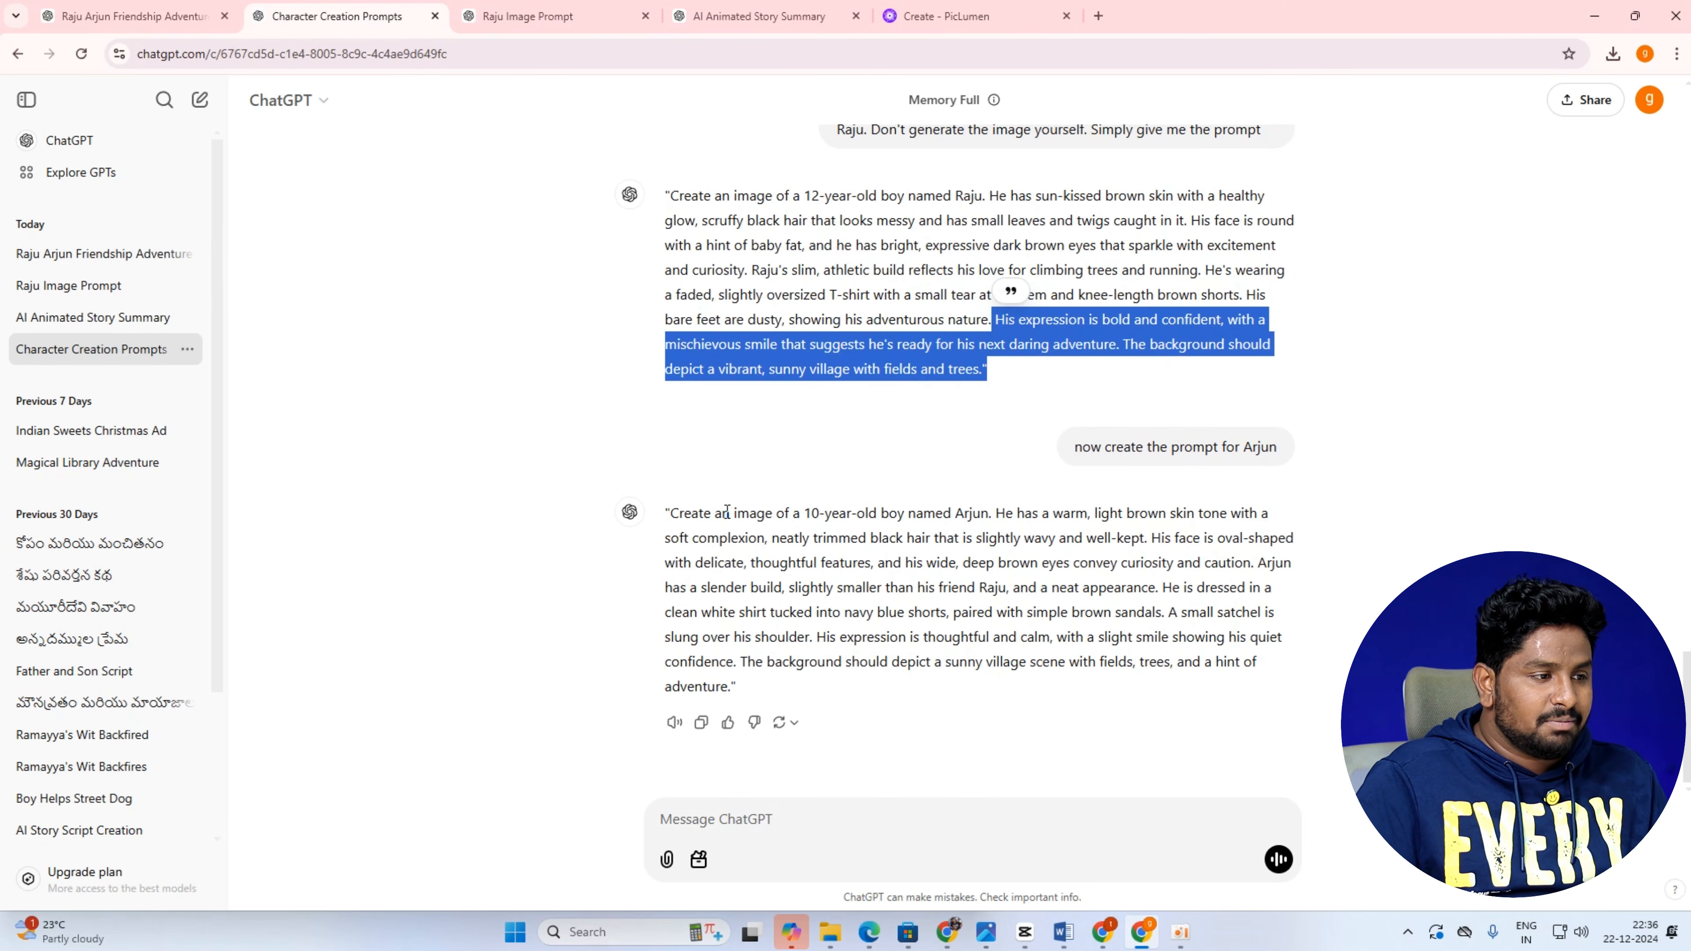
left_click_drag(794, 513, 904, 692)
right_click(904, 612)
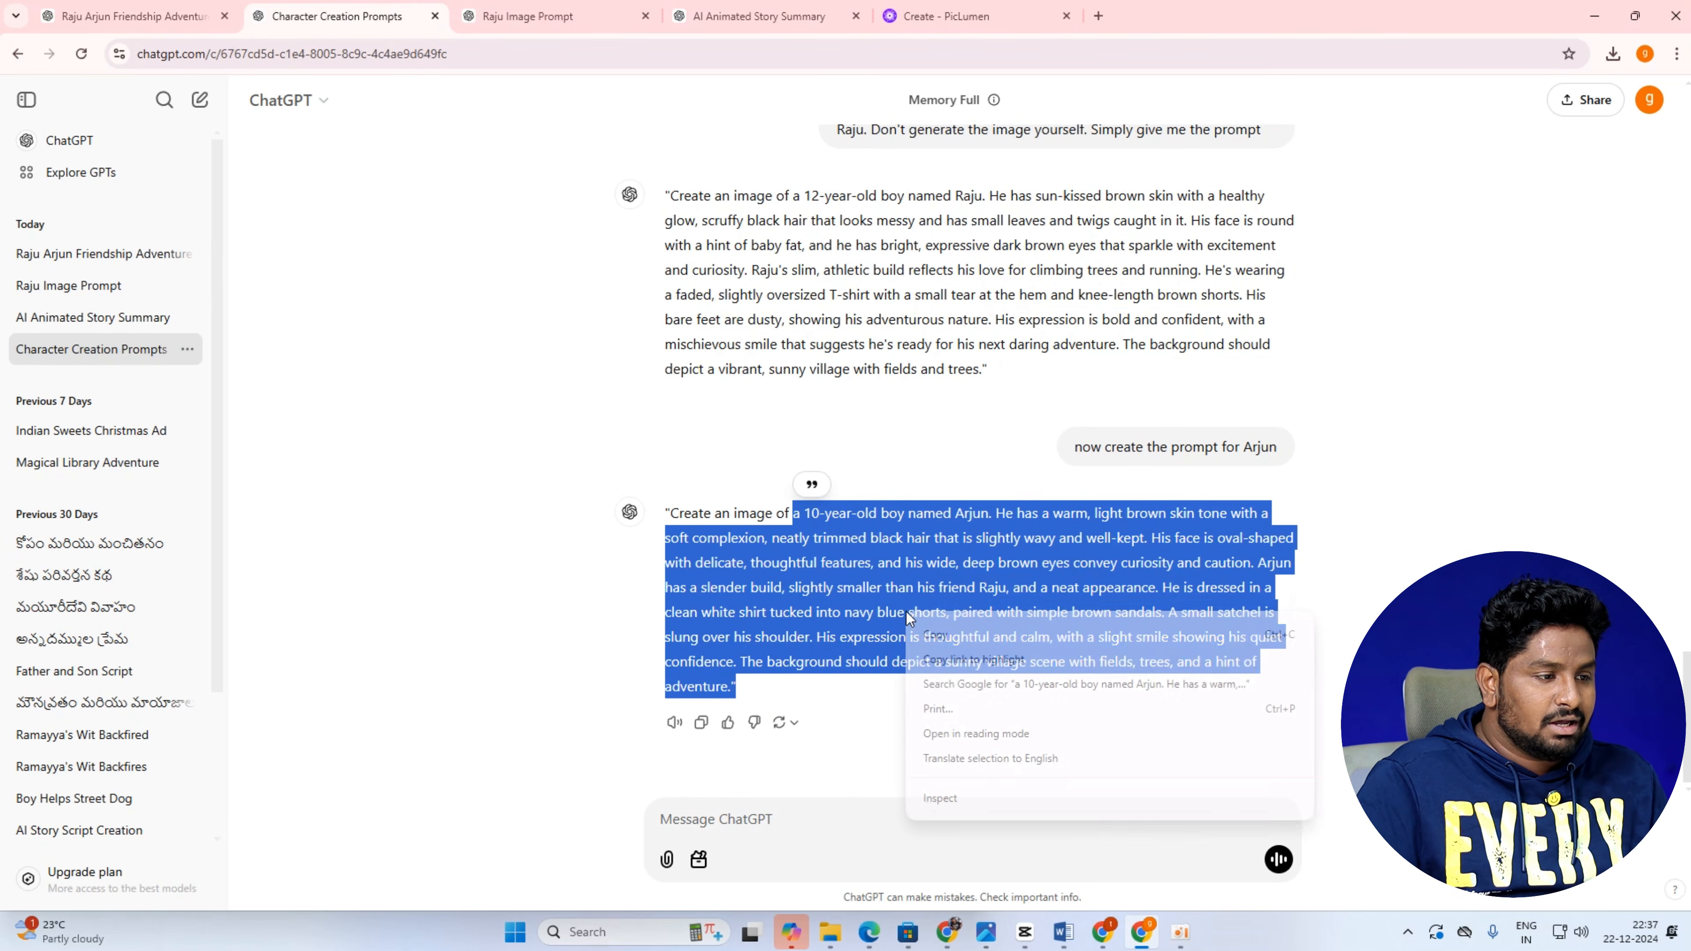
left_click(934, 642)
In the Raju Image Prompt chat, examine the pasted Arjun request ending "give me this also" and highlight the character description in ChatGPT's reply.
left_click(526, 16)
left_click(842, 401)
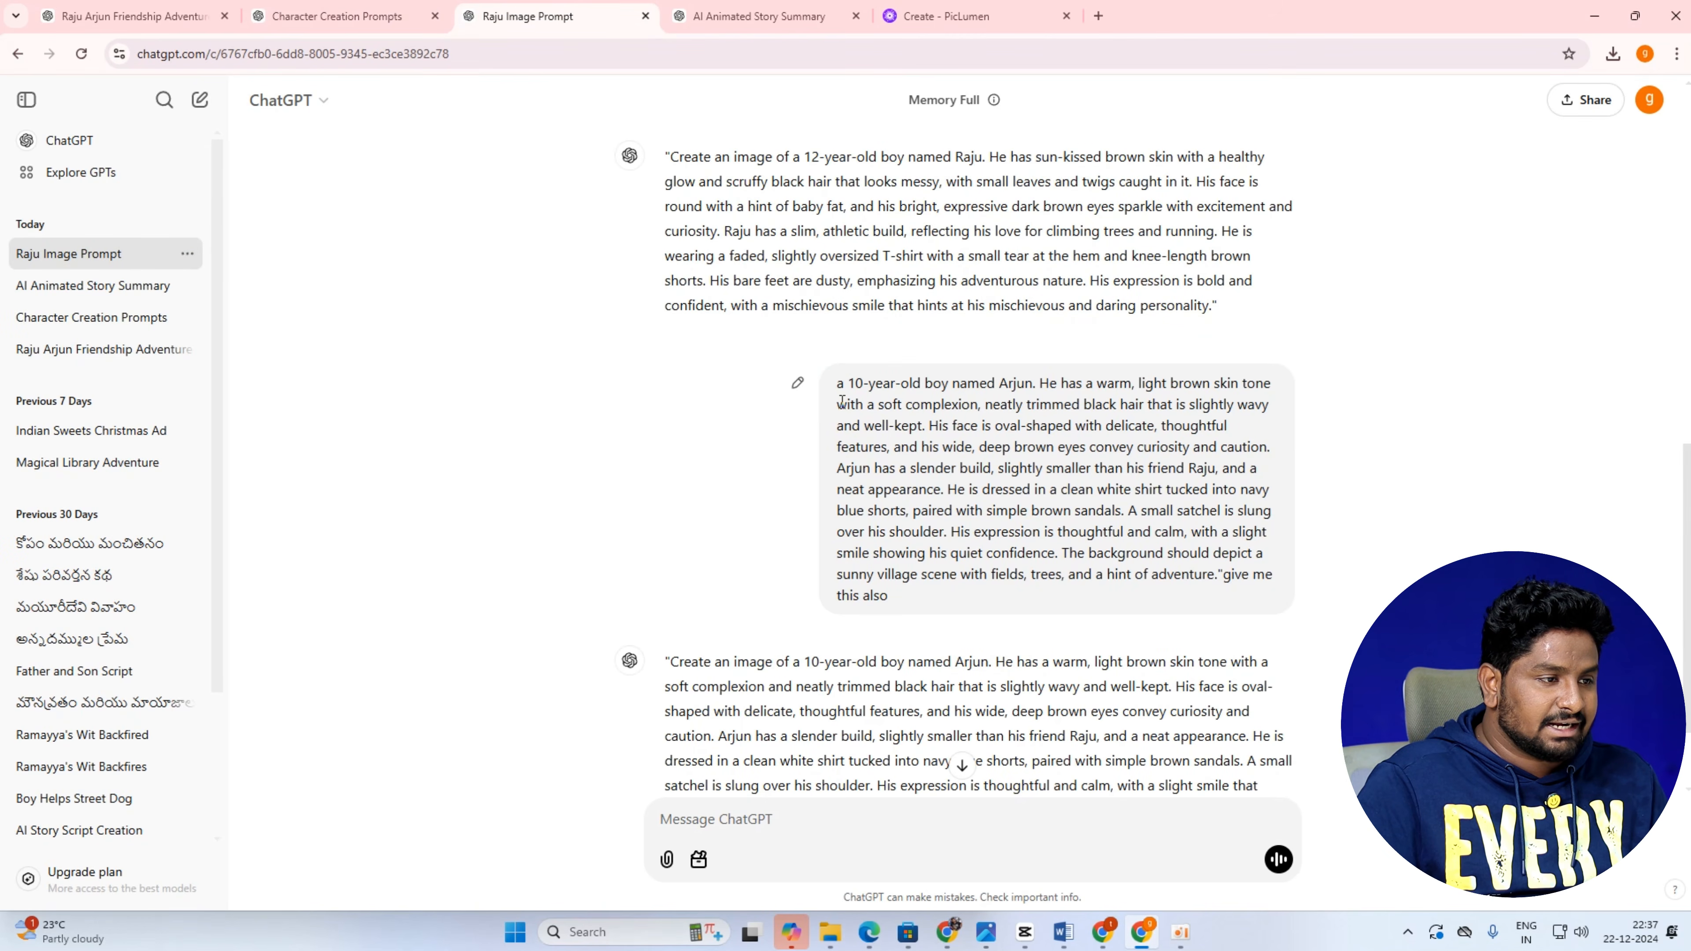
left_click_drag(845, 385, 1174, 403)
left_click(1146, 562)
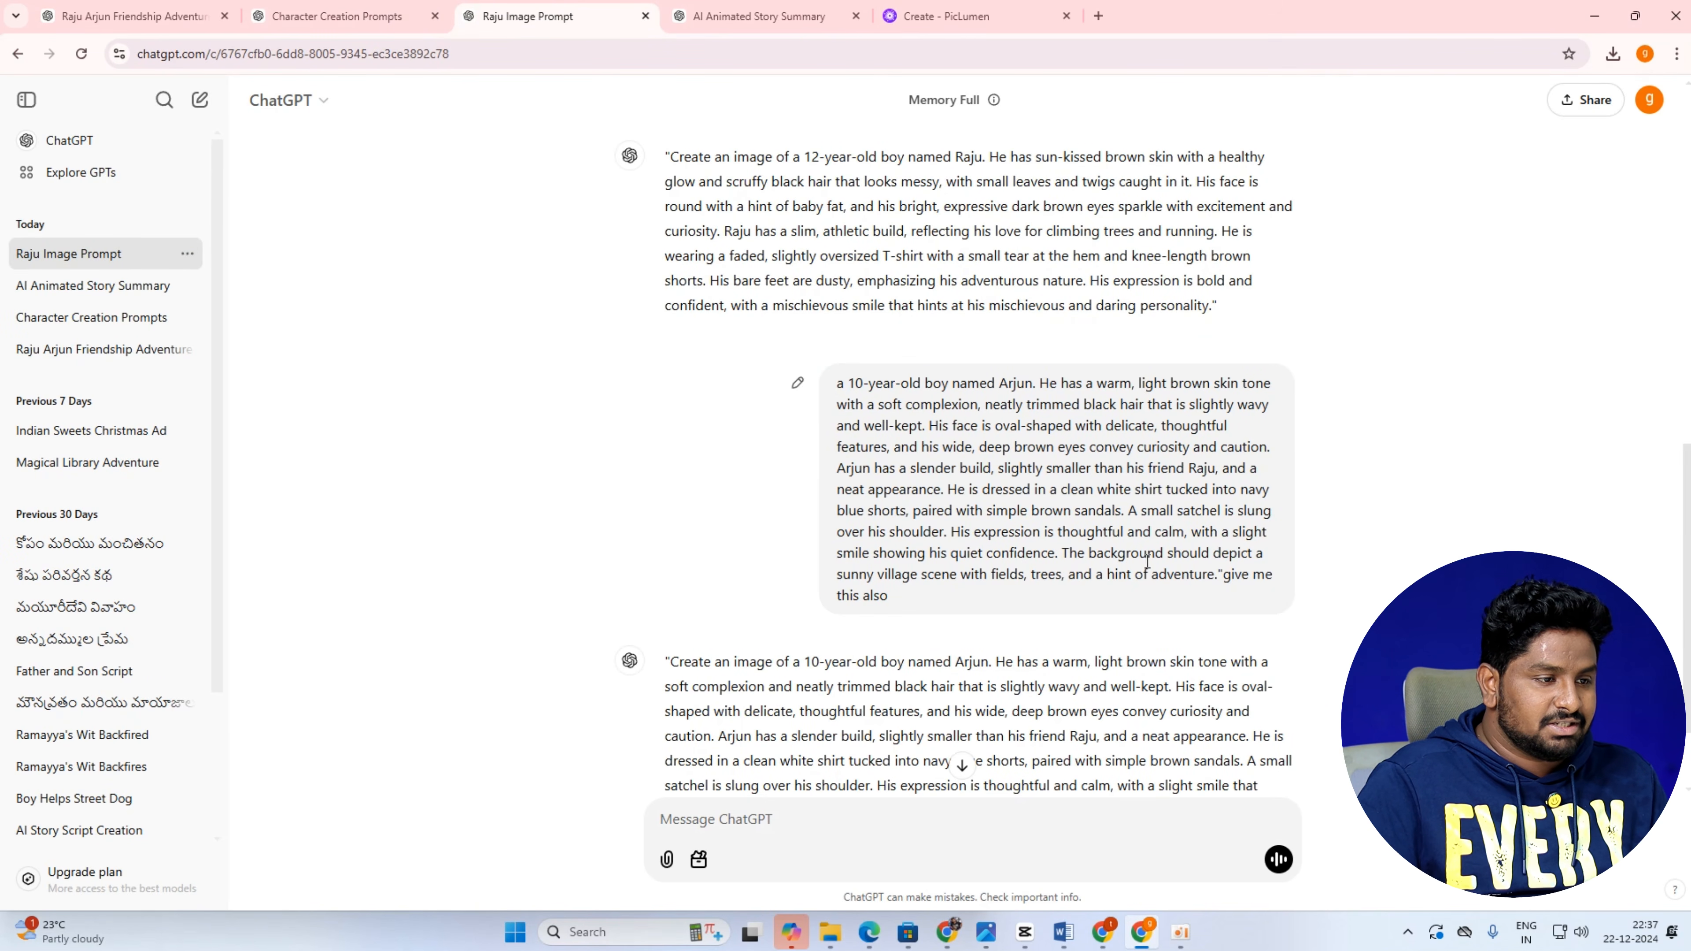
scroll(965, 599, "down", 1)
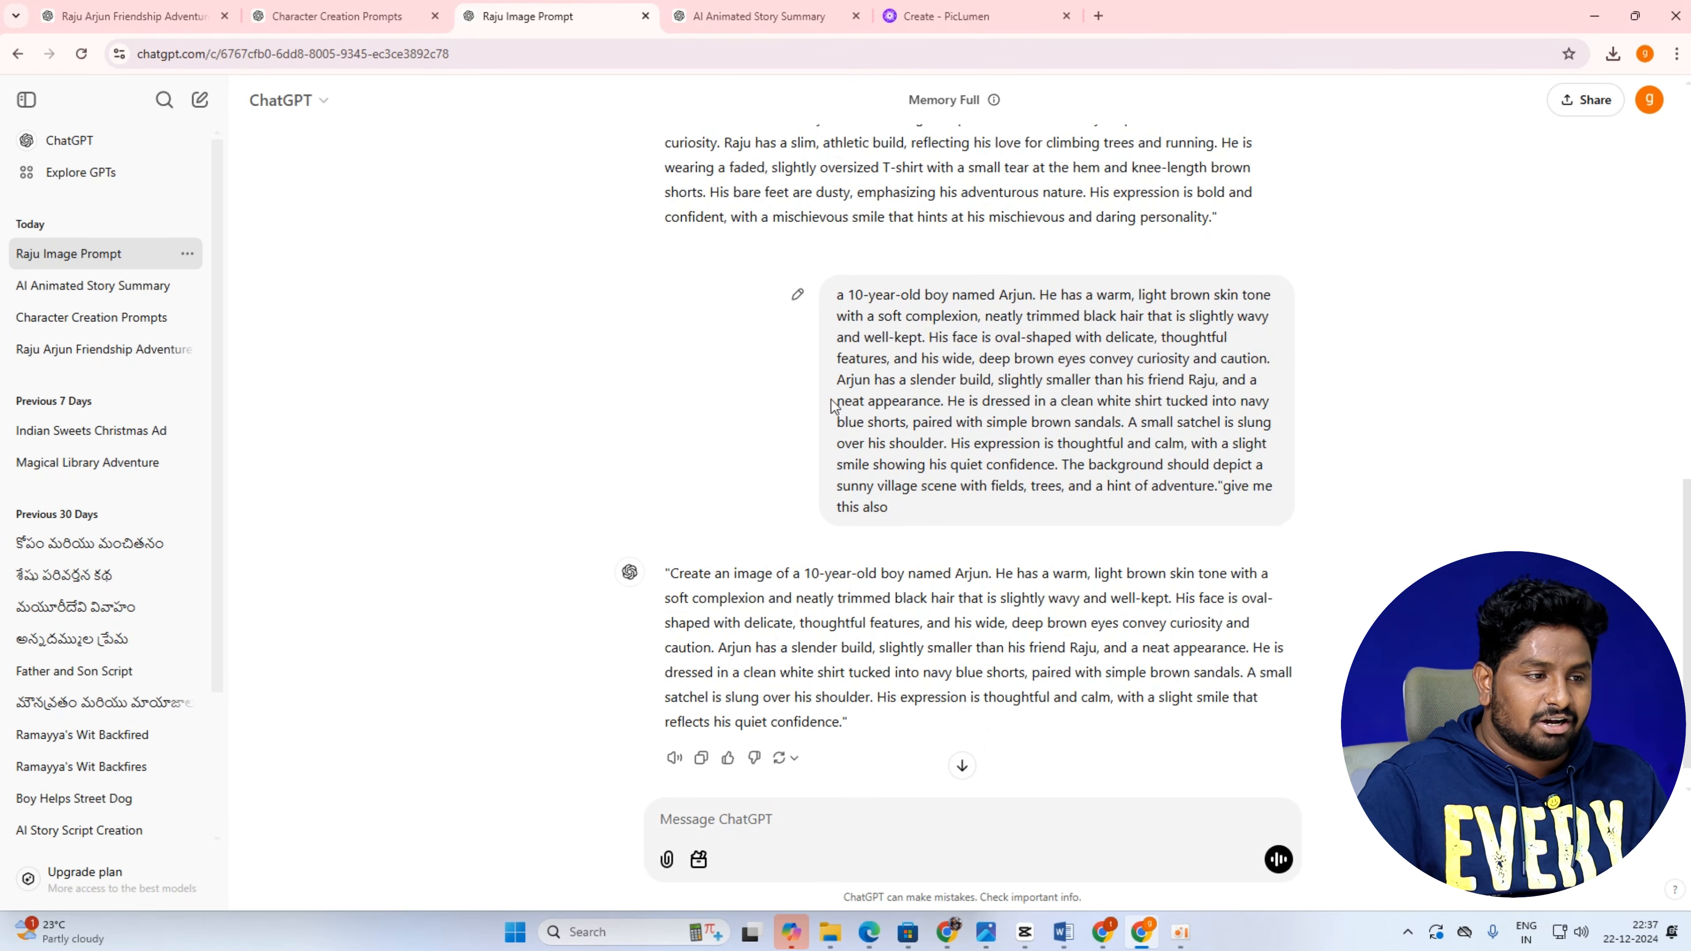
scroll(928, 457, "down", 1)
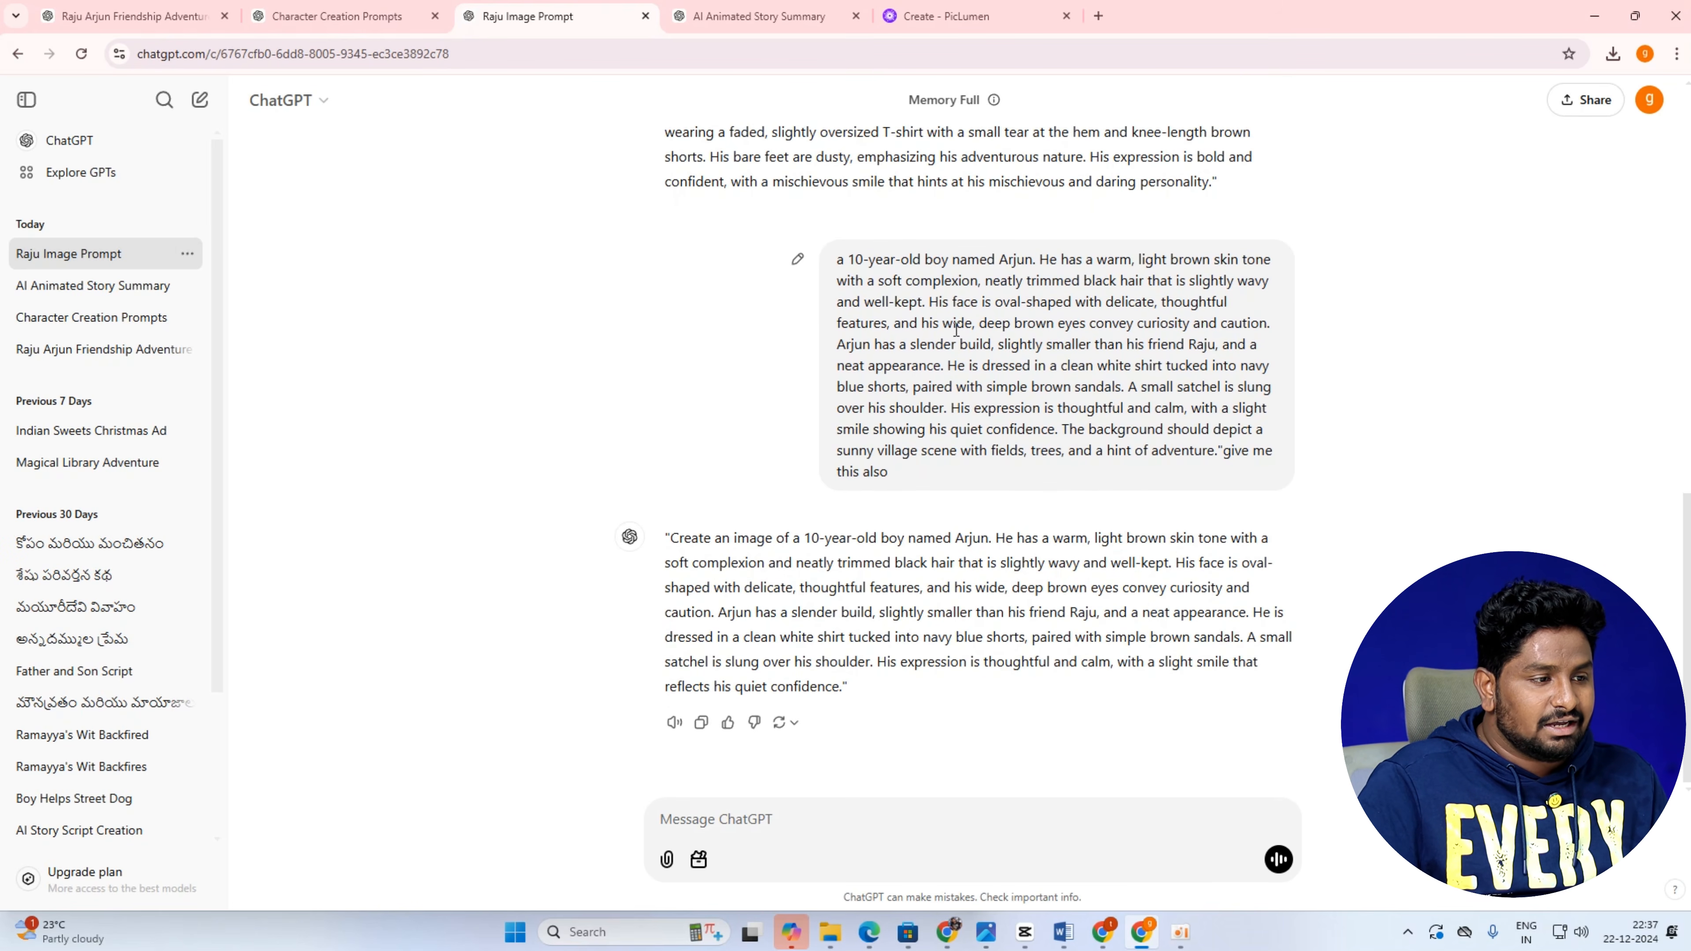
left_click_drag(732, 538, 872, 662)
left_click(892, 622)
Compare the character-only Raju and Arjun replies, highlighting the expression sentence that ends Arjun's prompt.
scroll(996, 524, "up", 2)
scroll(995, 524, "up", 1)
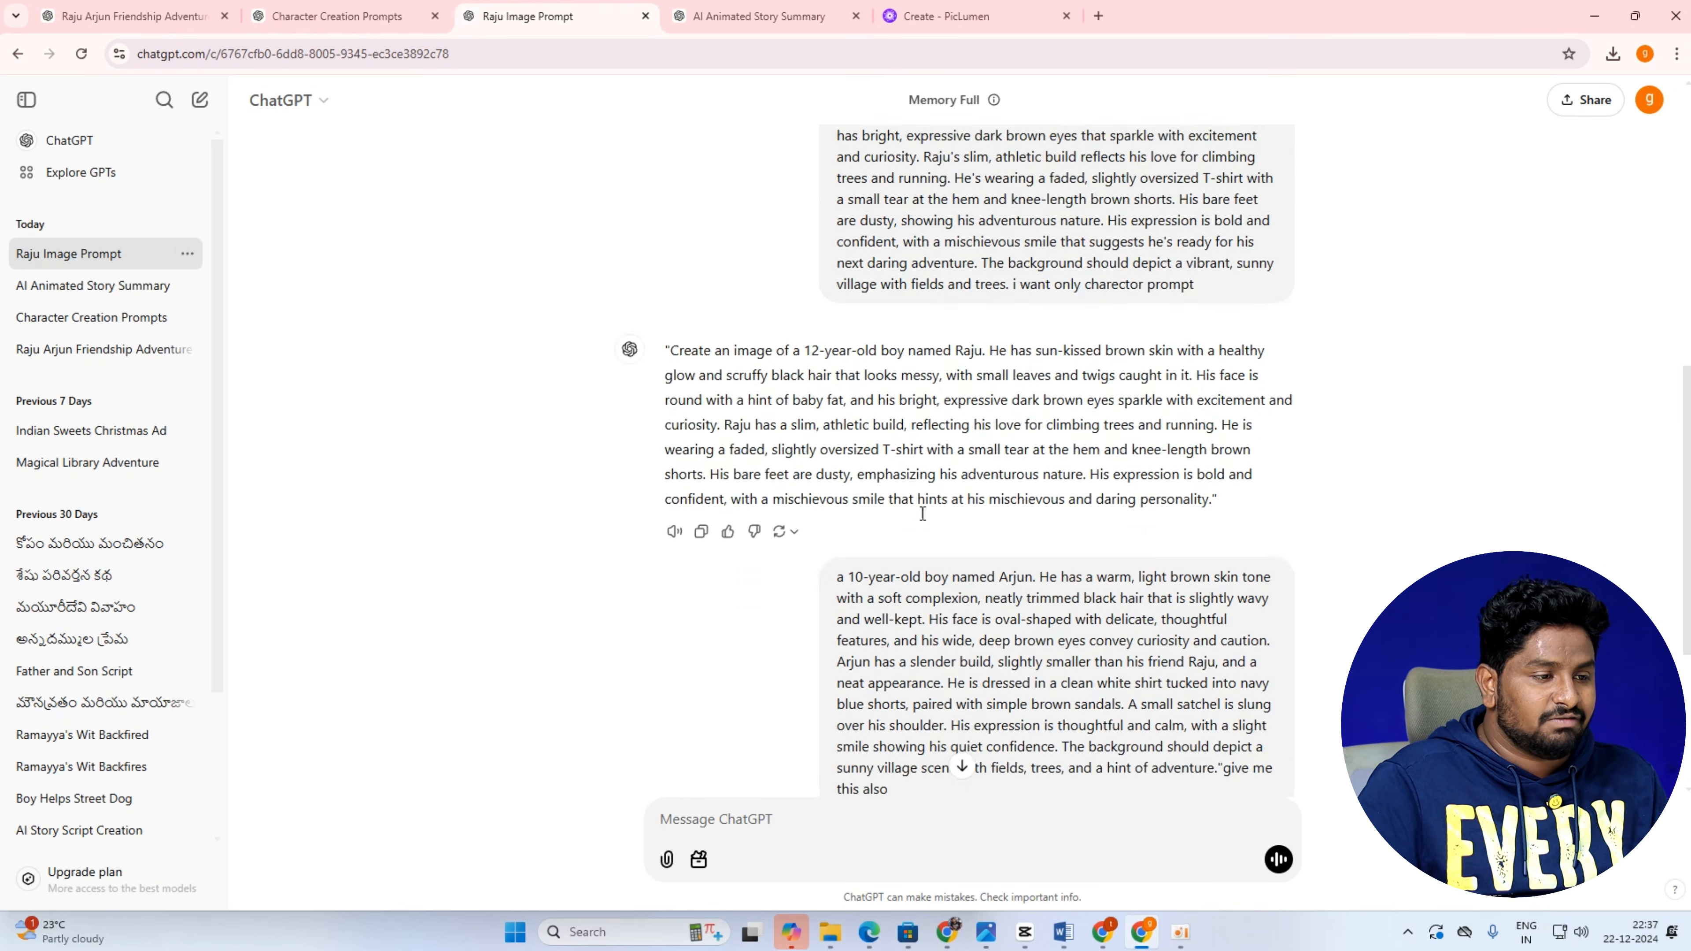
scroll(992, 513, "down", 3)
left_click_drag(888, 664, 1238, 687)
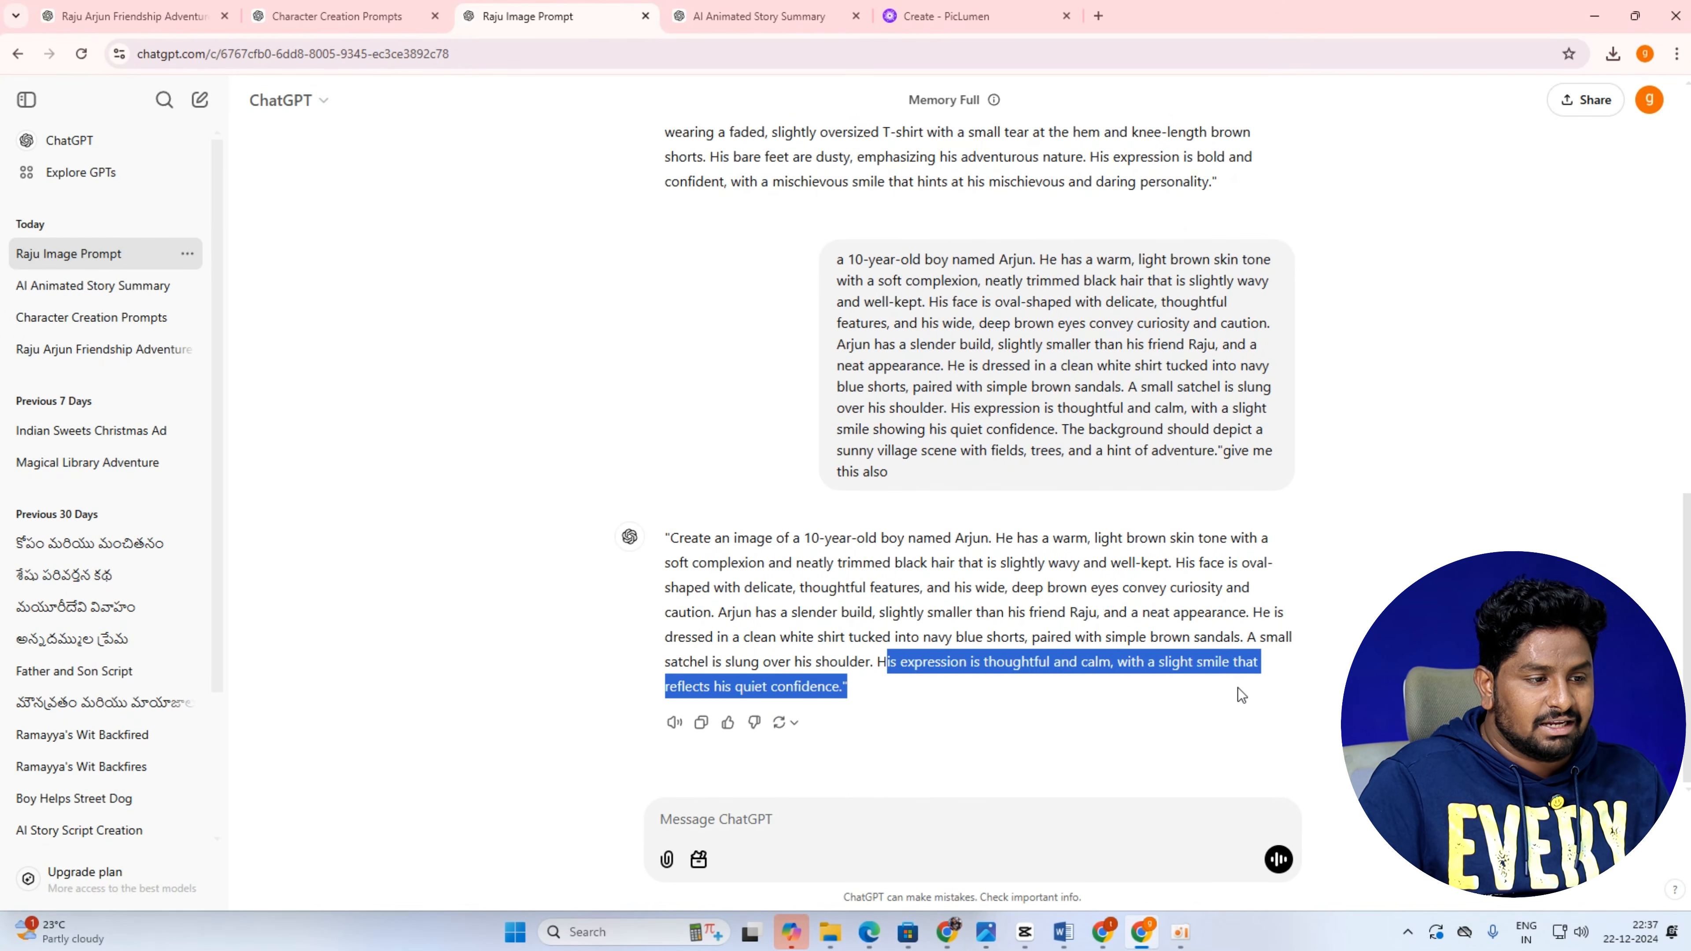
left_click(999, 672)
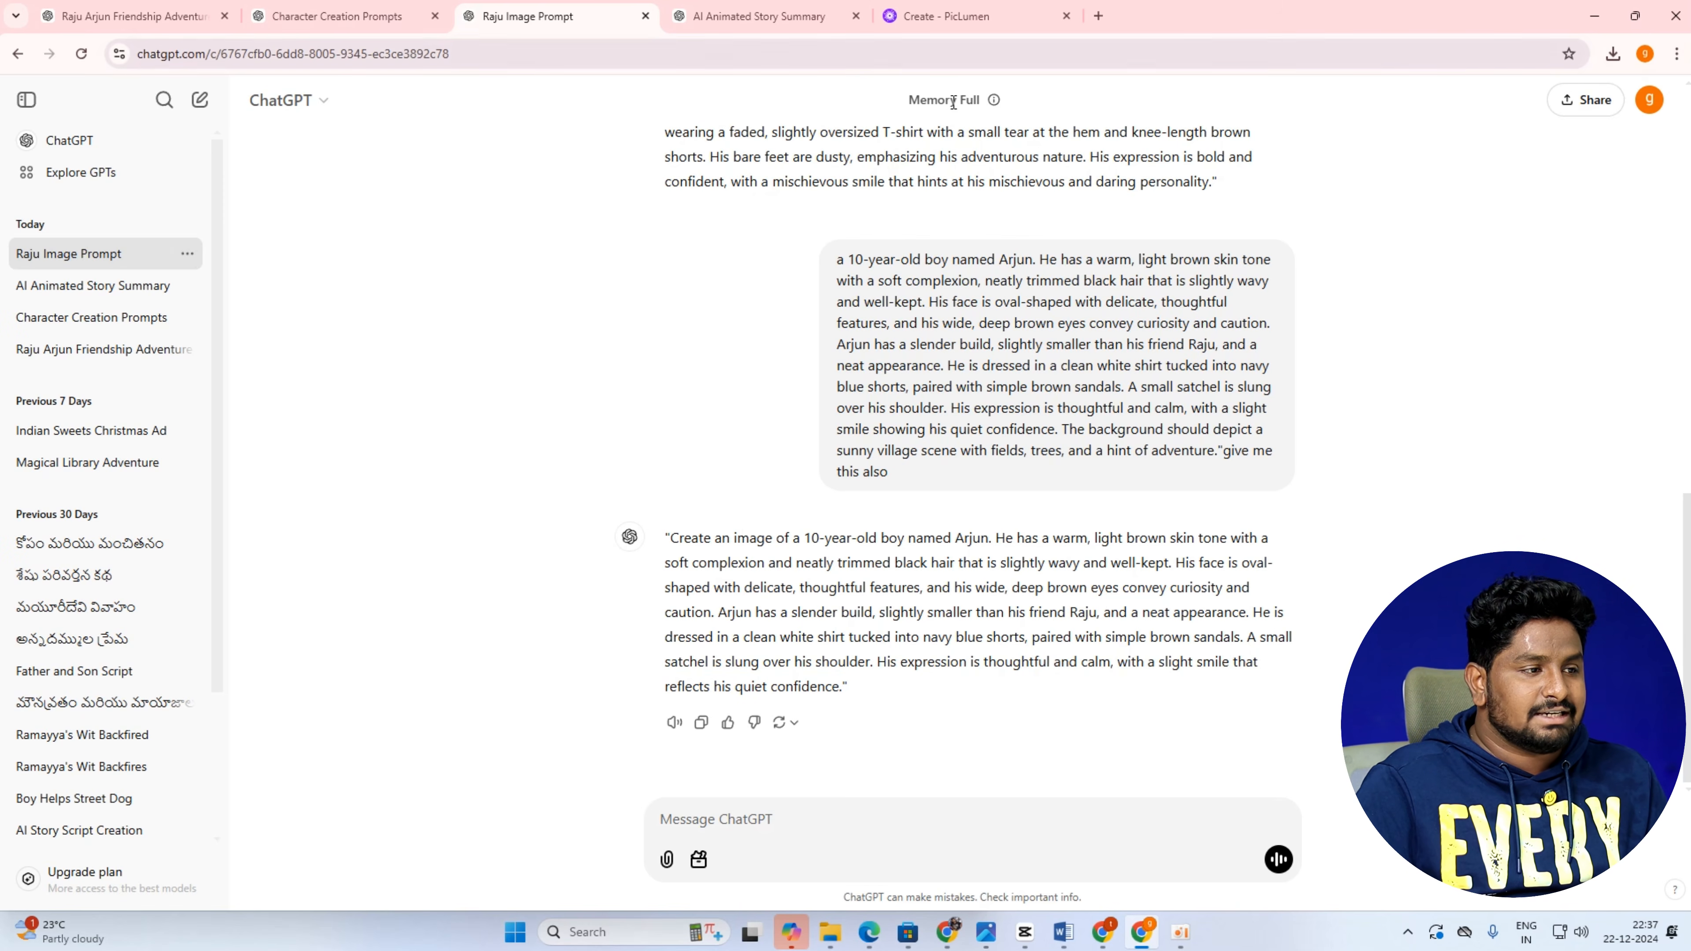
scroll(841, 451, "up", 1)
scroll(840, 451, "down", 1)
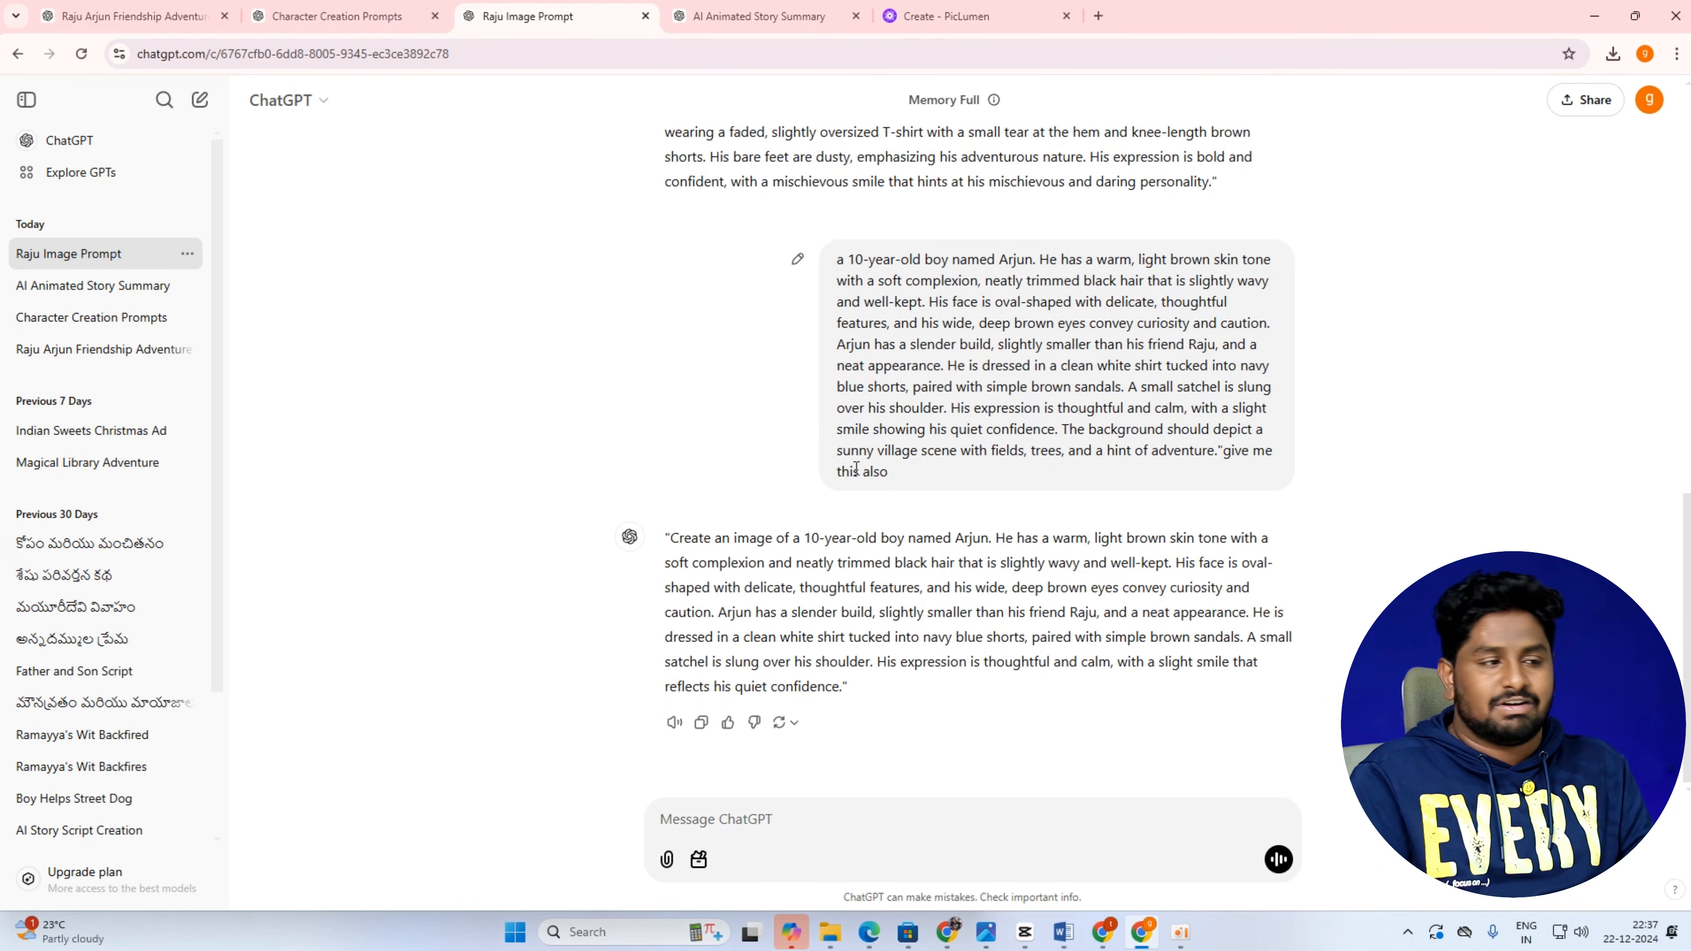
scroll(840, 466, "up", 5)
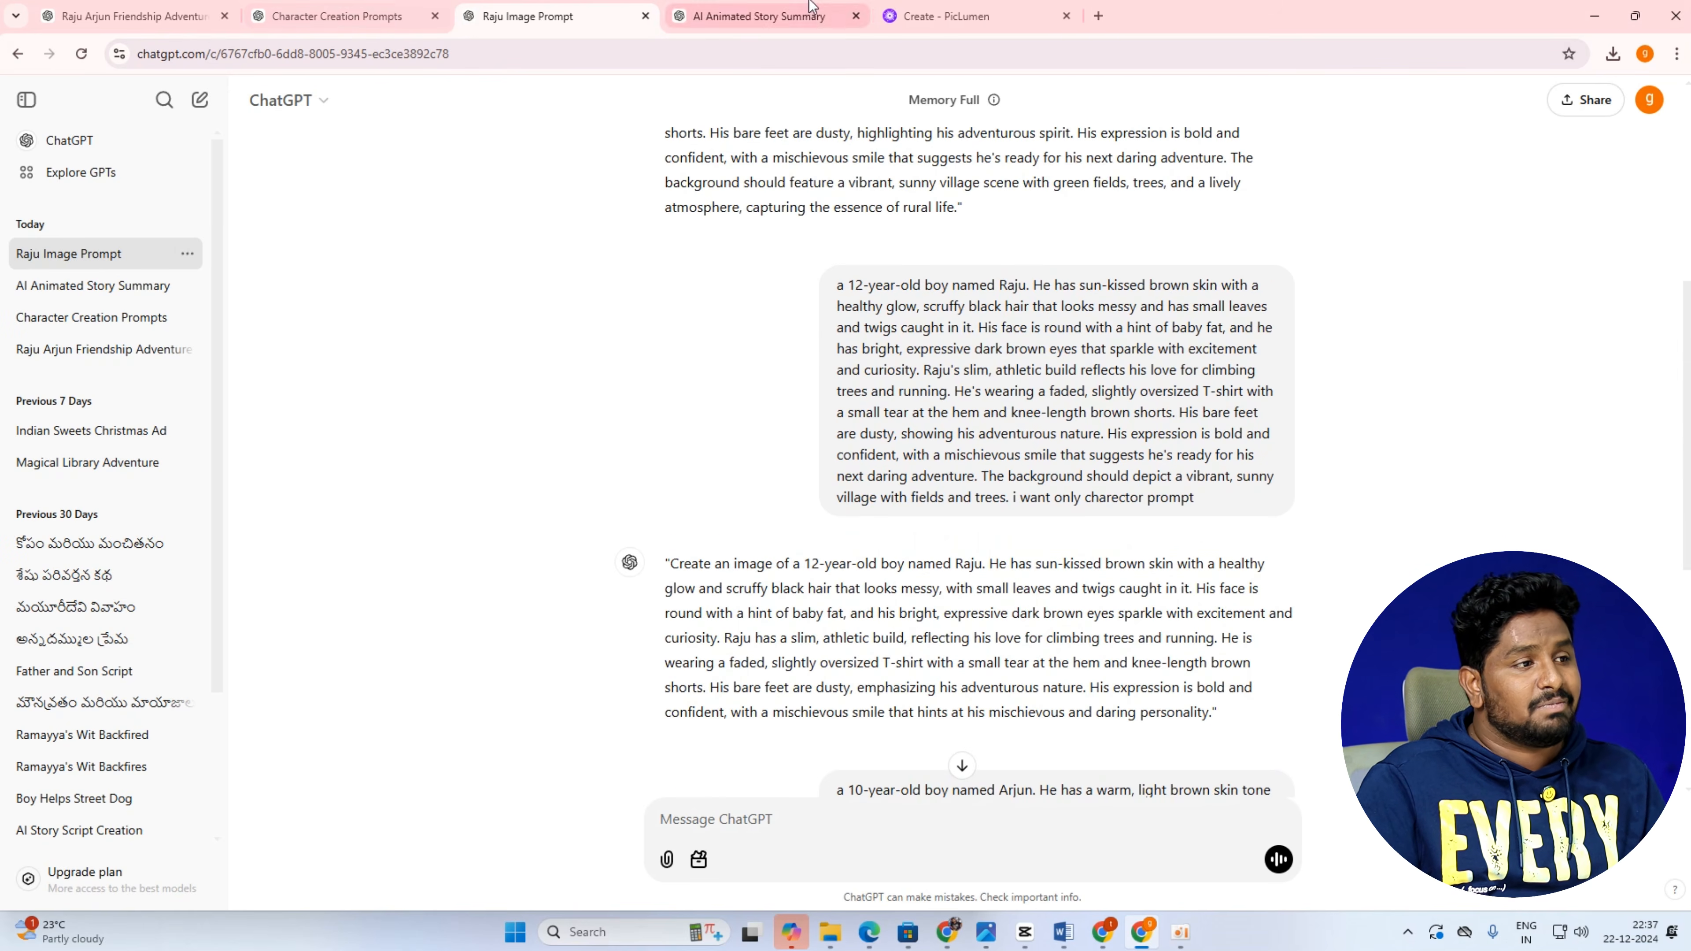
Search Google for chatgpt in a new browser tab and open a blank ChatGPT chat from the chatgpt.com result.
left_click(758, 16)
scroll(344, 215, "up", 10)
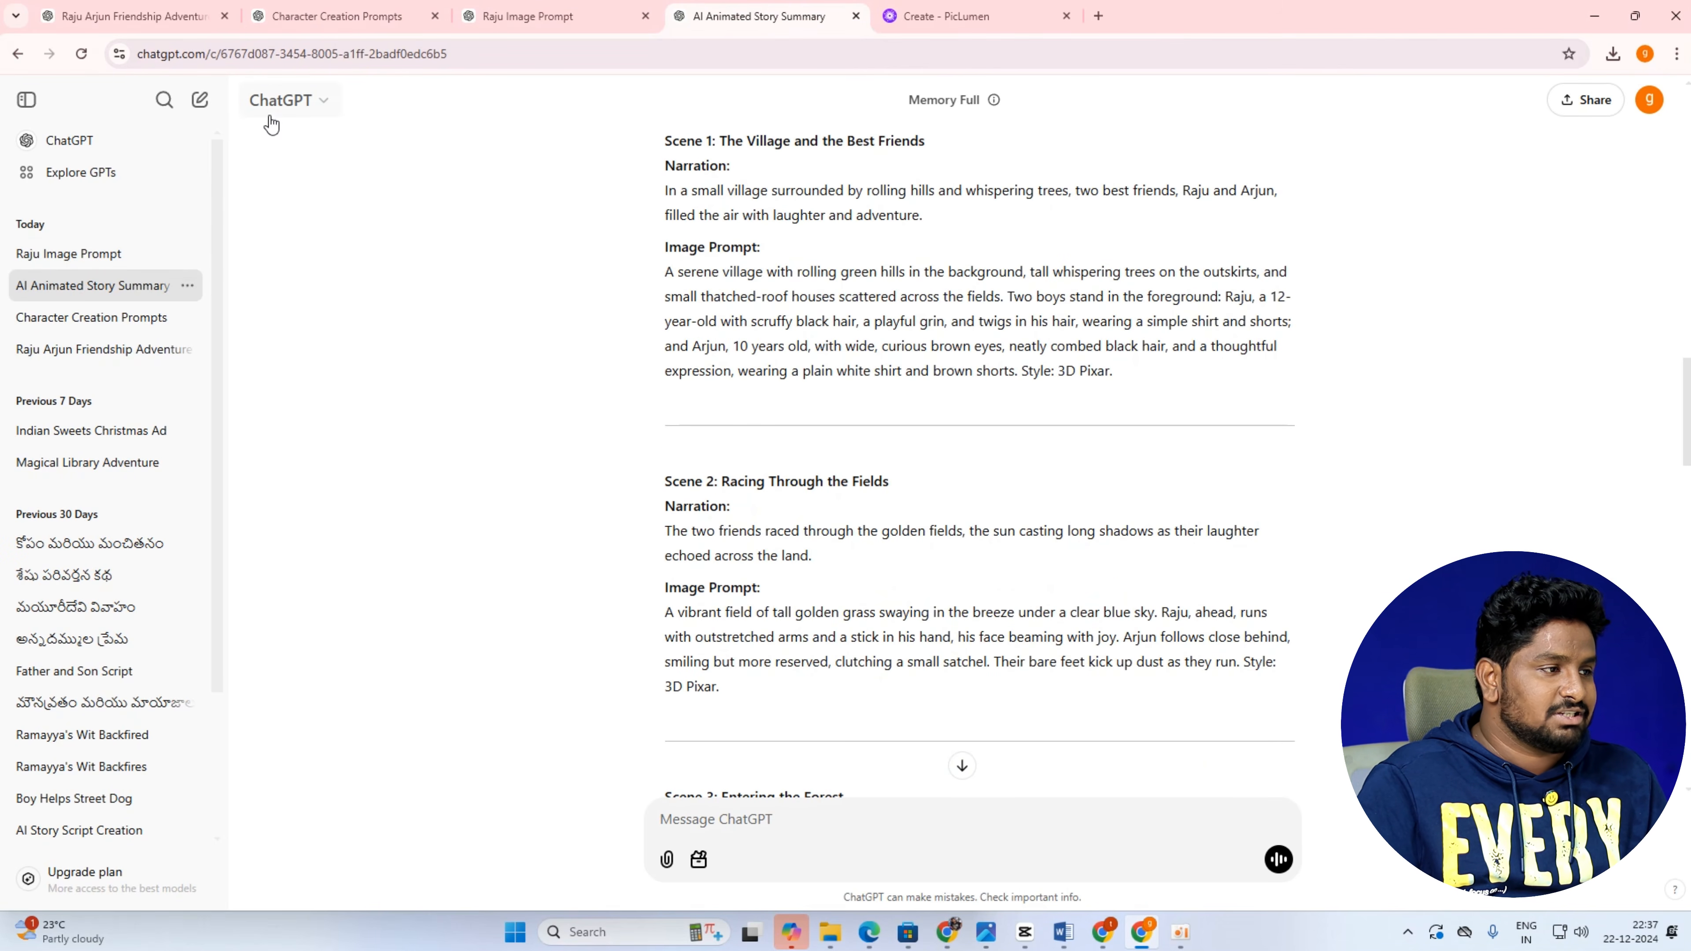
left_click(1098, 16)
left_click(1046, 48)
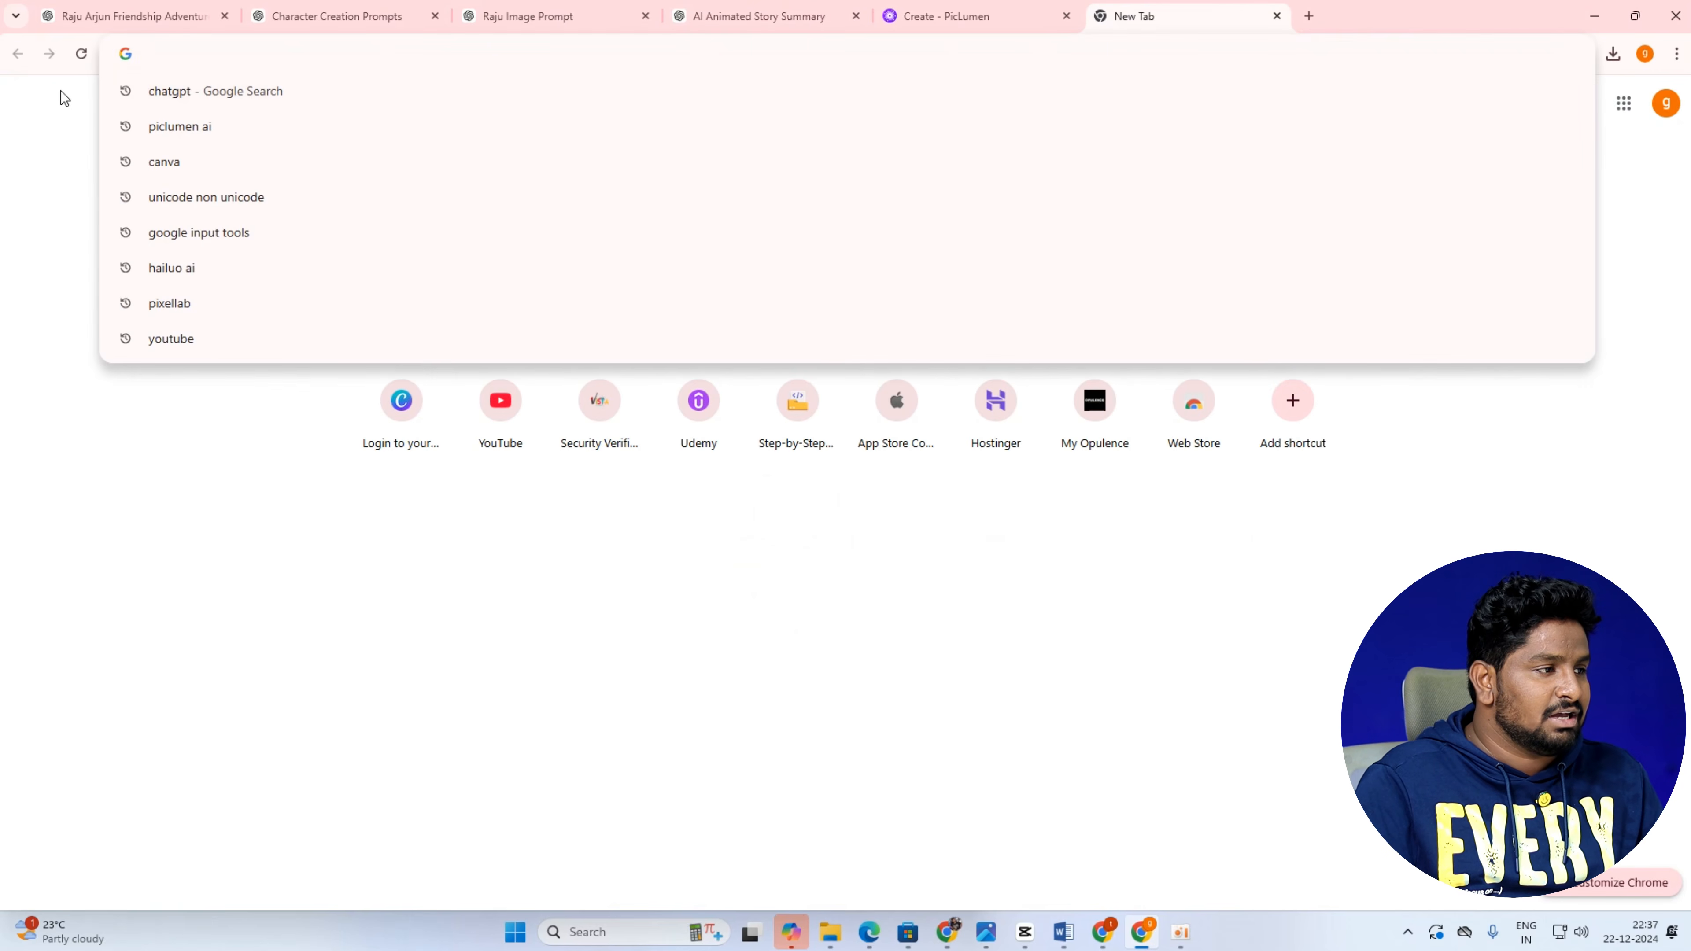
left_click(184, 94)
scroll(287, 613, "down", 4)
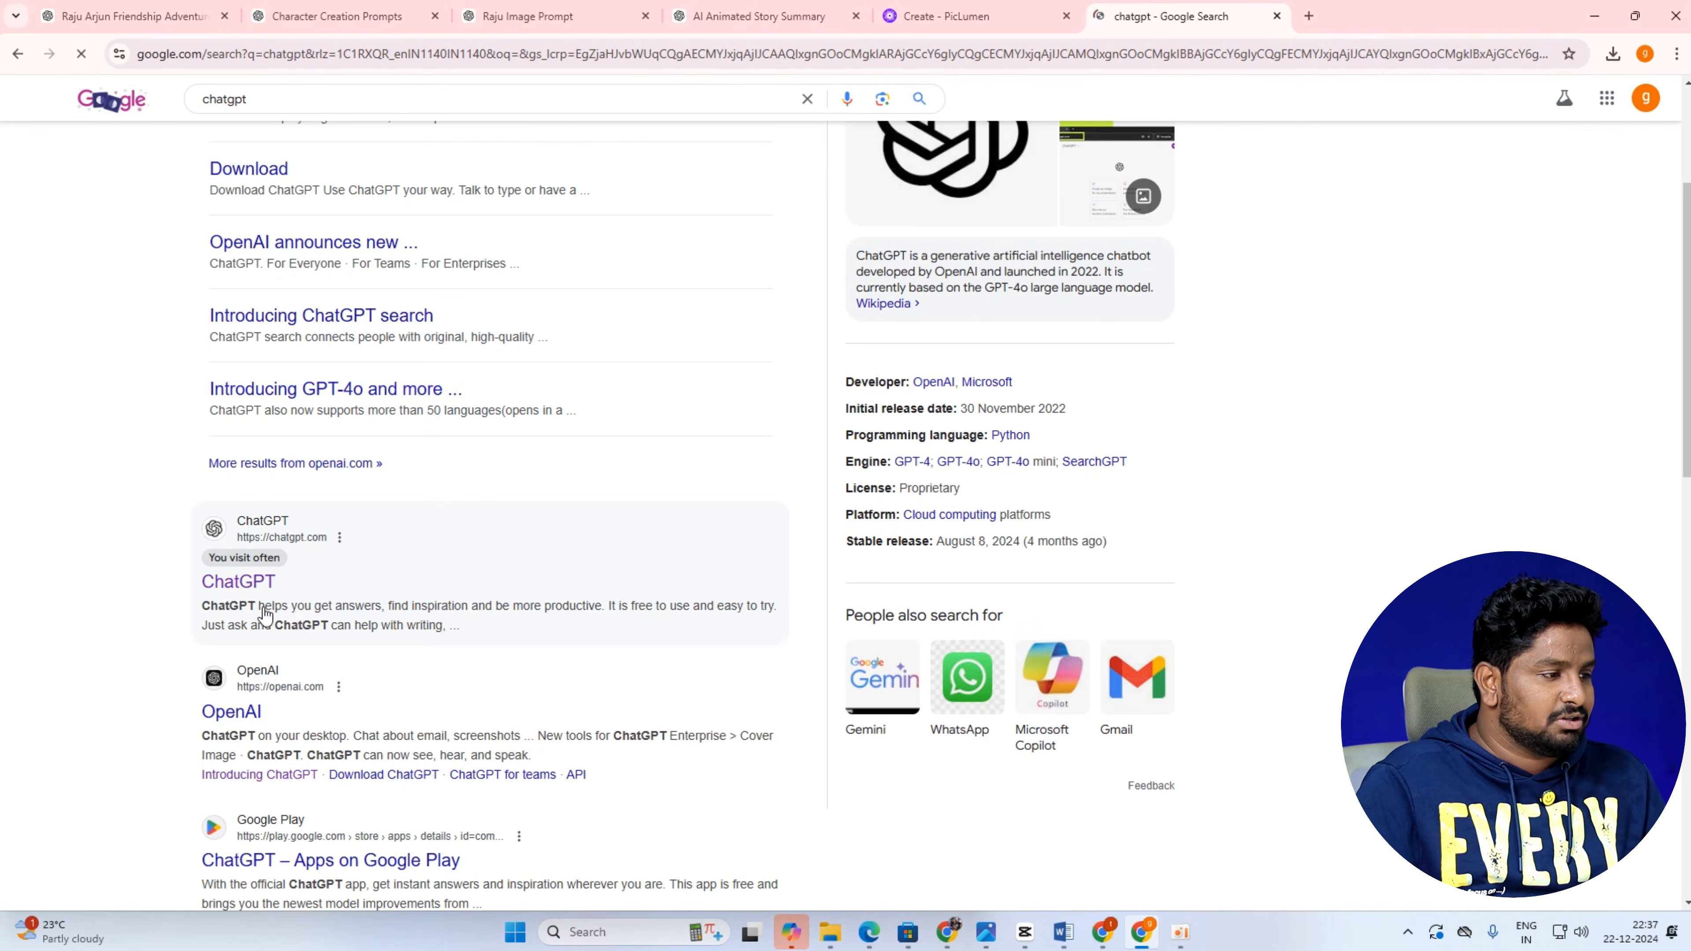
left_click(269, 588)
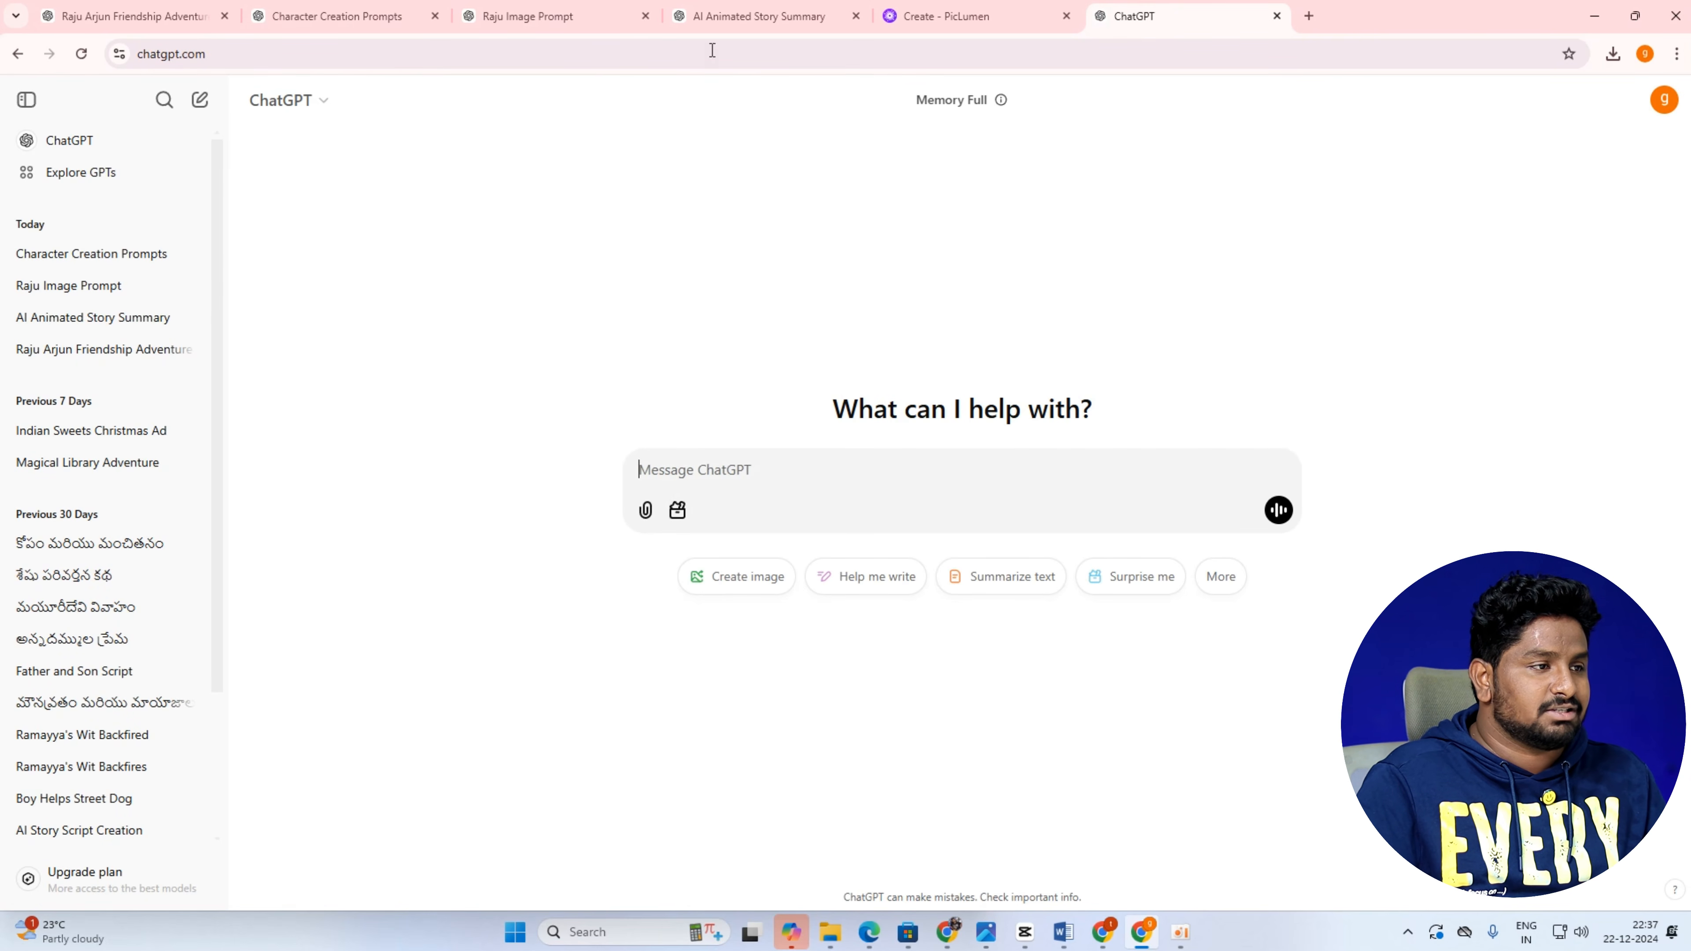
Check the opening request in AI Animated Story Summary, and copy the "I'm creating an AI-animated story" prompt from the Word document Prompt ai image.
left_click(726, 15)
scroll(748, 279, "up", 15)
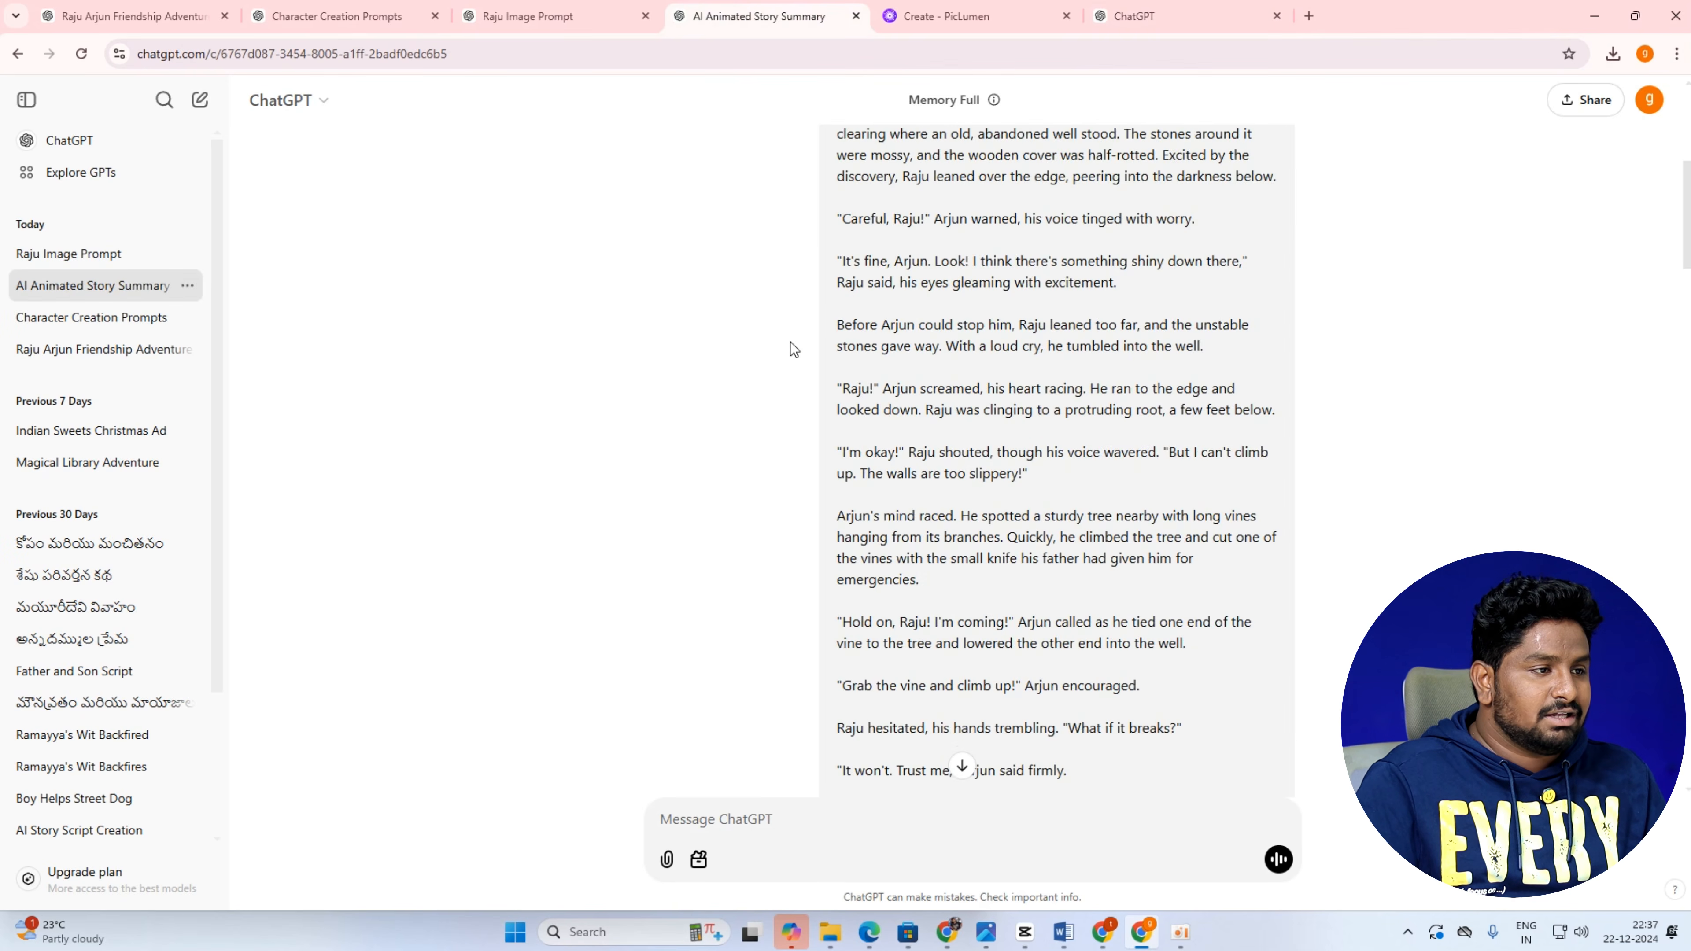
scroll(790, 349, "up", 7)
left_click(1123, 27)
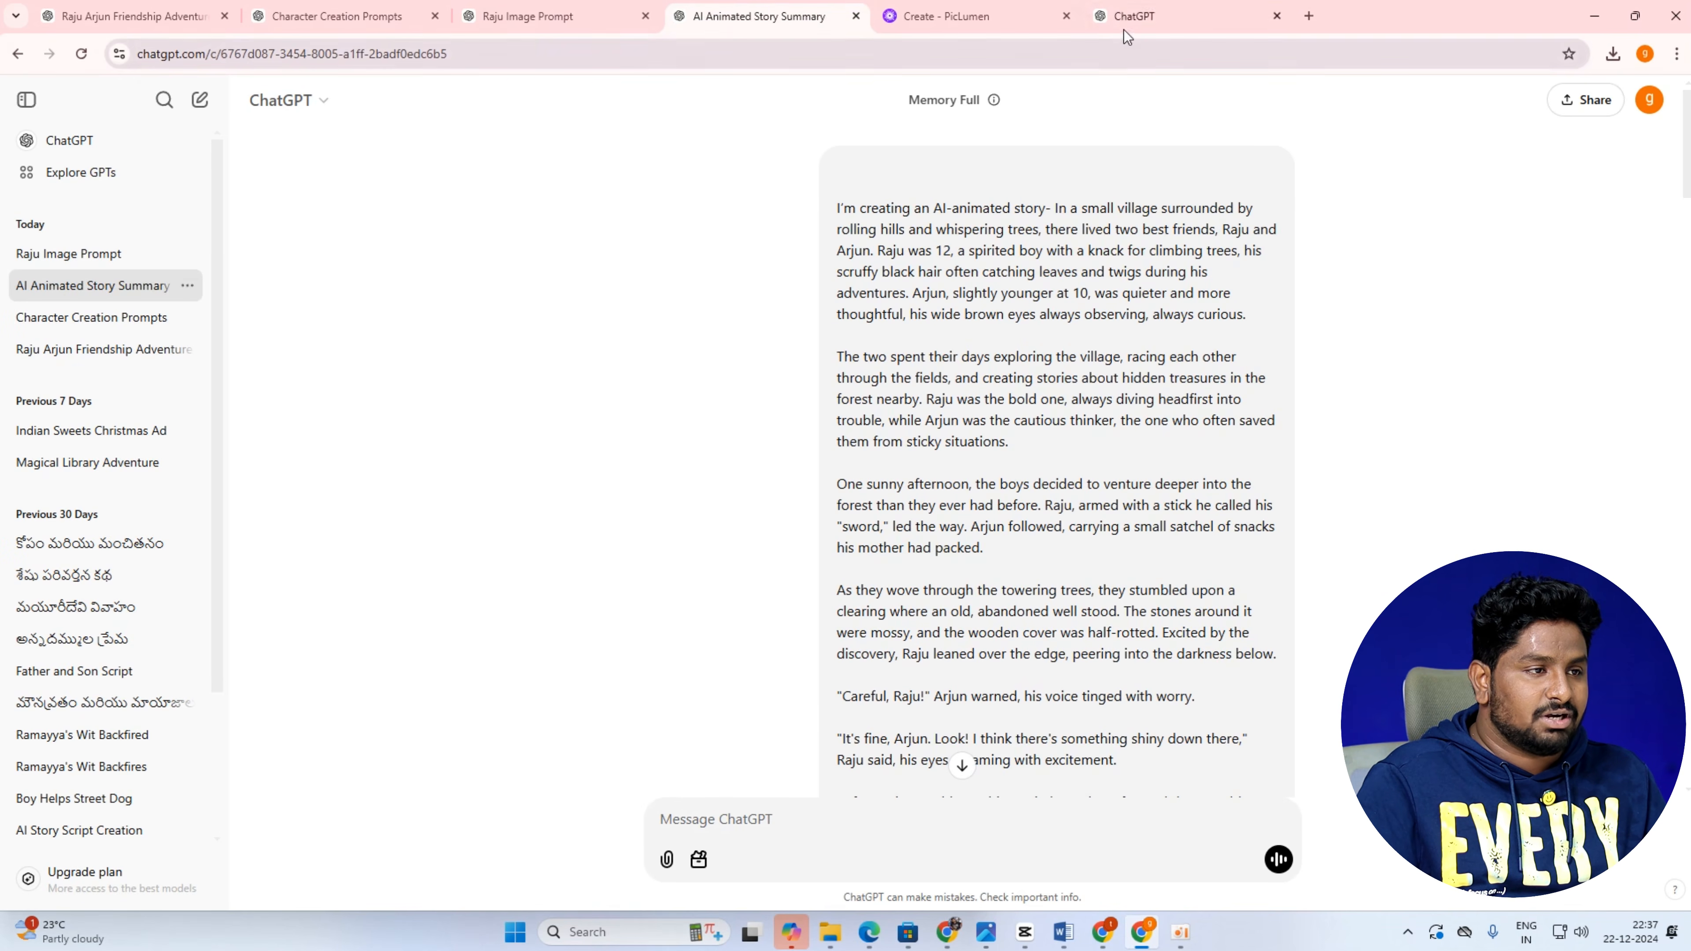
left_click(1063, 933)
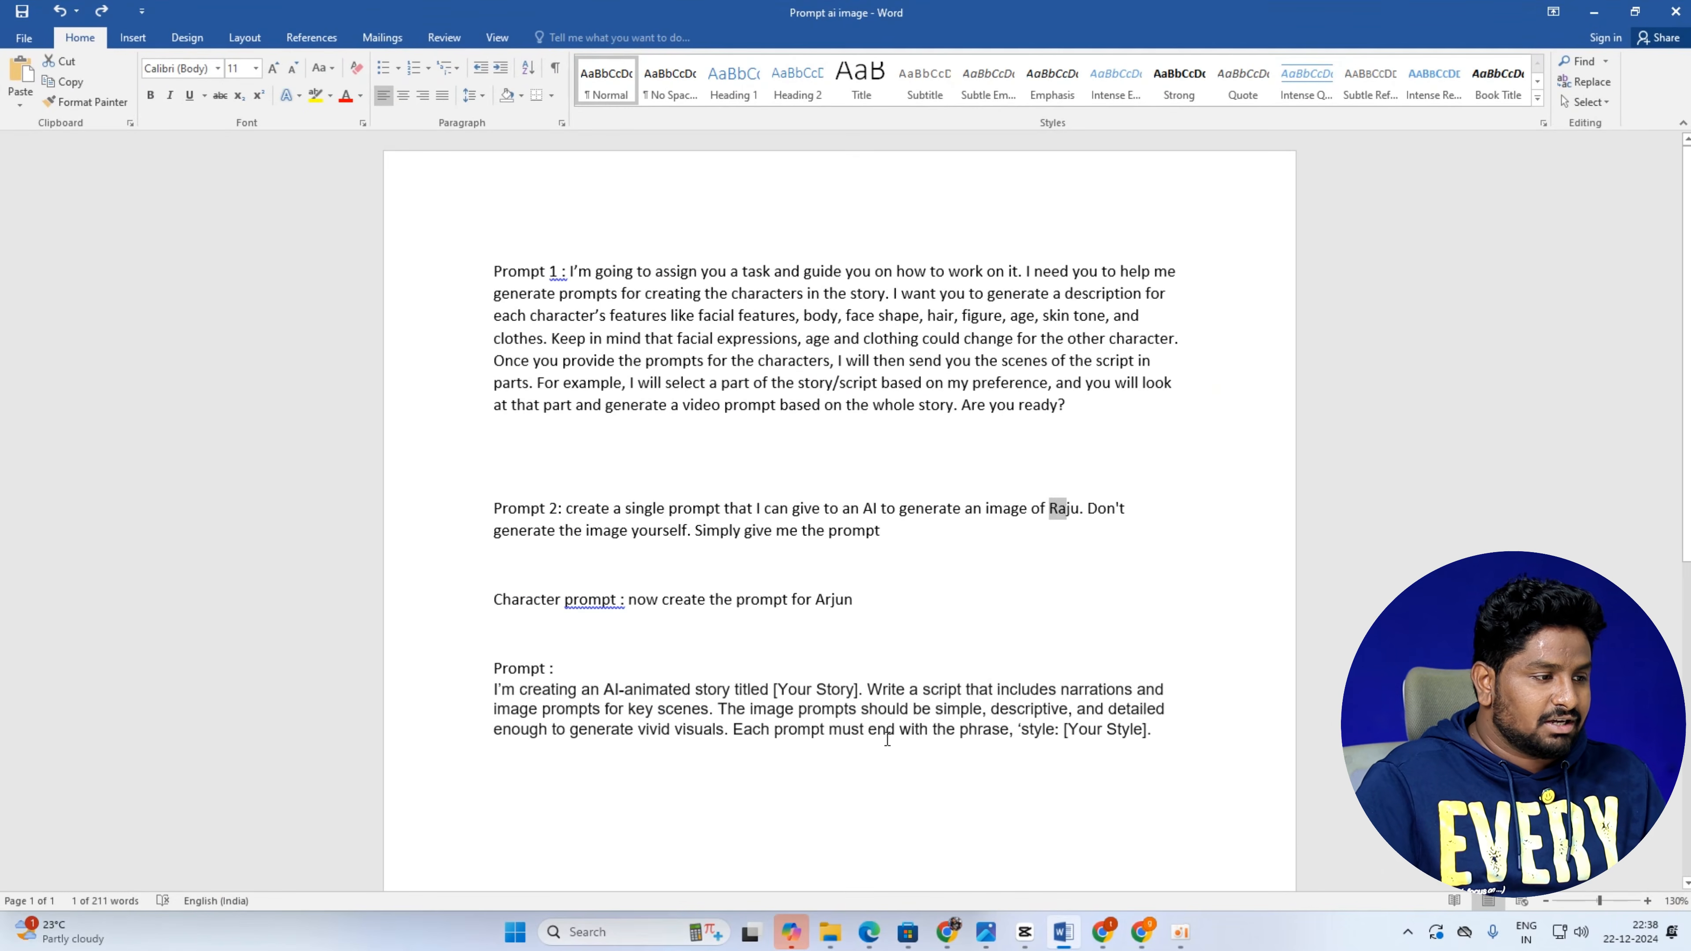
left_click_drag(496, 692, 1131, 736)
right_click(1132, 736)
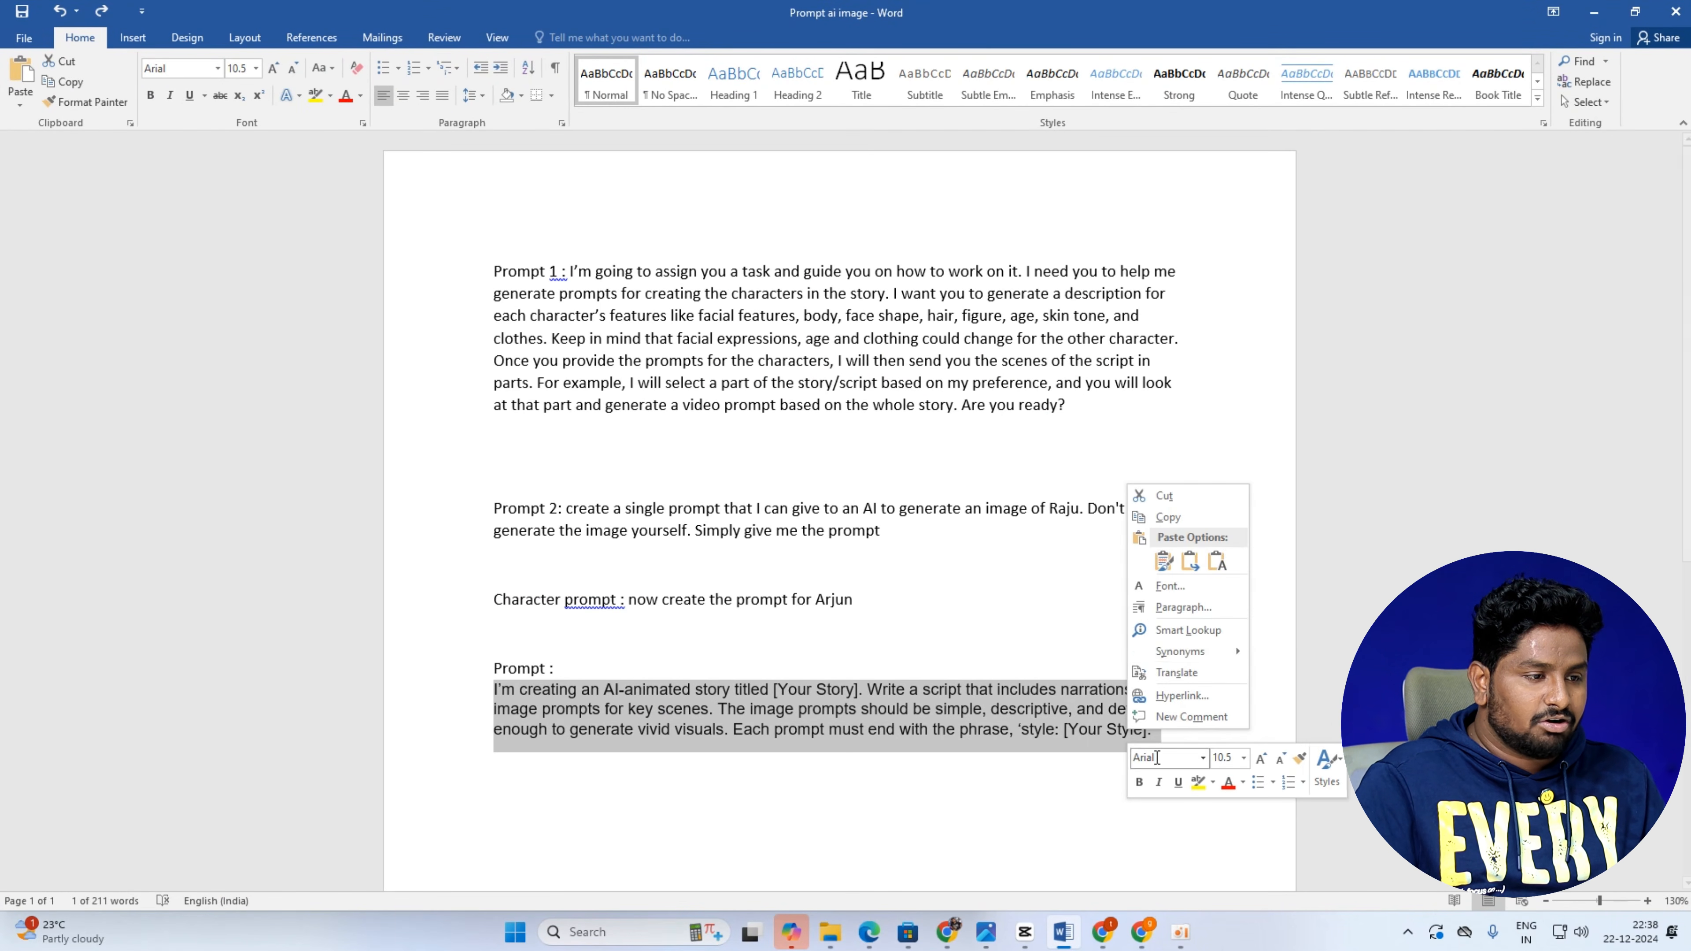
left_click(1172, 528)
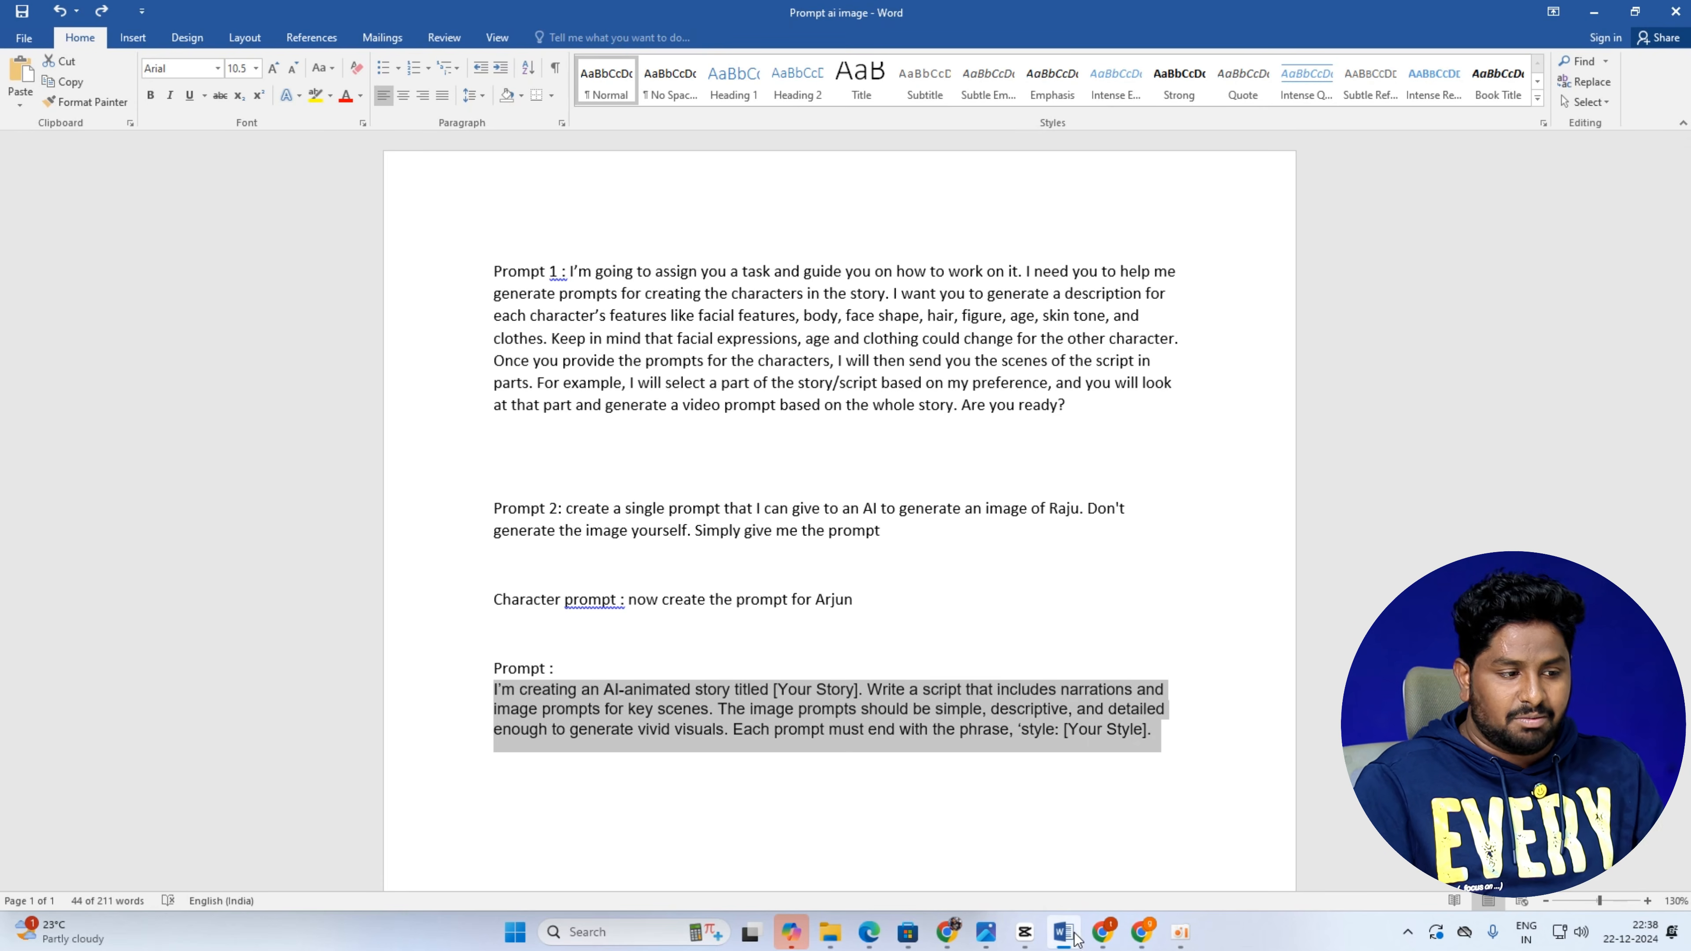
Switch to the blank ChatGPT chat in Chrome, paste the script prompt into the message, and remove "titled [Your Story]".
left_click(949, 944)
left_click(950, 944)
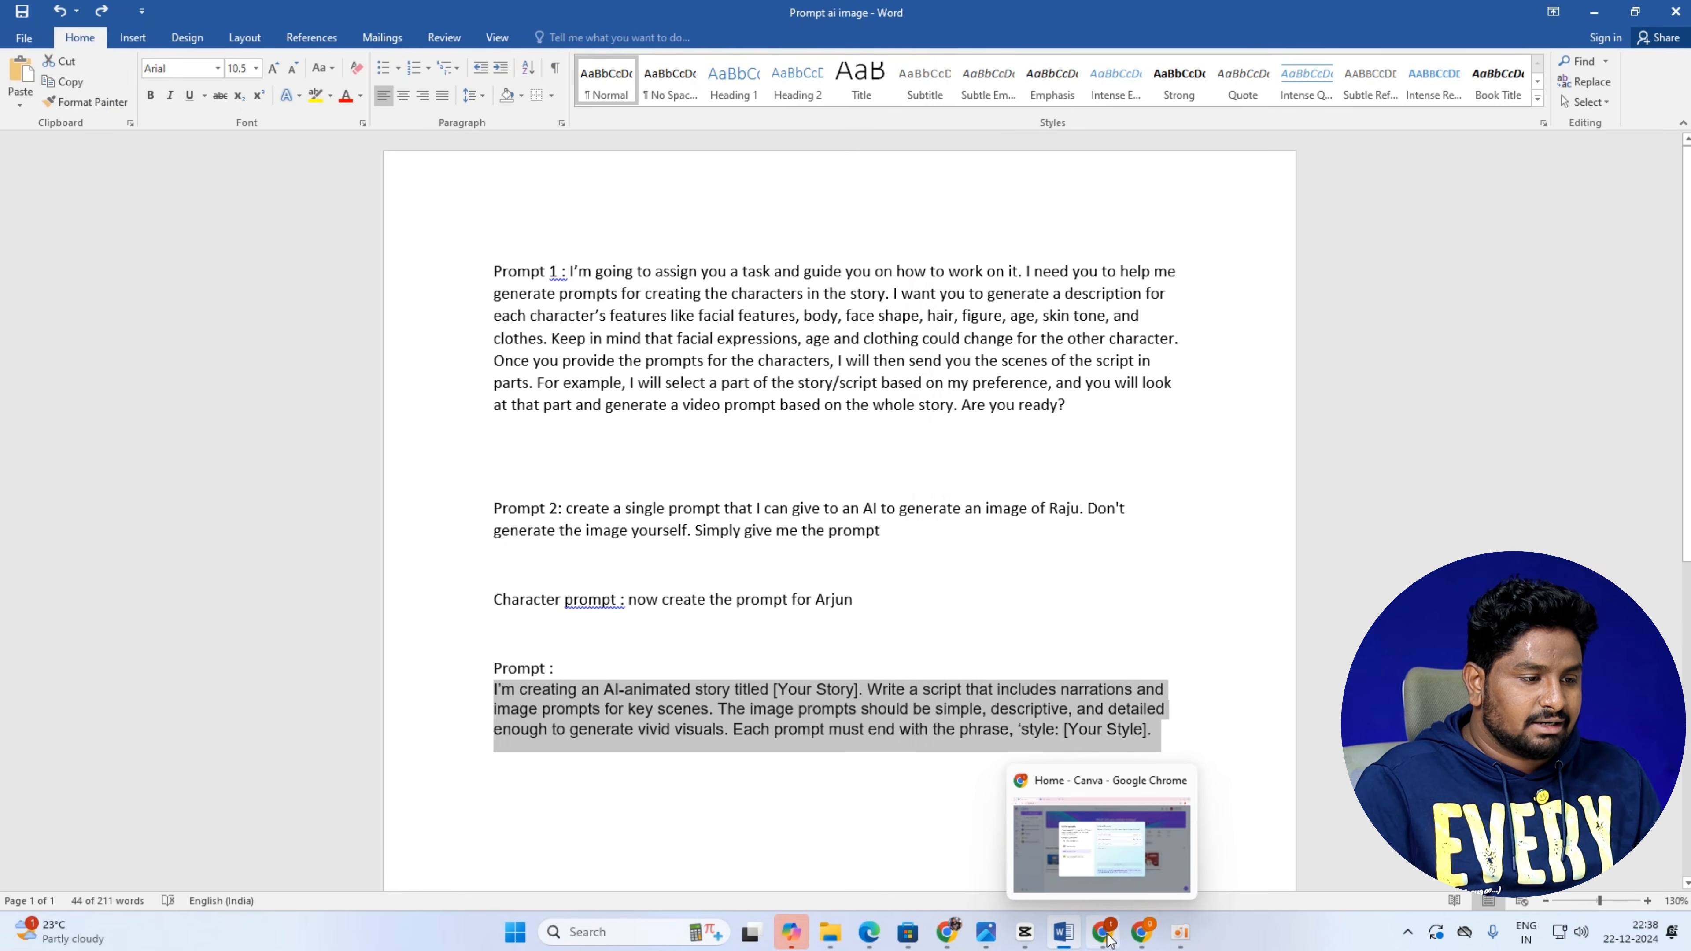
left_click(1140, 933)
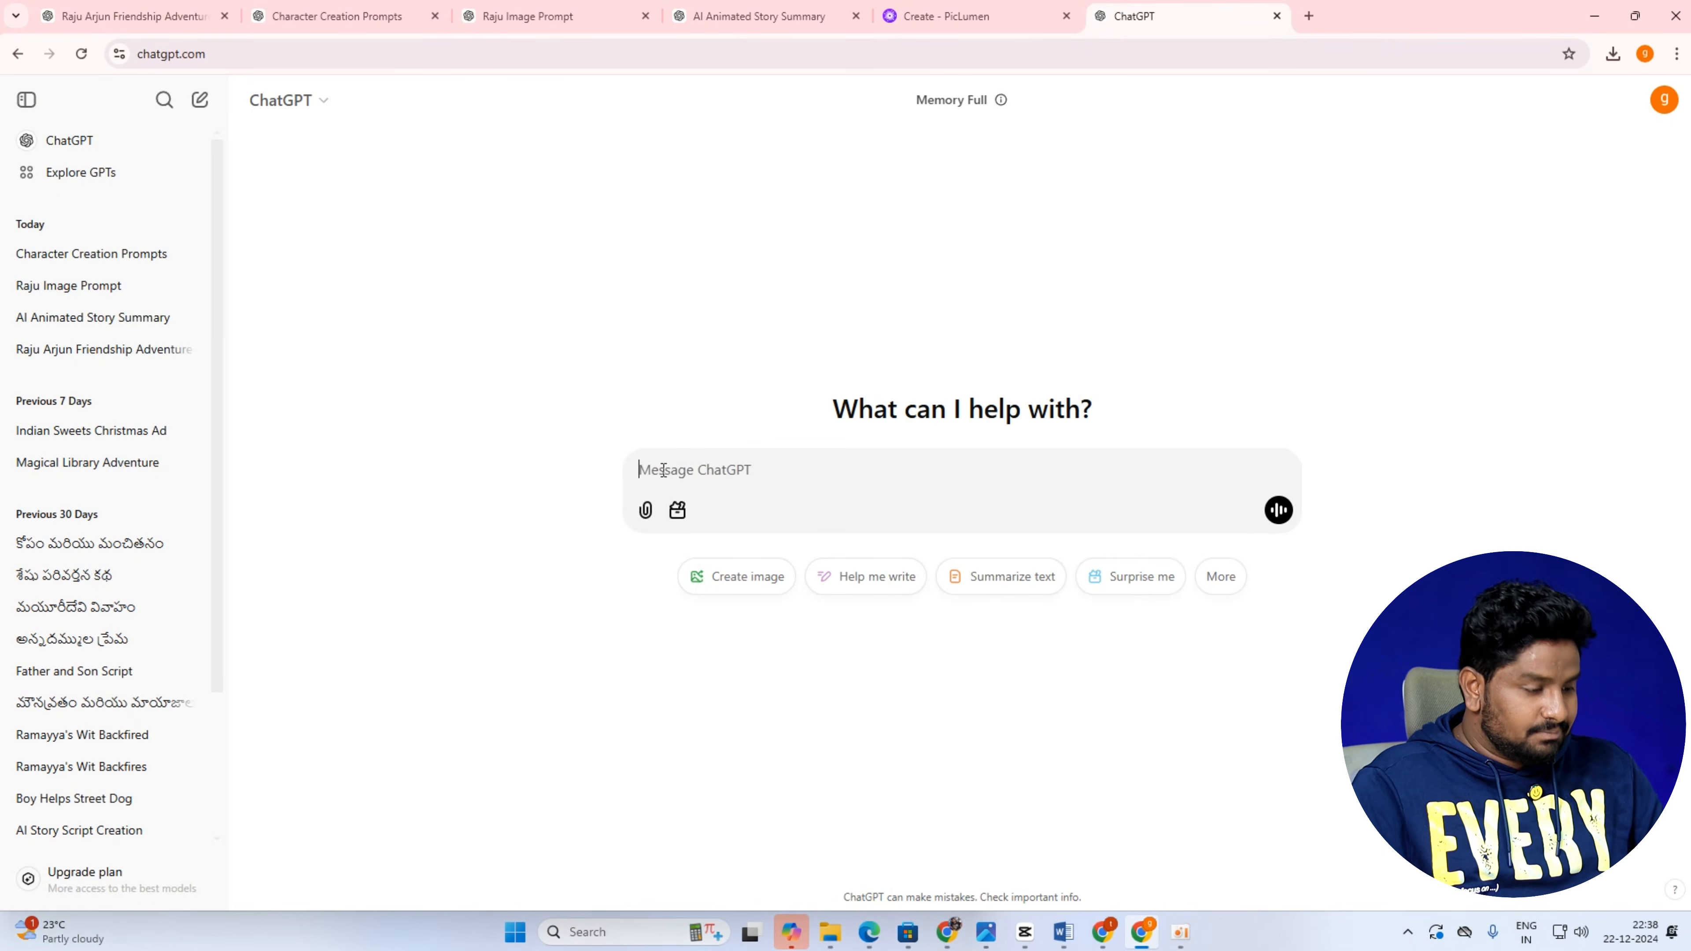
key("ctrl+v")
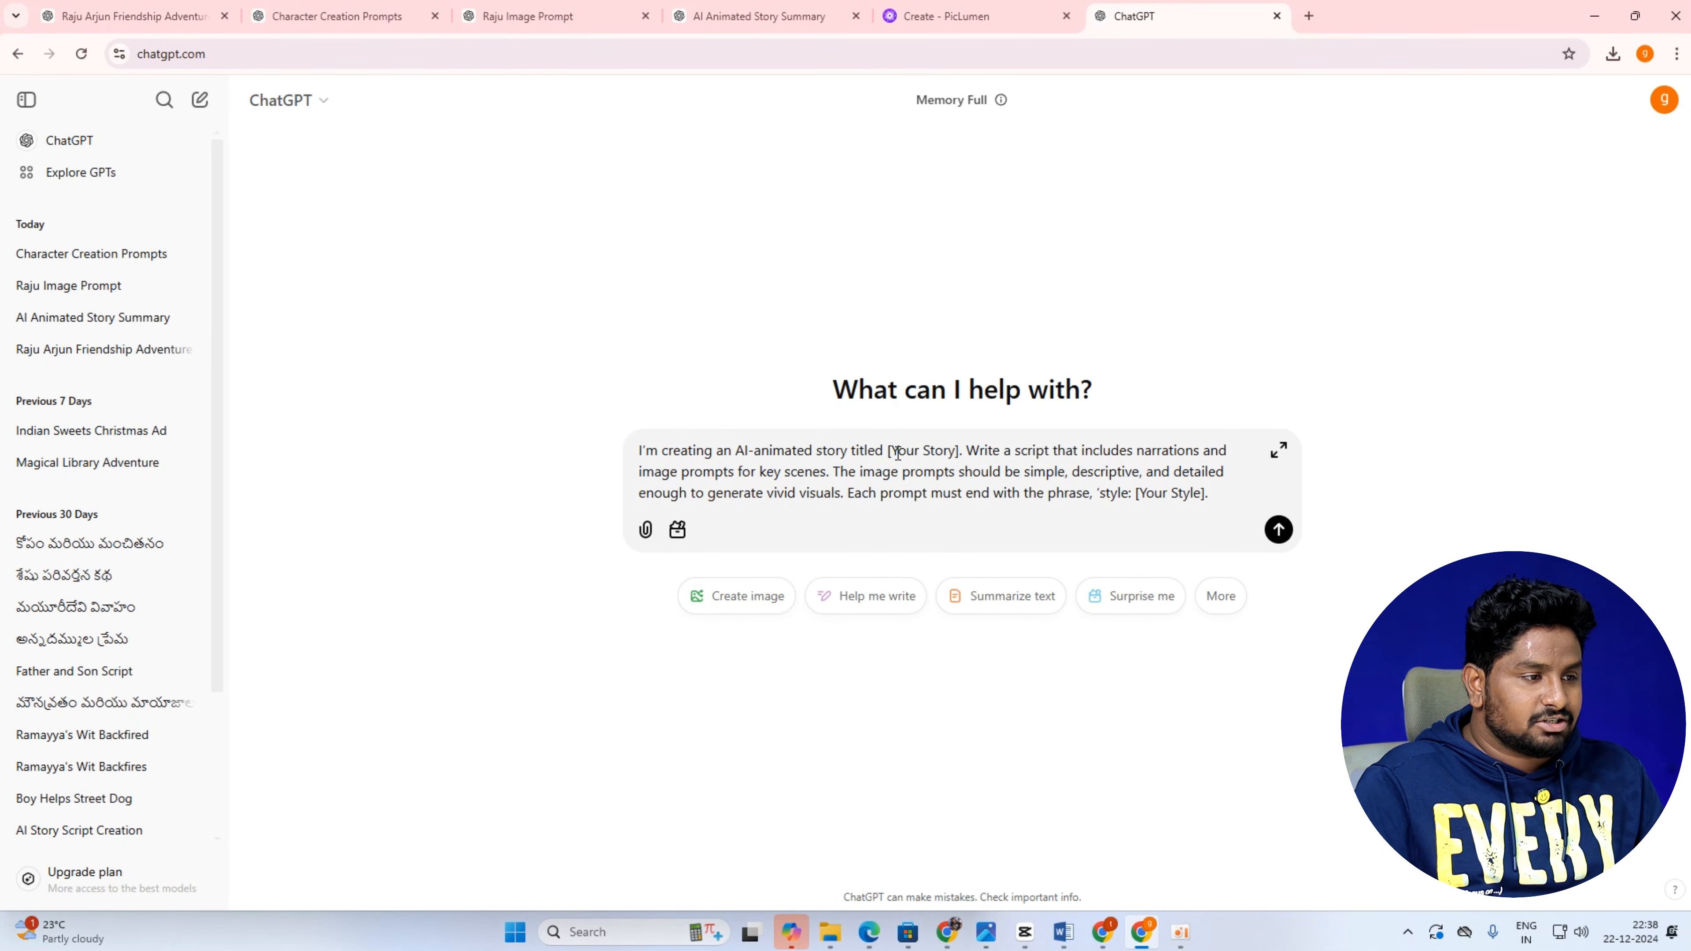
left_click_drag(856, 451, 960, 450)
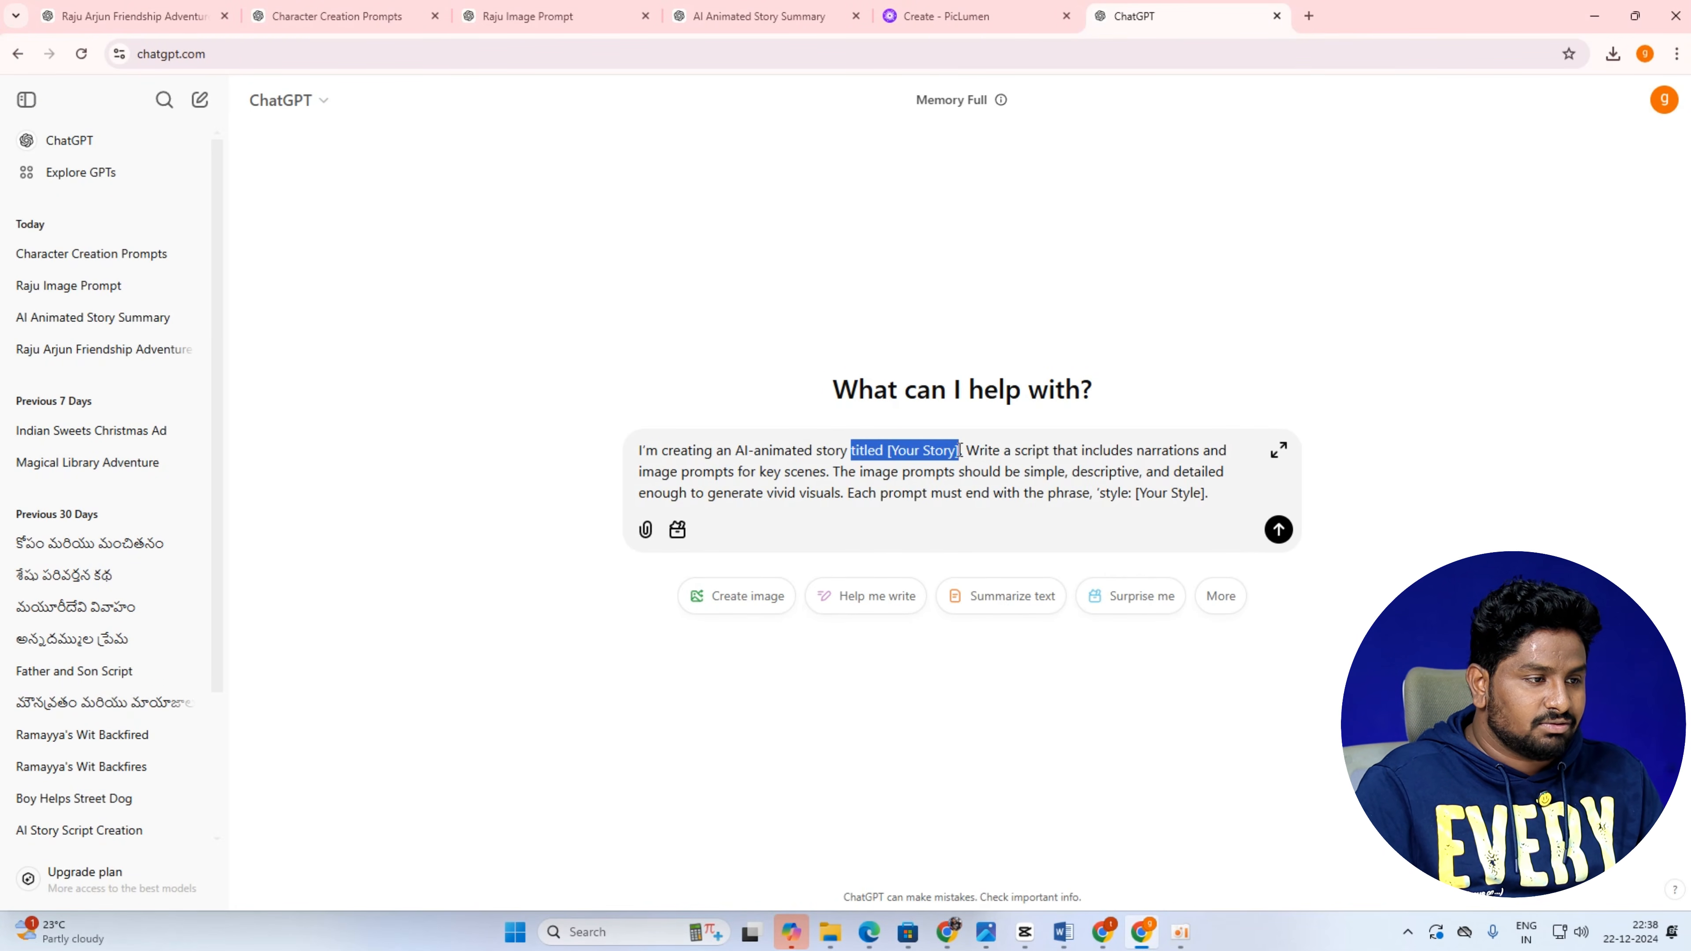
key("BackSpace")
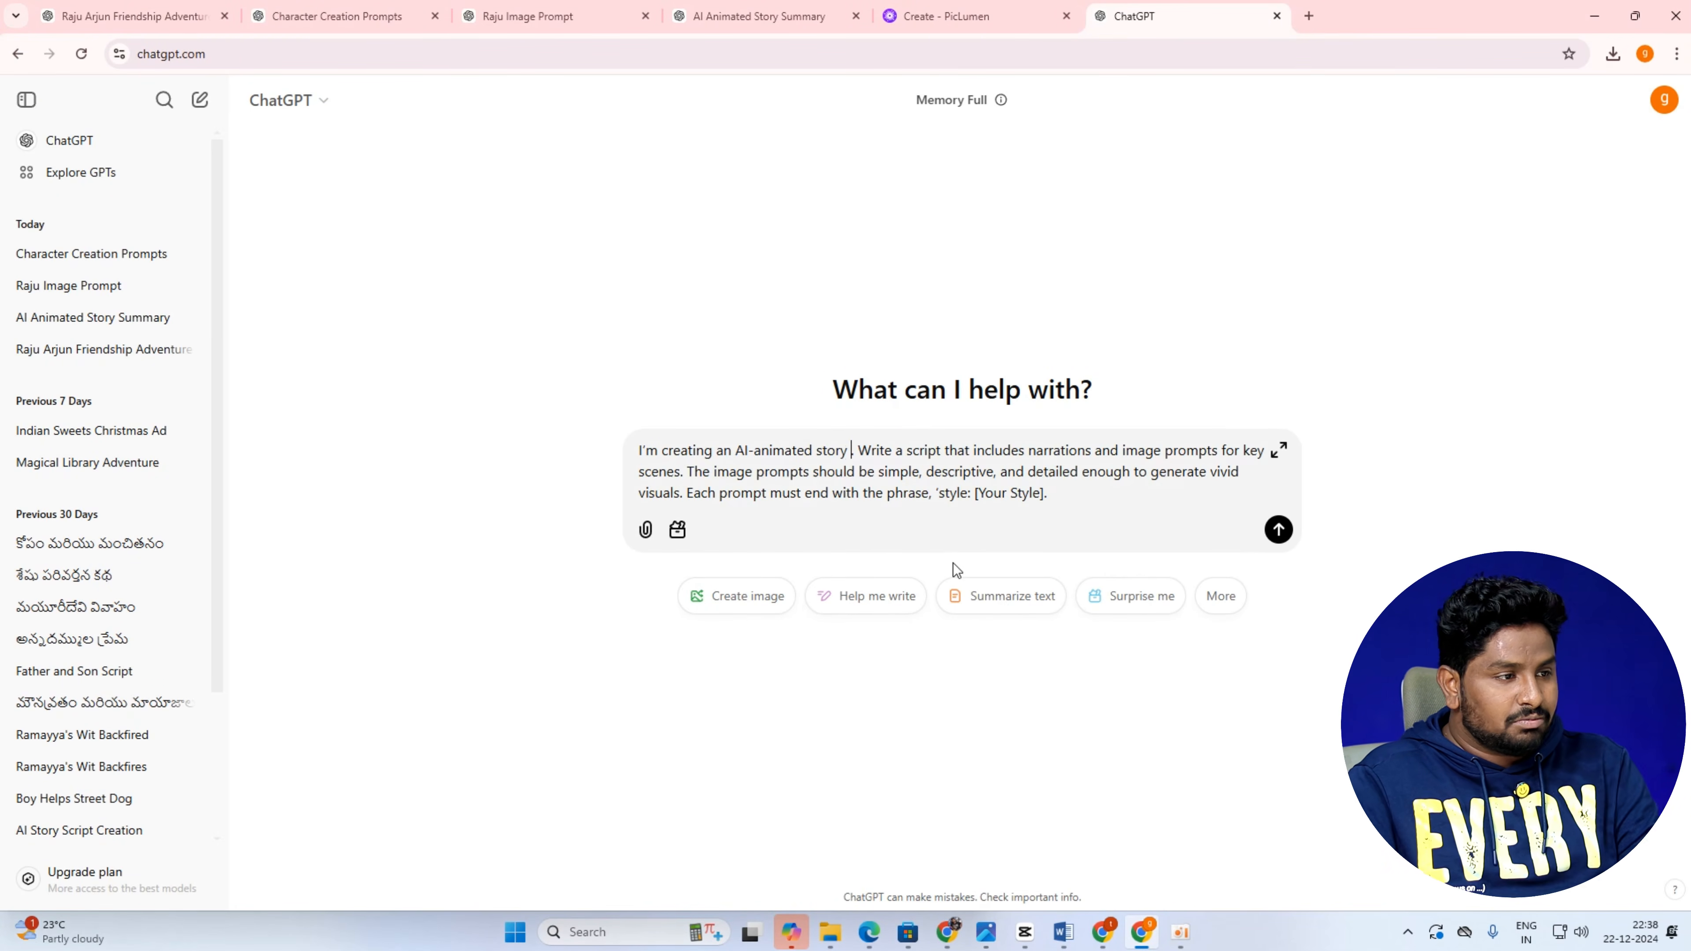
Copy the full English story text from the Raju Arjun Friendship Adventure chat and insert it after "AI-animated story" in the new message.
left_click(122, 8)
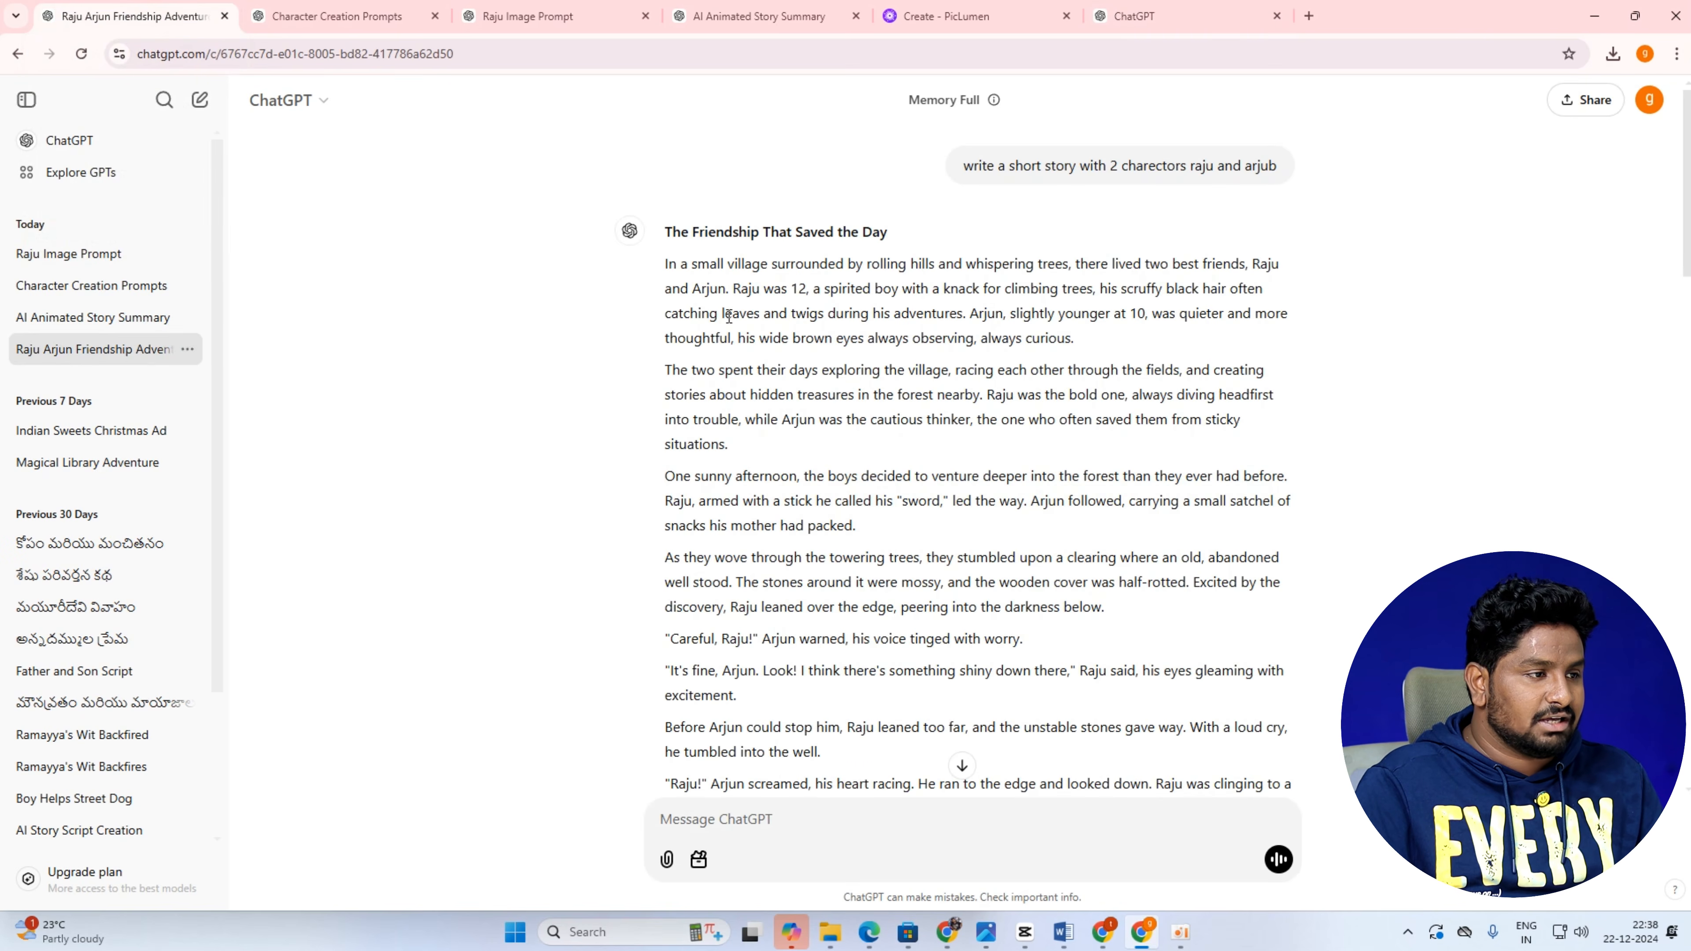
left_click_drag(678, 263, 1046, 540)
right_click(1060, 550)
left_click(1075, 559)
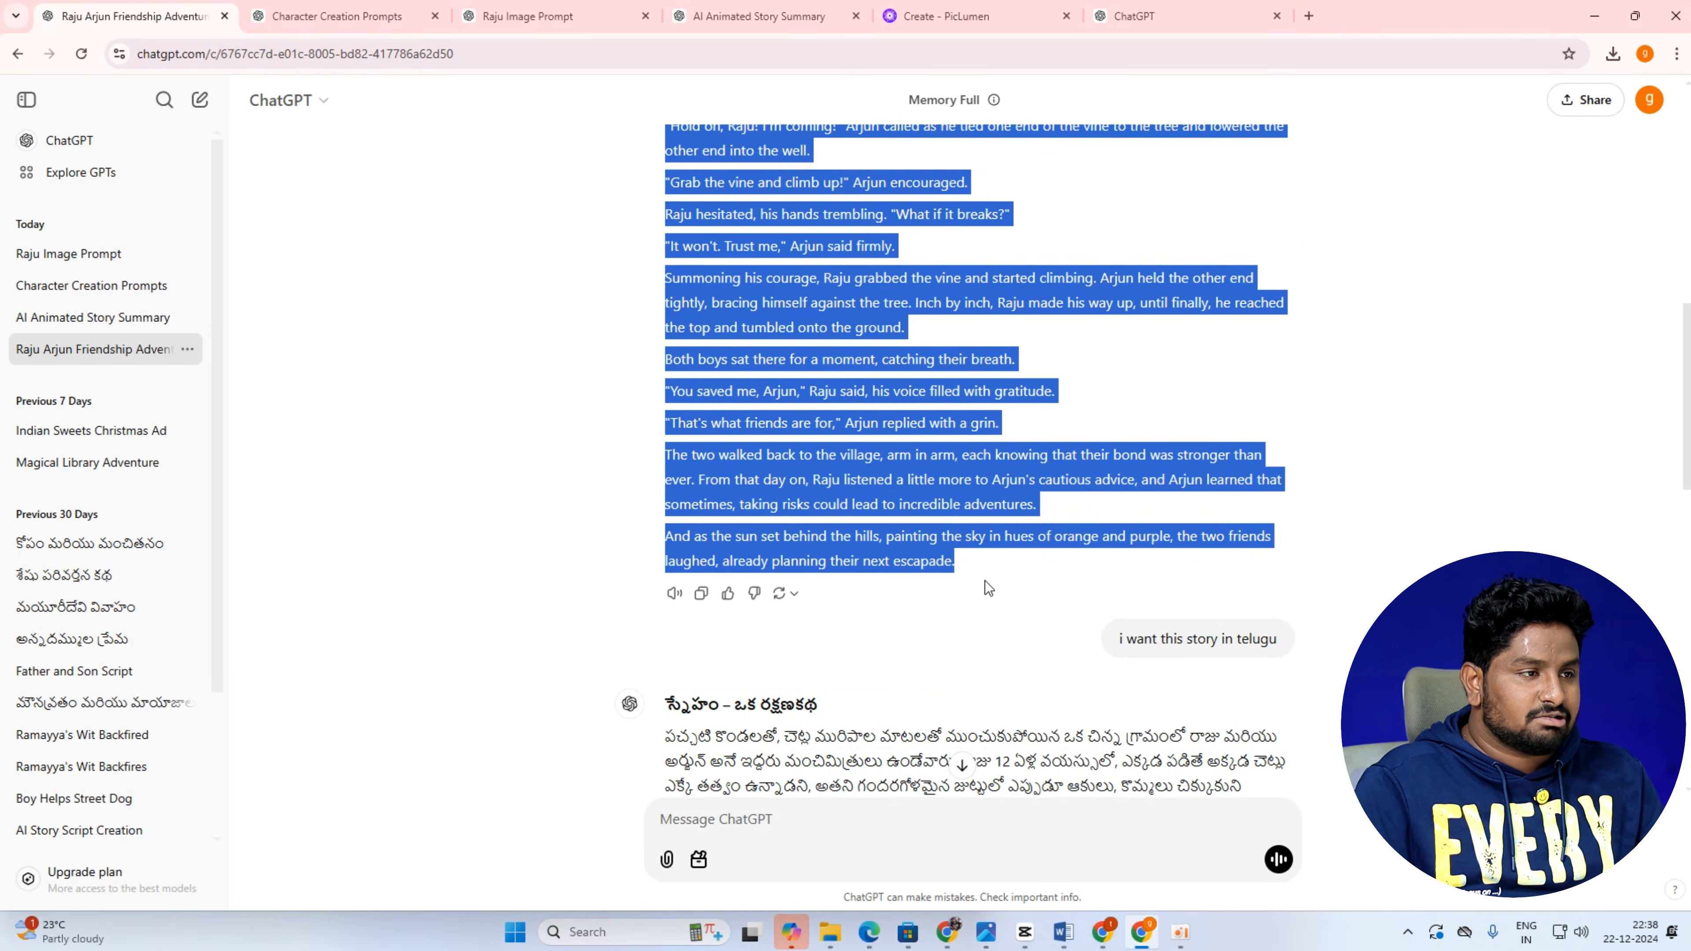
scroll(984, 580, "up", 4)
left_click(1133, 16)
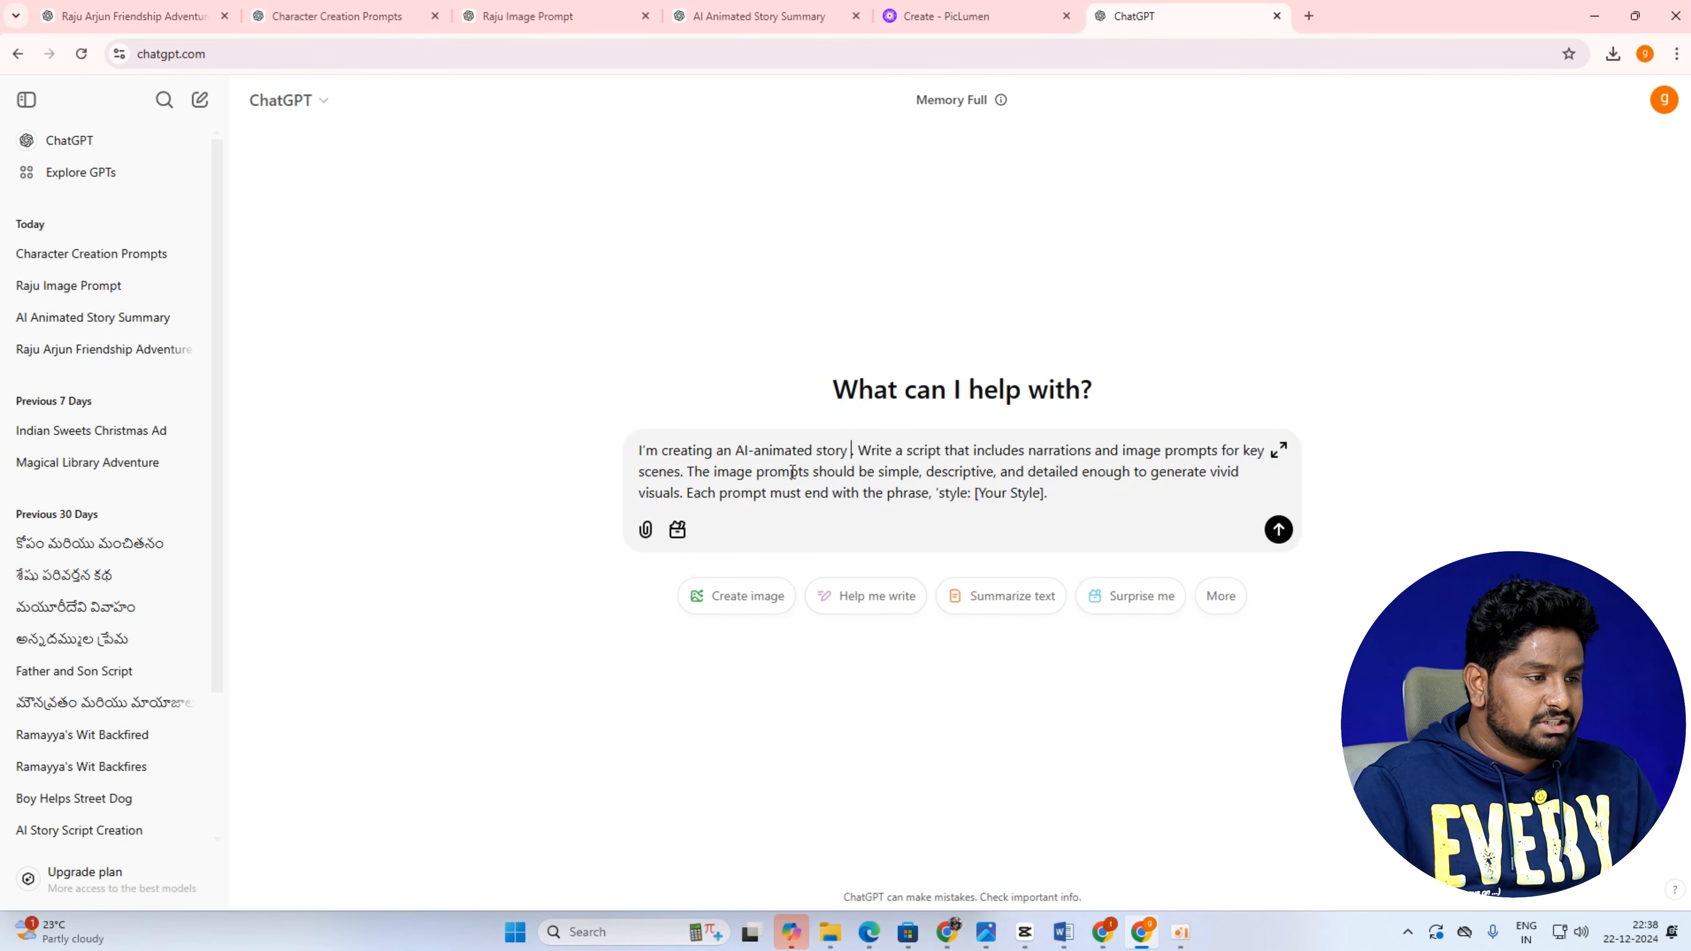
key("ctrl+v")
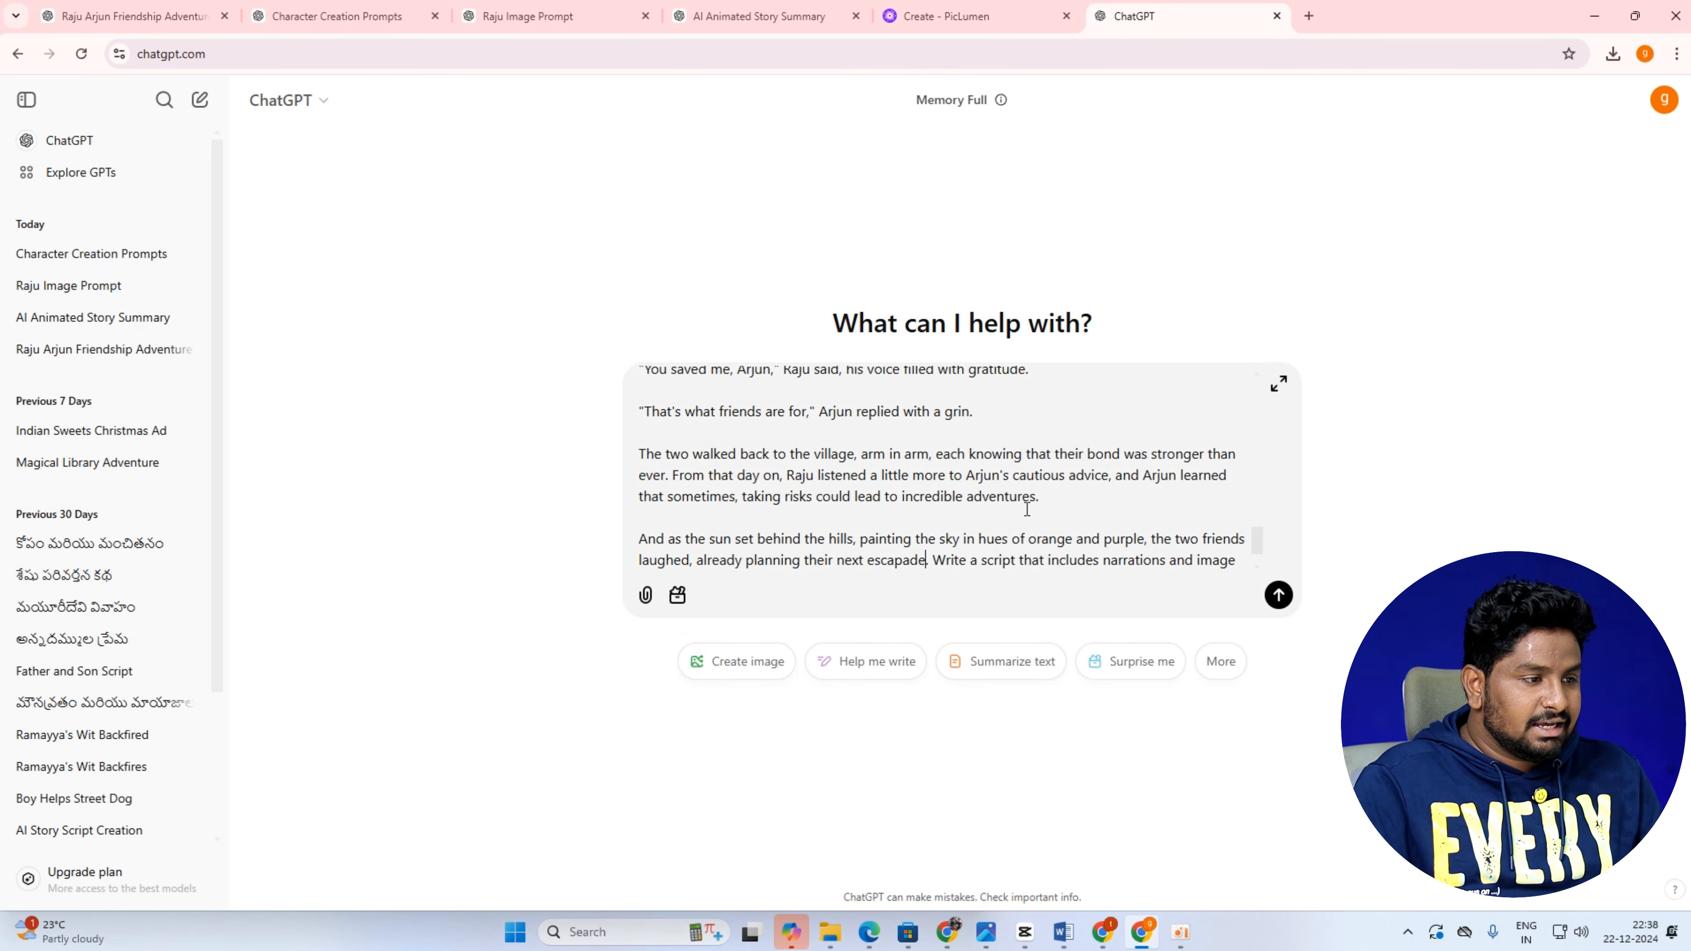
Replace the "[Your Style]" placeholder at the end of the message with "3d pixar".
scroll(971, 512, "down", 1)
left_click_drag(1083, 559, 1155, 561)
key("BackSpace")
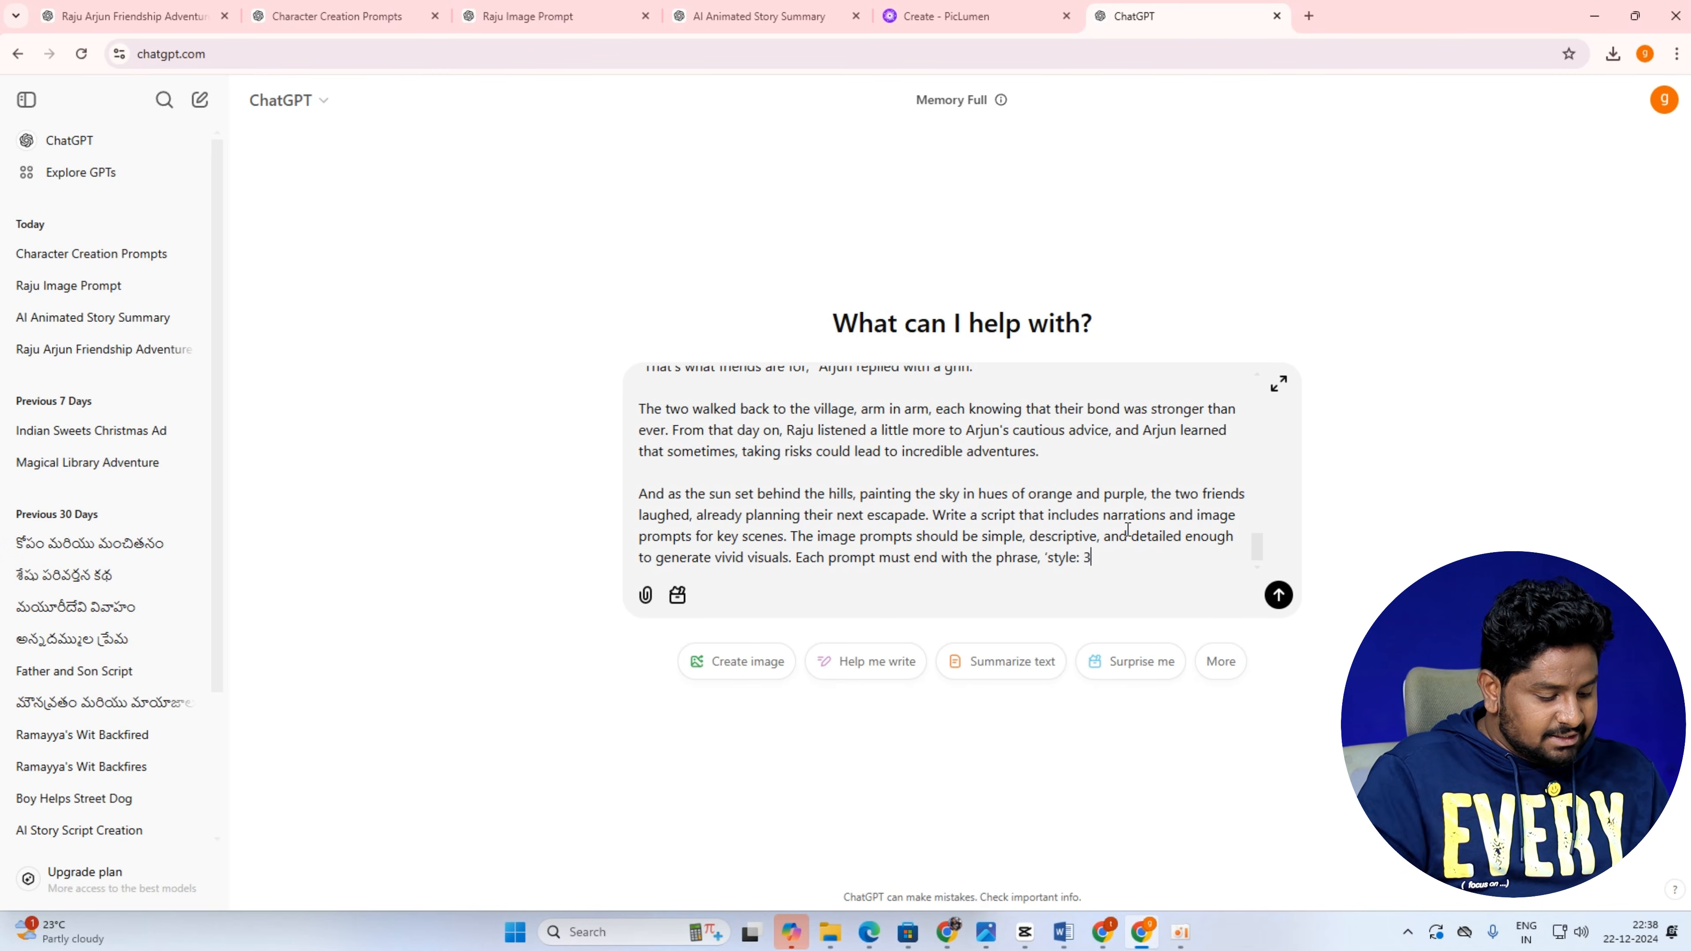
type("3d pixar")
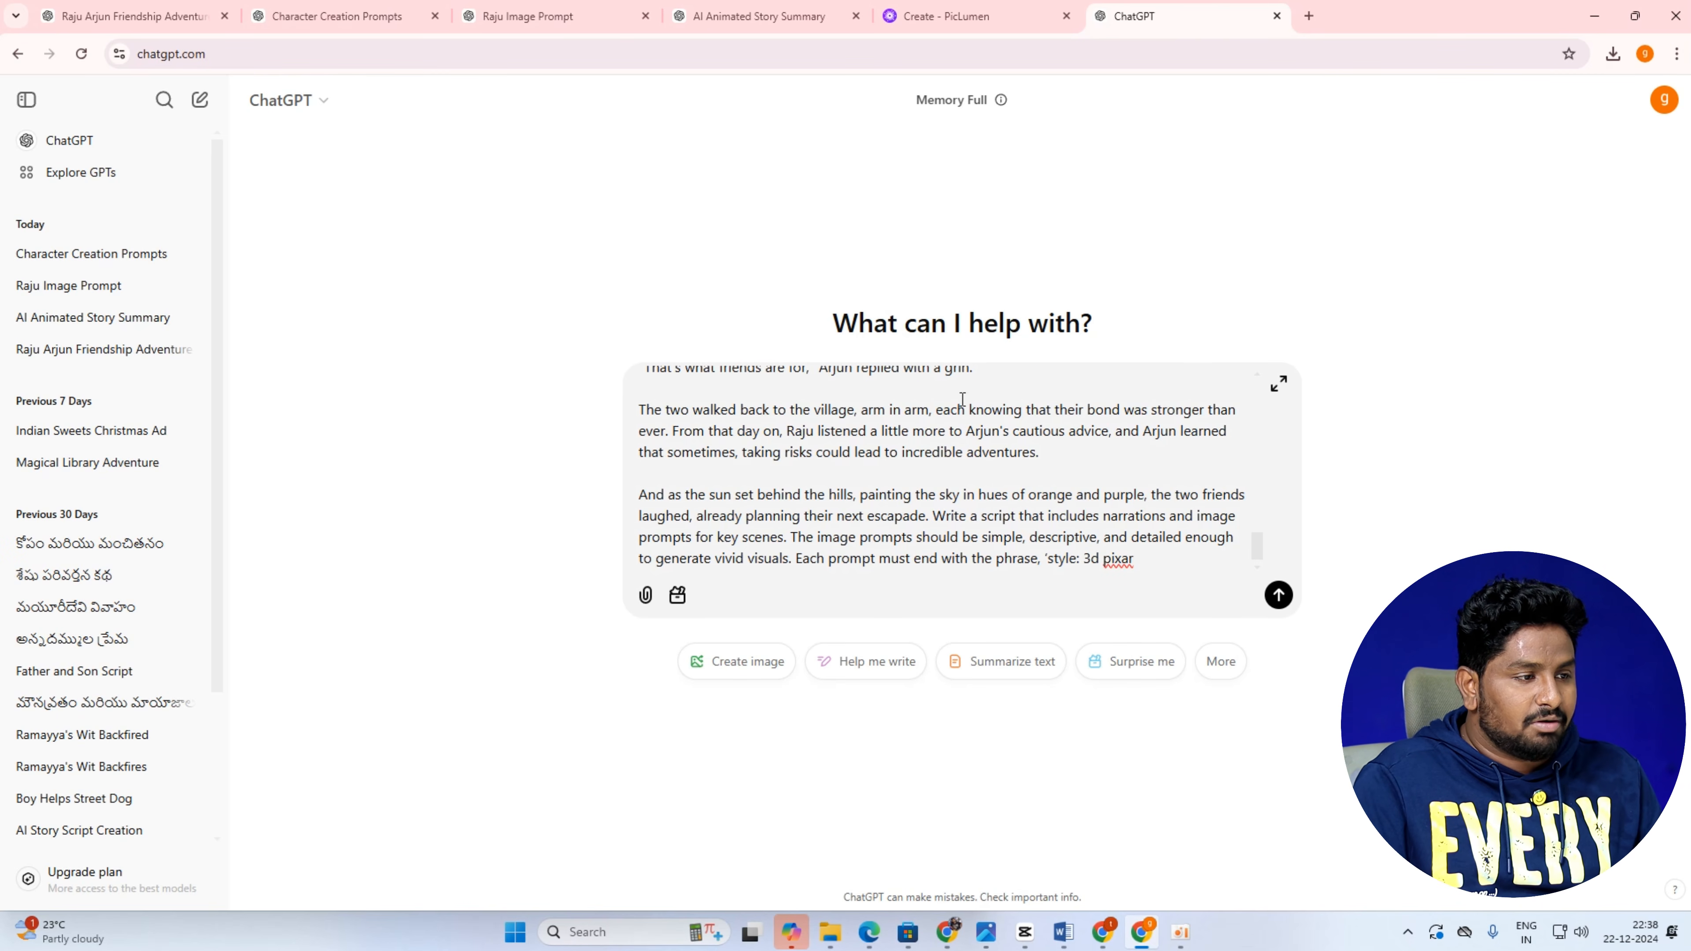
Review the complete story script request, send it to ChatGPT, and stop the response while the script is being generated.
scroll(861, 433, "up", 10)
scroll(861, 434, "up", 10)
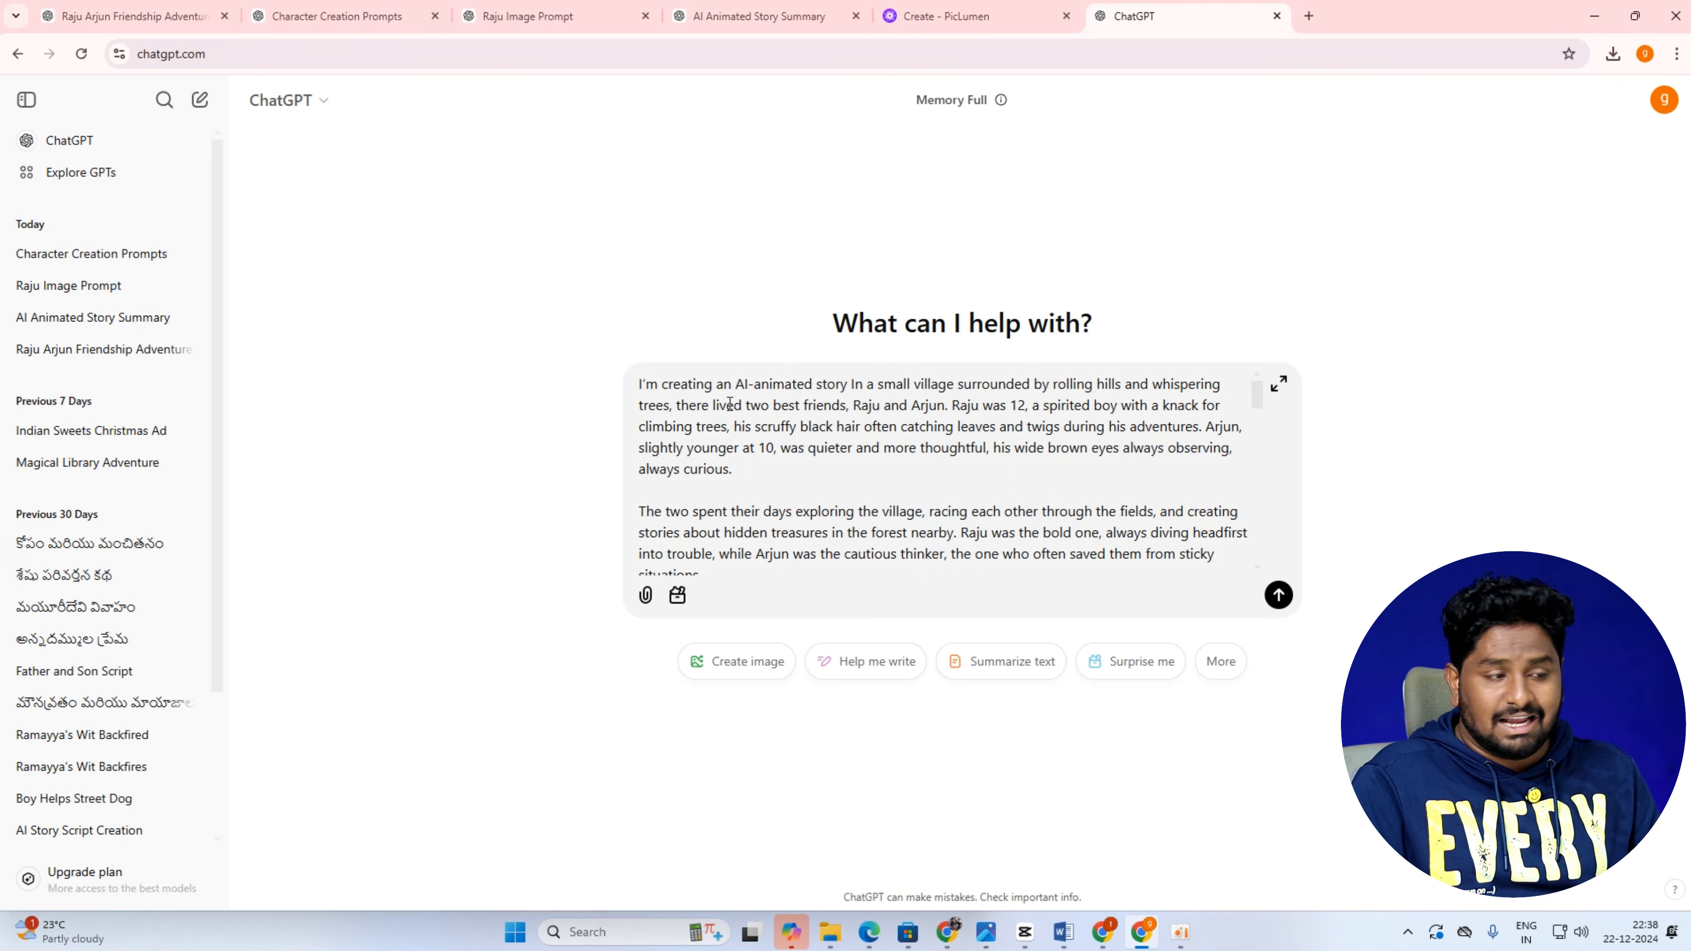
scroll(1110, 535, "down", 20)
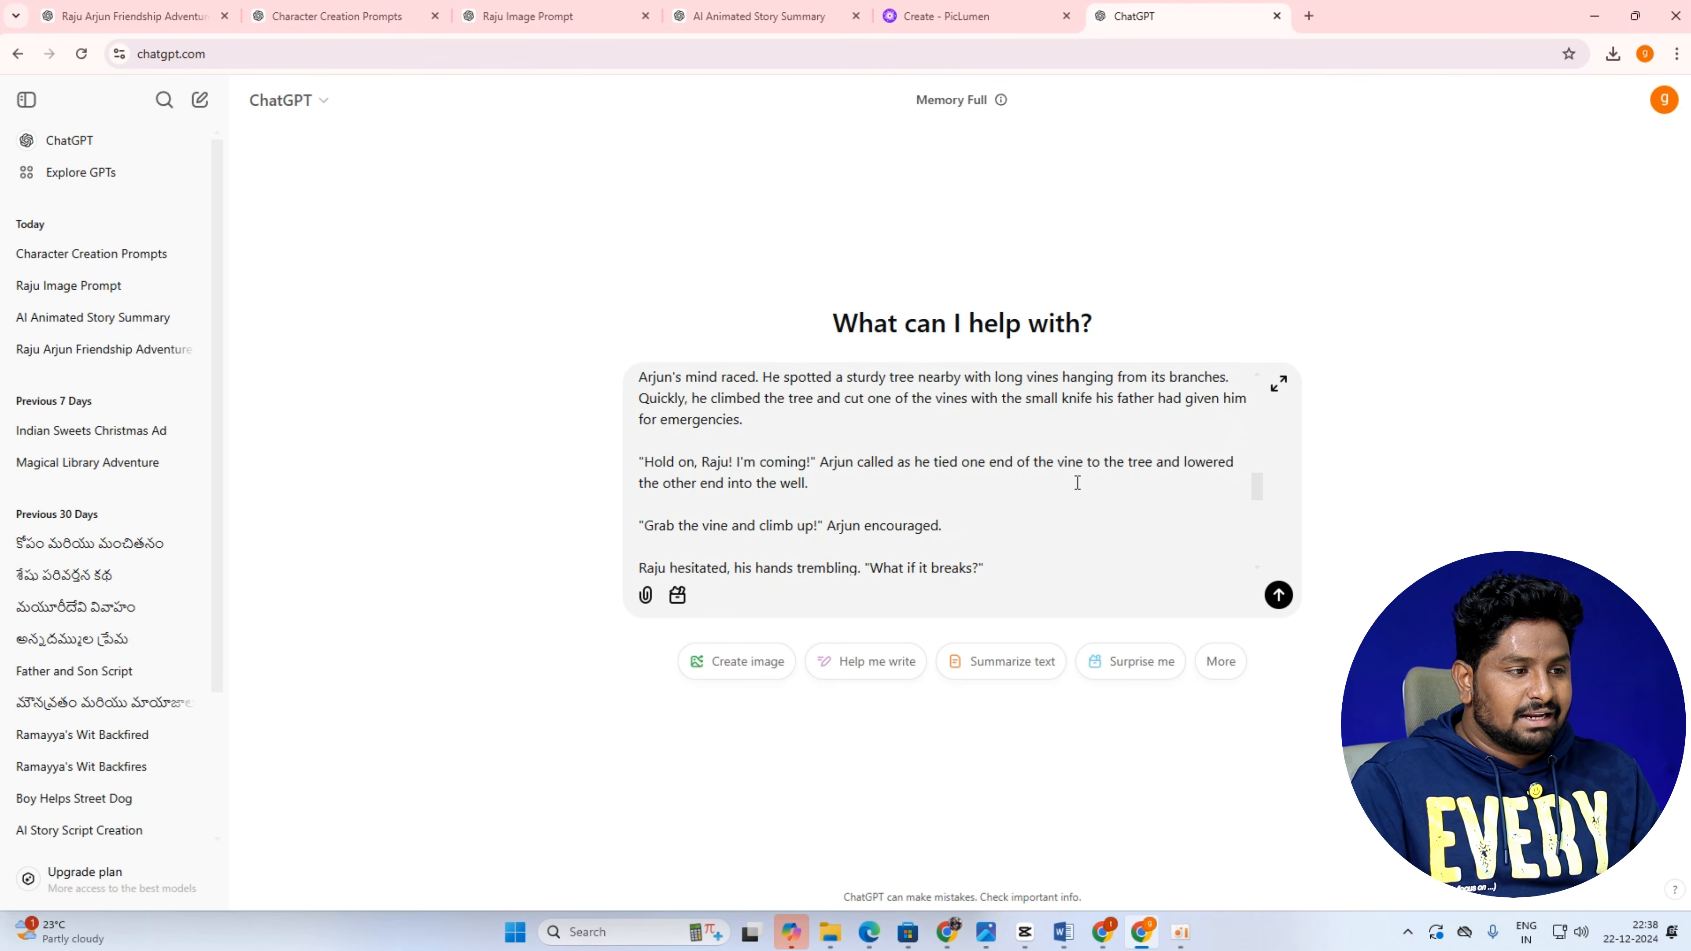
left_click(1278, 595)
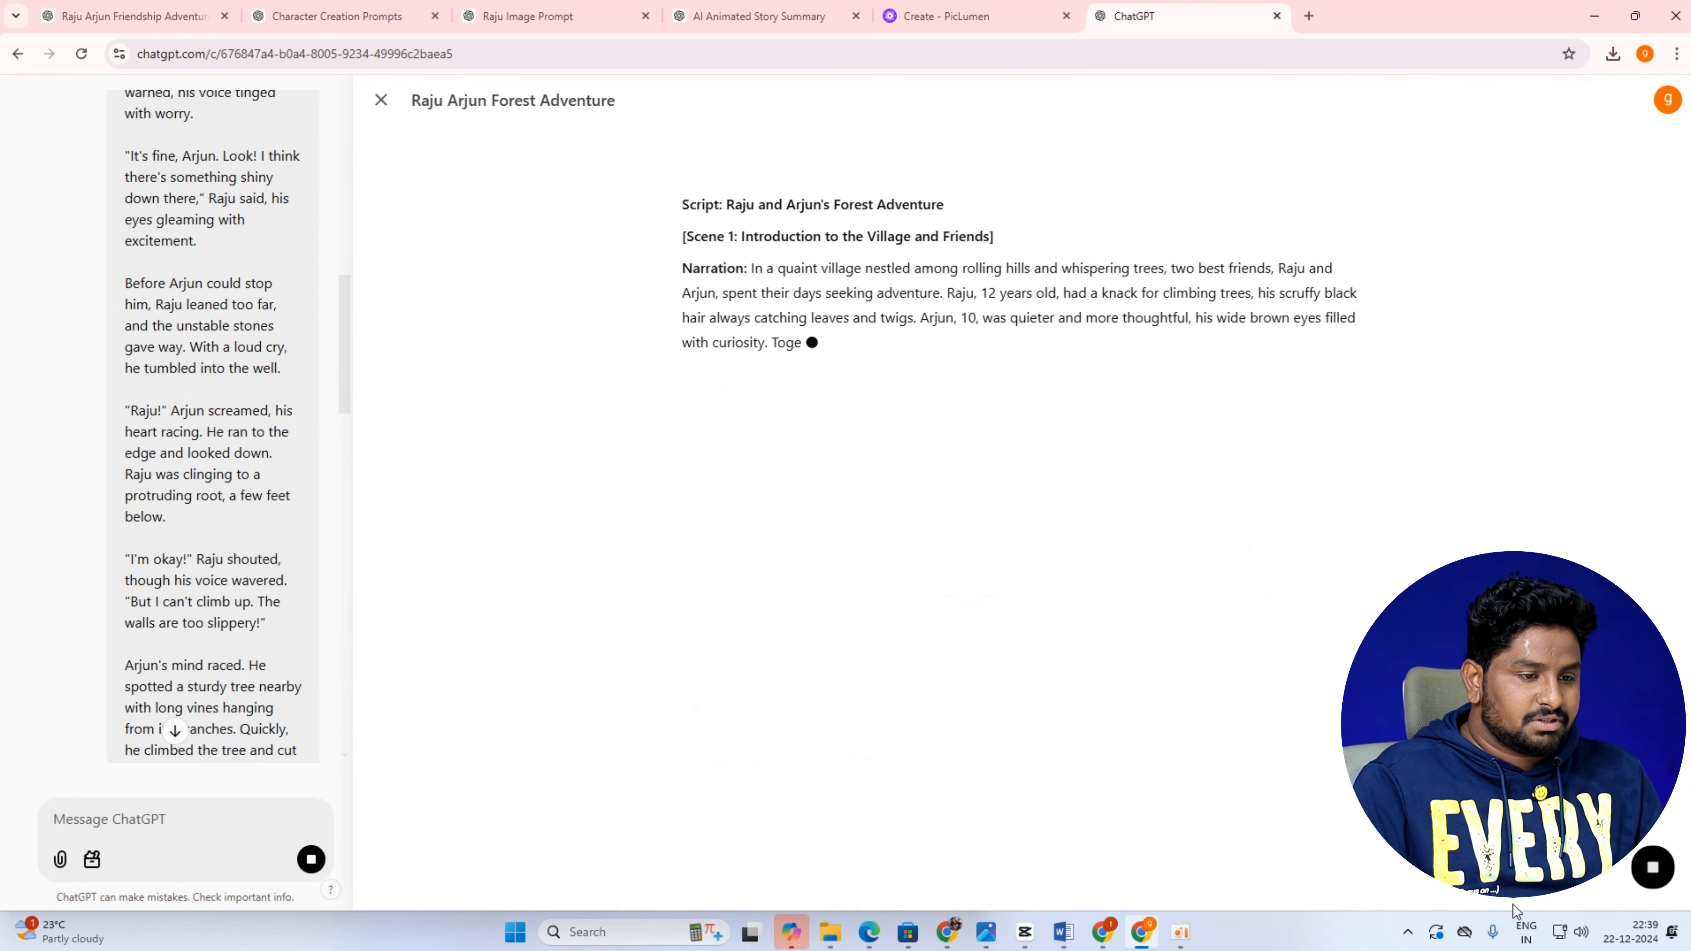
left_click(1652, 867)
Close the new script chat and open the AI Animated Story Summary chat at Scene 1 of its script.
left_click(972, 16)
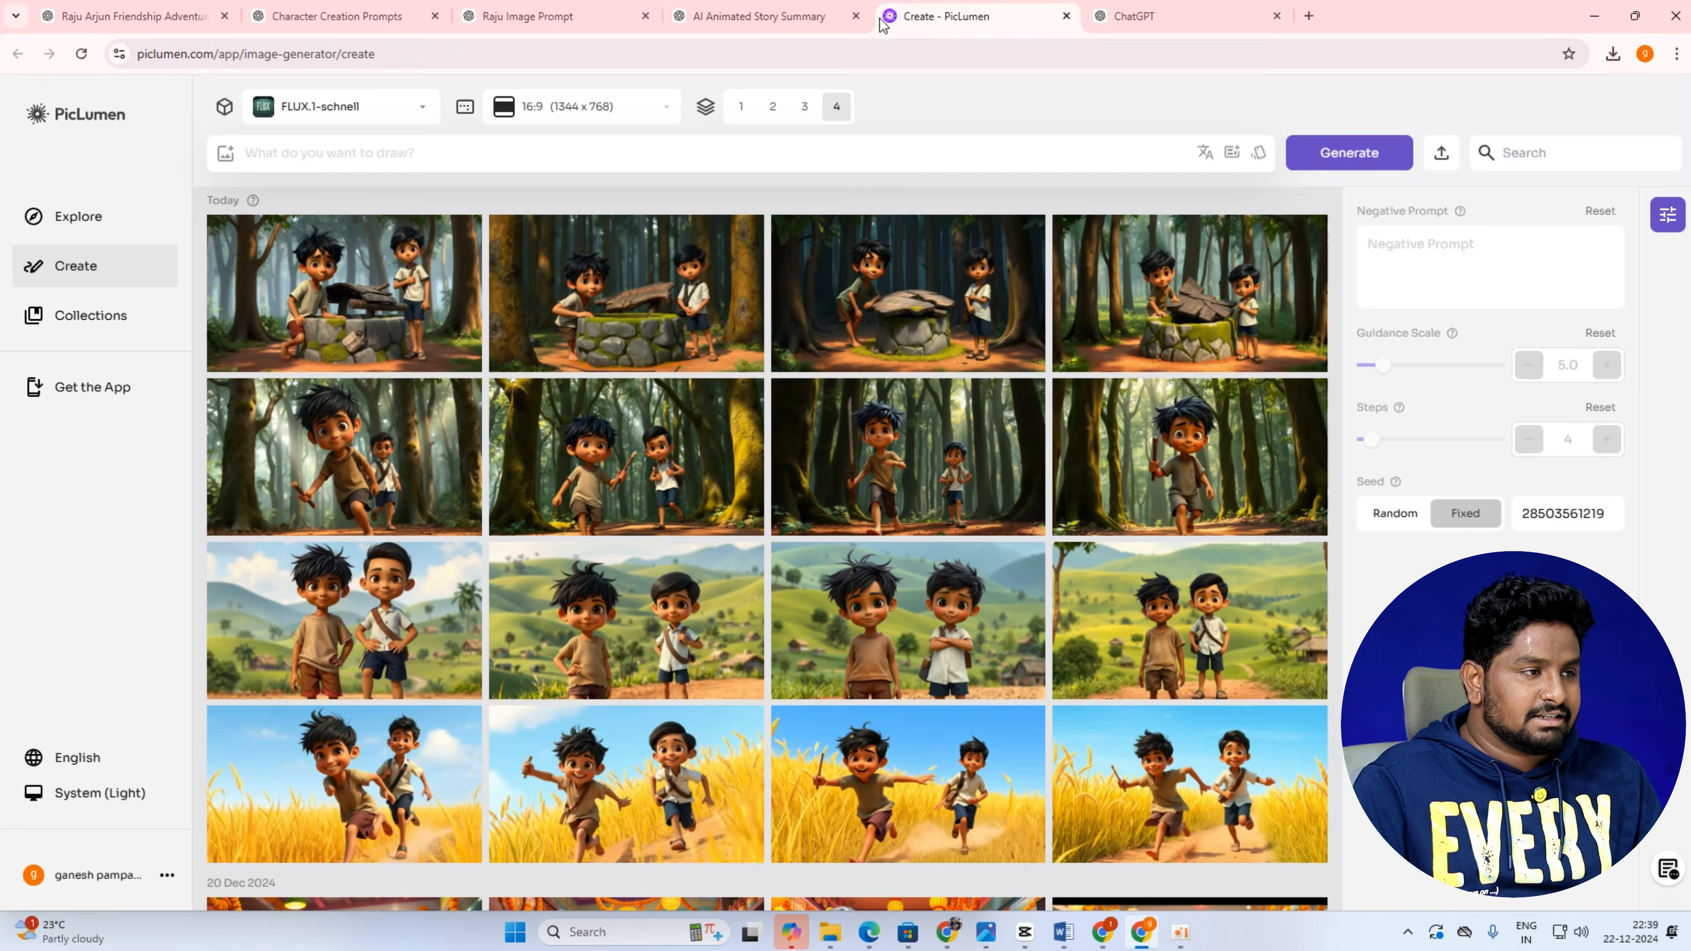
left_click(739, 17)
left_click(1276, 16)
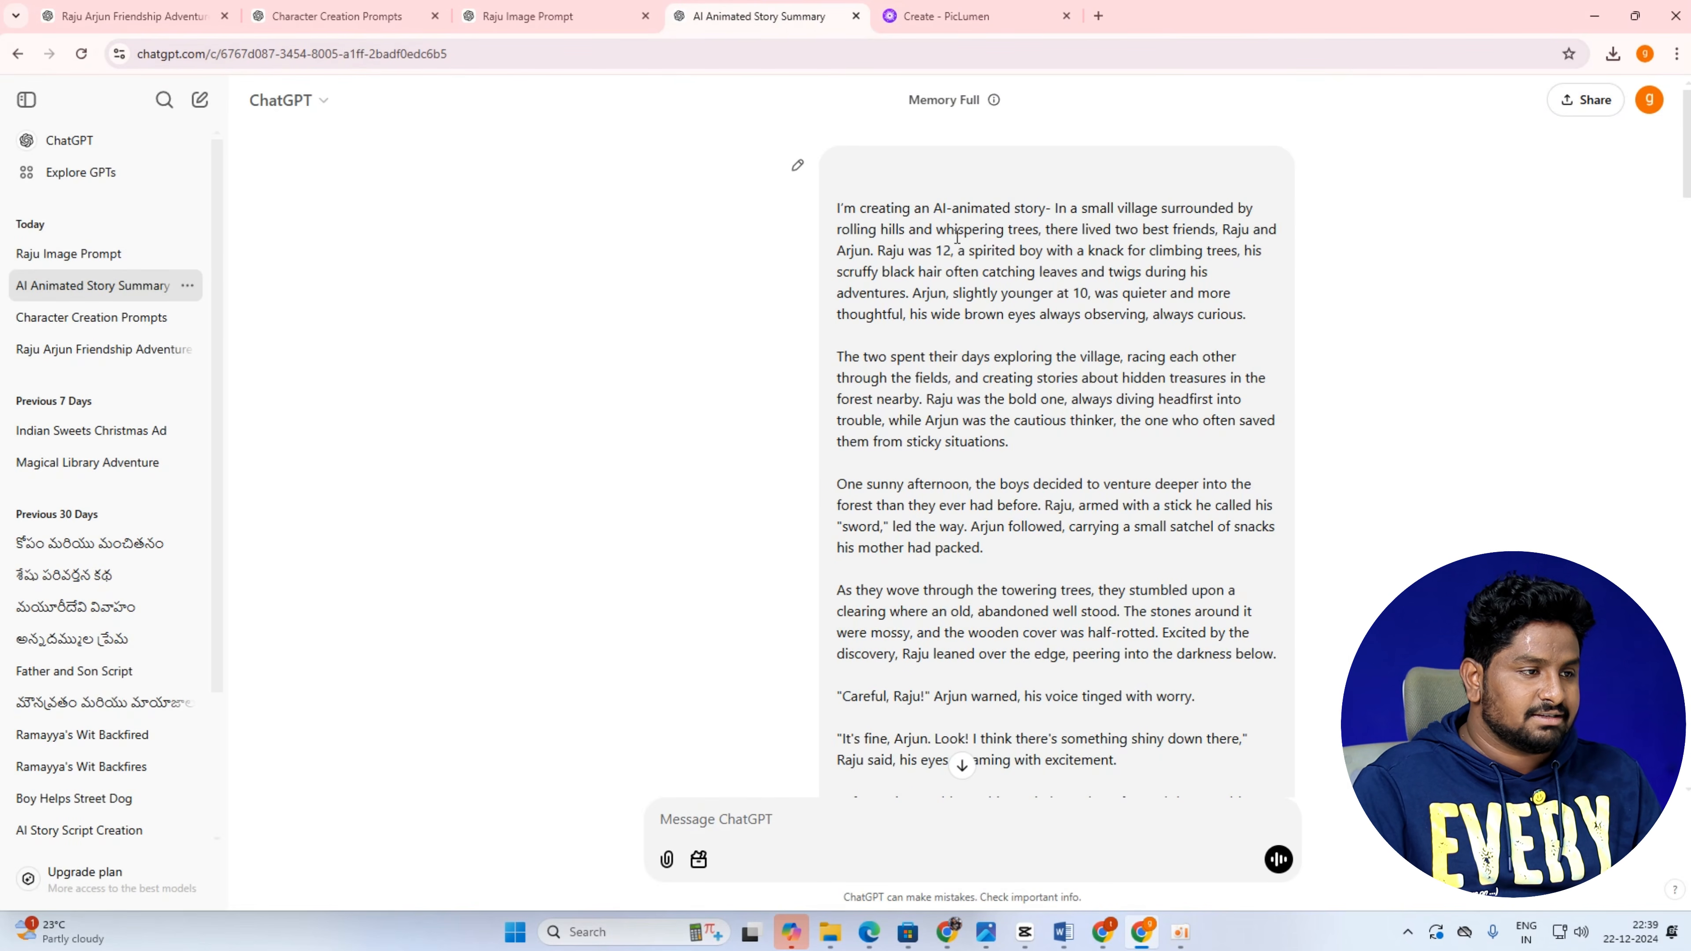
scroll(1130, 662, "down", 15)
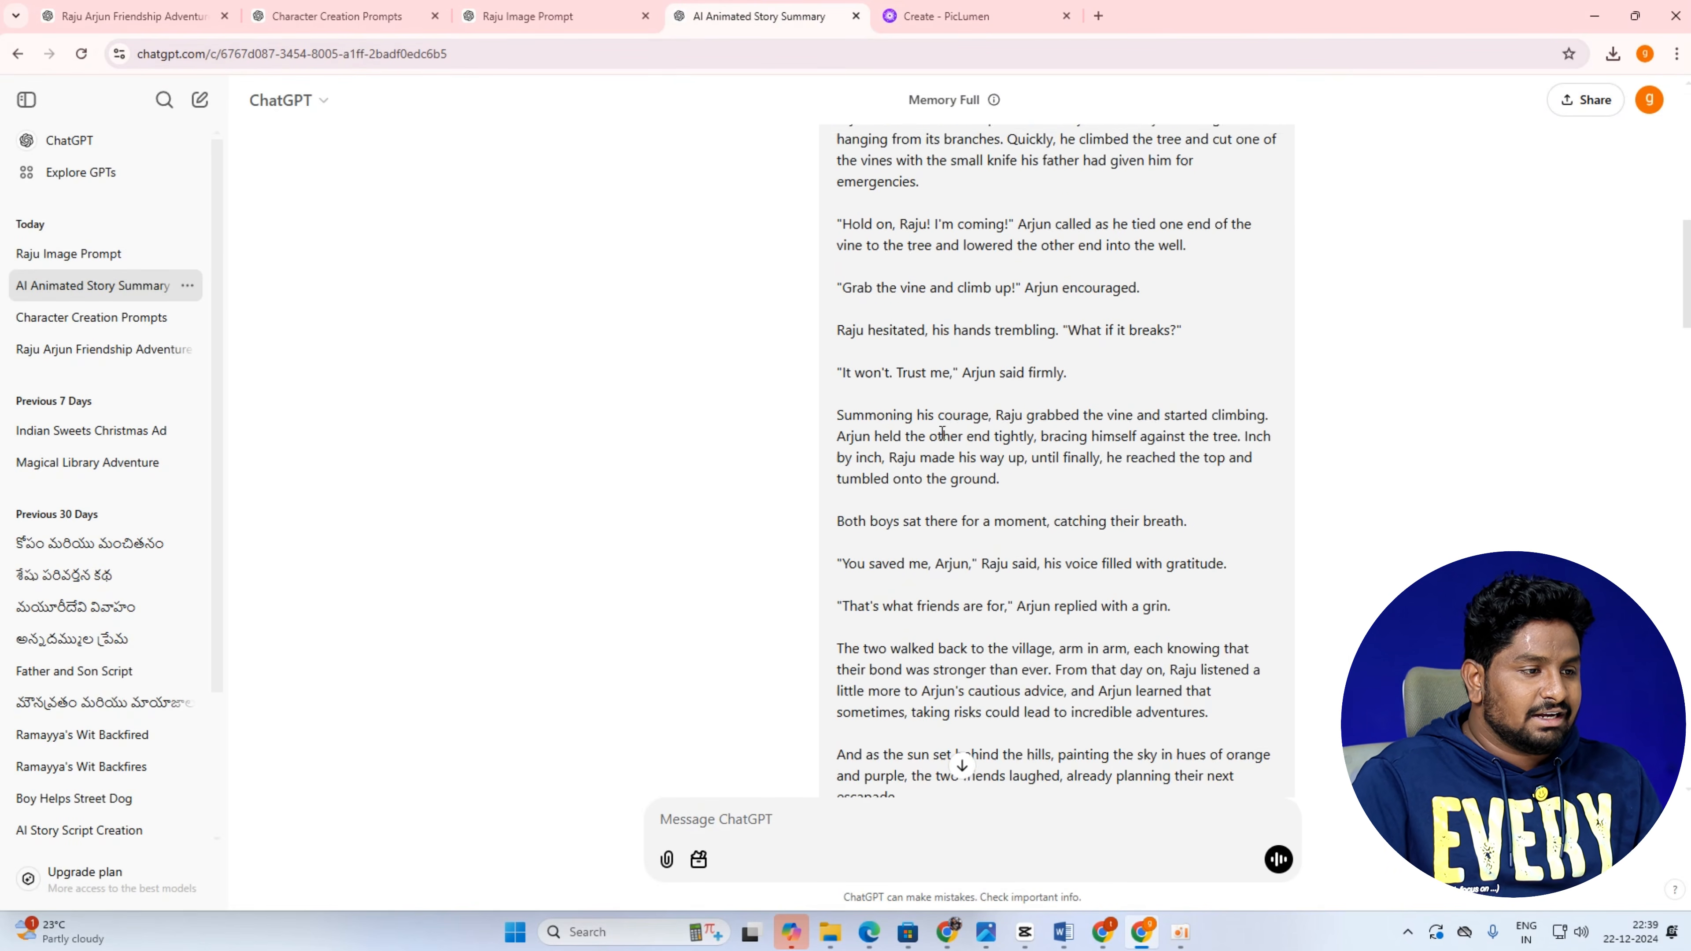
scroll(930, 417, "down", 8)
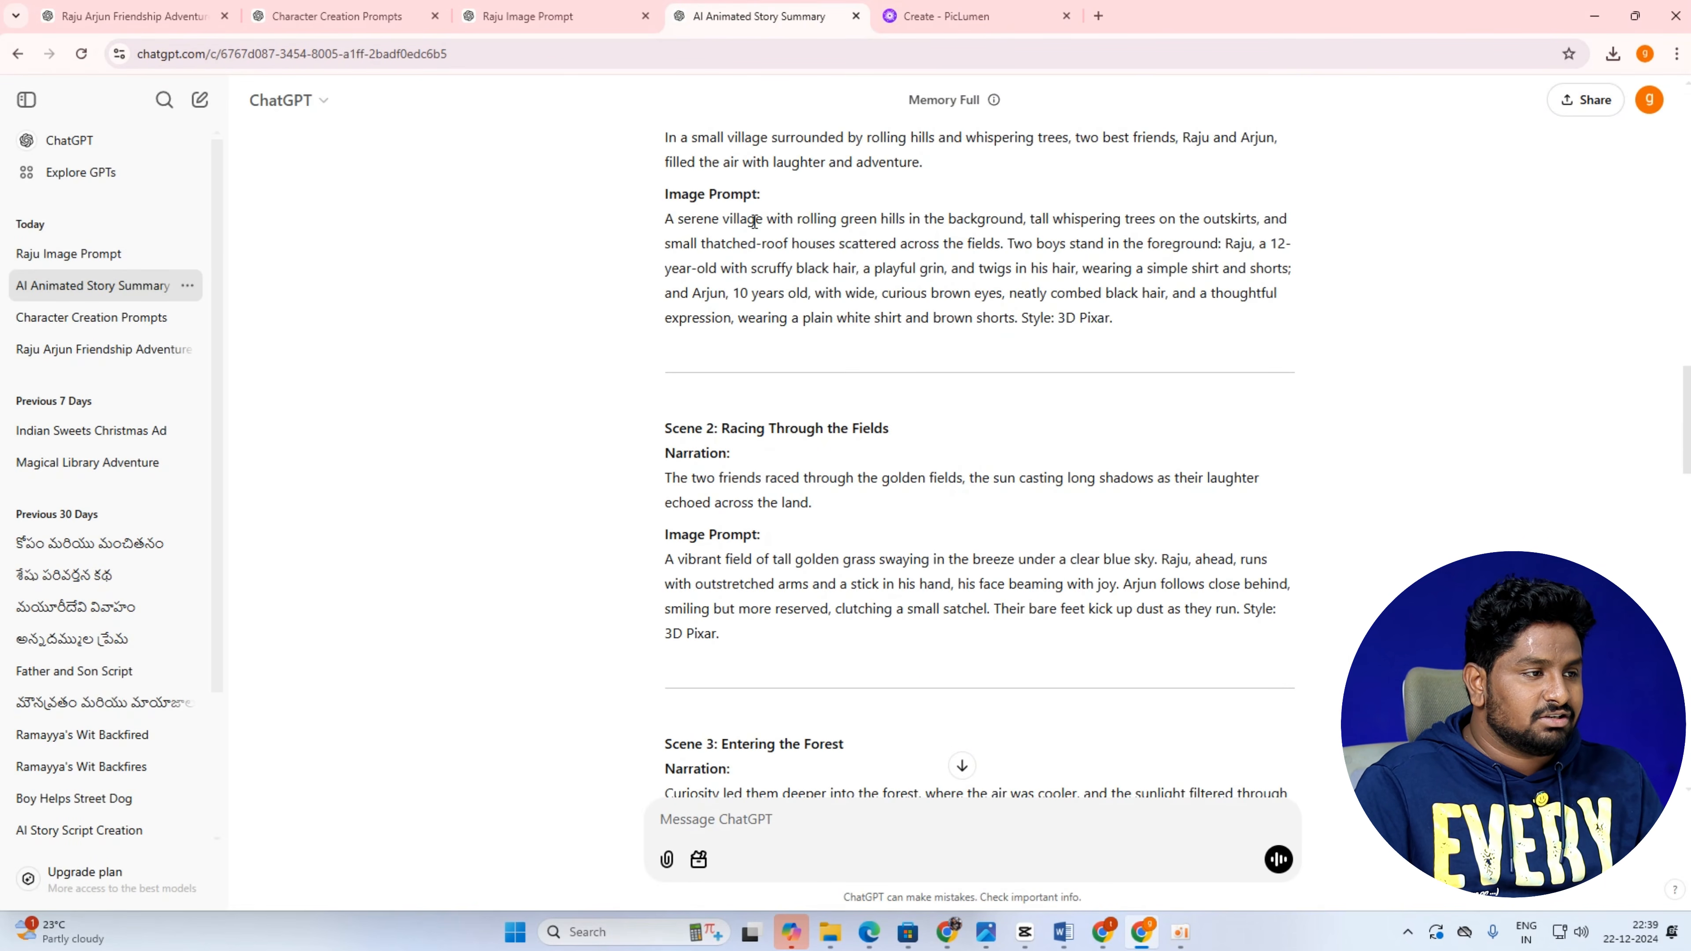
scroll(747, 193, "up", 3)
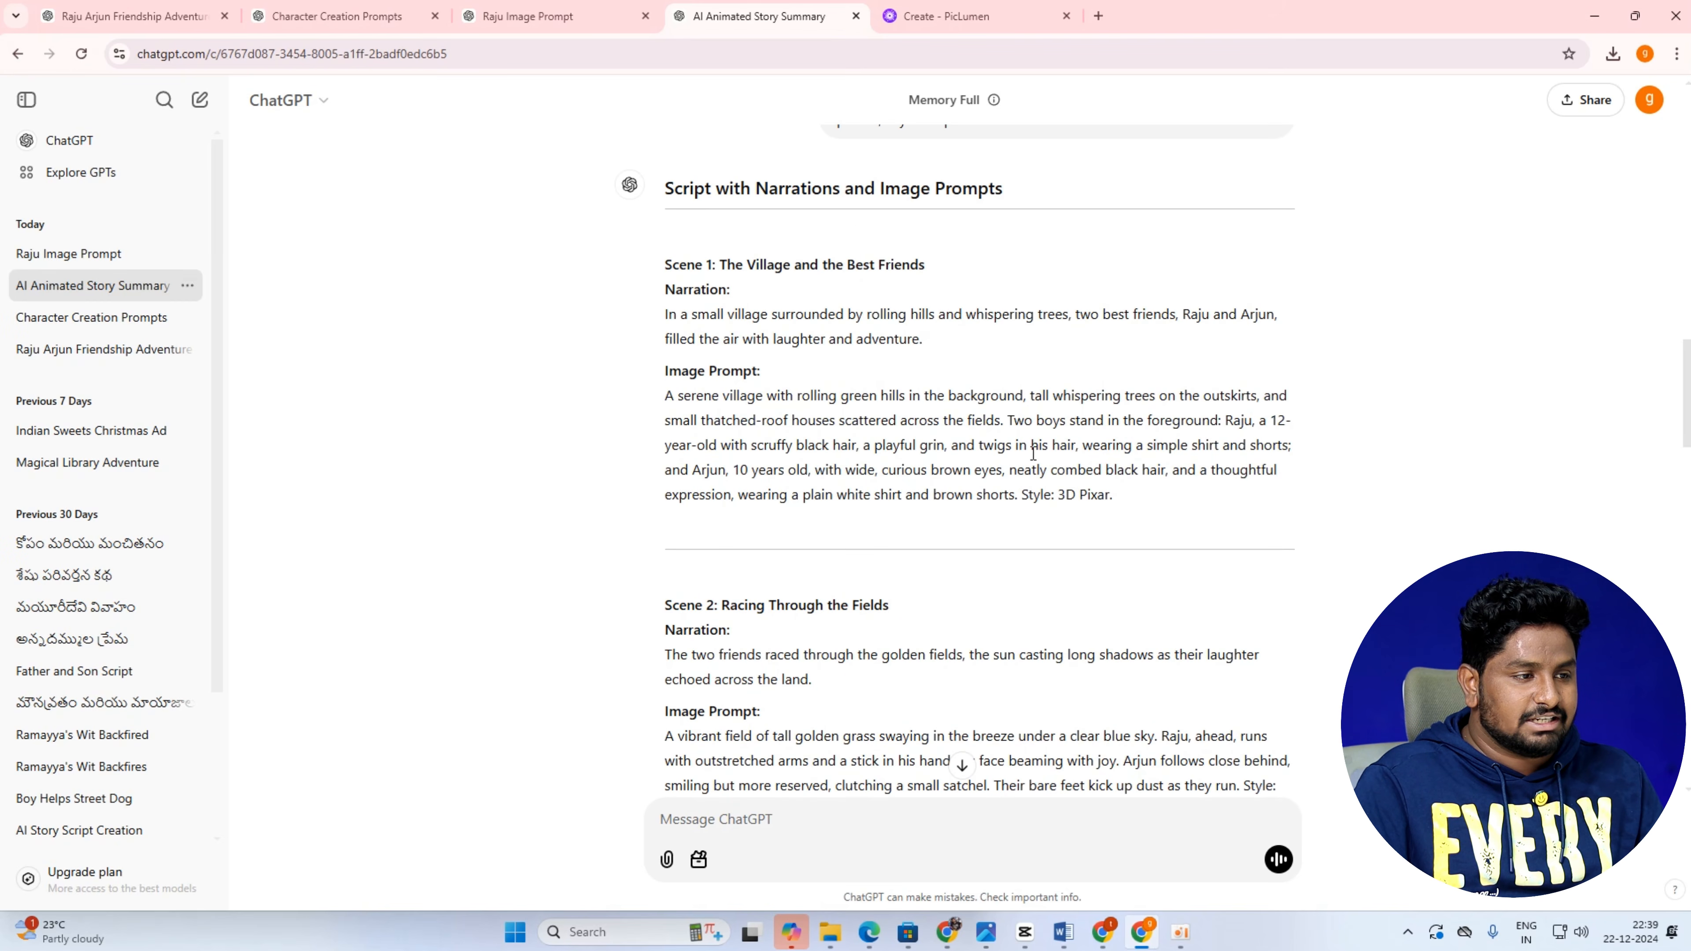
Review Scene 1's narration and image prompt, and copy the full image prompt ending in "Style: 3D Pixar.".
left_click_drag(664, 407, 1128, 547)
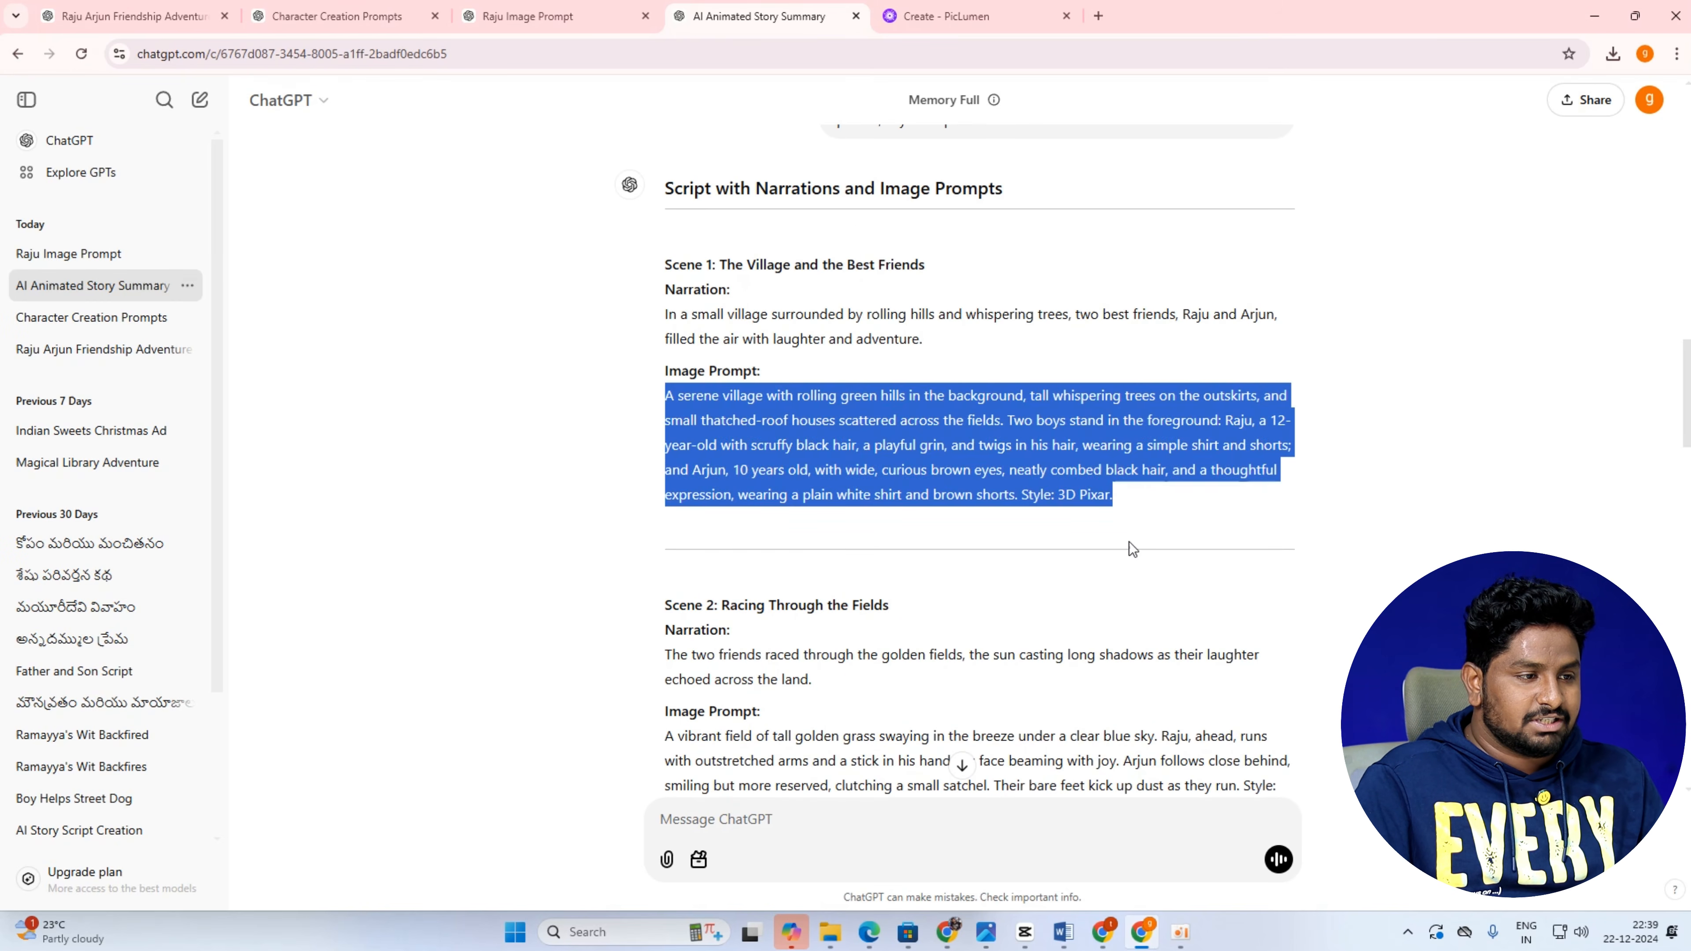
scroll(937, 525, "down", 4)
scroll(855, 500, "up", 4)
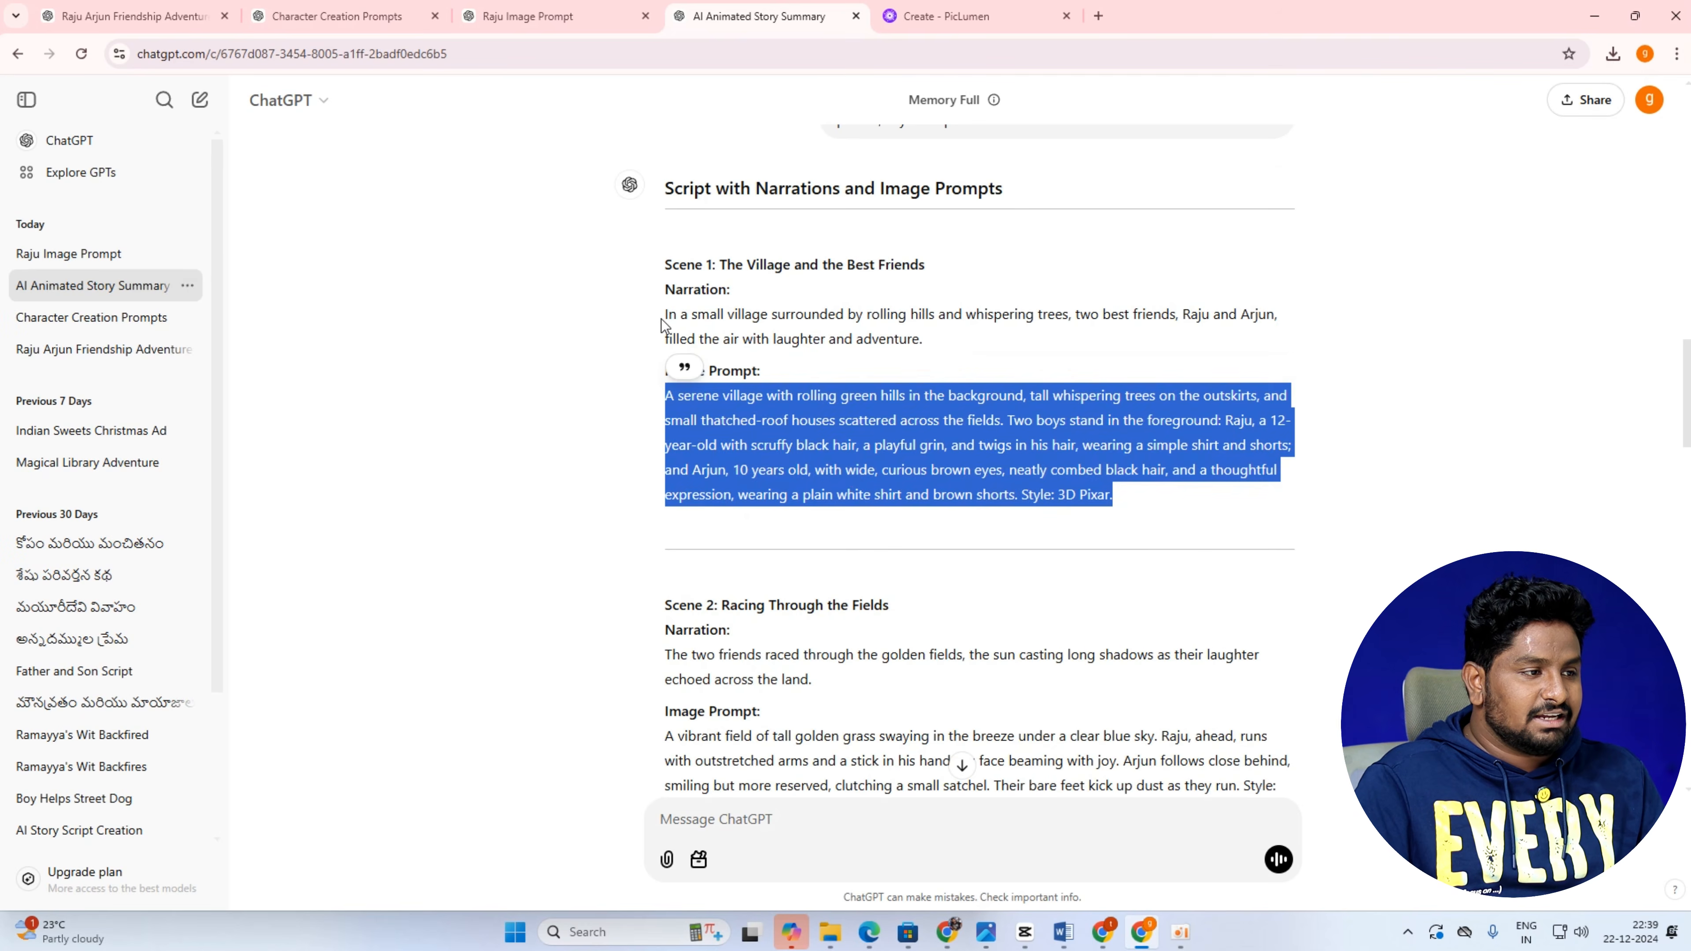
left_click_drag(664, 313, 912, 325)
left_click(1085, 347)
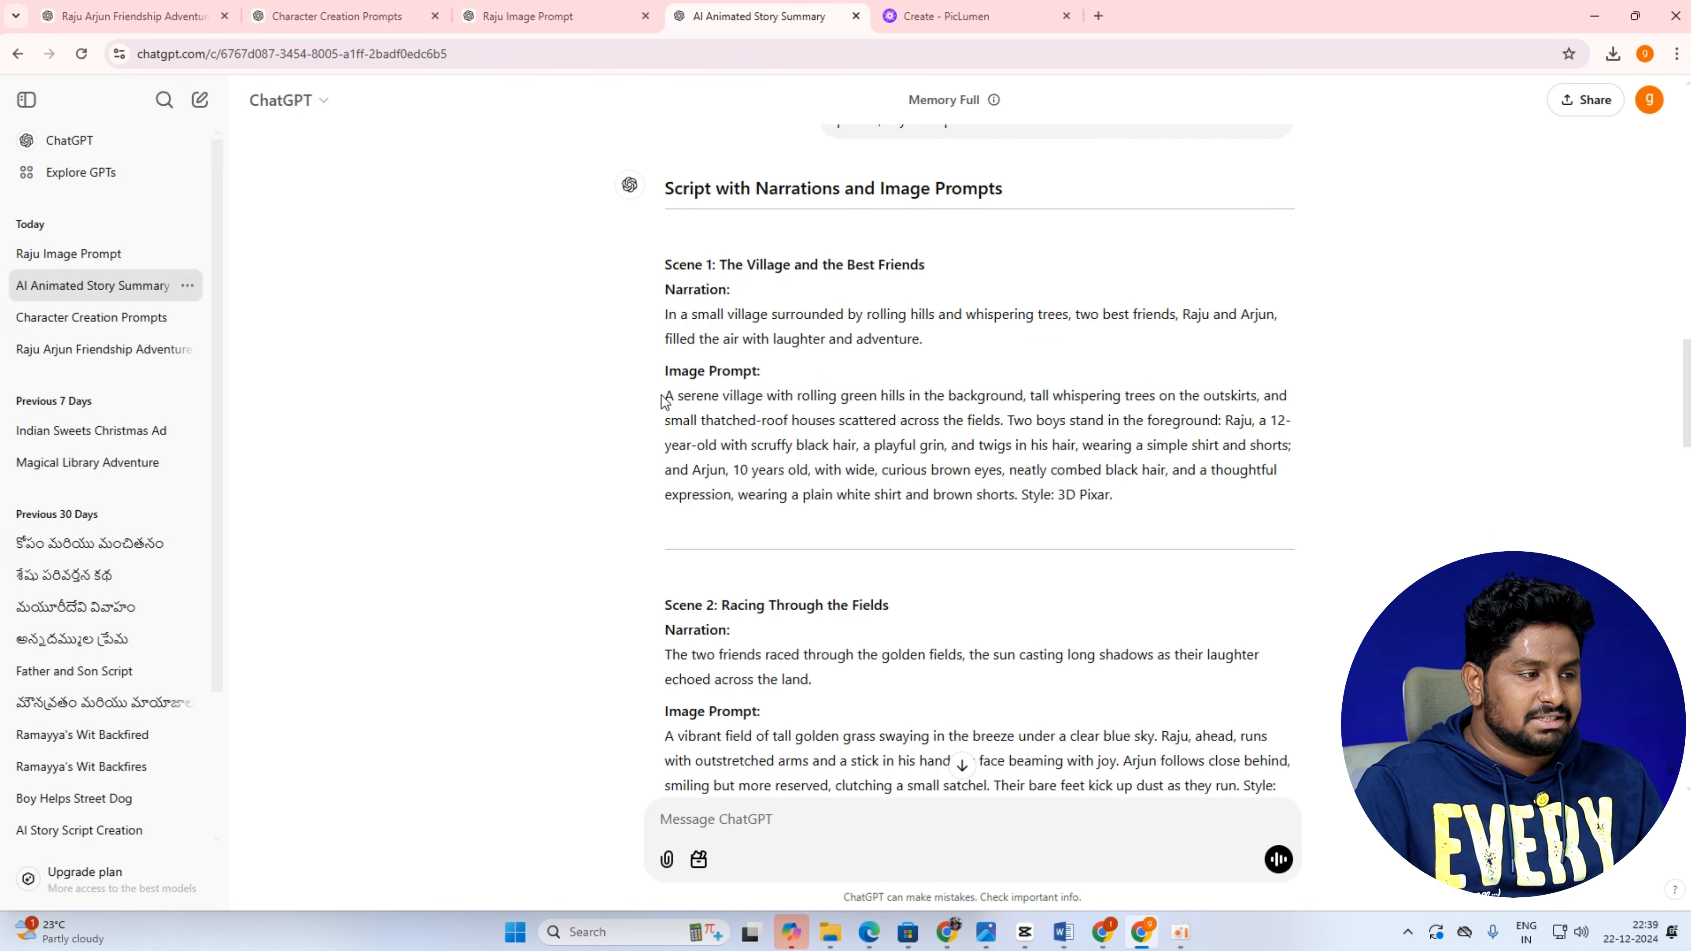
left_click_drag(664, 401, 705, 397)
left_click_drag(764, 400, 1116, 498)
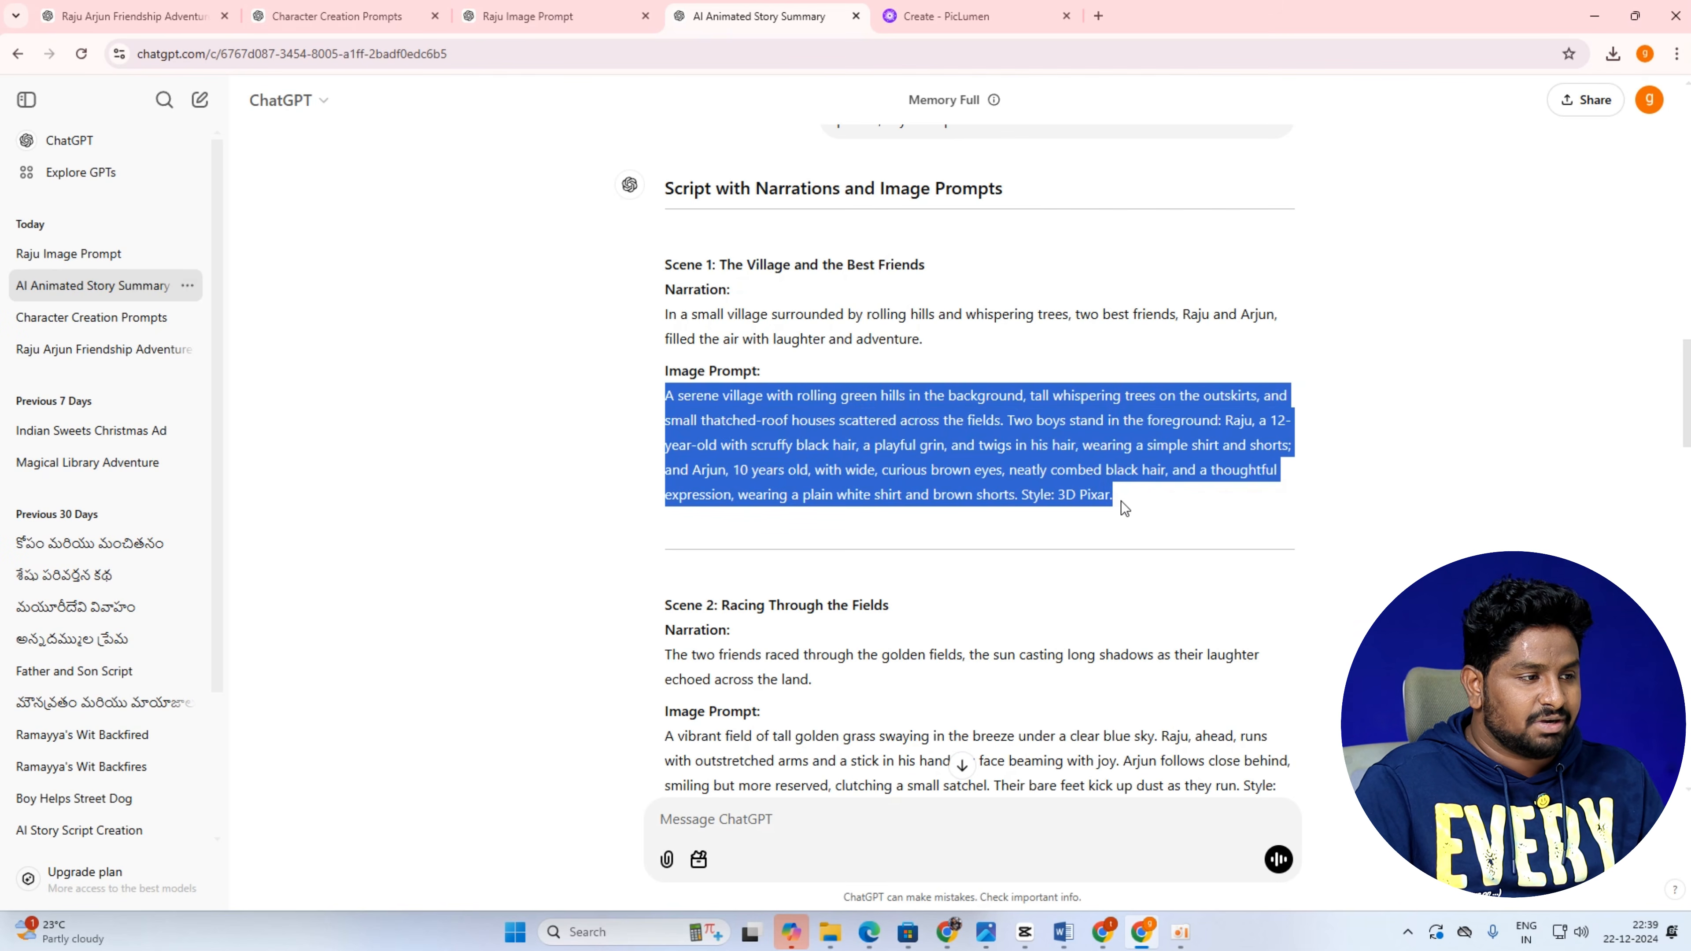
right_click(846, 437)
left_click(864, 464)
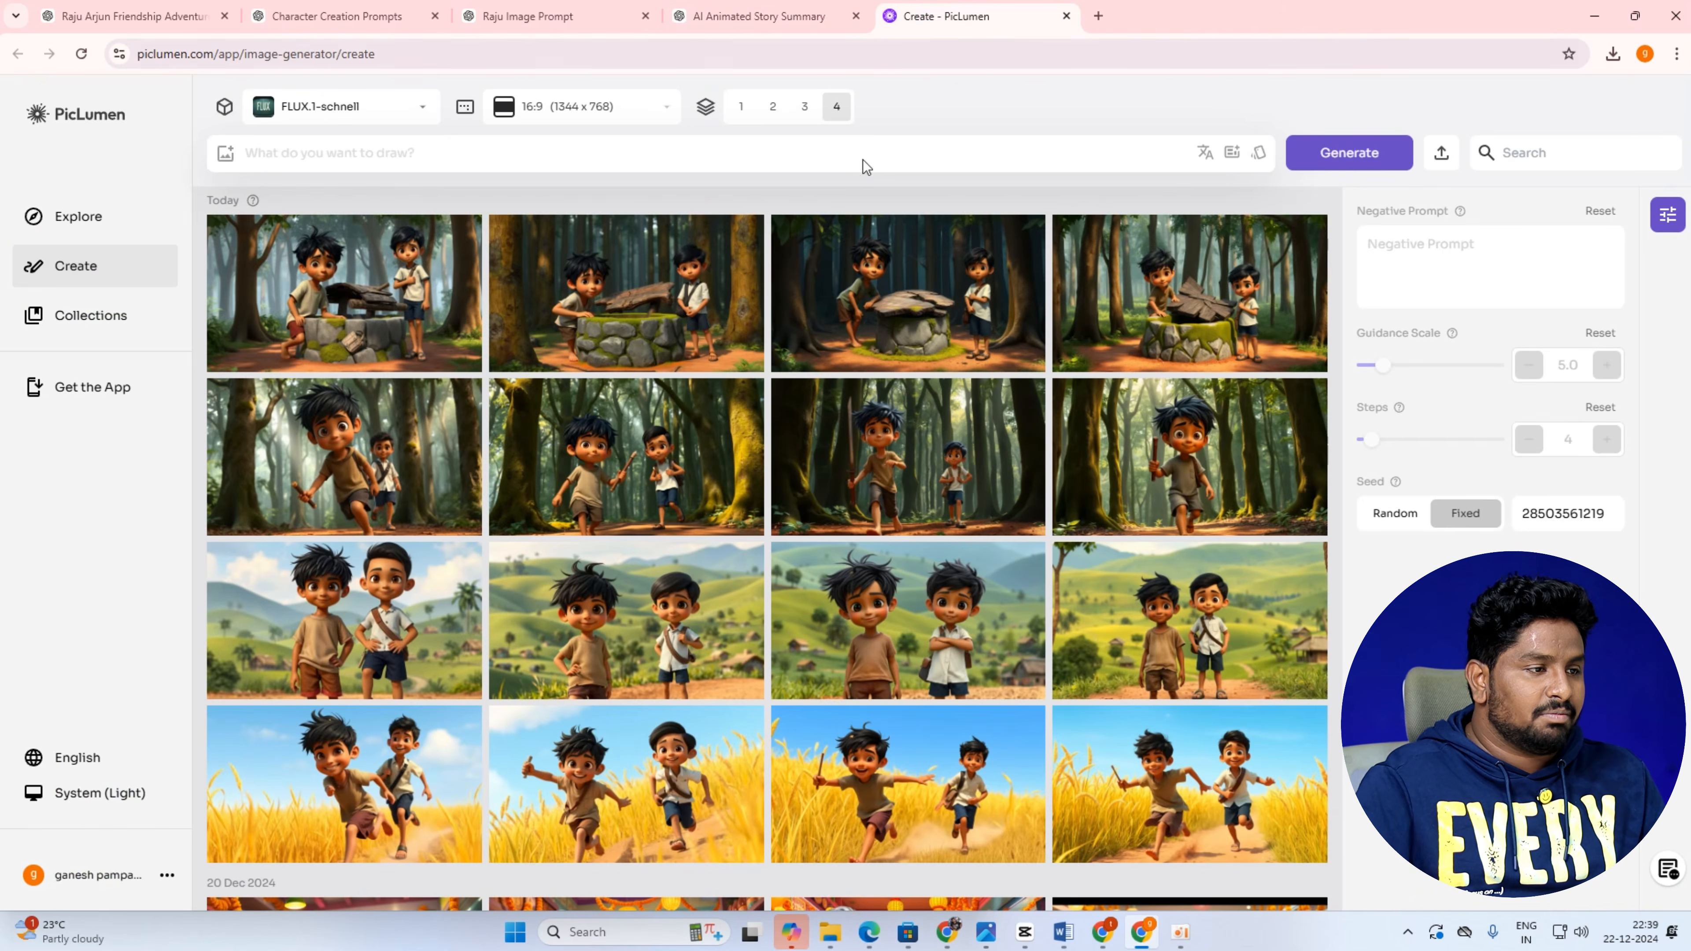
Paste the Scene 1 prompt into PicLumen and delete Raju's description from "a 12-year-old" through "wearing a simple shirt and shorts;".
left_click(972, 15)
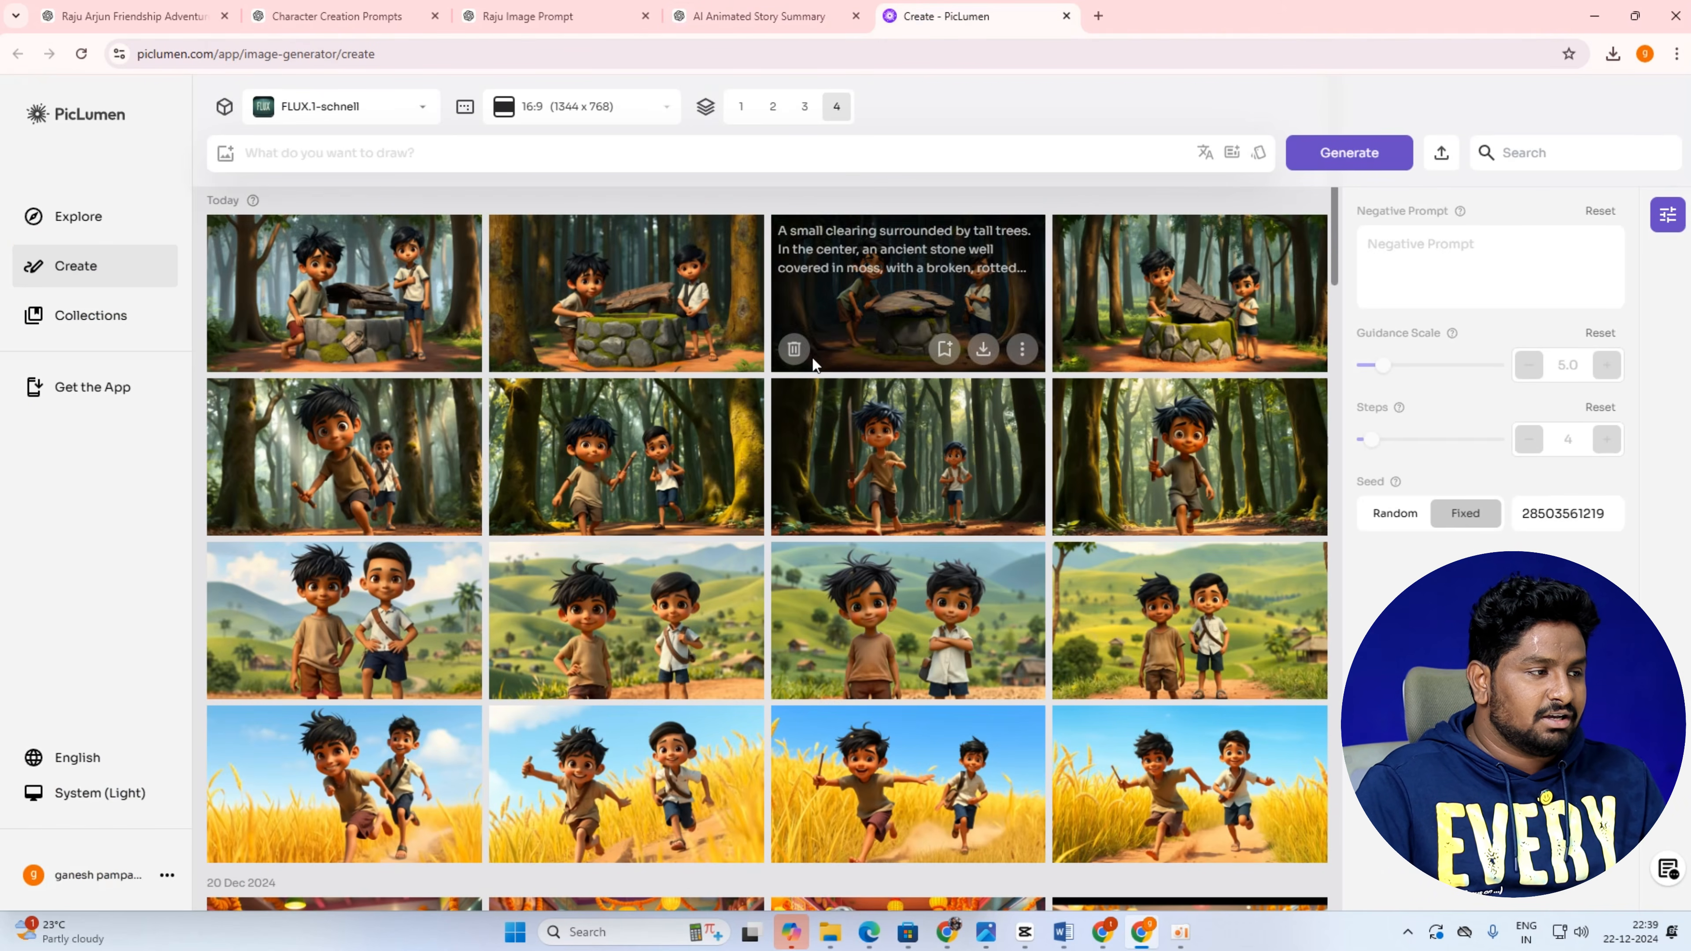
left_click(490, 151)
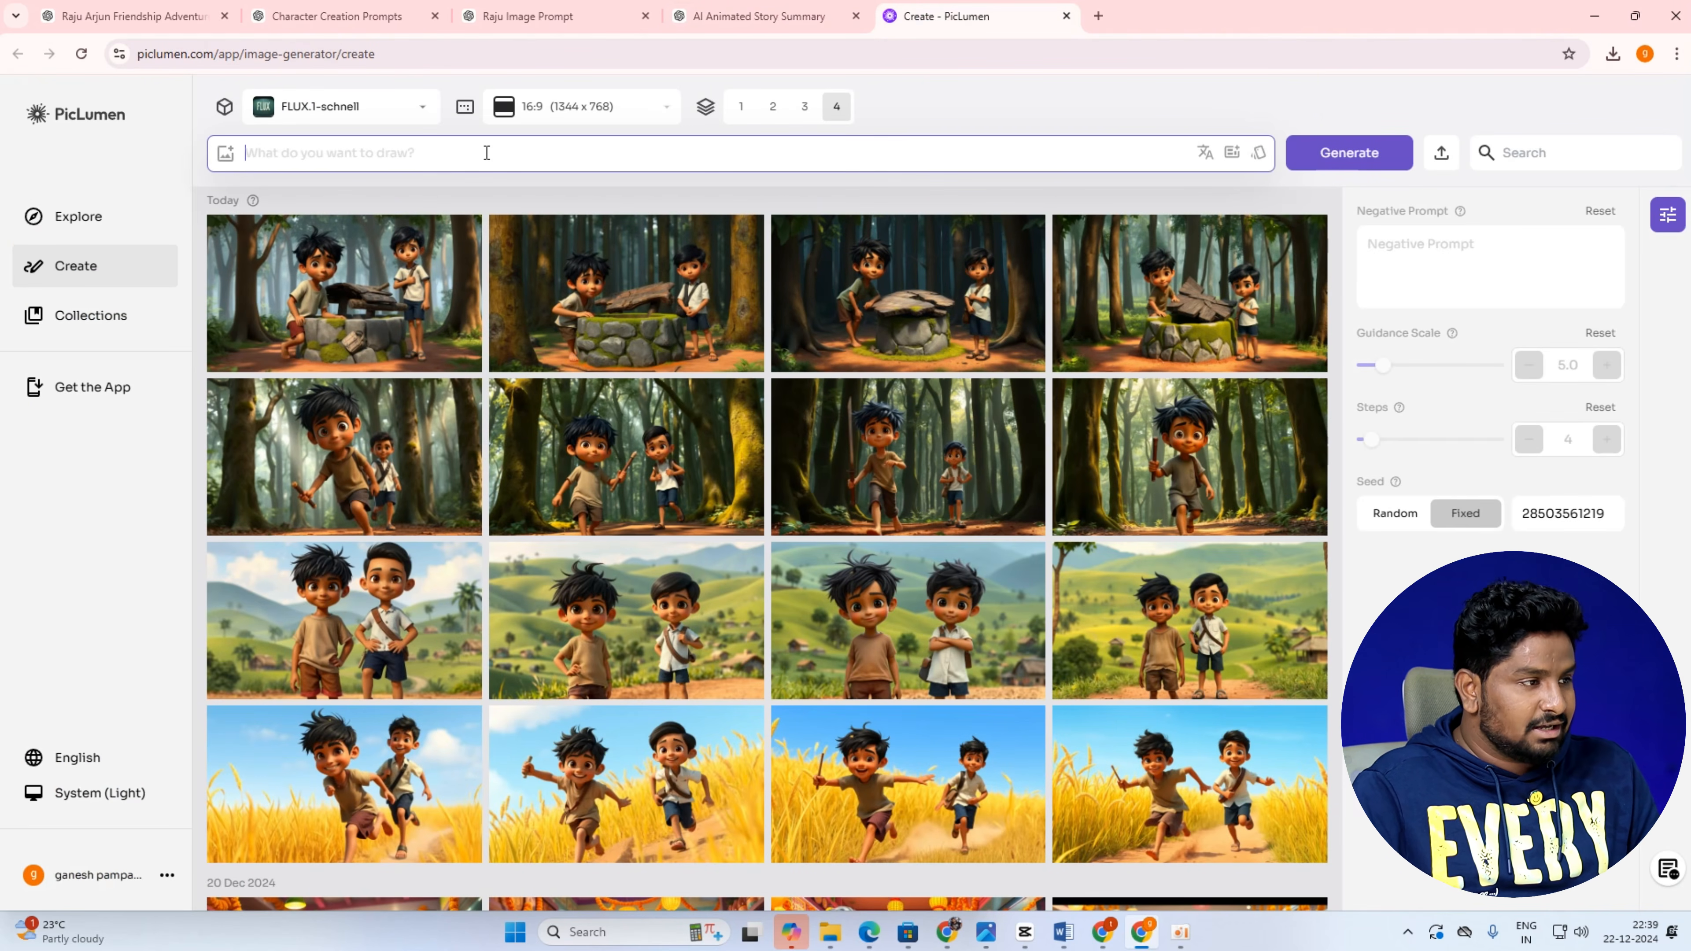
key("ctrl+v")
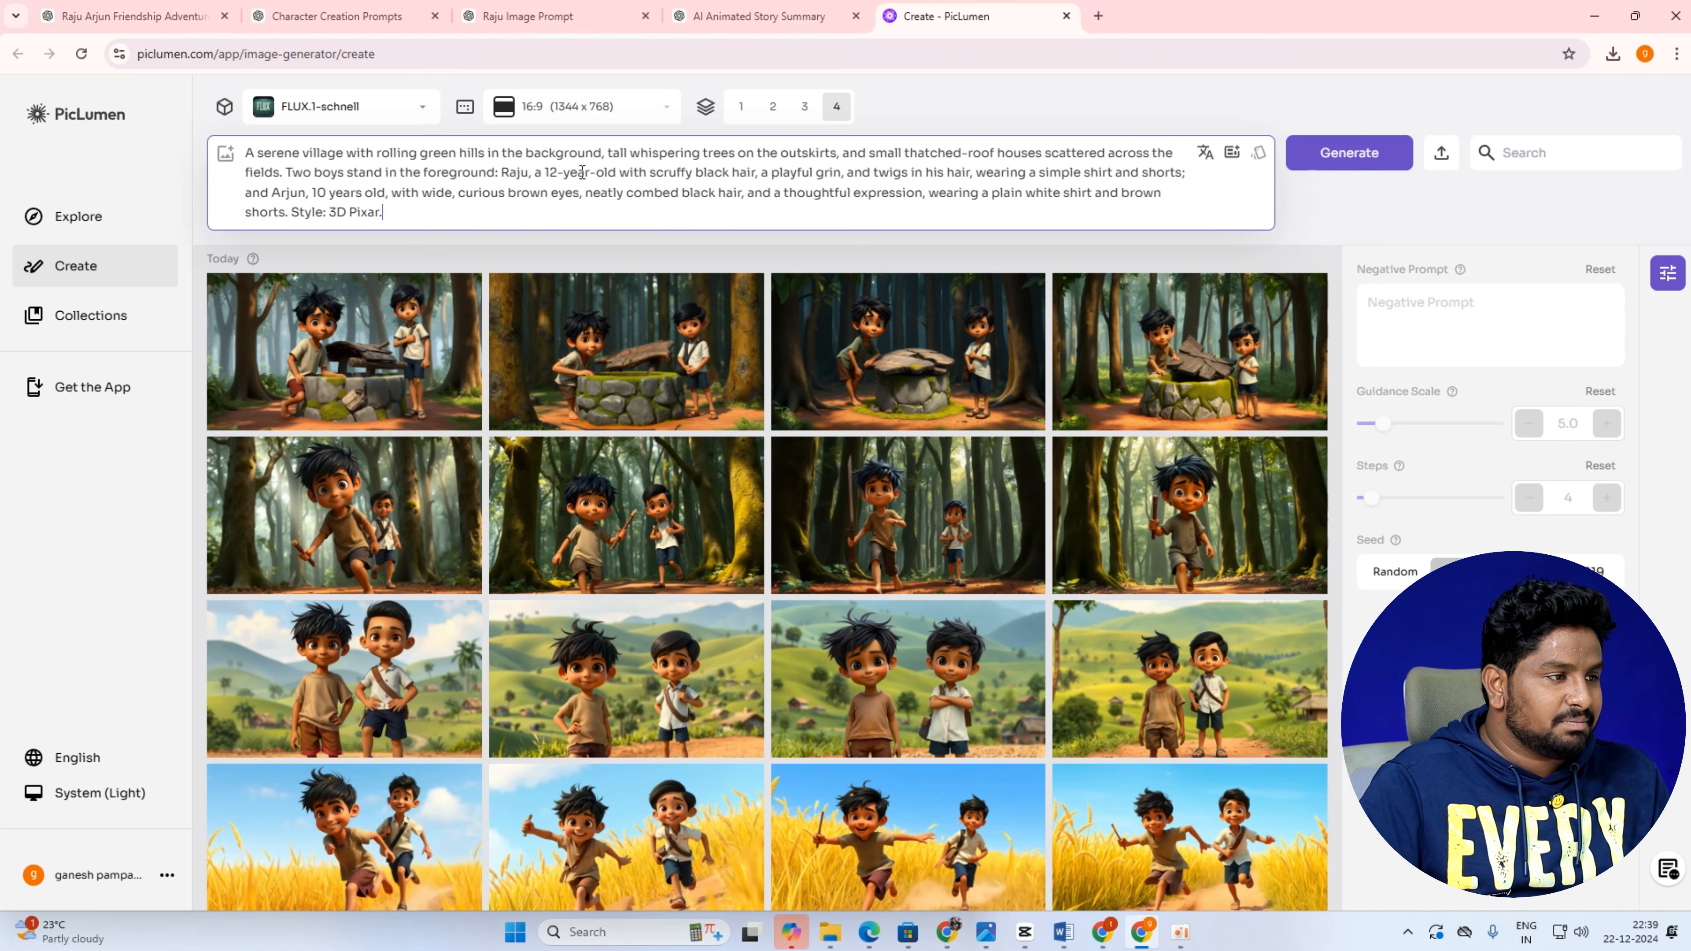
left_click_drag(538, 171, 1189, 172)
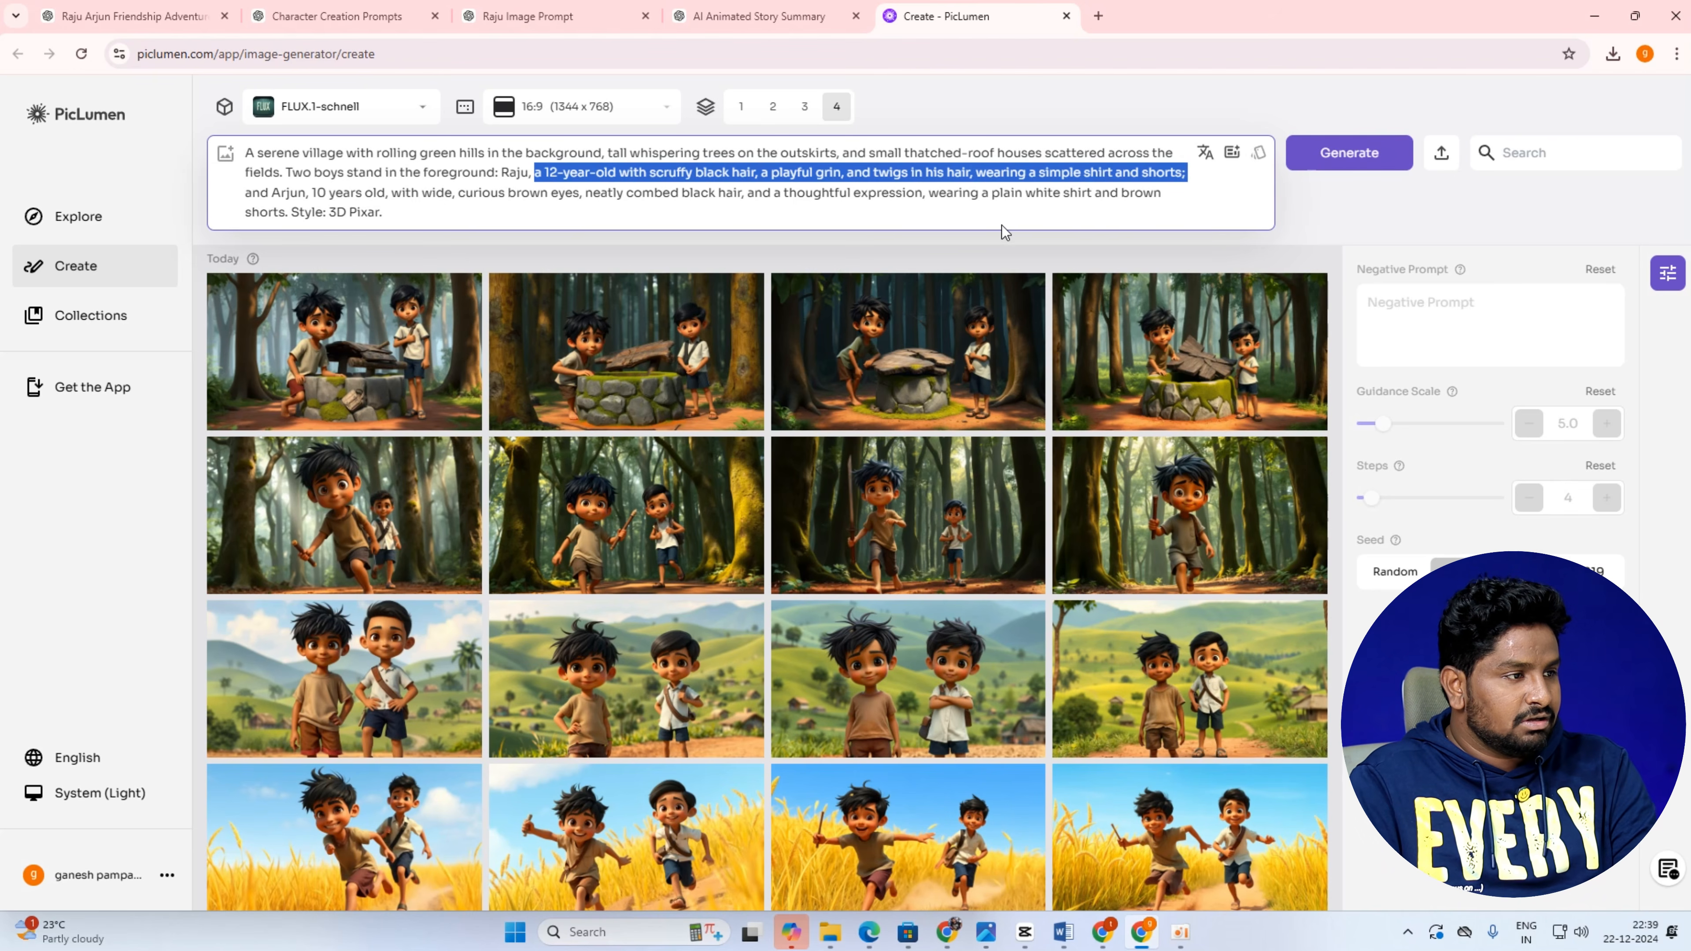
key("BackSpace")
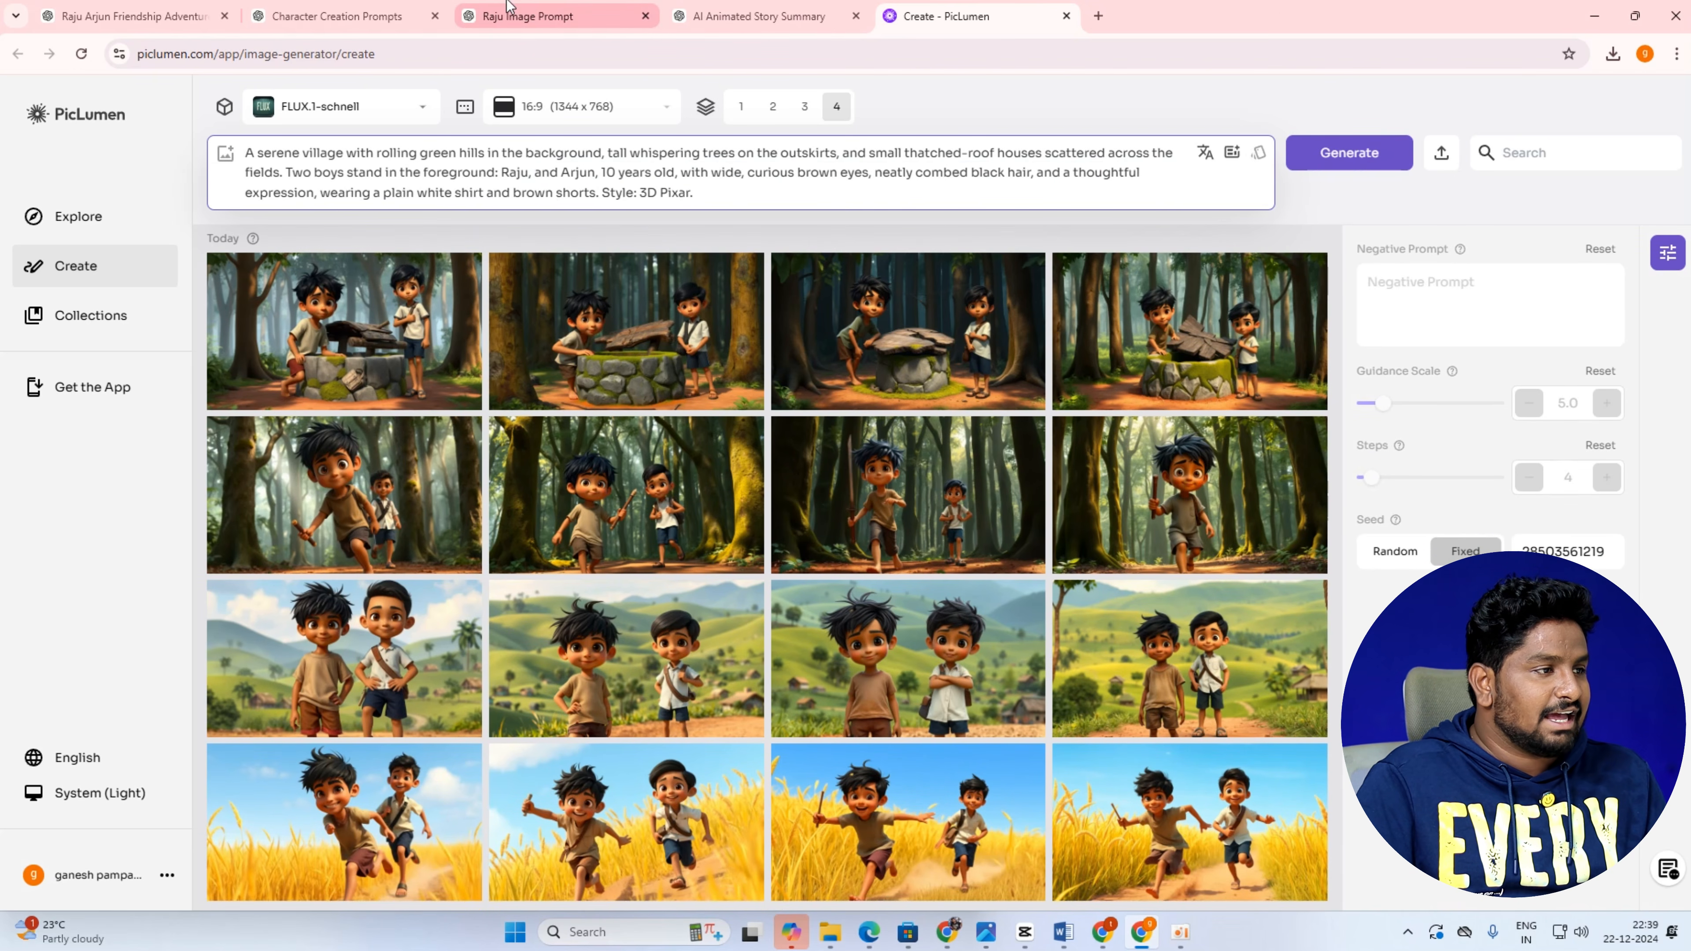
In the Raju Image Prompt chat, copy the character-only description from "a 12-year-old boy named Raju" through "His bare feet are dusty,".
left_click(525, 15)
scroll(729, 339, "up", 6)
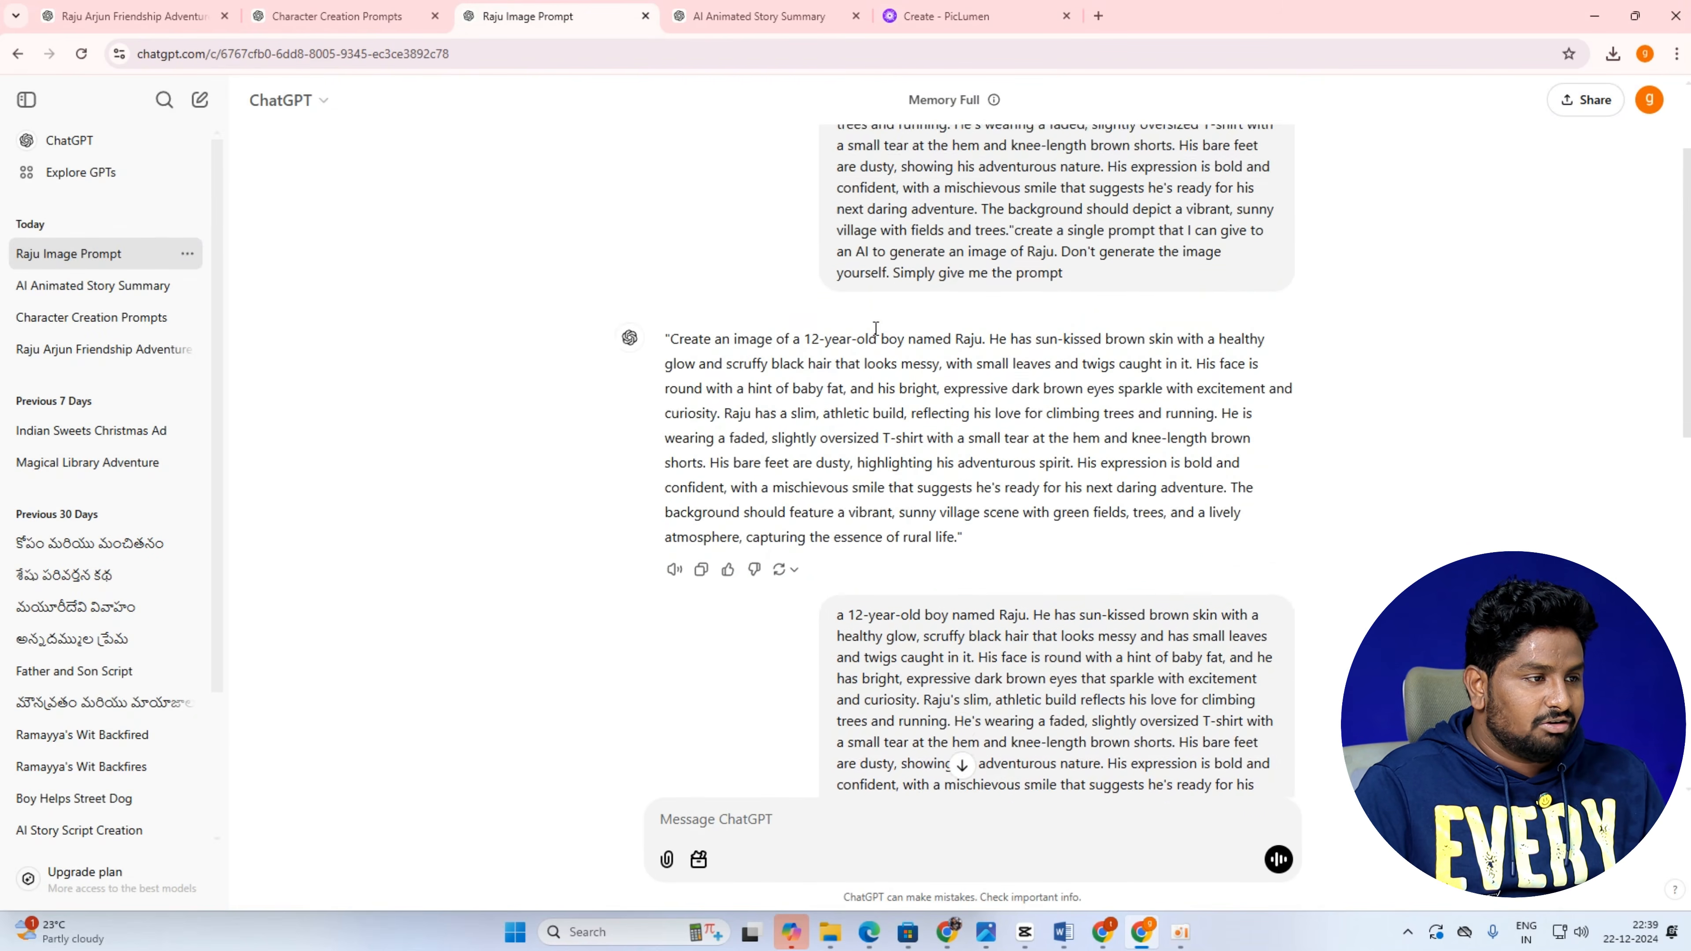
scroll(872, 265, "down", 10)
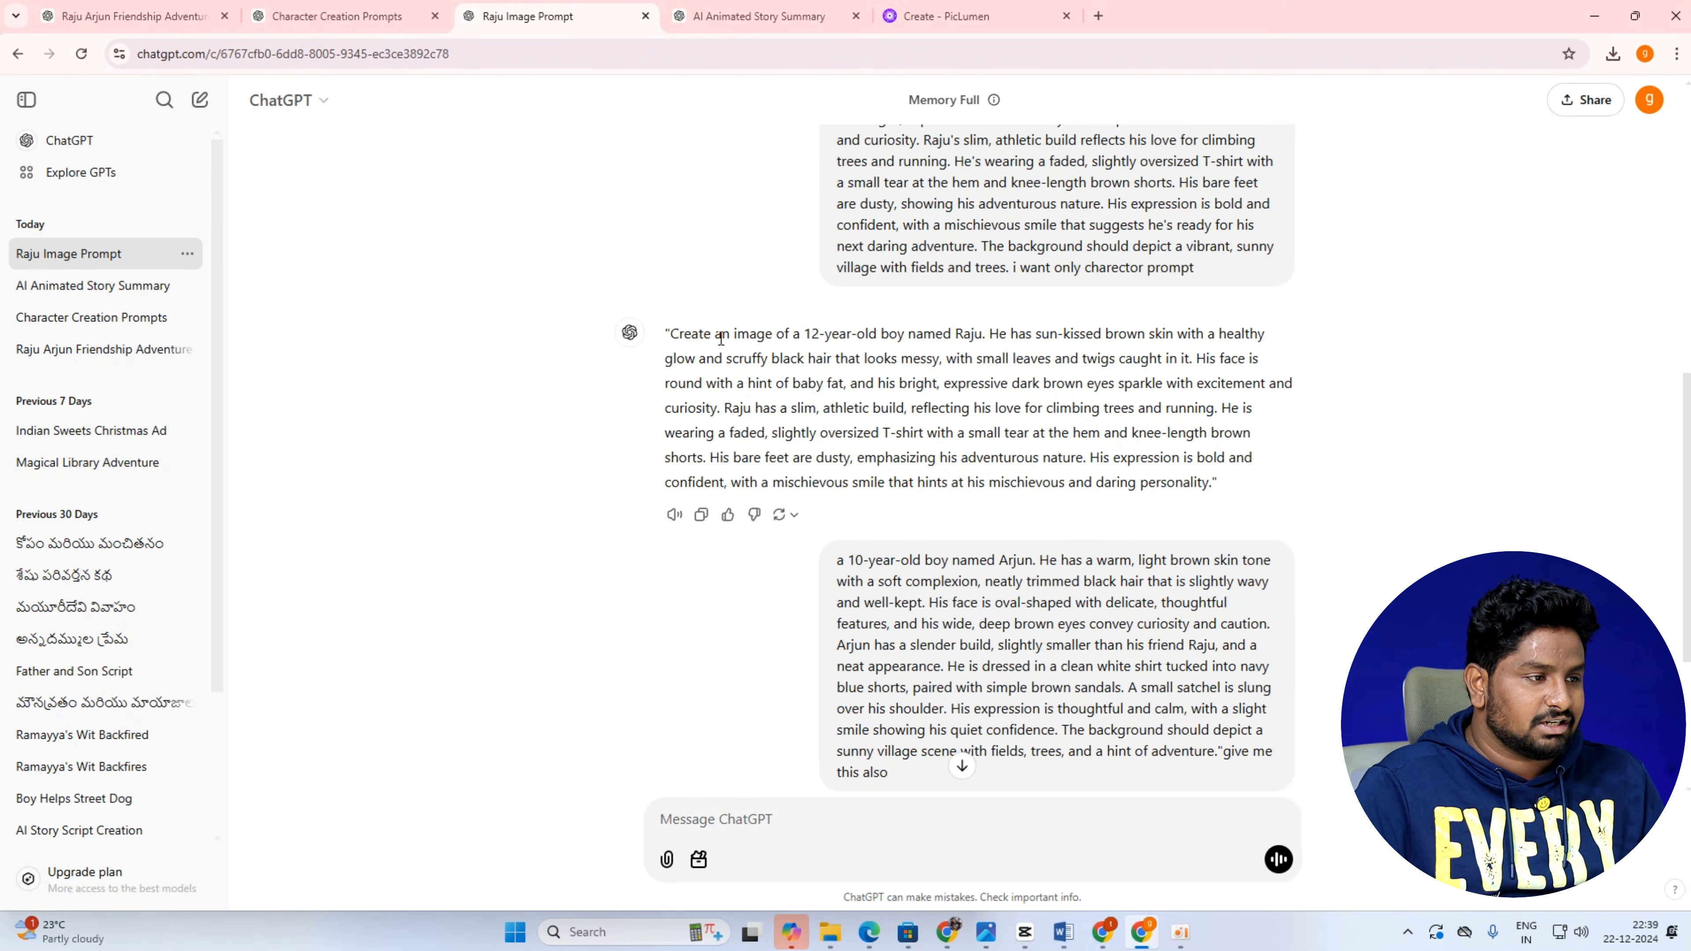
mouse_move(795, 332)
left_mouse_down()
mouse_move(1250, 348)
mouse_move(1198, 391)
mouse_move(1018, 433)
mouse_move(946, 409)
mouse_move(1165, 417)
mouse_move(1149, 432)
mouse_move(851, 457)
mouse_move(895, 433)
mouse_move(1261, 436)
mouse_move(784, 458)
mouse_move(1085, 454)
mouse_move(853, 453)
left_mouse_up()
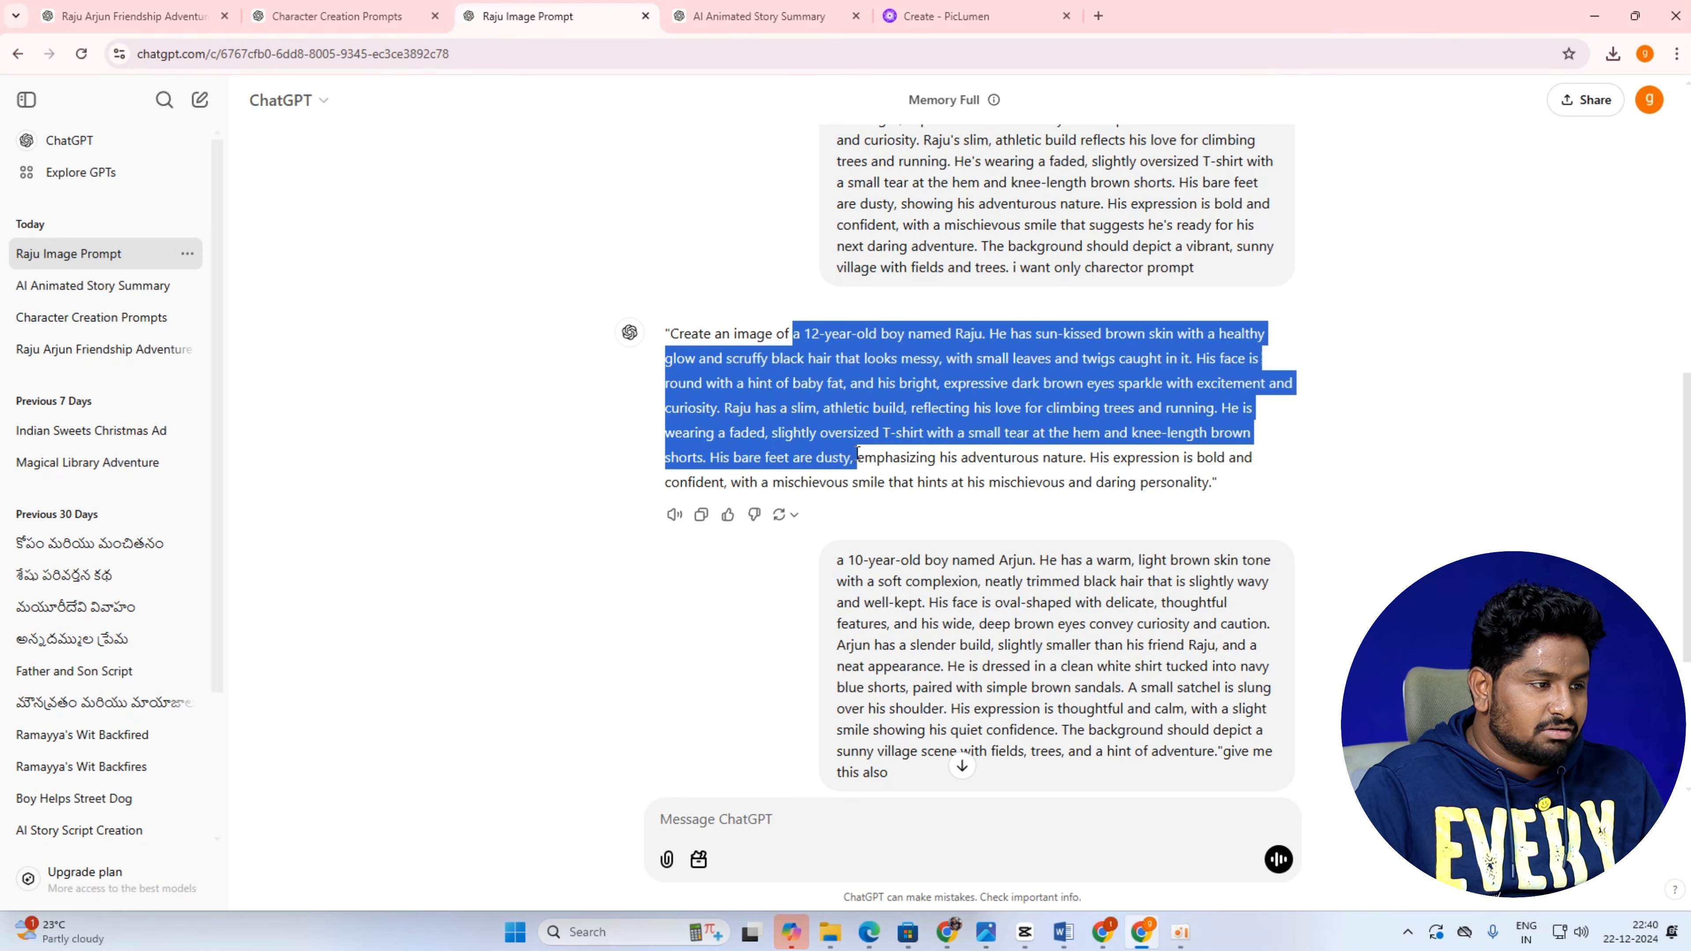
left_click_drag(855, 453, 854, 454)
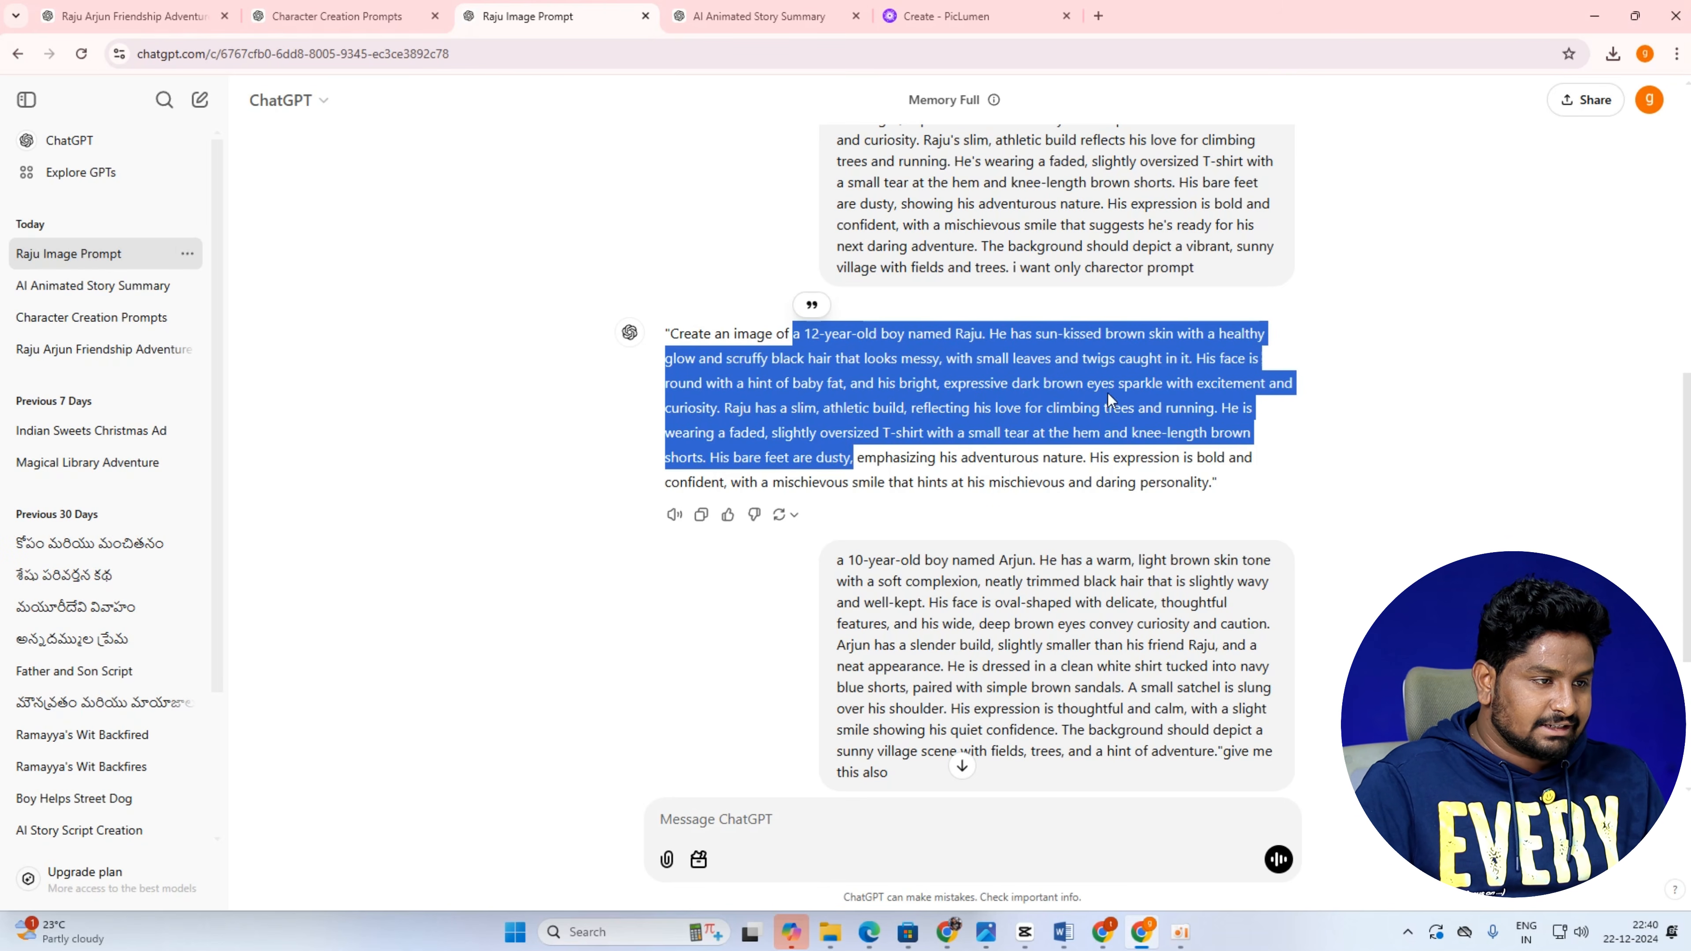
right_click(924, 390)
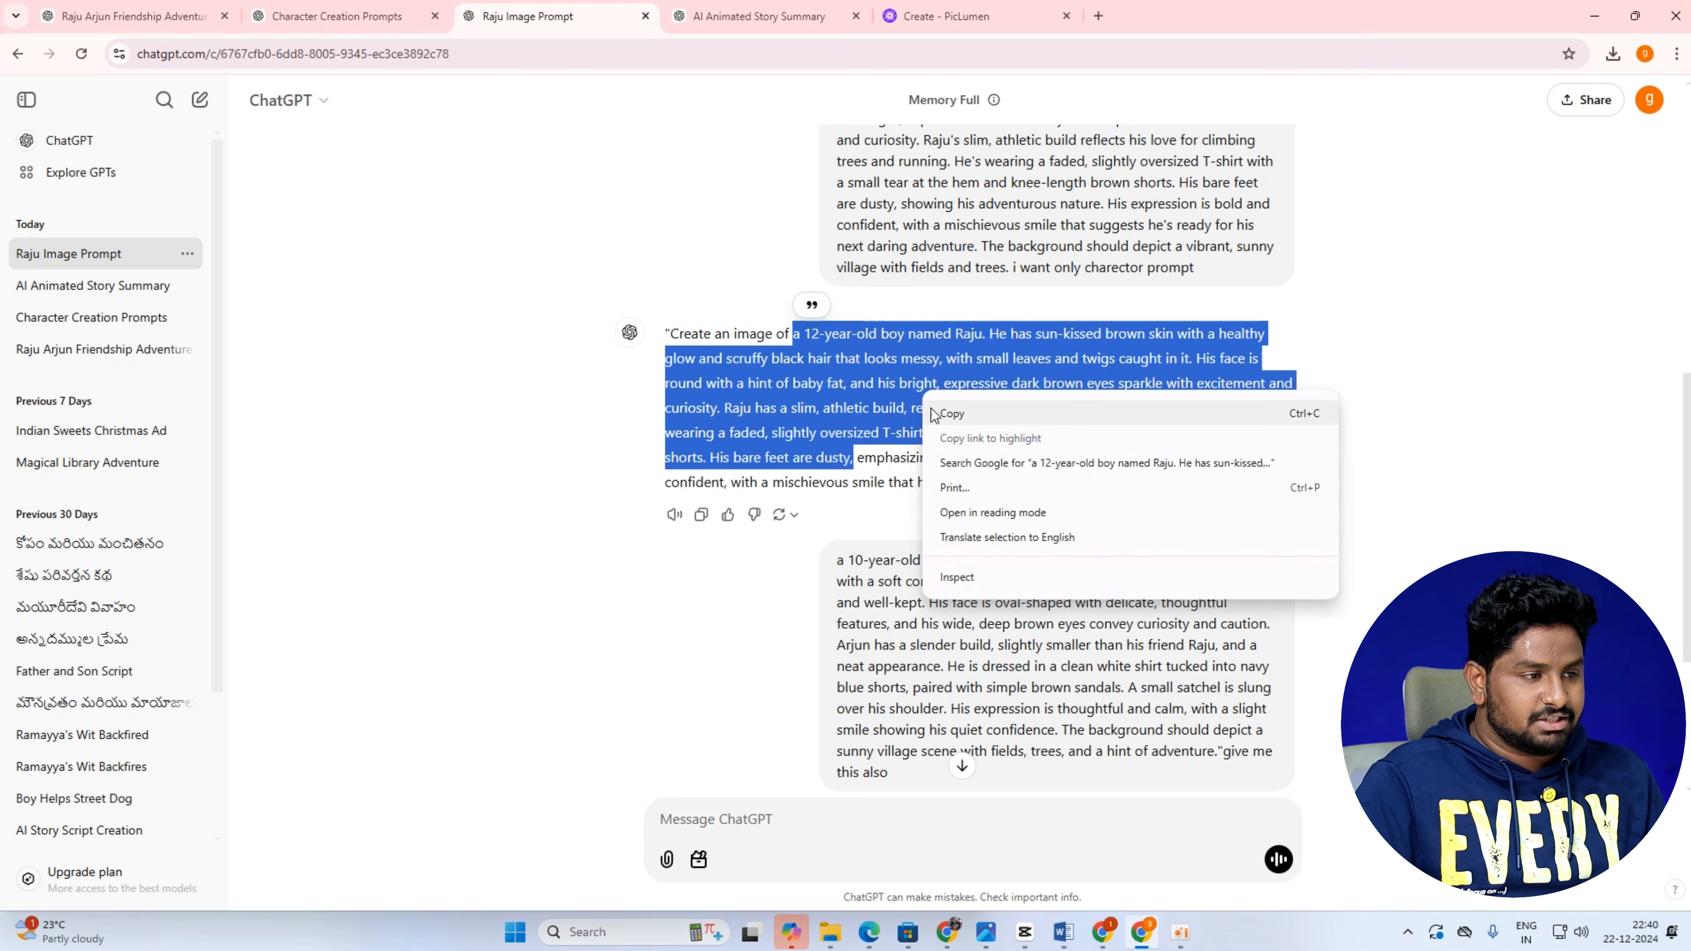
left_click(958, 418)
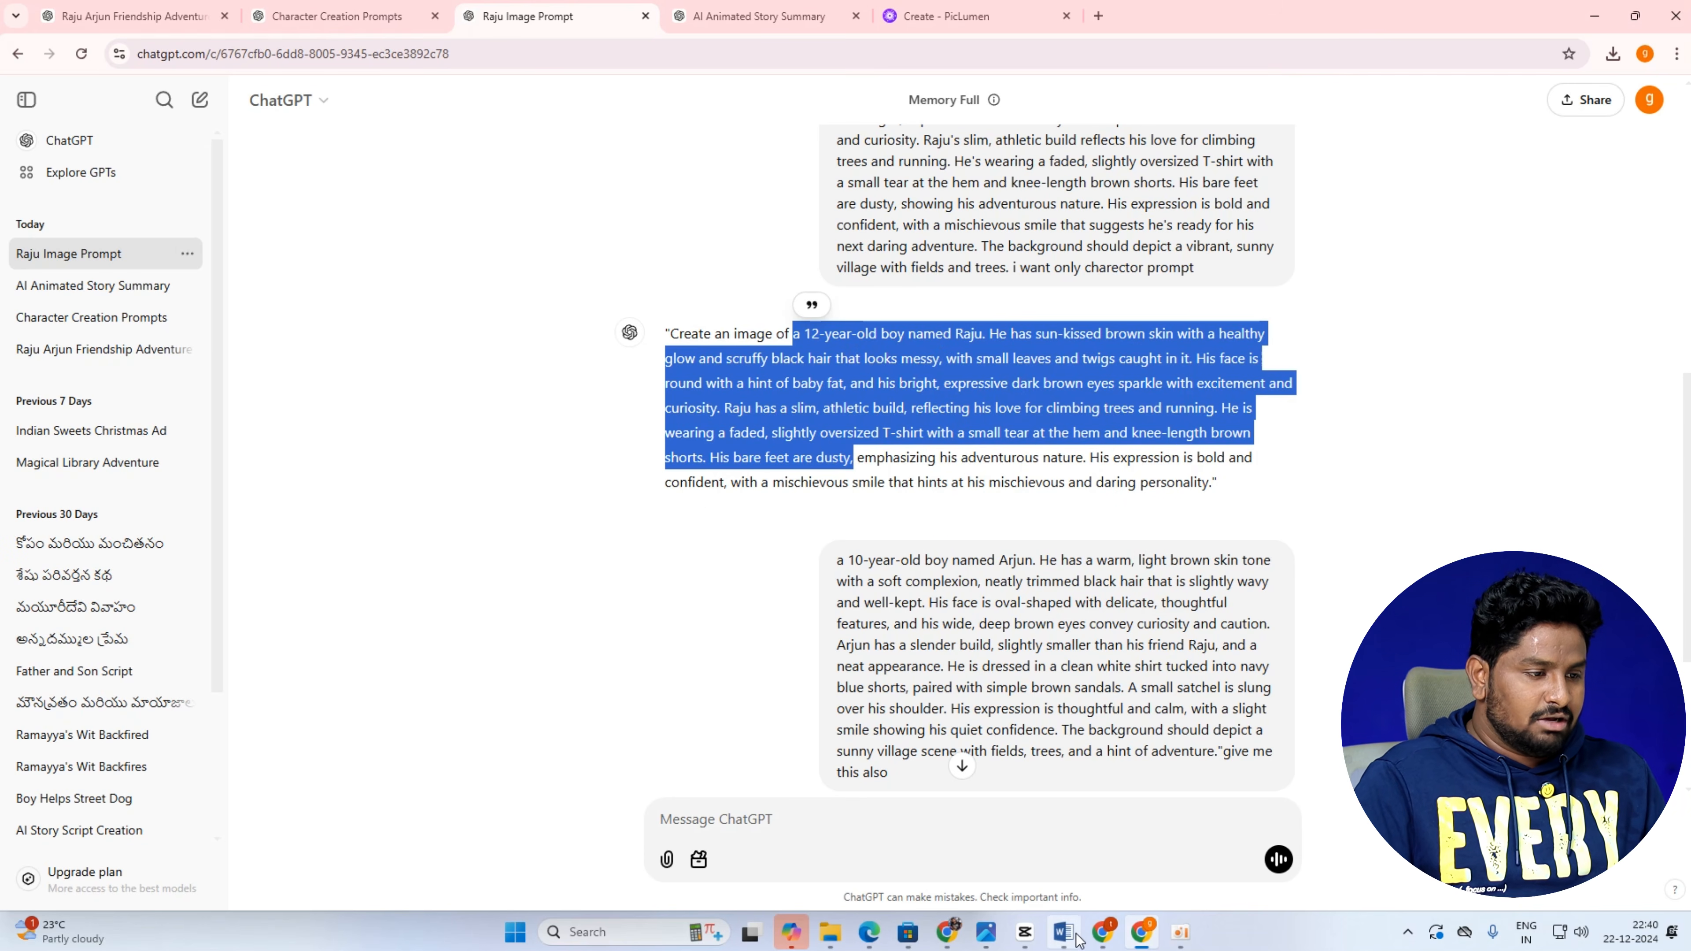
key("alt+Tab")
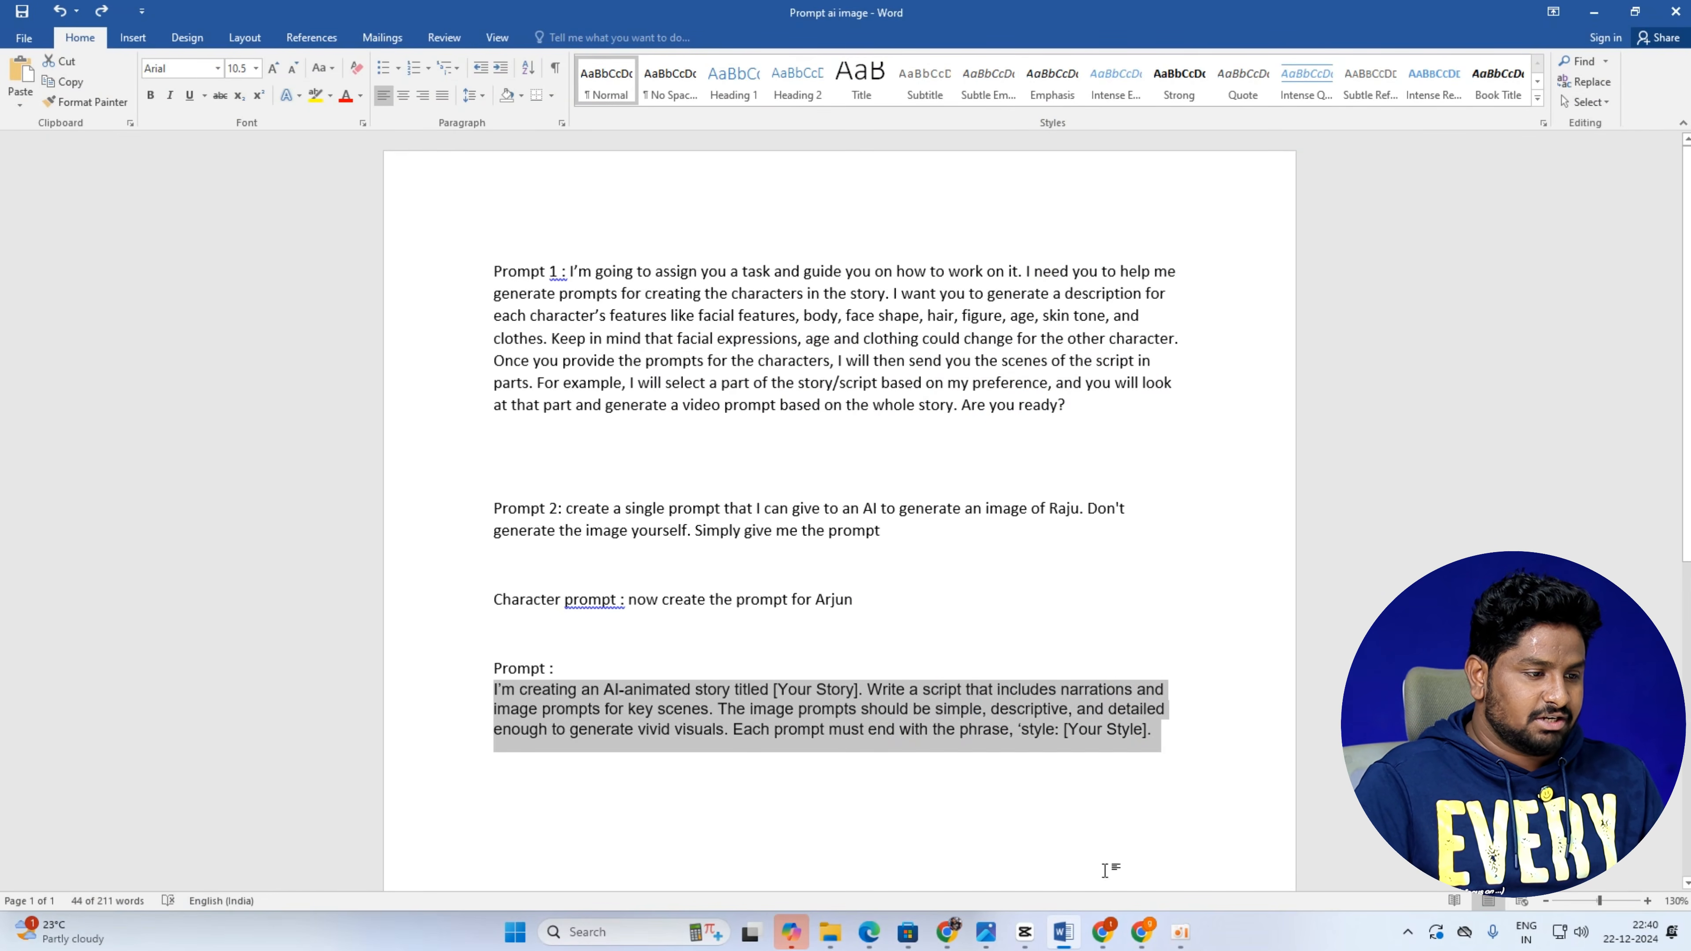
left_click(1063, 932)
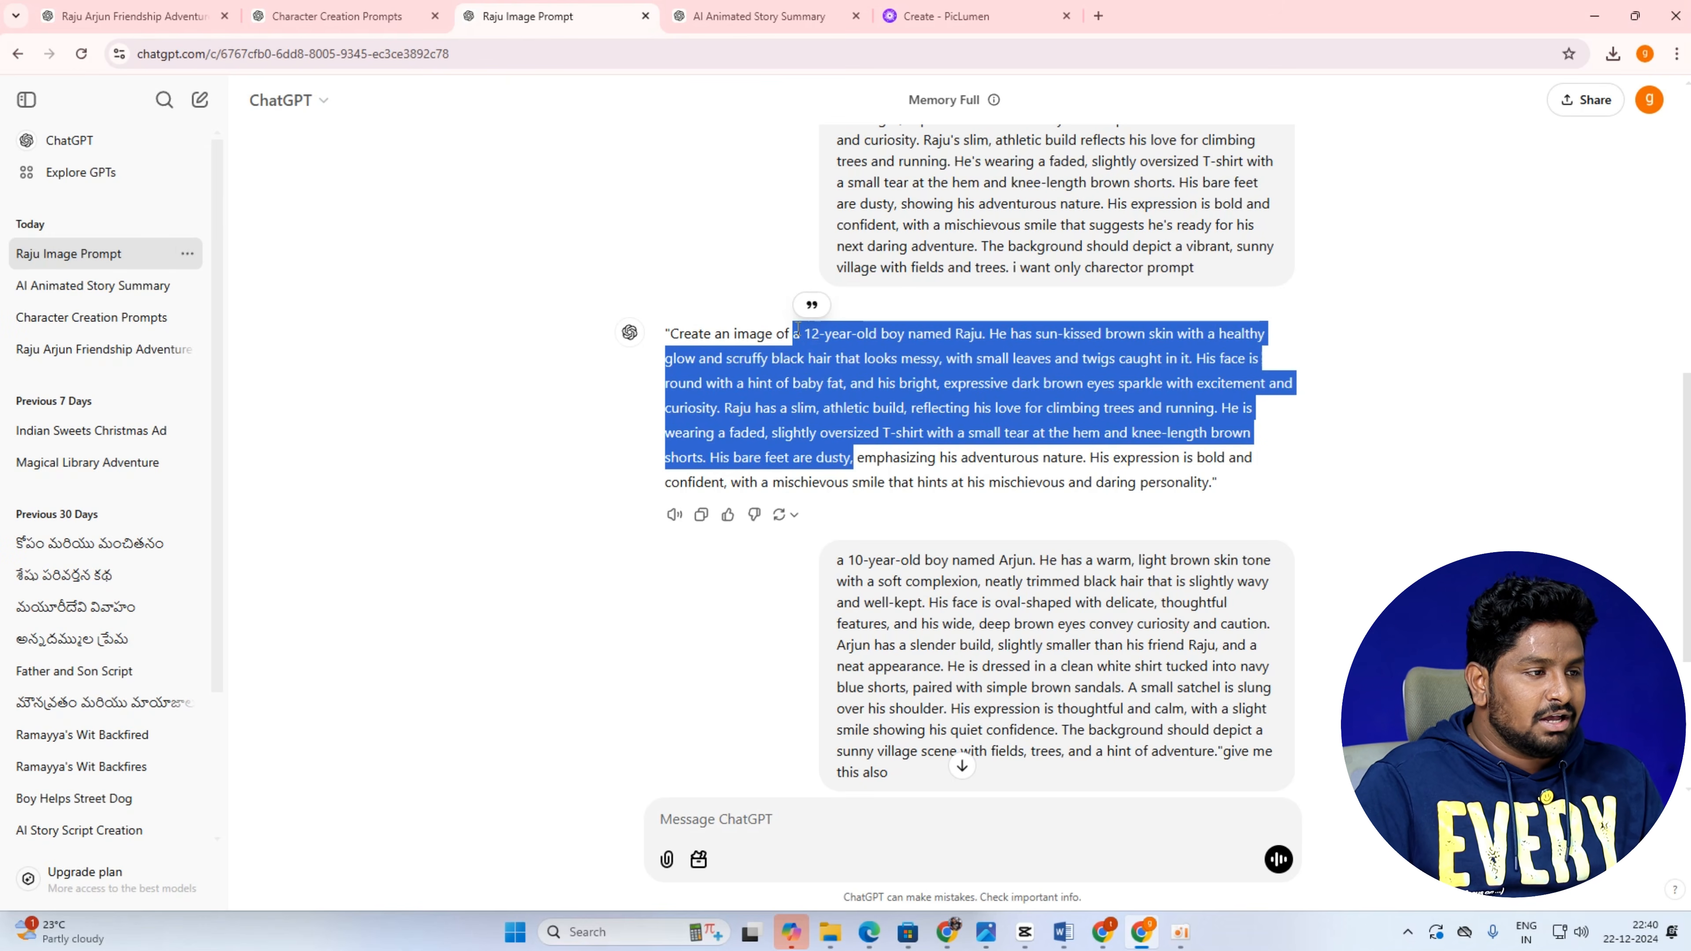
right_click(807, 439)
left_click(829, 455)
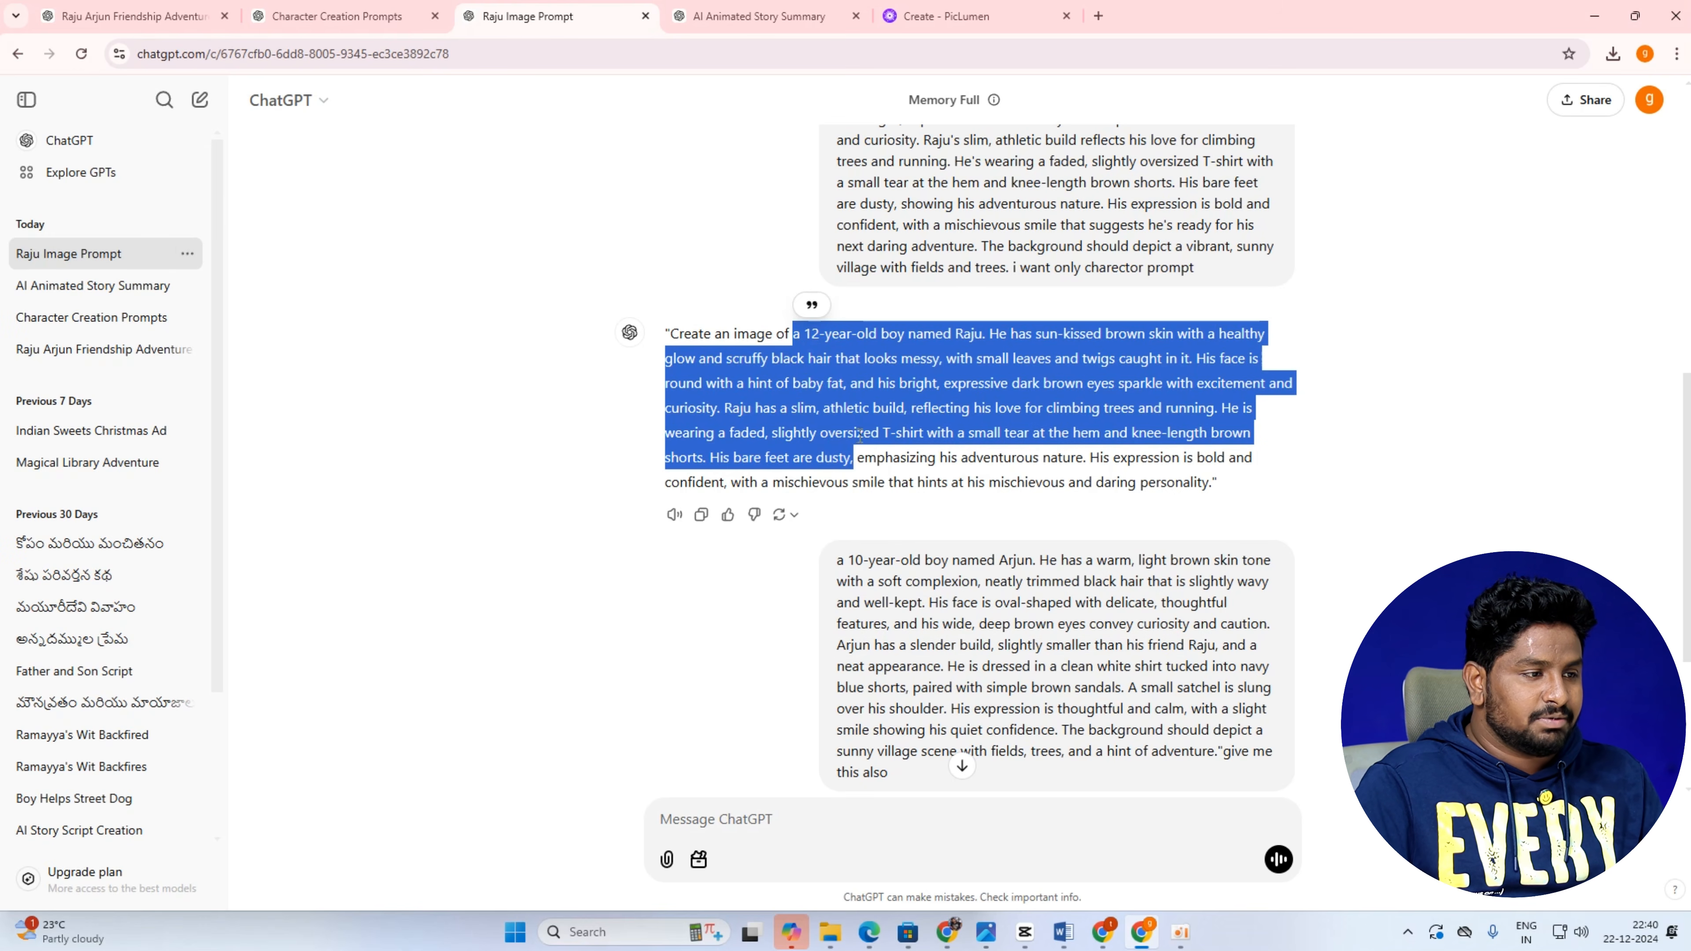
Paste Raju's description after his name in the PicLumen prompt, and delete Arjun's "10 years old, with wide, curious brown eyes, neatly combed black hair,".
left_click(910, 8)
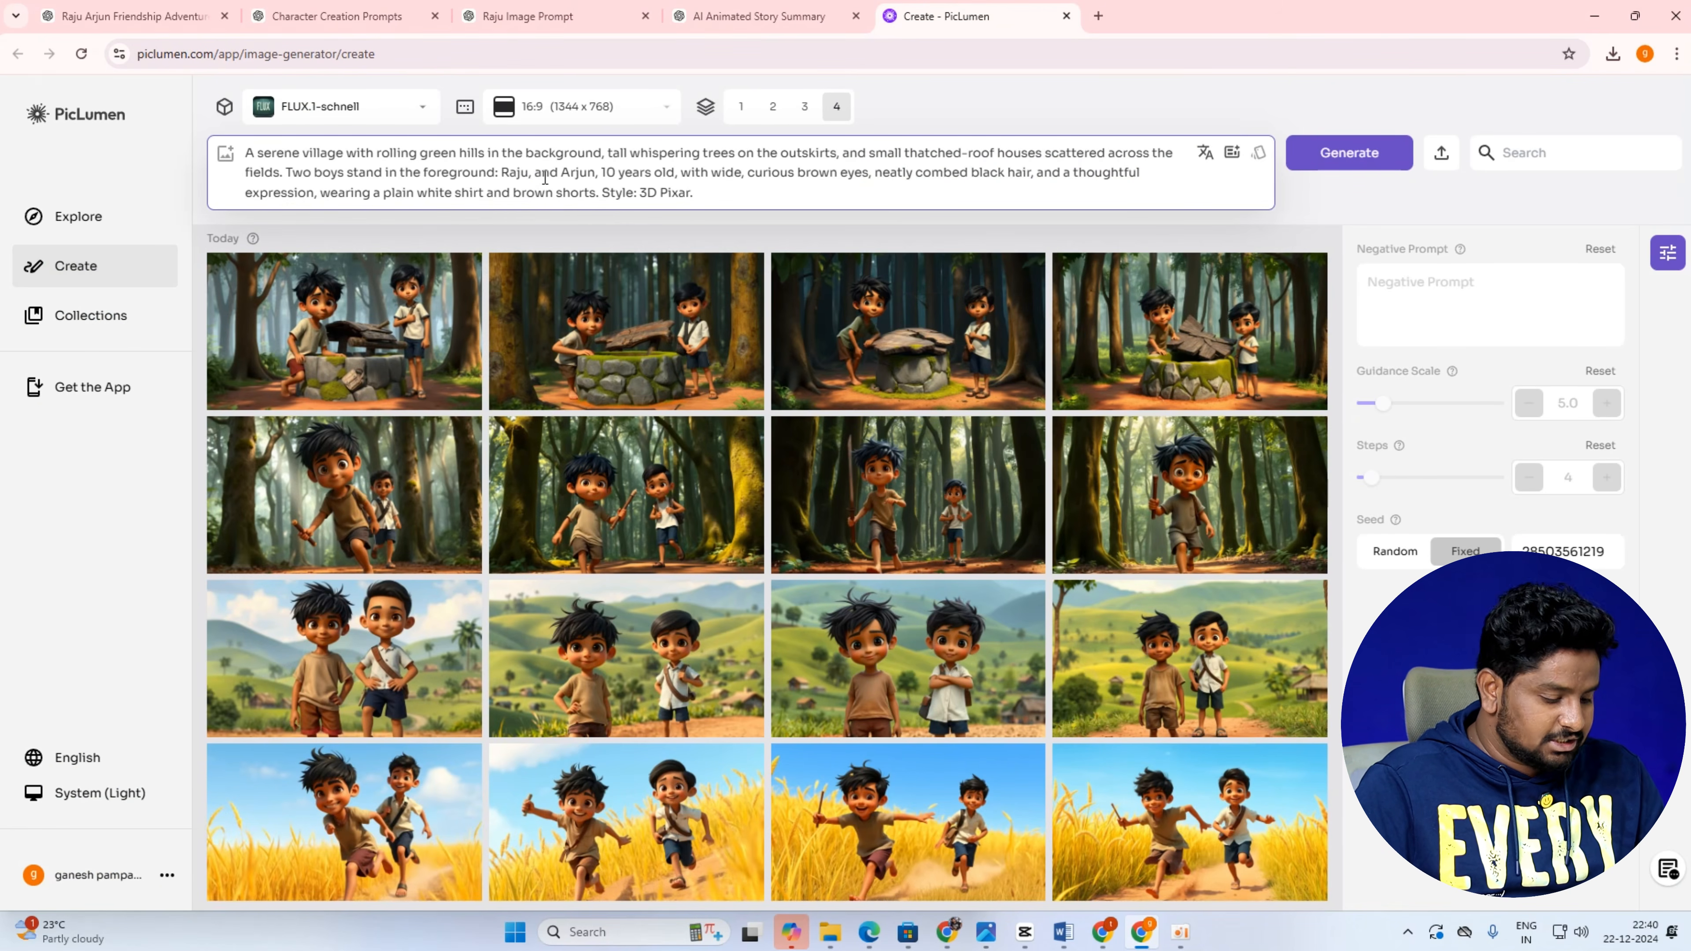
key("ctrl+v")
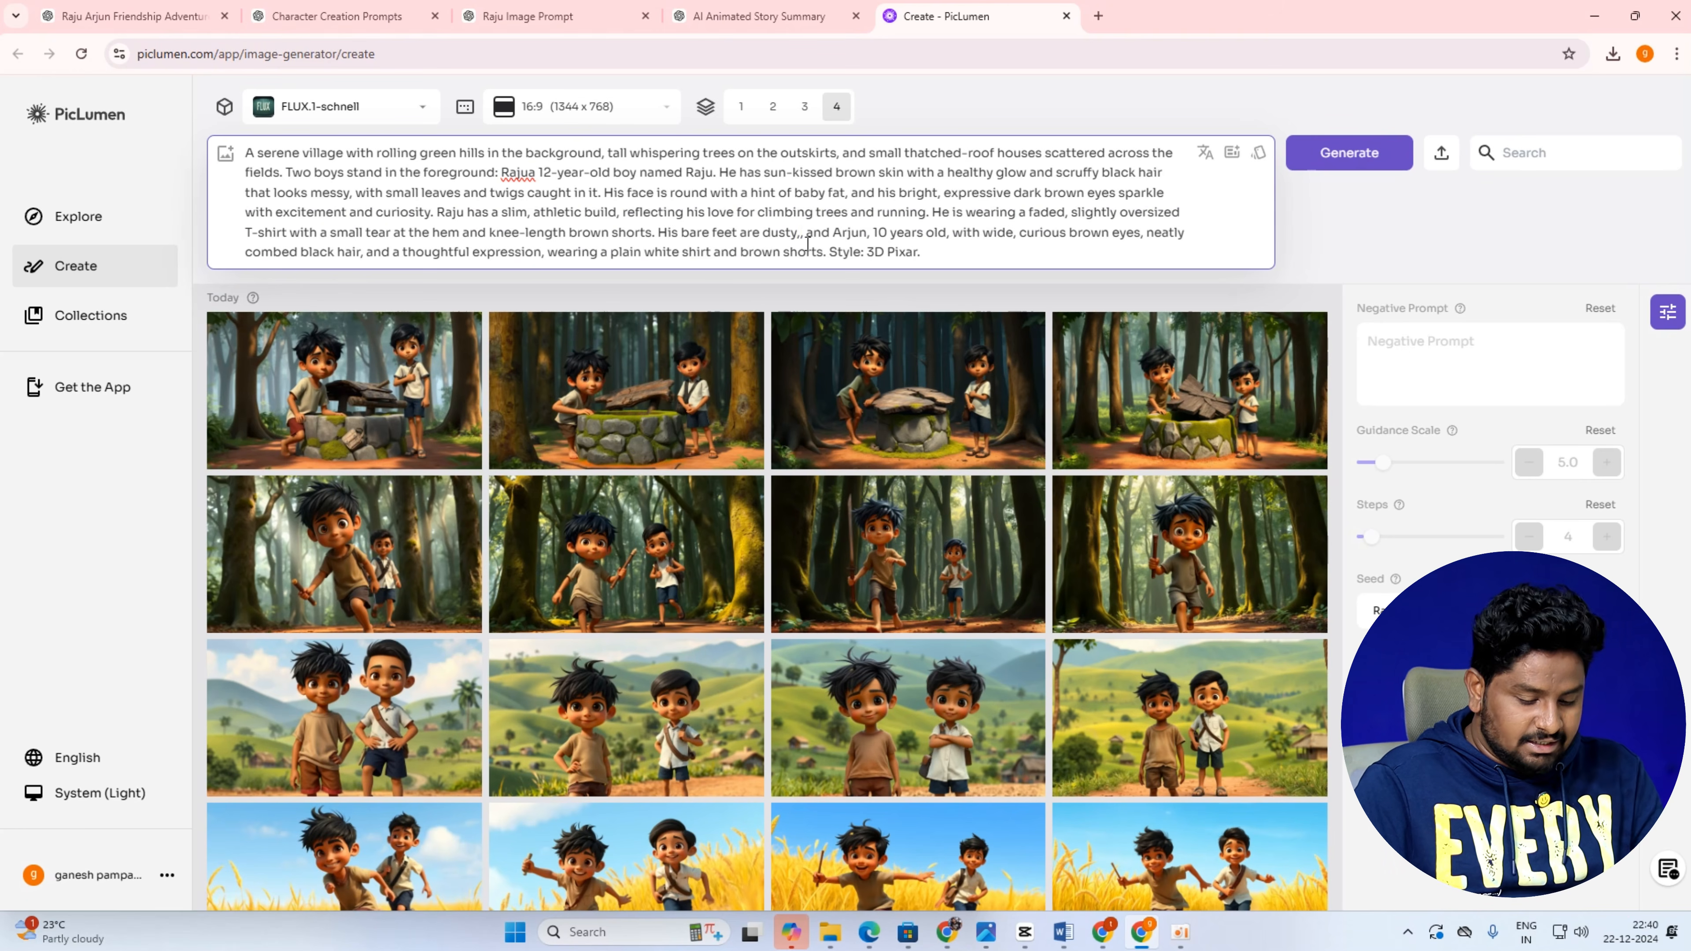
key("BackSpace")
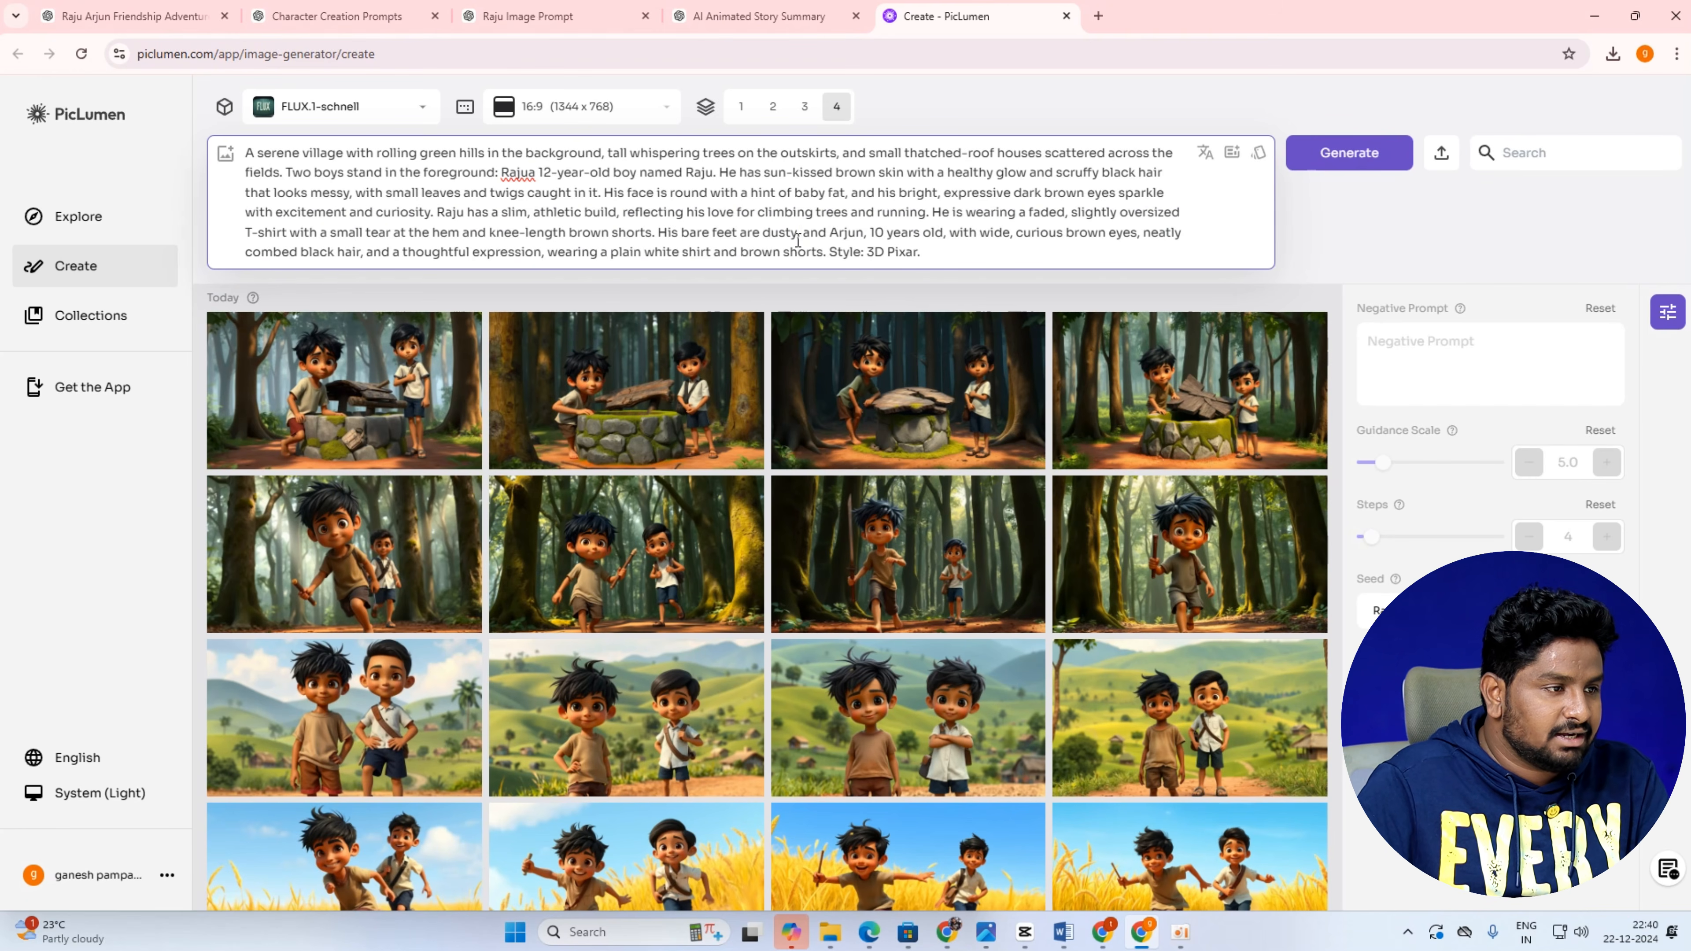
left_click_drag(869, 233, 369, 260)
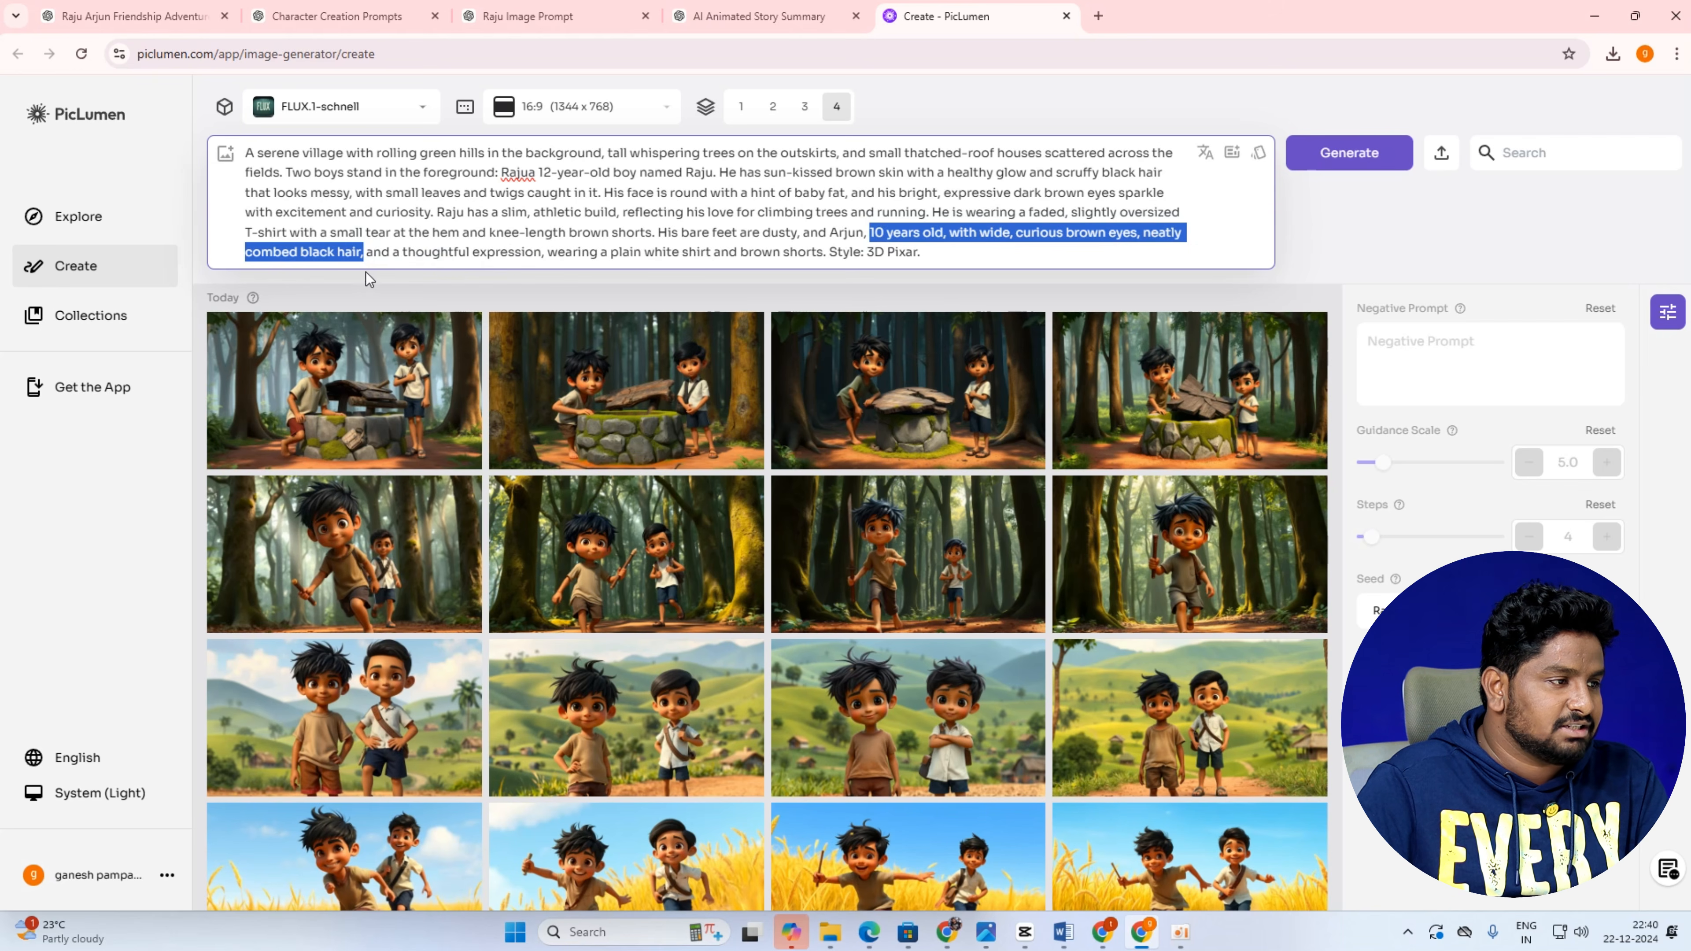
key("BackSpace")
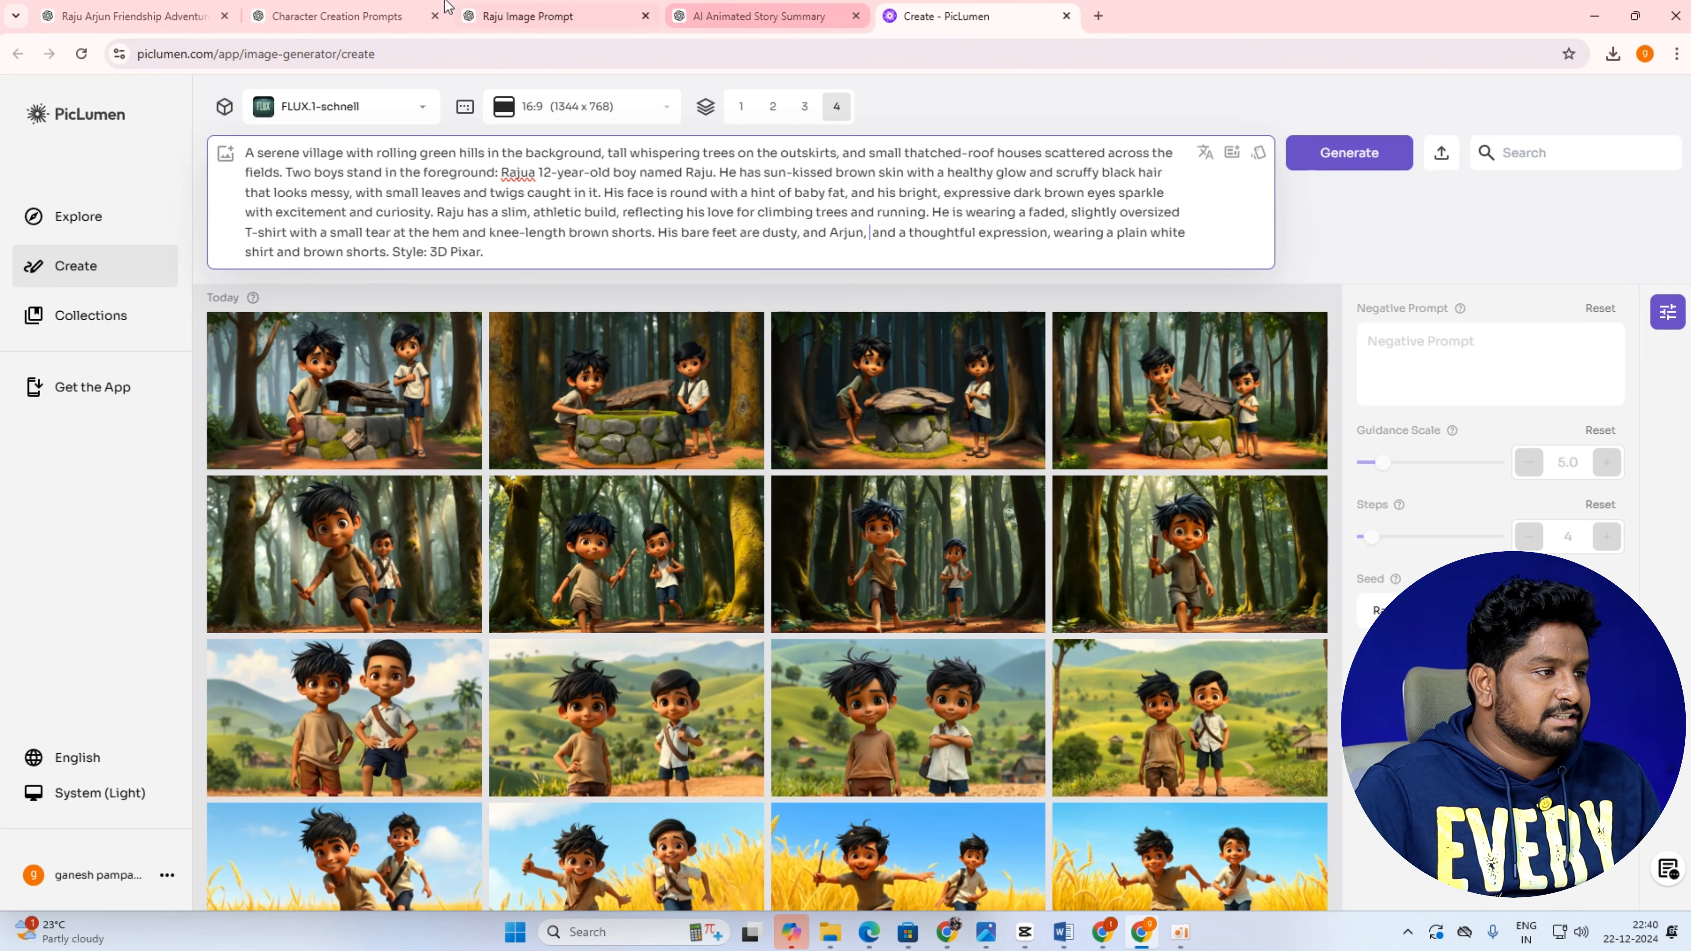
In the Character Creation Prompts chat, copy Arjun's description from "a 10-year-old boy named Arjun" through "slung over his shoulder.".
left_click(336, 16)
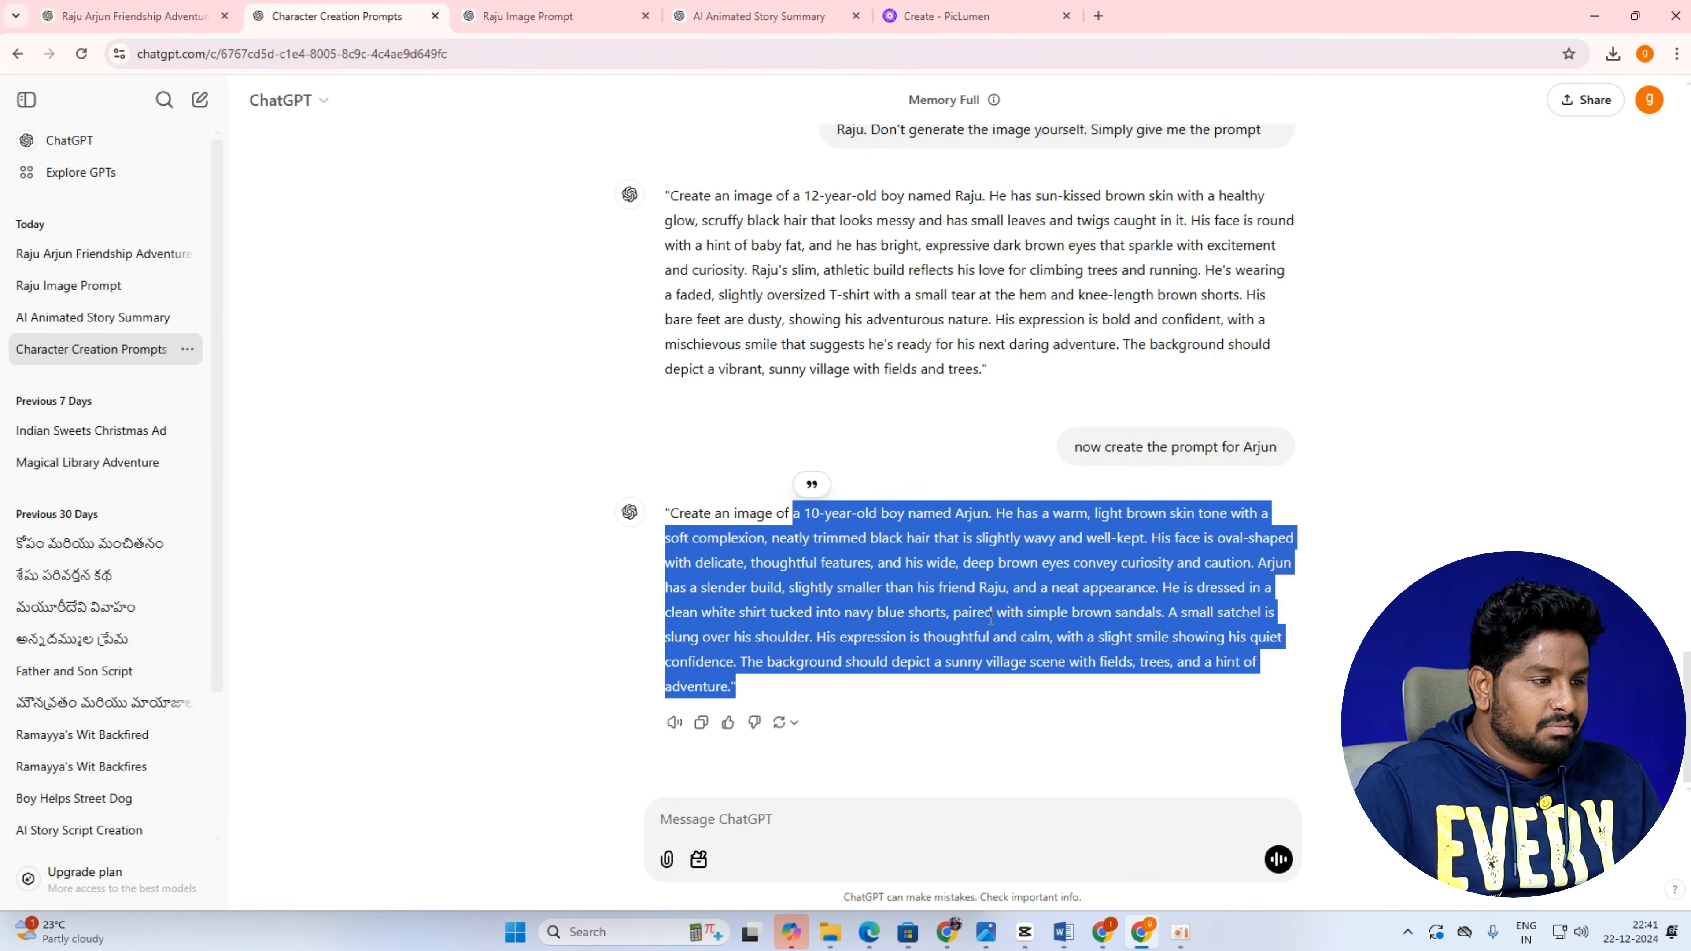
scroll(1017, 630, "up", 1)
scroll(1018, 631, "down", 1)
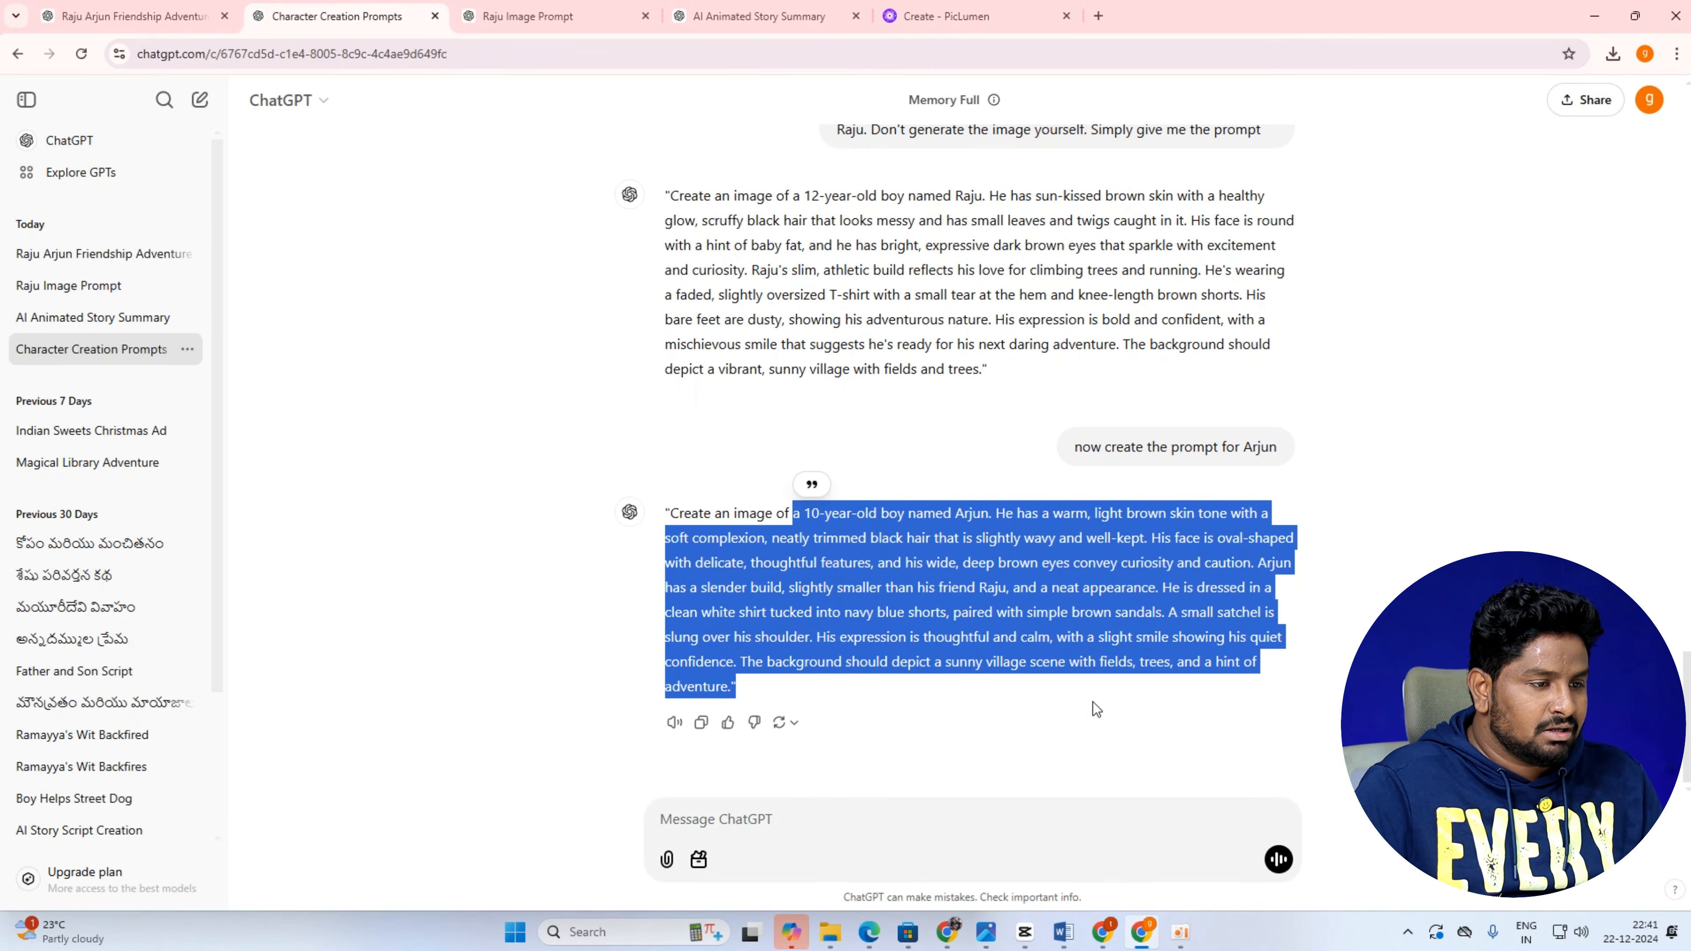
left_click(956, 601)
left_click_drag(797, 515, 813, 637)
left_click(786, 521)
right_click(804, 605)
left_click(836, 637)
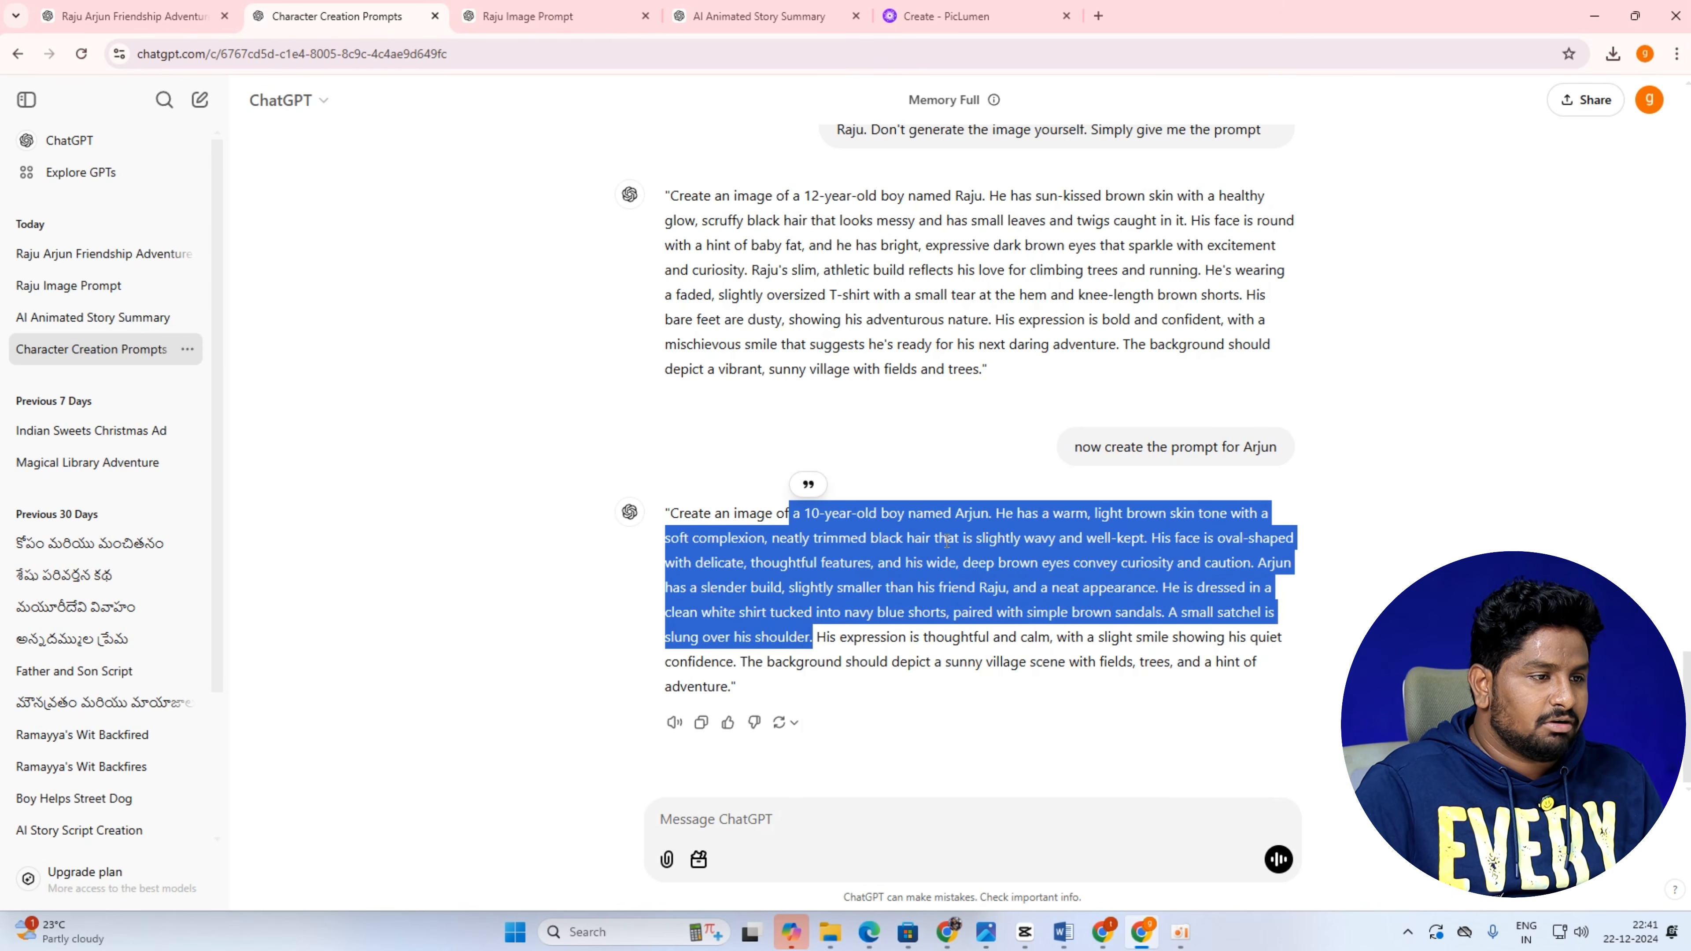
Paste Arjun's copied description after "and Arjun," in the PicLumen prompt.
left_click(932, 16)
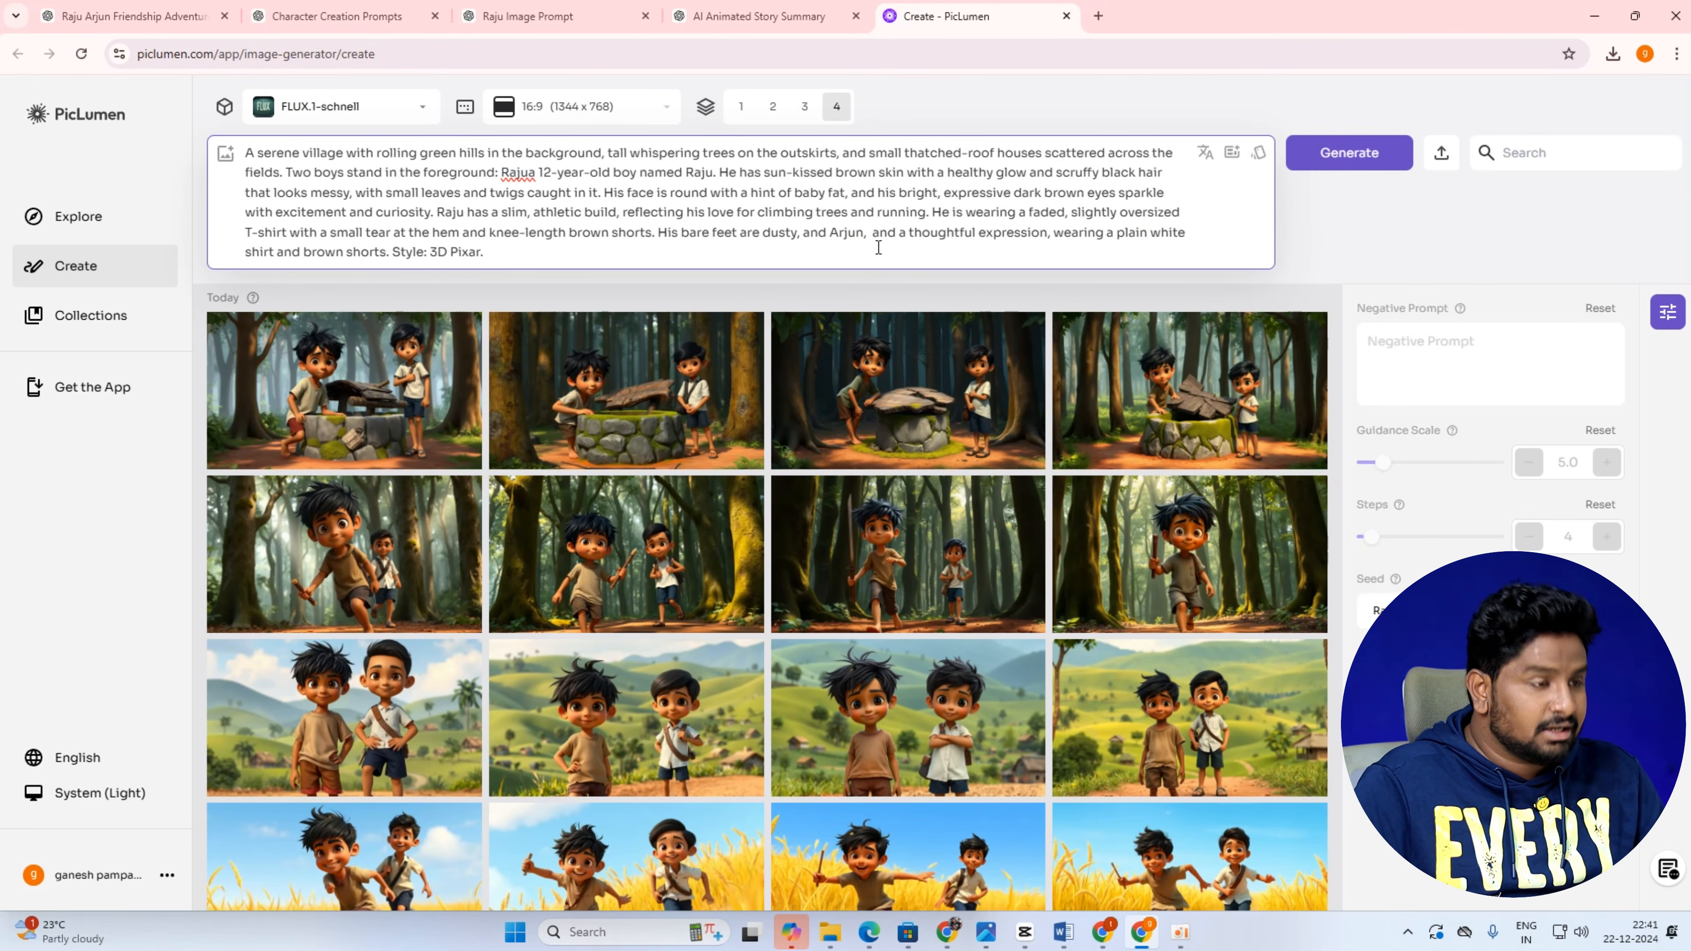
key("ctrl+v")
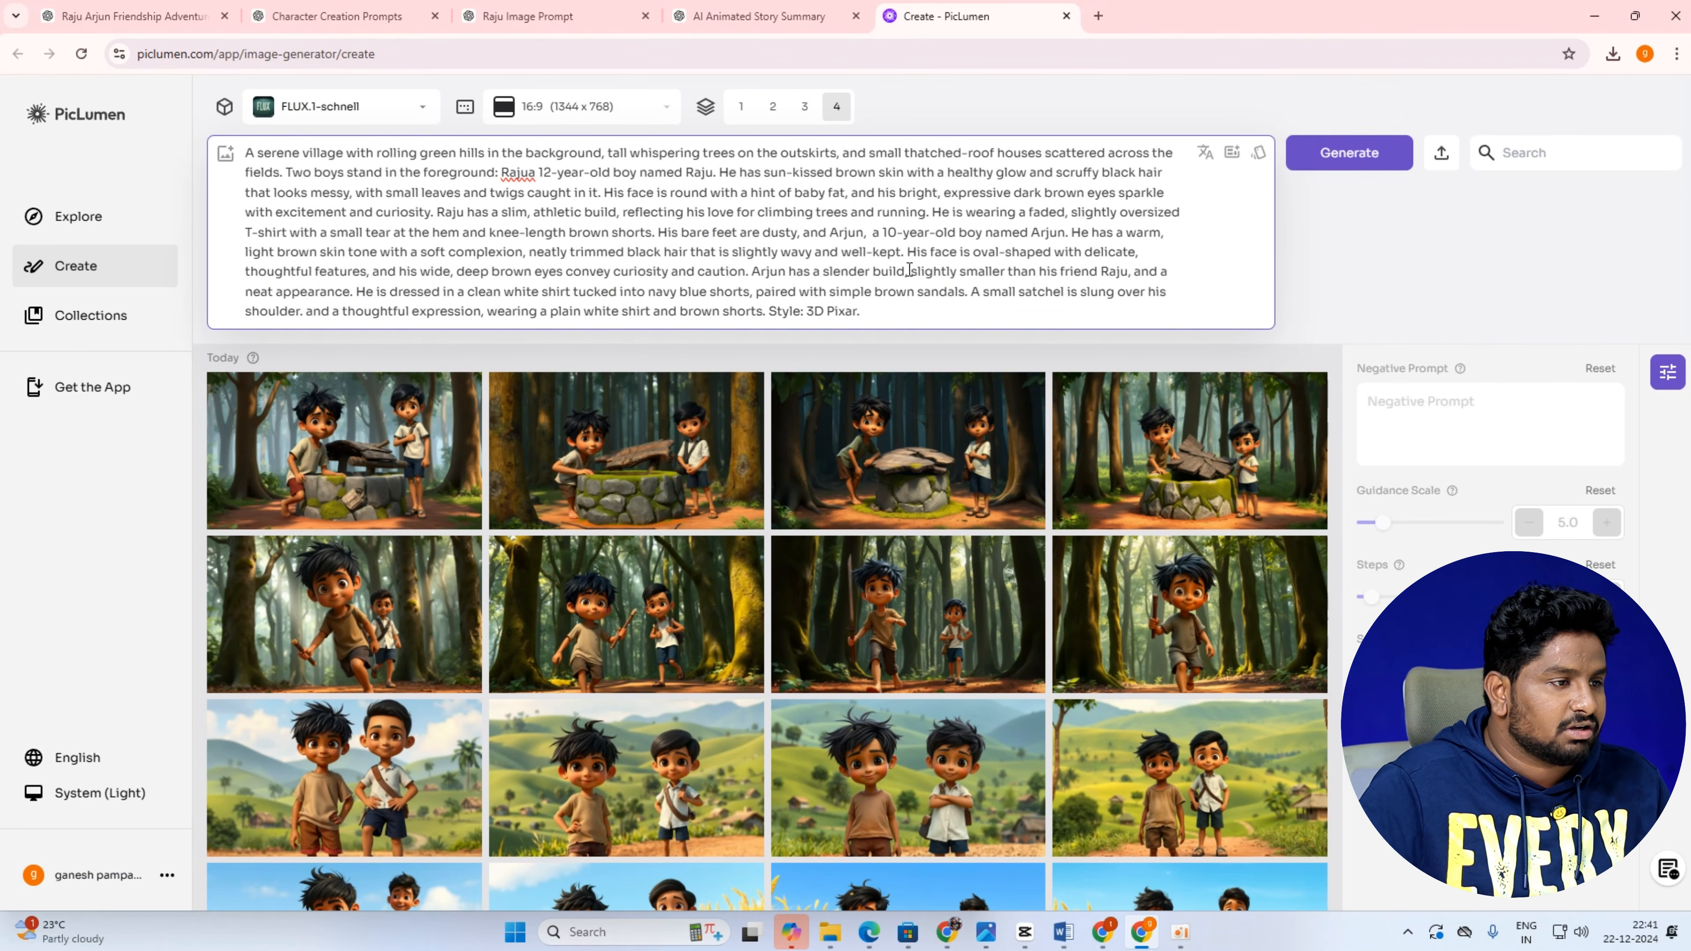
scroll(883, 311, "down", 1)
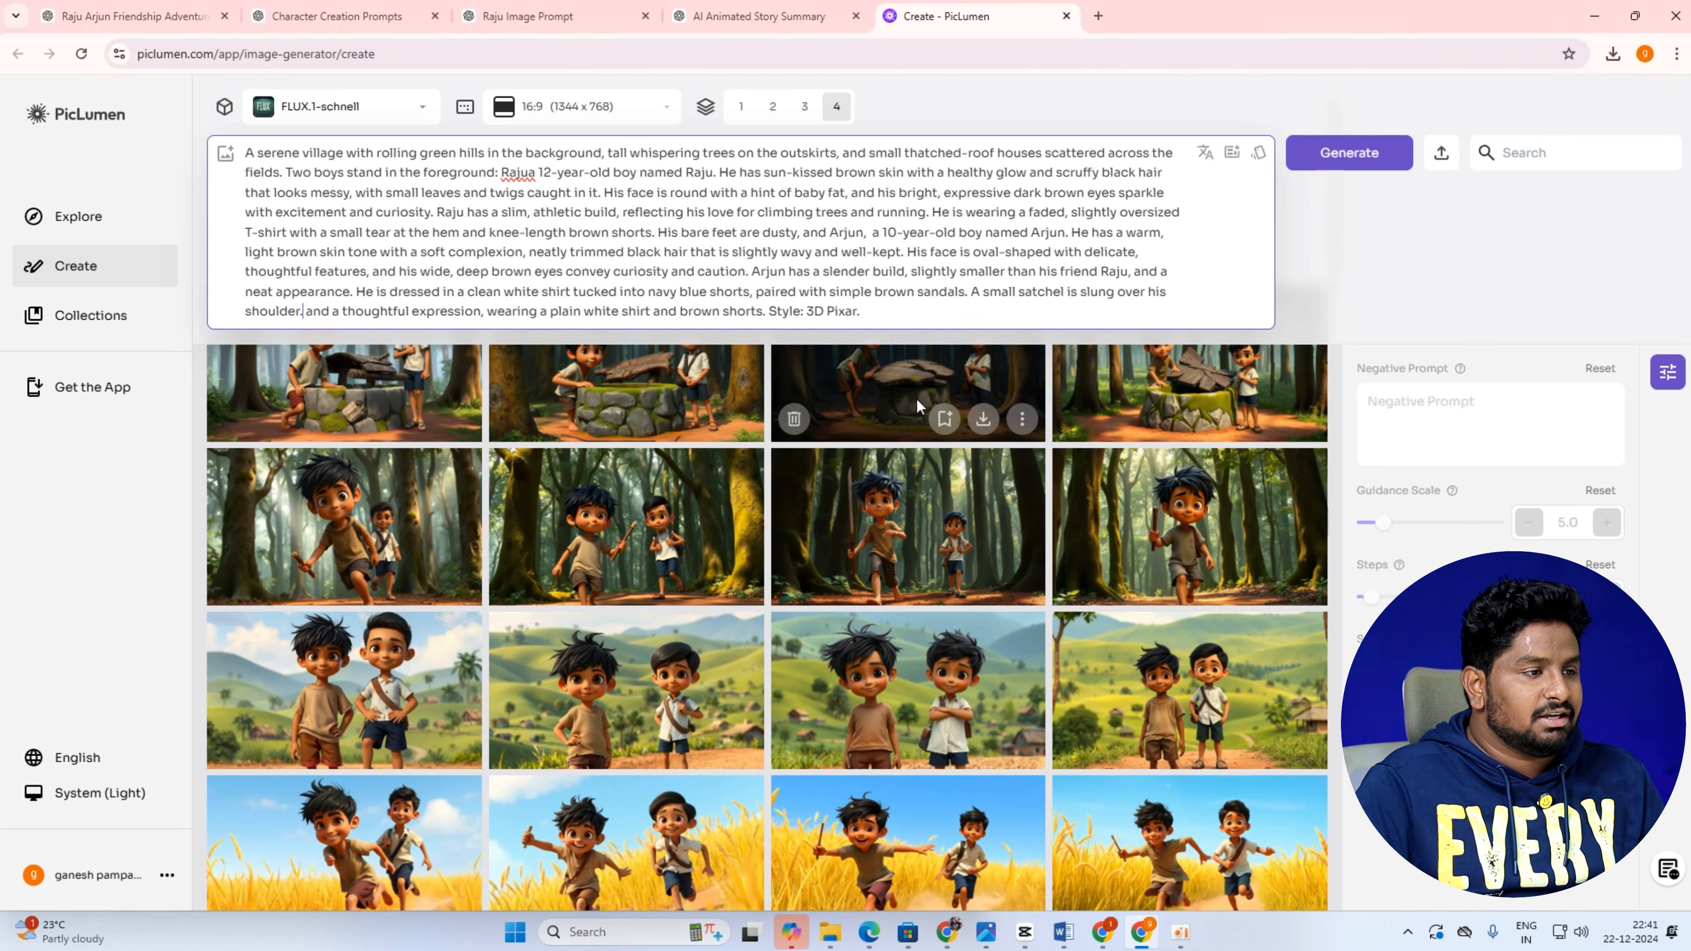
Generate four PicLumen images from the combined village scene prompt containing Raju's and Arjun's full descriptions.
scroll(805, 352, "up", 1)
left_click(1355, 163)
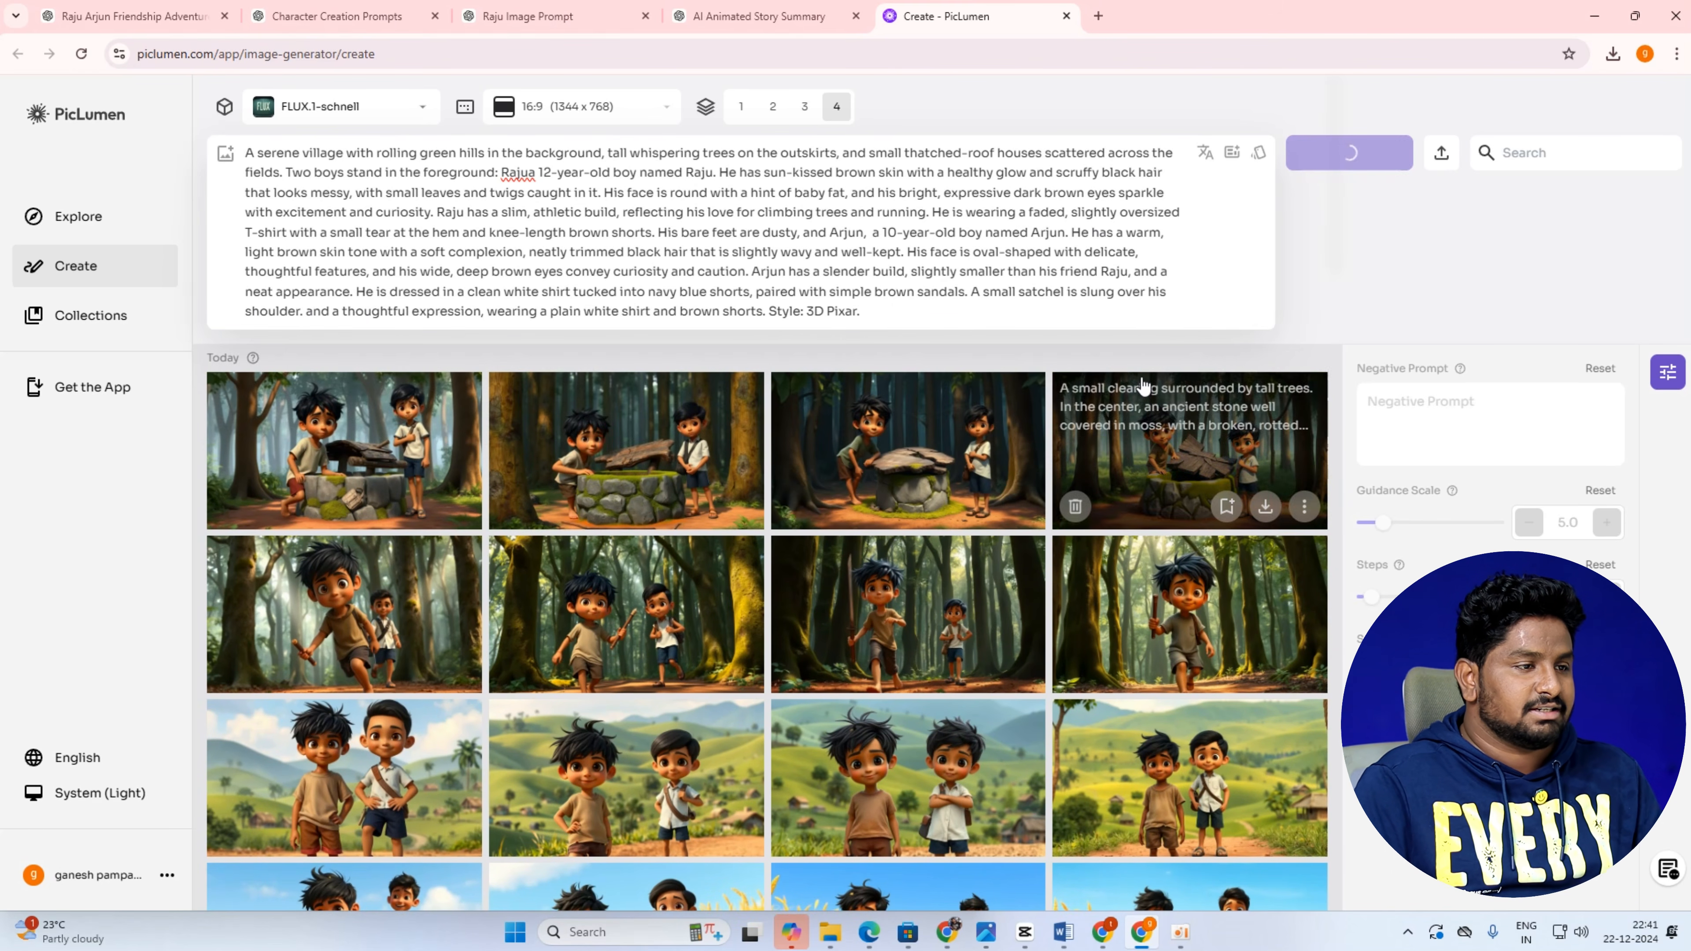
scroll(963, 489, "down", 4)
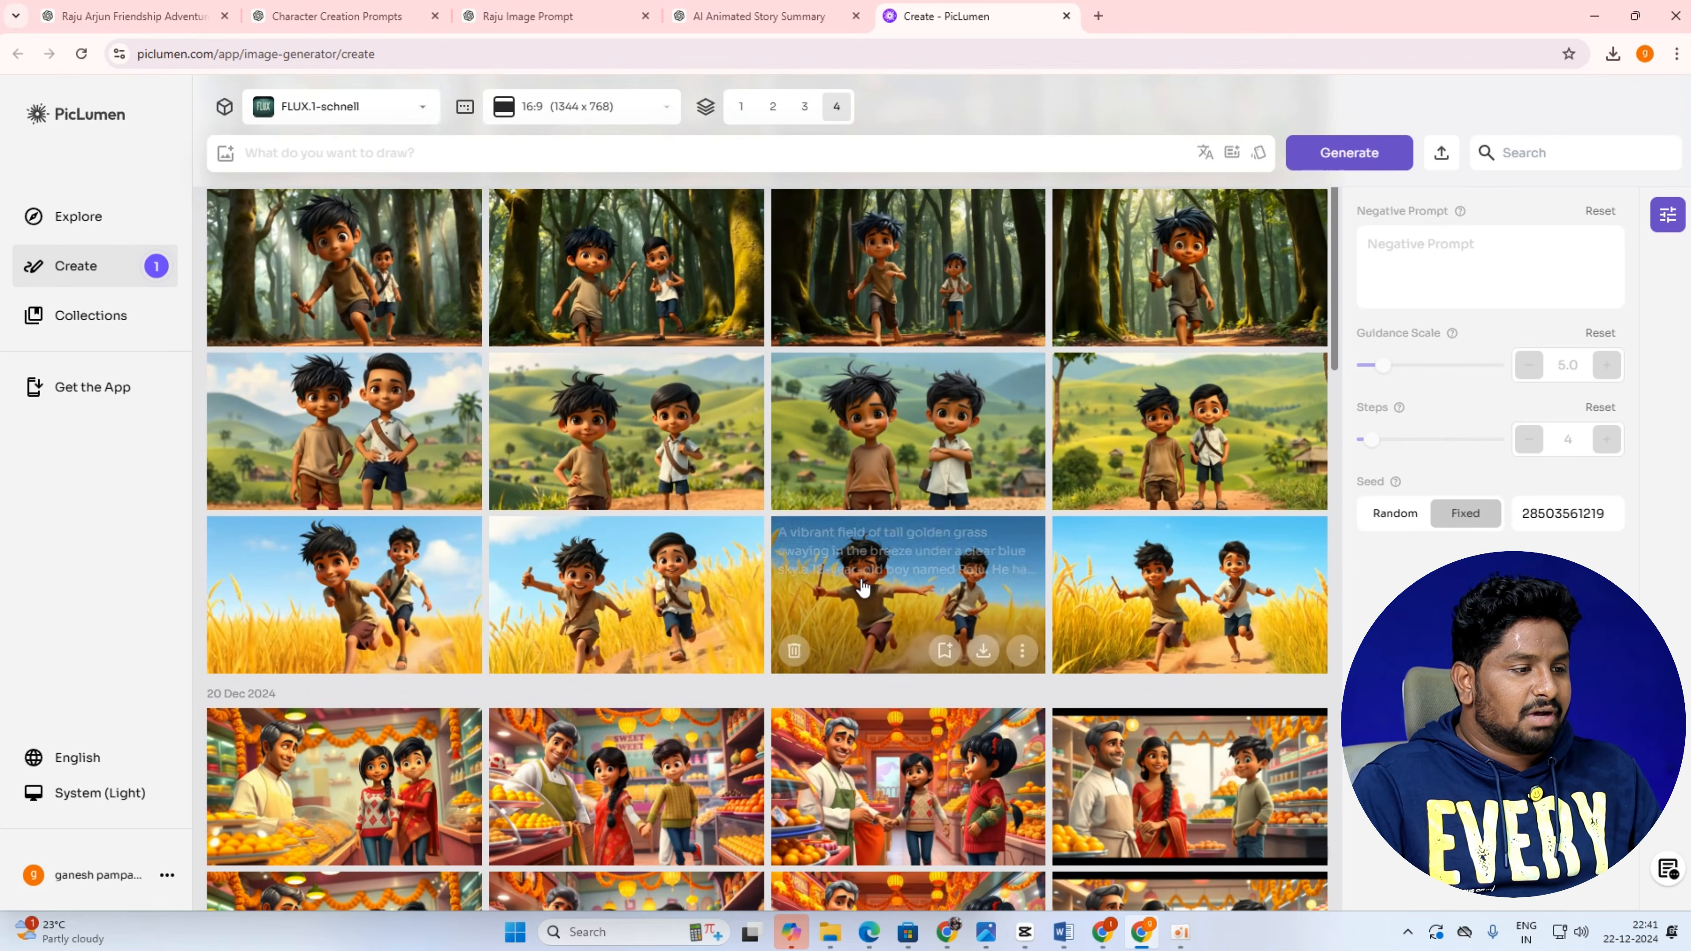
scroll(971, 577, "up", 4)
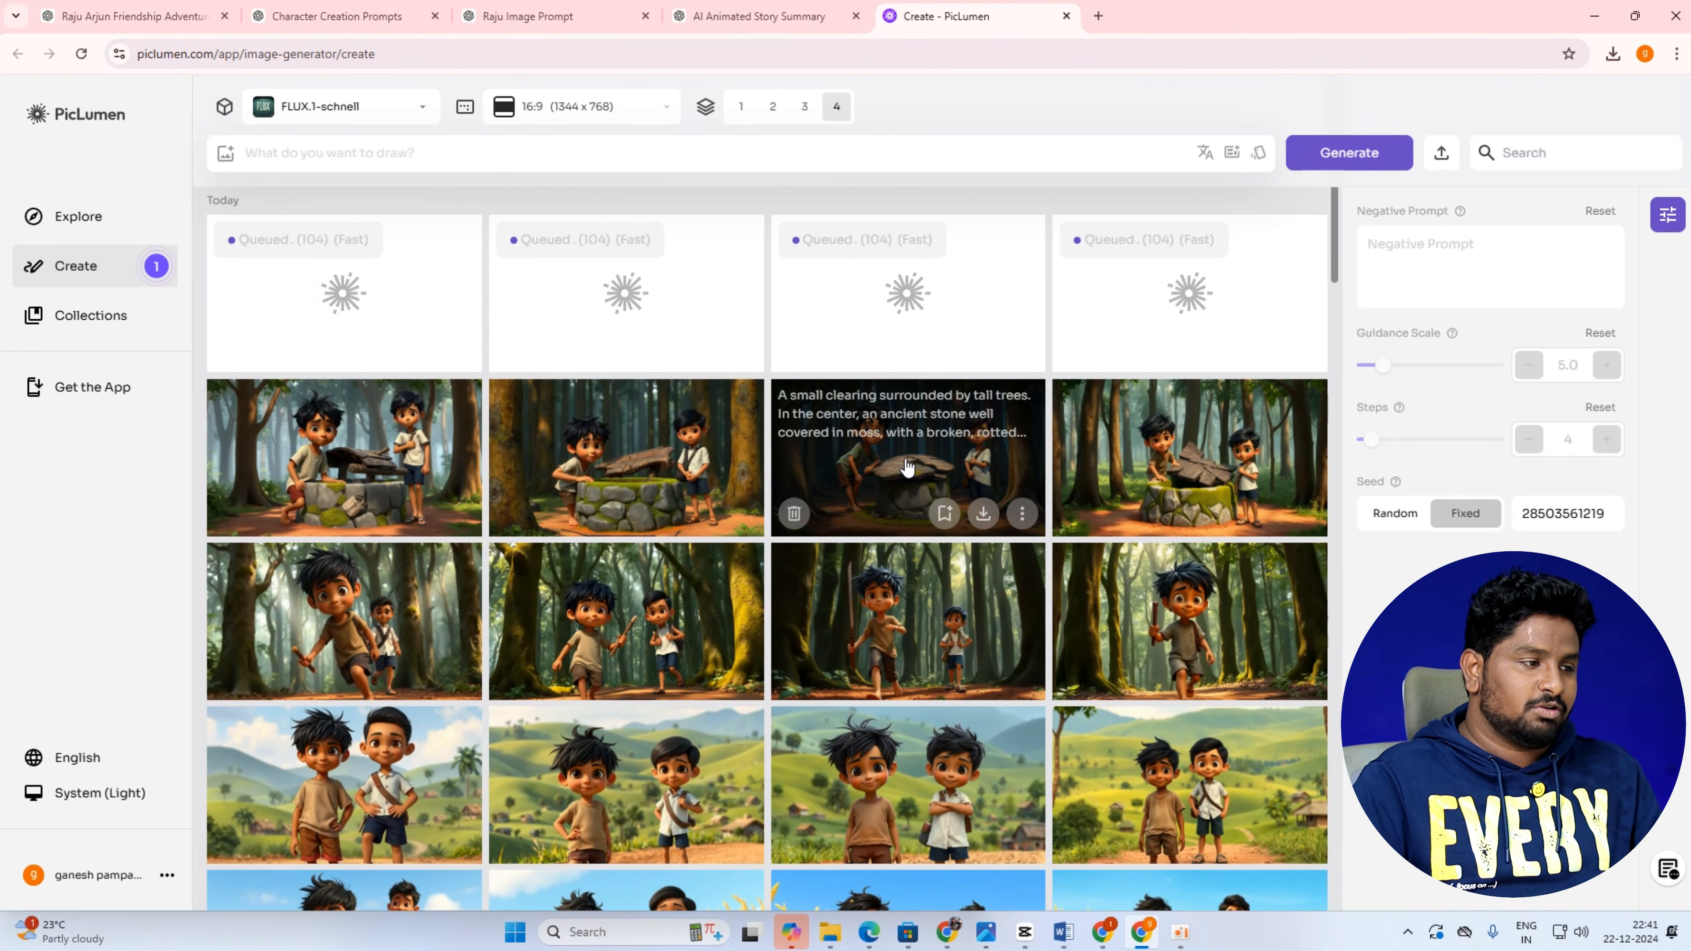
scroll(1145, 543, "down", 4)
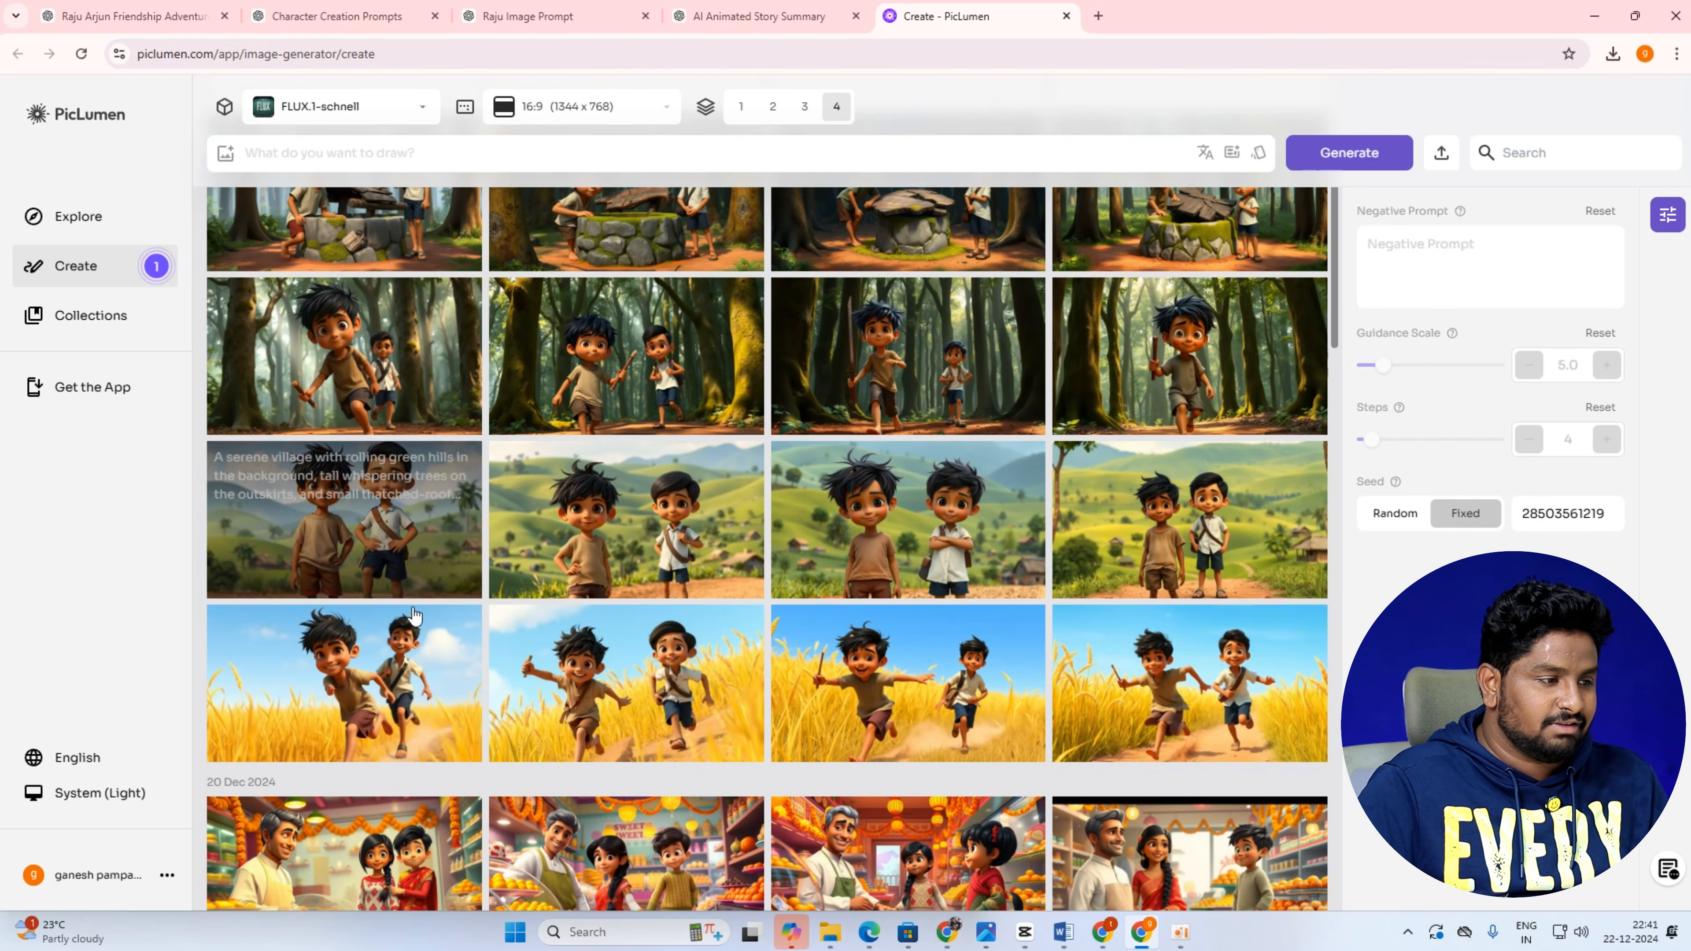
scroll(638, 553, "up", 4)
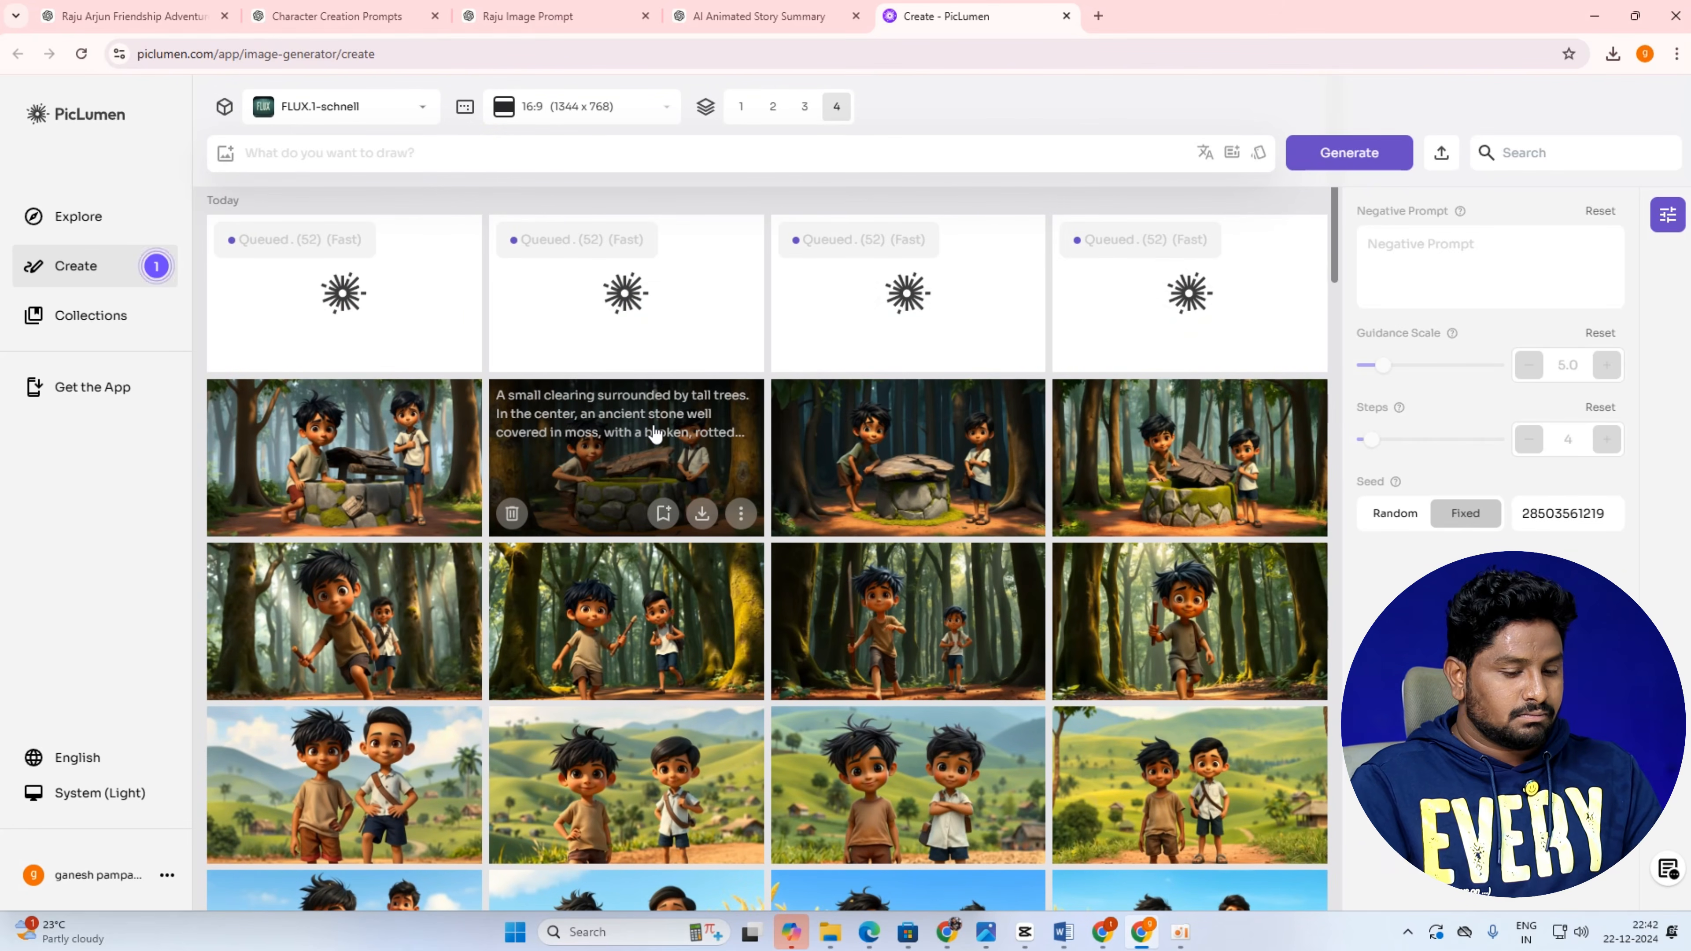
left_click(1177, 932)
left_click(1177, 933)
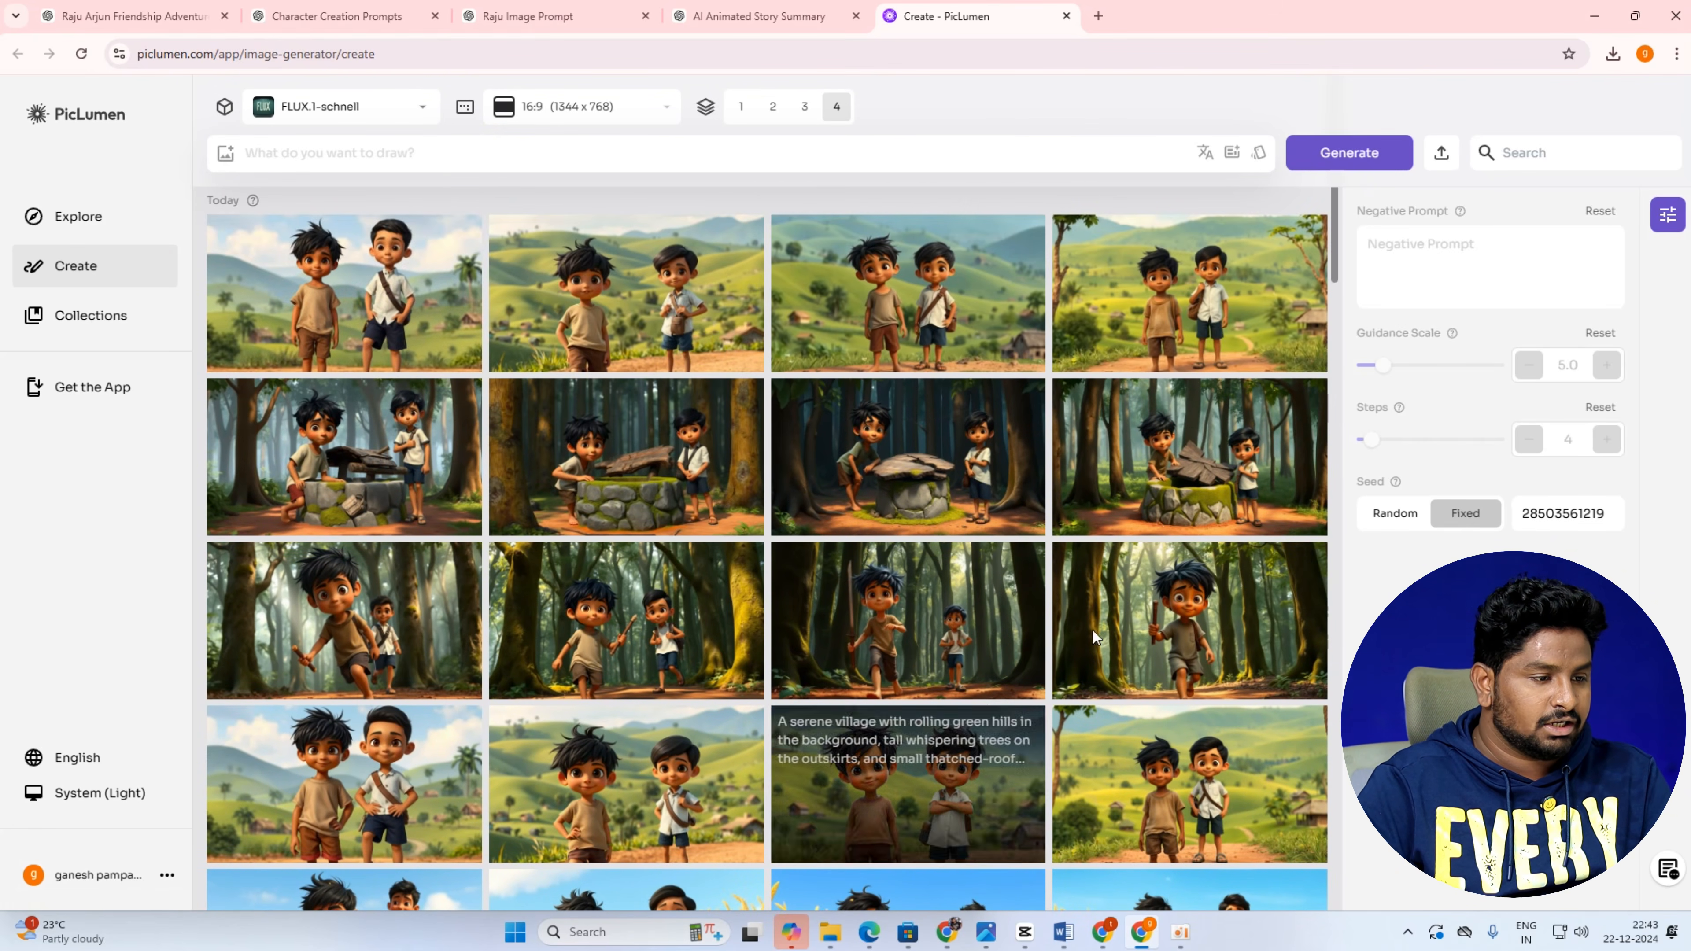
Compare the new village images with the earlier ones, and view the first new village image at full size.
scroll(1093, 630, "down", 5)
scroll(829, 595, "up", 3)
scroll(829, 595, "up", 3)
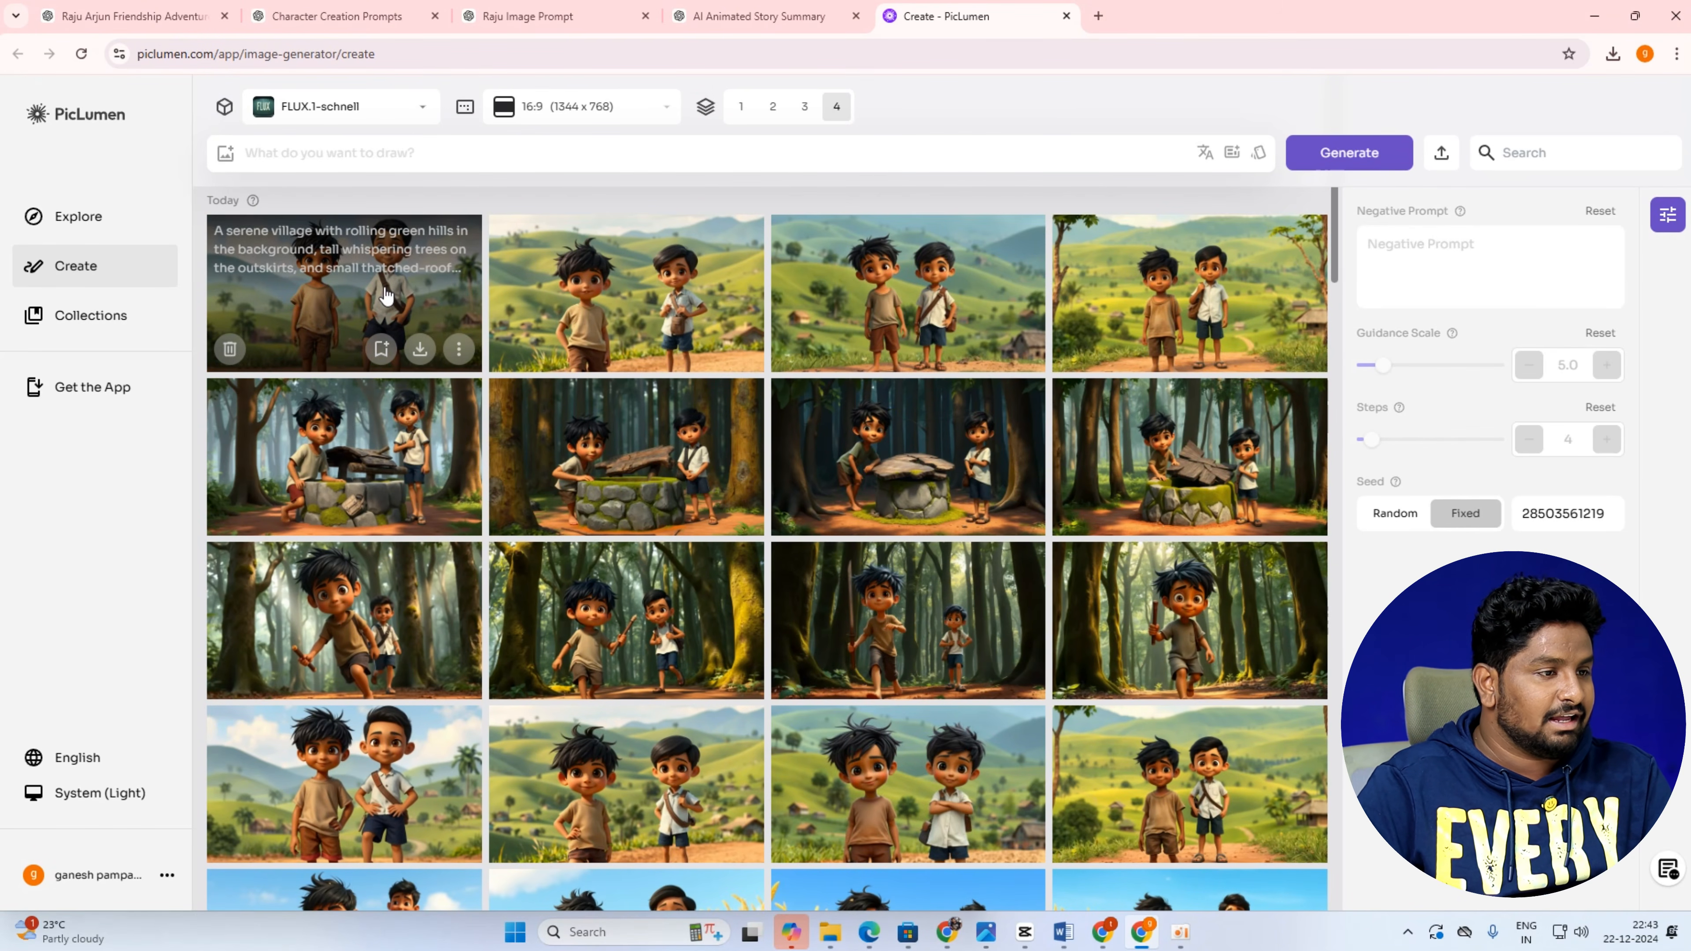
scroll(399, 433, "down", 5)
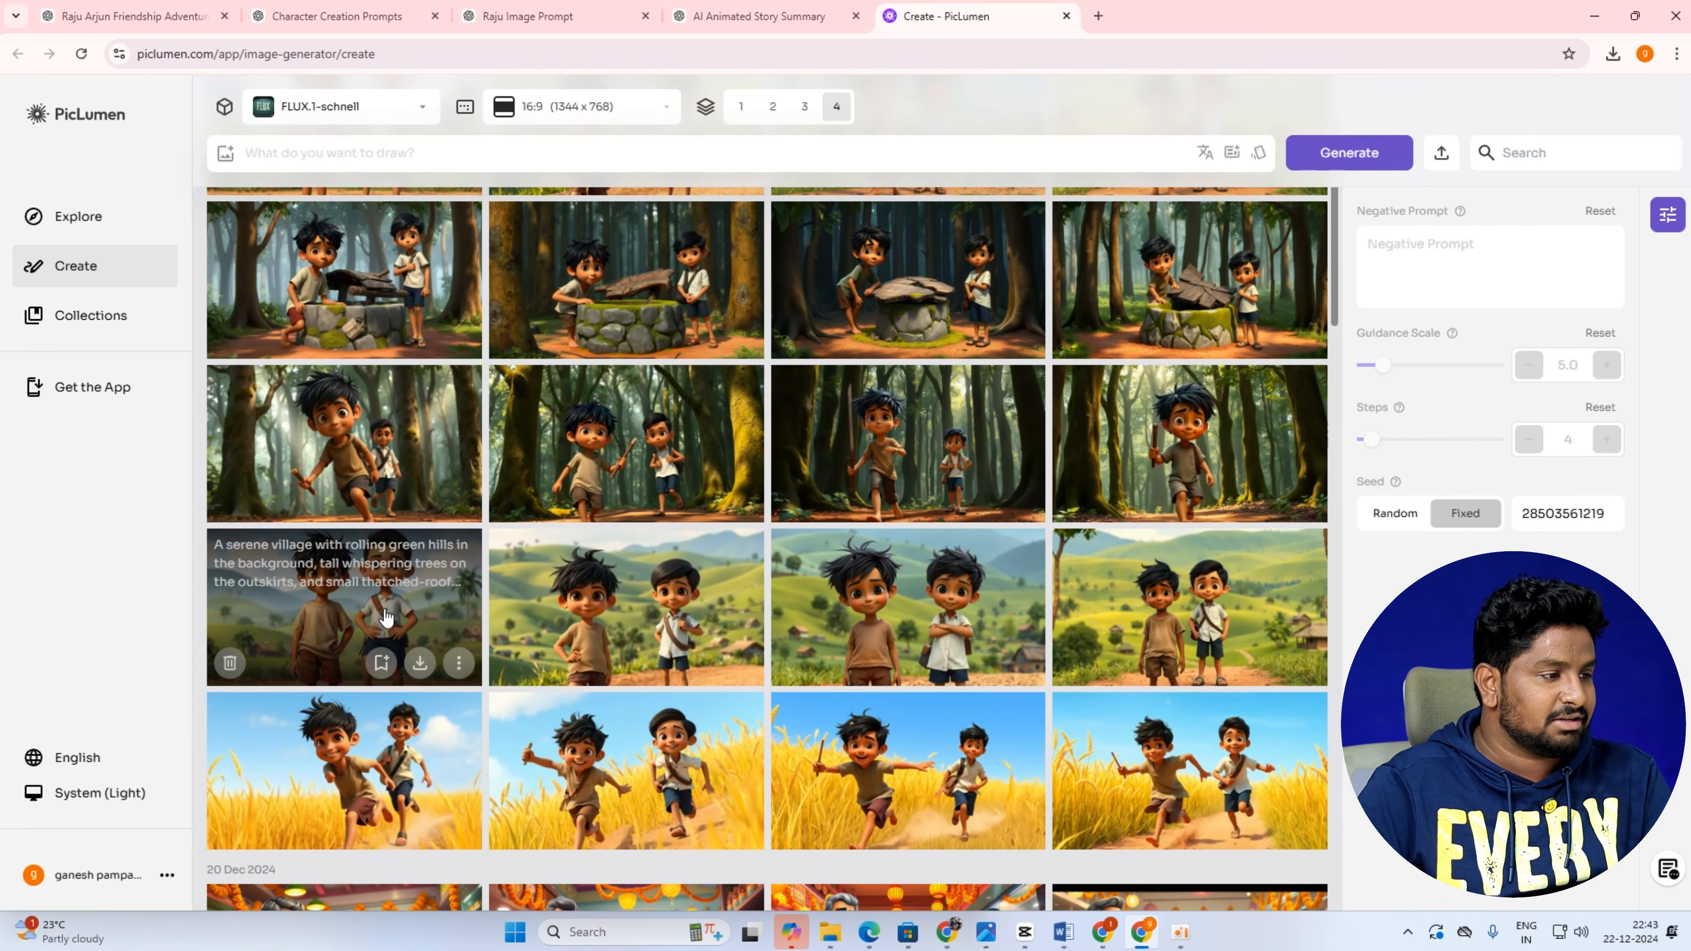
scroll(399, 433, "up", 5)
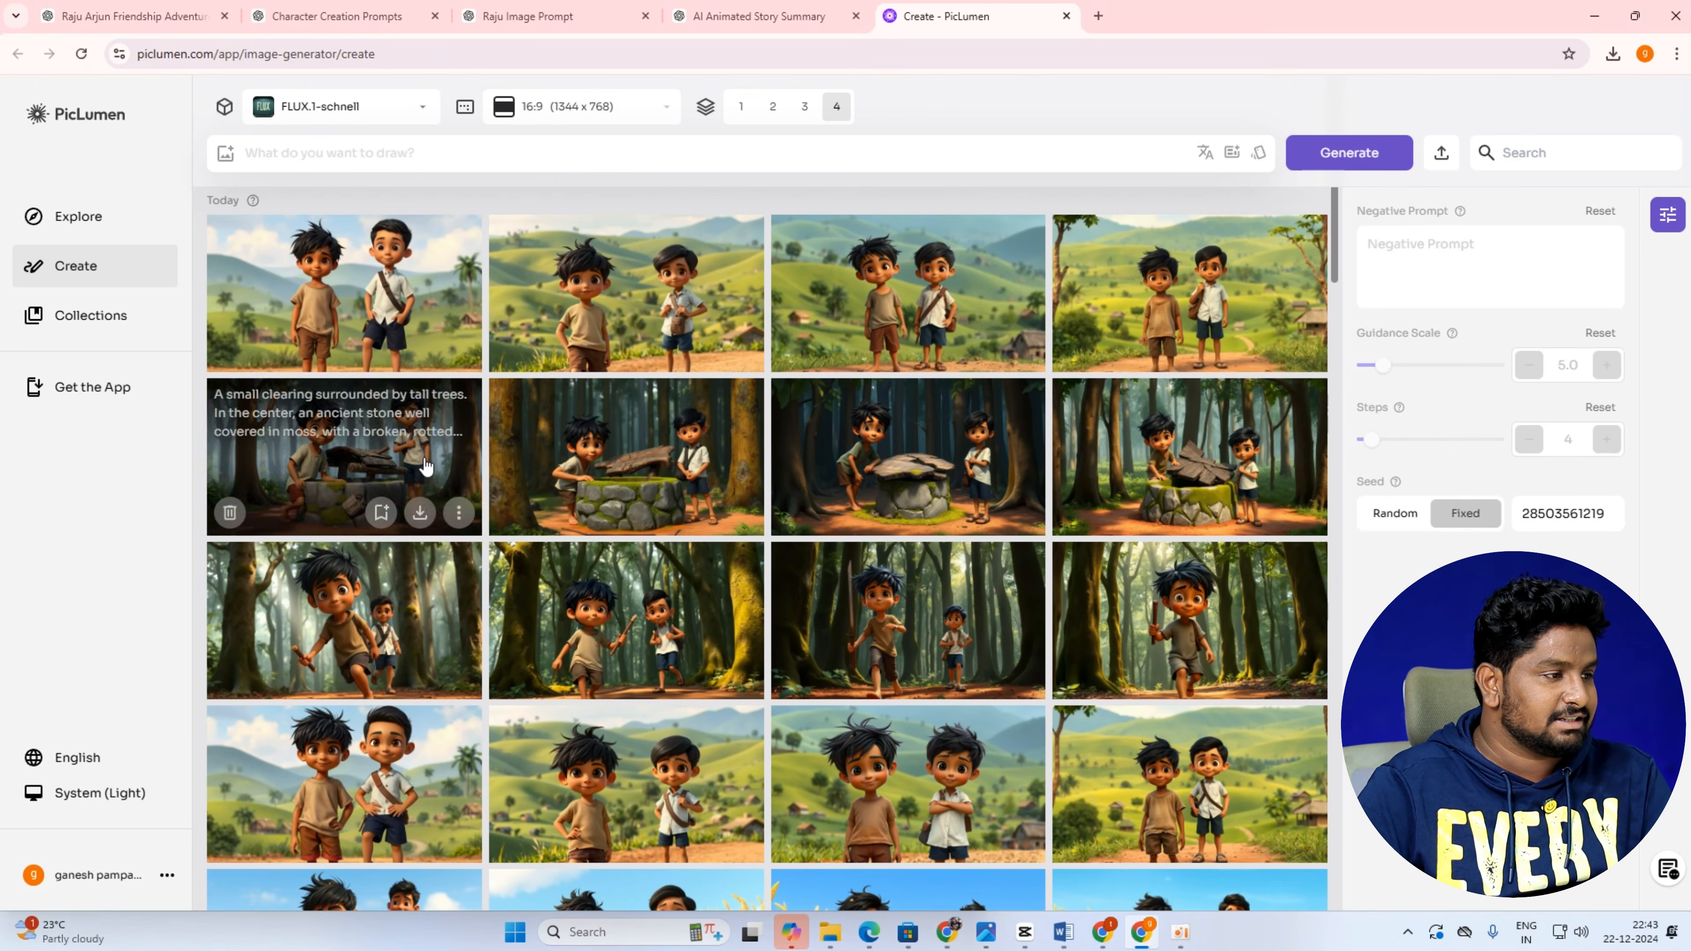
left_click(434, 320)
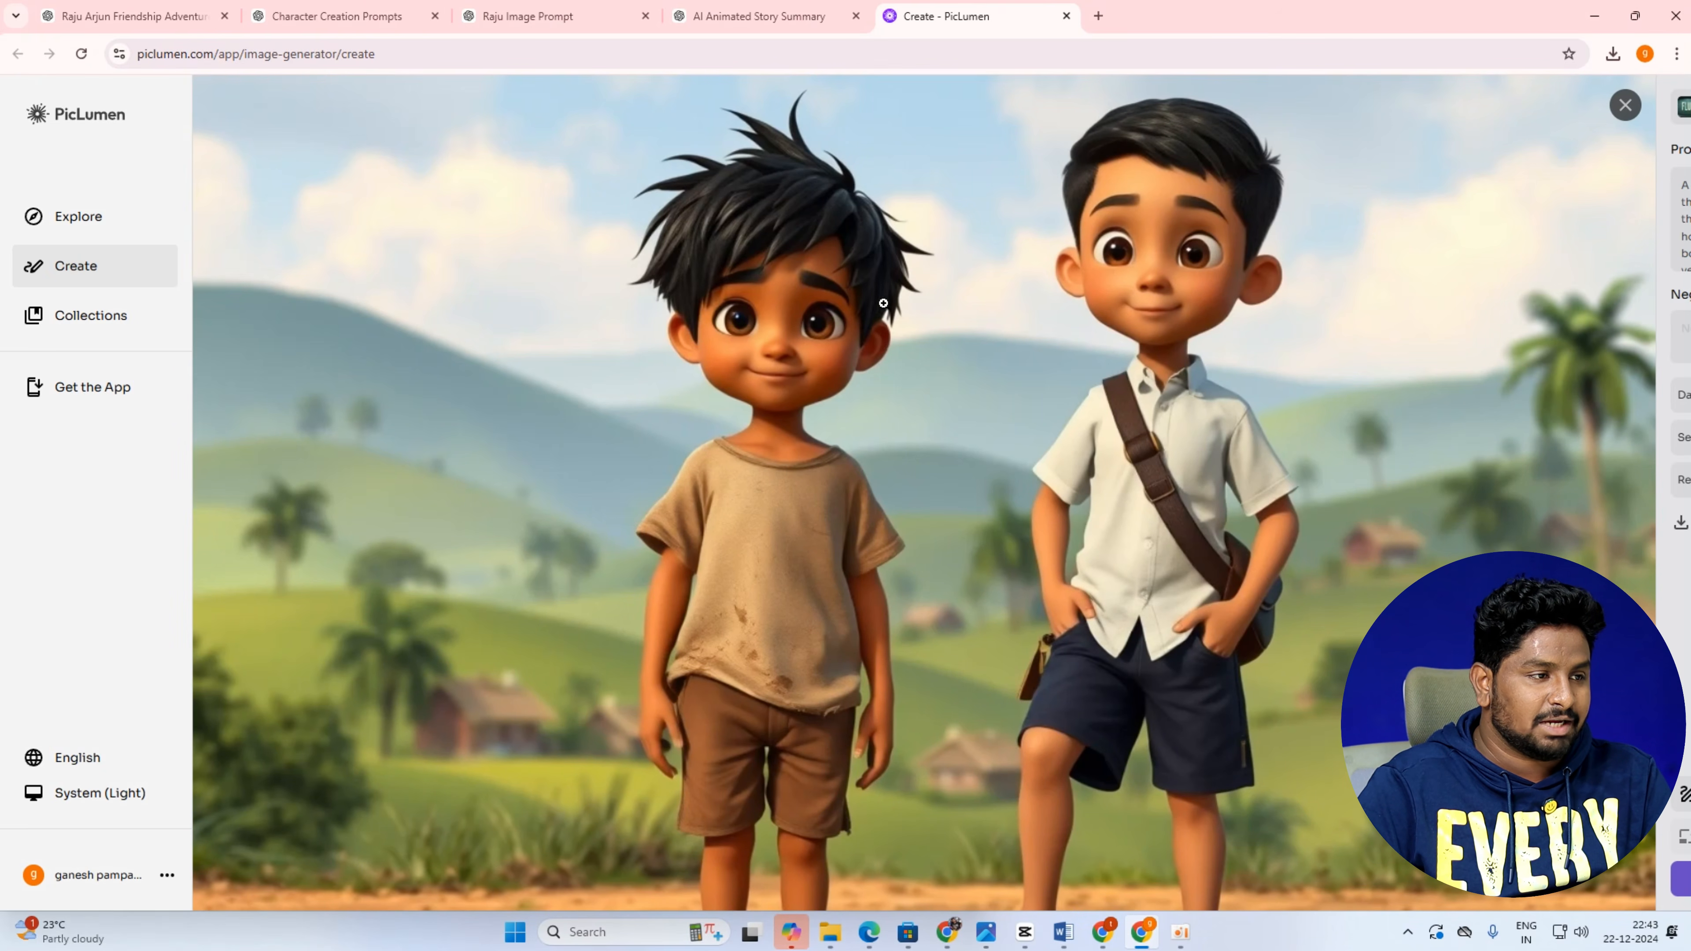
left_click(1625, 105)
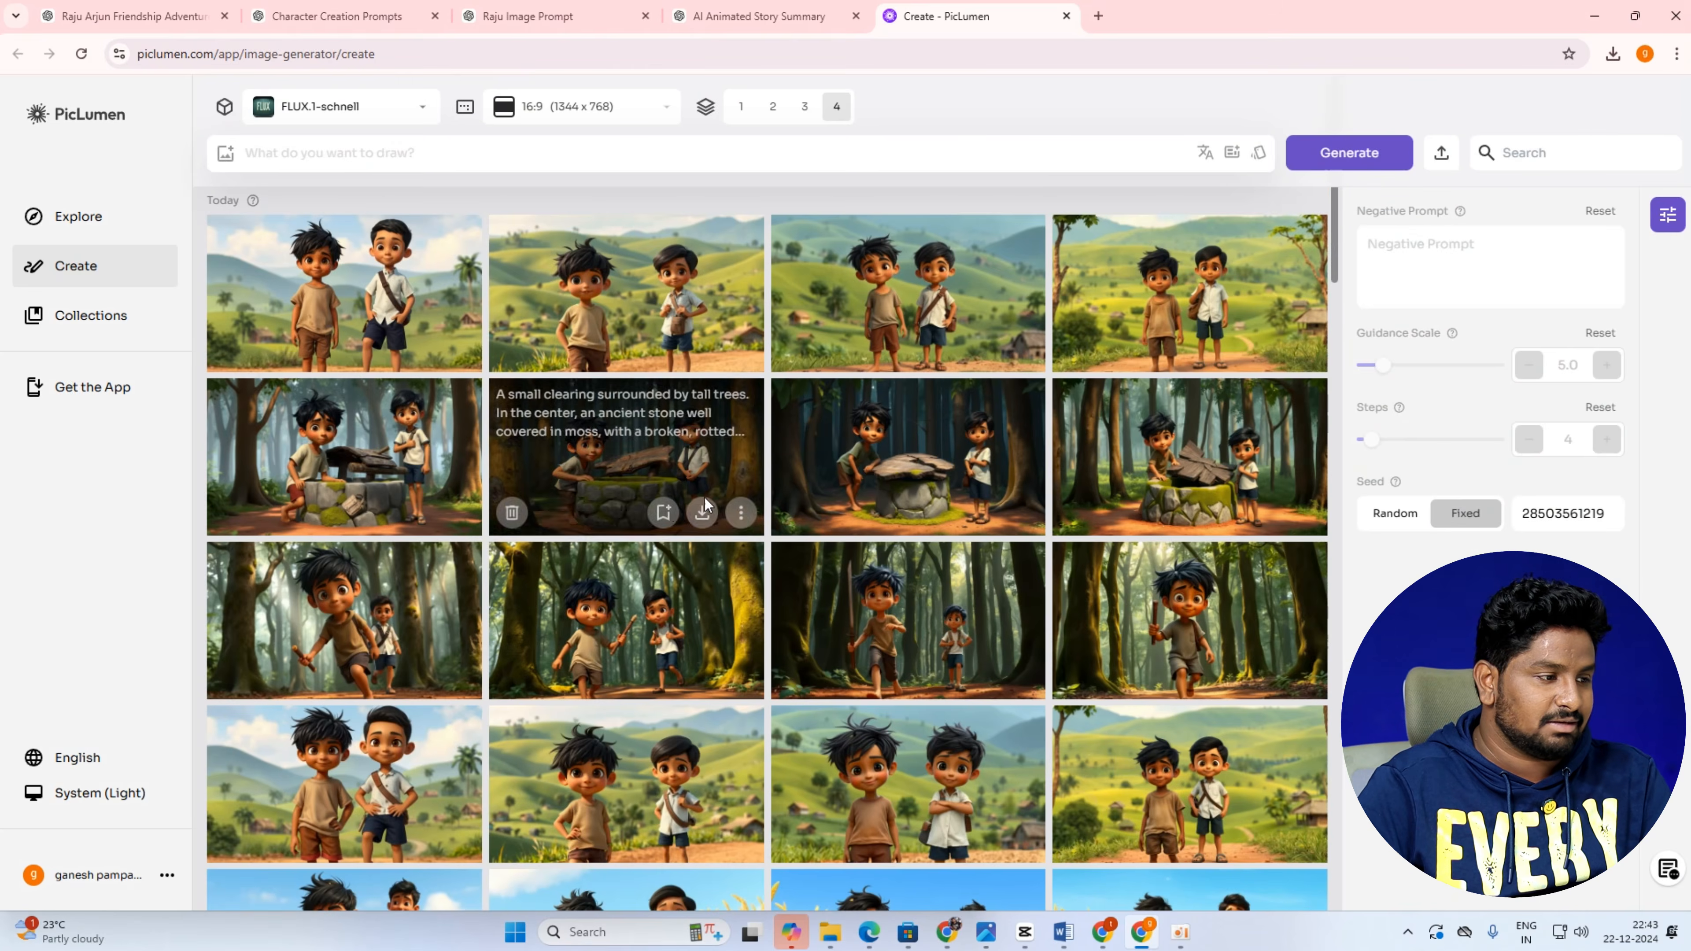
View the first image of the earlier village set at full size to compare both characters' appearance.
scroll(532, 533, "down", 4)
left_click(376, 532)
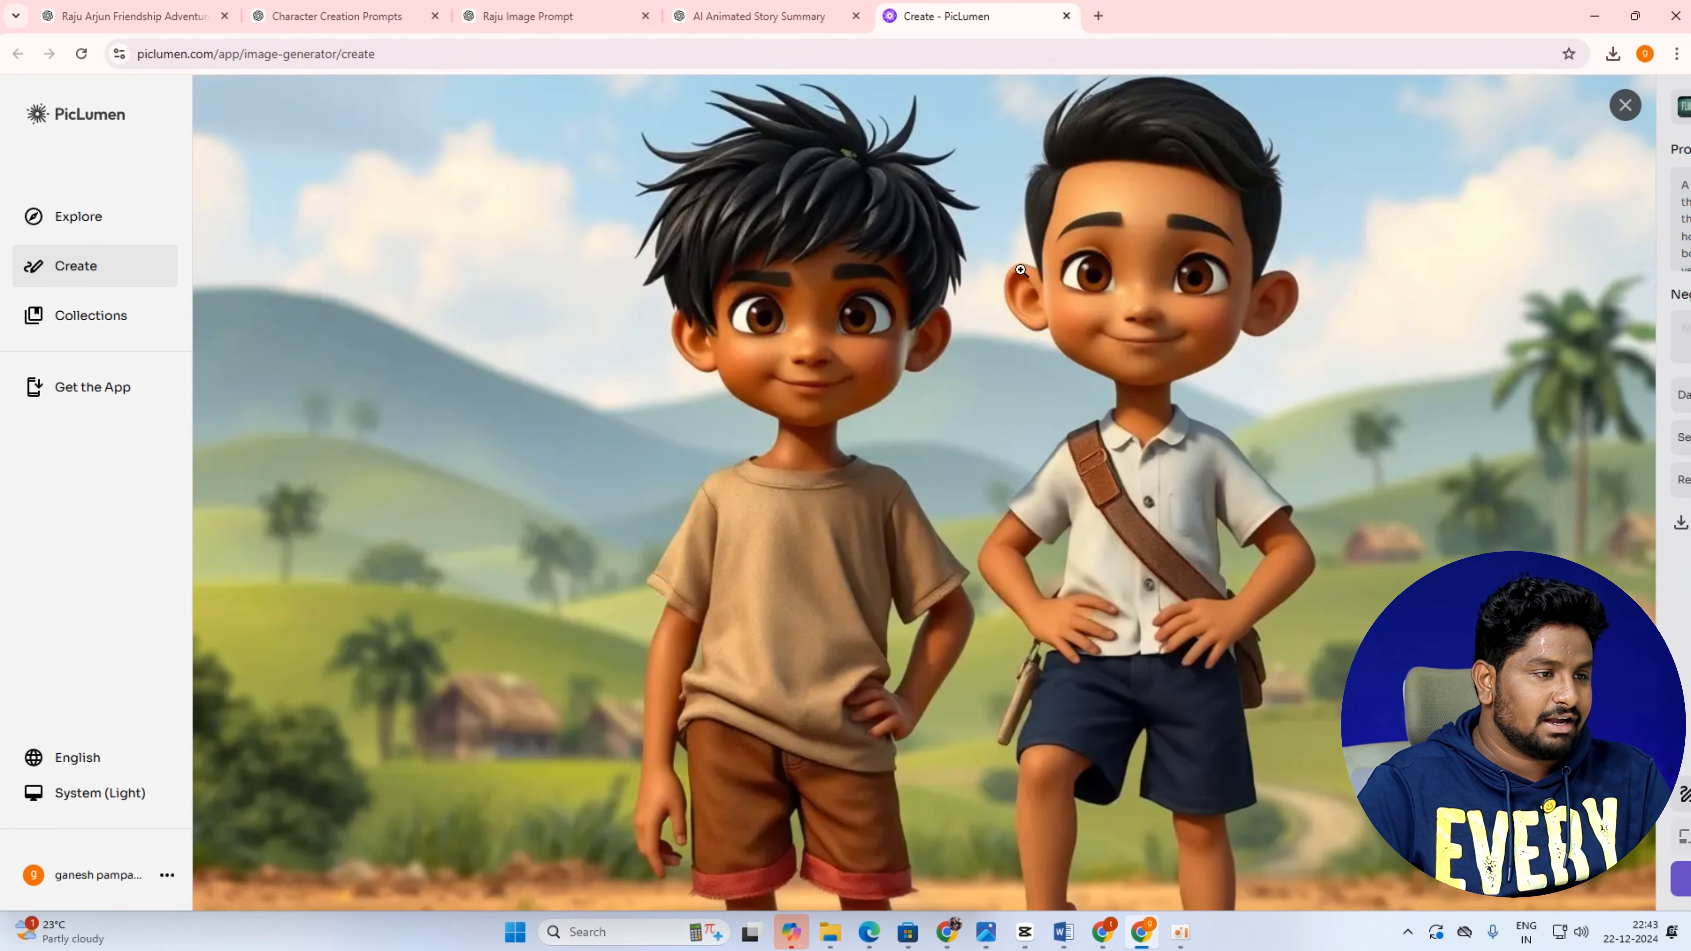
left_click(1625, 105)
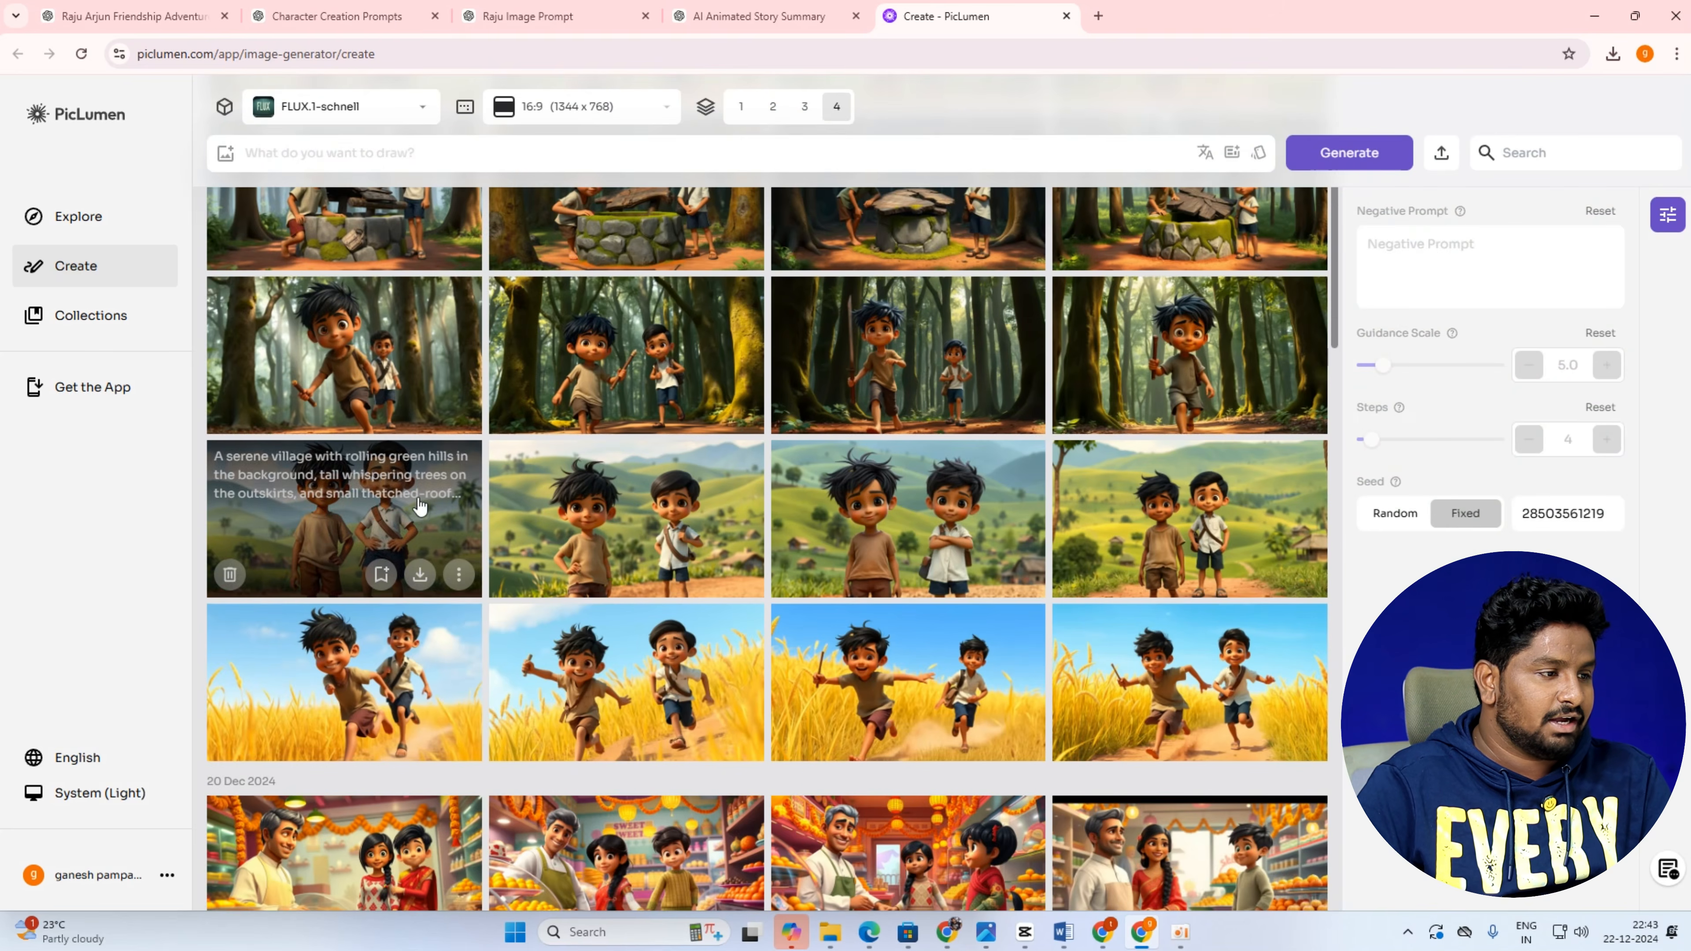
scroll(346, 526, "up", 2)
scroll(436, 213, "up", 1)
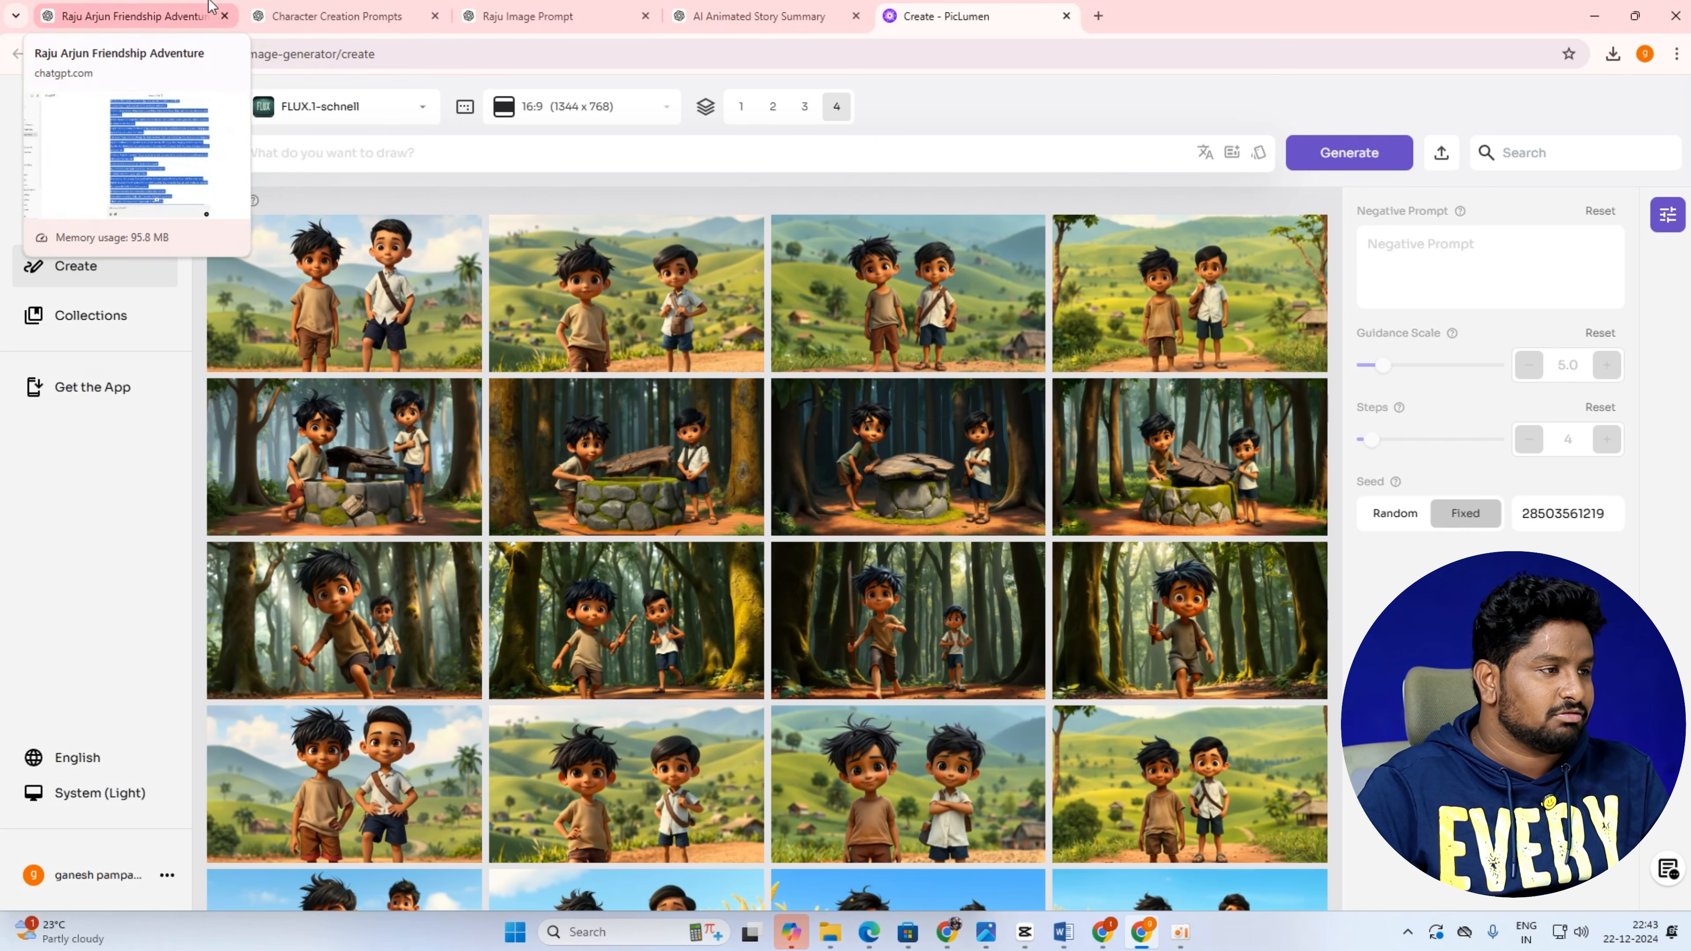
In the AI Animated Story Summary chat, copy the whole image prompt of Scene 2: Racing Through the Fields.
left_click(759, 16)
scroll(646, 659, "down", 4)
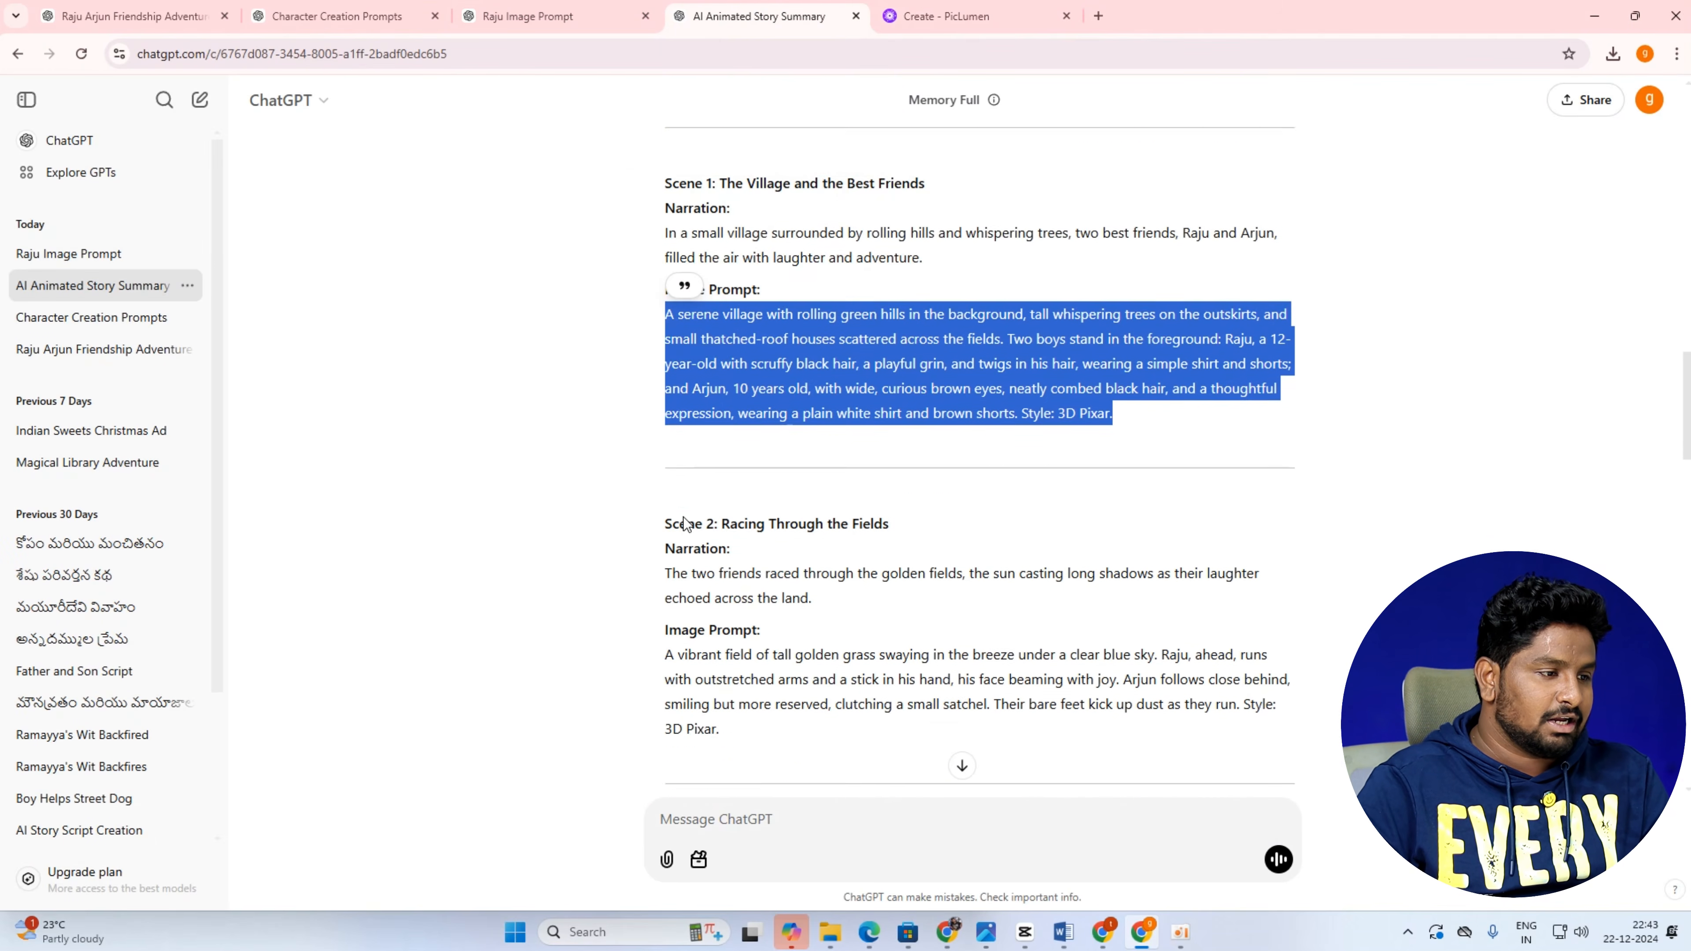
left_click_drag(667, 475, 1231, 550)
right_click(963, 503)
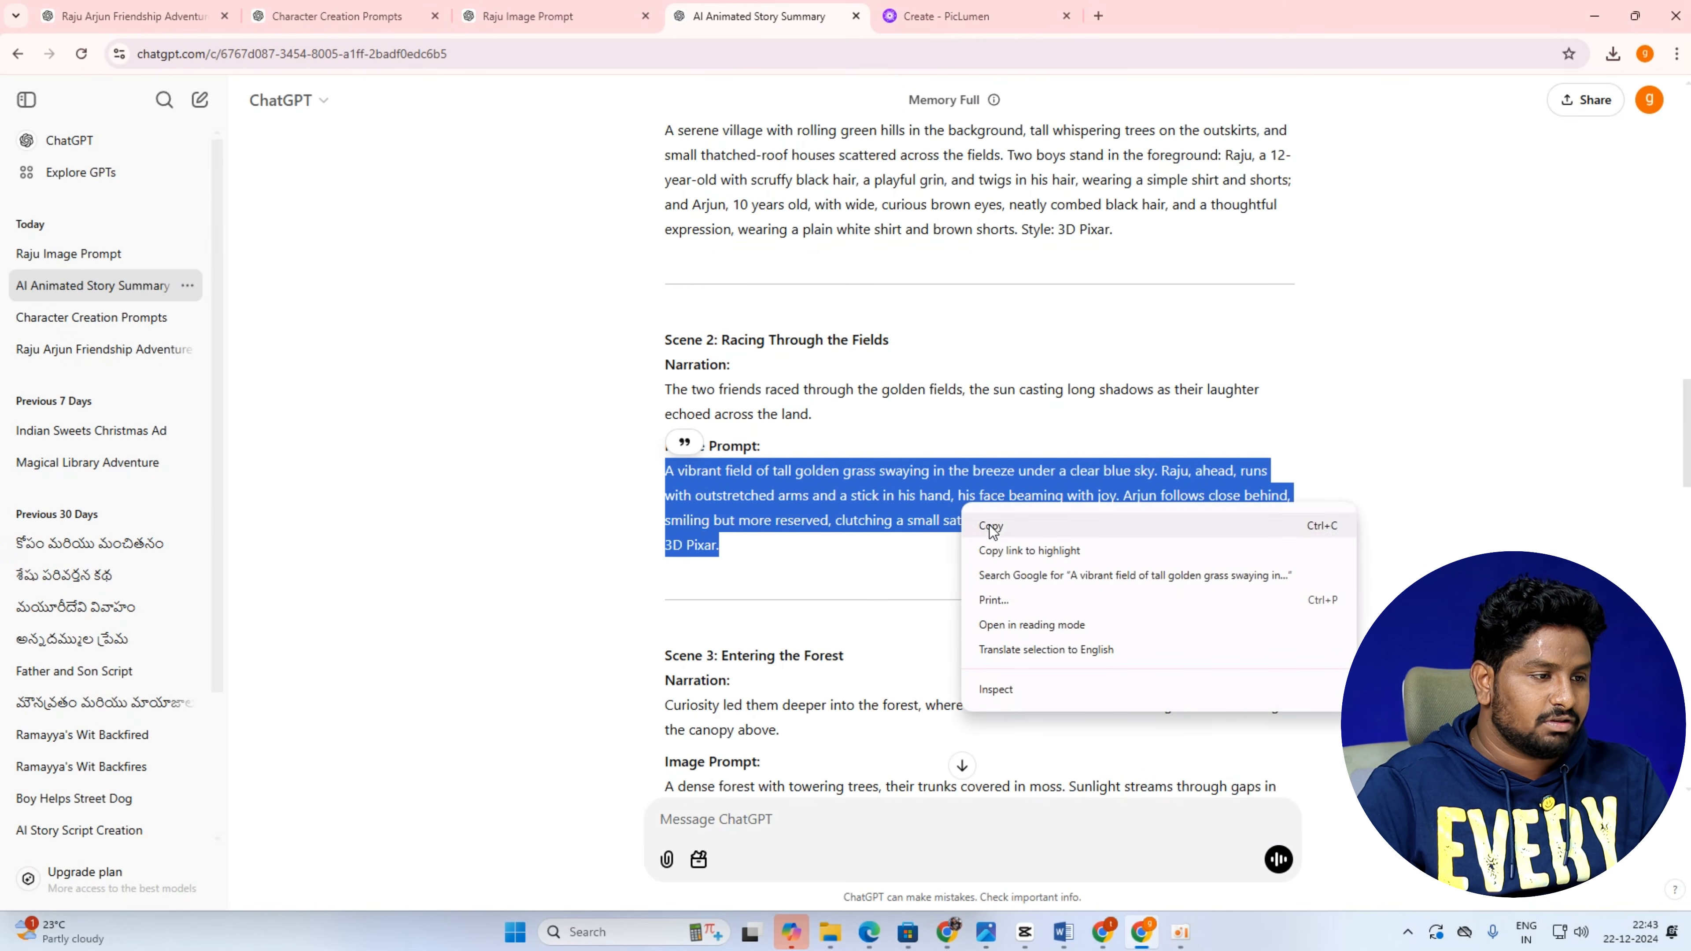
left_click(988, 524)
Paste the copied Scene 2 golden grass prompt into the empty PicLumen prompt.
left_click(923, 14)
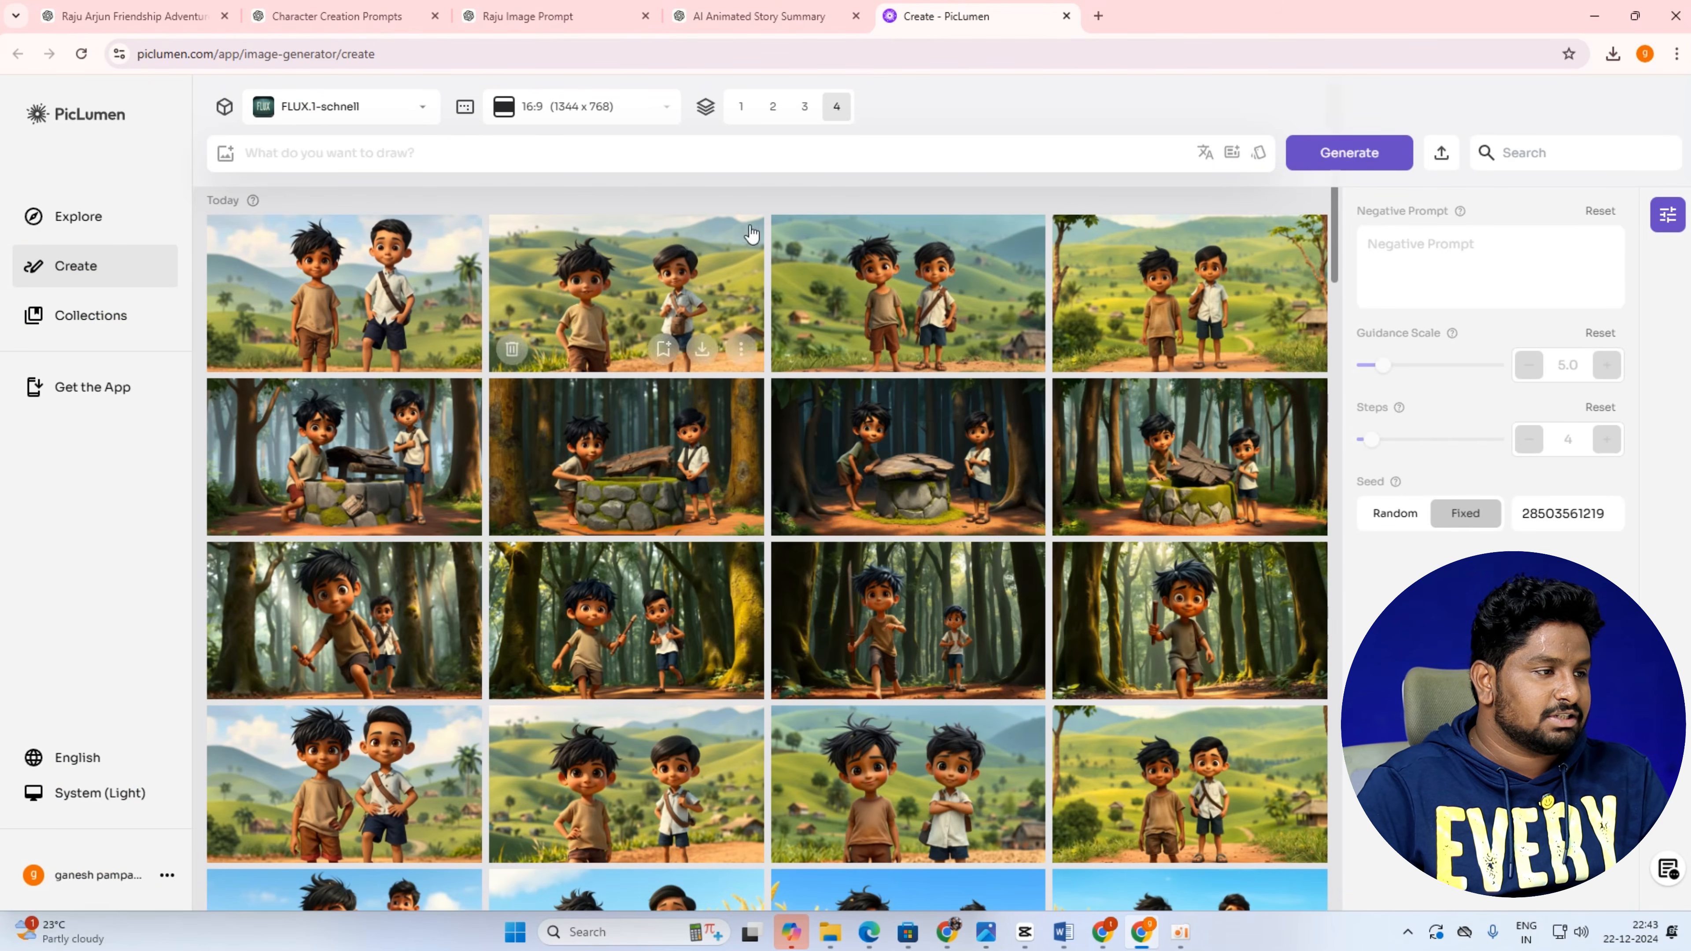
left_click(919, 153)
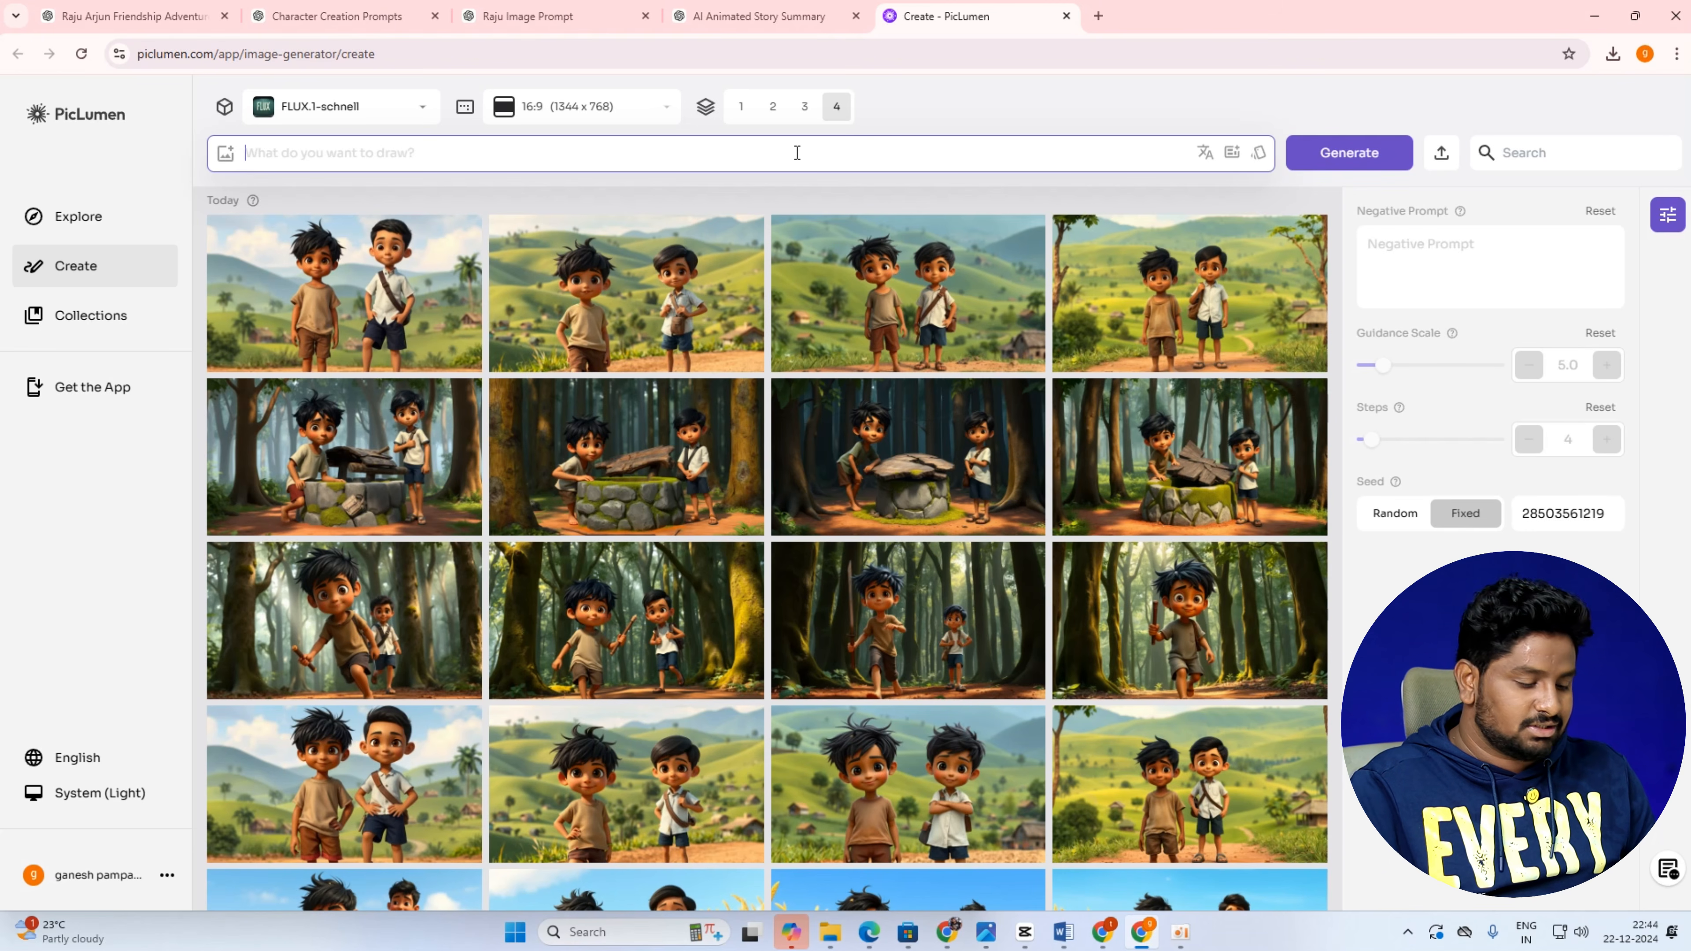
key("ctrl+v")
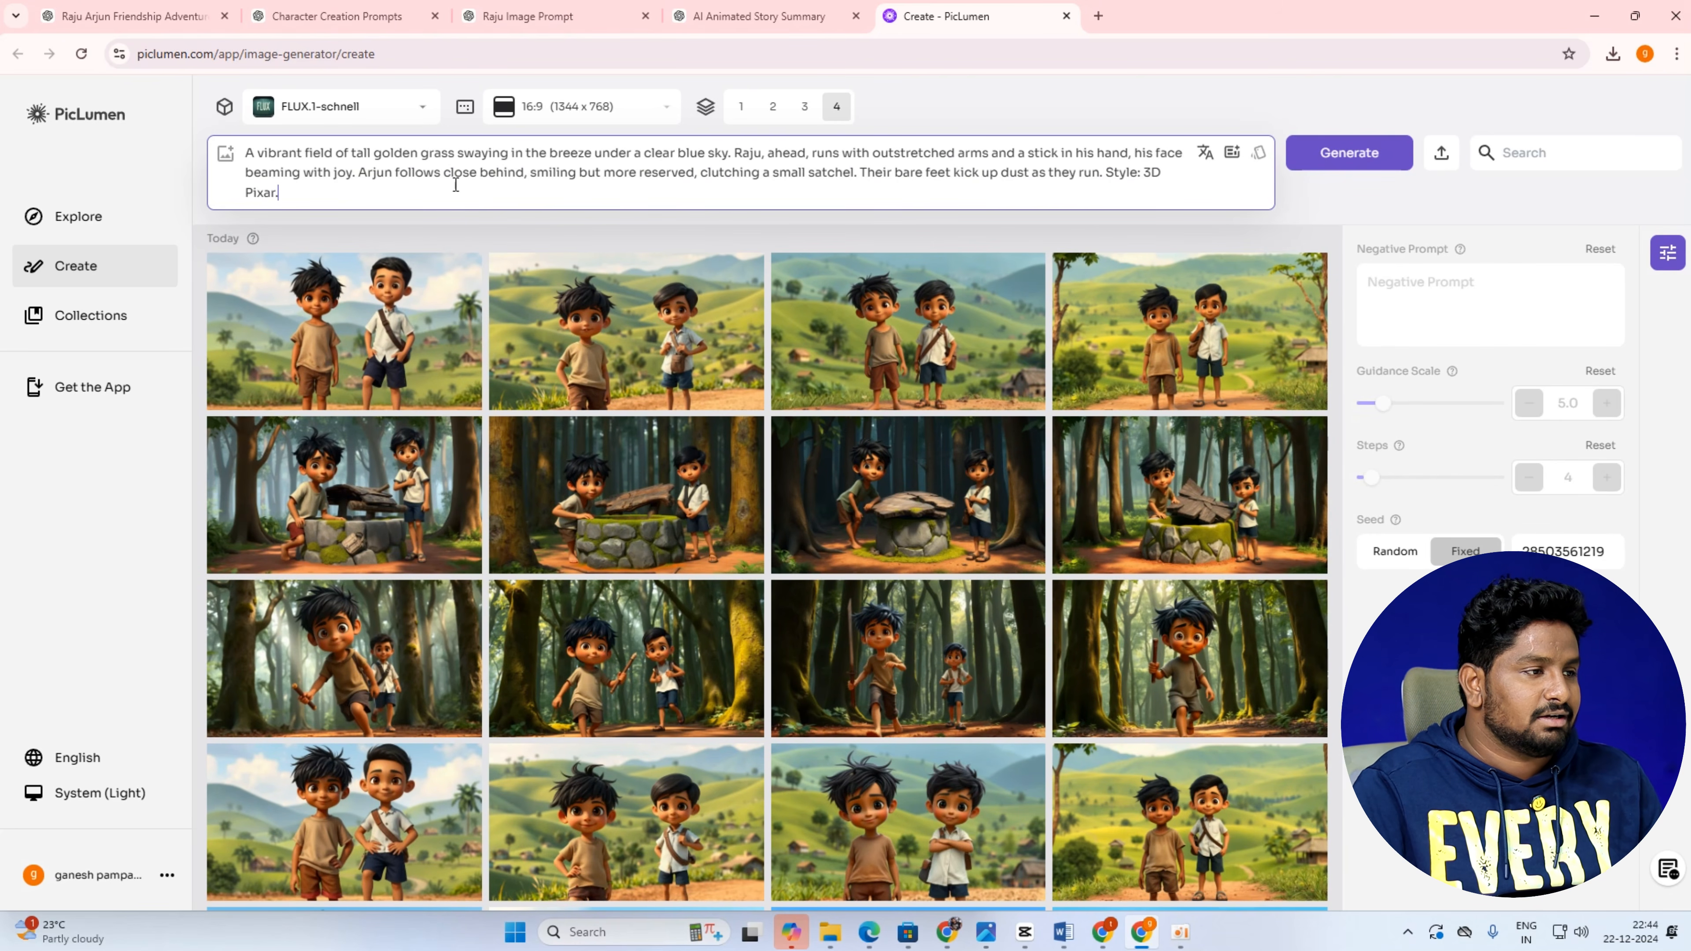
Copy Raju's highlighted description from the Raju Image Prompt chat and insert it before "Raju, ahead" in the PicLumen prompt.
left_click(525, 27)
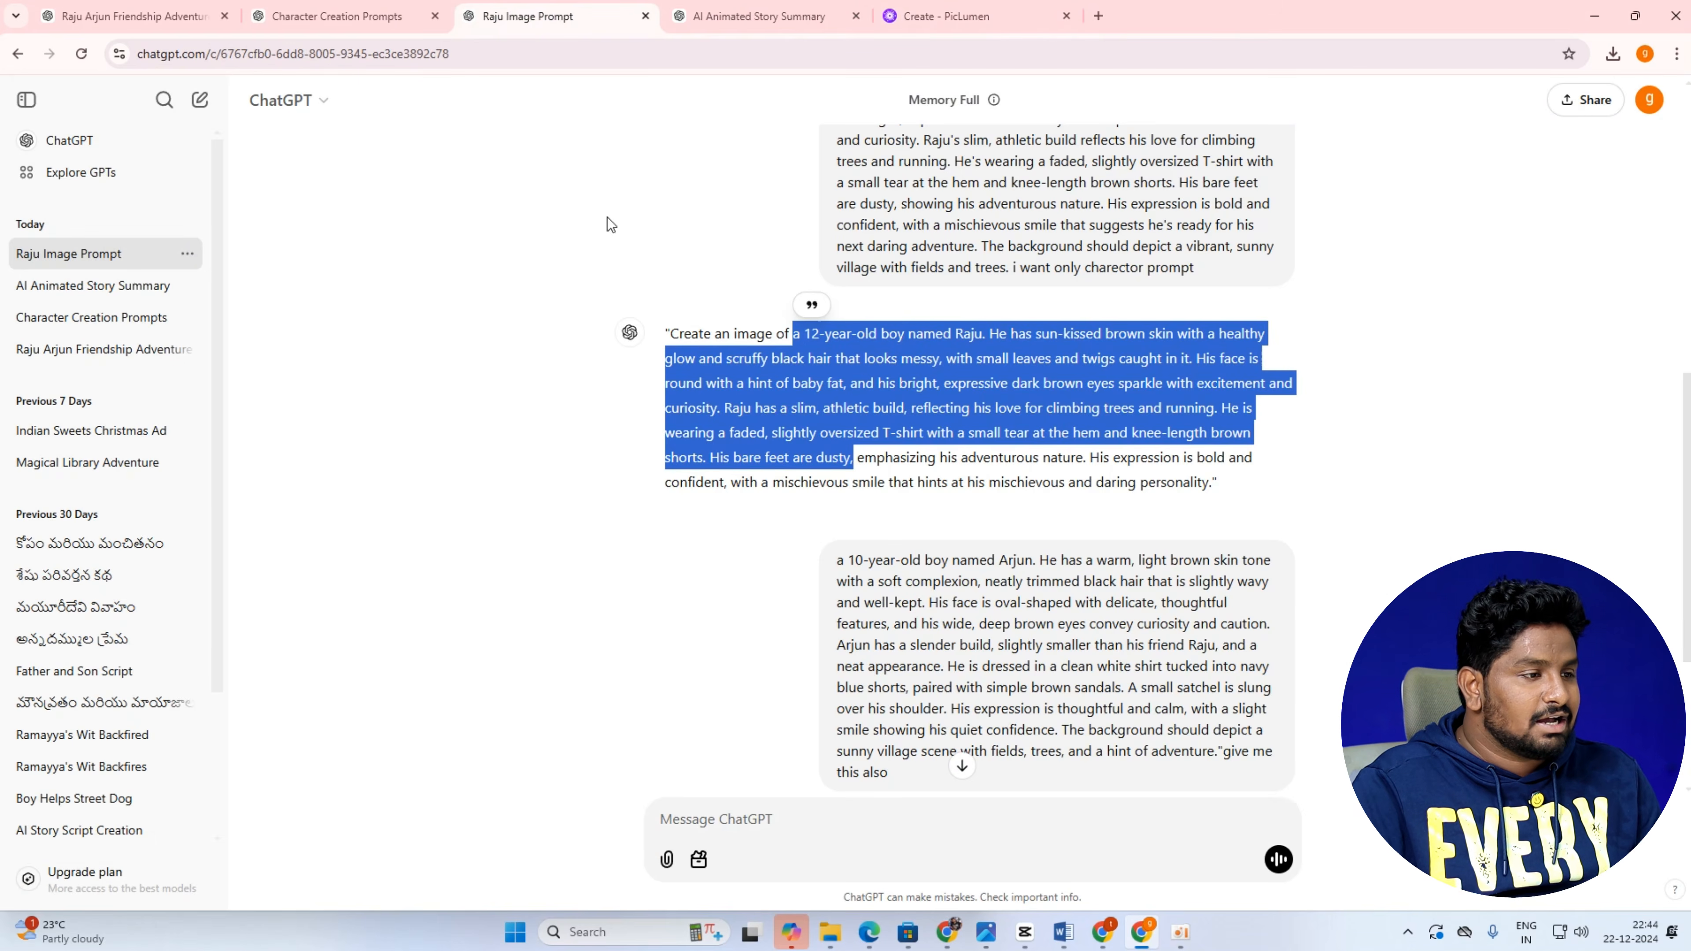
scroll(956, 391, "up", 2)
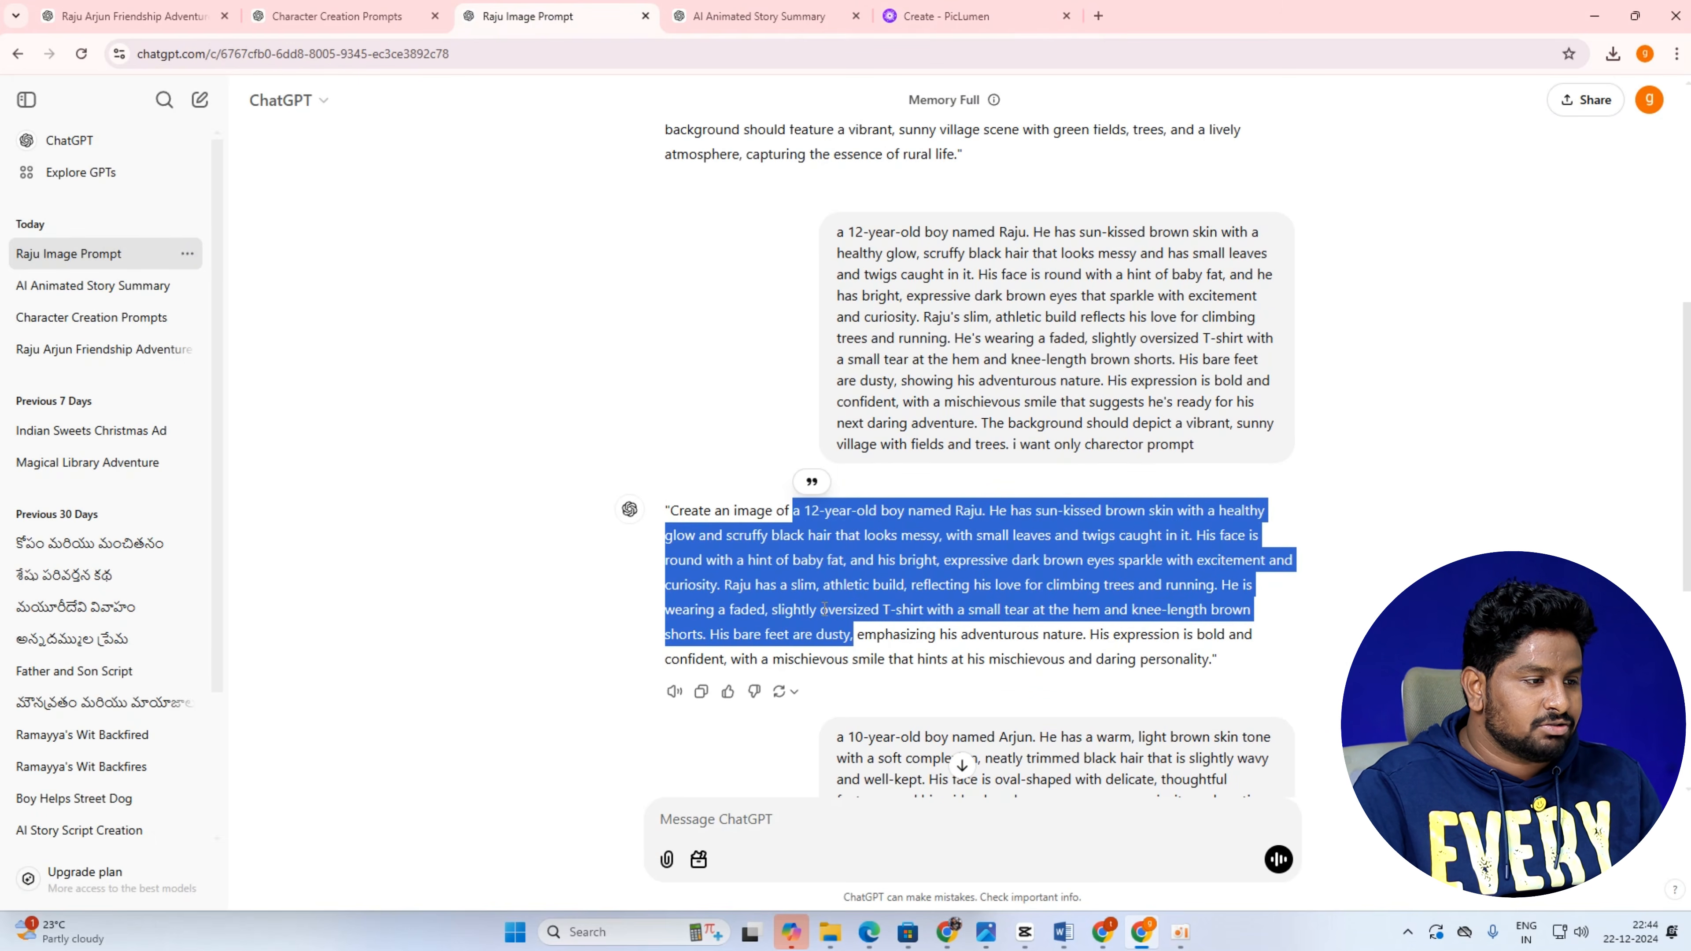
right_click(852, 611)
left_click(870, 617)
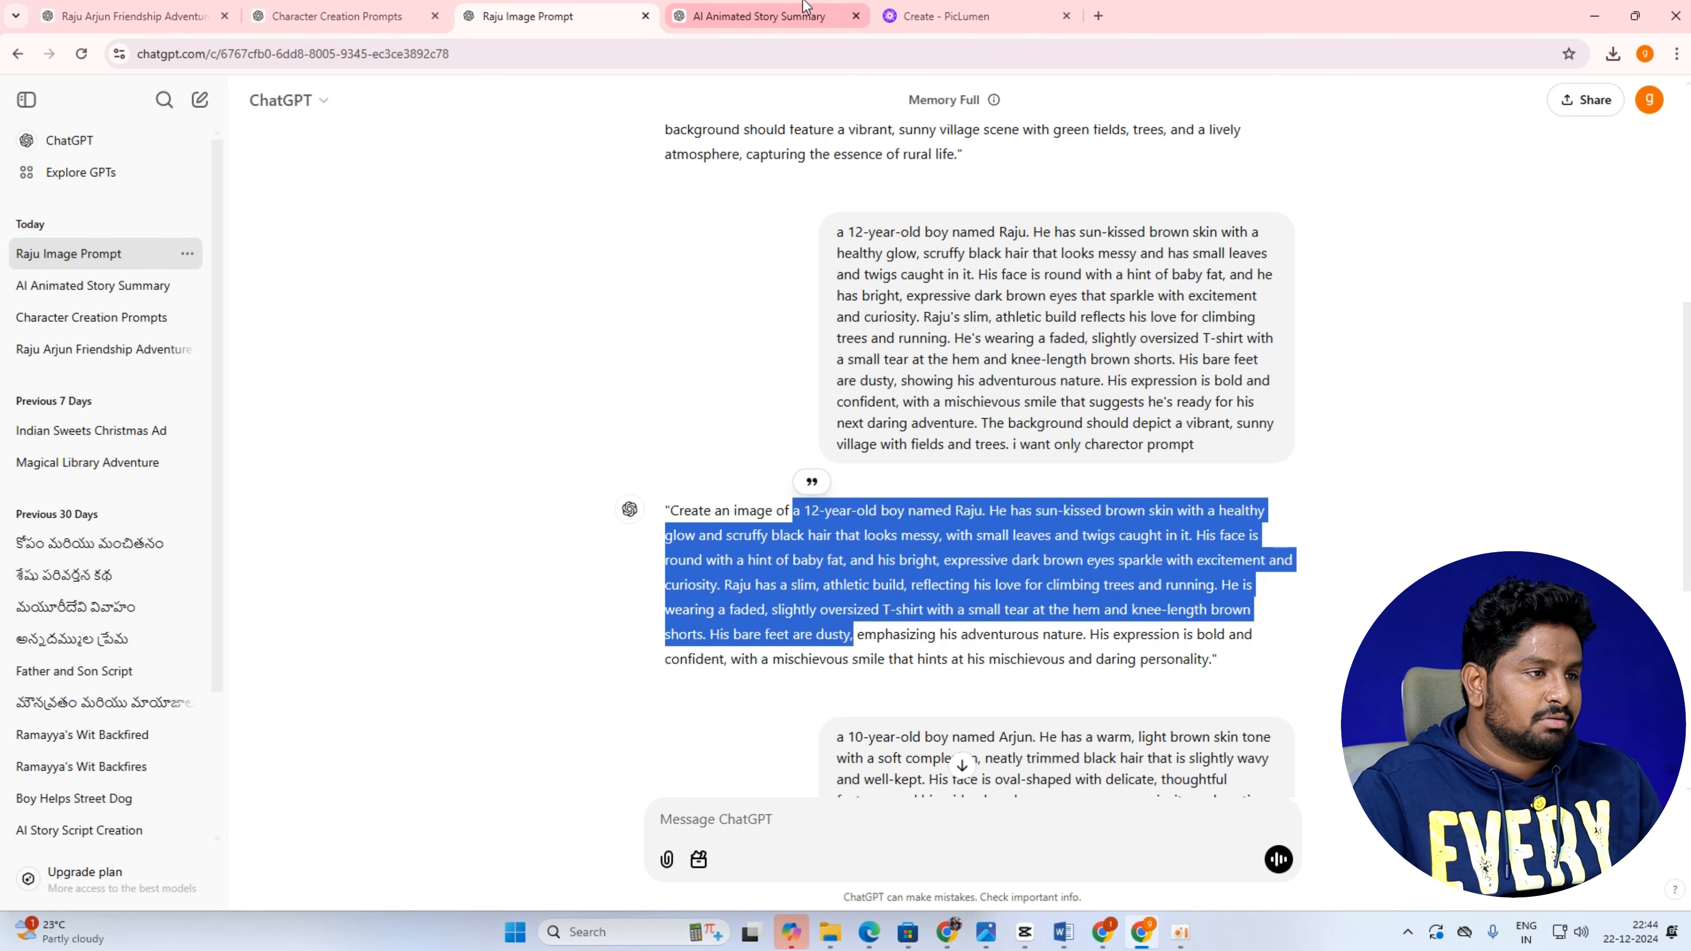
left_click(958, 16)
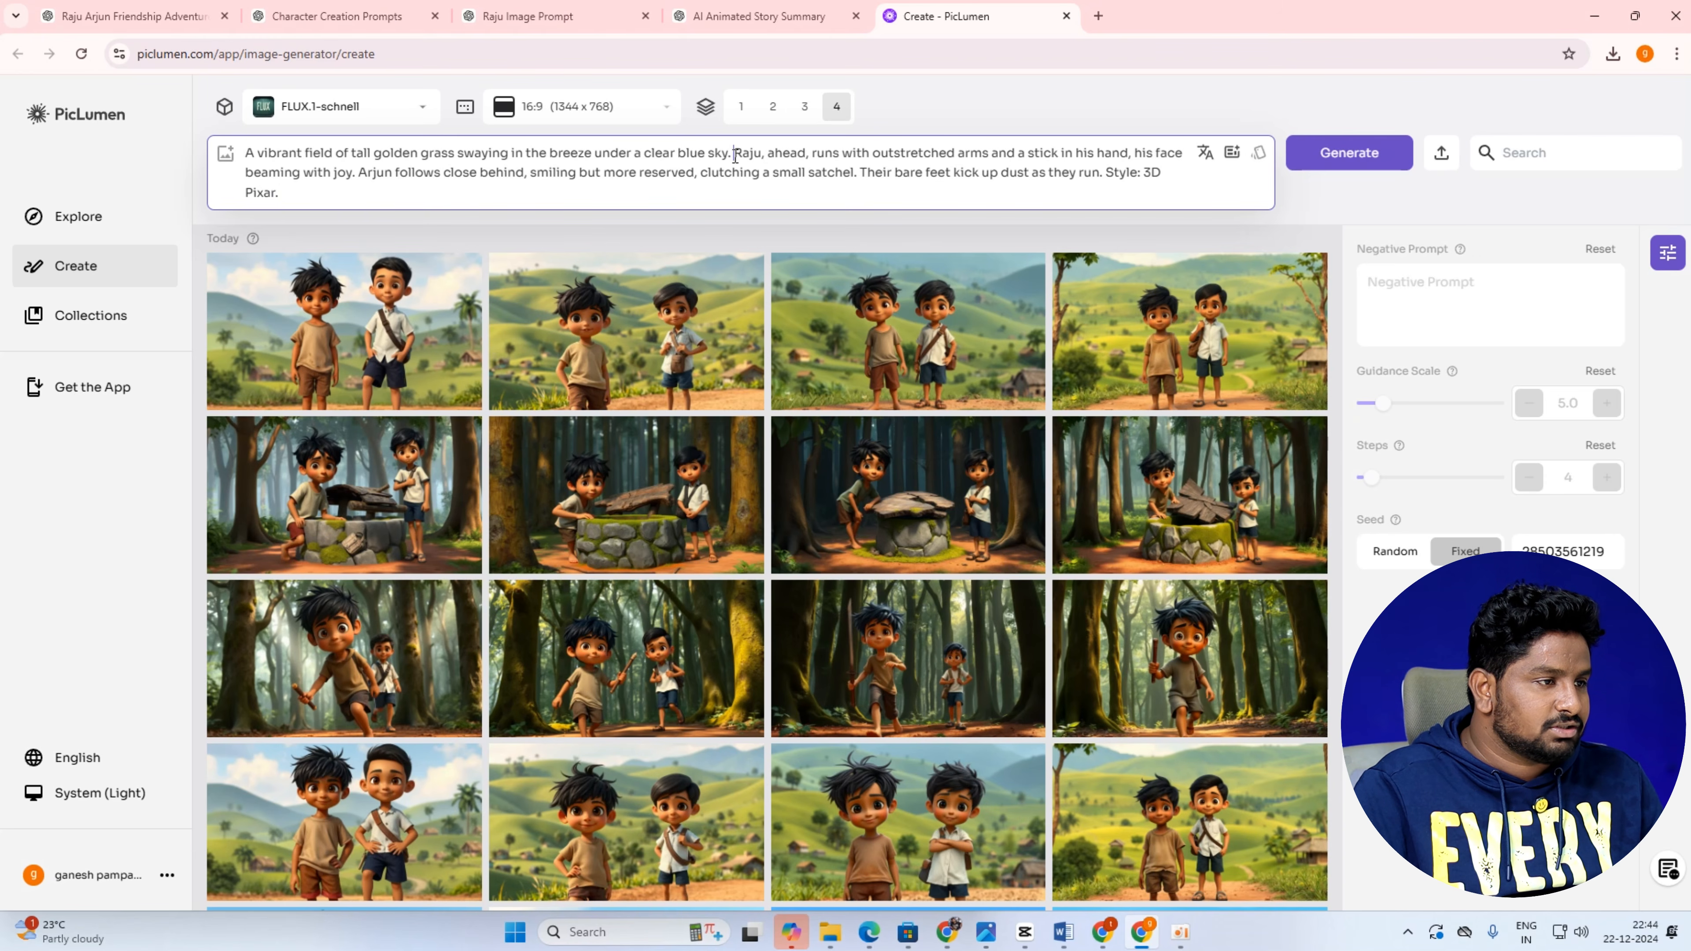
key("ctrl+v")
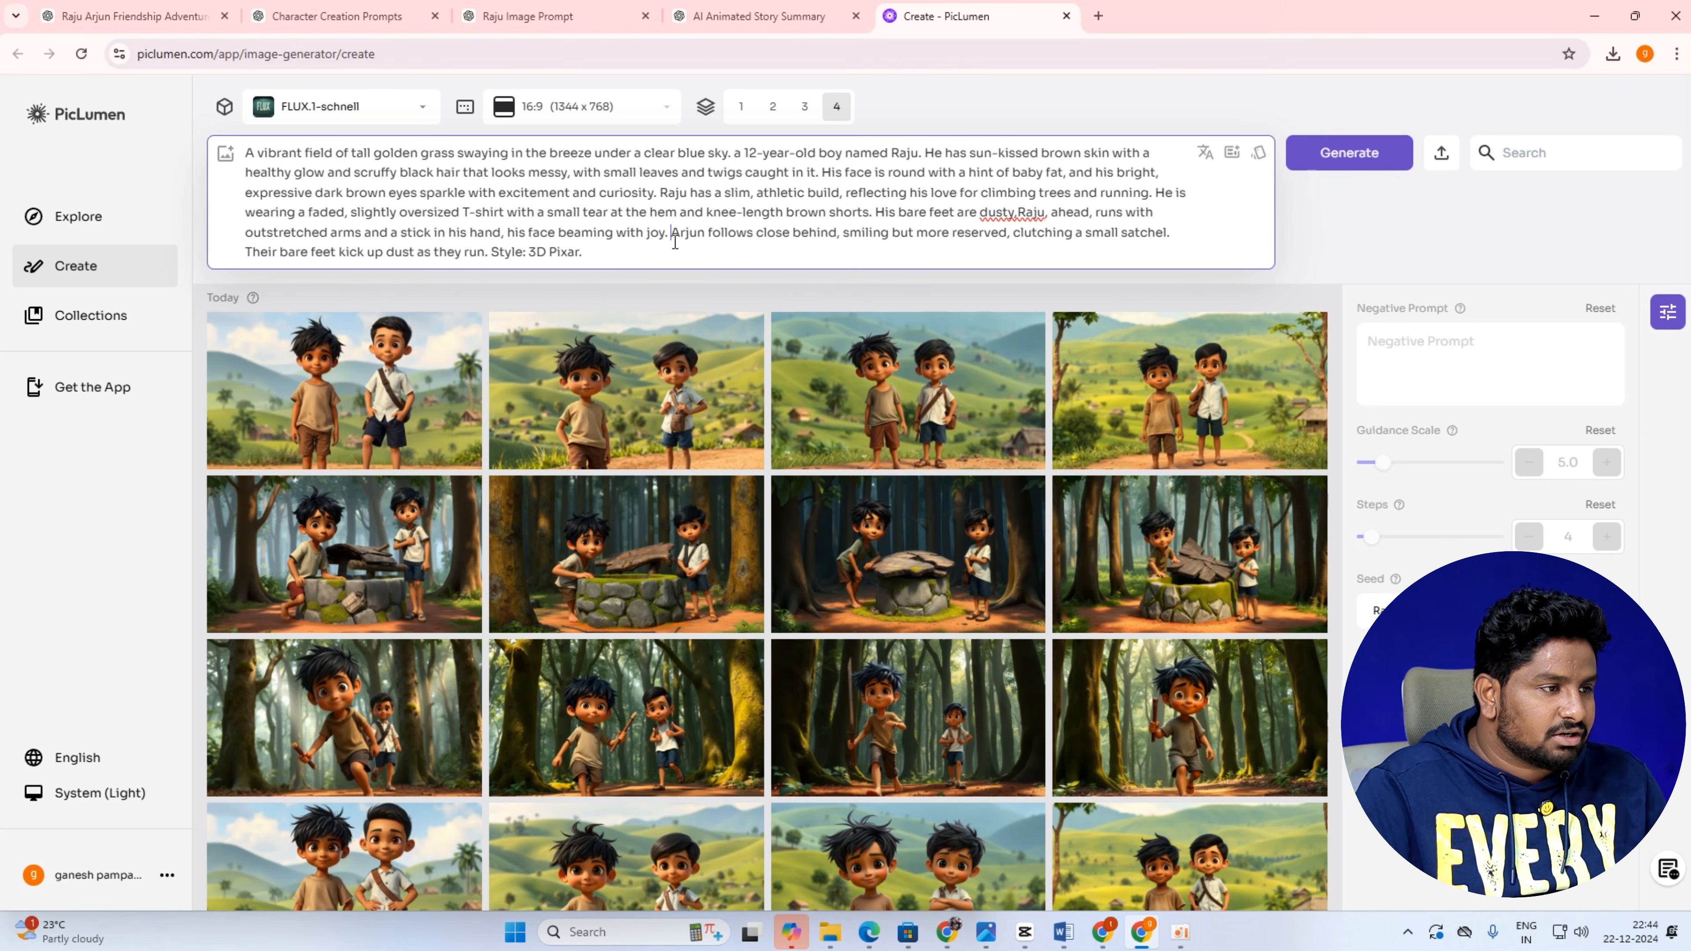
In the Raju Image Prompt chat, copy Arjun's description from "a 10-year-old boy named Arjun" through "slung over his shoulder.".
left_click(759, 16)
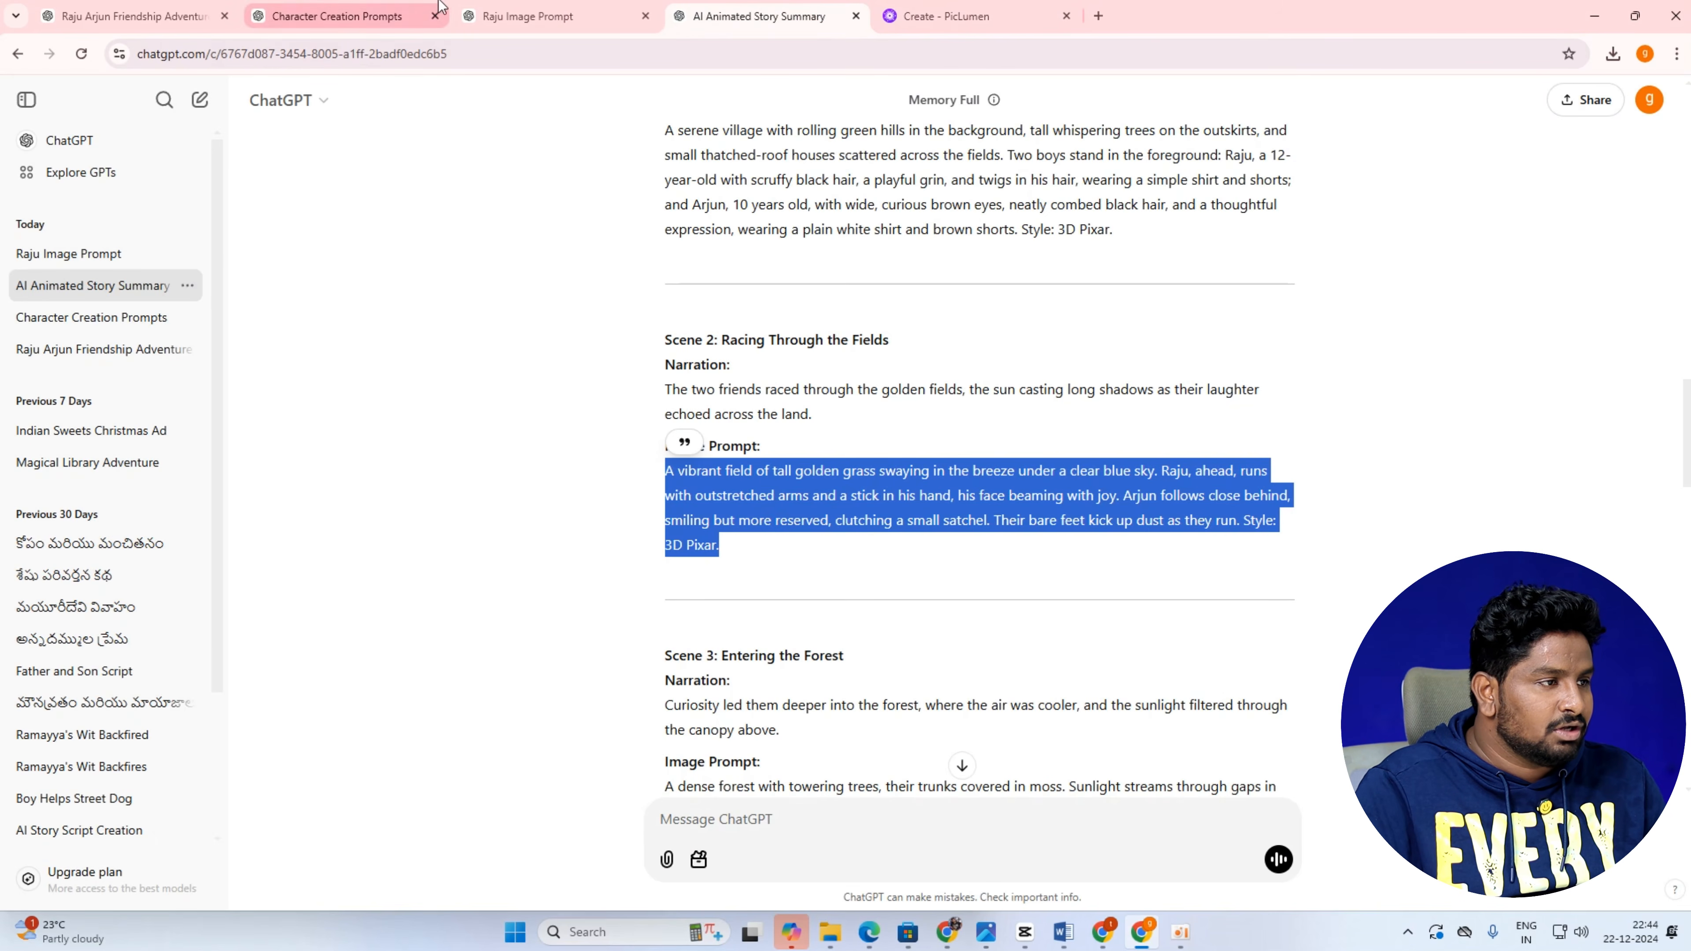
left_click(527, 16)
scroll(730, 554, "down", 3)
scroll(730, 554, "down", 3)
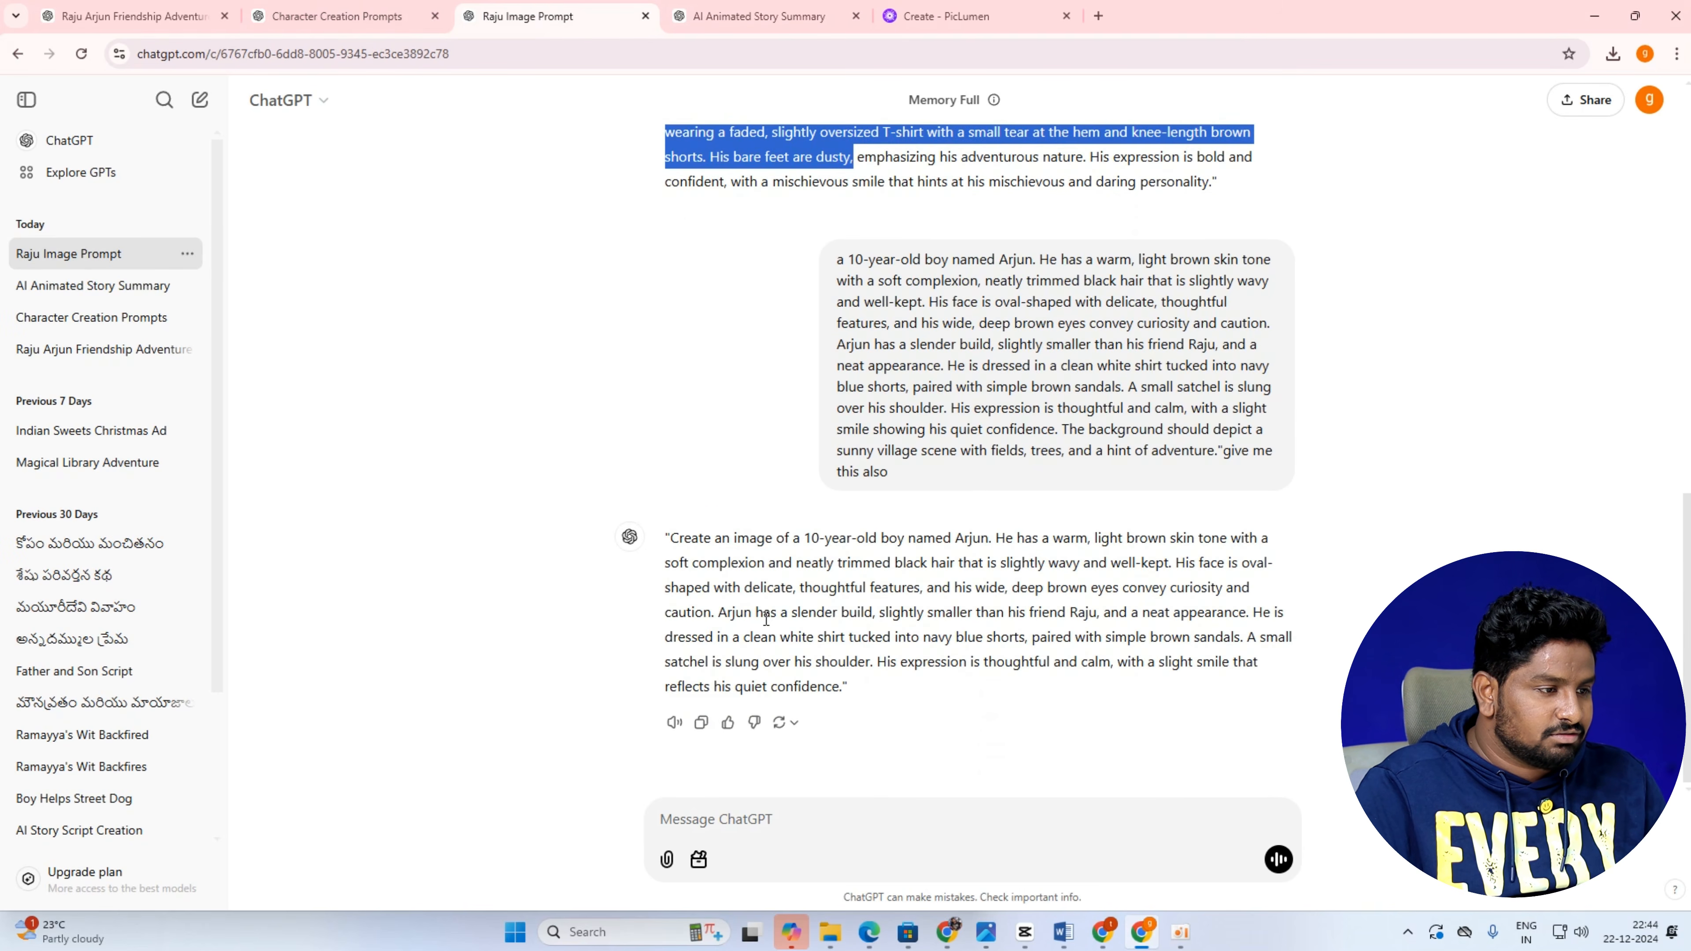
left_click_drag(793, 539, 878, 666)
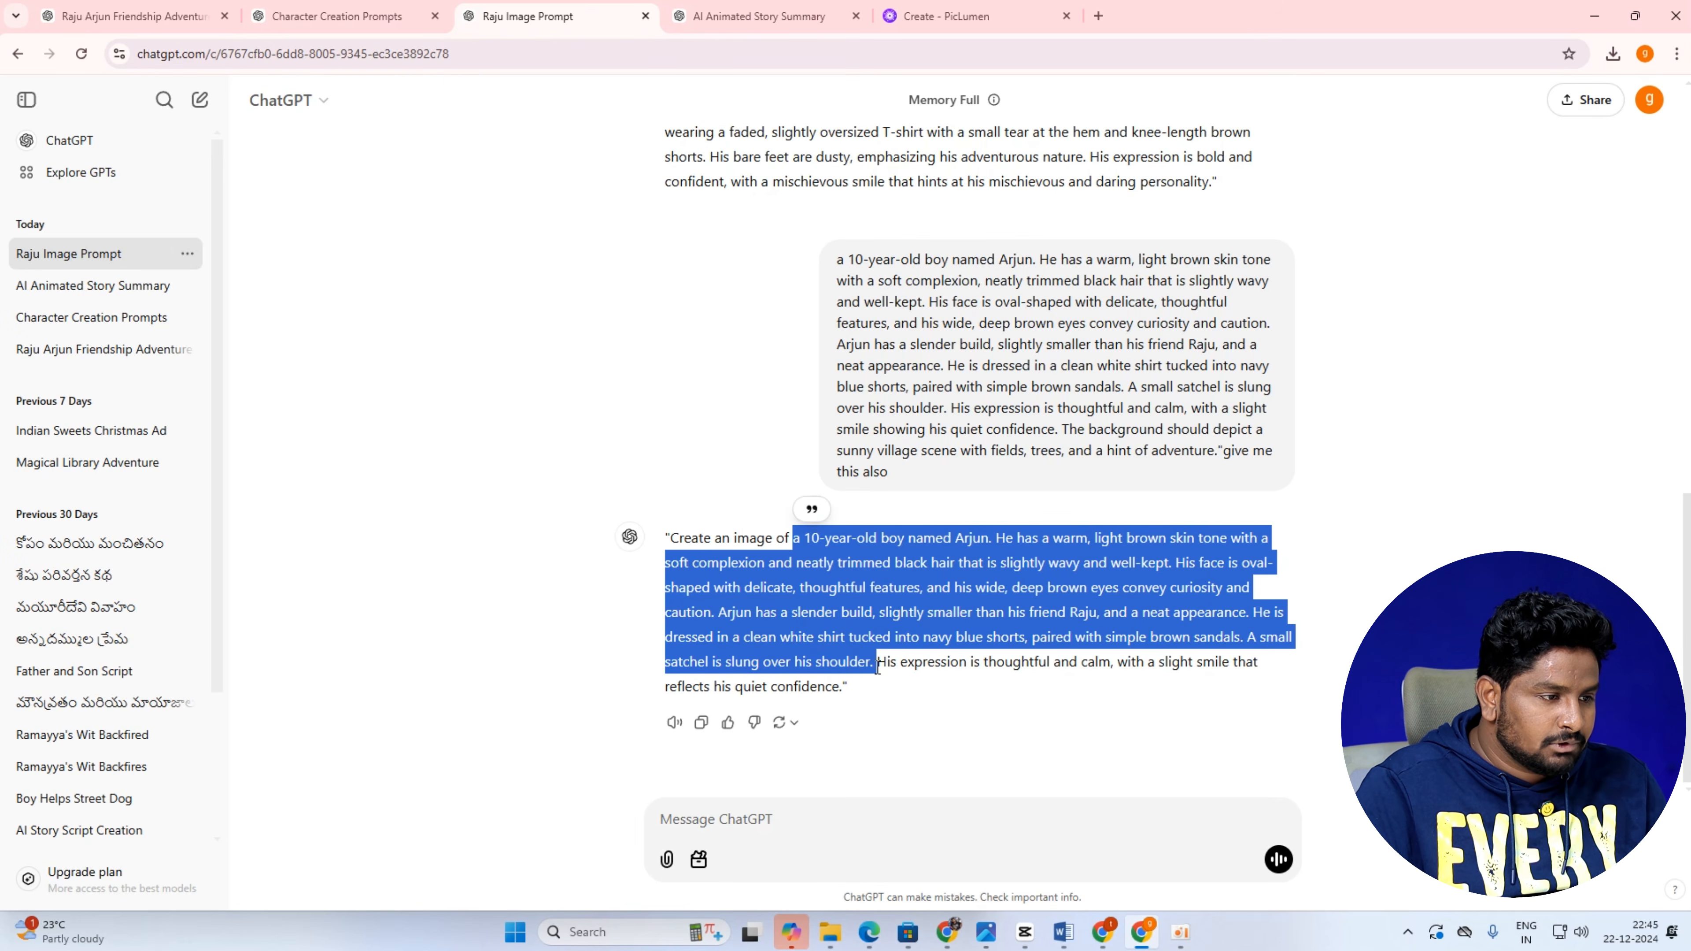
right_click(841, 647)
left_click(868, 673)
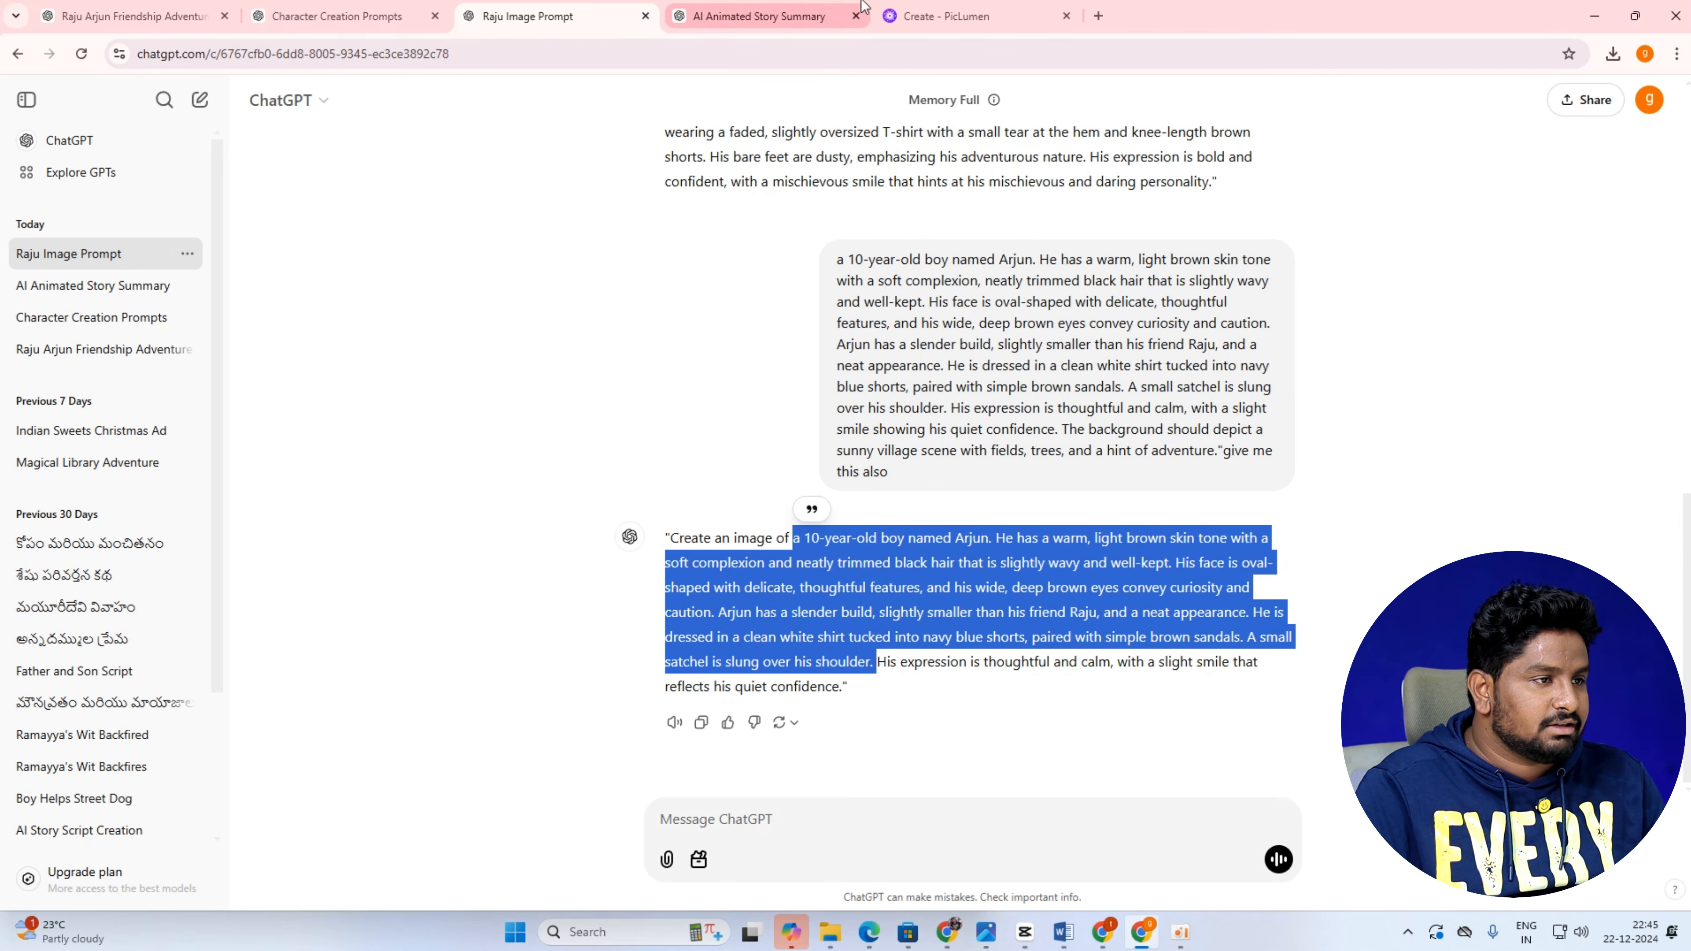
Insert Arjun's description before "Arjun follows close behind" in the PicLumen prompt, and generate four Scene 2 images.
left_click(945, 16)
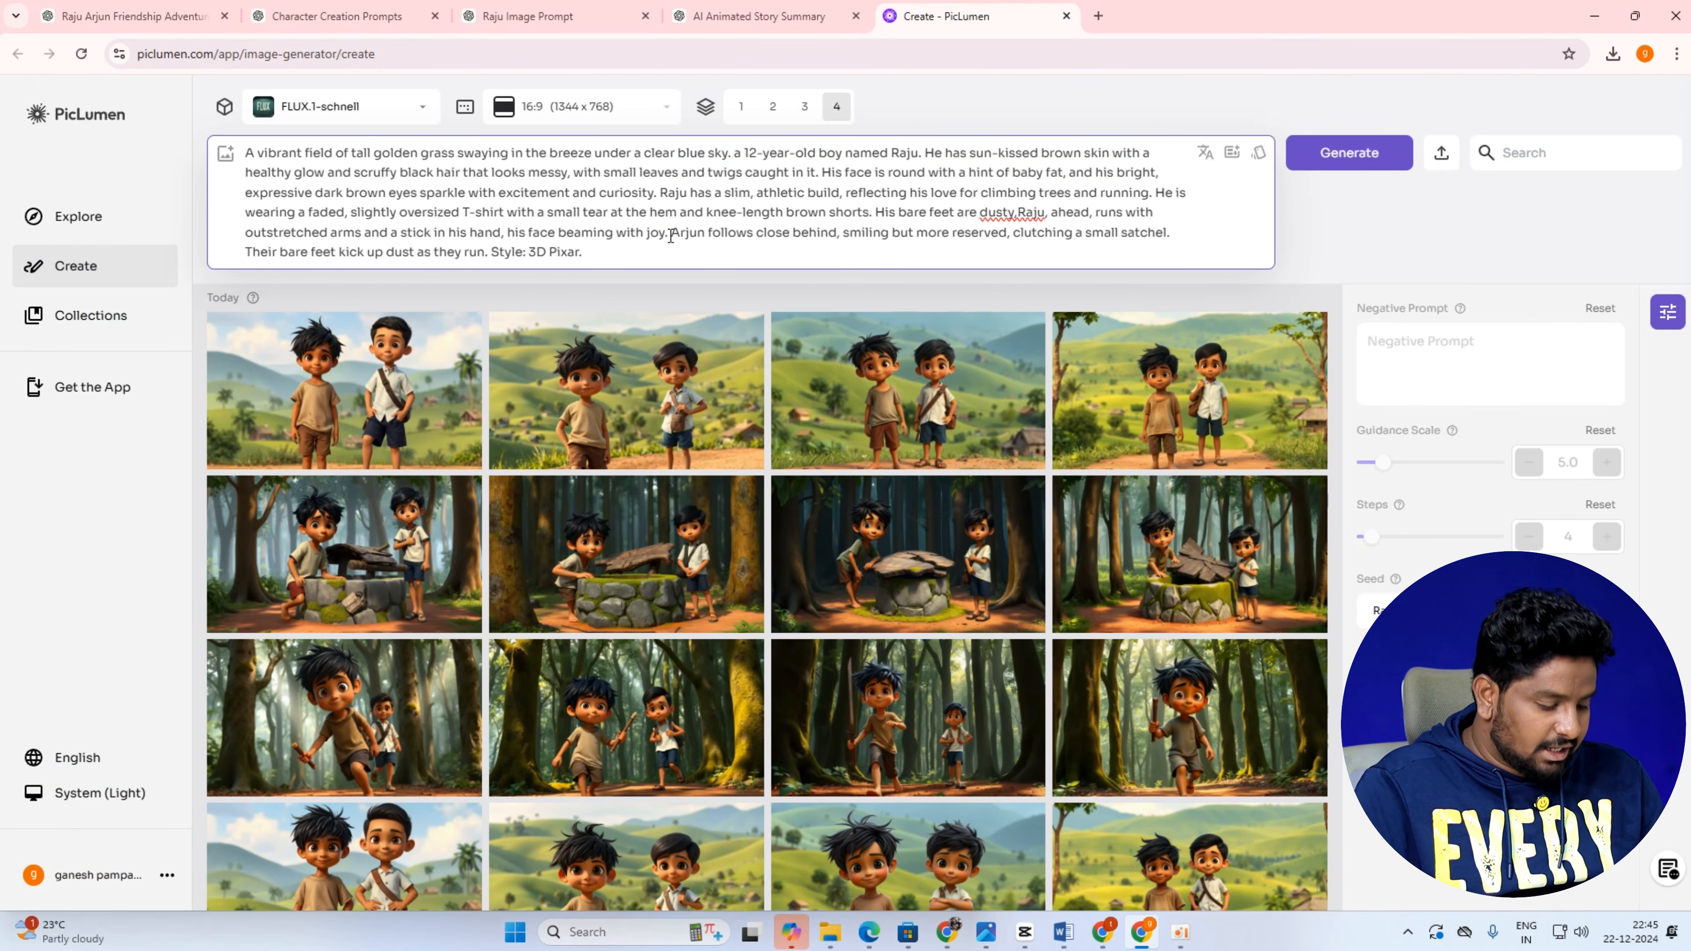
key("ctrl+v")
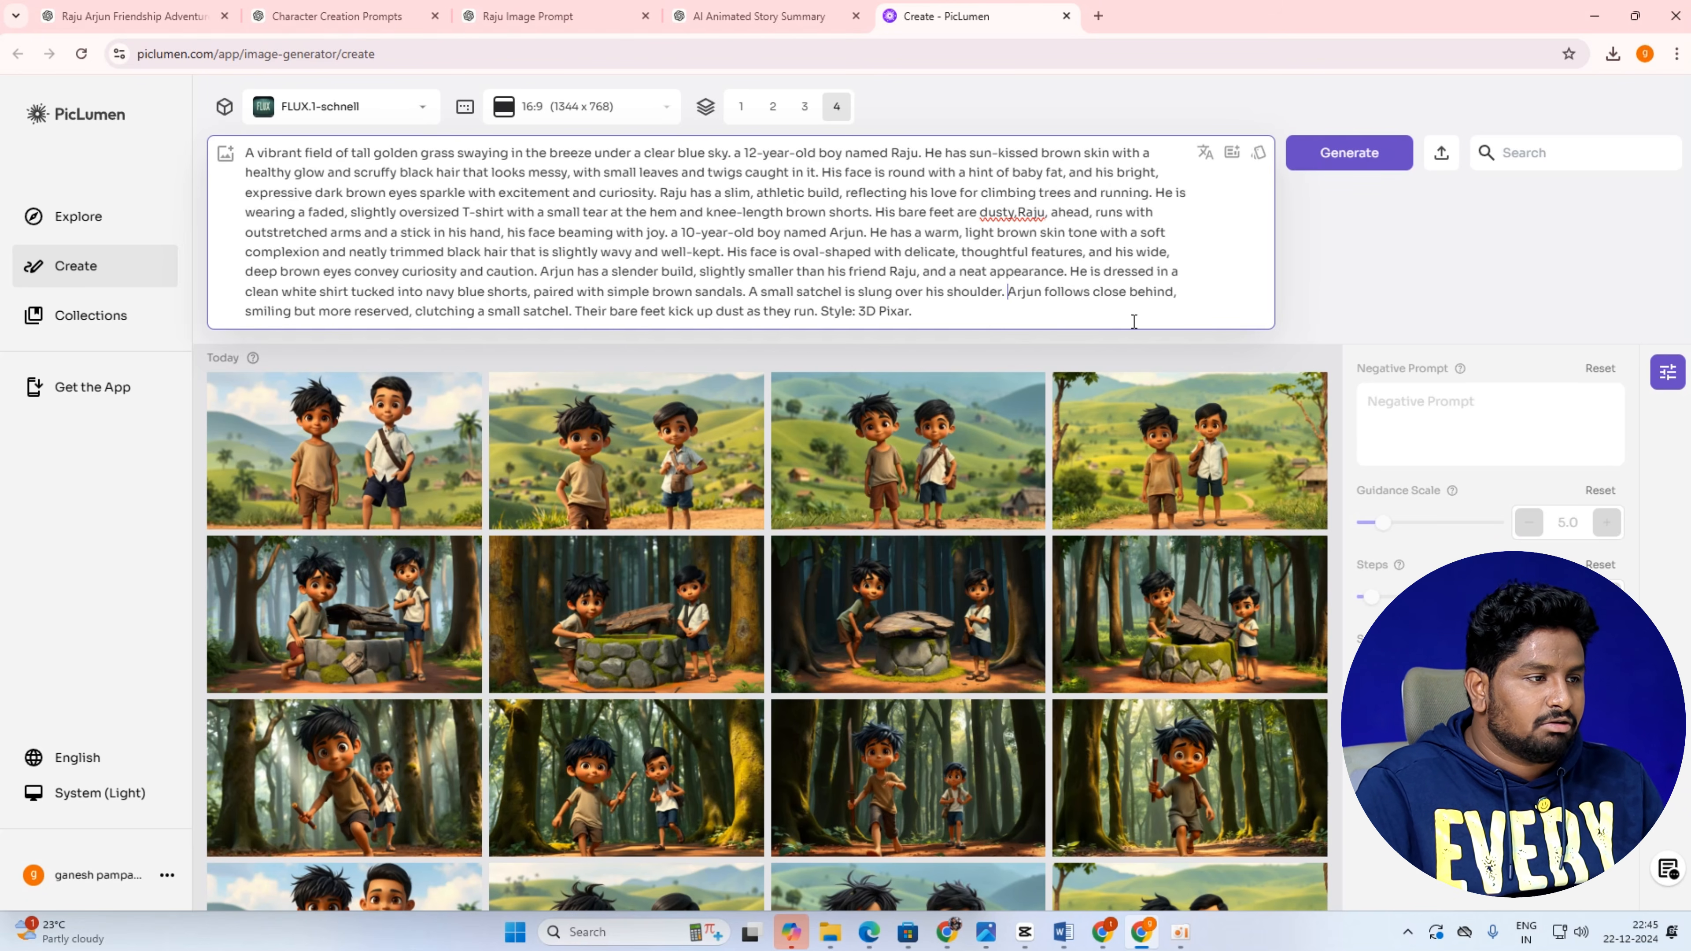
left_click(1332, 162)
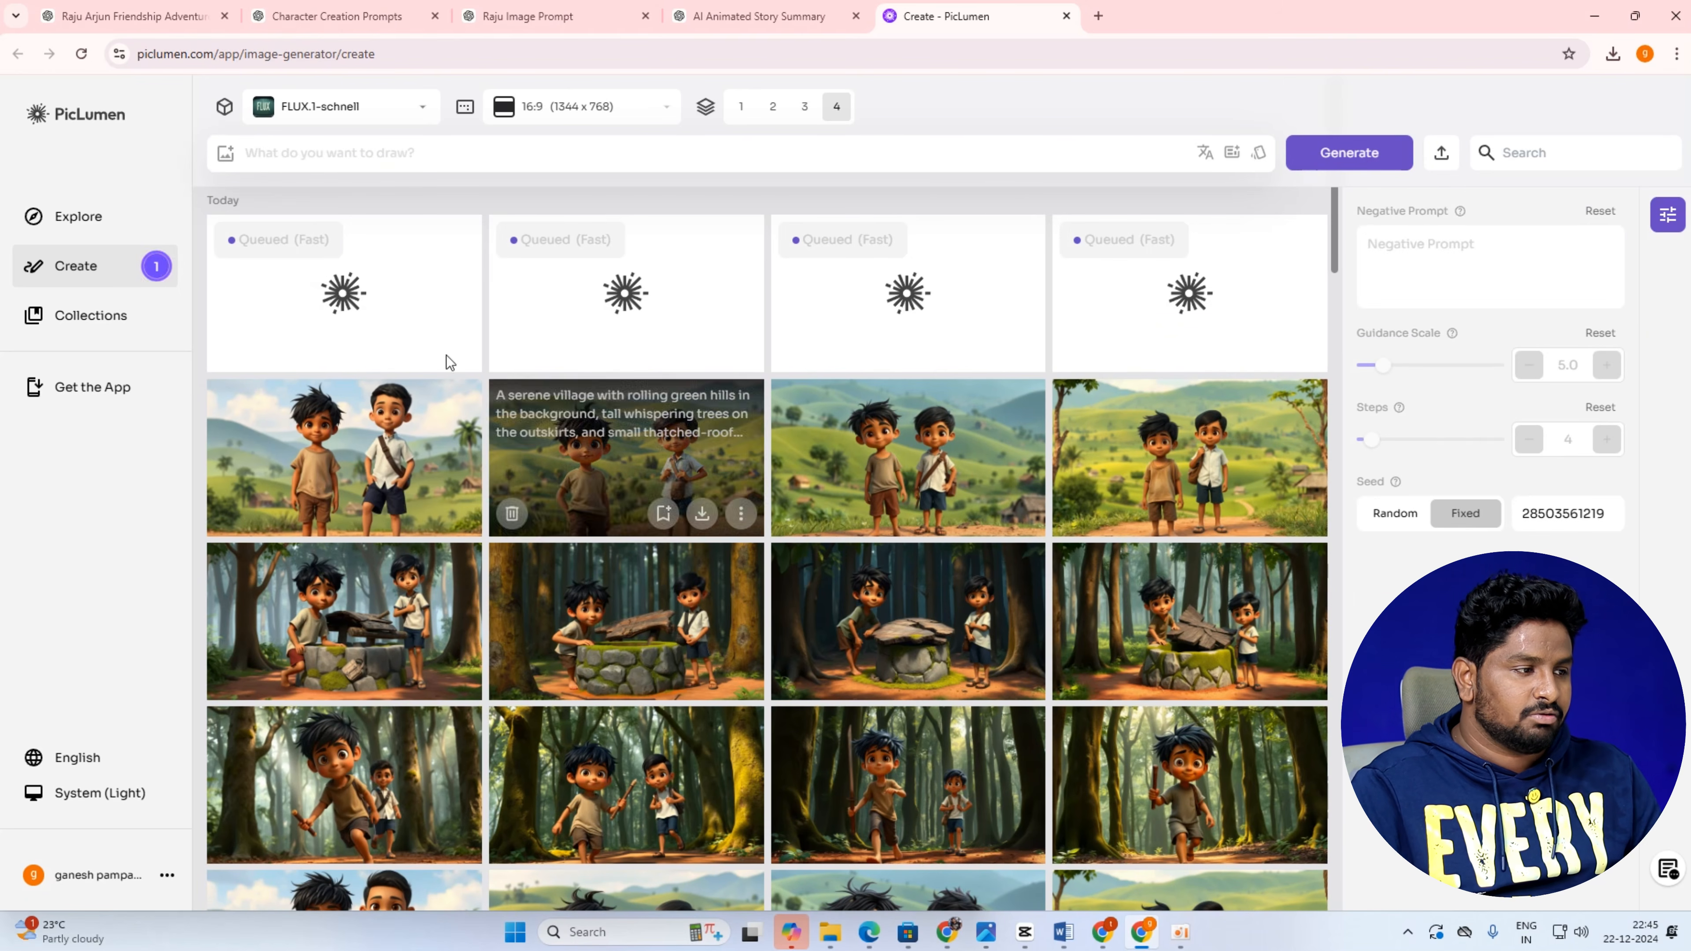
Look through the earlier scene images and view the first ancient well image at full size.
scroll(670, 604, "down", 3)
scroll(670, 604, "down", 2)
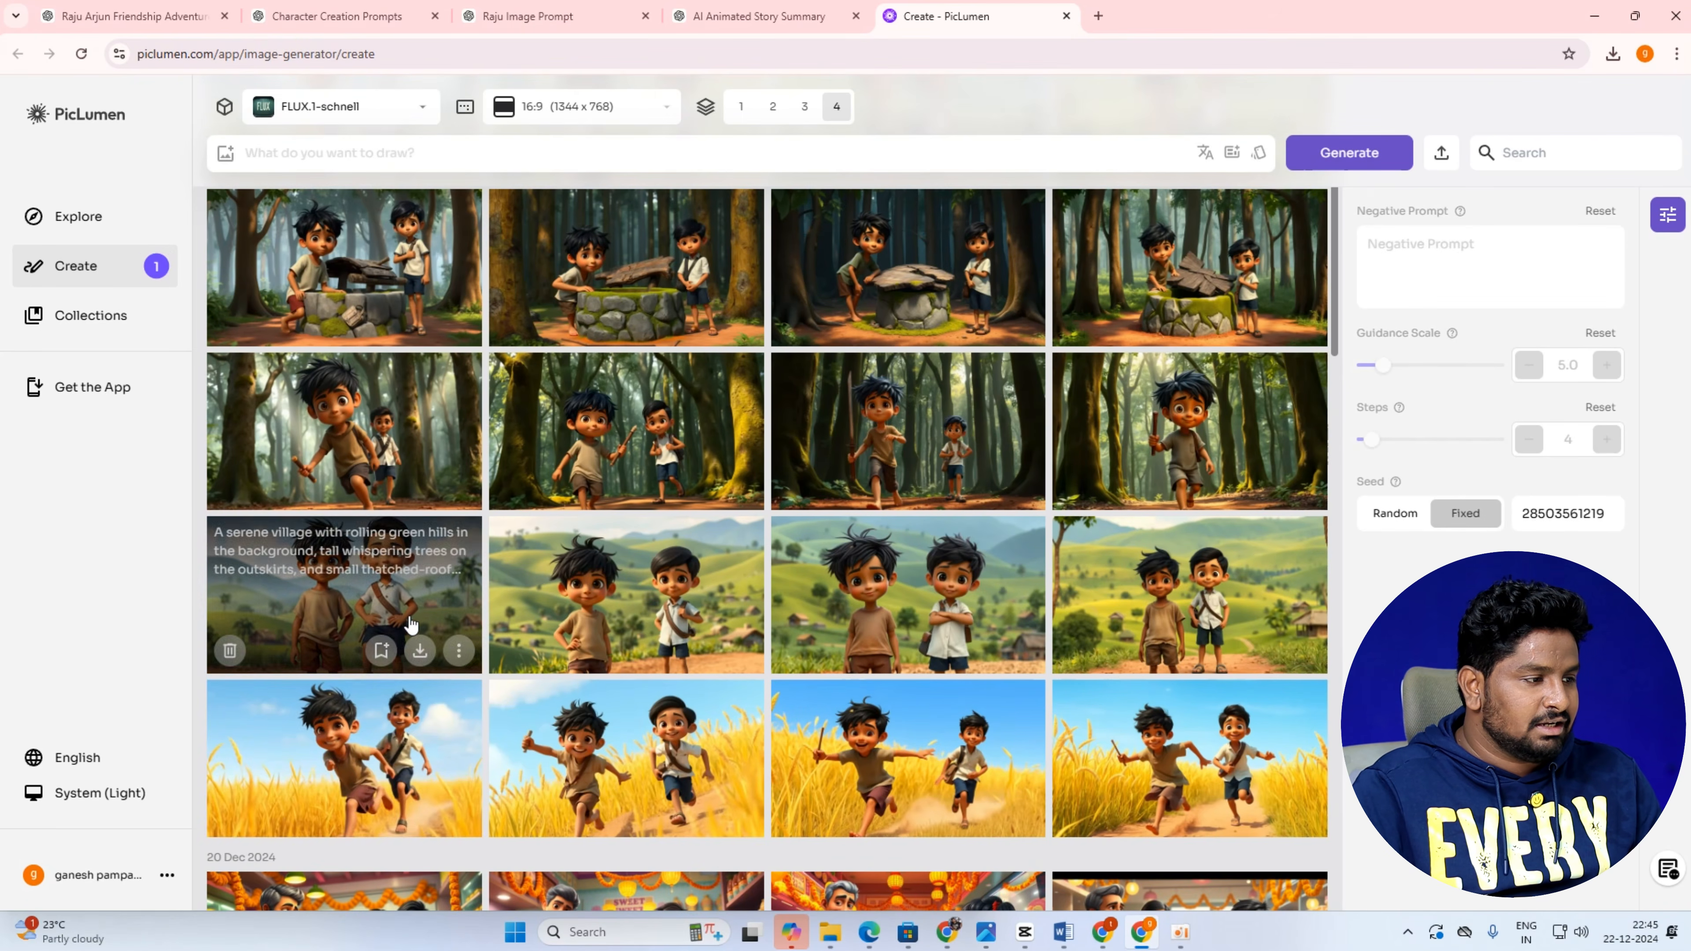
scroll(402, 731, "up", 5)
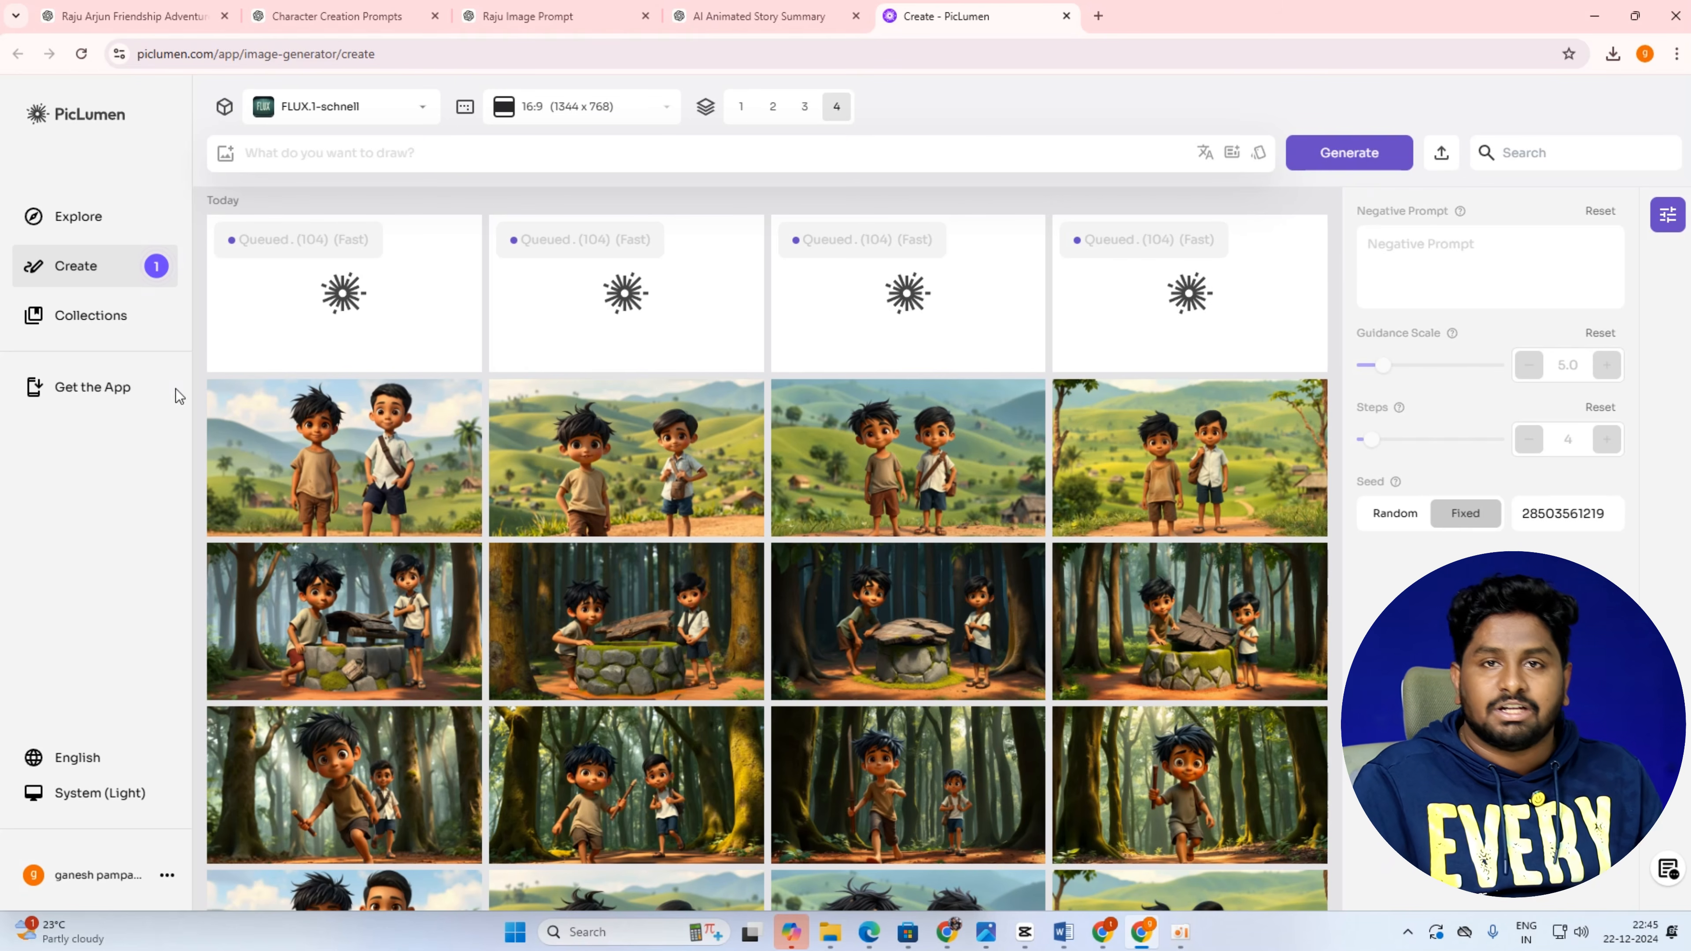
scroll(636, 541, "down", 2)
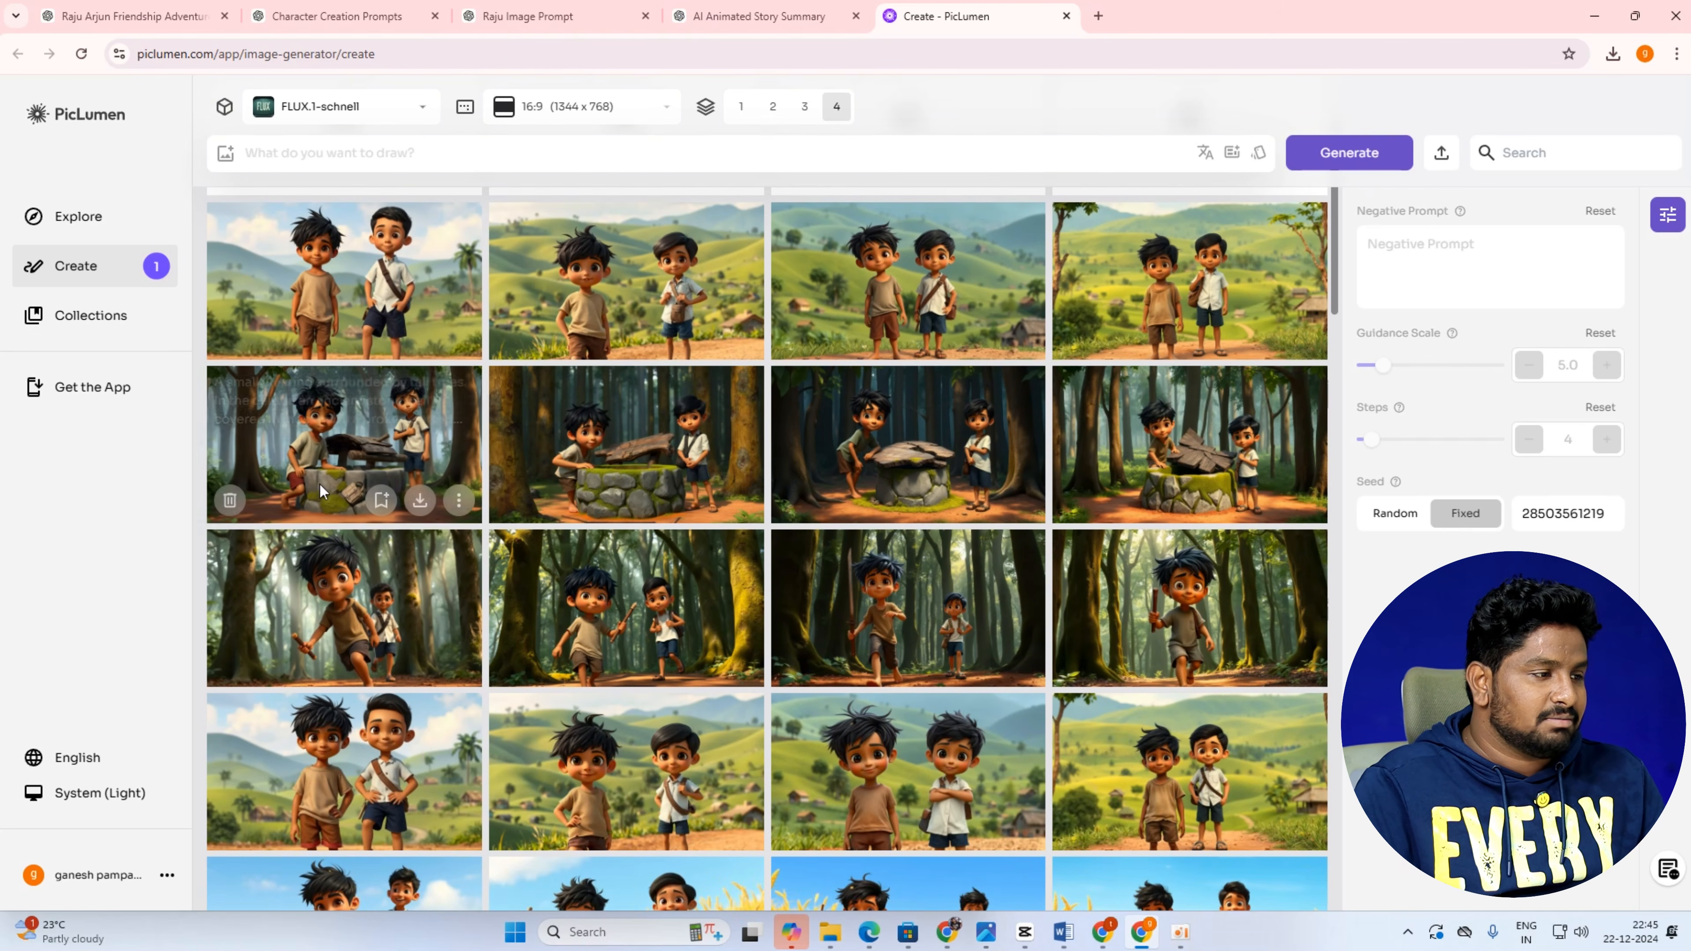
left_click(357, 447)
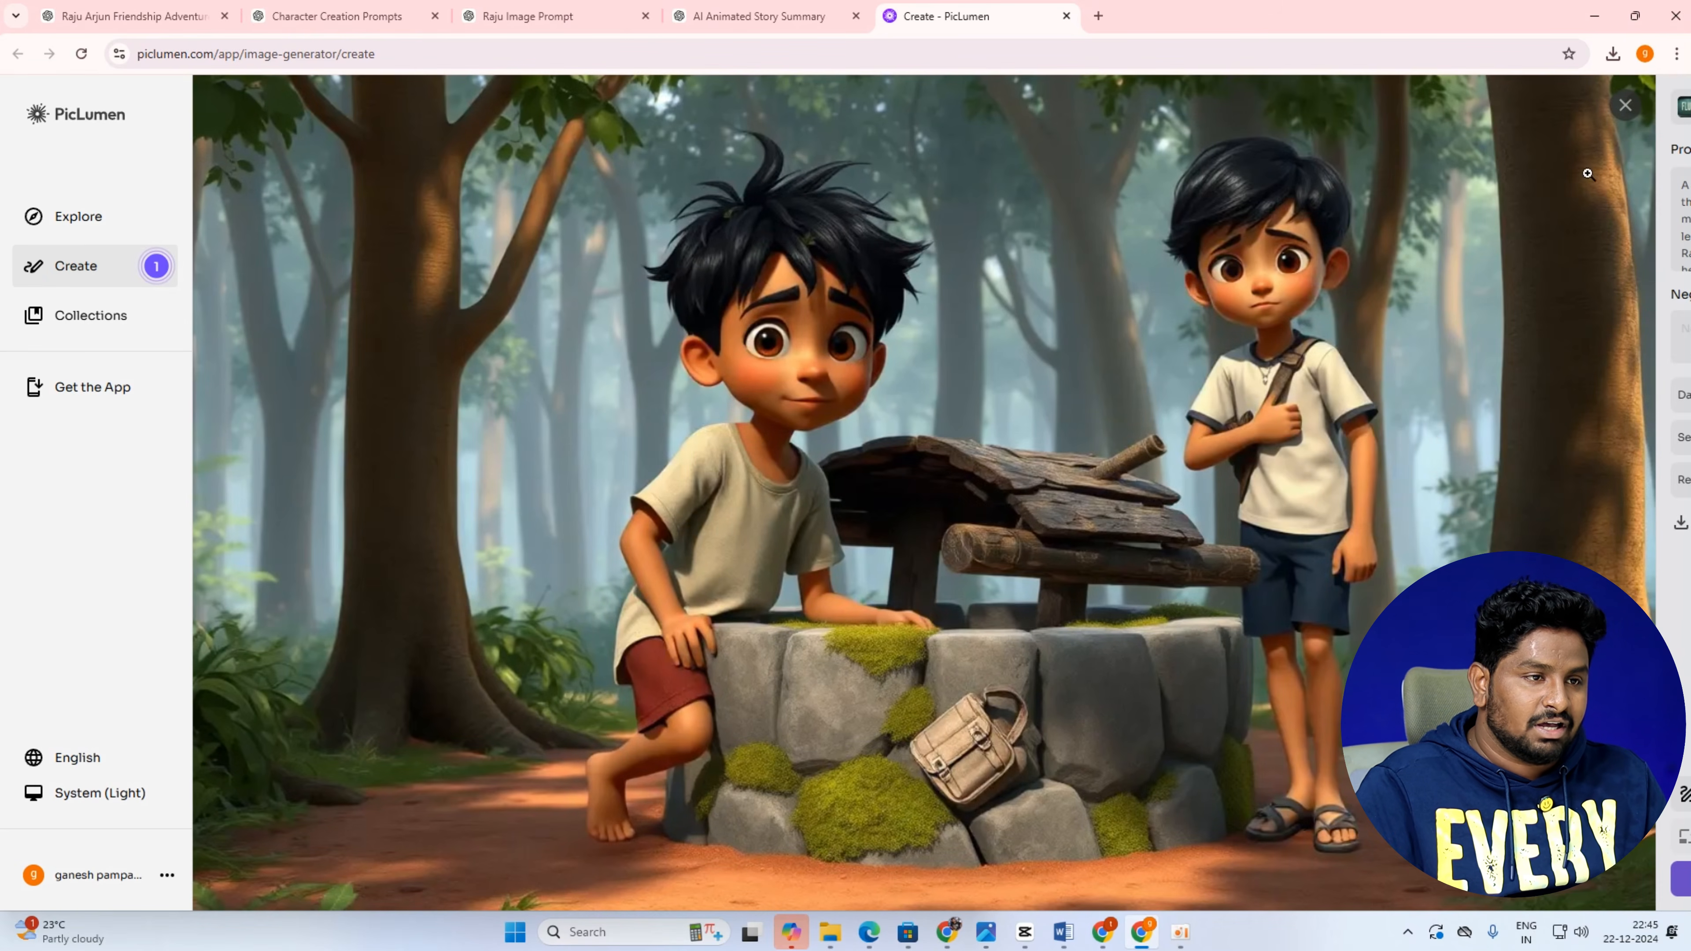
Close the open image and view the second ancient well image at full size.
left_click(1625, 104)
left_click(552, 470)
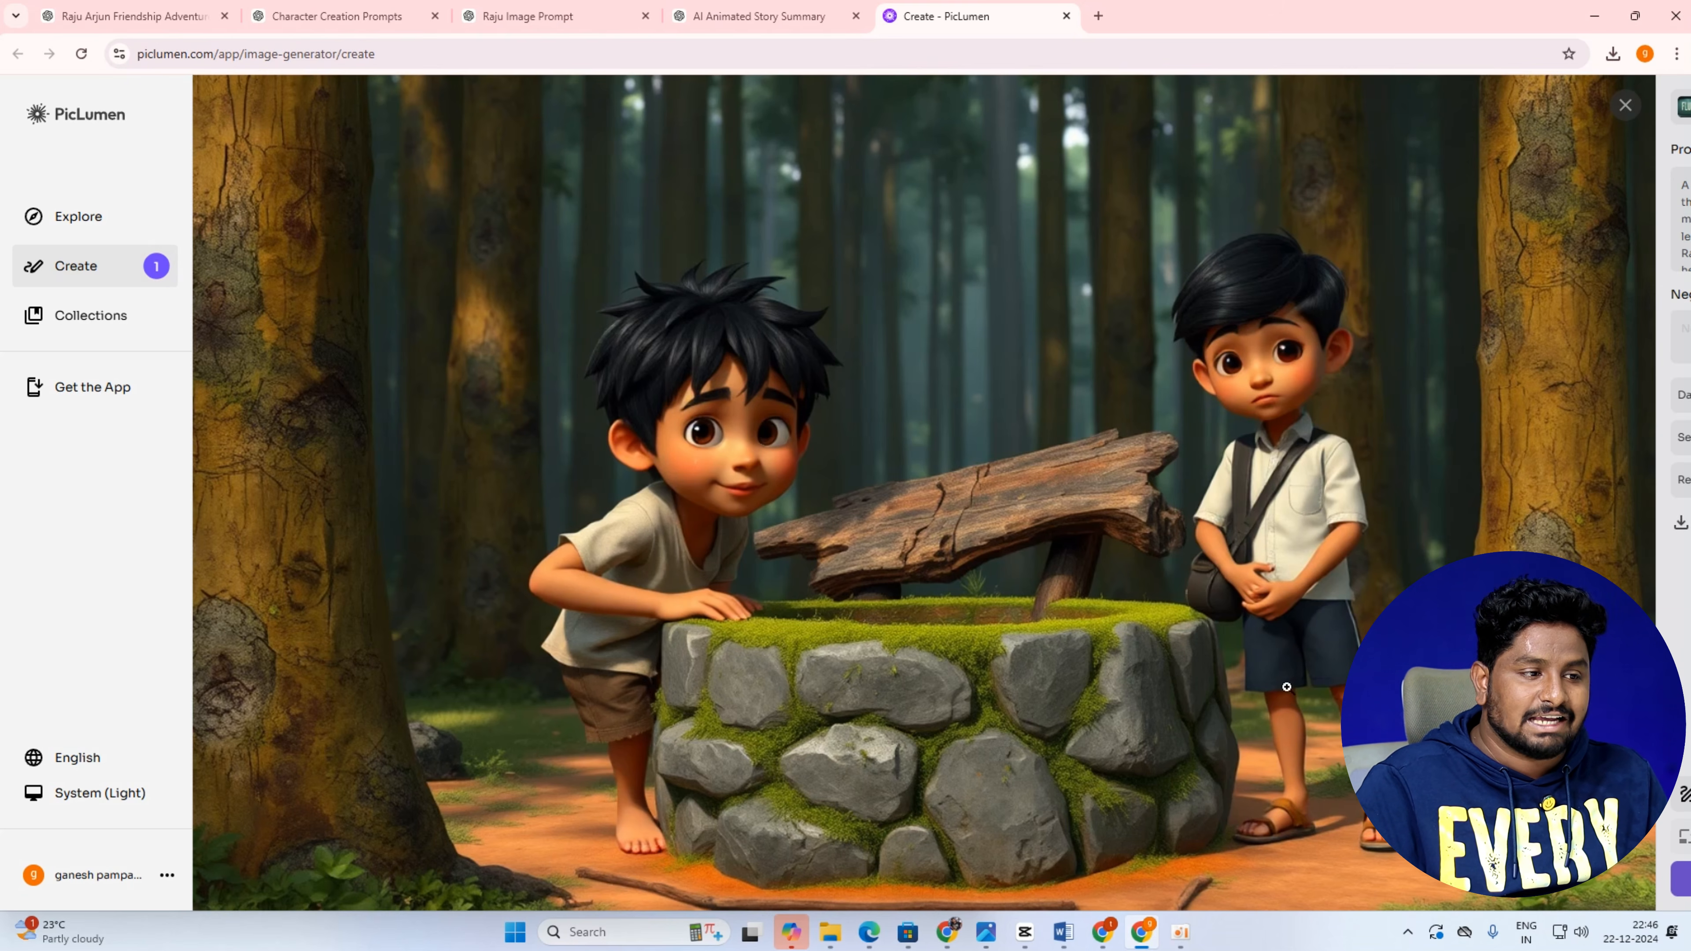
Find Scene 5, "Raju Falls into the Well", in the AI Animated Story Summary chat and read its image prompt.
left_click(552, 14)
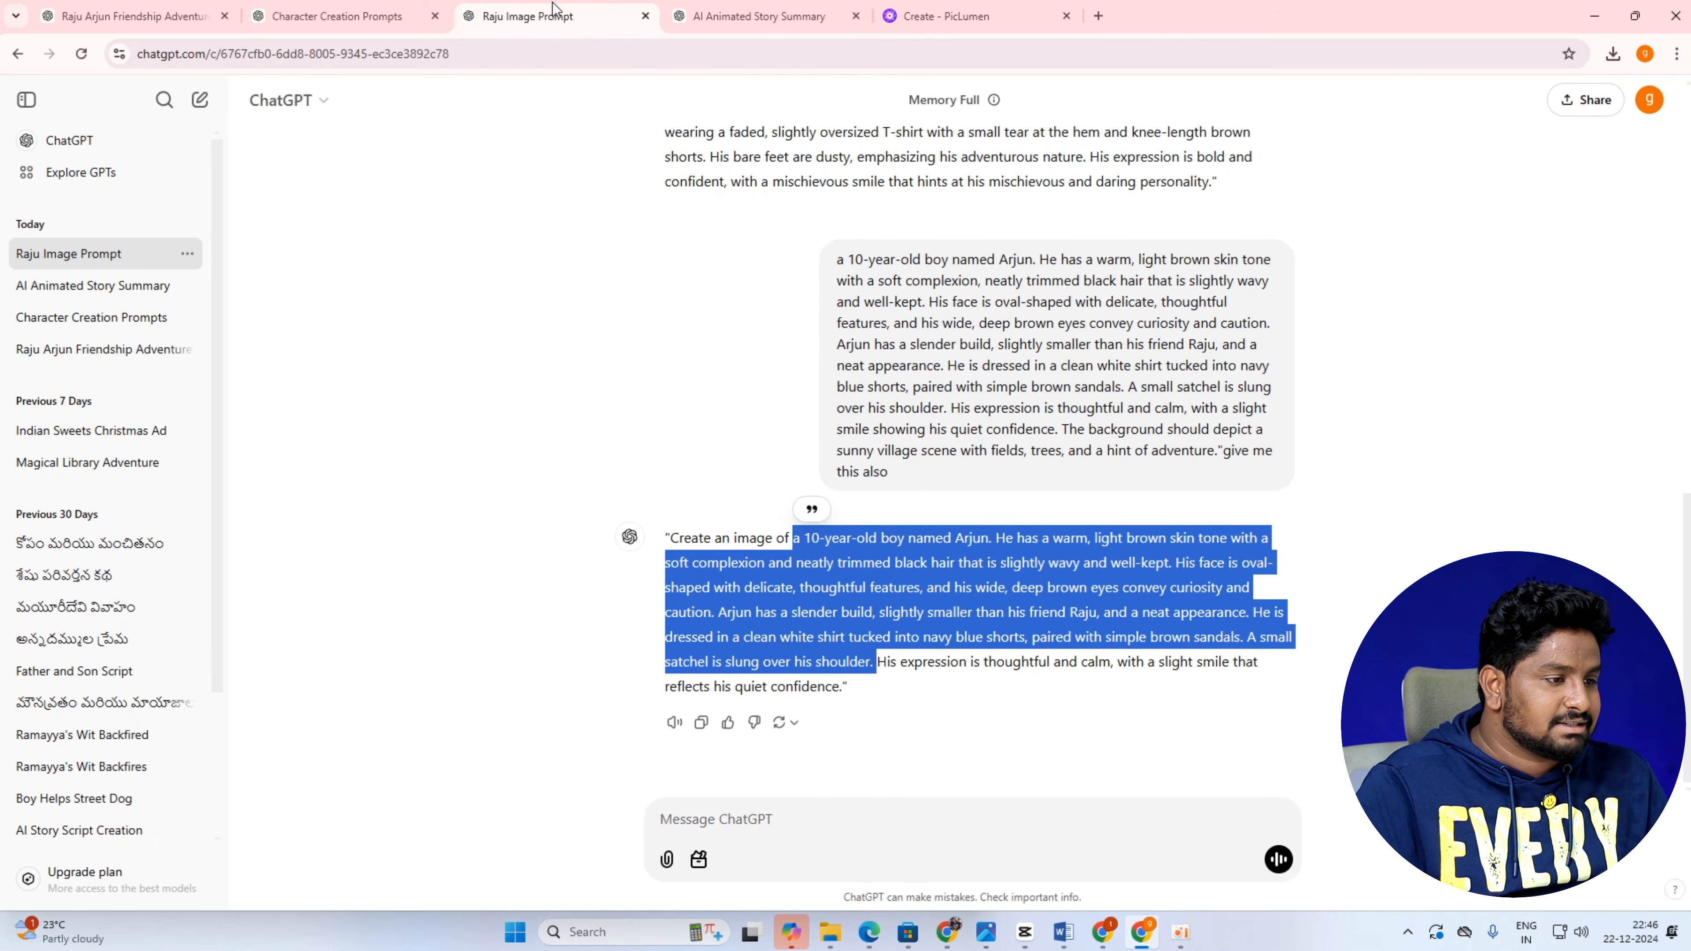
left_click(736, 13)
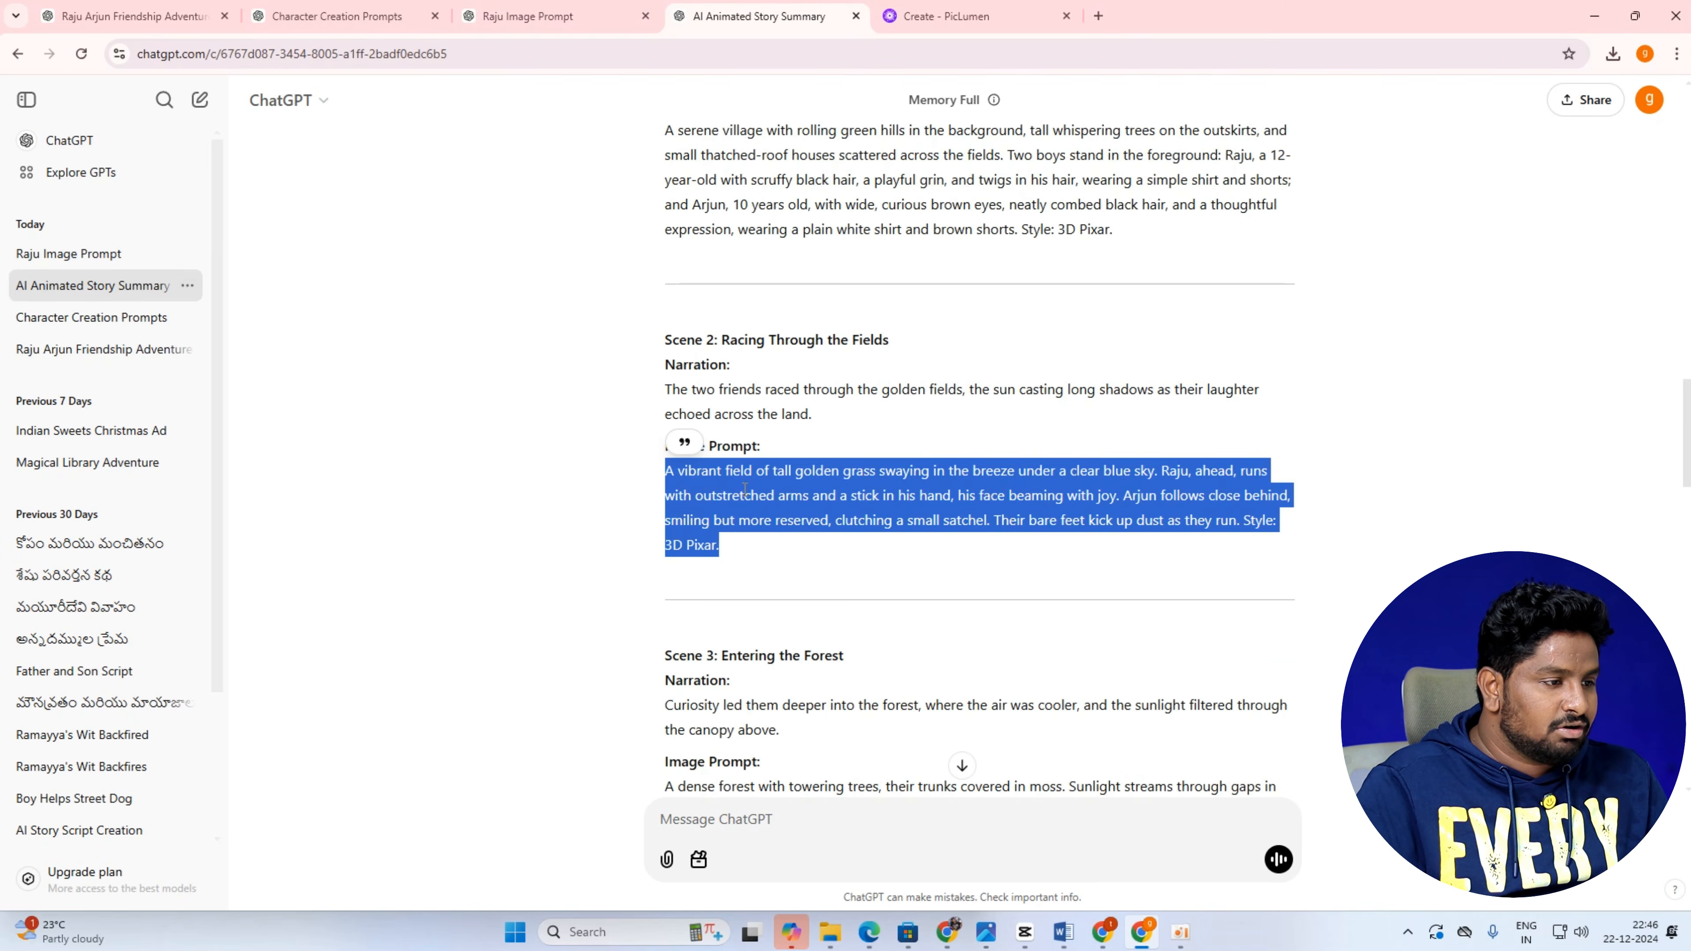
scroll(784, 644, "down", 2)
scroll(784, 645, "down", 3)
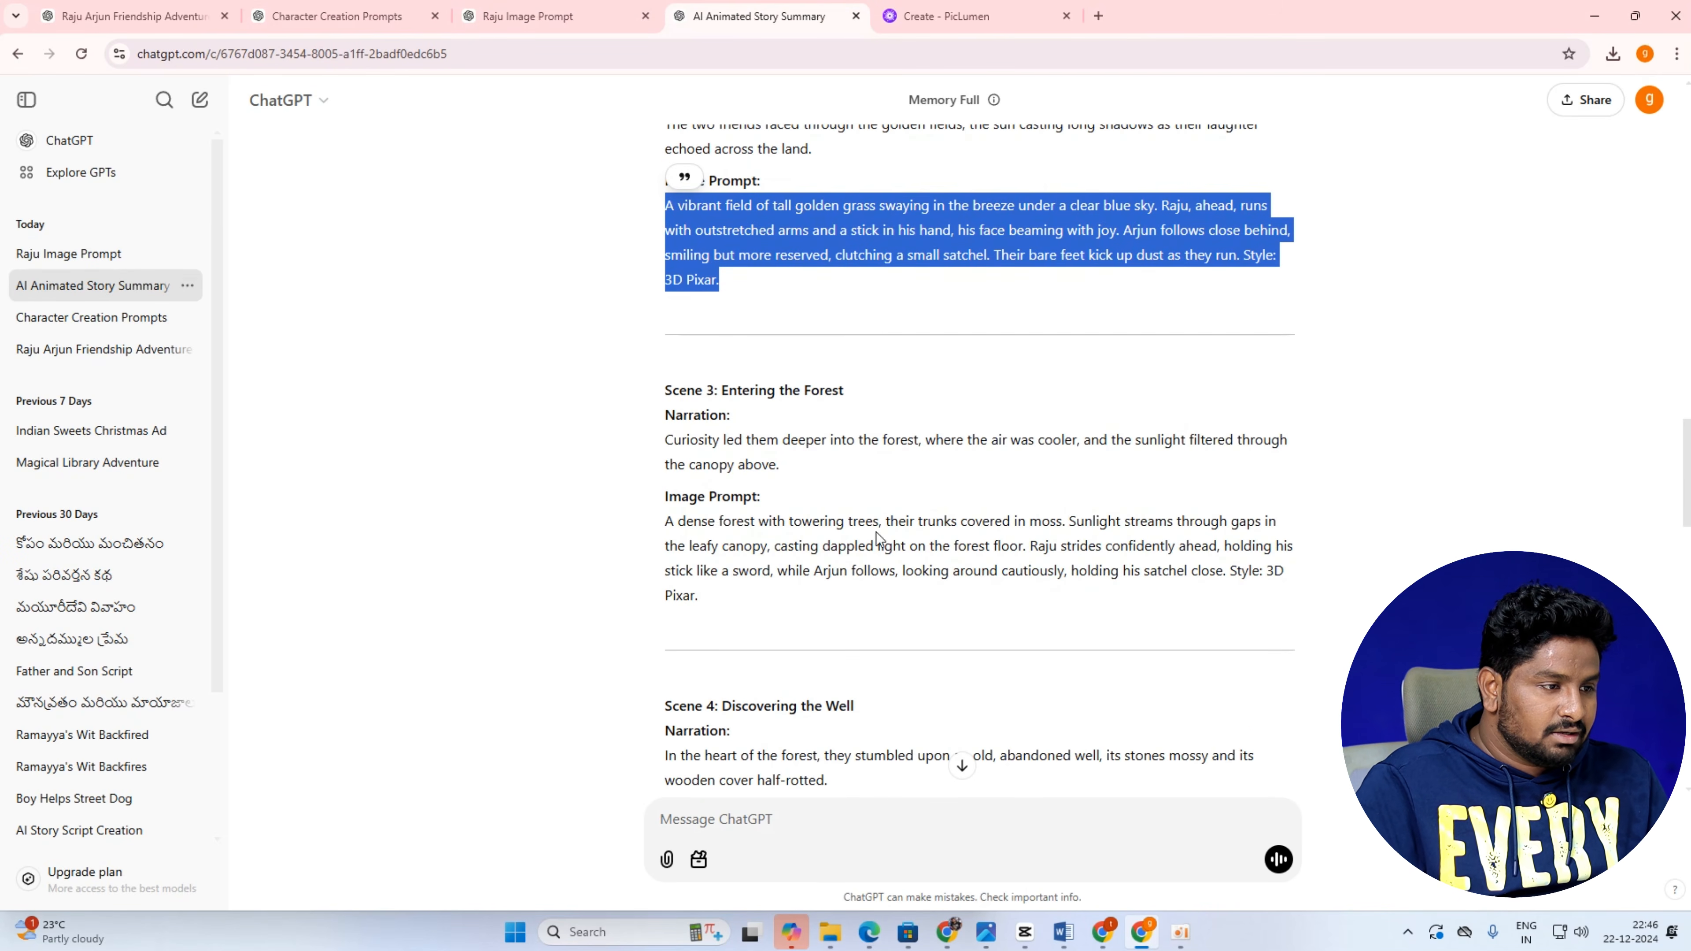
scroll(752, 577, "down", 2)
scroll(752, 577, "down", 3)
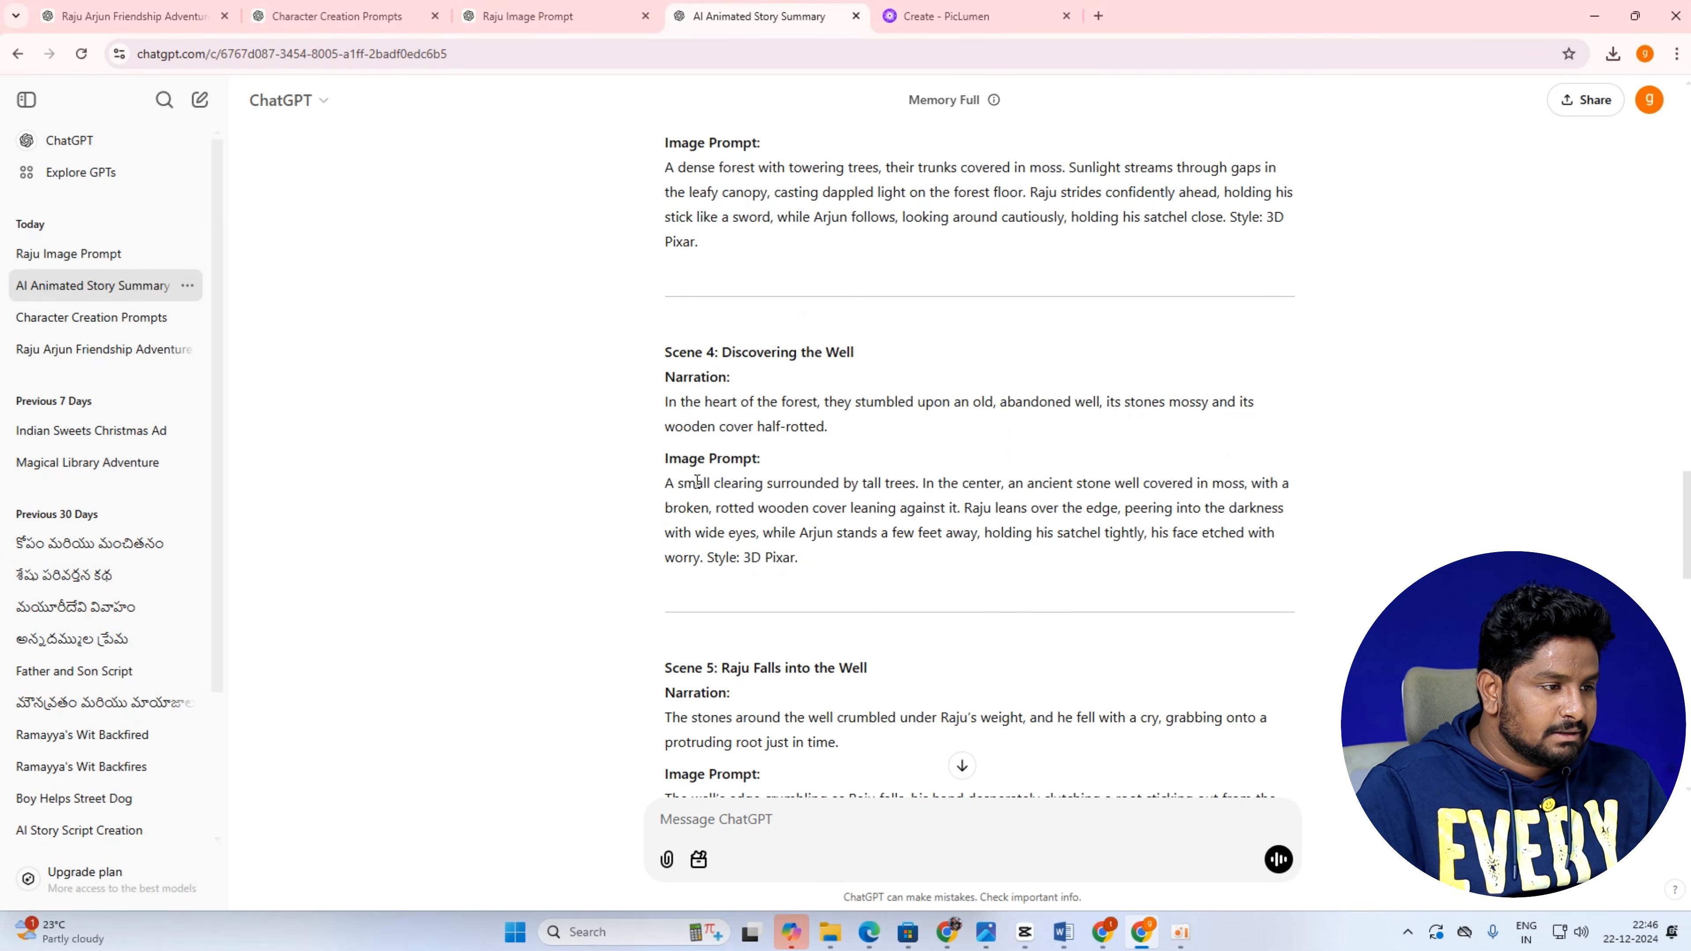
scroll(981, 490, "down", 4)
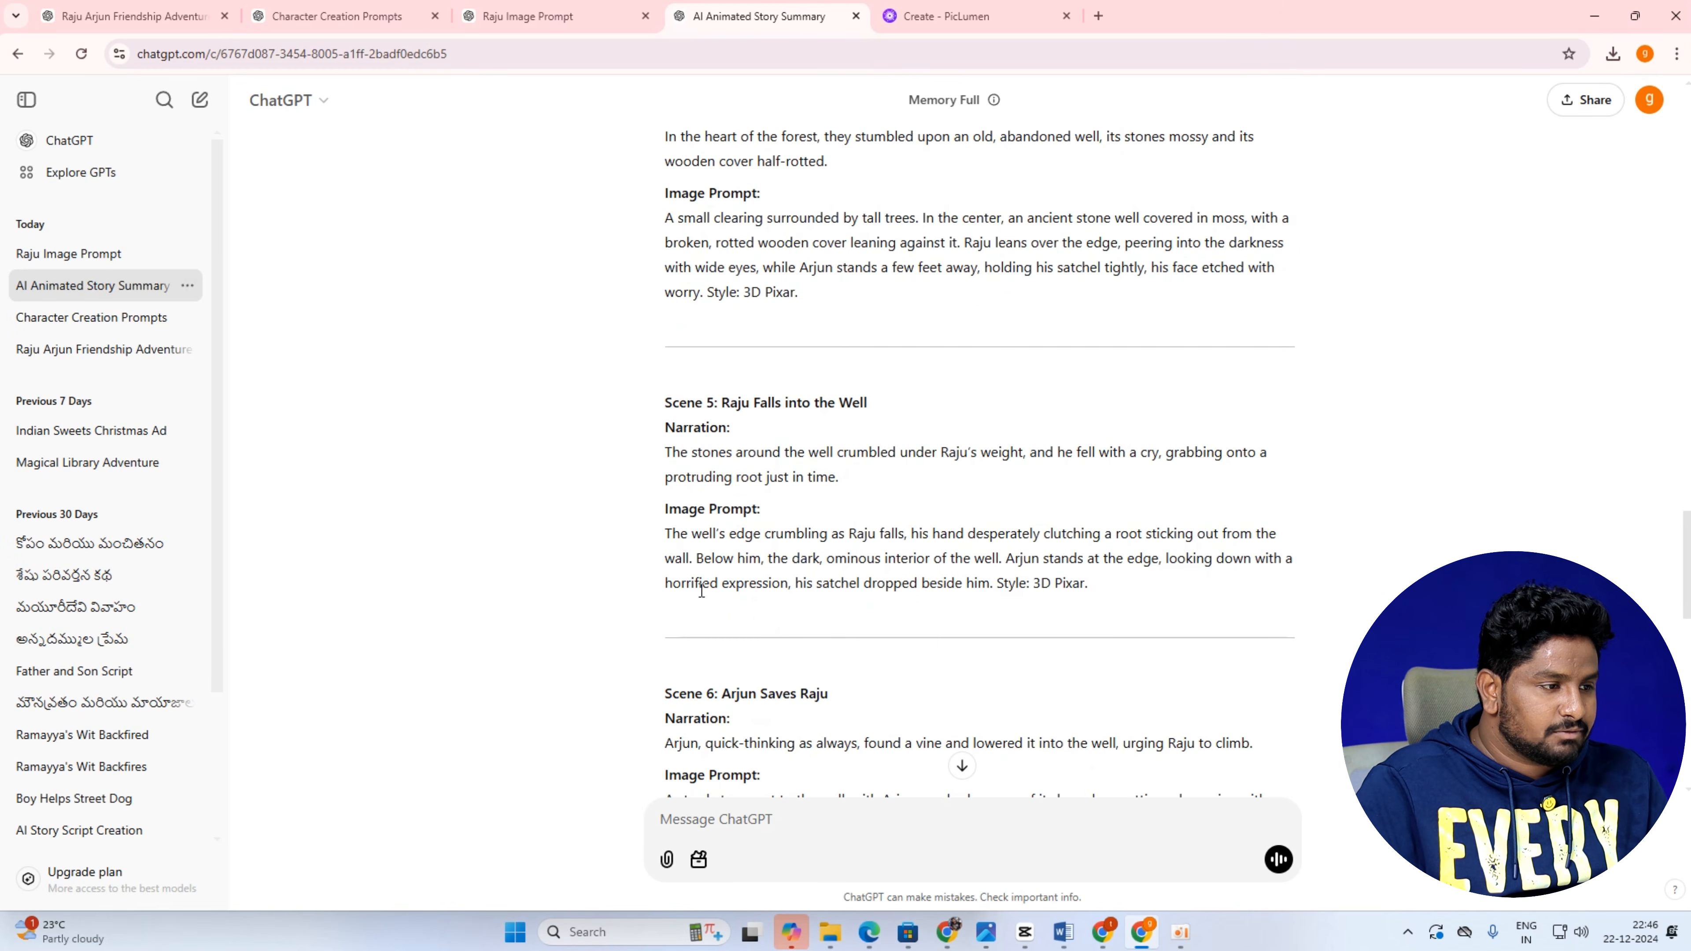
left_click_drag(666, 535, 1090, 583)
left_click(819, 576)
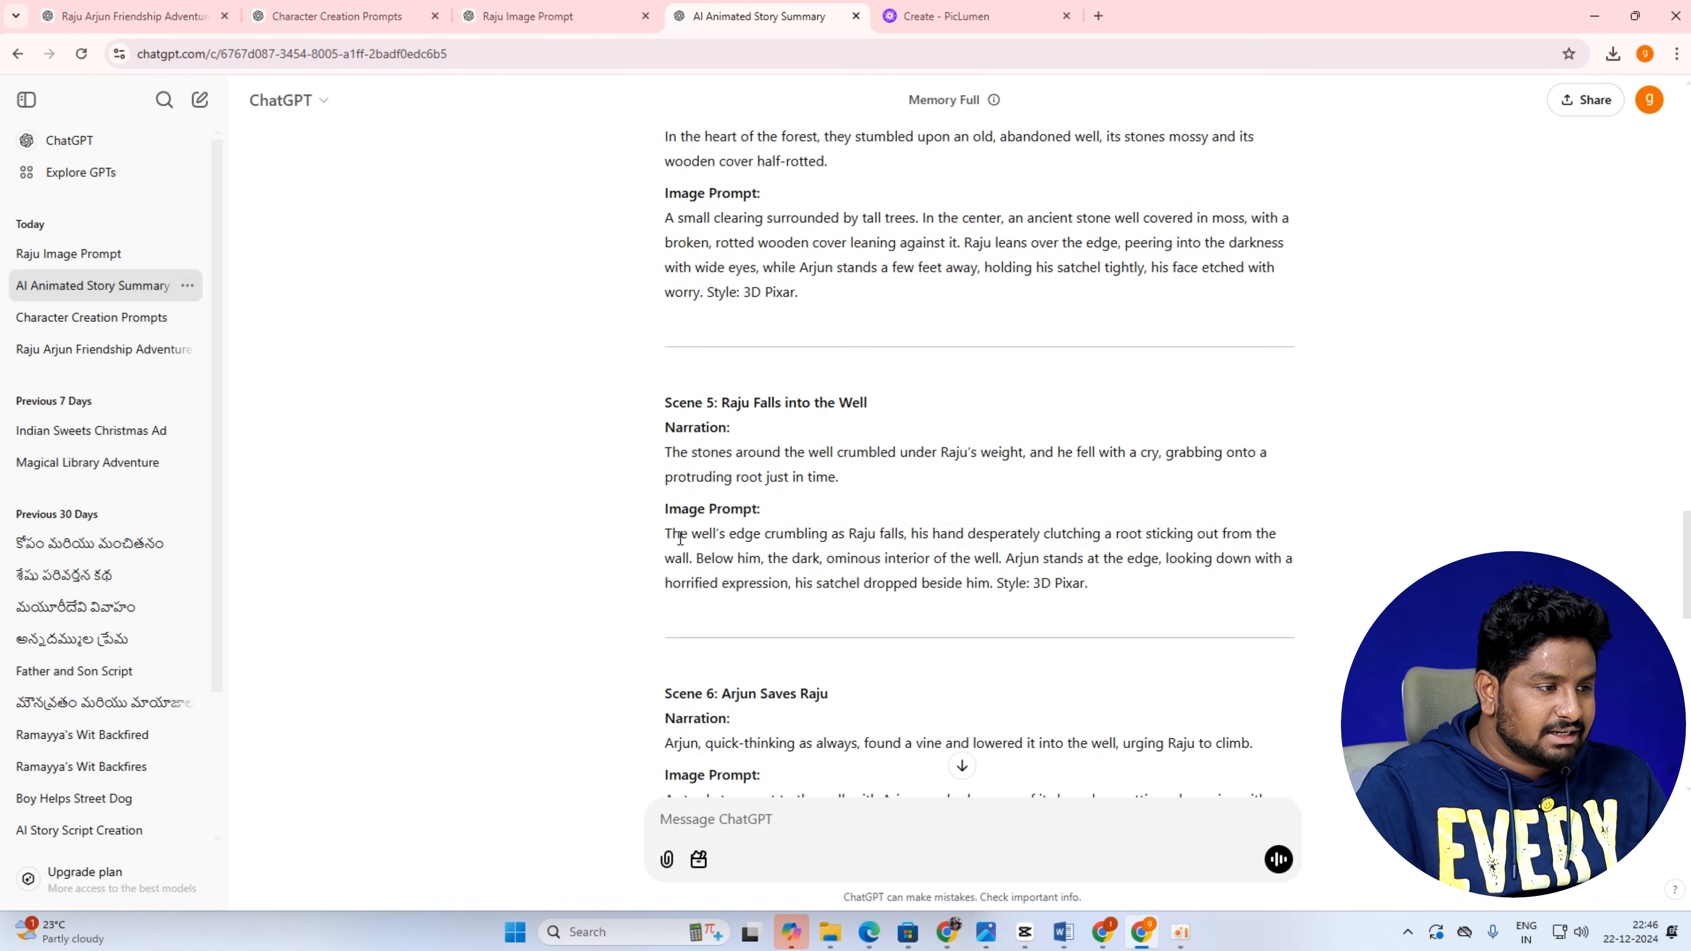
left_click_drag(679, 538, 1065, 612)
left_click(825, 573)
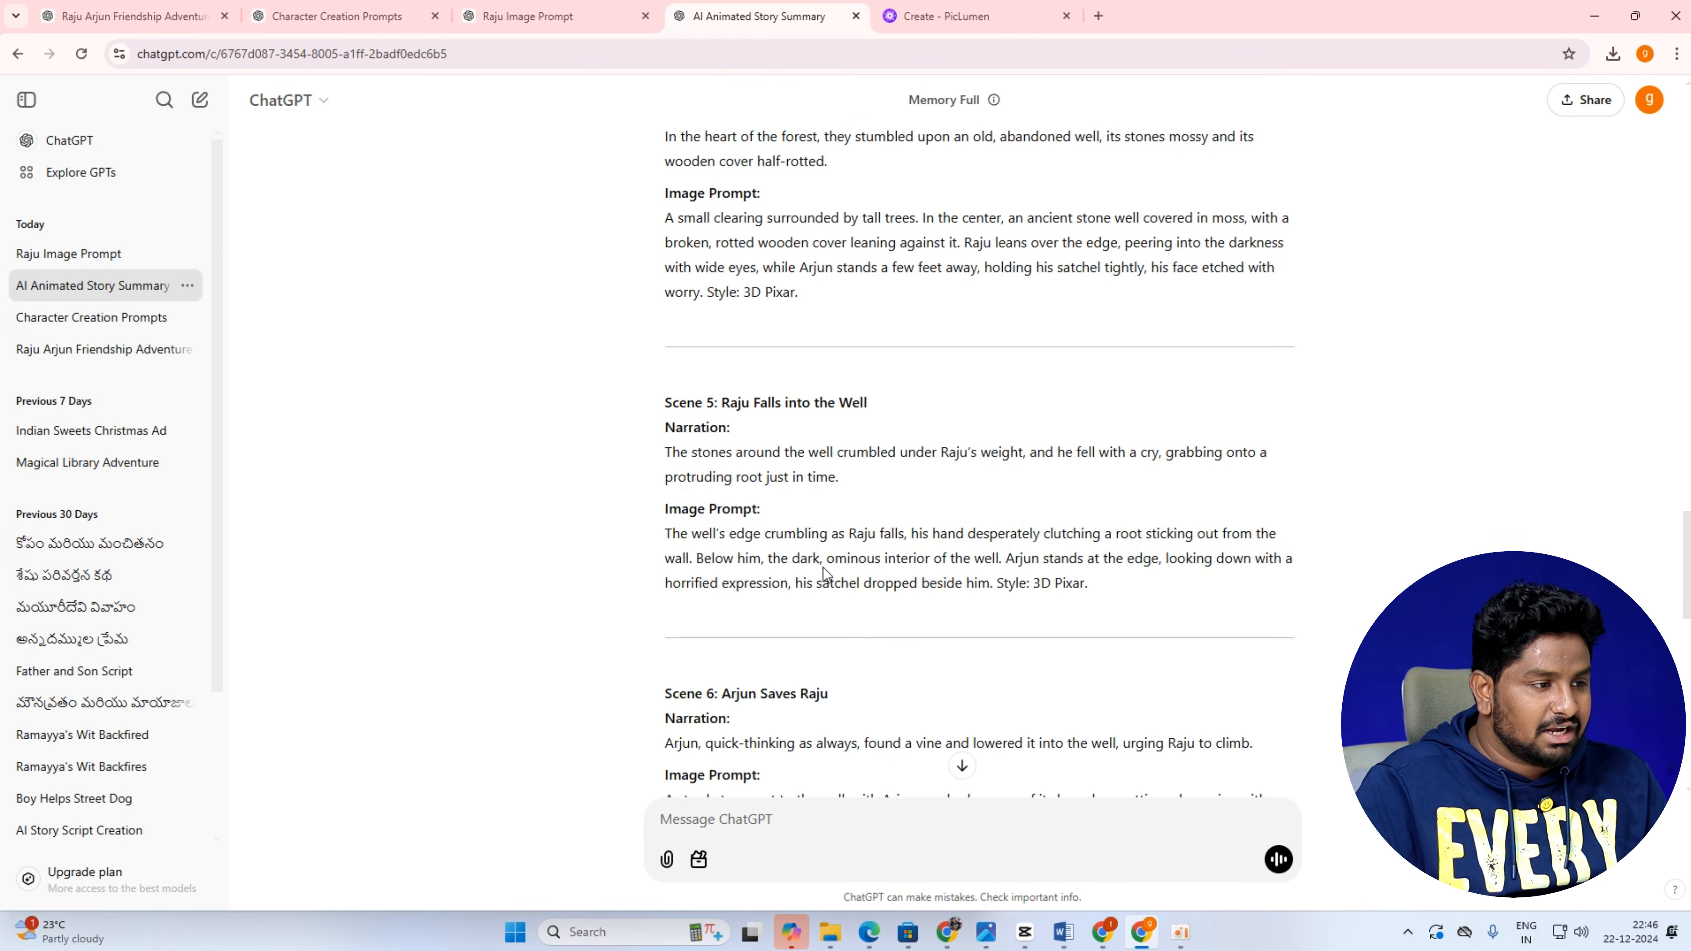
Examine the Raju and Arjun parts of the Scene 5 prompt, highlighting "The well's edge crumbling" through "interior of the well.".
left_click_drag(669, 534, 1006, 559)
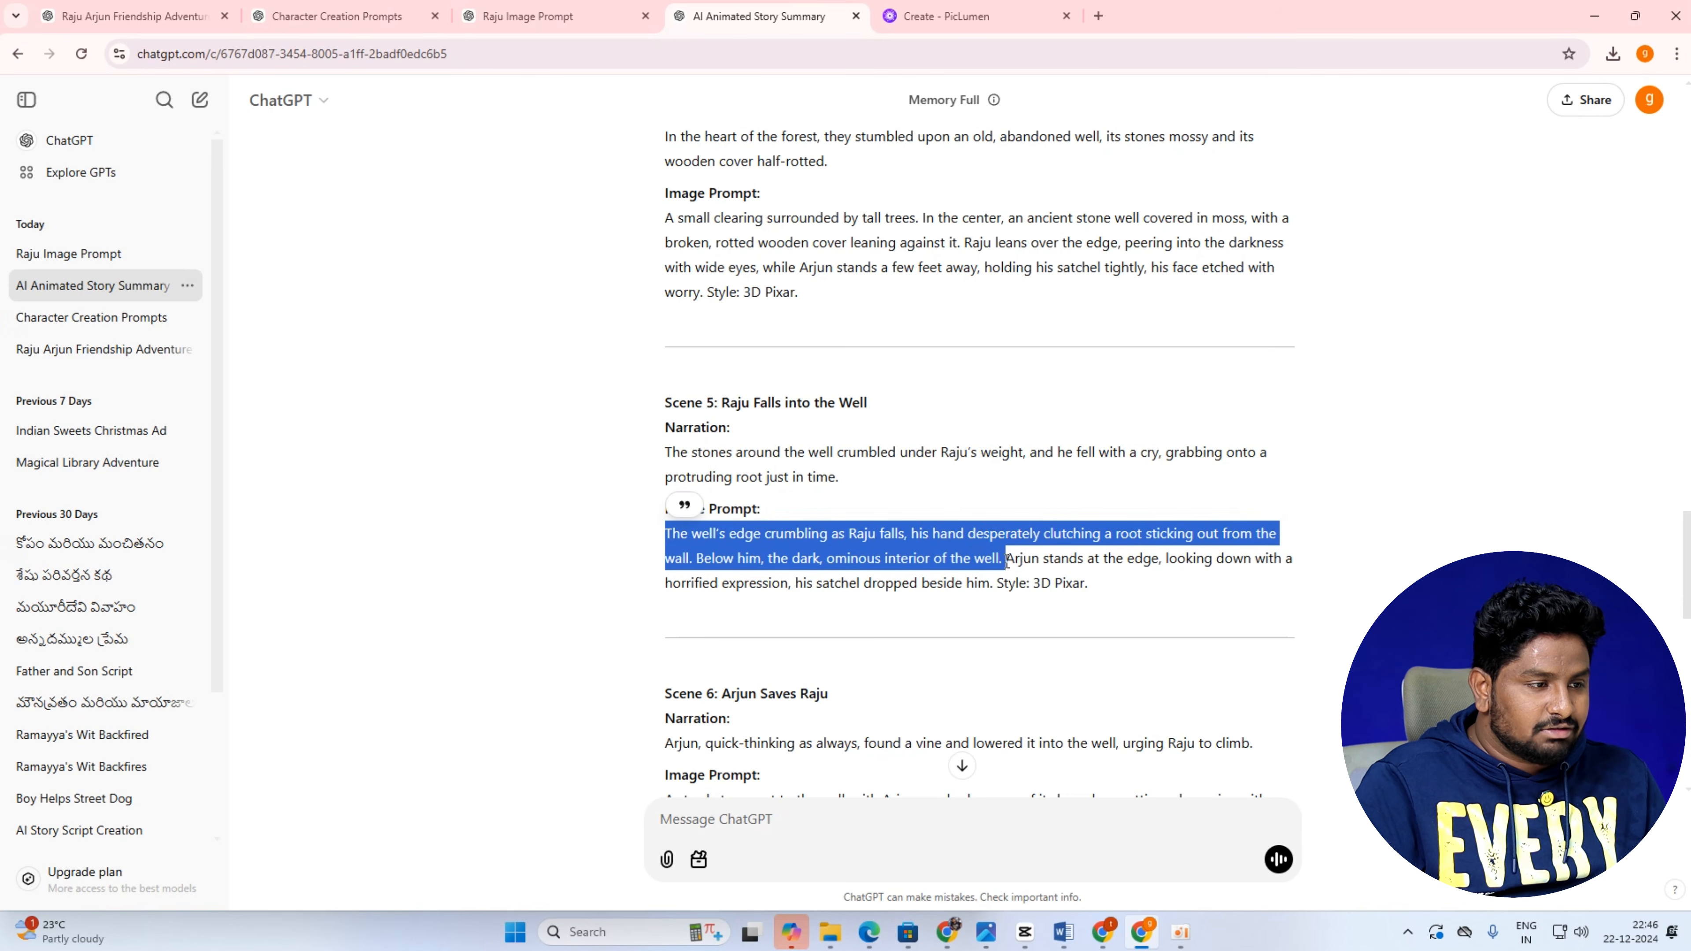
right_click(1007, 560)
left_click(1018, 565)
left_click(1005, 578)
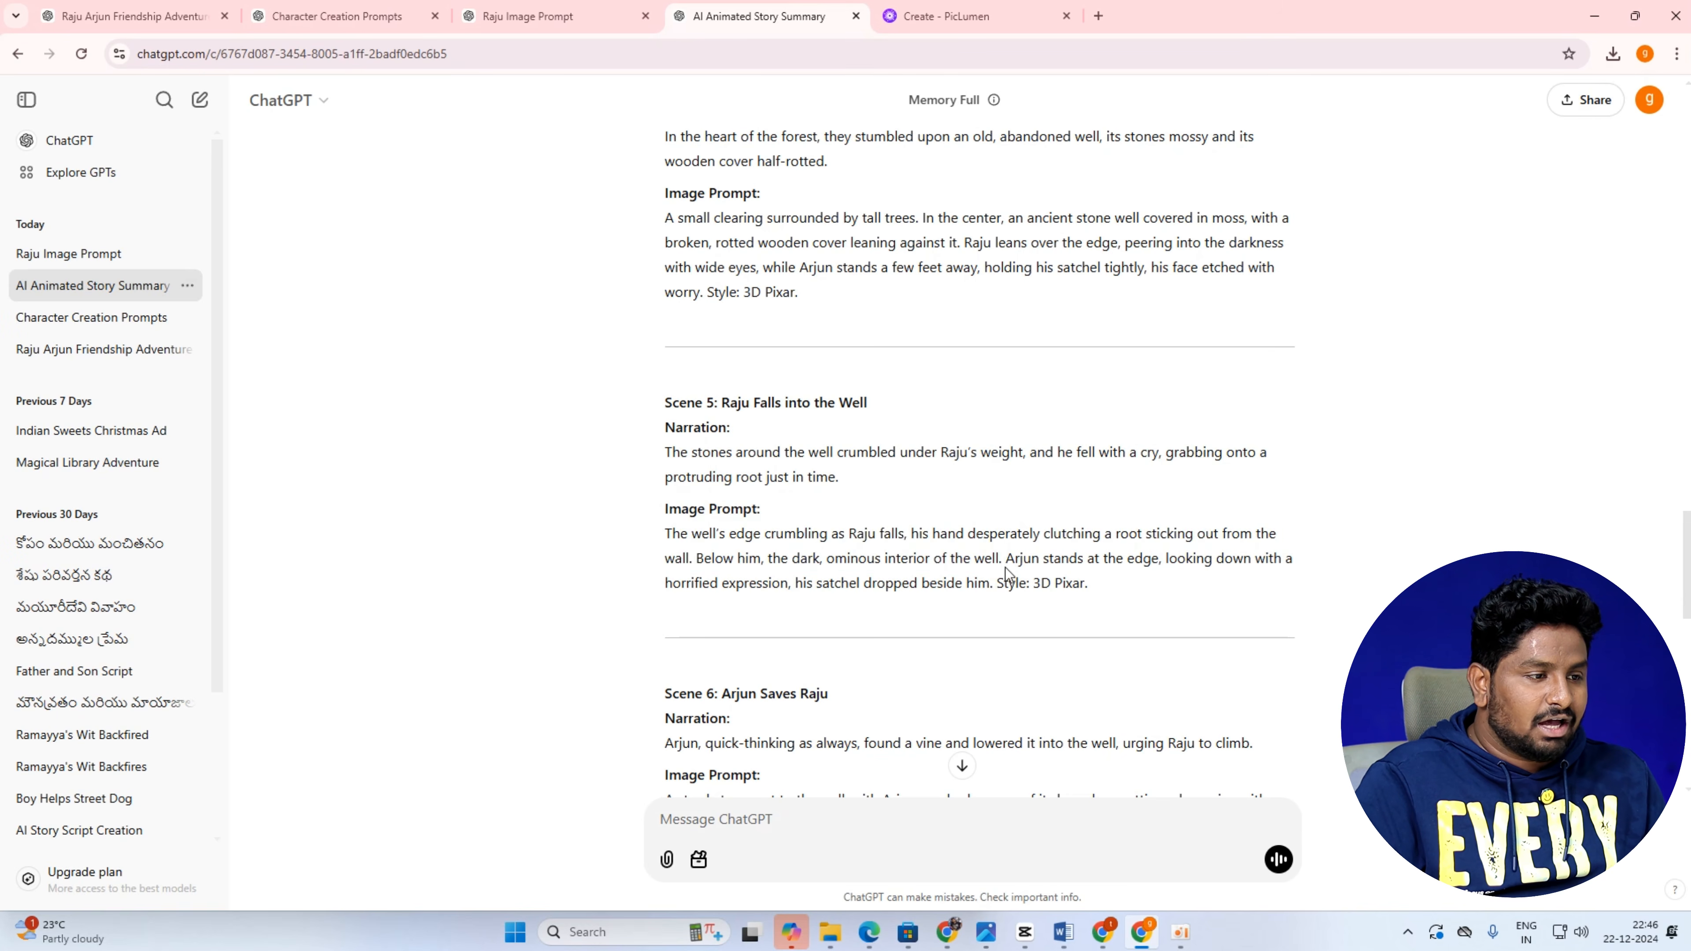
left_click_drag(1007, 559, 1102, 591)
left_click(1069, 596)
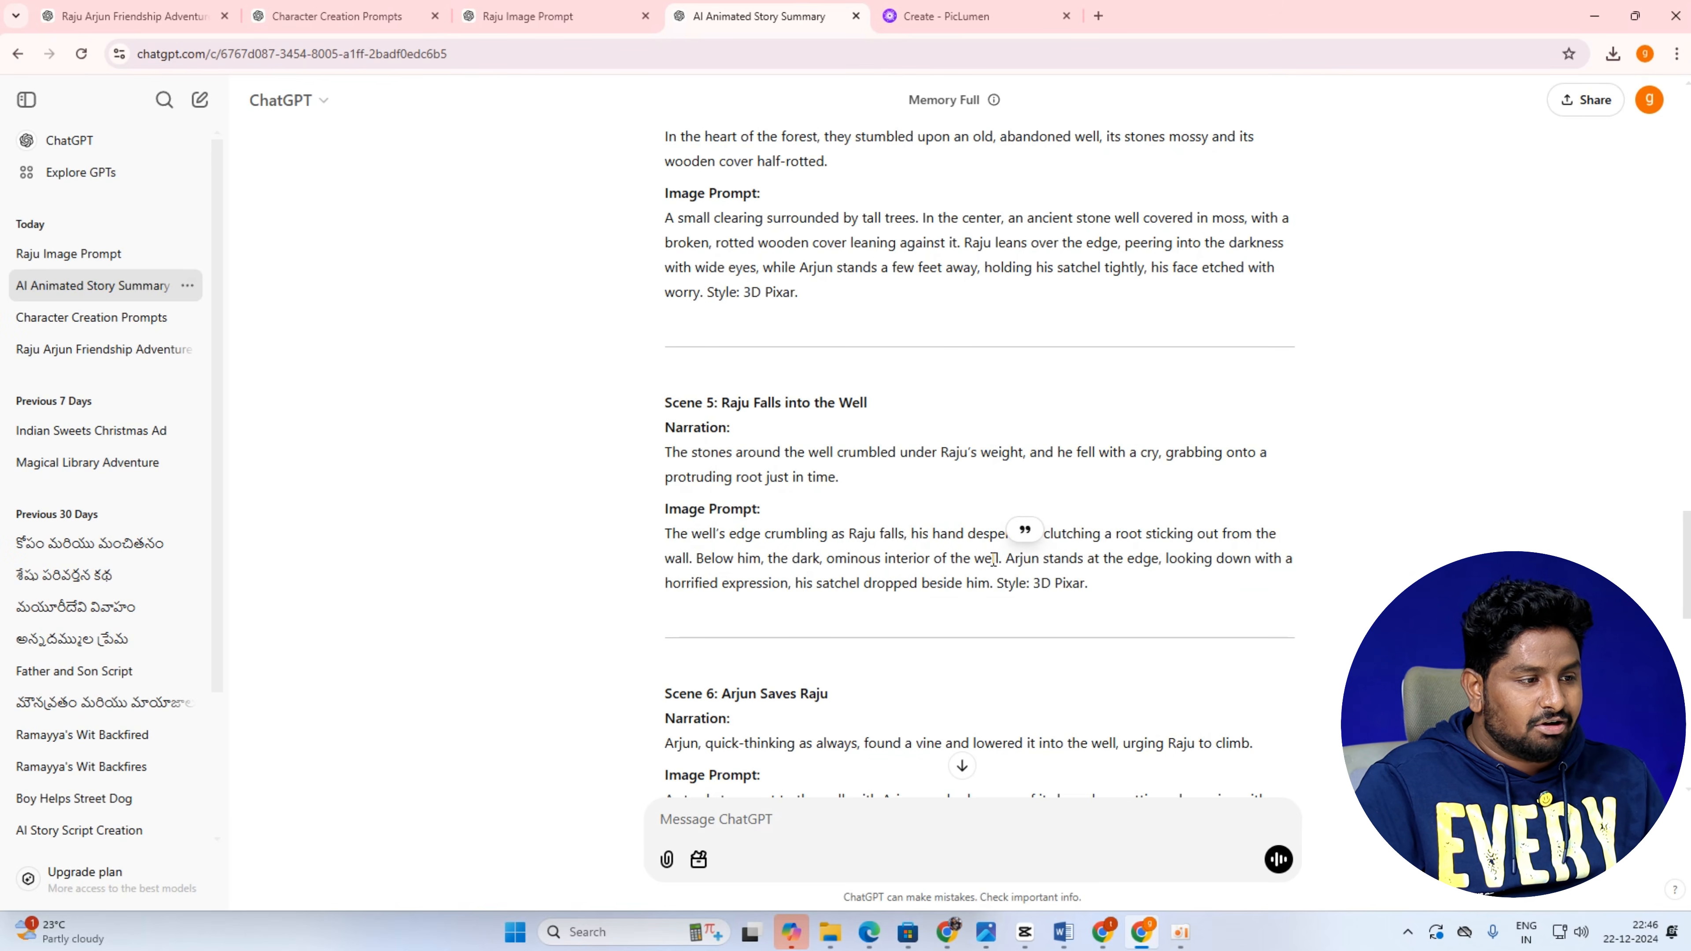
left_click_drag(668, 529, 1037, 559)
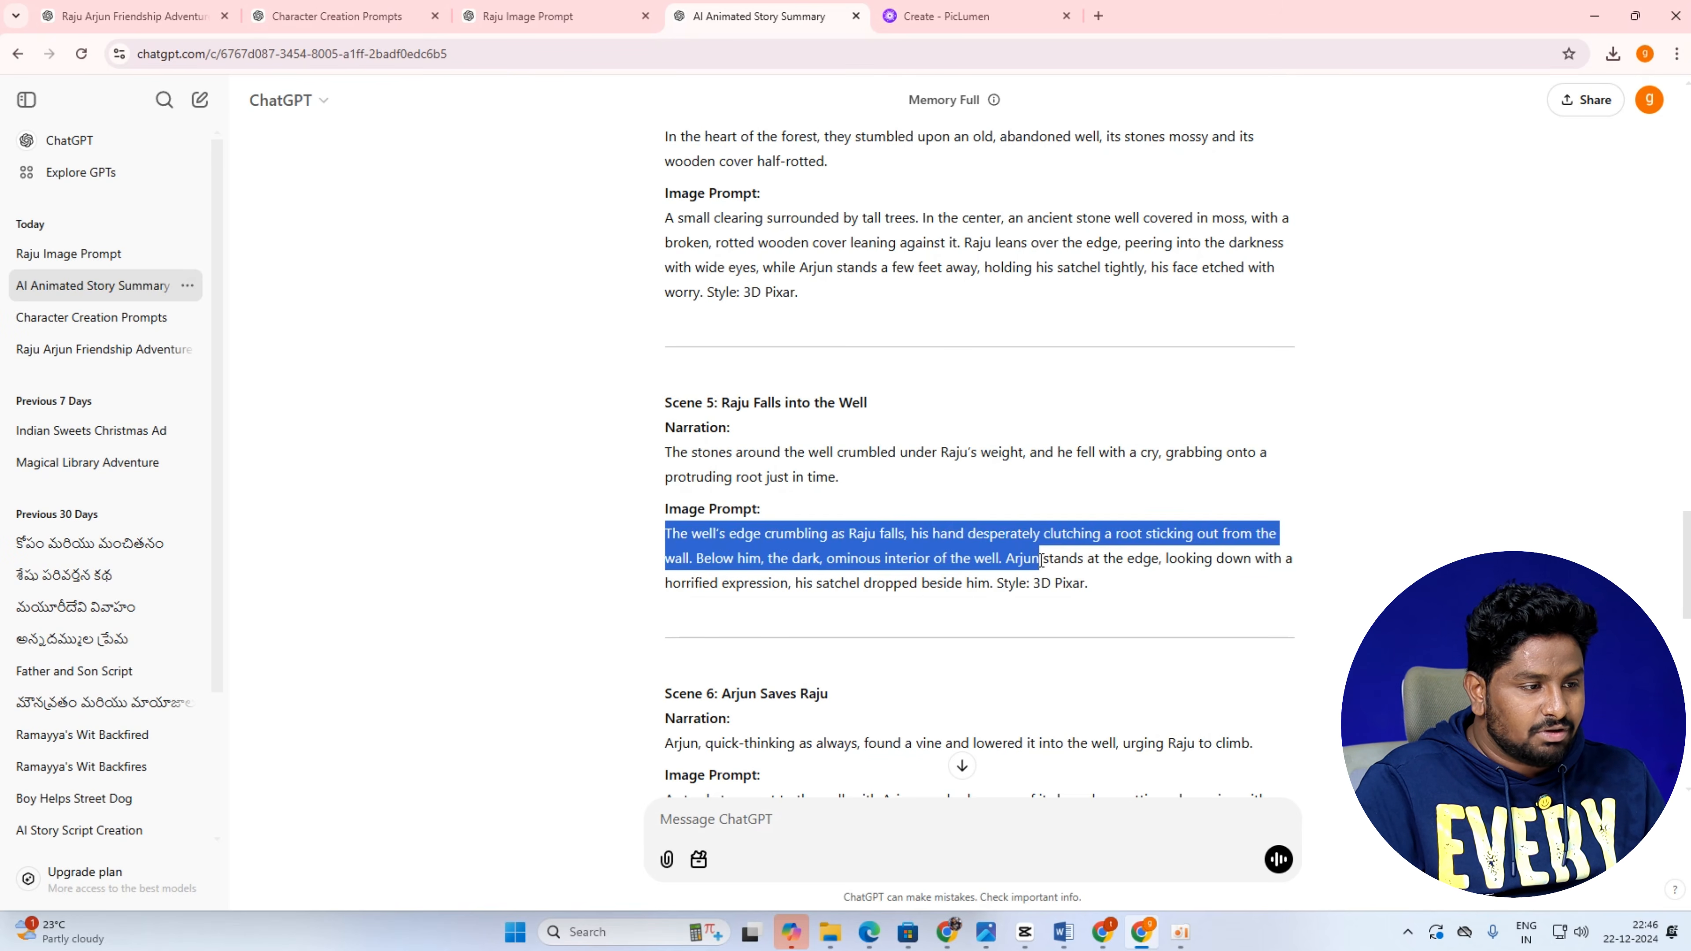
left_click(870, 533)
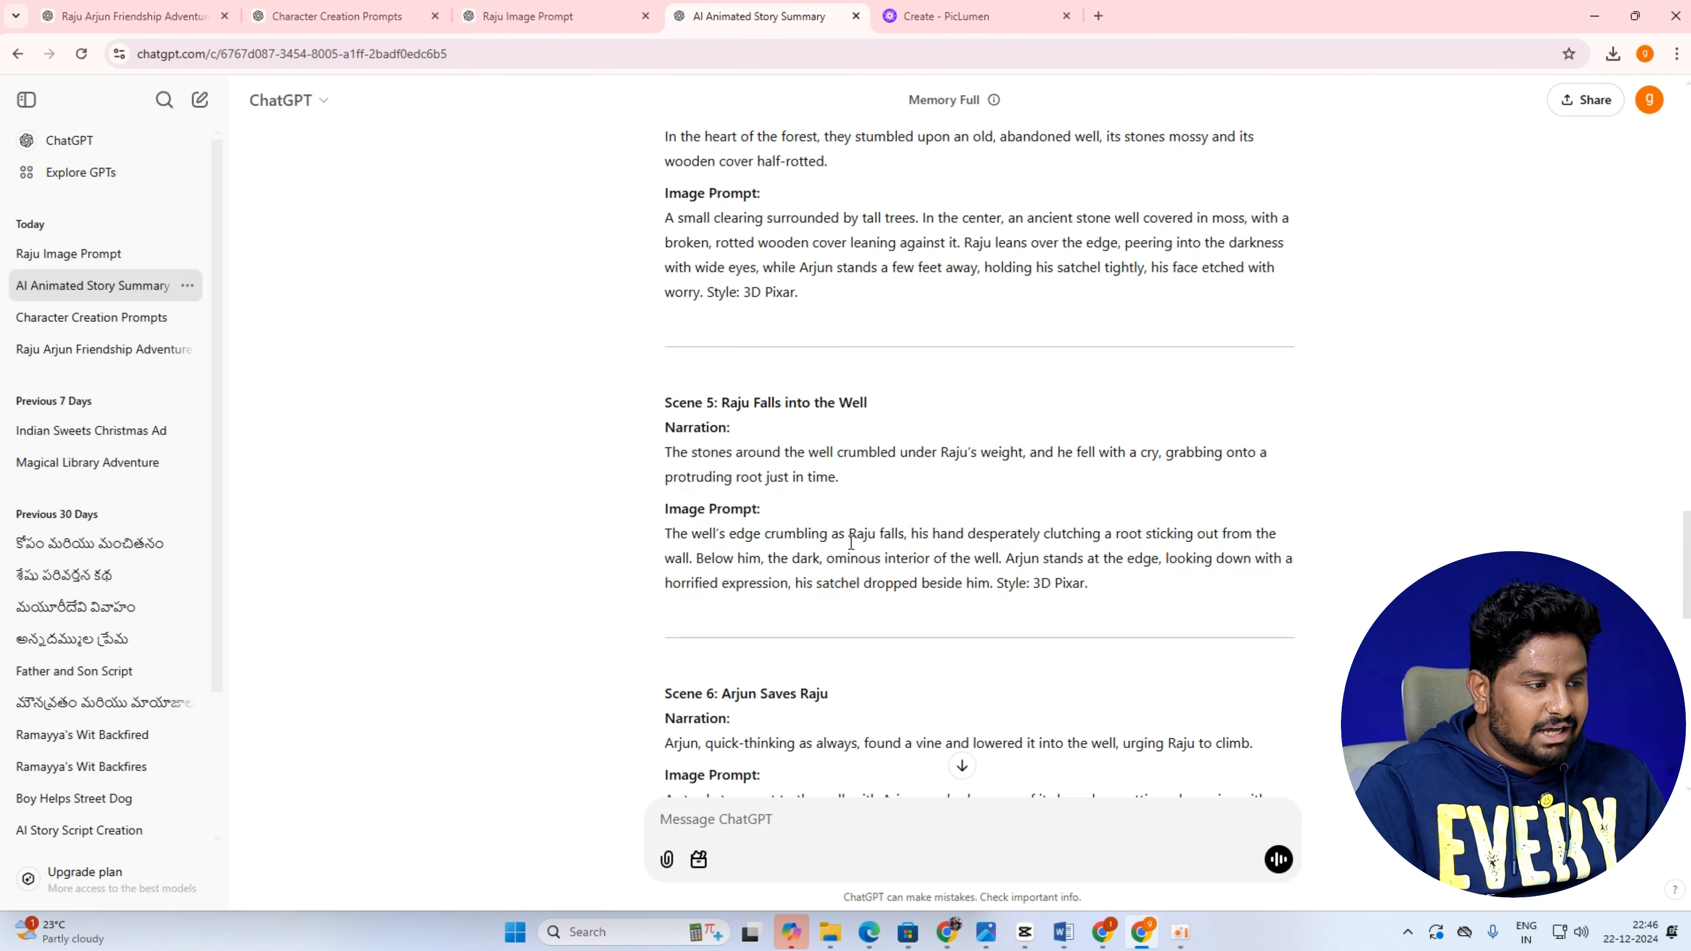
left_click_drag(849, 531, 840, 533)
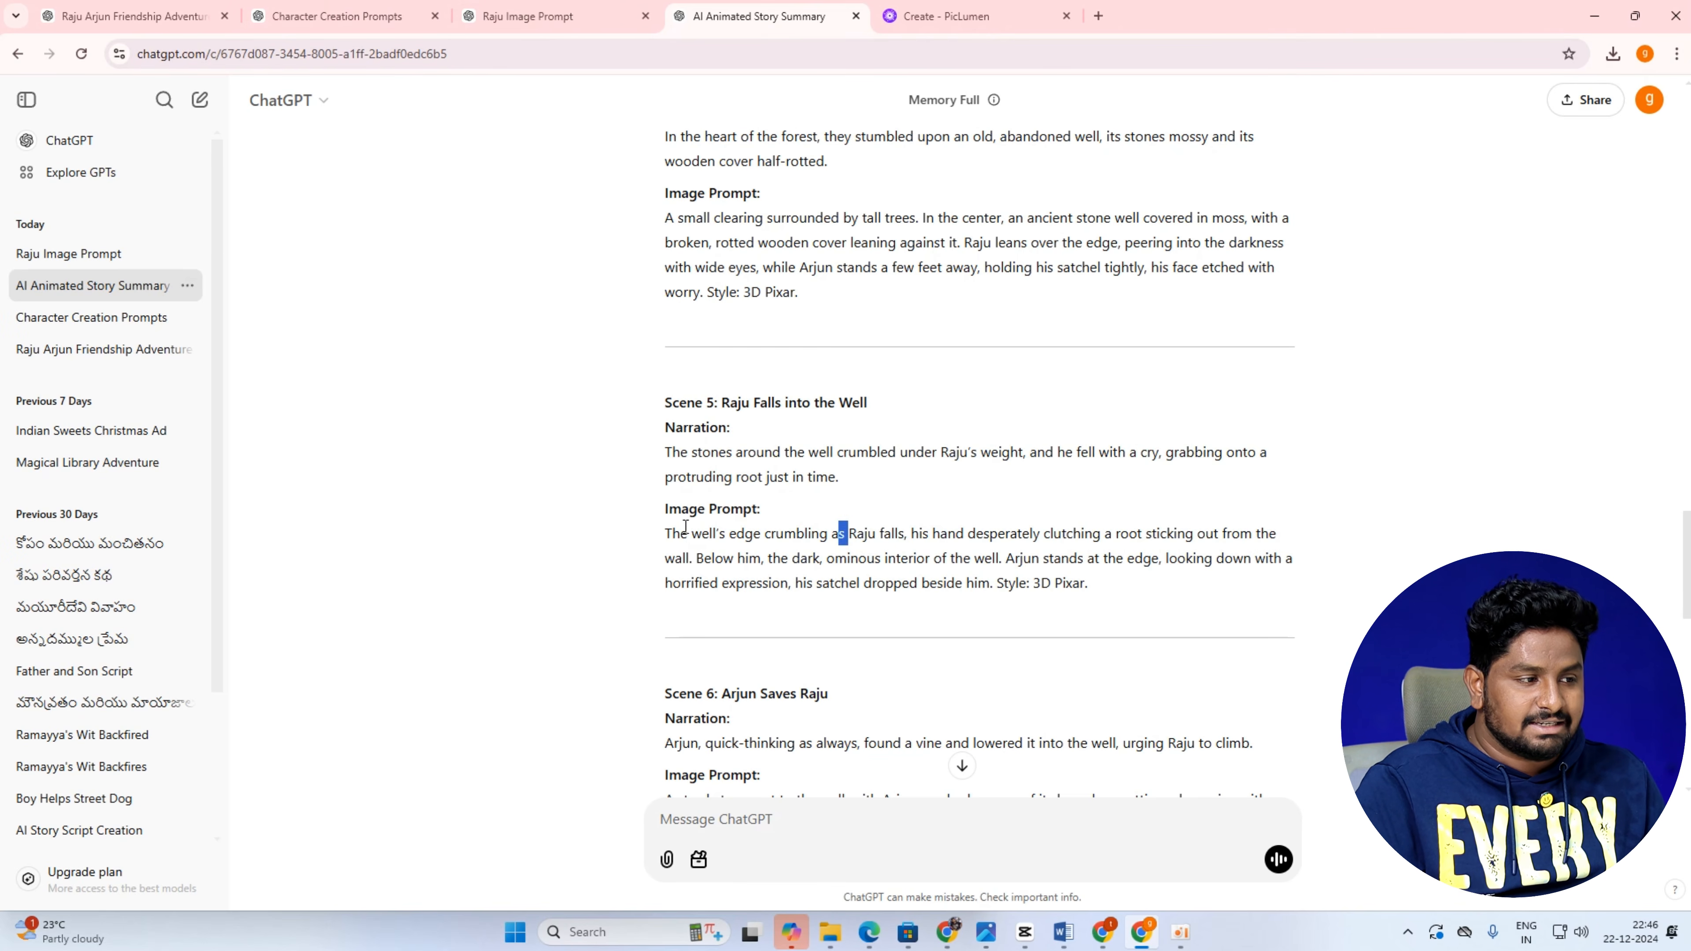
left_click_drag(666, 533, 1003, 559)
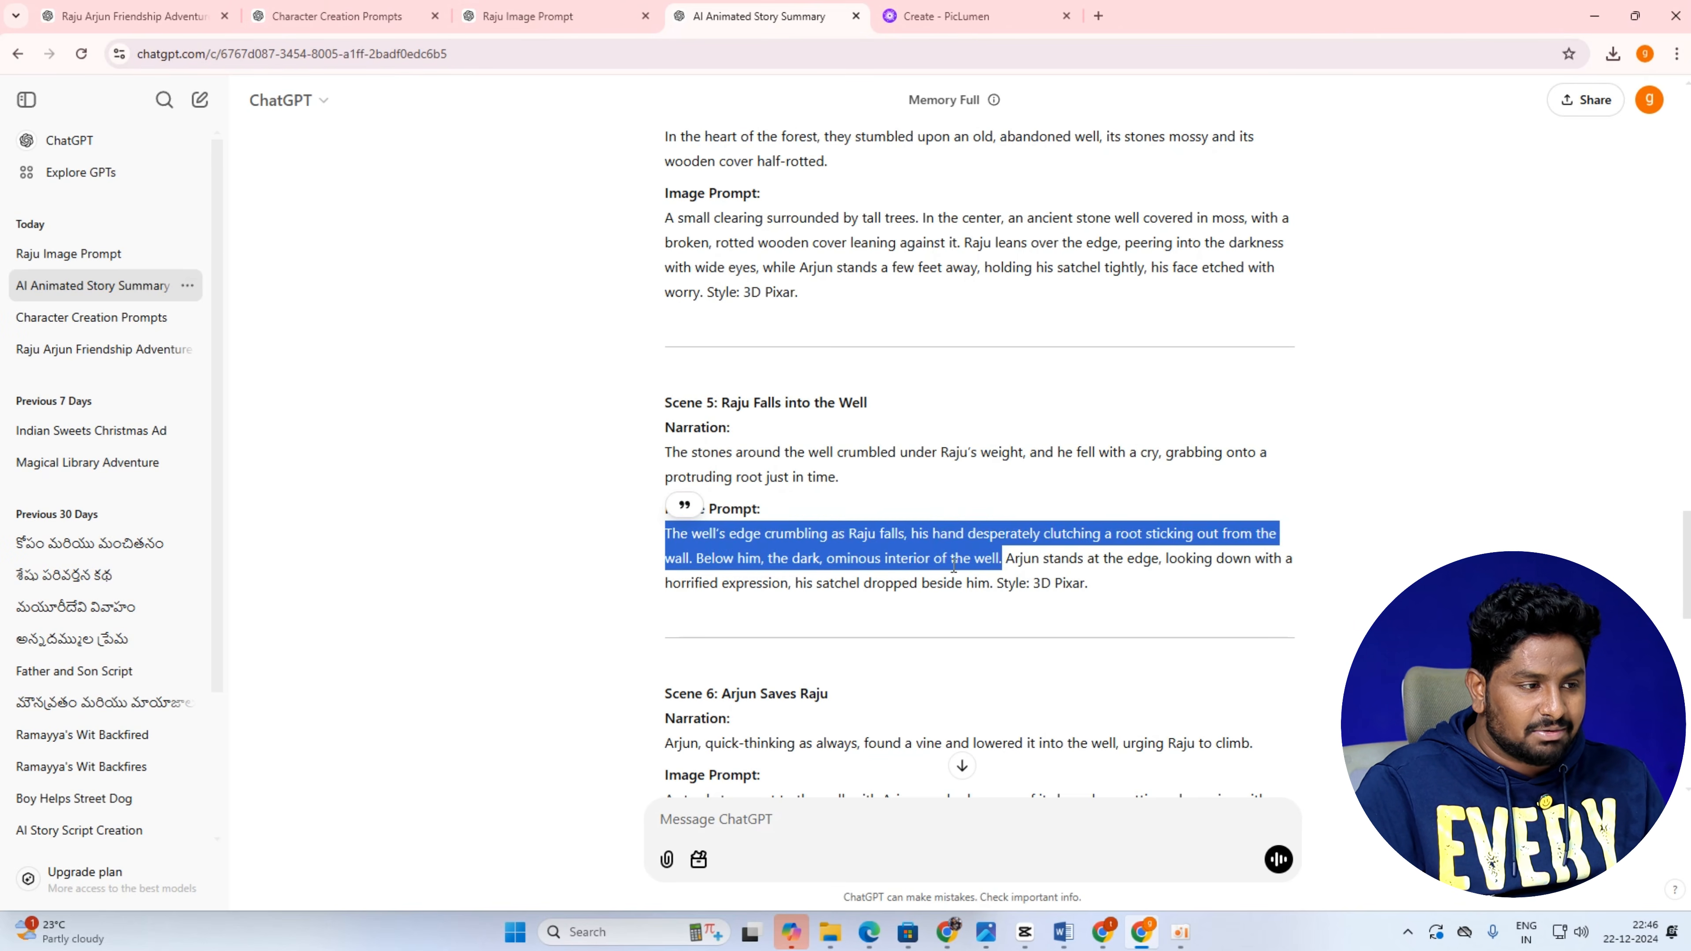
Close the full-size well image in PicLumen and return to the AI Animated Story Summary chat.
left_click(932, 18)
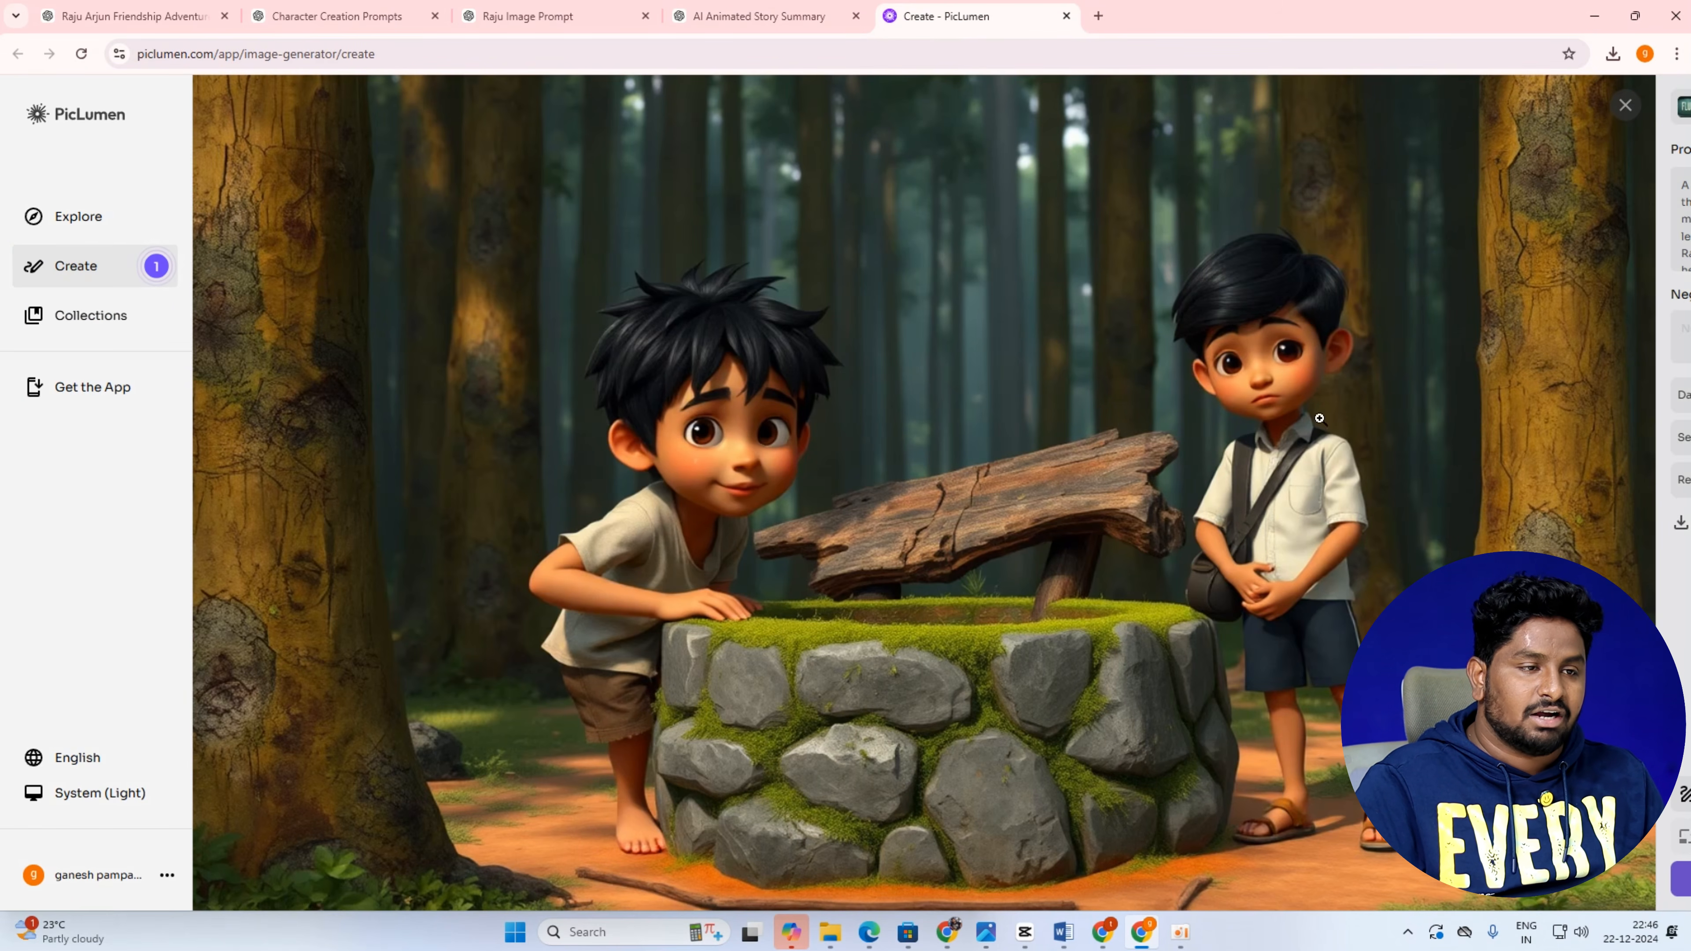
left_click(1625, 105)
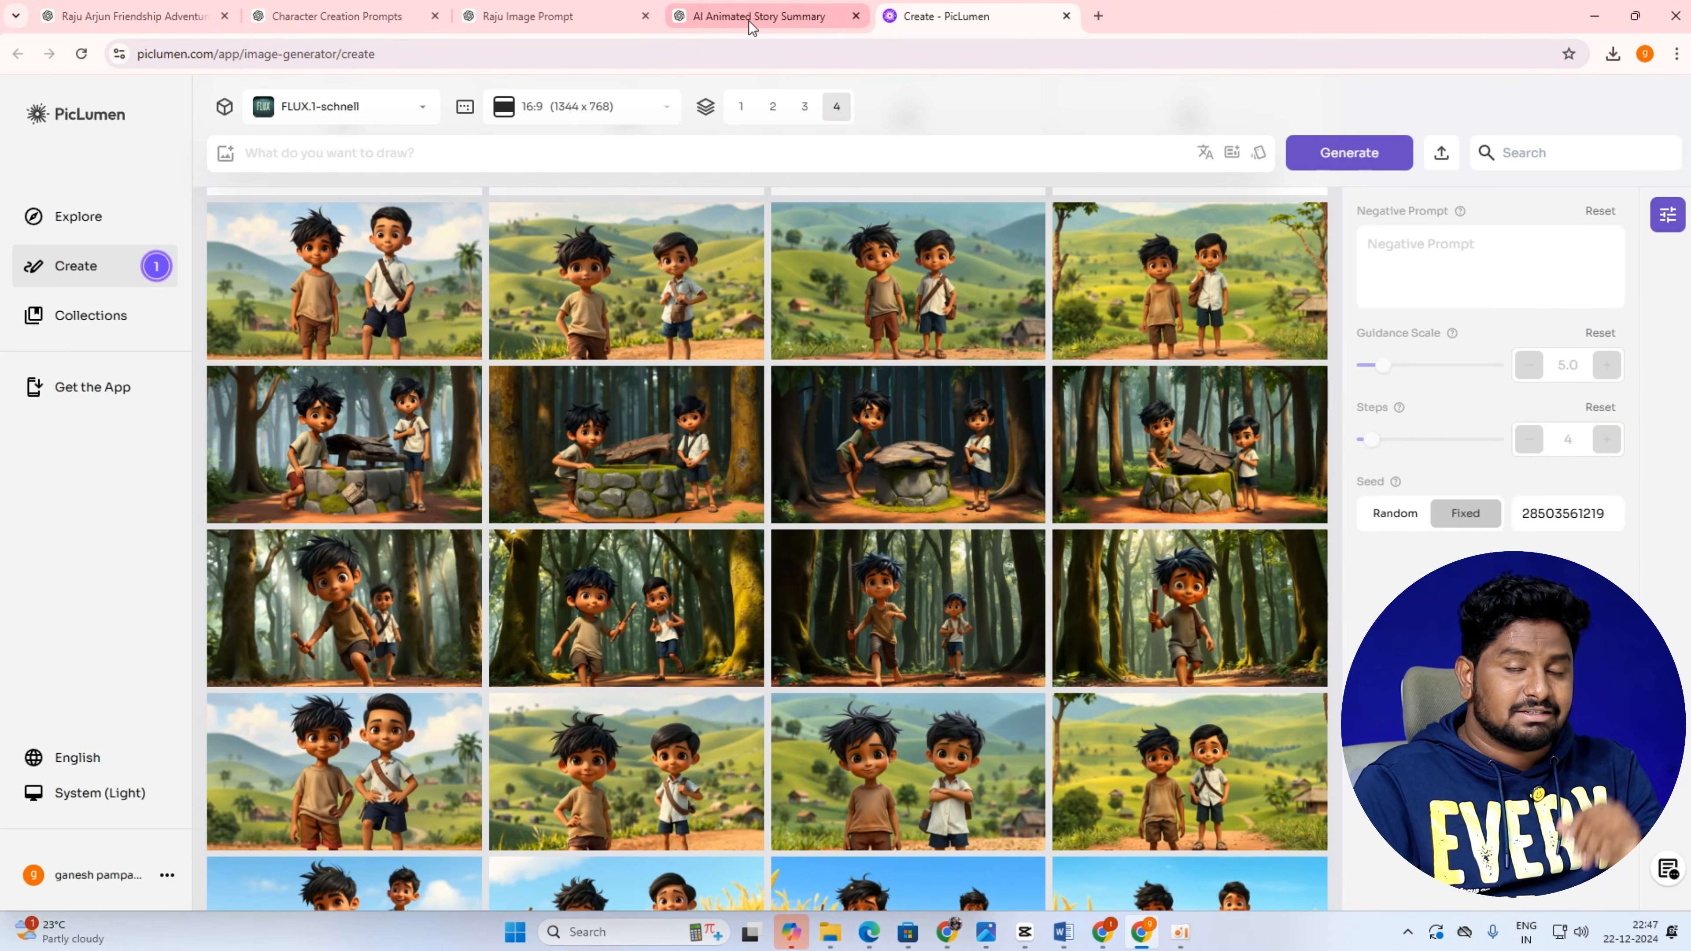
mouse_move(759, 14)
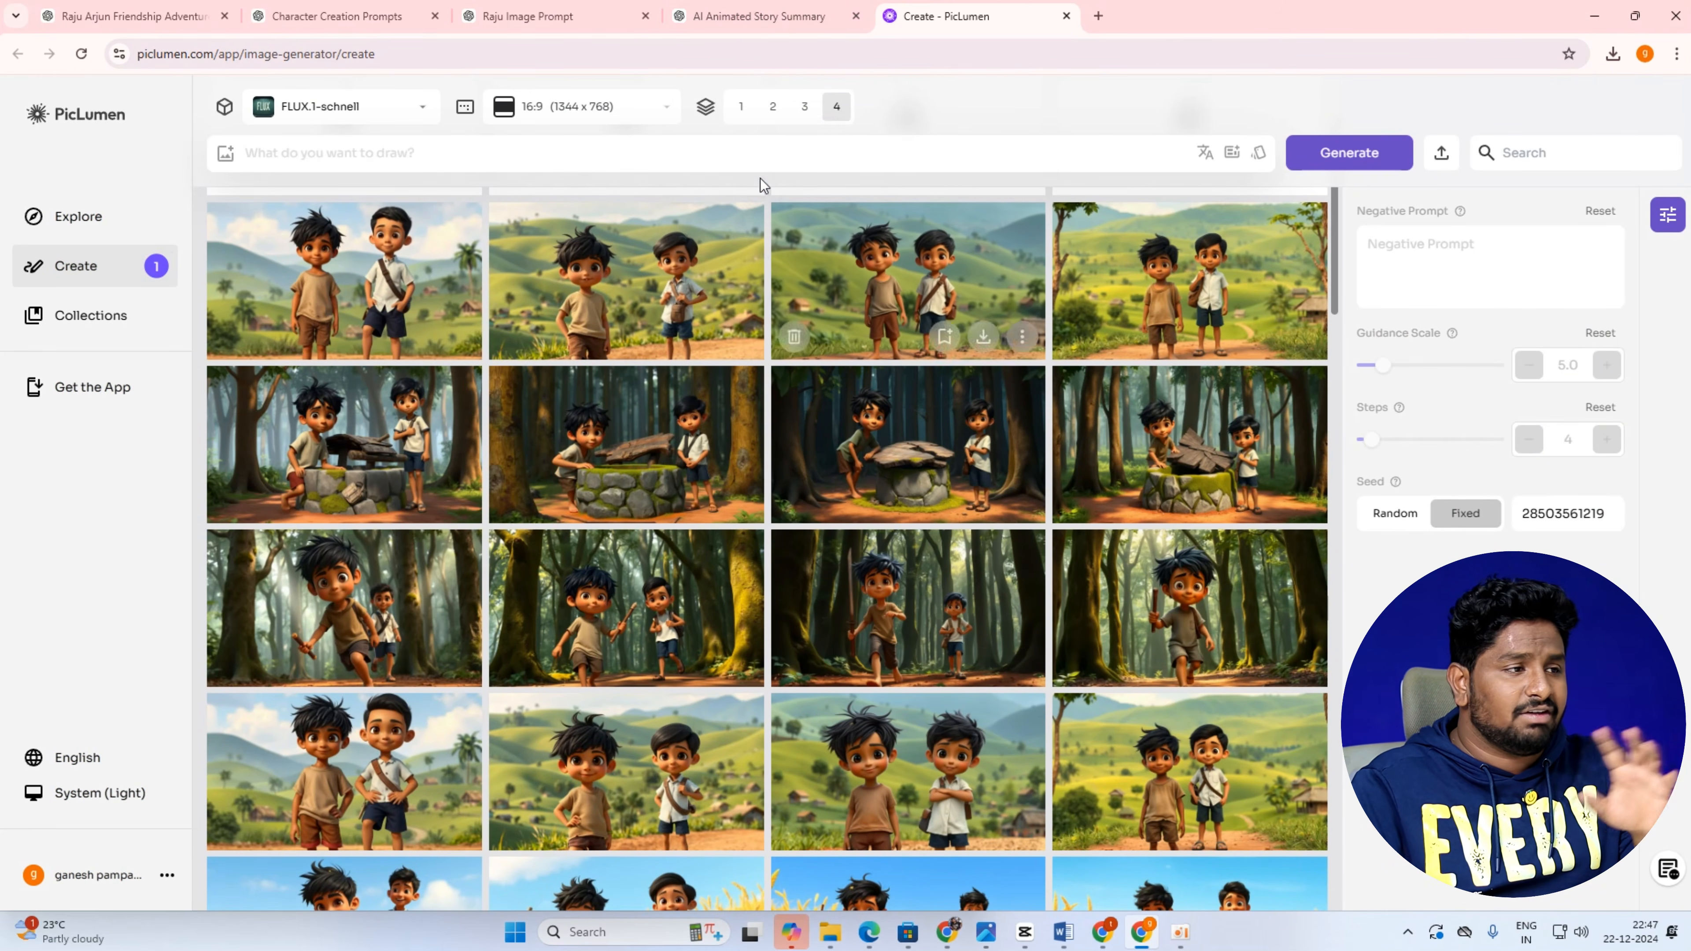
left_click(759, 16)
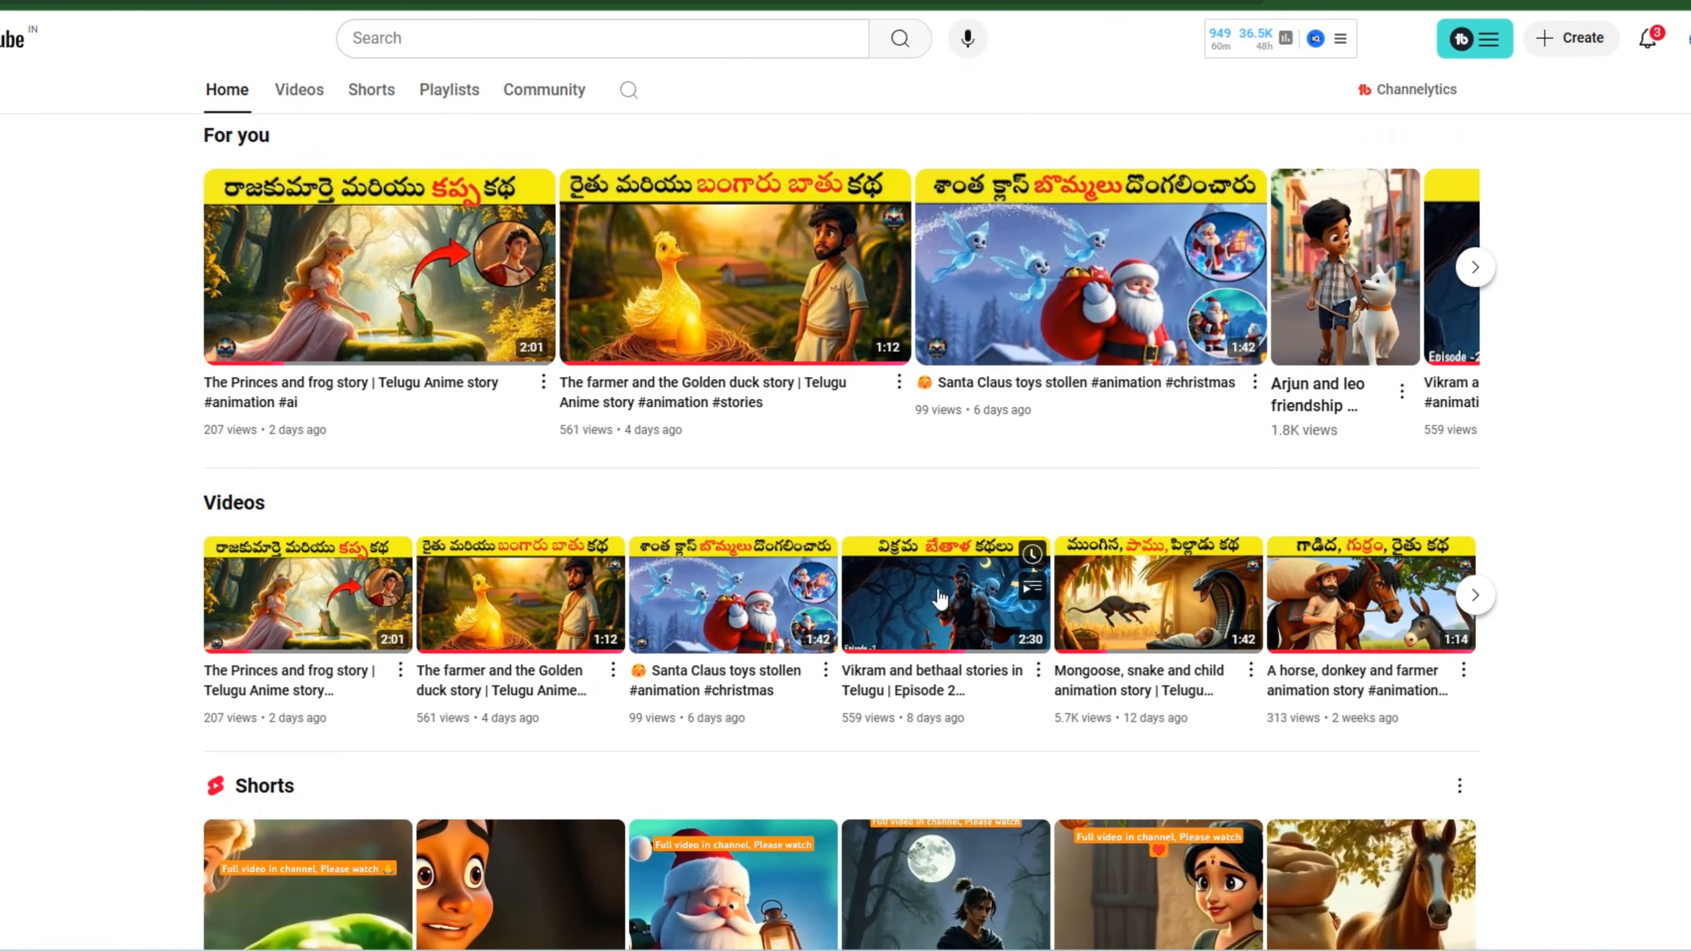
Look through the animated story videos and Shorts on the YouTube channel's home page.
scroll(941, 600, "down", 4)
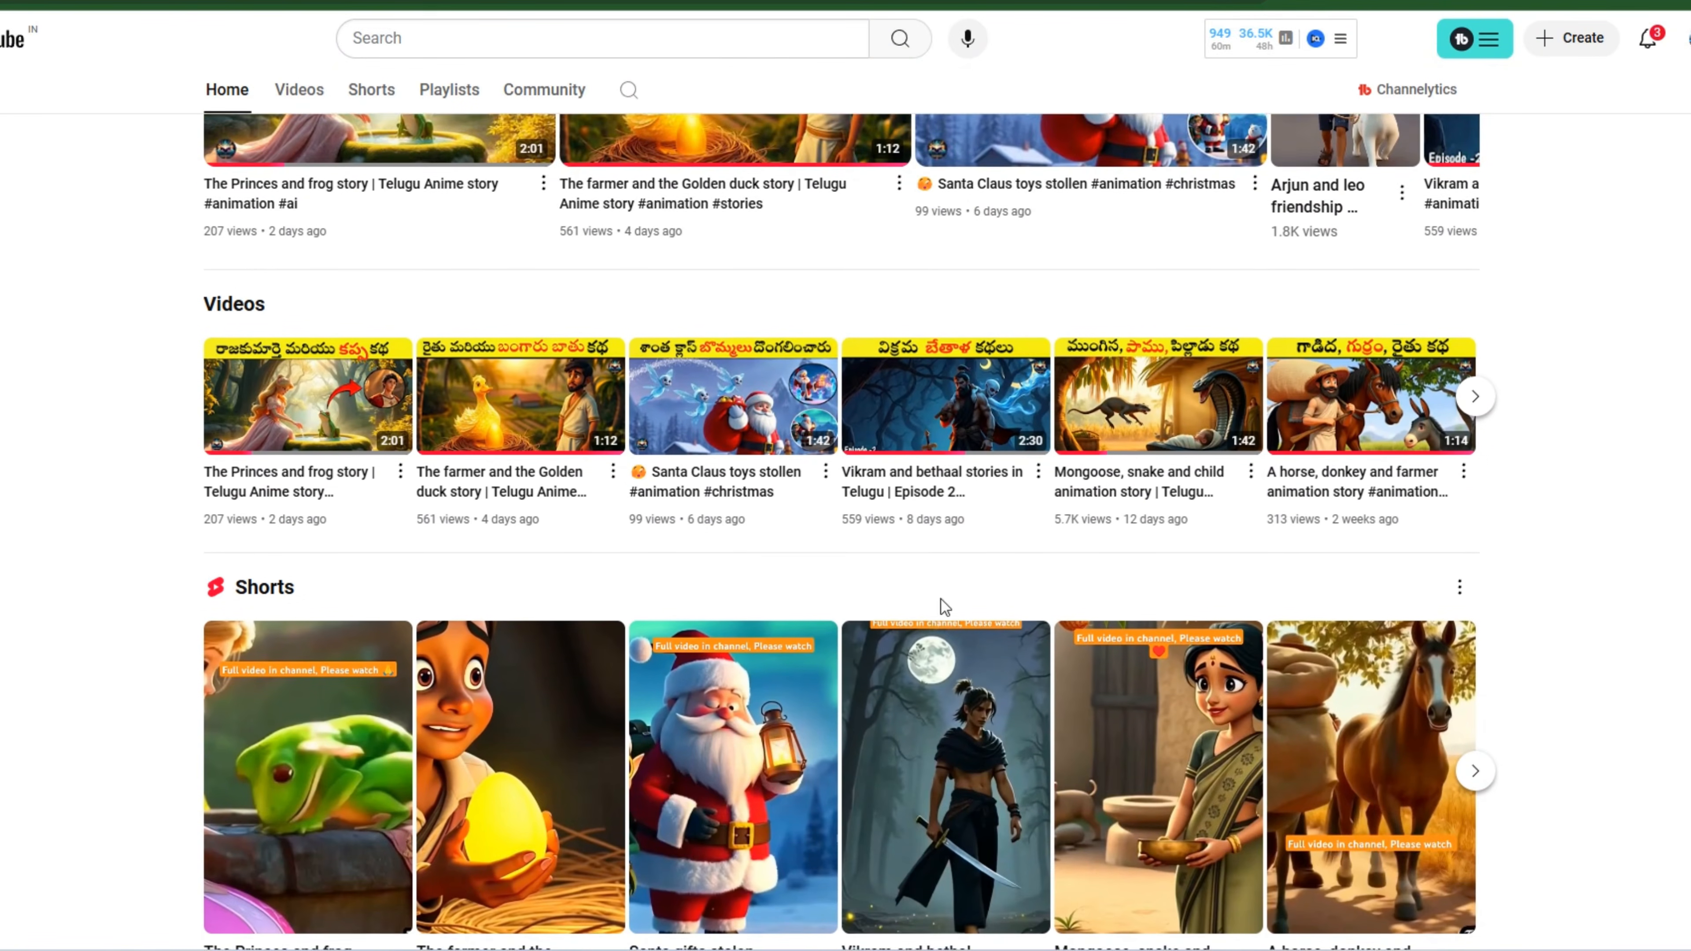
scroll(1098, 636, "up", 2)
scroll(1098, 637, "up", 7)
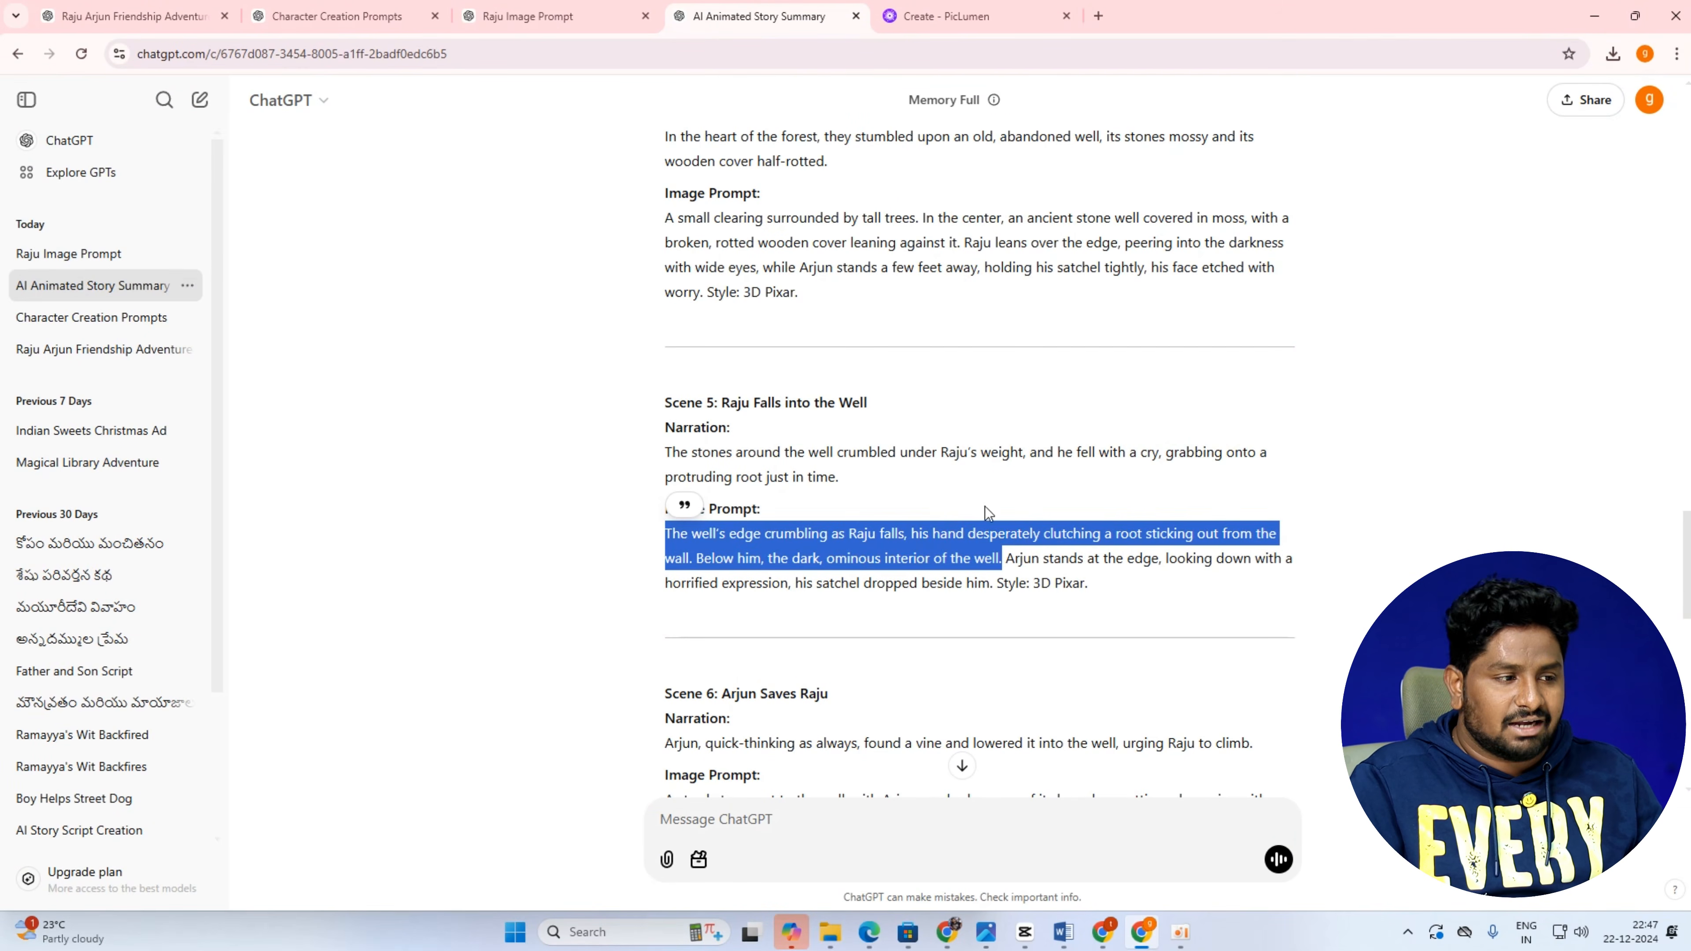
Clear the text highlight in the AI Animated Story Summary chat and review the prompts around Scene 5.
left_click(1022, 556)
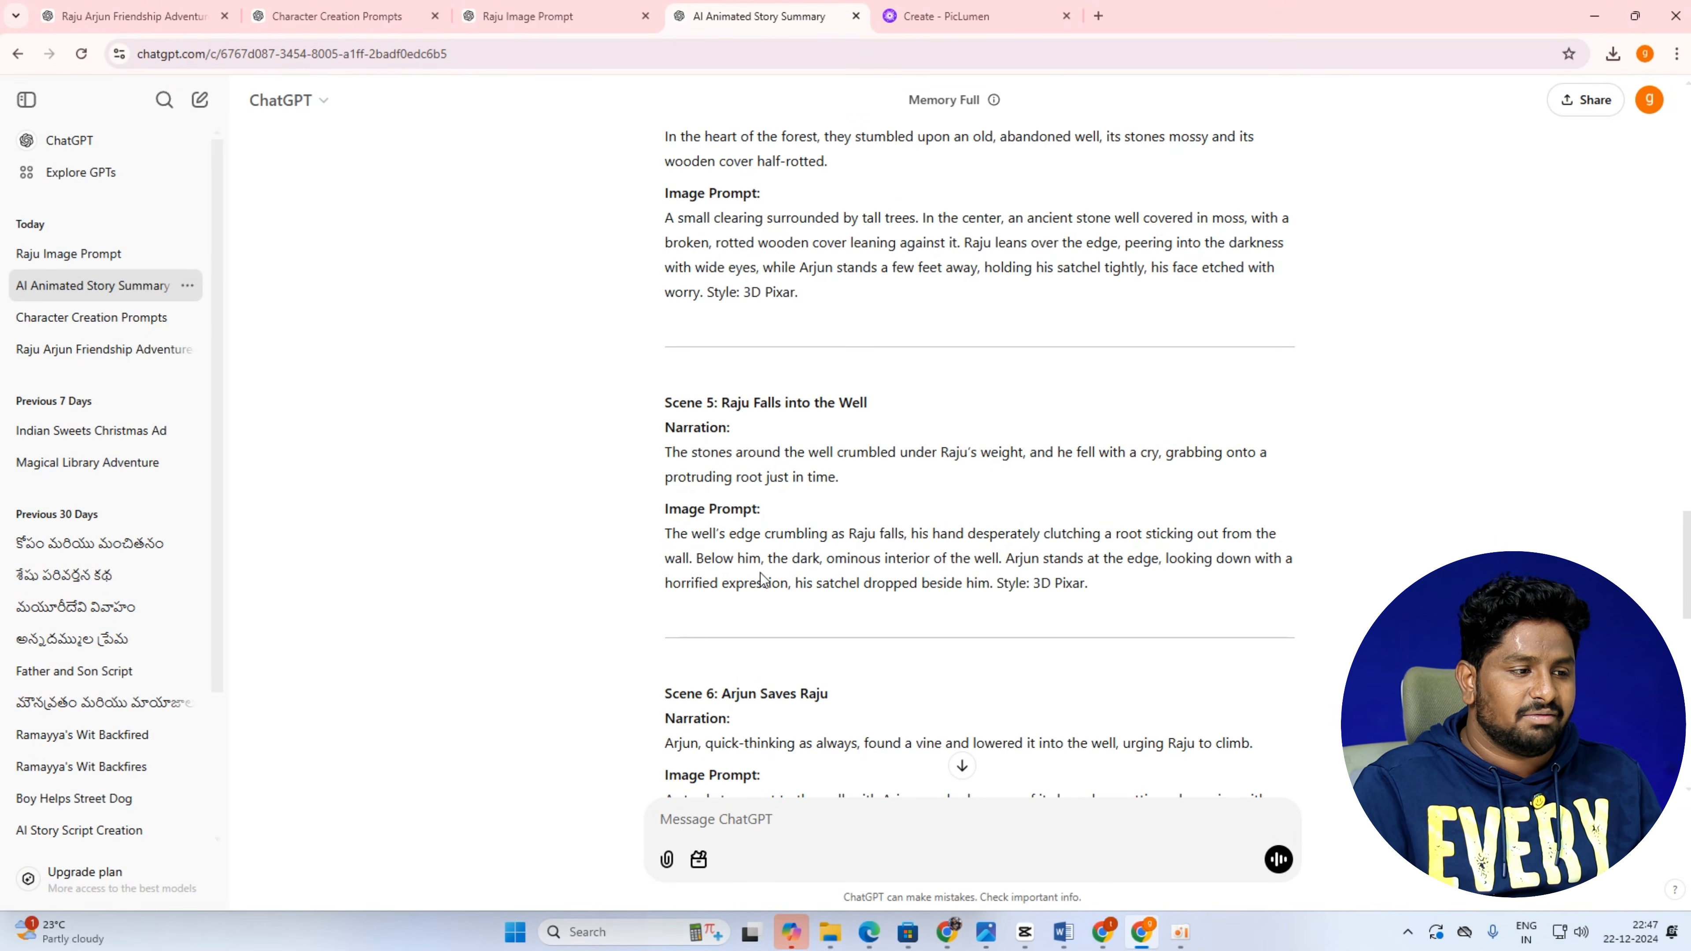
scroll(761, 579, "down", 3)
scroll(797, 416, "up", 3)
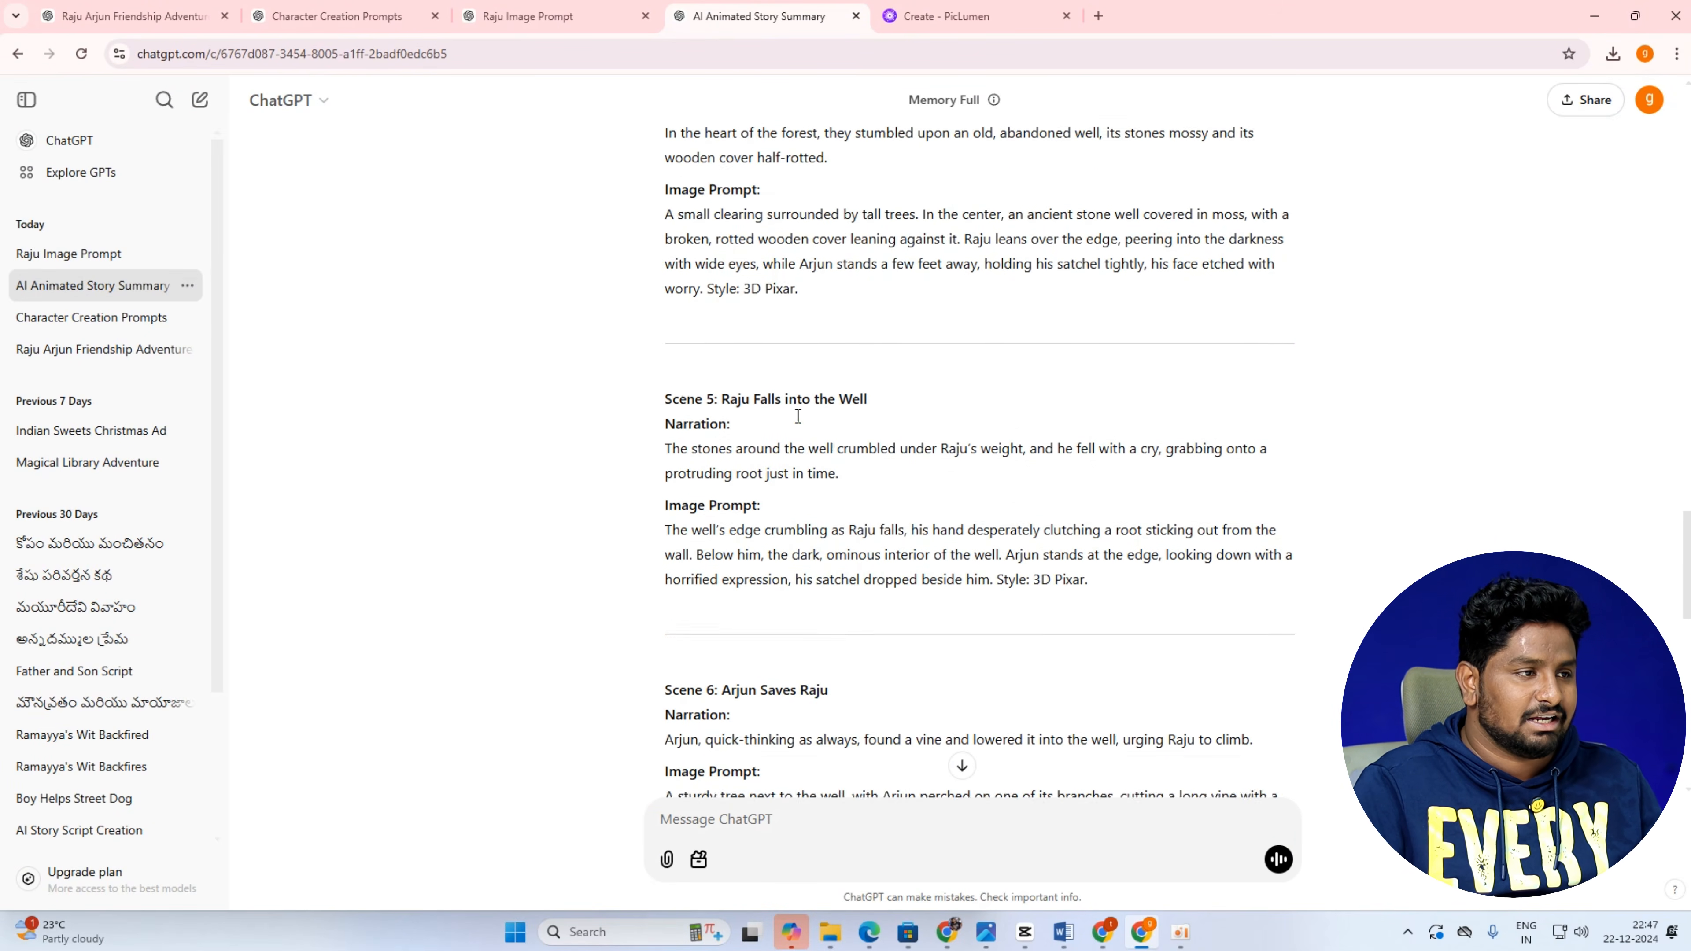
scroll(798, 416, "up", 2)
In PicLumen, compare the first village hills image with the golden-field running images at full size, and close the viewer.
left_click(952, 16)
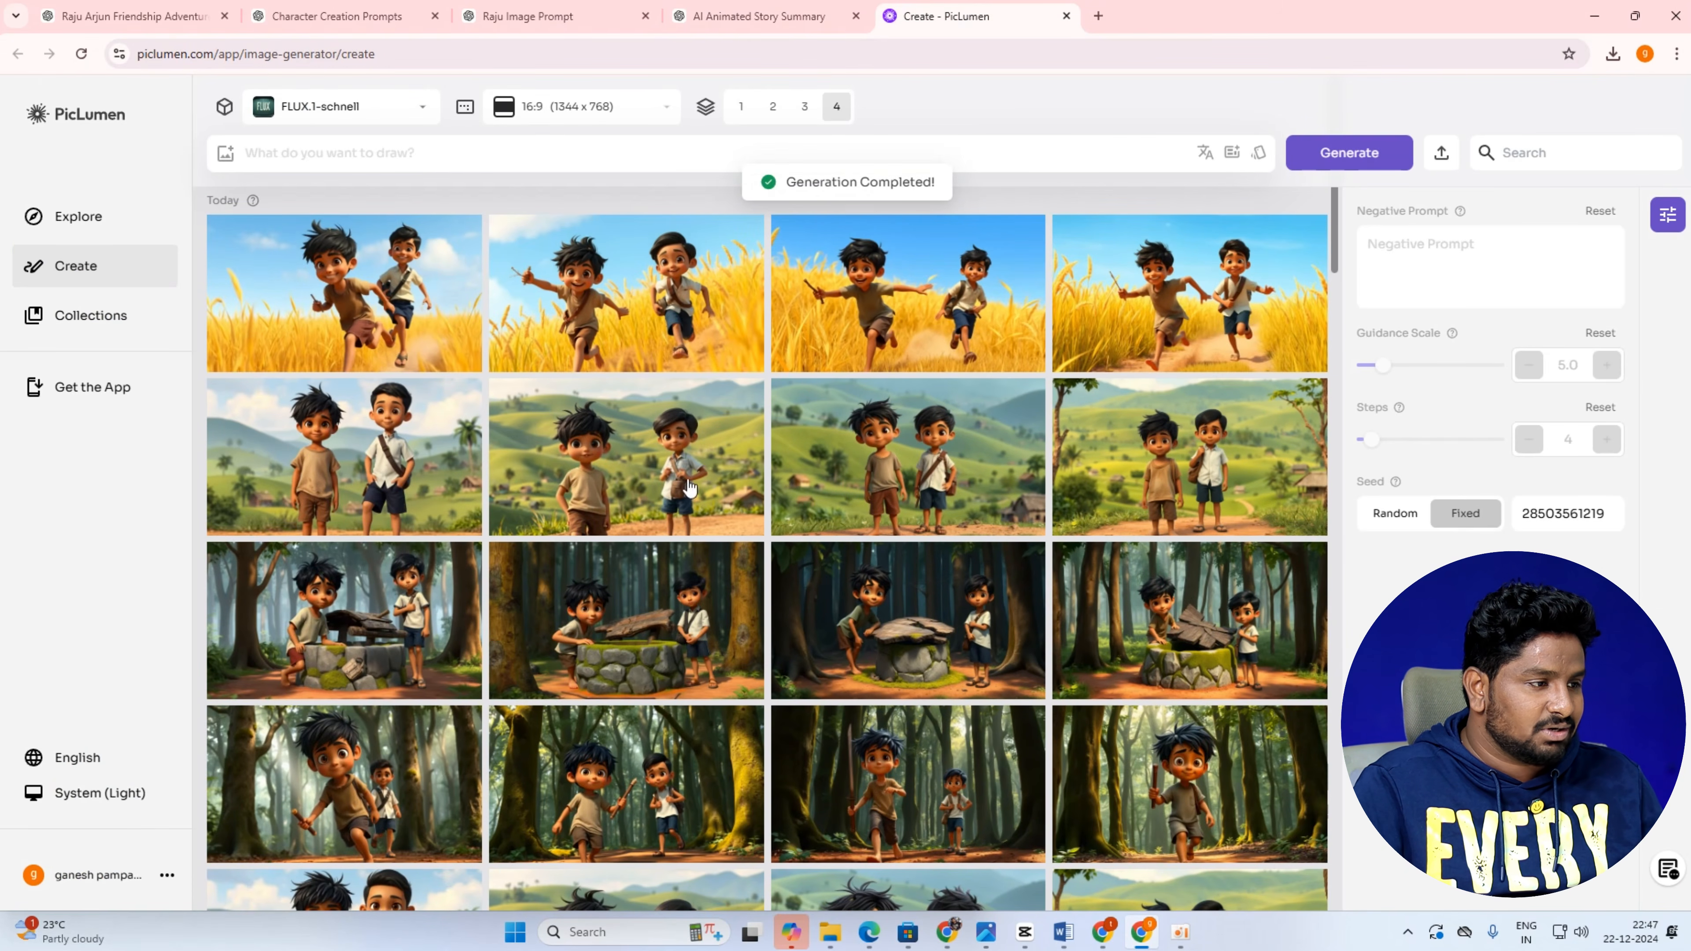
left_click(373, 466)
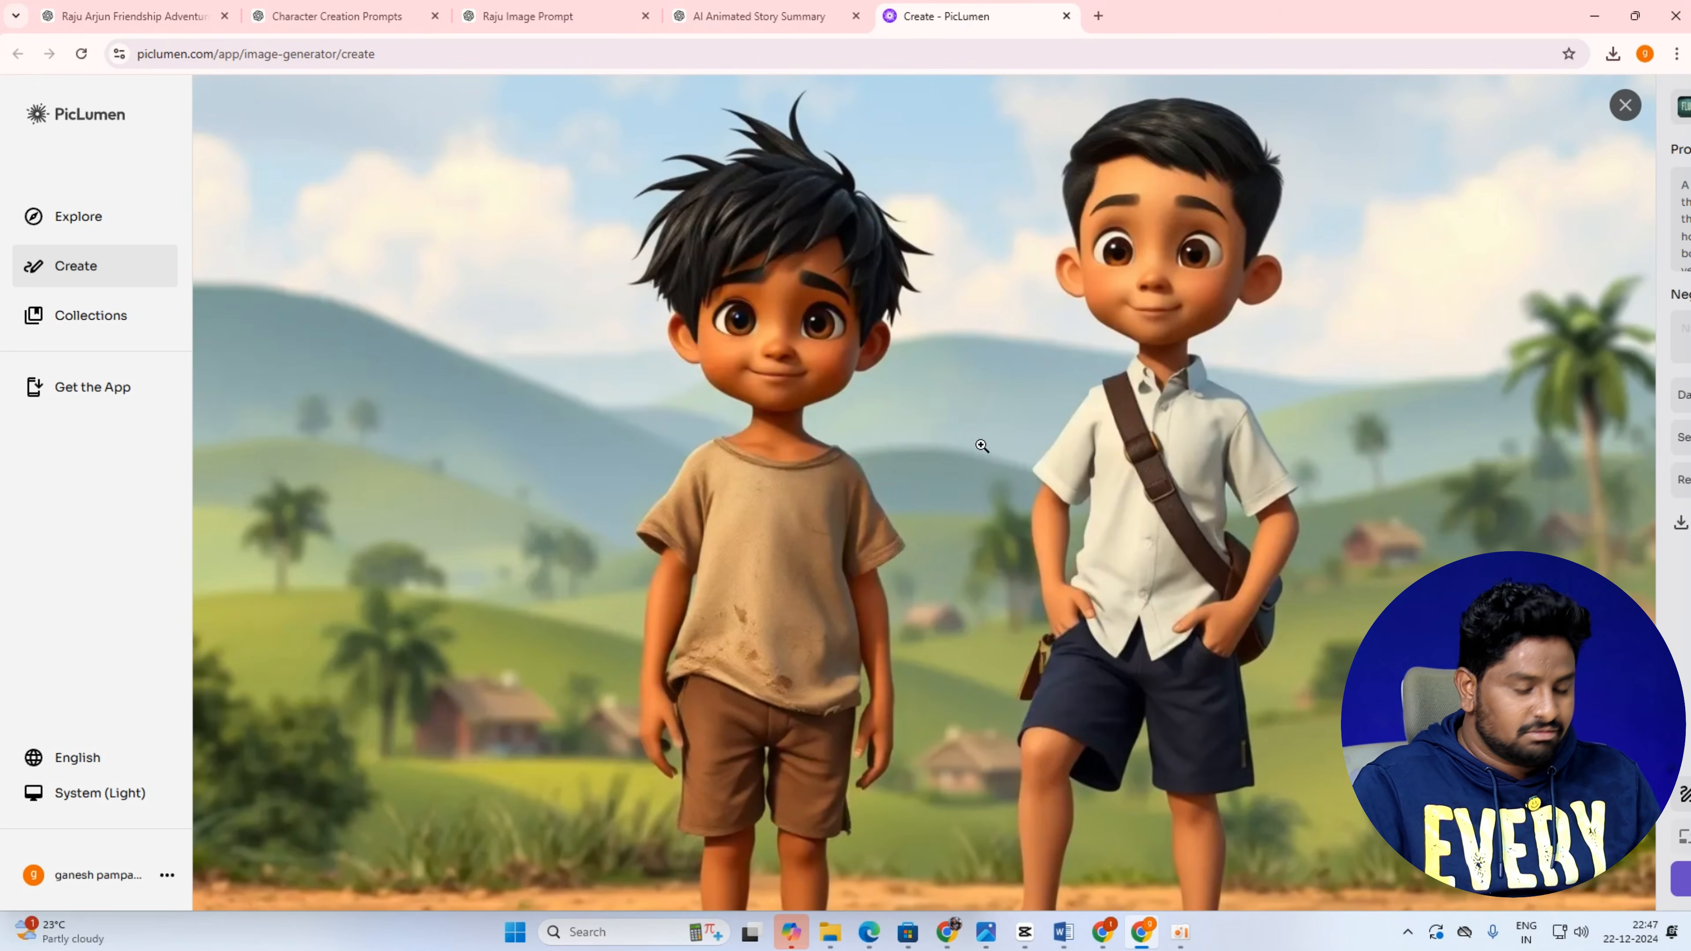
key("Left")
key("Right")
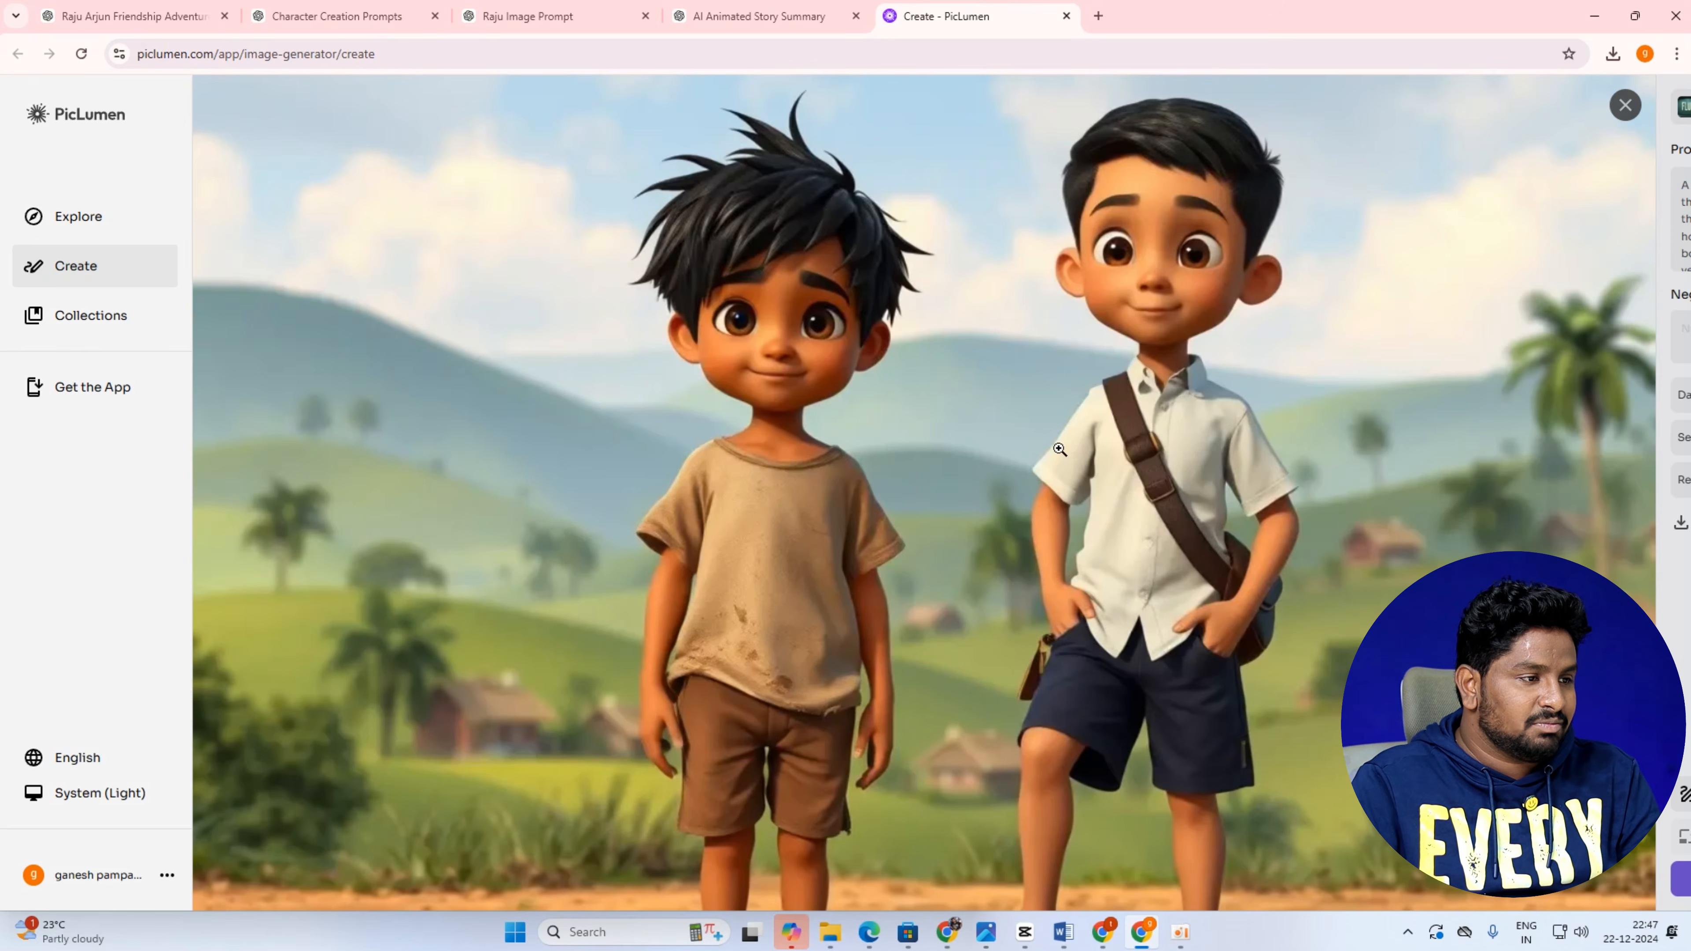
key("Left")
key("Right")
key("Left")
key("Right")
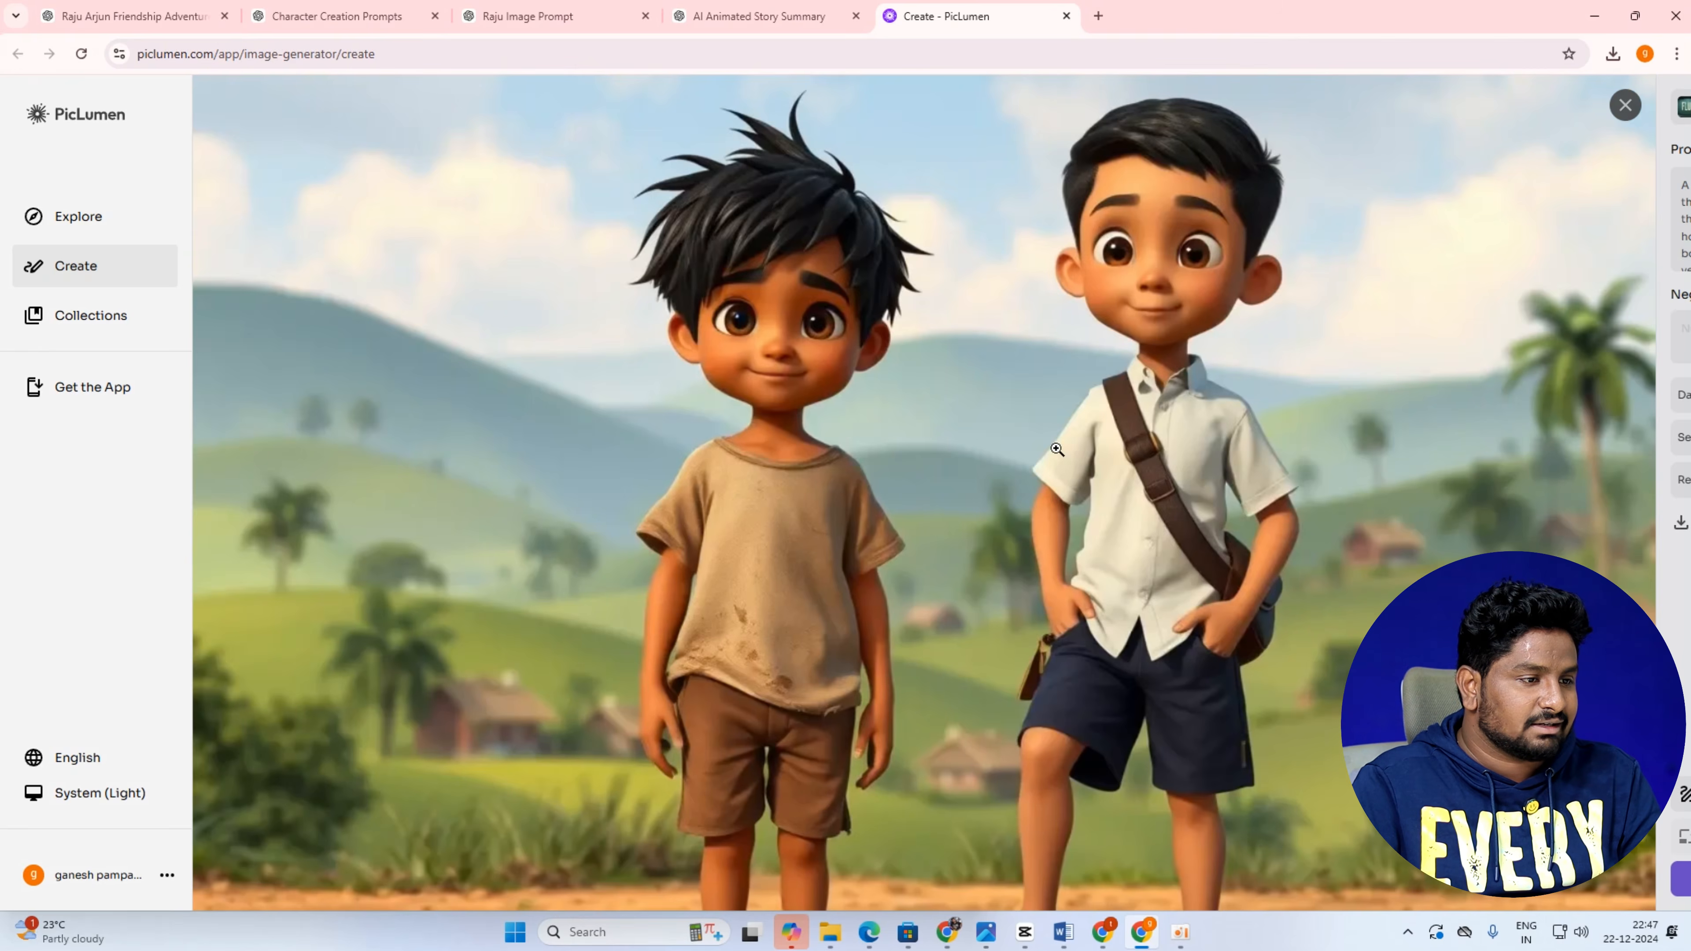
key("Left")
key("Left")
key("Left")
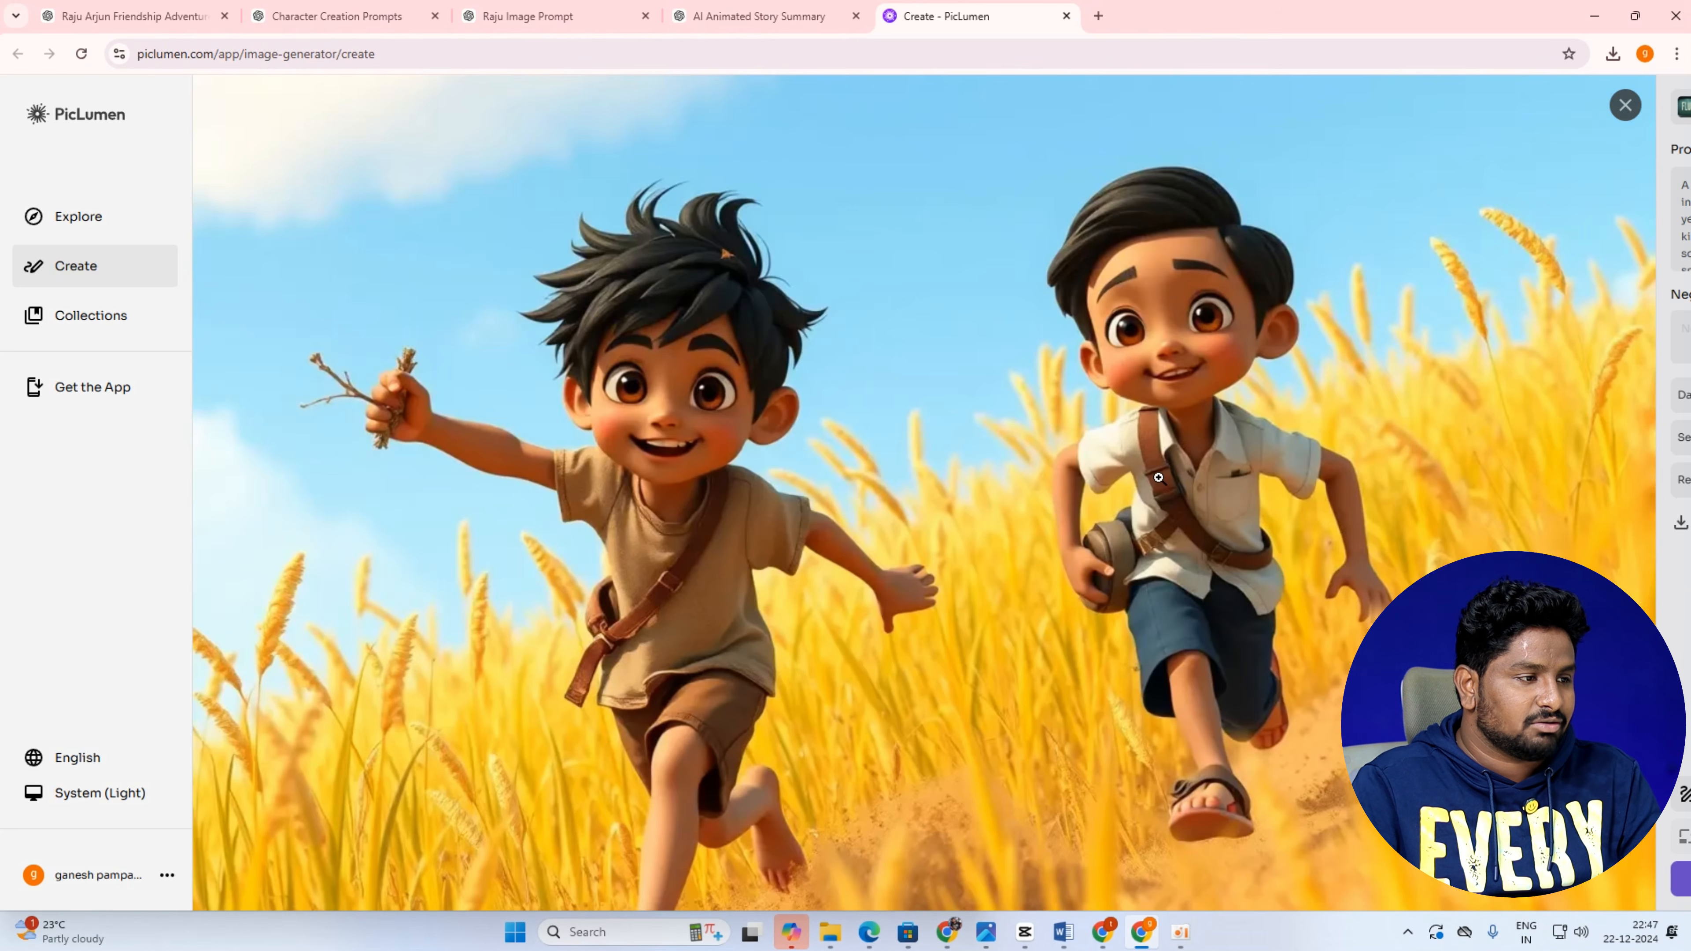
key("Left")
key("Left")
key("Left")
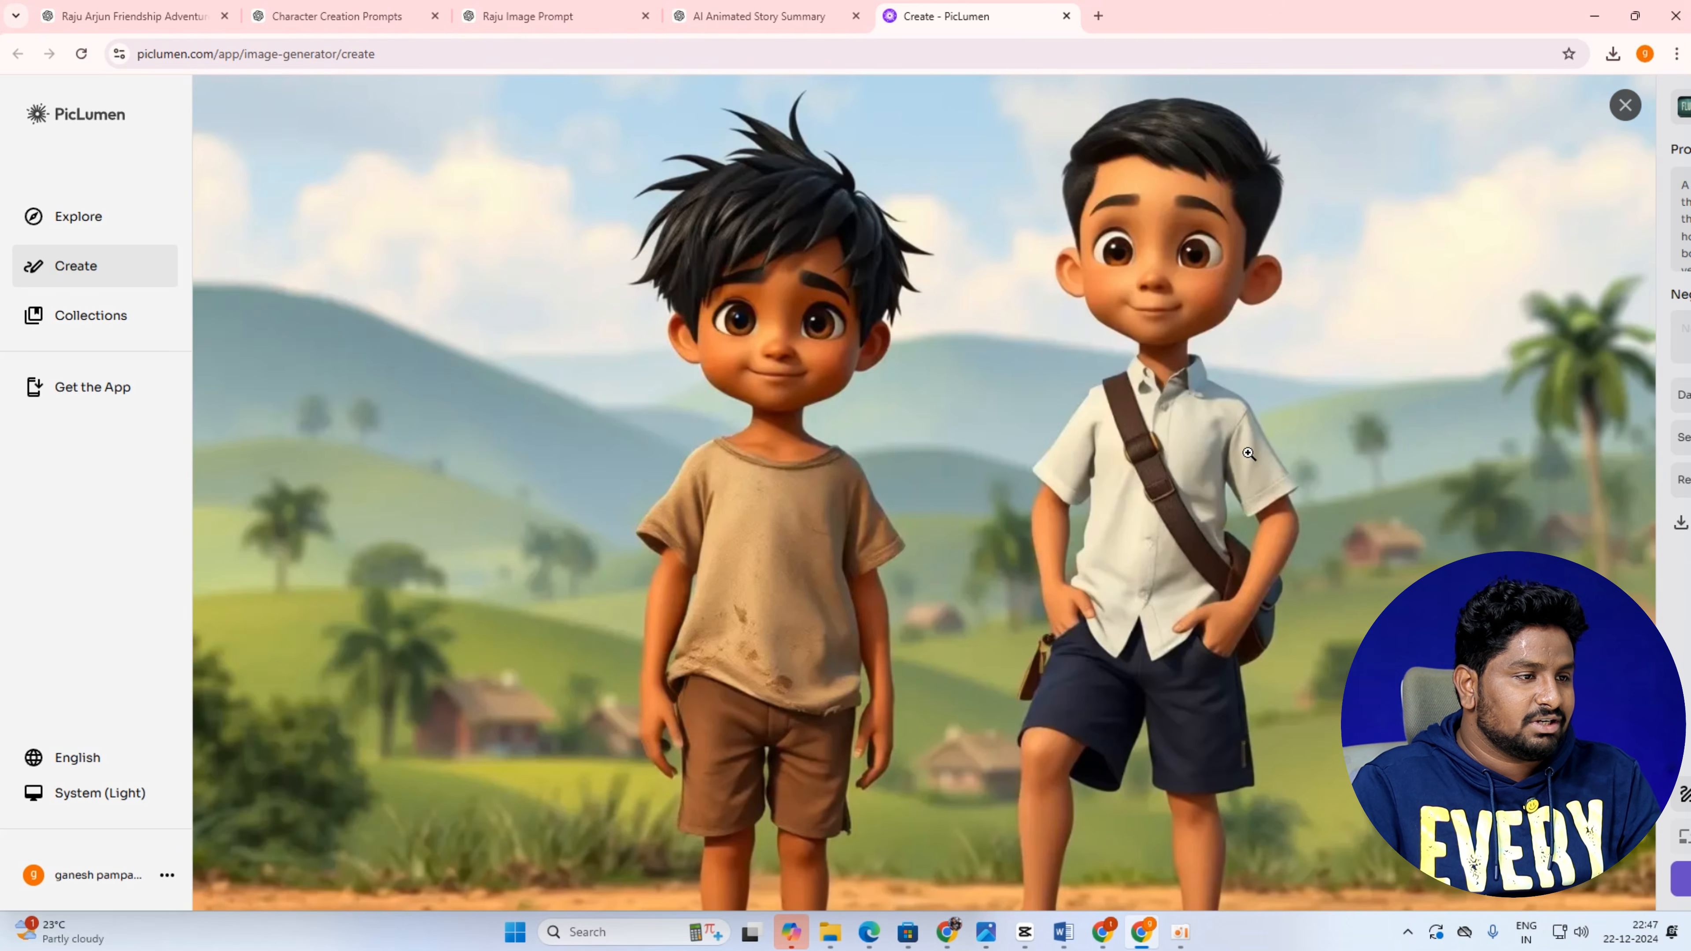
key("Left")
key("Left")
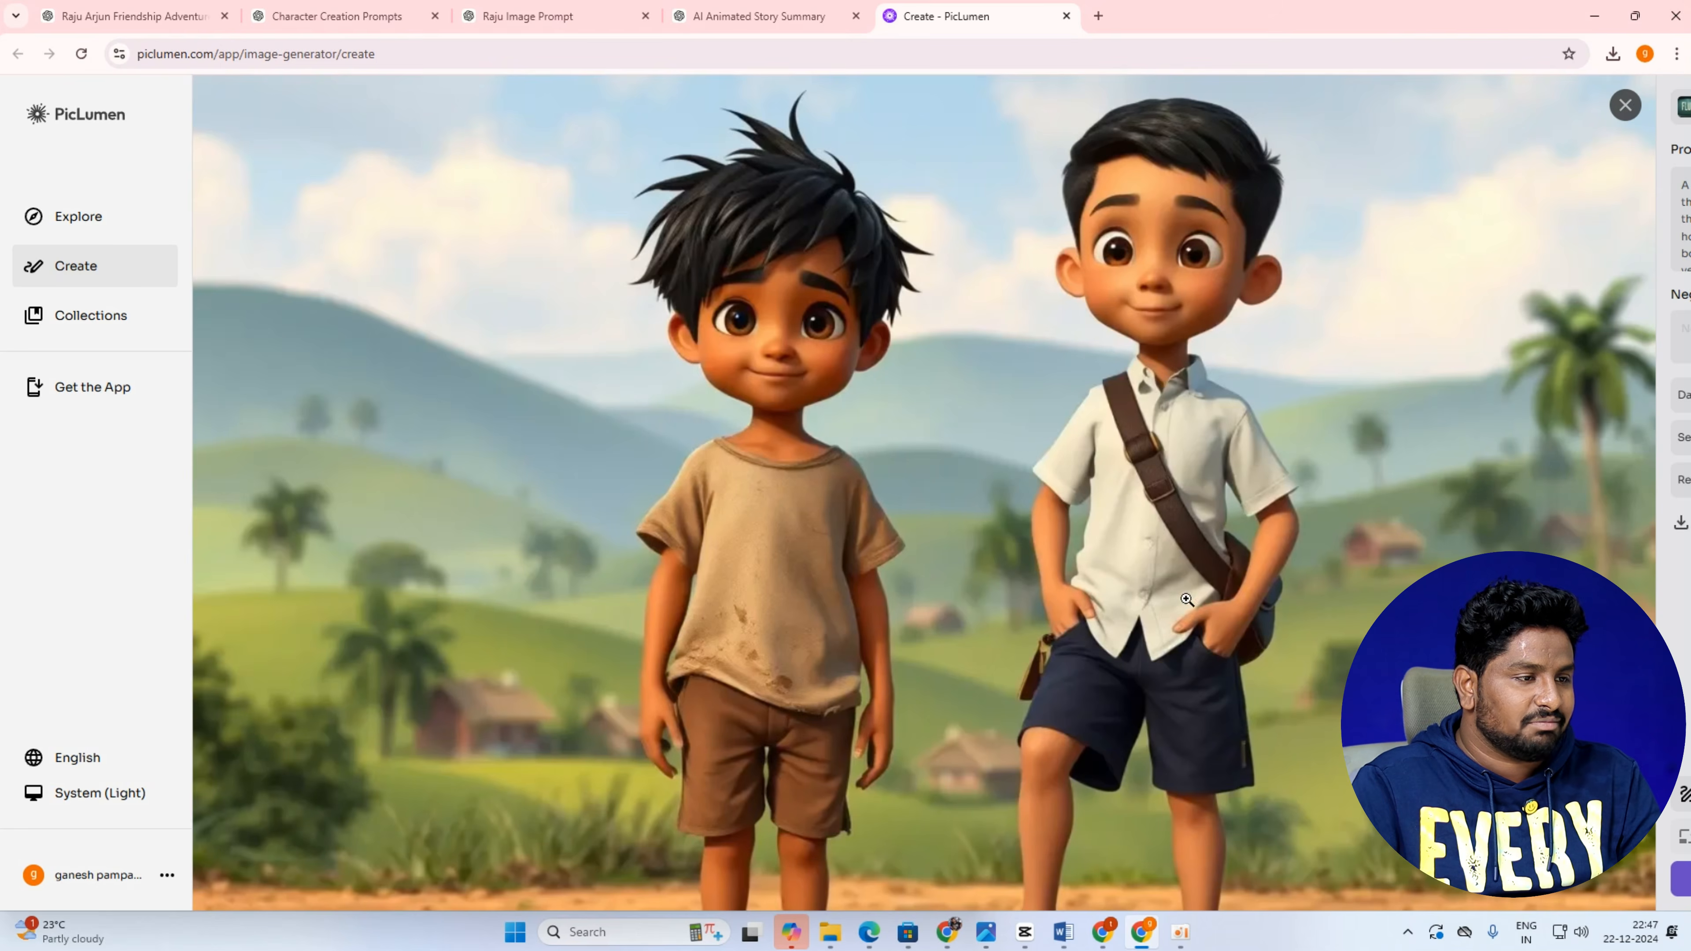
key("Right")
key("Right")
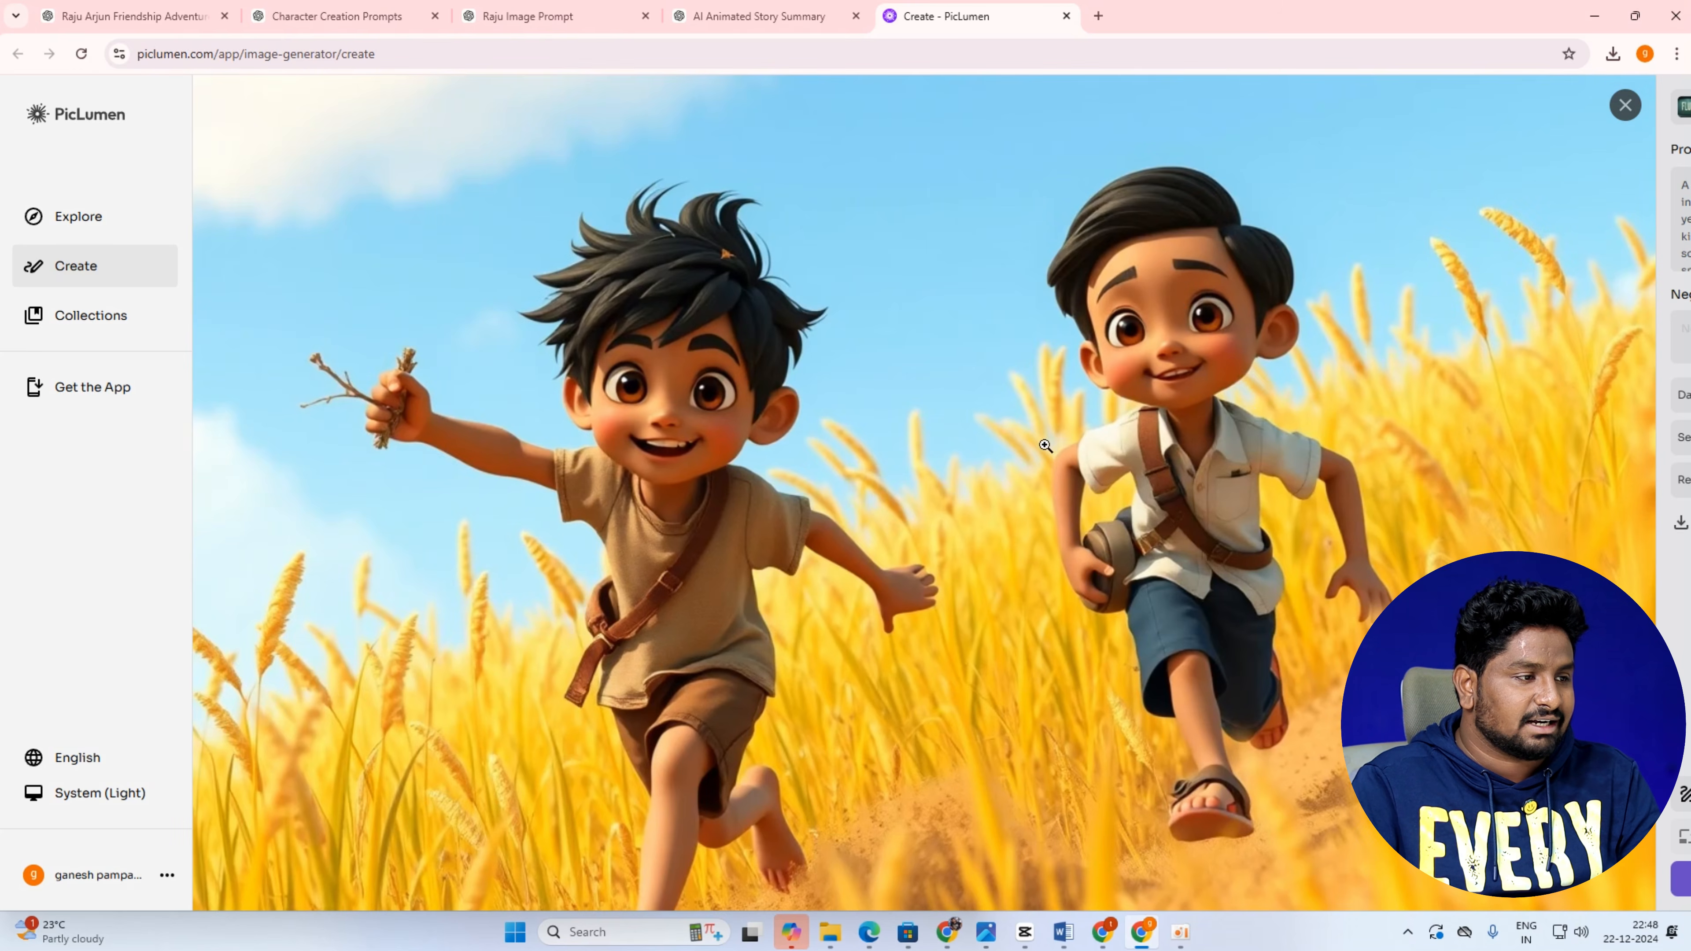
key("Right")
key("Right")
key("Right")
key("Right")
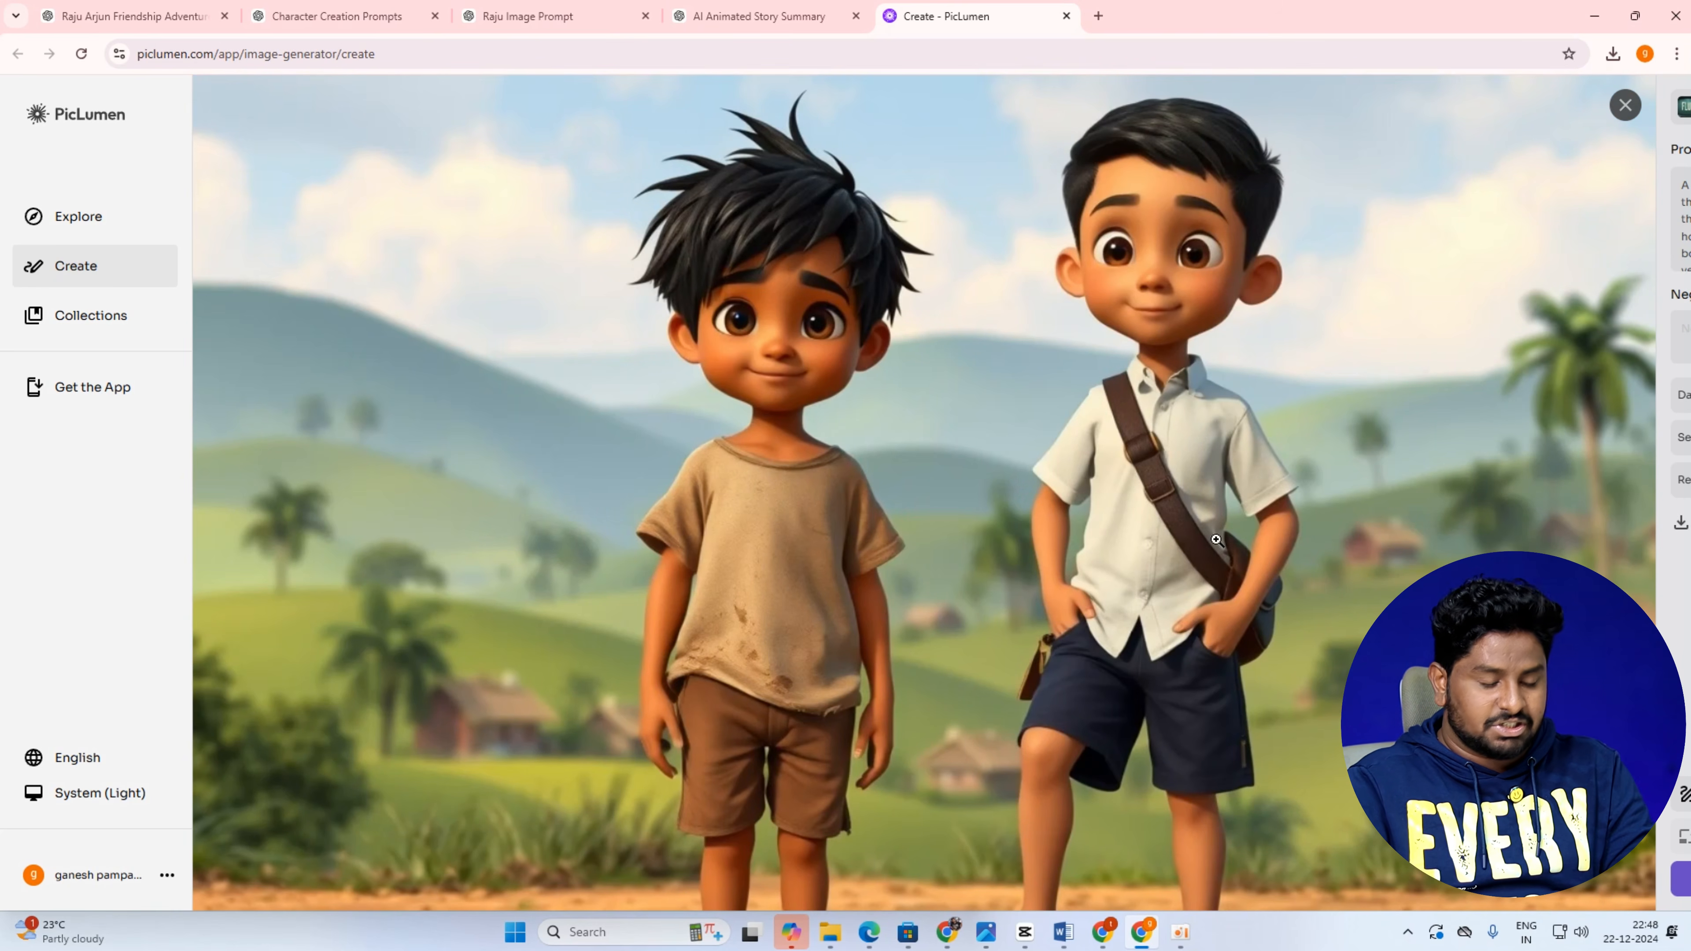
key("Right")
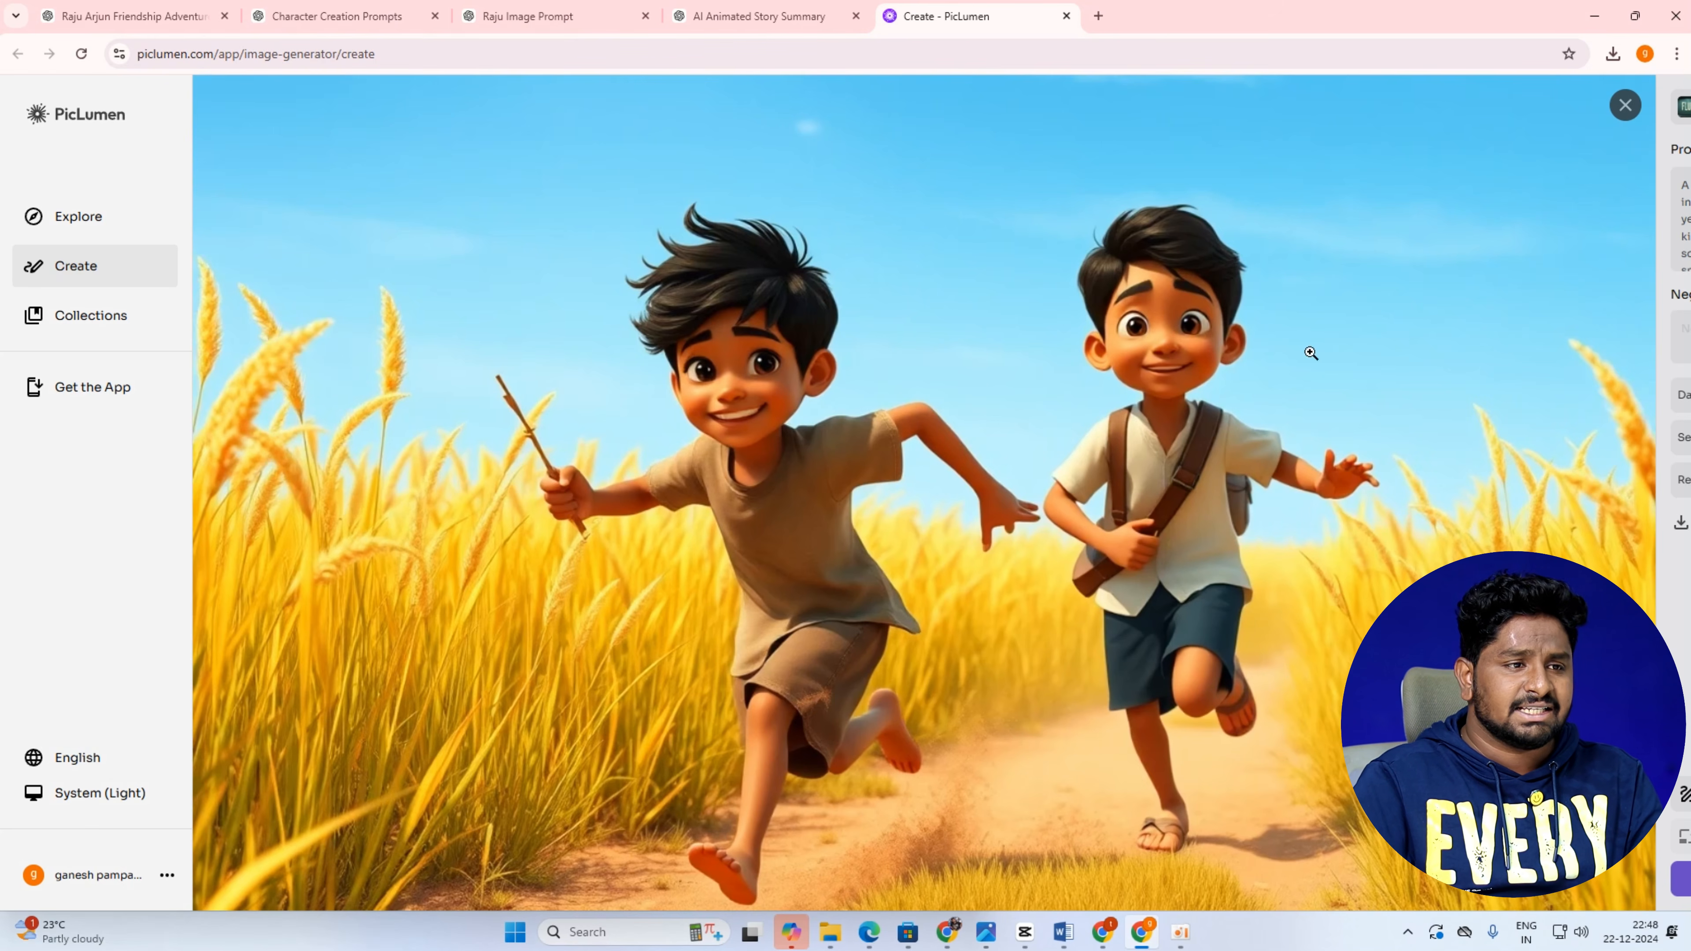
left_click(1624, 104)
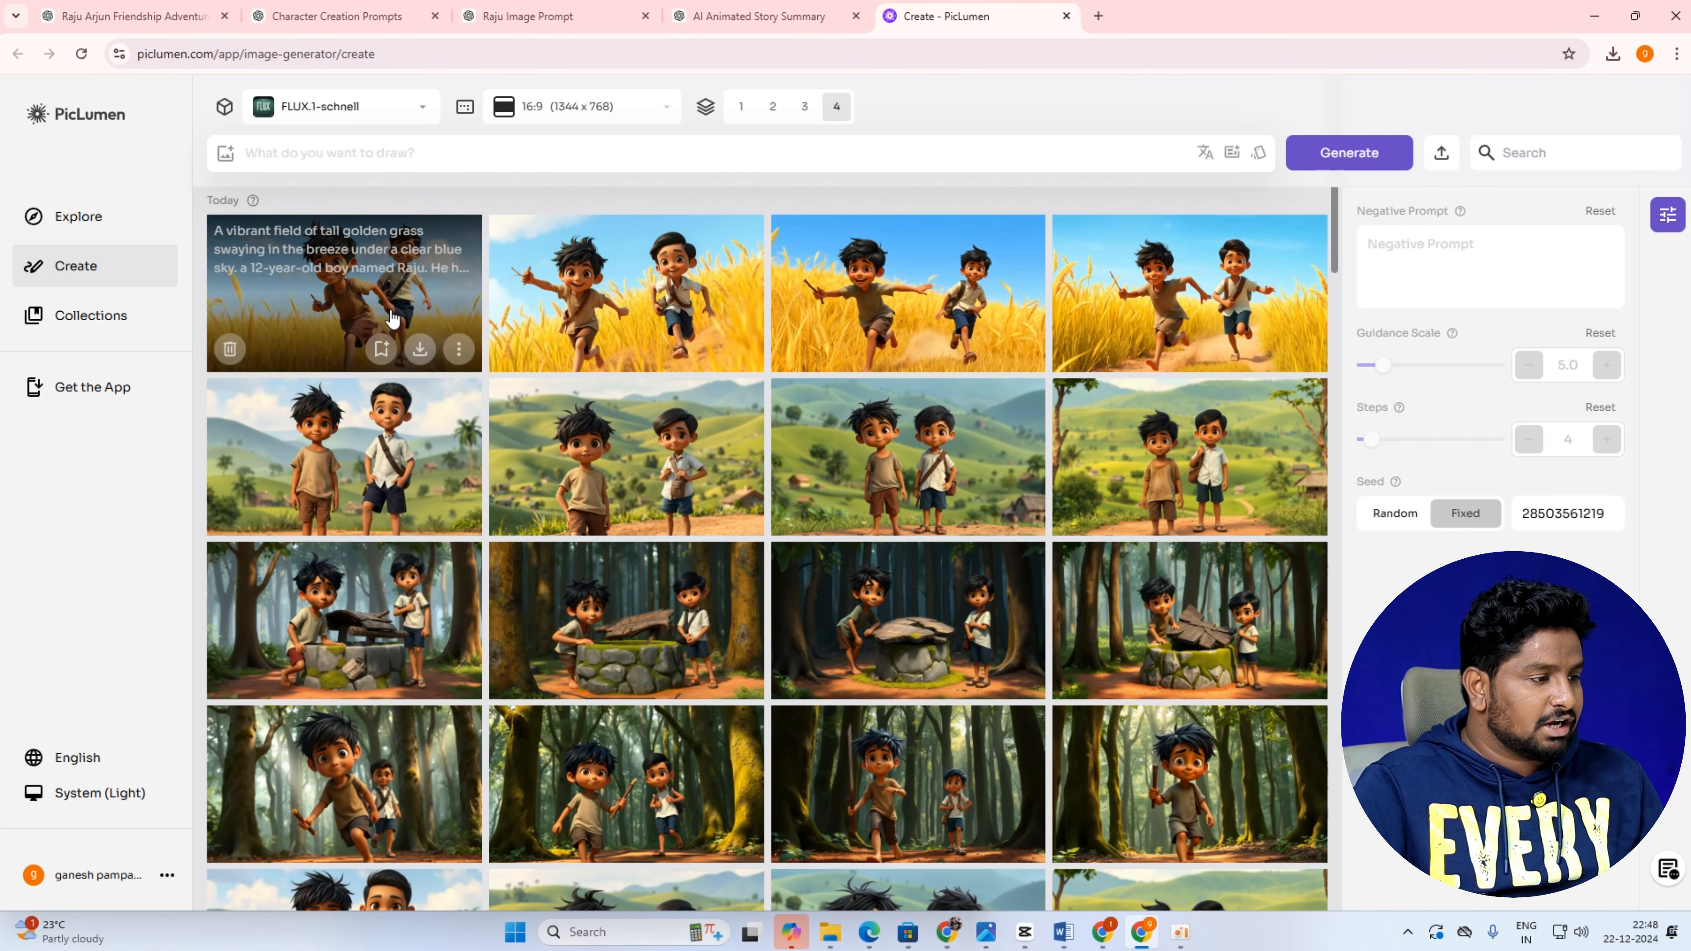
View the first forest image, with Raju striding ahead of Arjun, at full size.
scroll(332, 566, "down", 1)
left_click(314, 699)
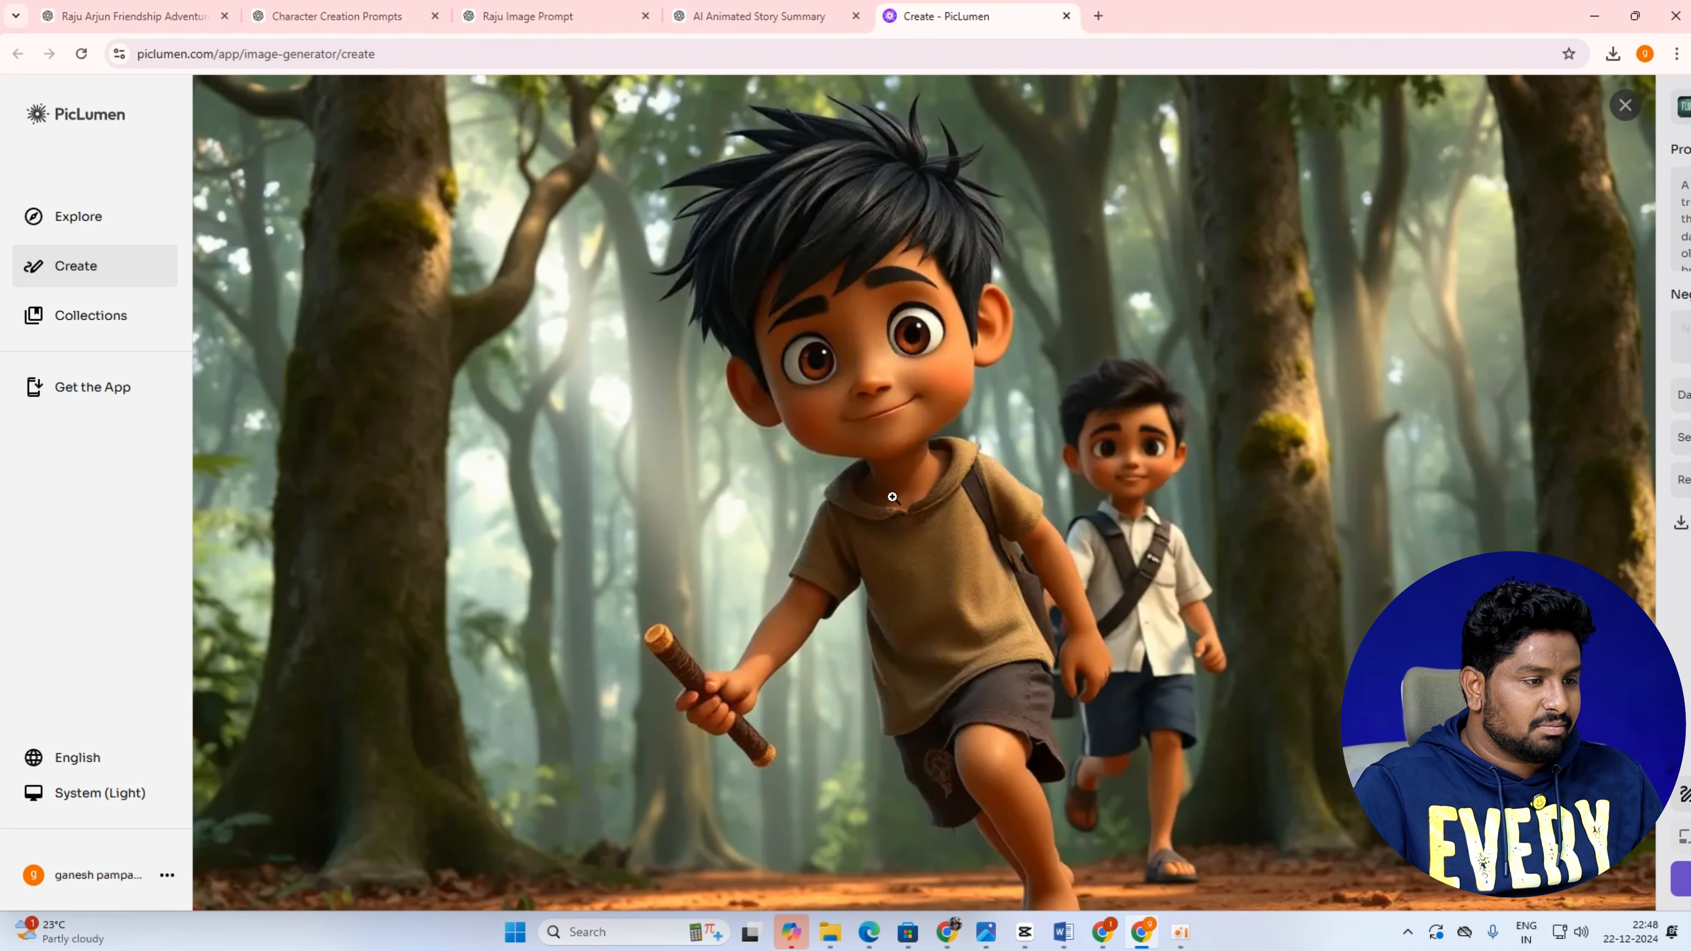
Close the first forest image and view the second one, with Raju holding up his stick, at full size.
left_click(1628, 129)
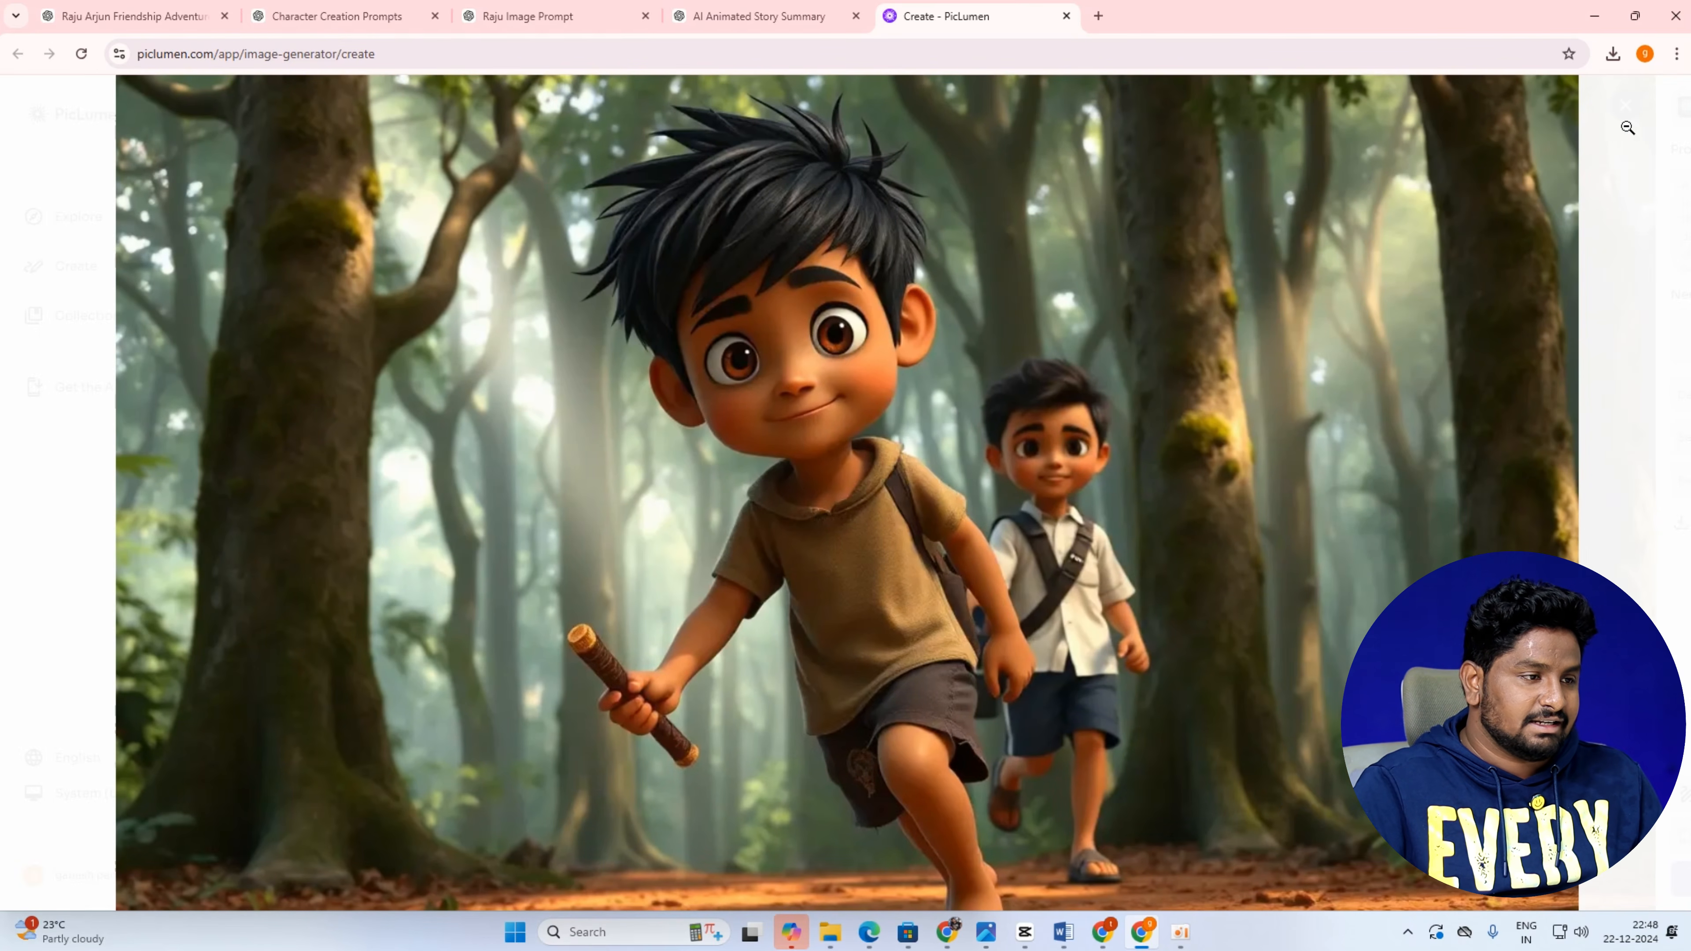
left_click(1603, 102)
left_click(1625, 106)
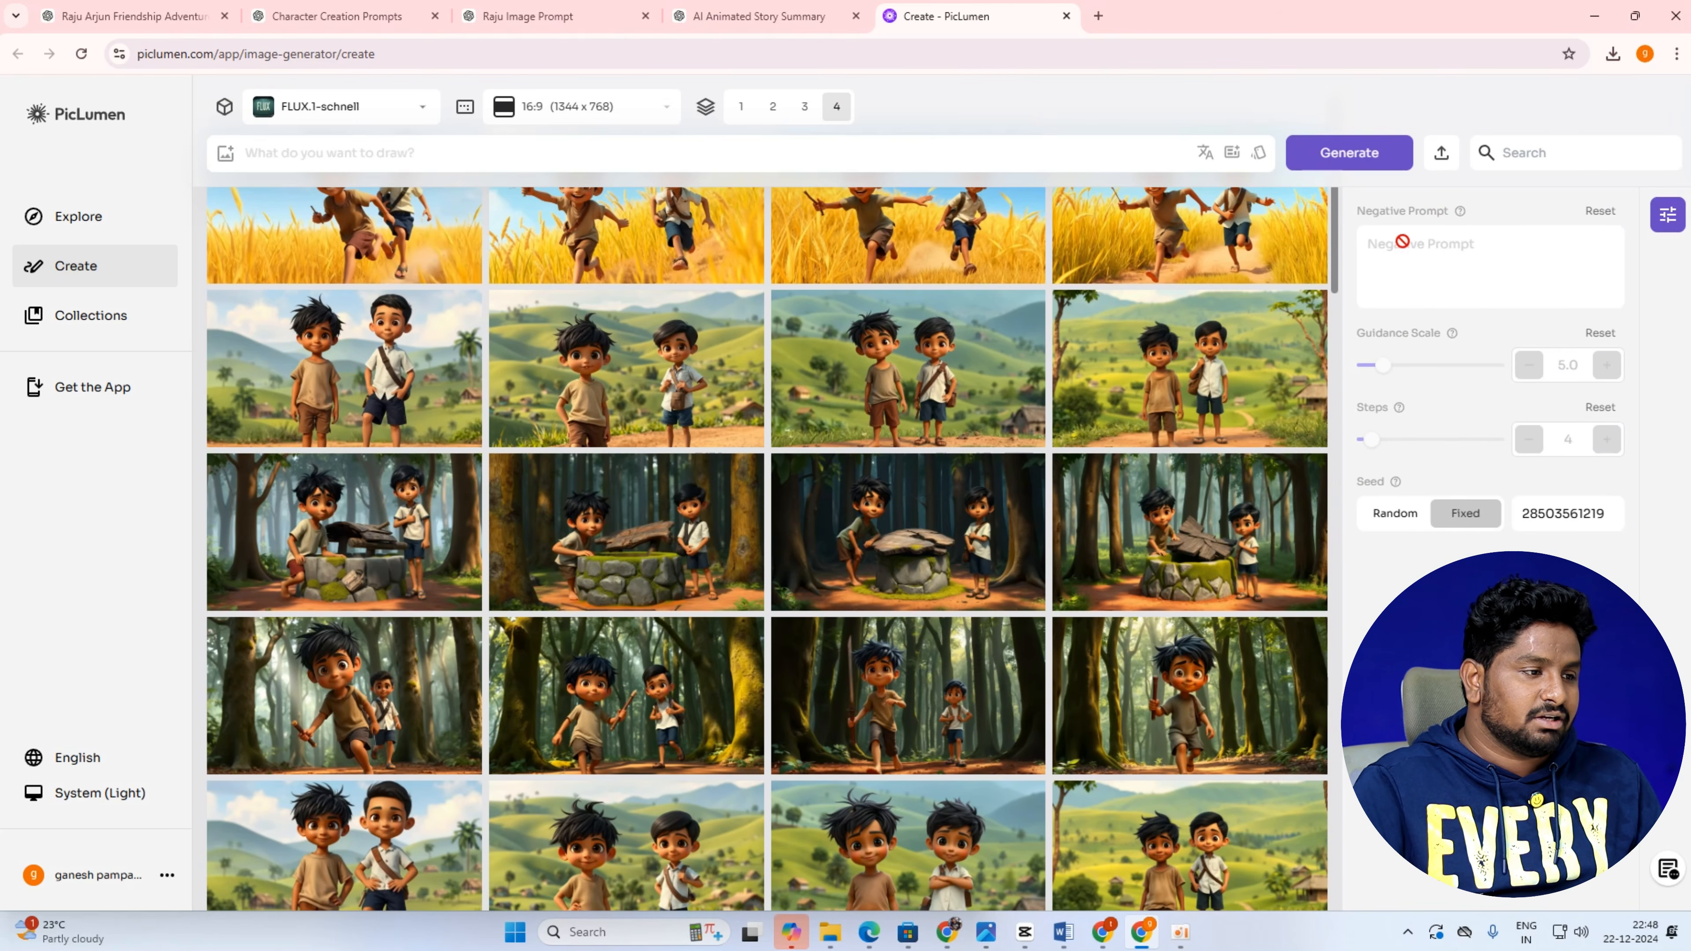
left_click(629, 696)
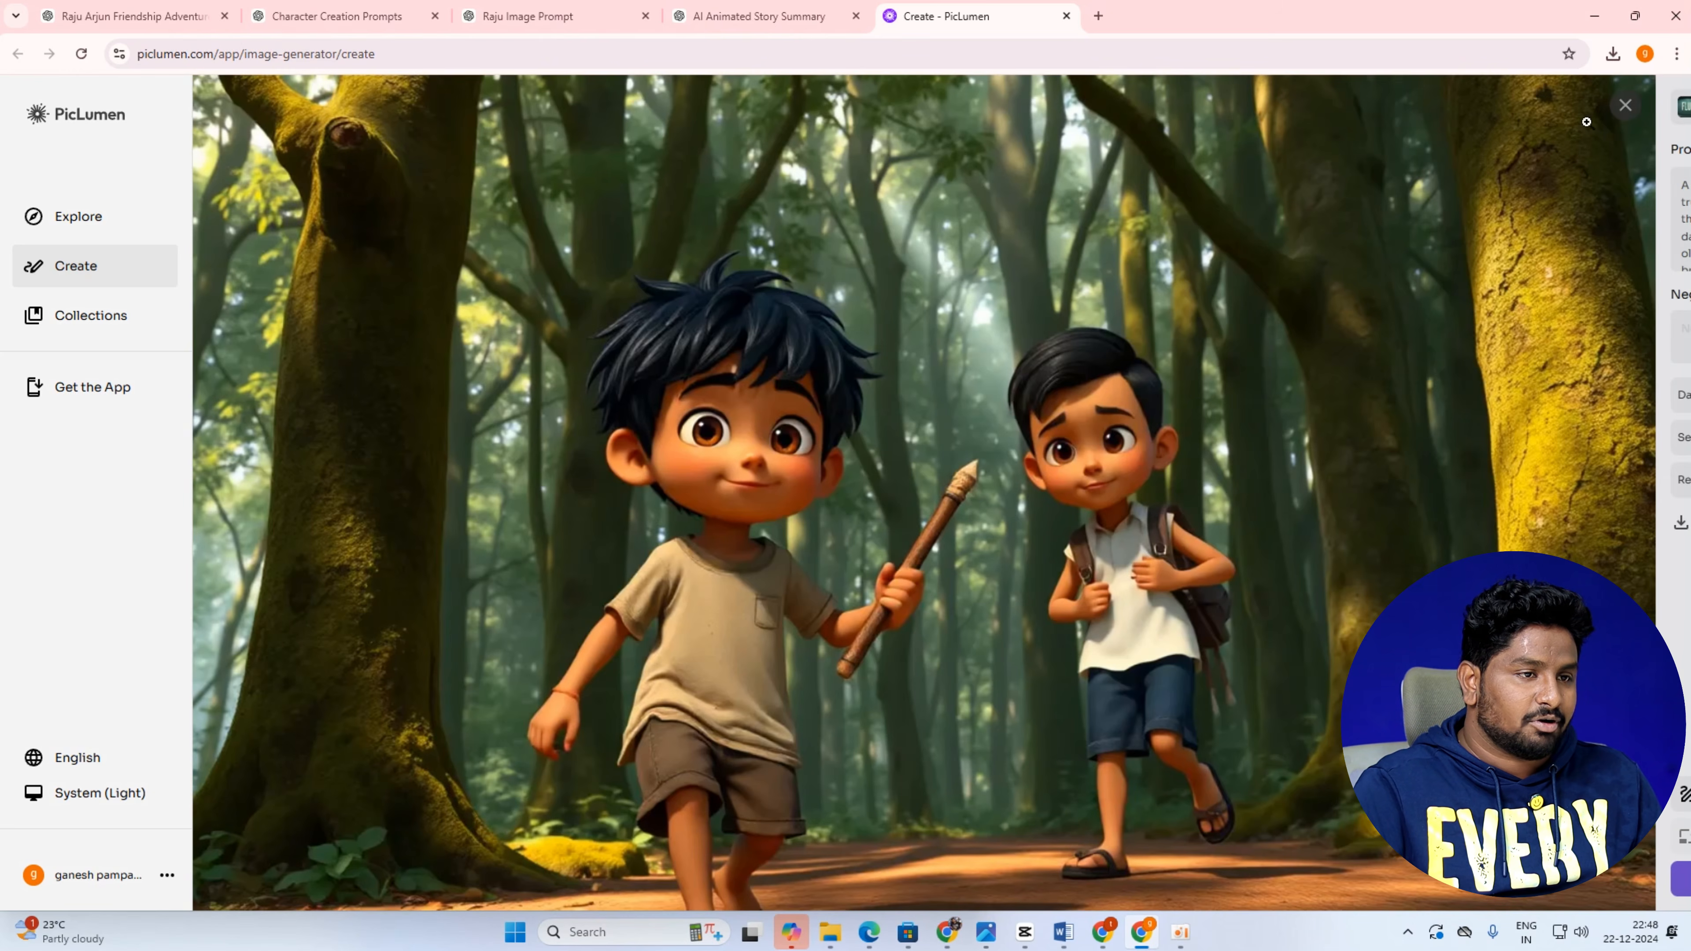
left_click(1625, 105)
Copy the Scene 3: Entering the Forest image prompt from the AI Animated Story Summary chat.
left_click(758, 16)
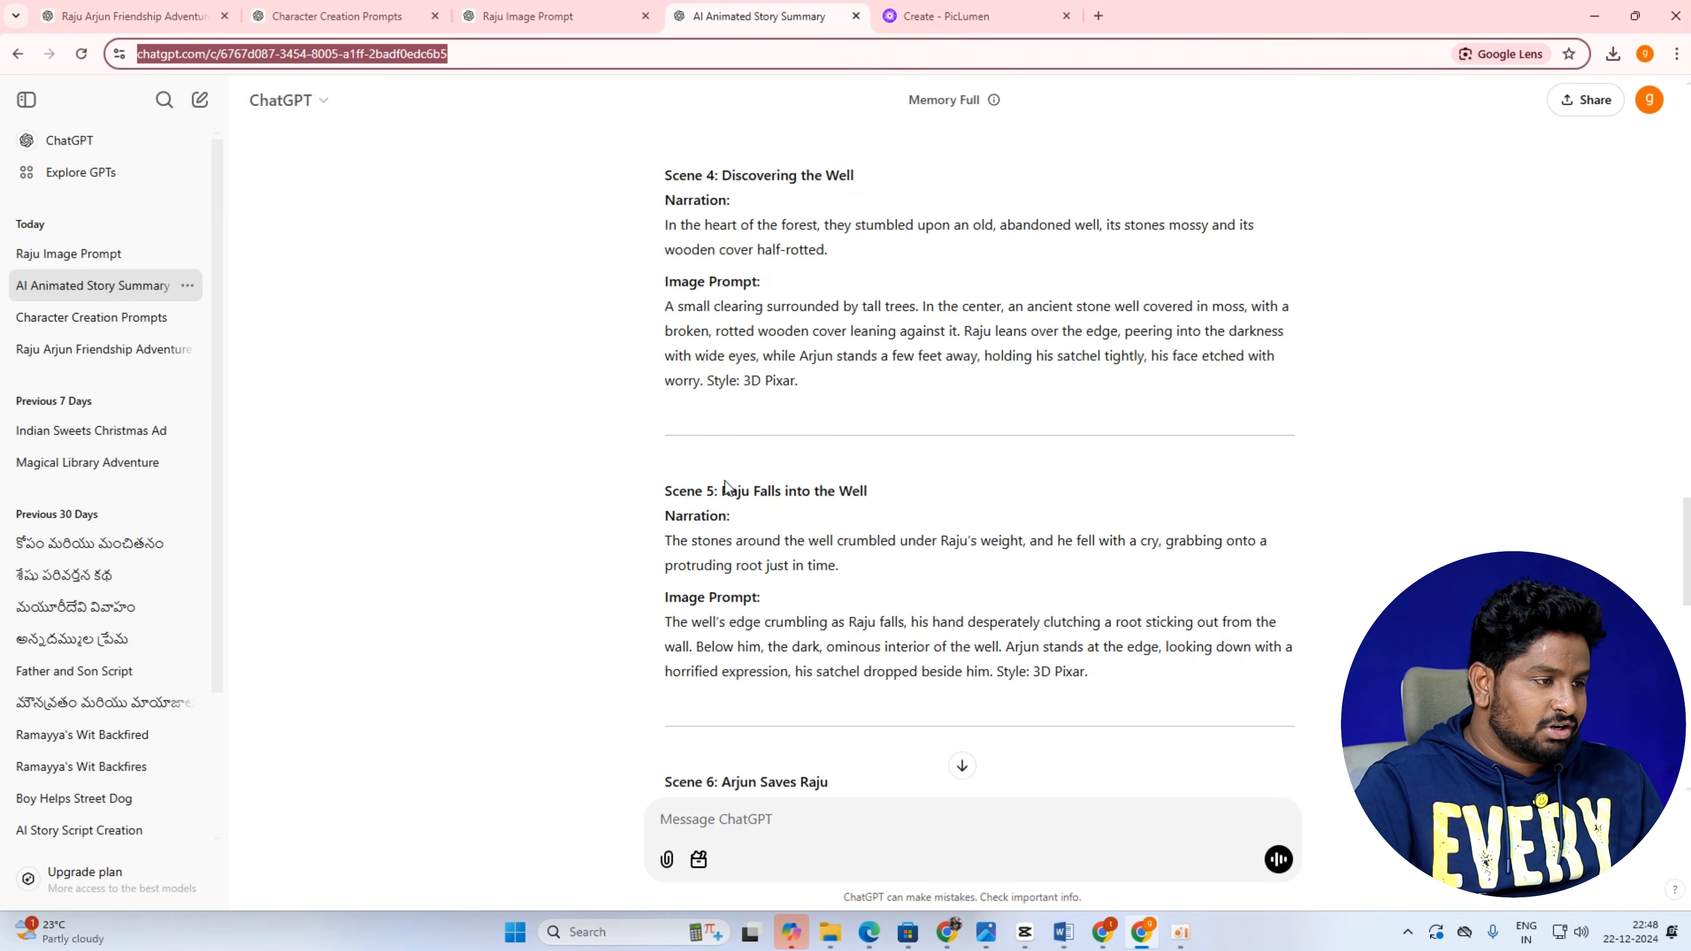
scroll(675, 455, "up", 8)
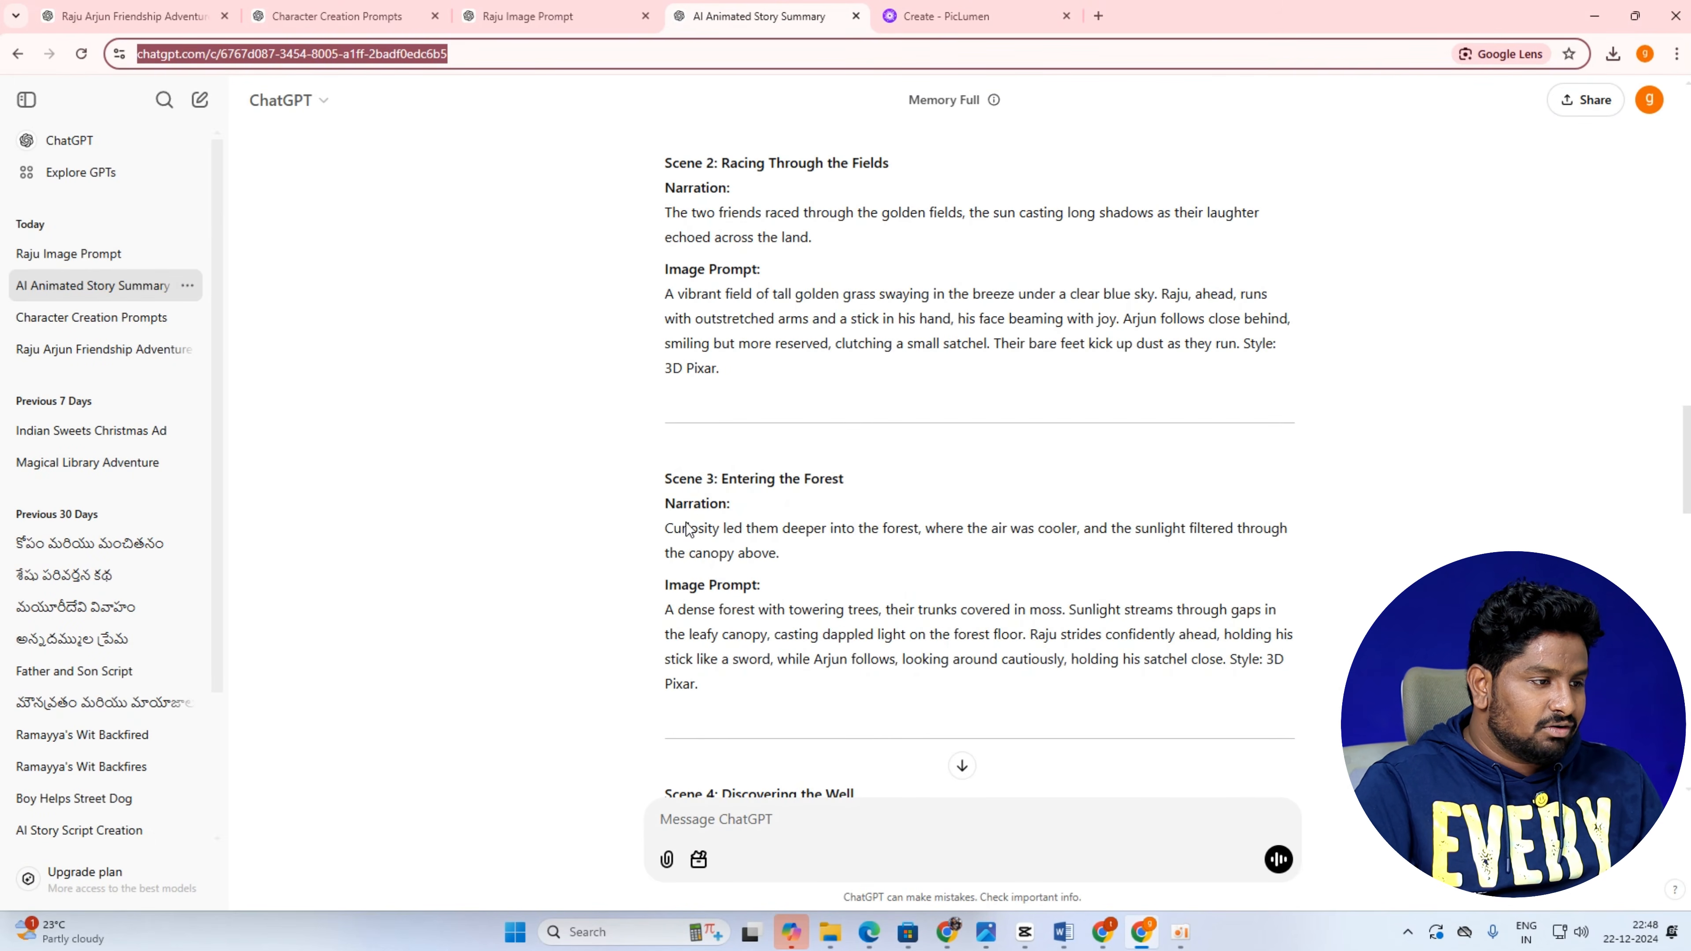
left_click_drag(671, 609, 1284, 682)
right_click(1285, 682)
left_click(1315, 699)
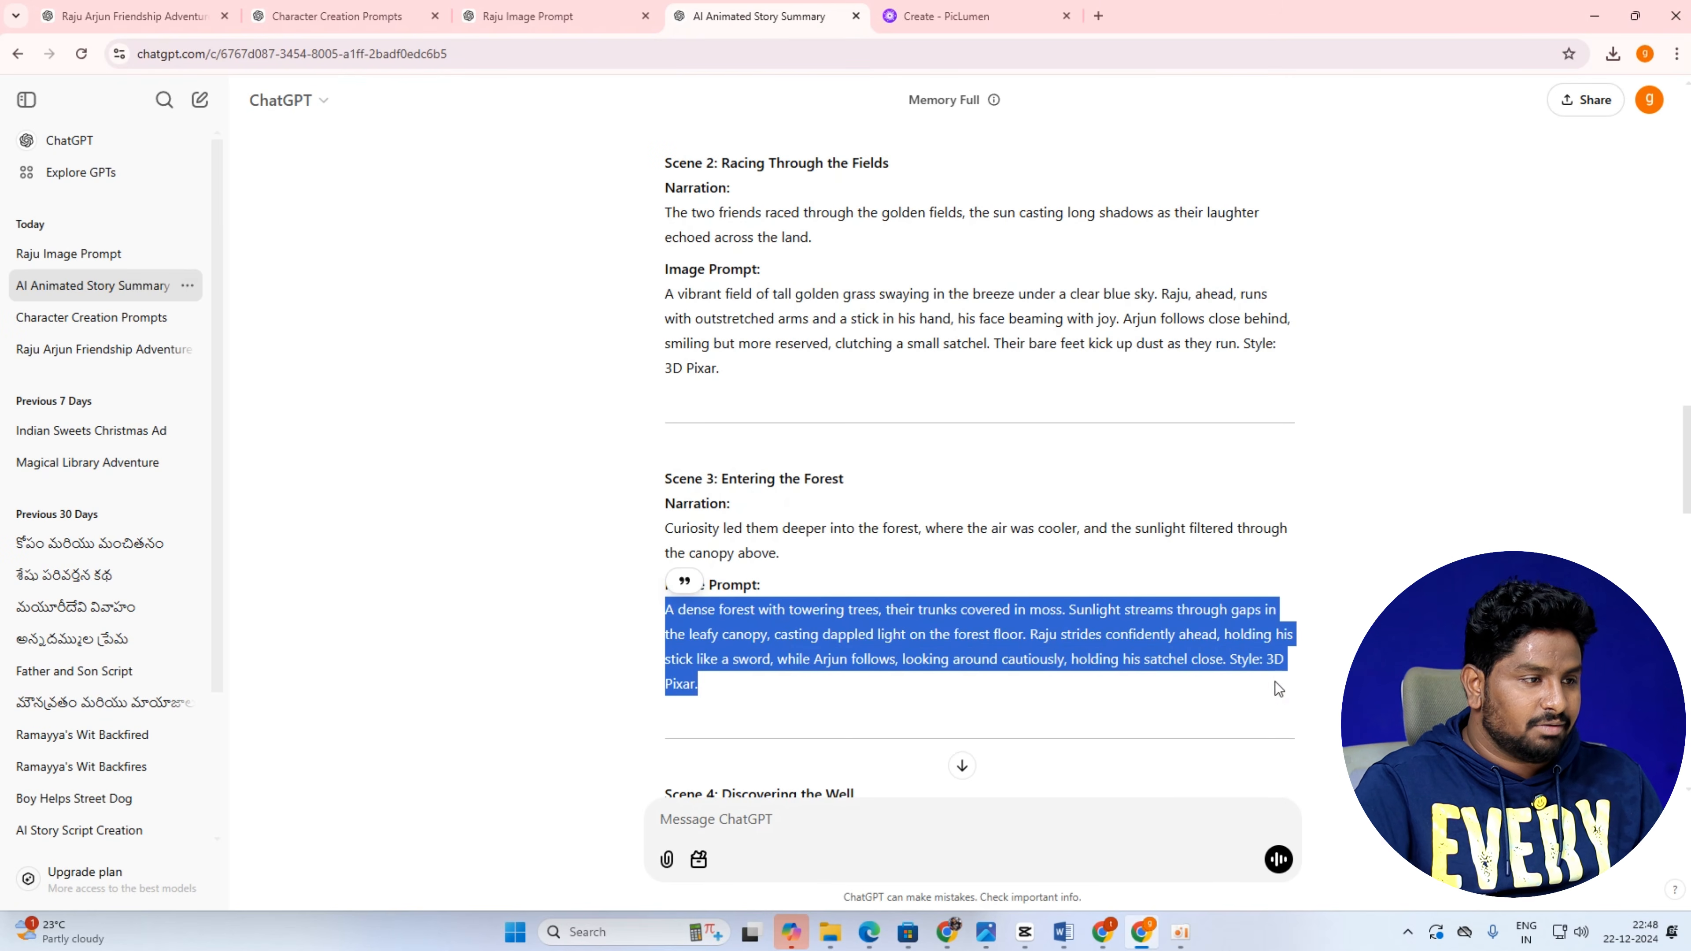
Paste the Scene 3 forest prompt into PicLumen's image prompt and set the insertion point before "Raju strides".
left_click(917, 21)
left_click(823, 156)
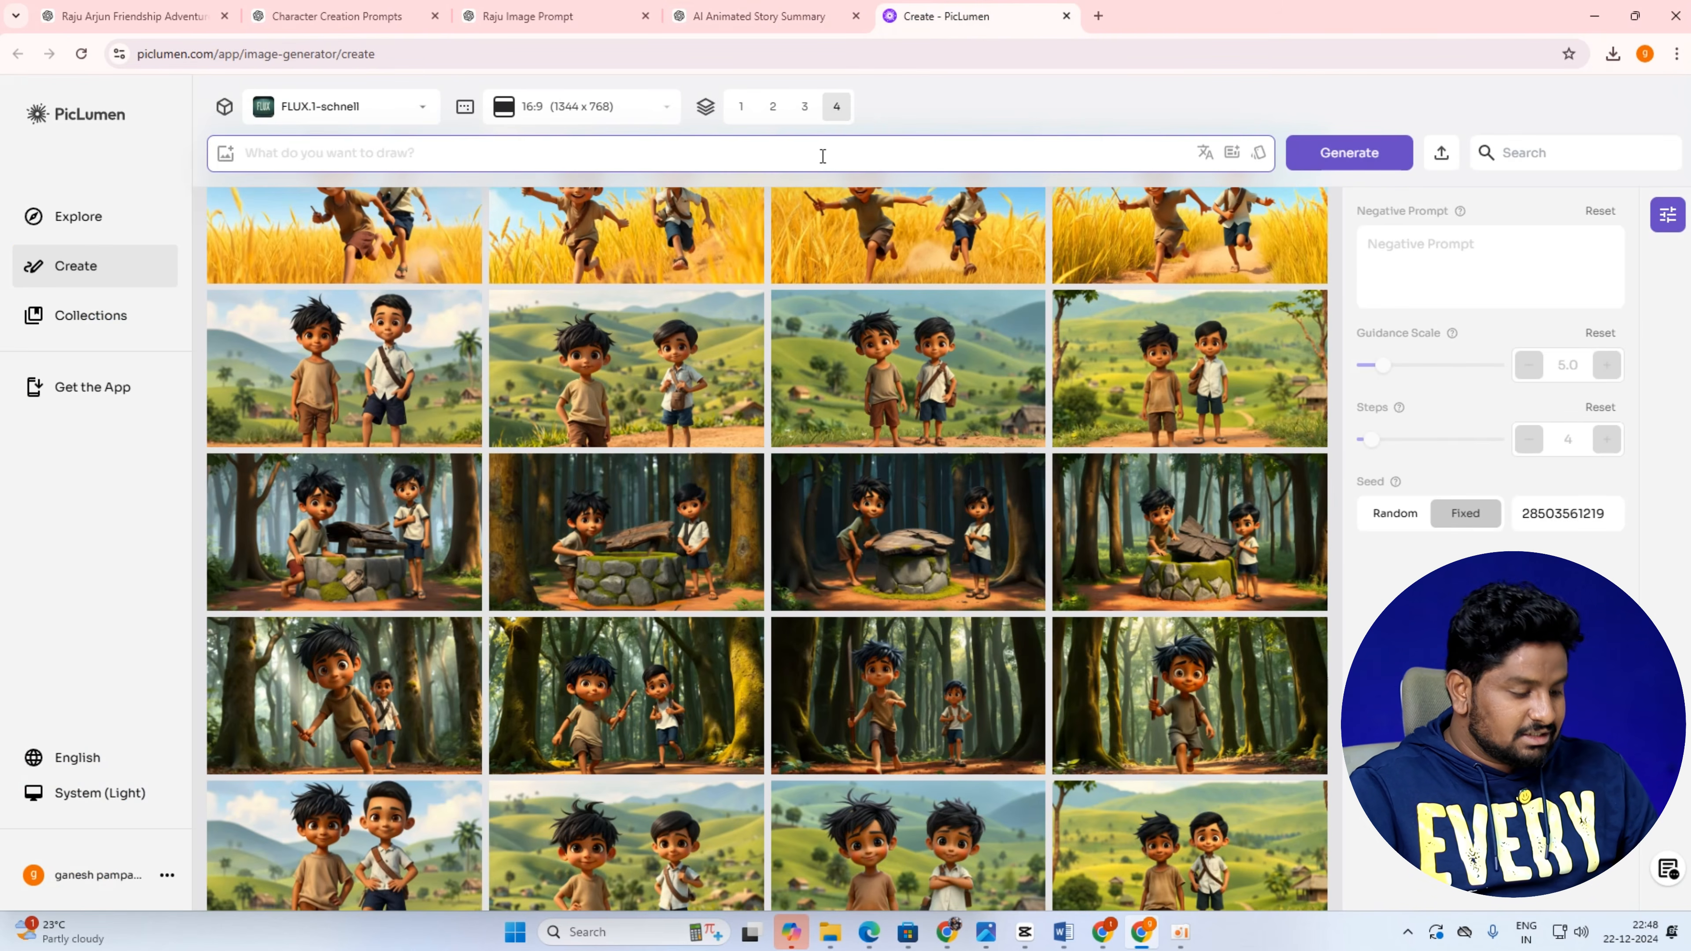
key("ctrl+v")
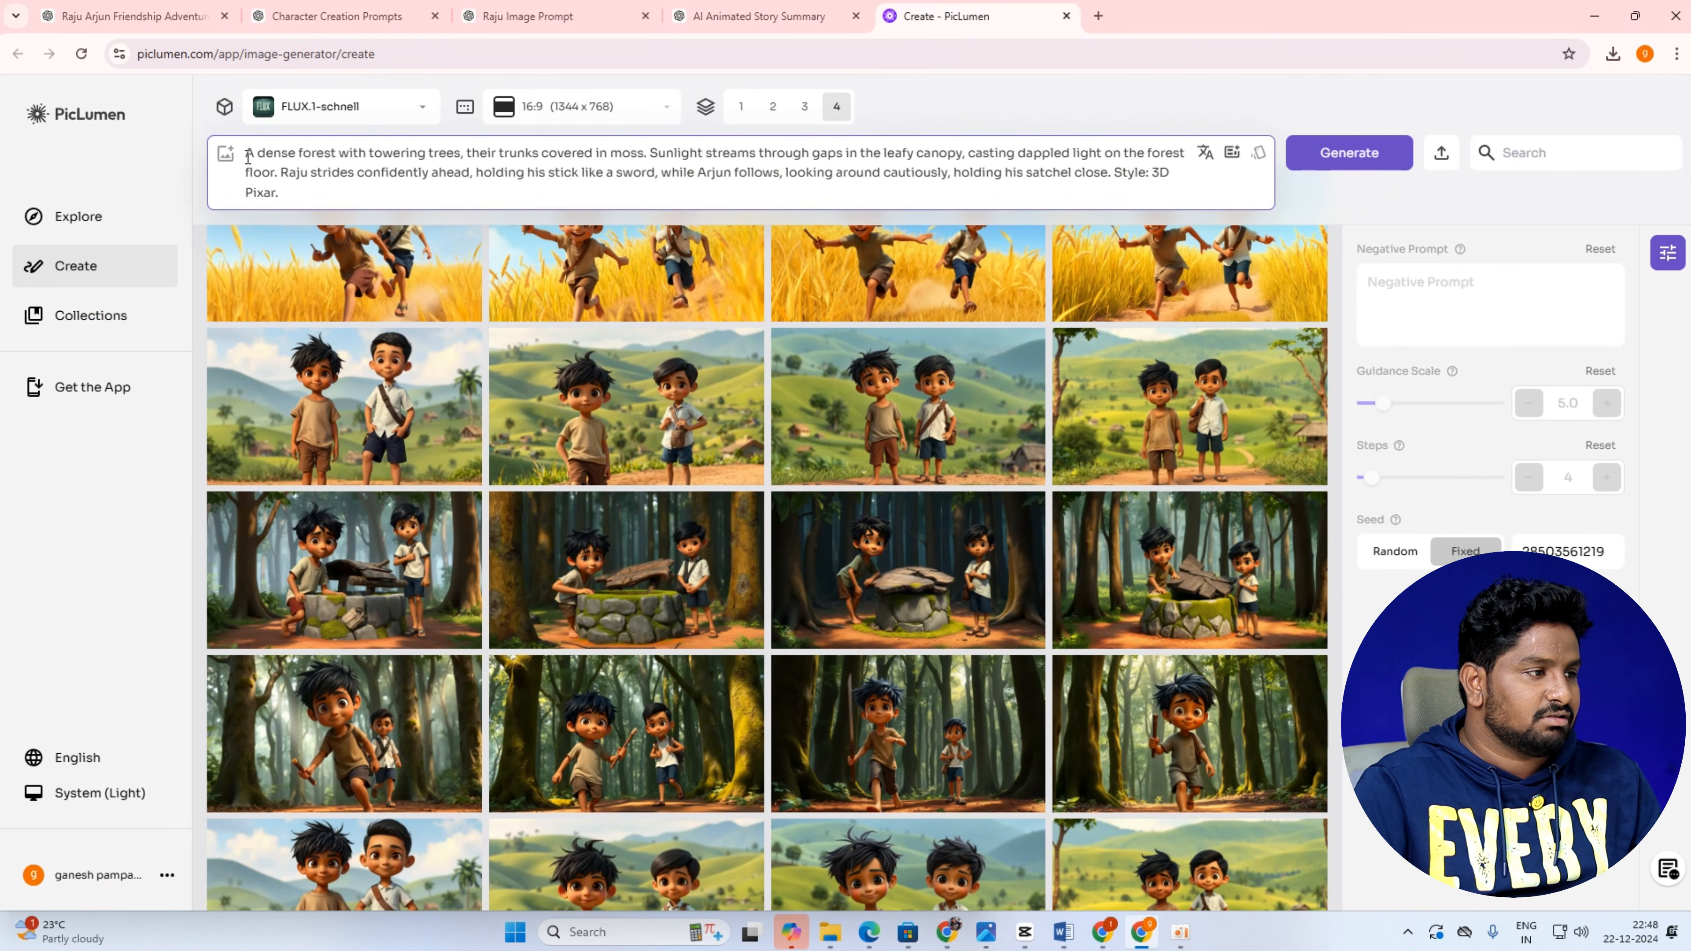
left_click_drag(248, 157, 683, 155)
left_click(683, 154)
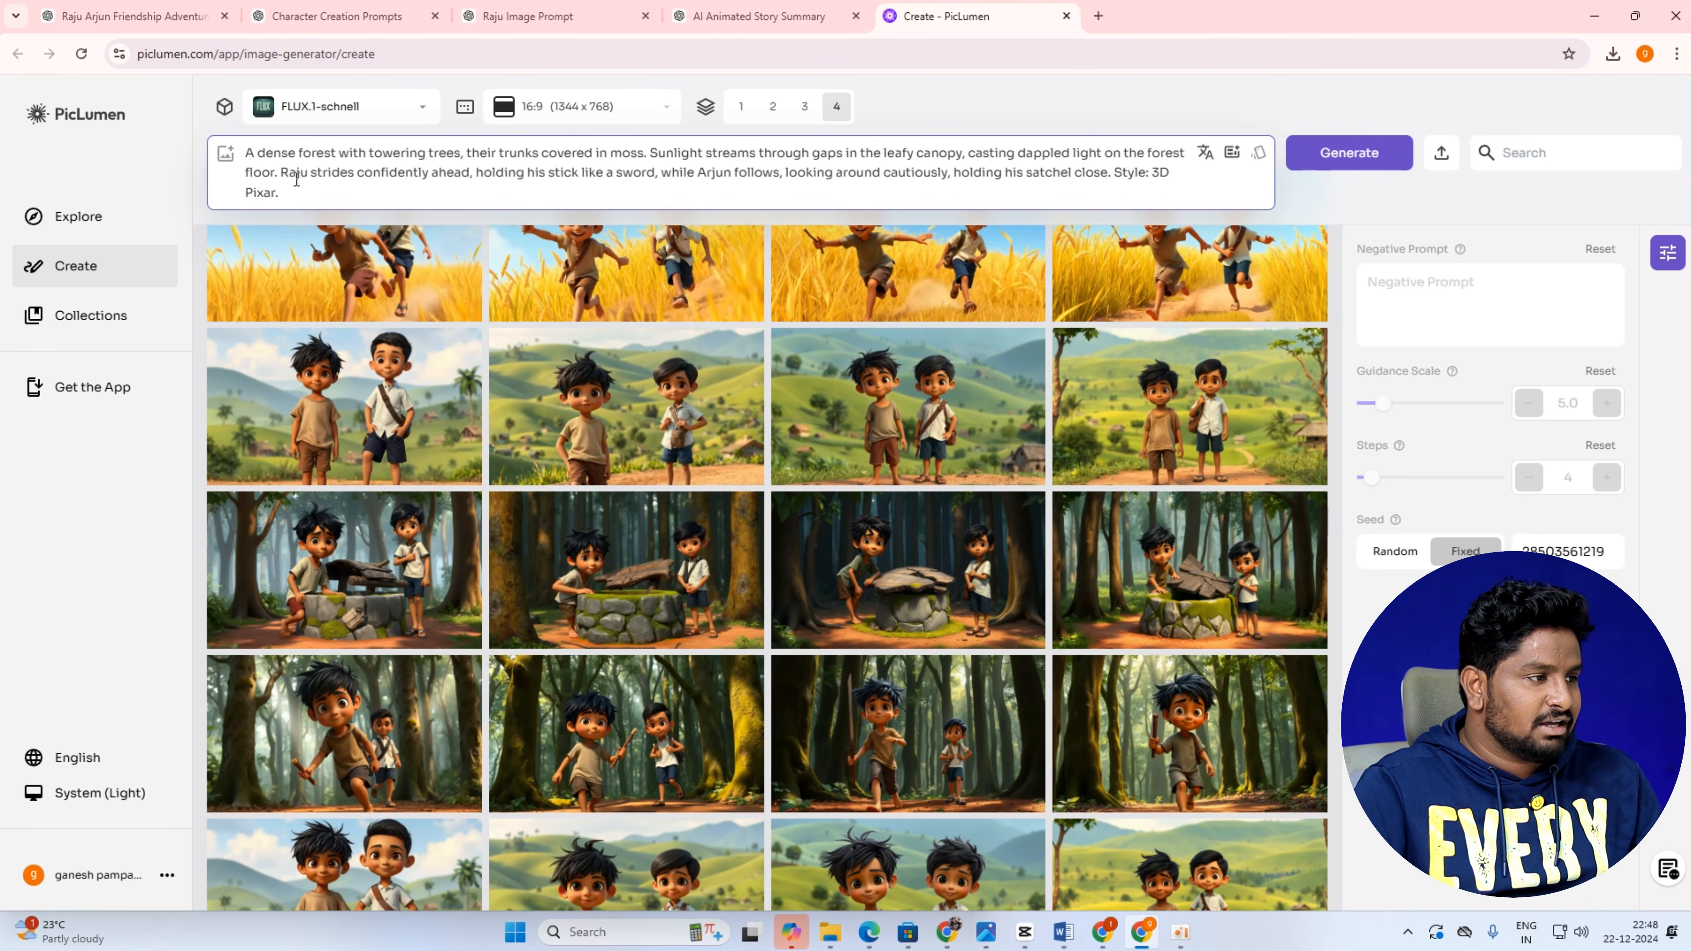
Copy Raju's description, from "a 12-year-old boy" to "bare feet are dusty,", from the Raju Image Prompt chat and insert it before "Raju strides" in PicLumen.
left_click(766, 16)
scroll(803, 389, "up", 3)
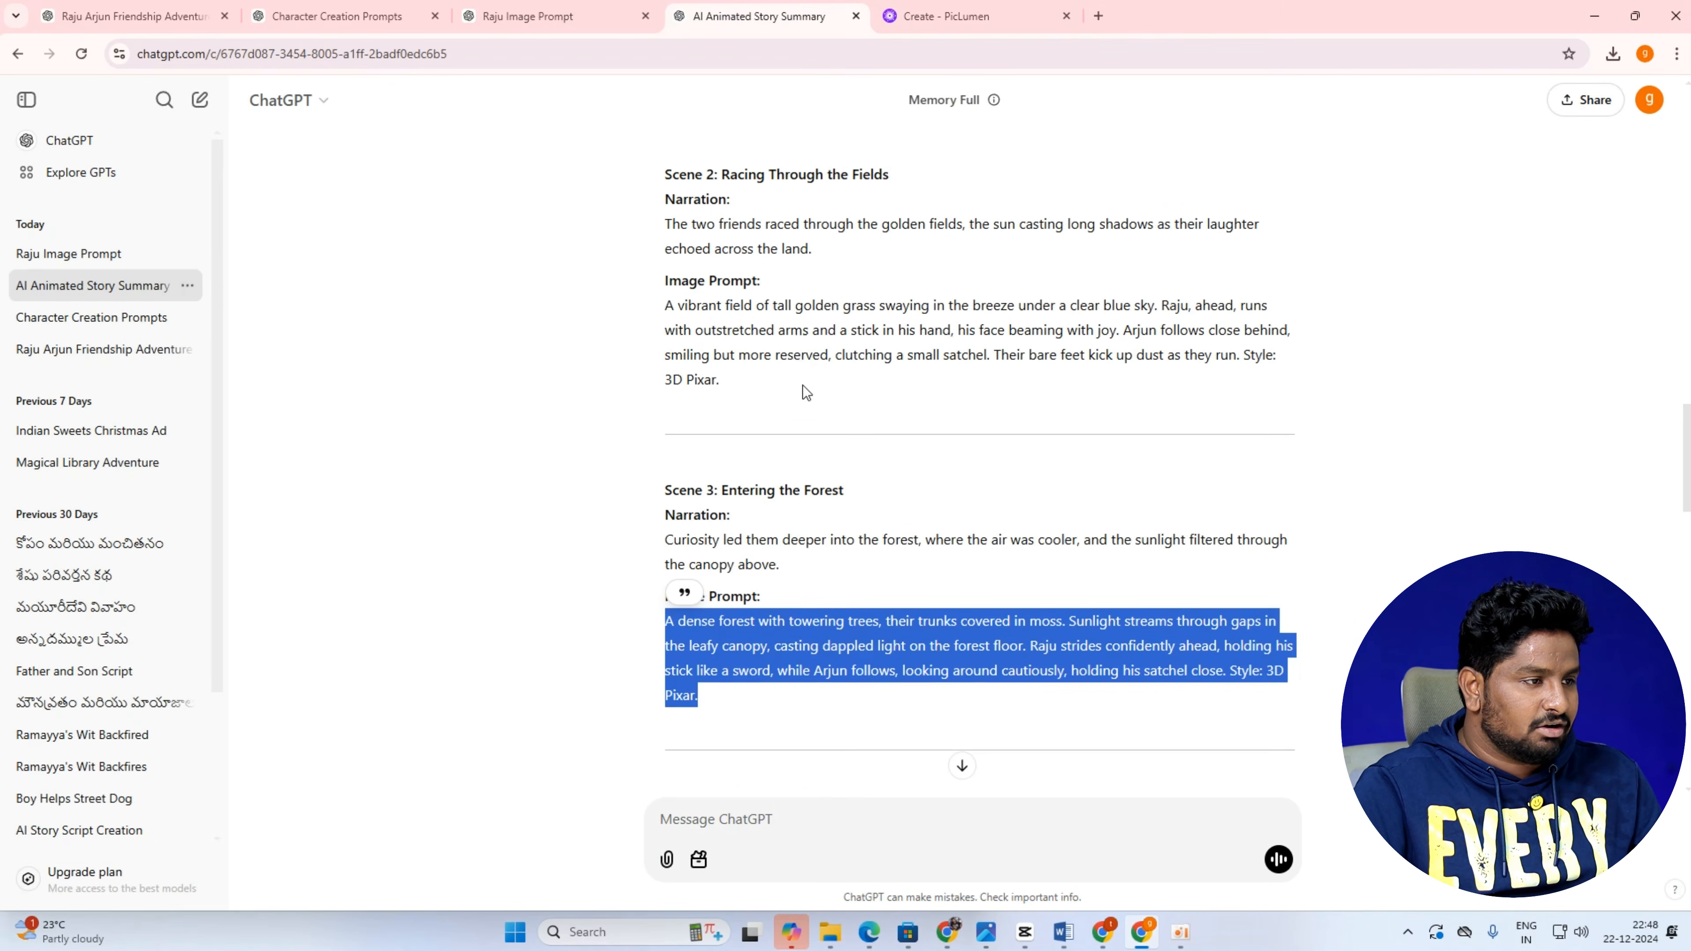
left_click(619, 16)
scroll(925, 416, "up", 4)
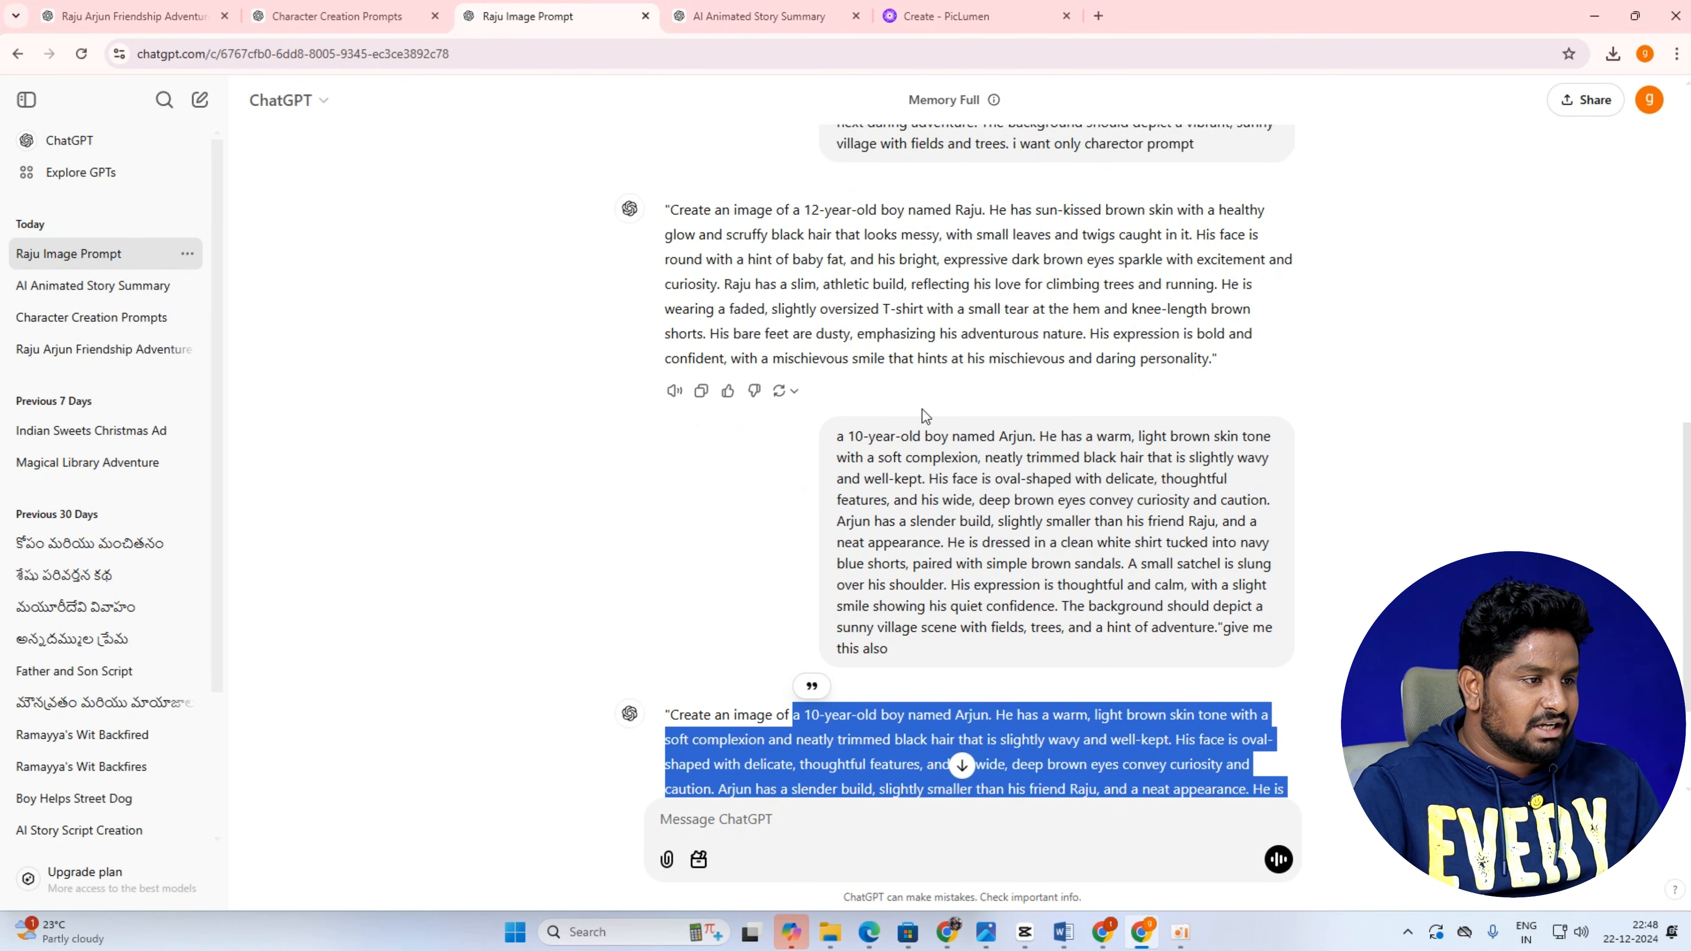
scroll(826, 327, "up", 1)
scroll(872, 493, "down", 4)
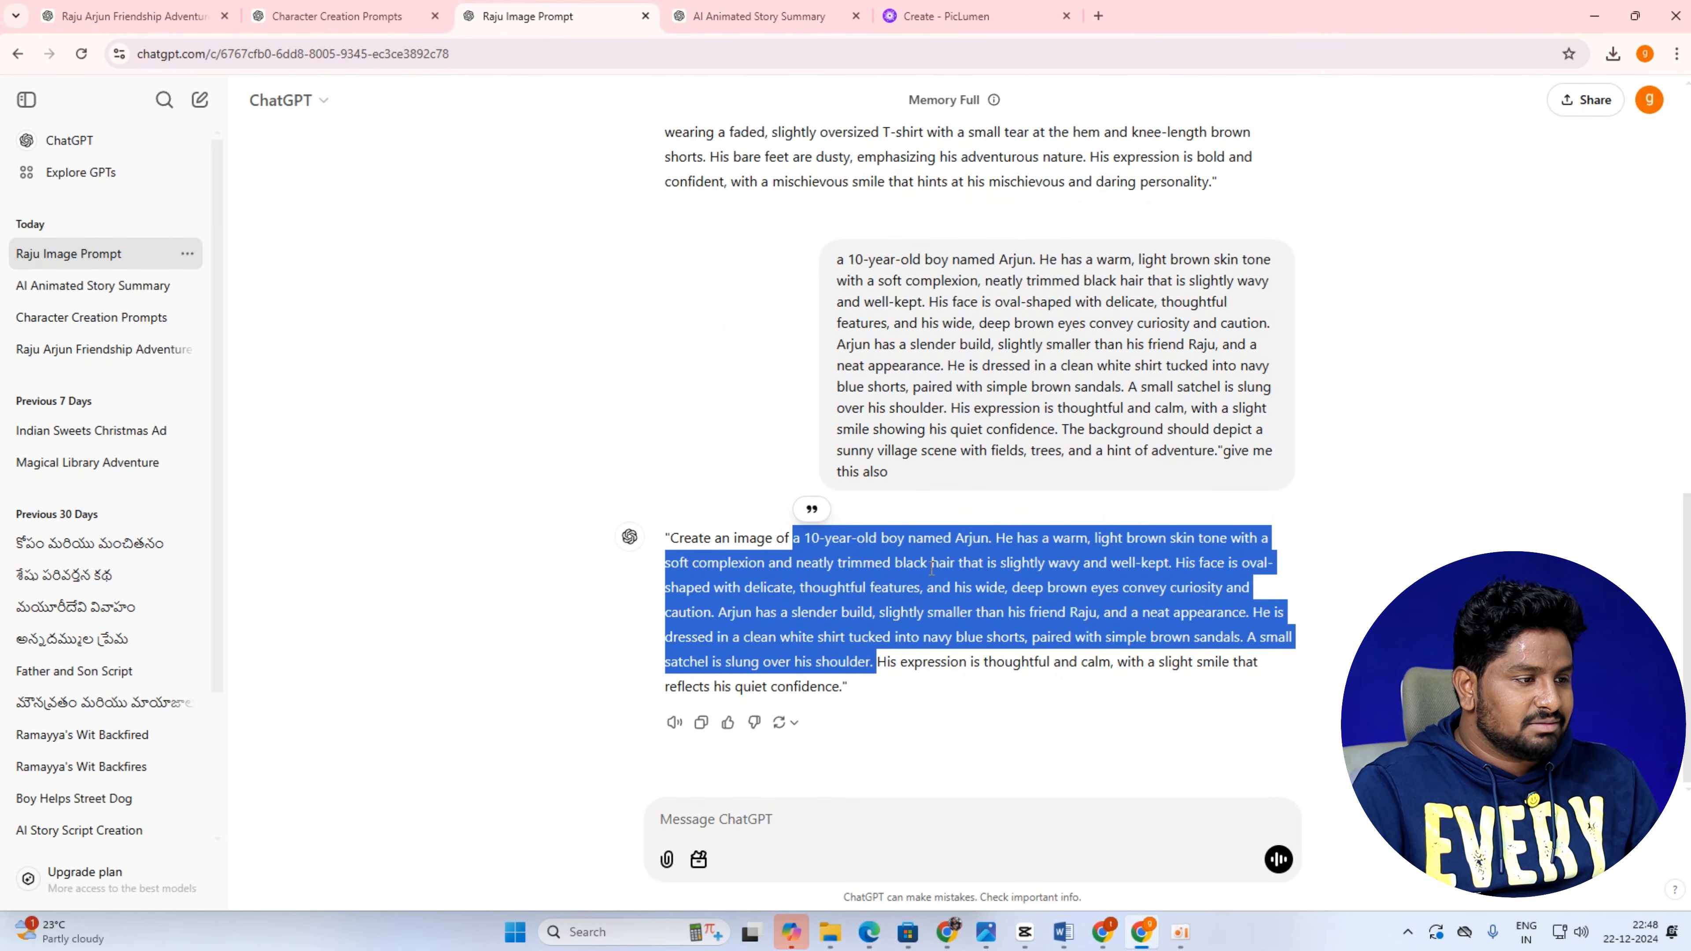
scroll(828, 404, "up", 5)
left_click_drag(792, 386, 817, 513)
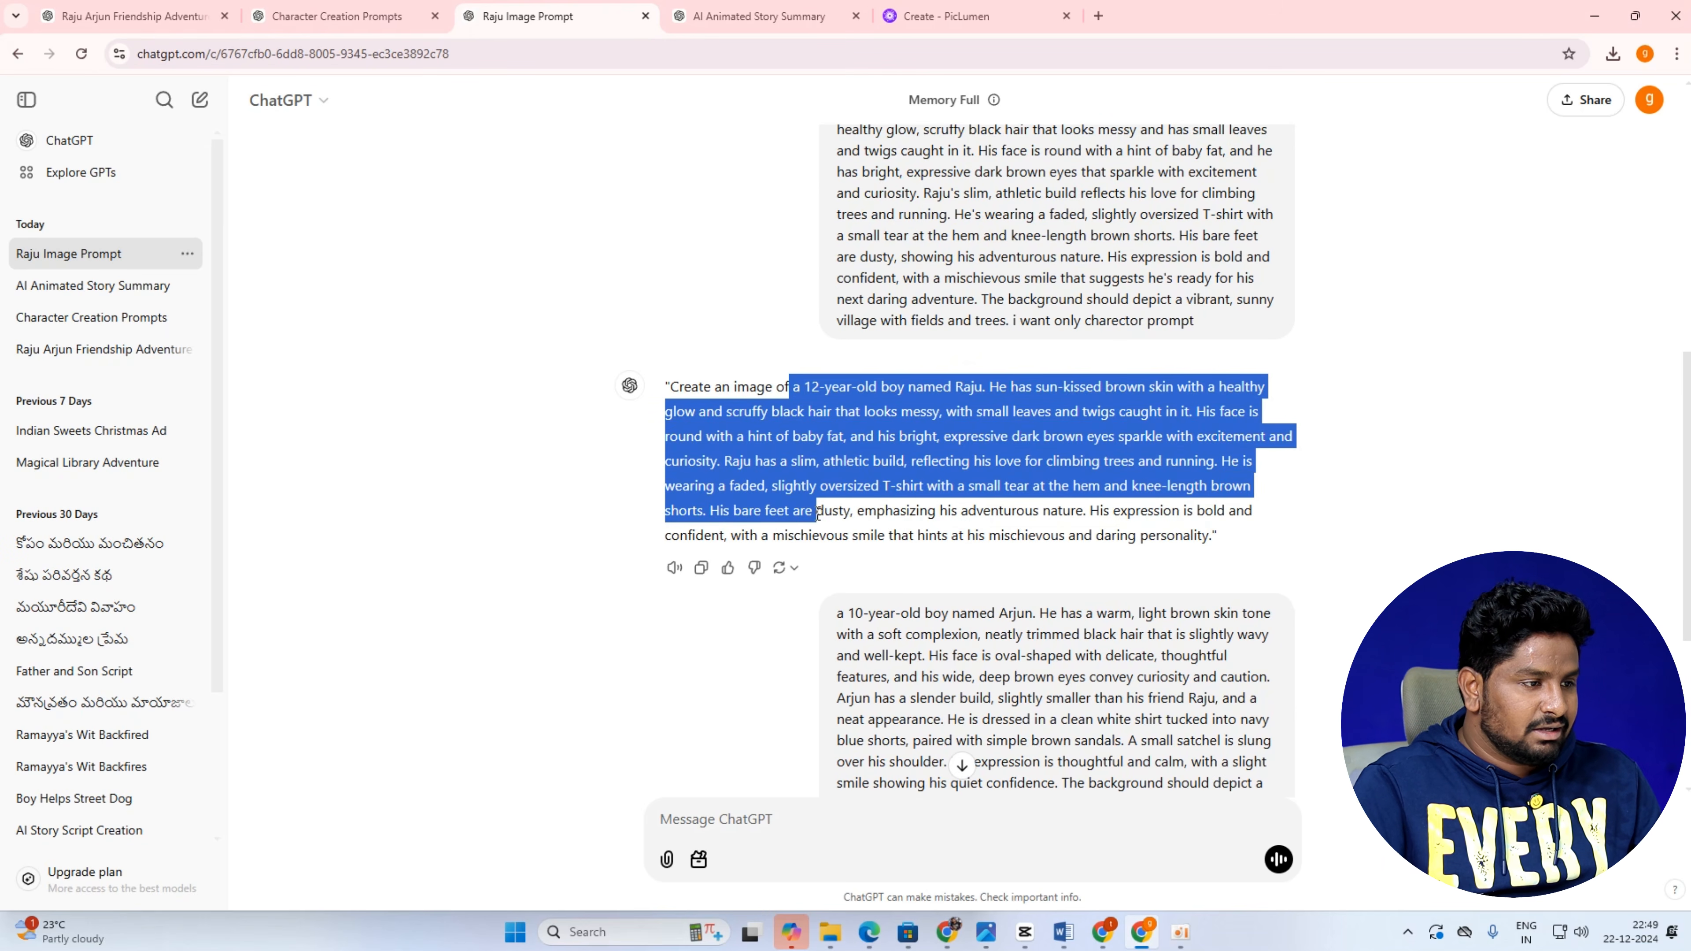
right_click(838, 490)
left_click(875, 513)
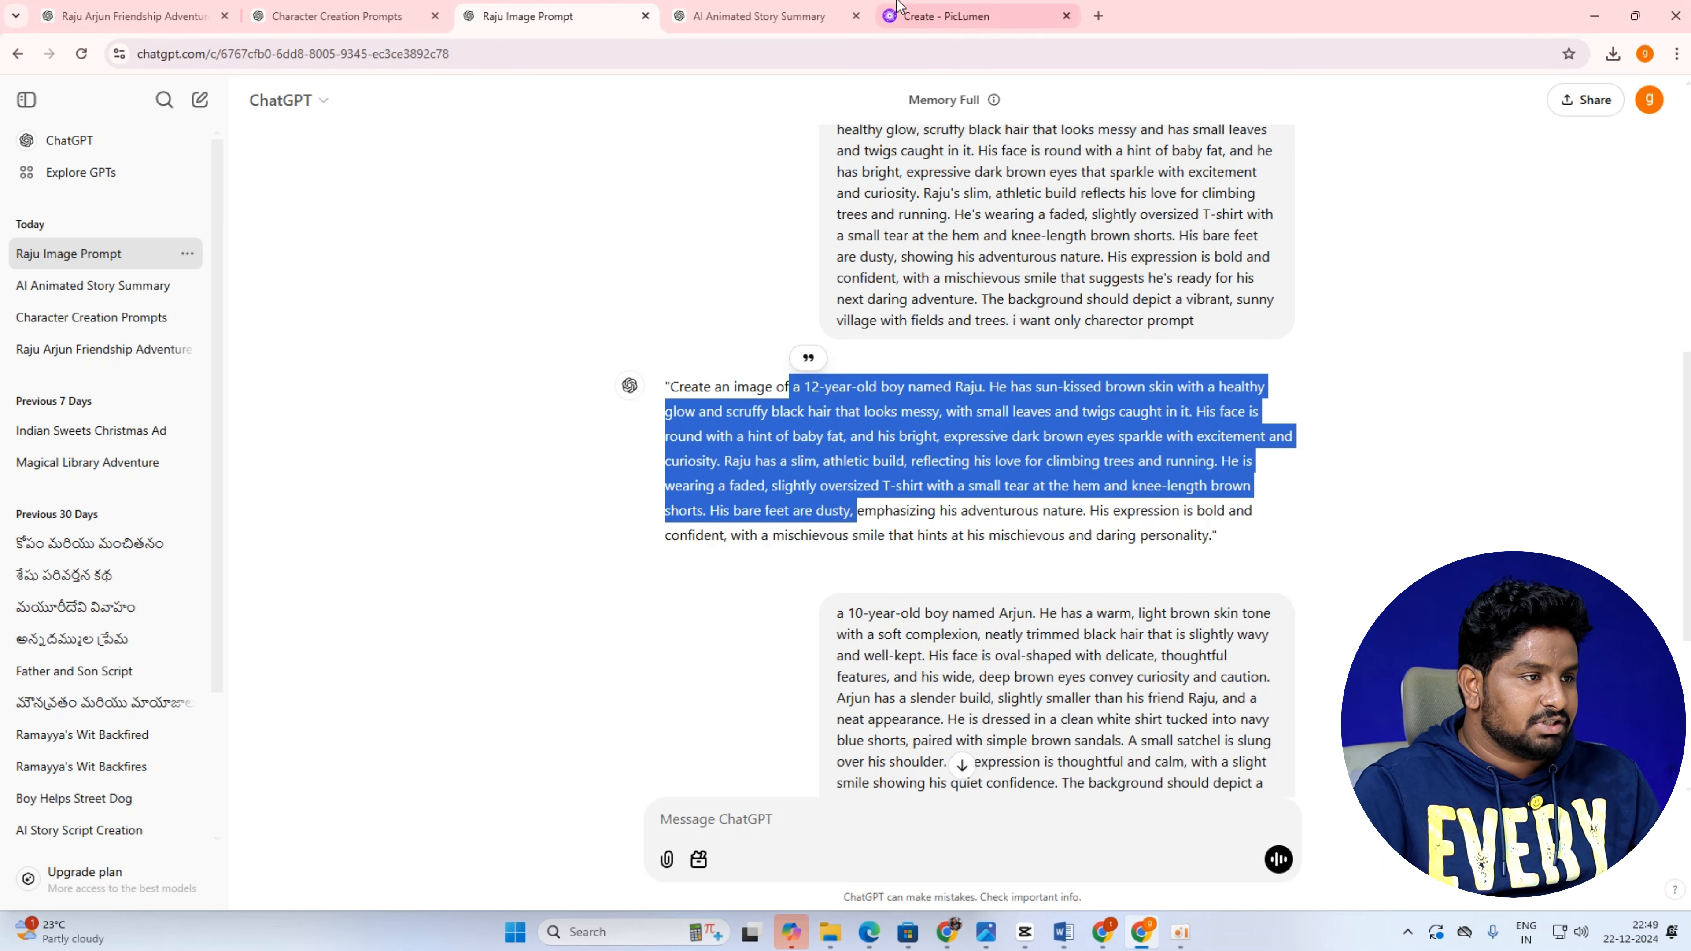
left_click(927, 8)
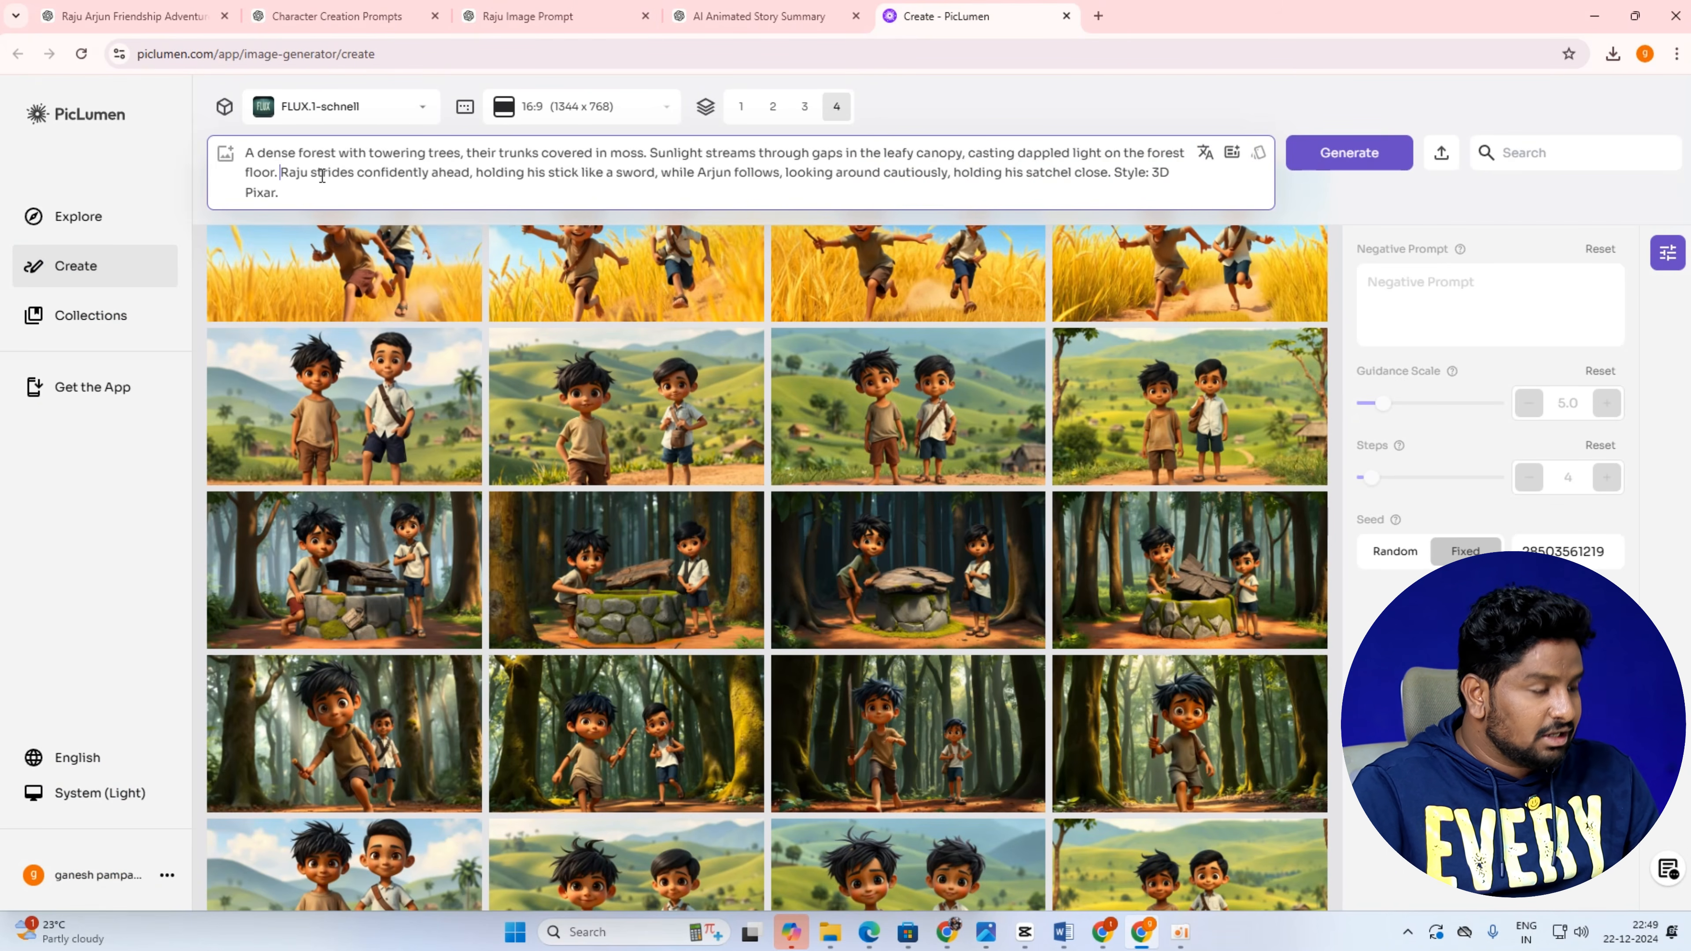
key("ctrl+v")
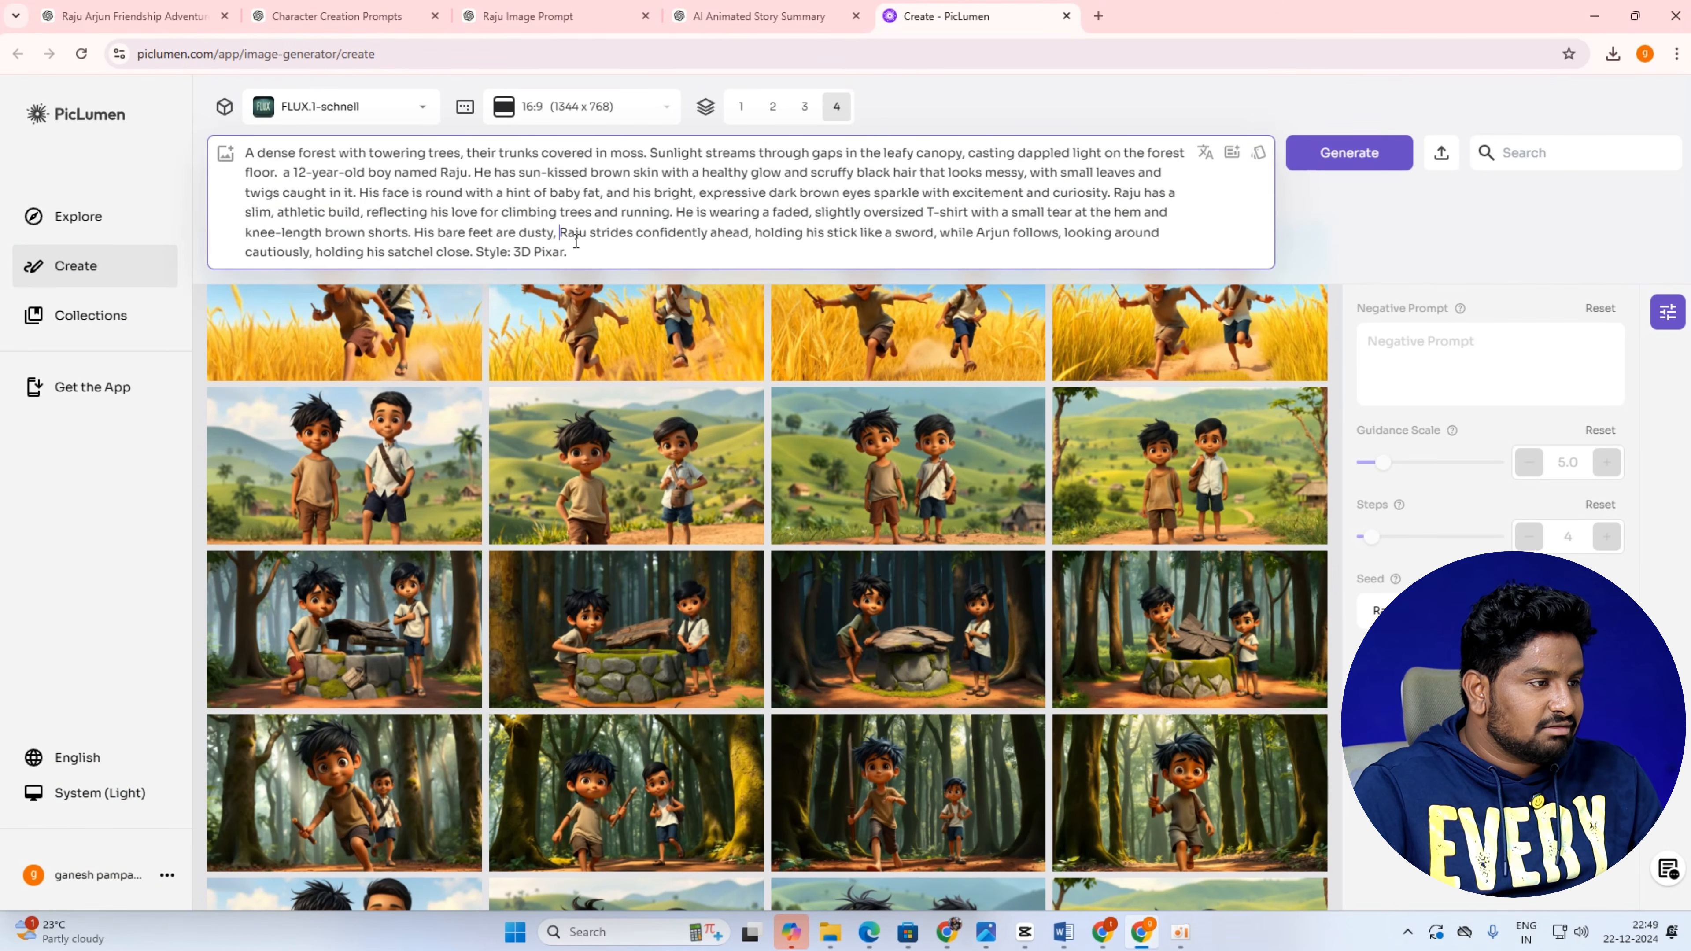
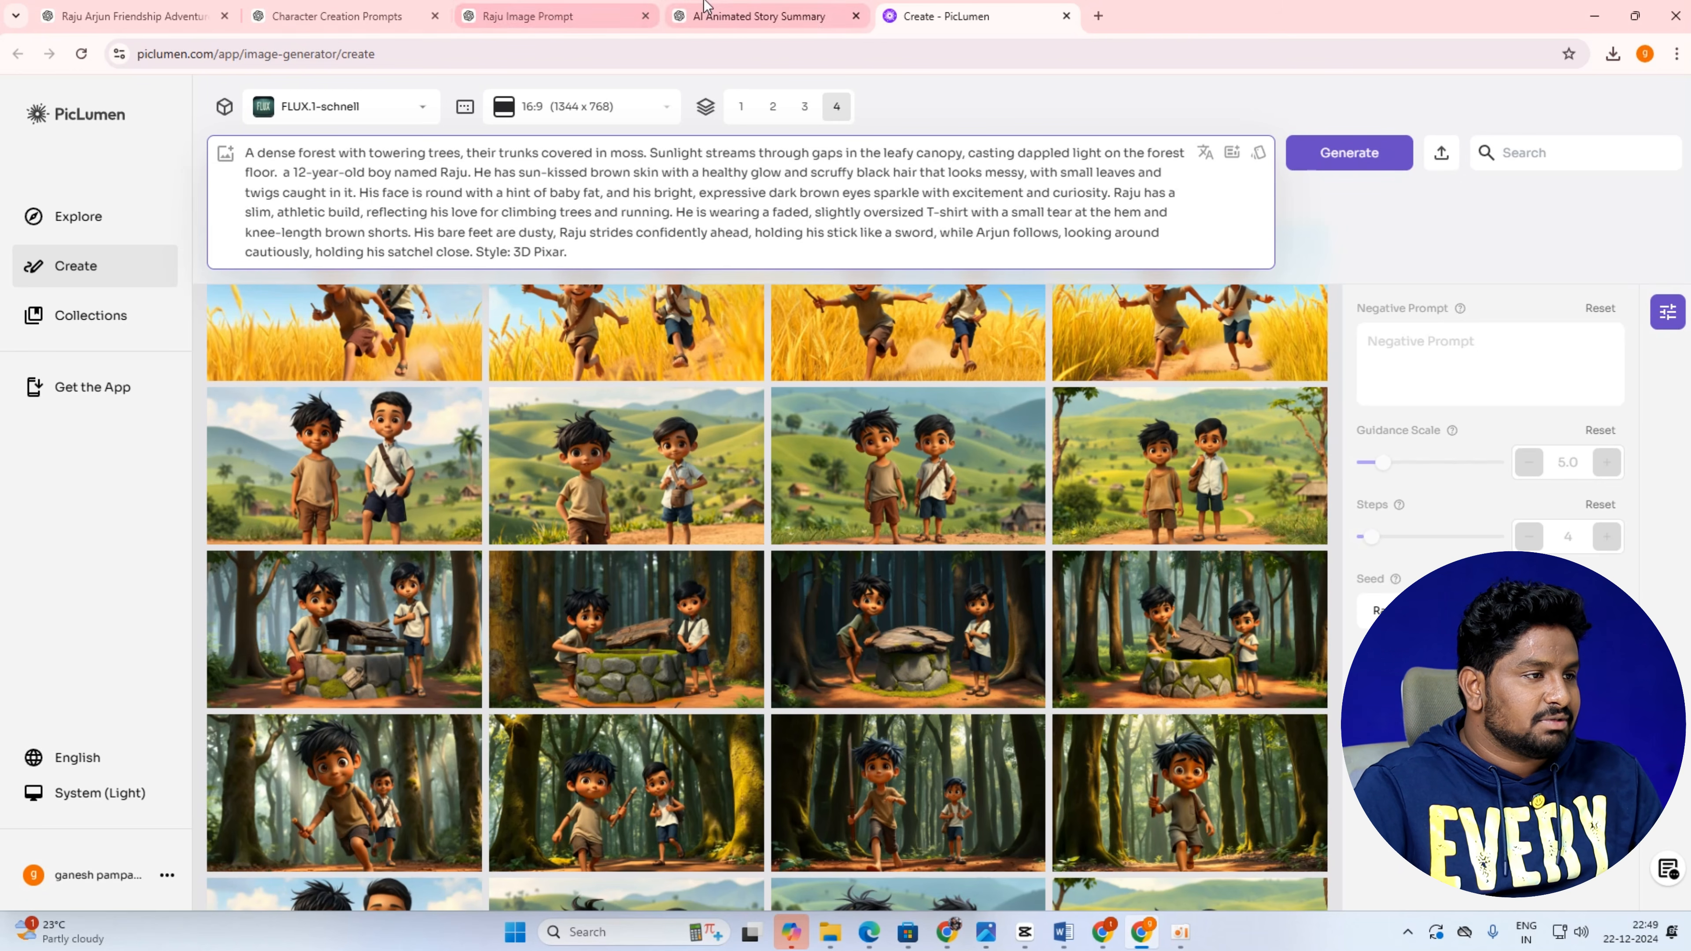
Copy Arjun's description, from "a 10-year-old boy" to "over his shoulder.", from the Raju Image Prompt chat and insert it before "while Arjun follows" in PicLumen.
left_click(758, 16)
left_click(533, 16)
scroll(852, 653, "down", 1)
scroll(852, 653, "down", 5)
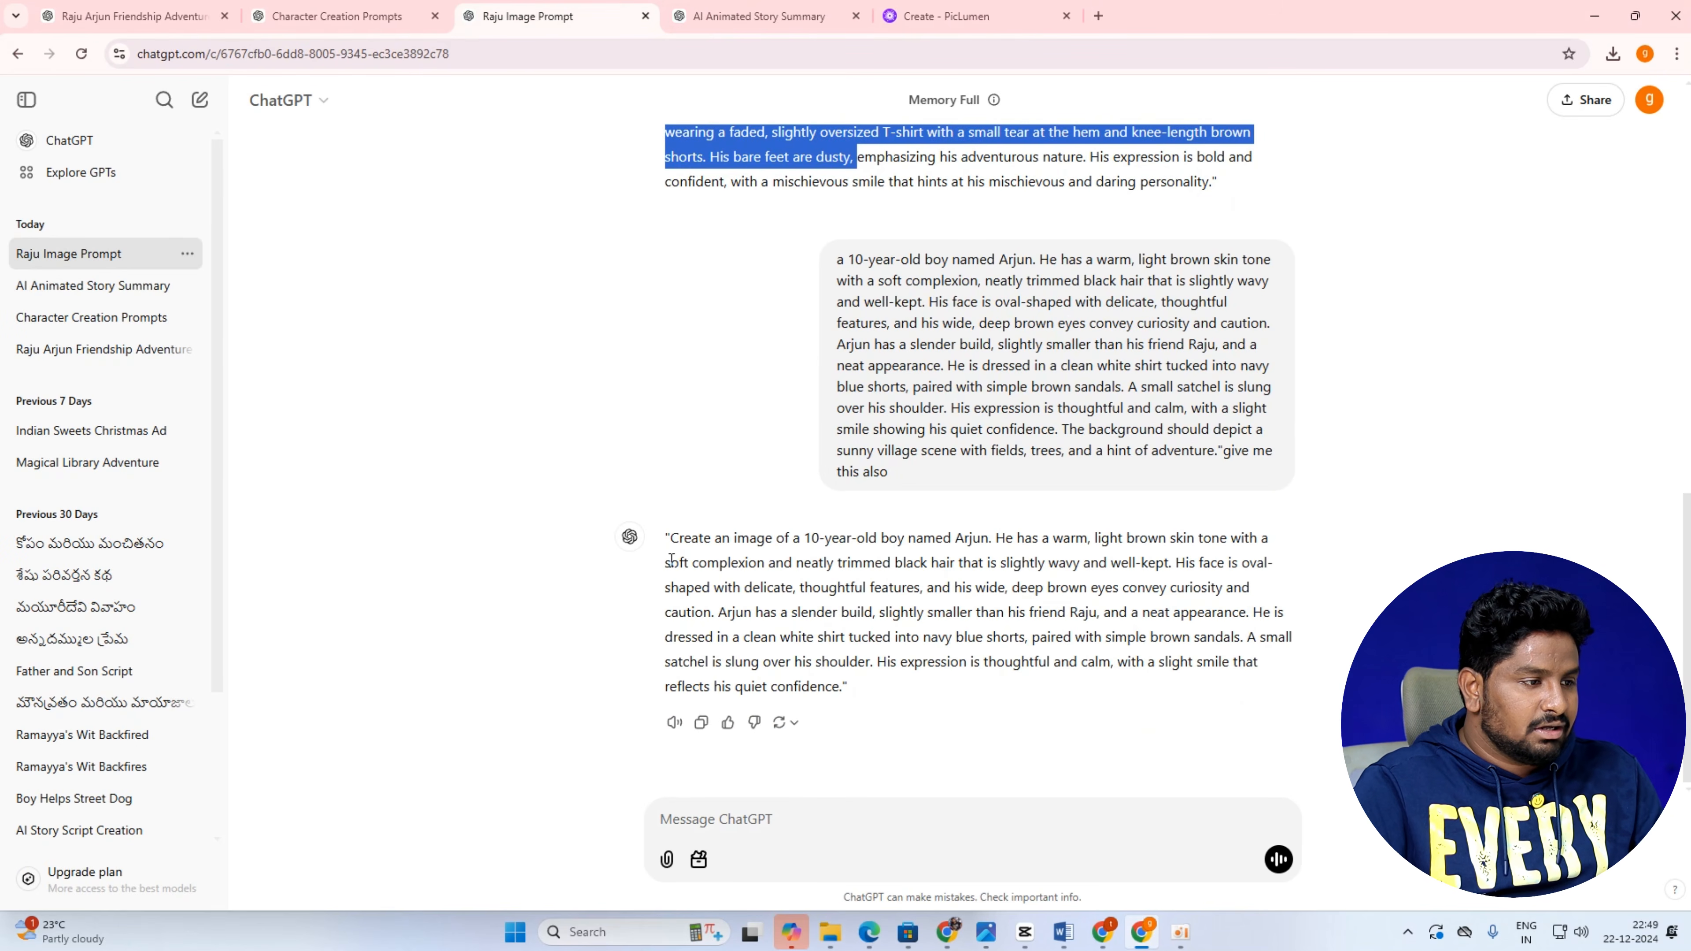
left_click_drag(794, 539, 876, 679)
right_click(879, 679)
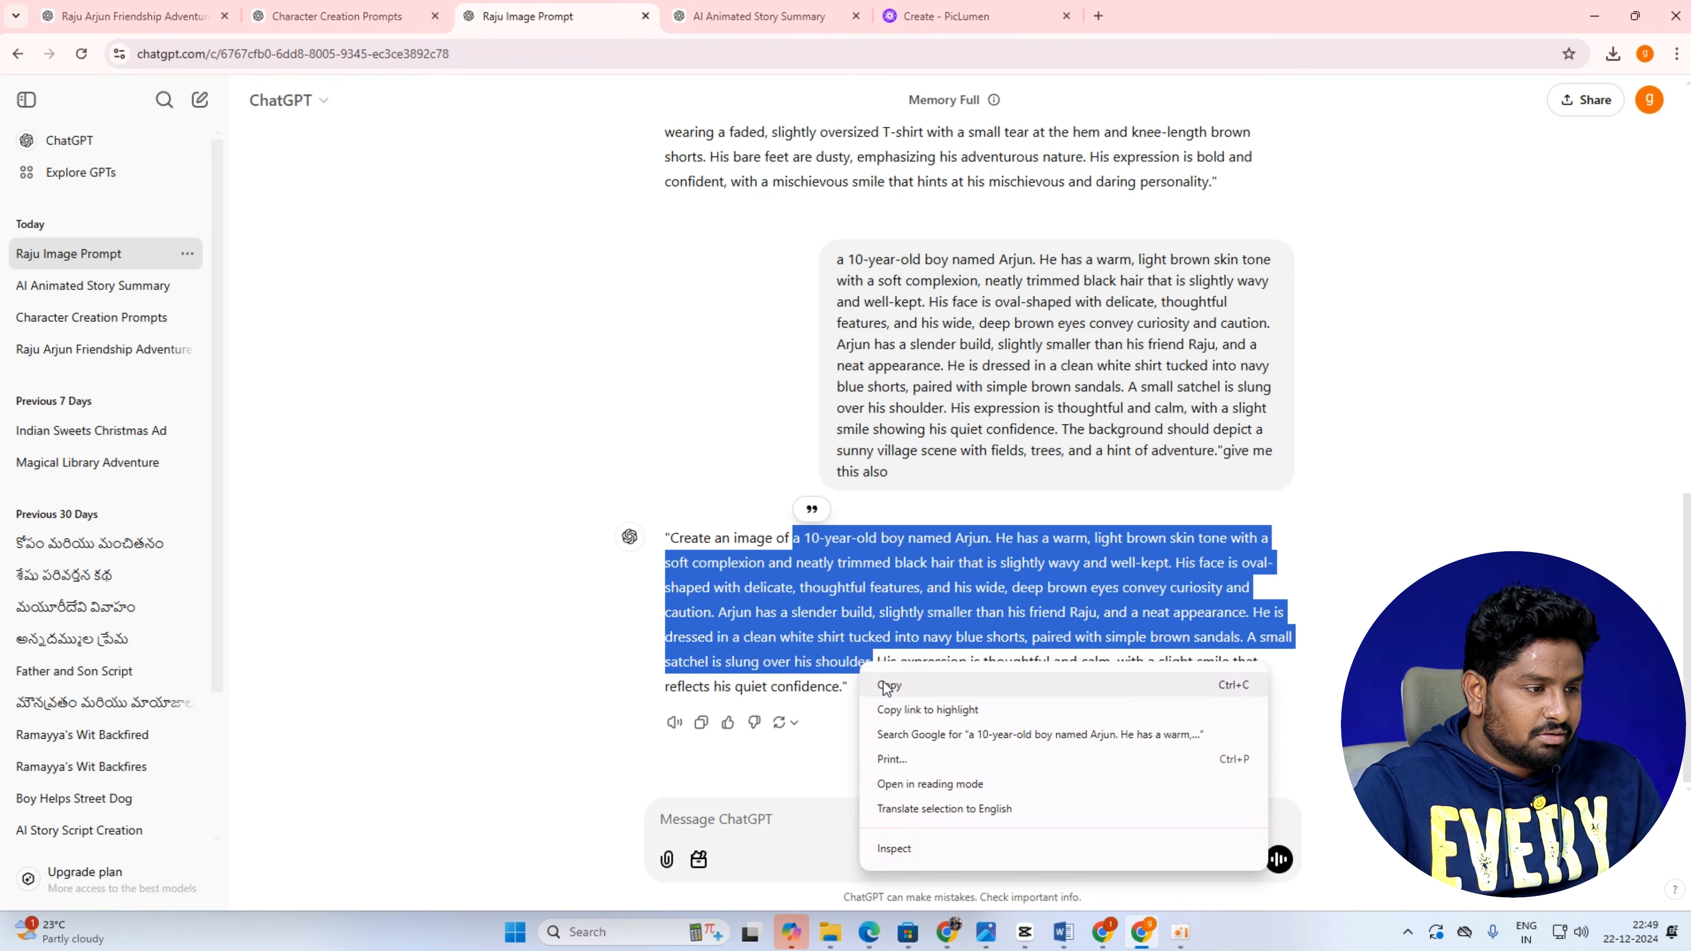
left_click(912, 689)
left_click(918, 15)
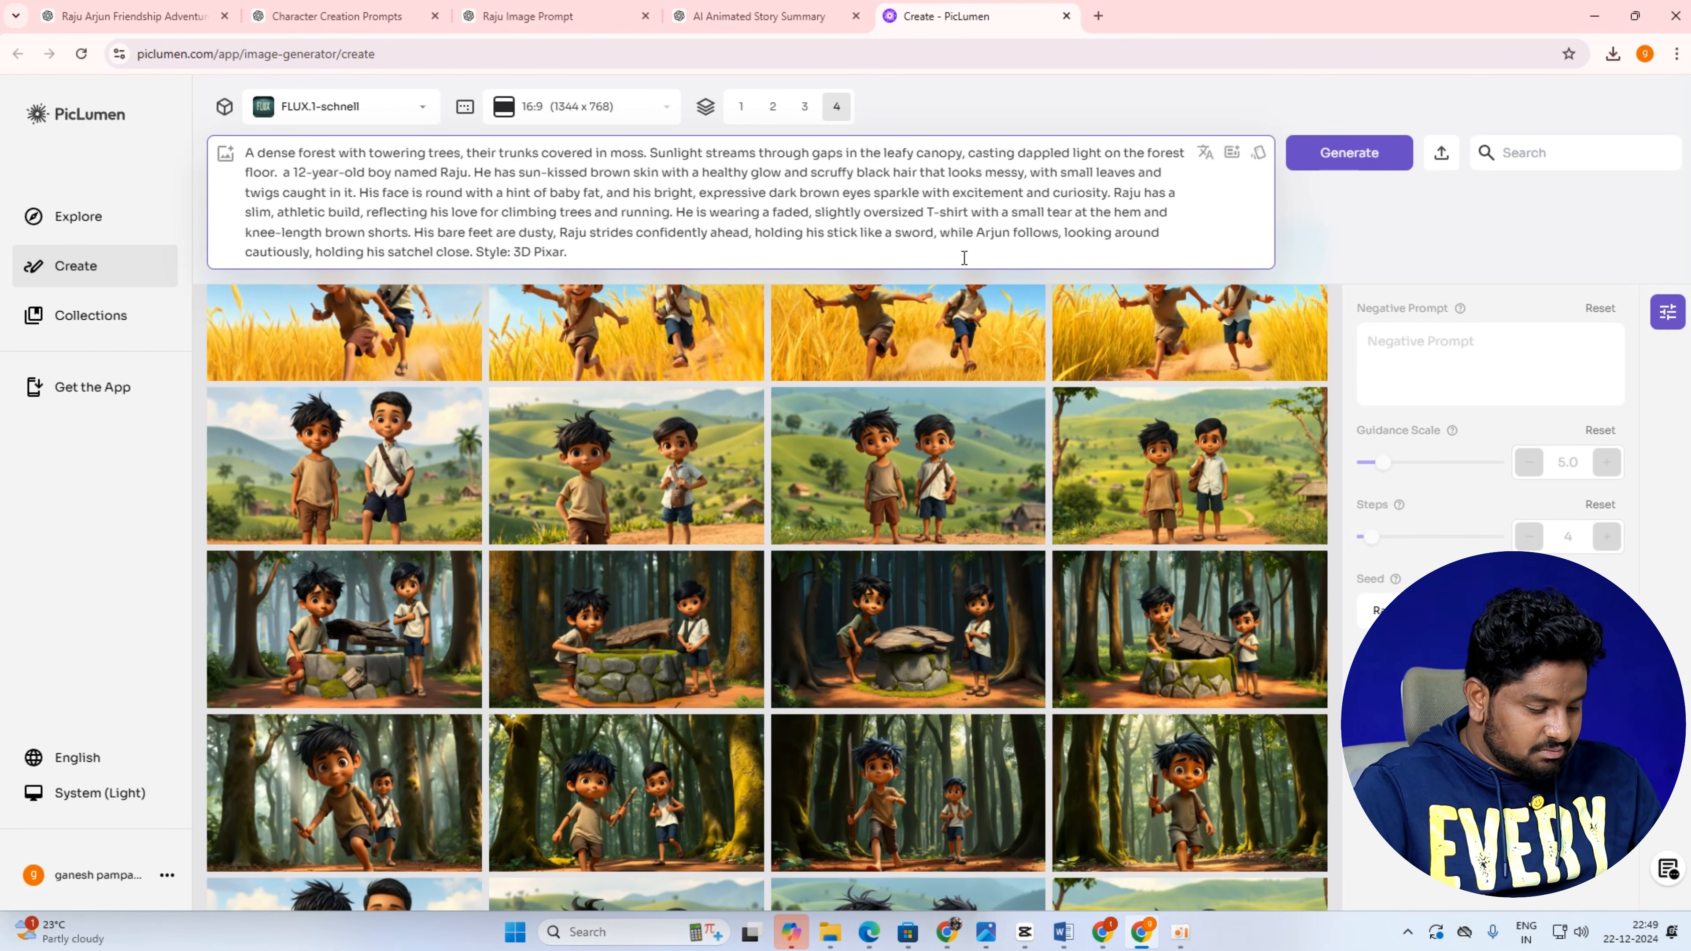
key("ctrl+v")
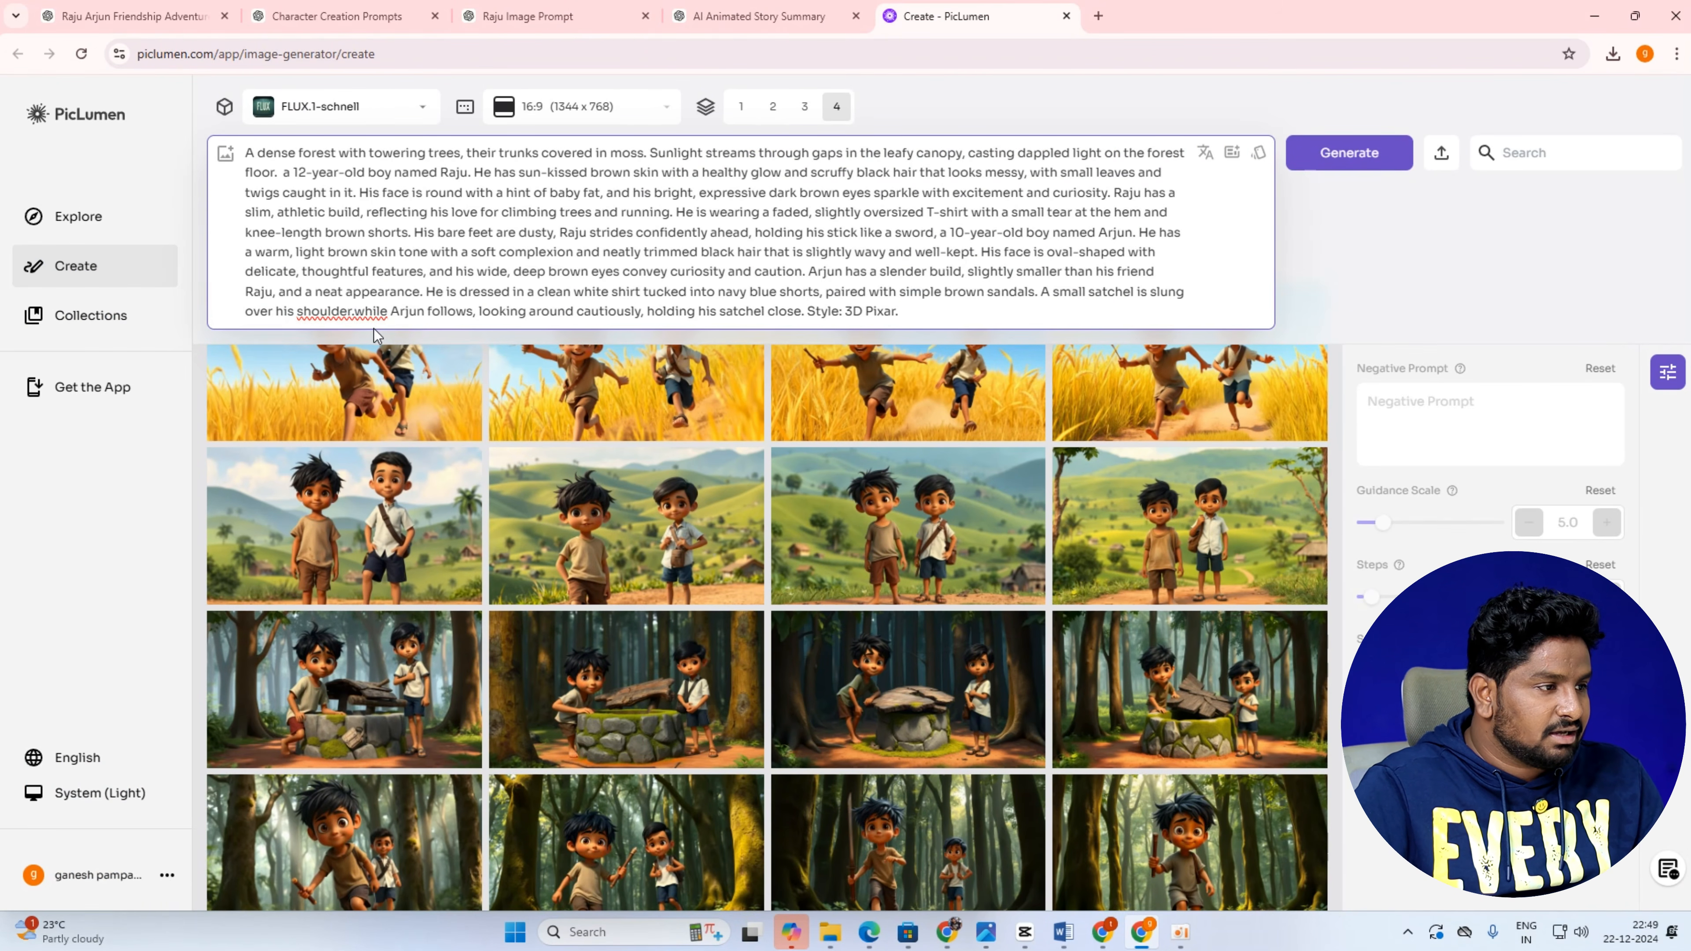
Replace the period after "over his shoulder" with a comma, generate the four forest images, and look over the earlier scene images.
left_click(356, 313)
key("BackSpace")
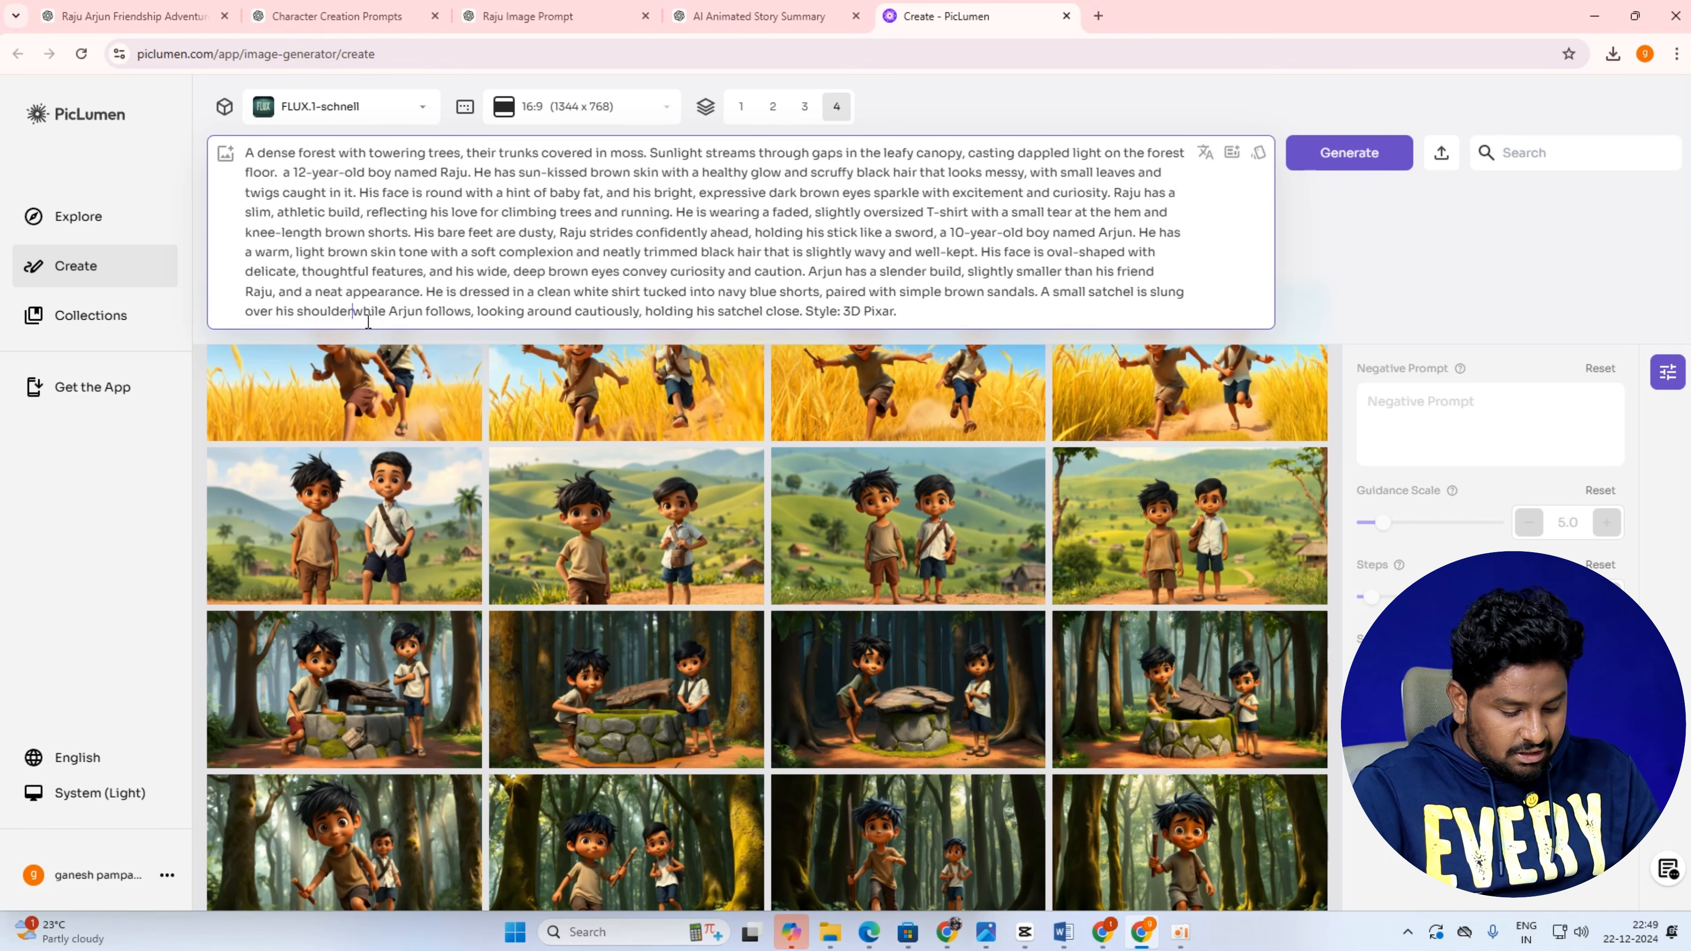
type(",")
key("BackSpace")
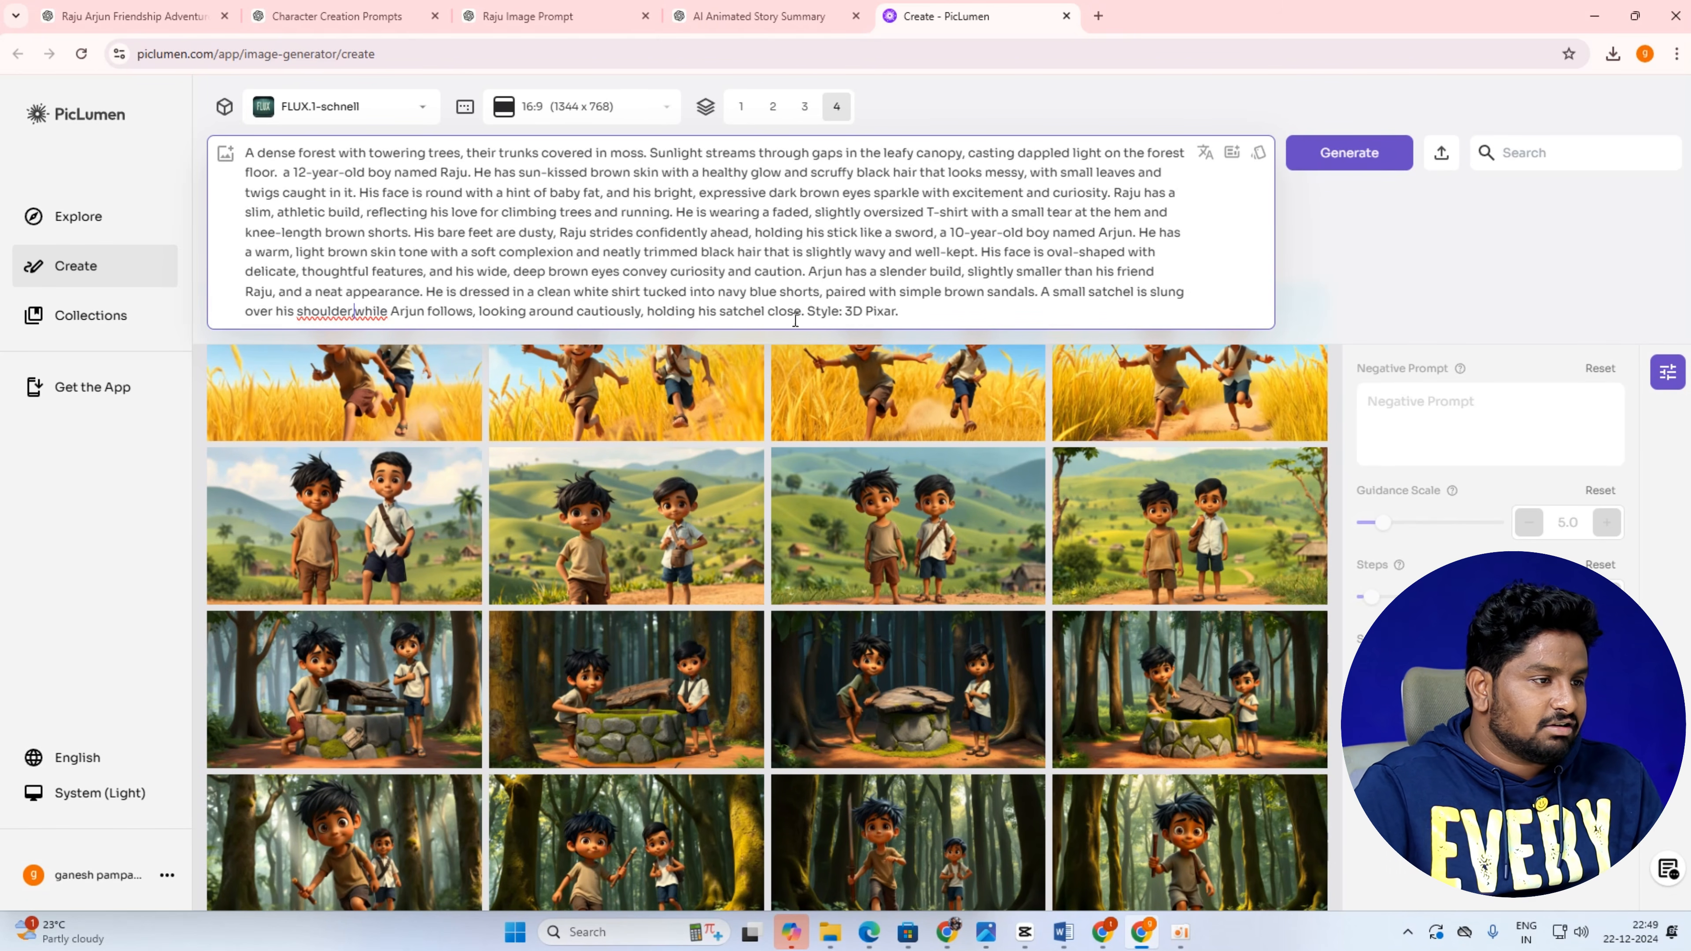
left_click(1355, 153)
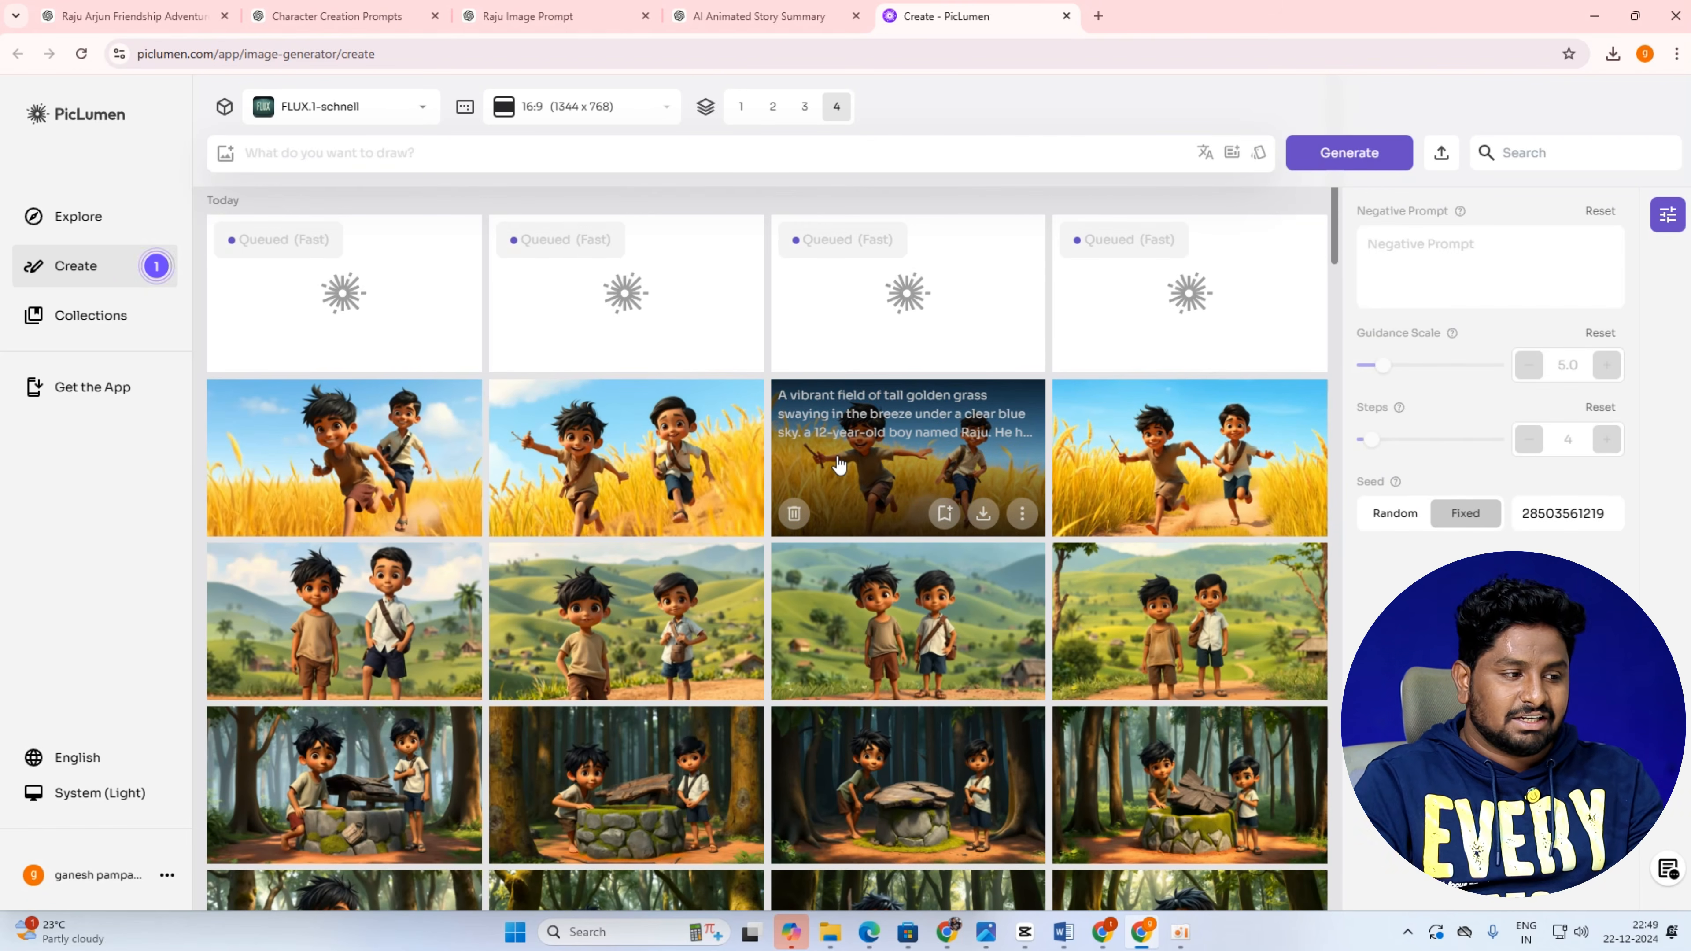
scroll(413, 558, "down", 9)
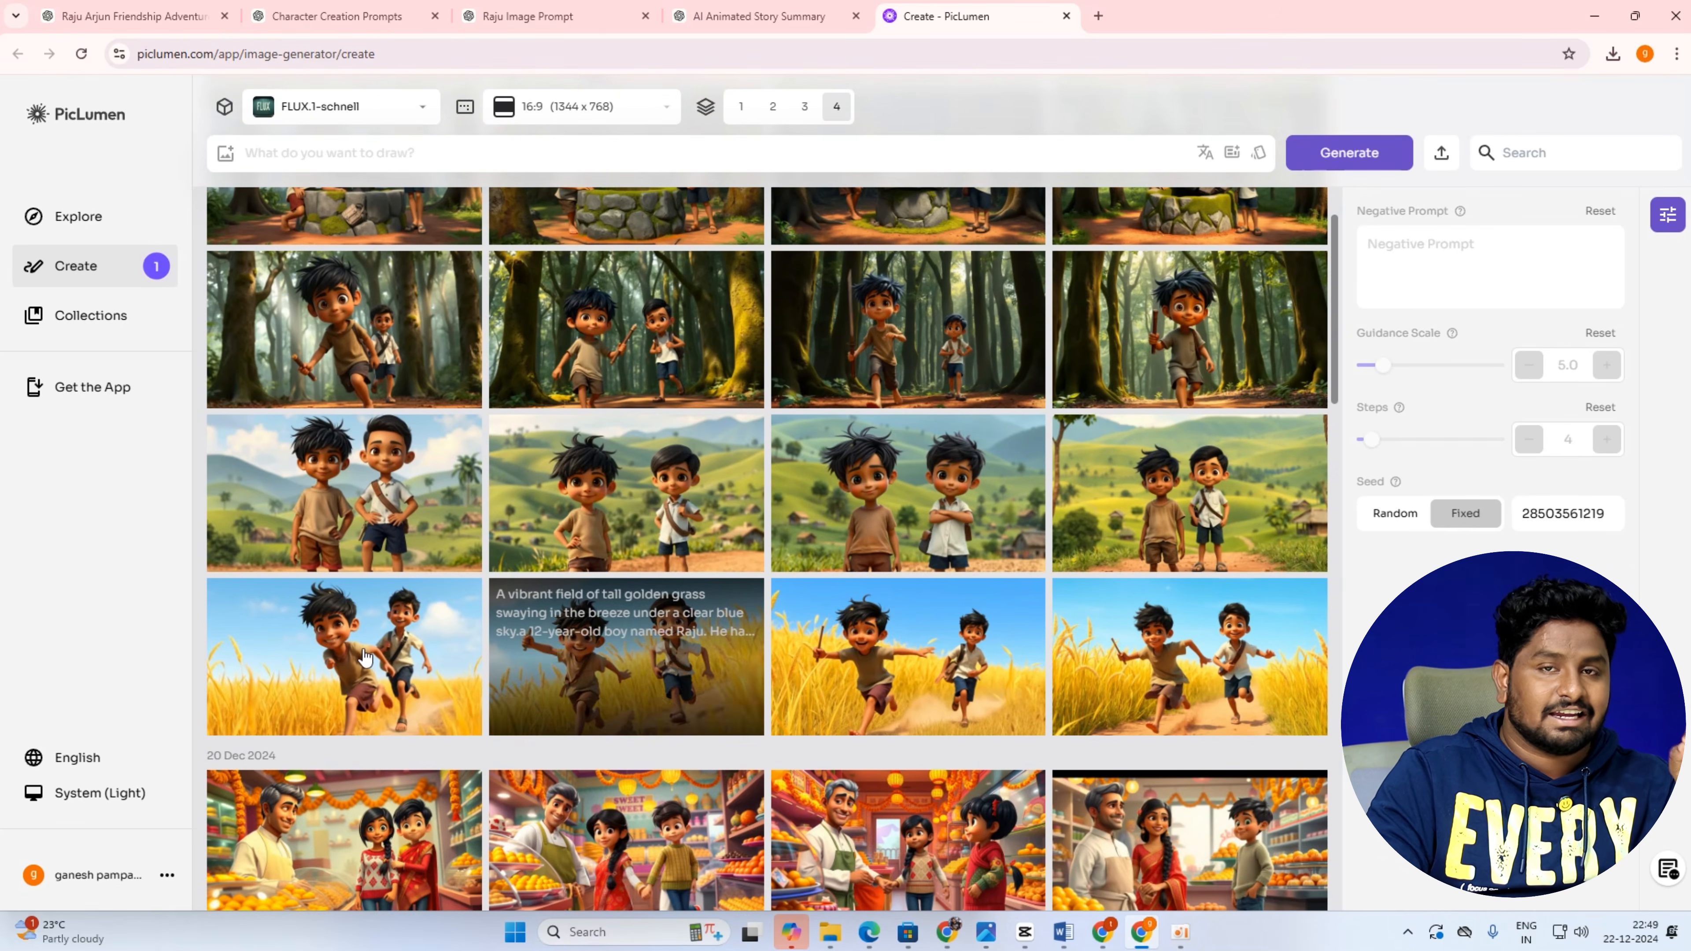
scroll(487, 481, "up", 7)
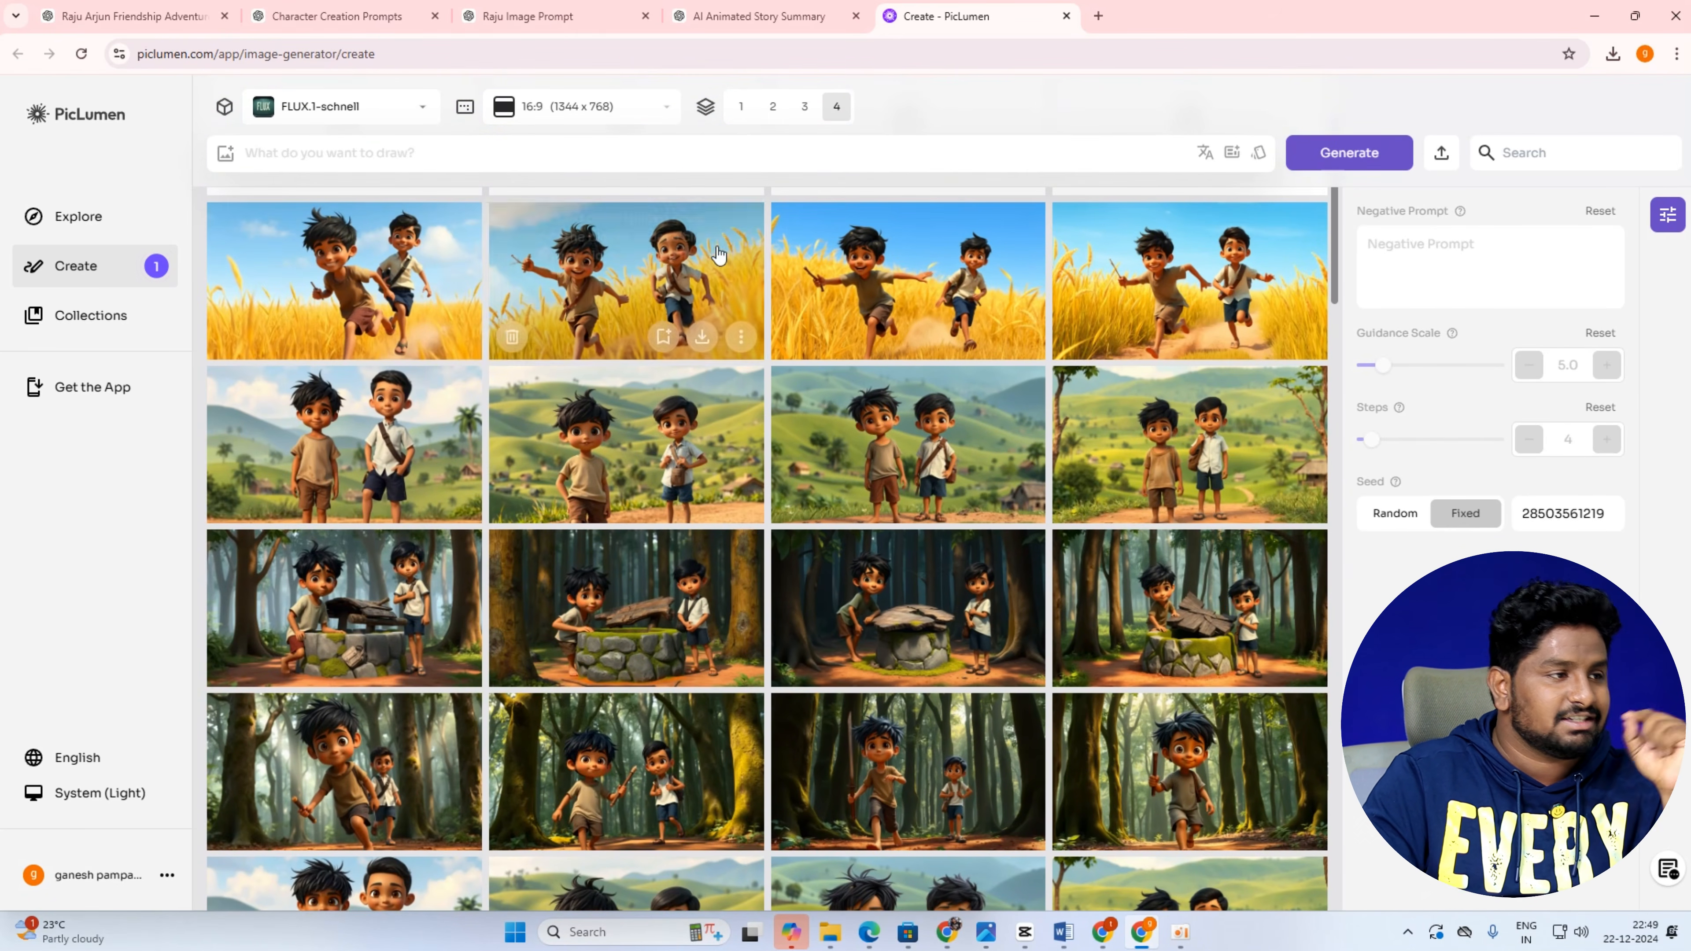
scroll(666, 320, "up", 1)
In the Raju Arjun Friendship Adventure chat, review the English story and the request for its Telugu version.
left_click(166, 14)
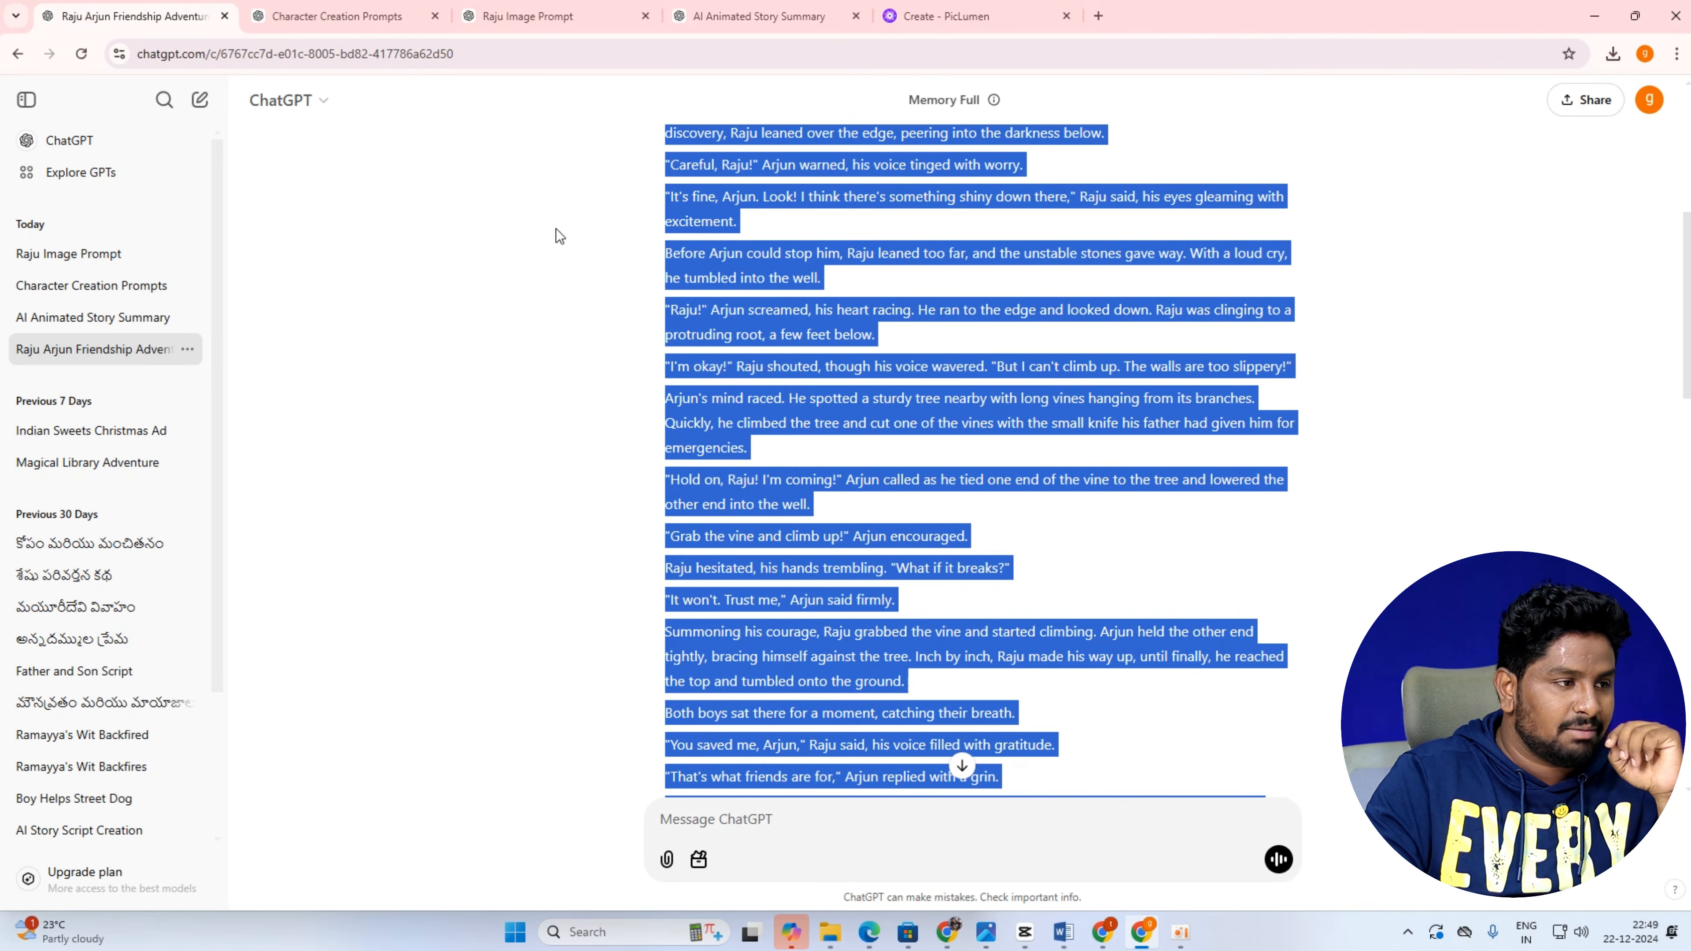
scroll(1288, 400, "down", 2)
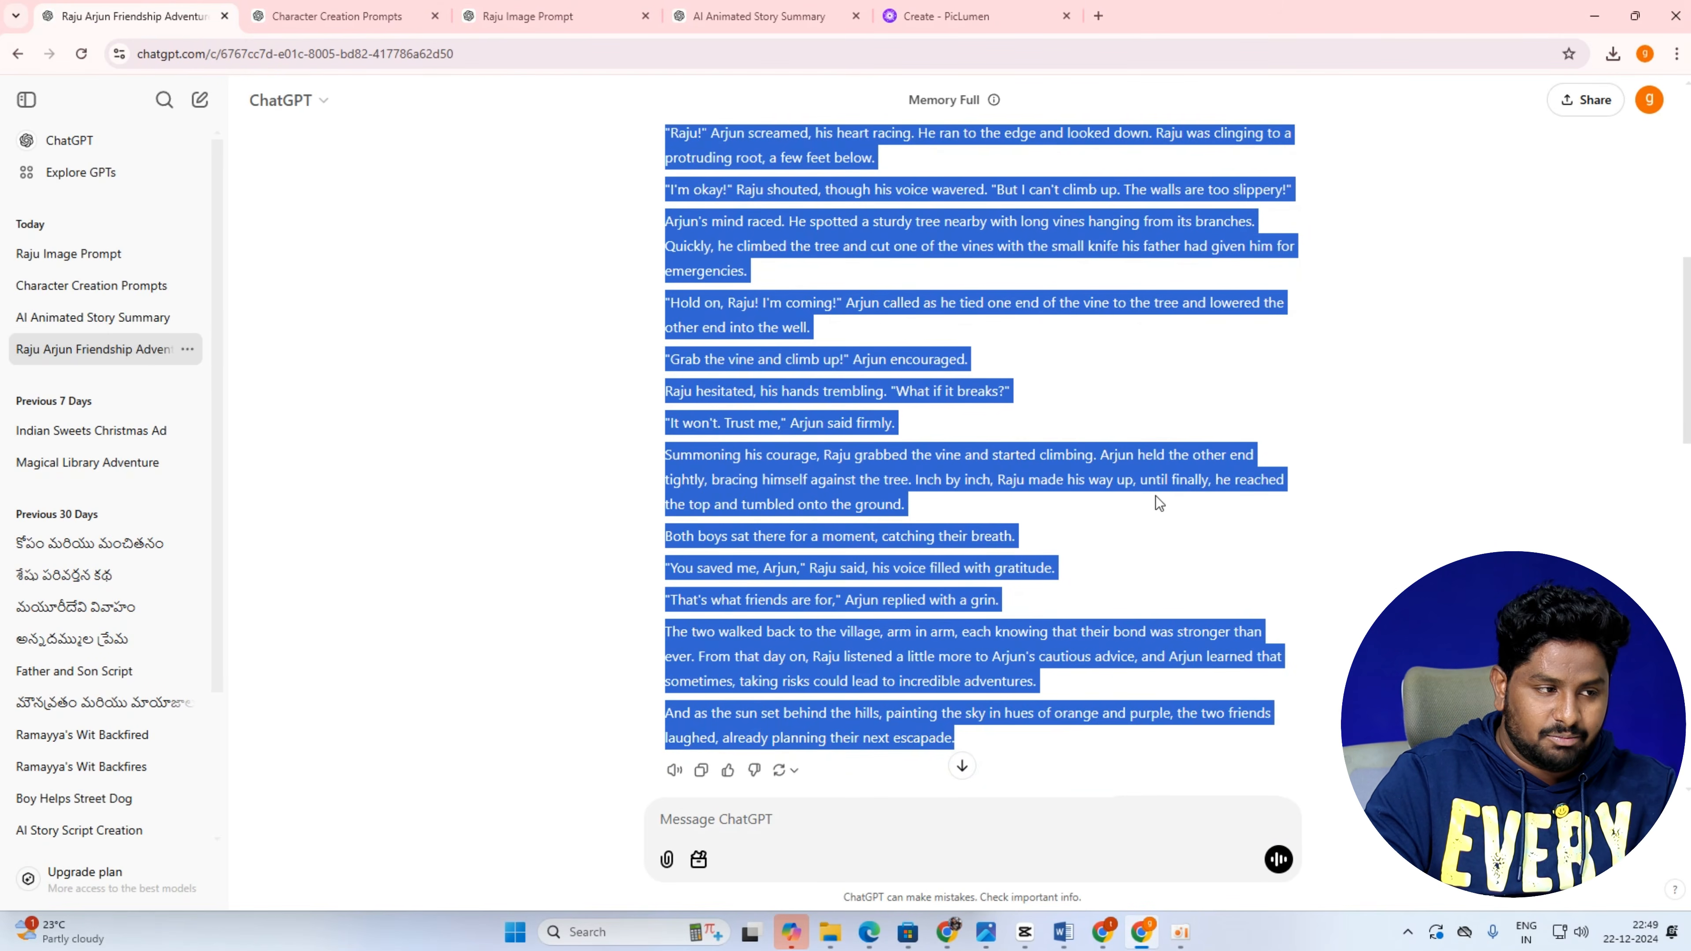
scroll(1131, 466, "up", 1)
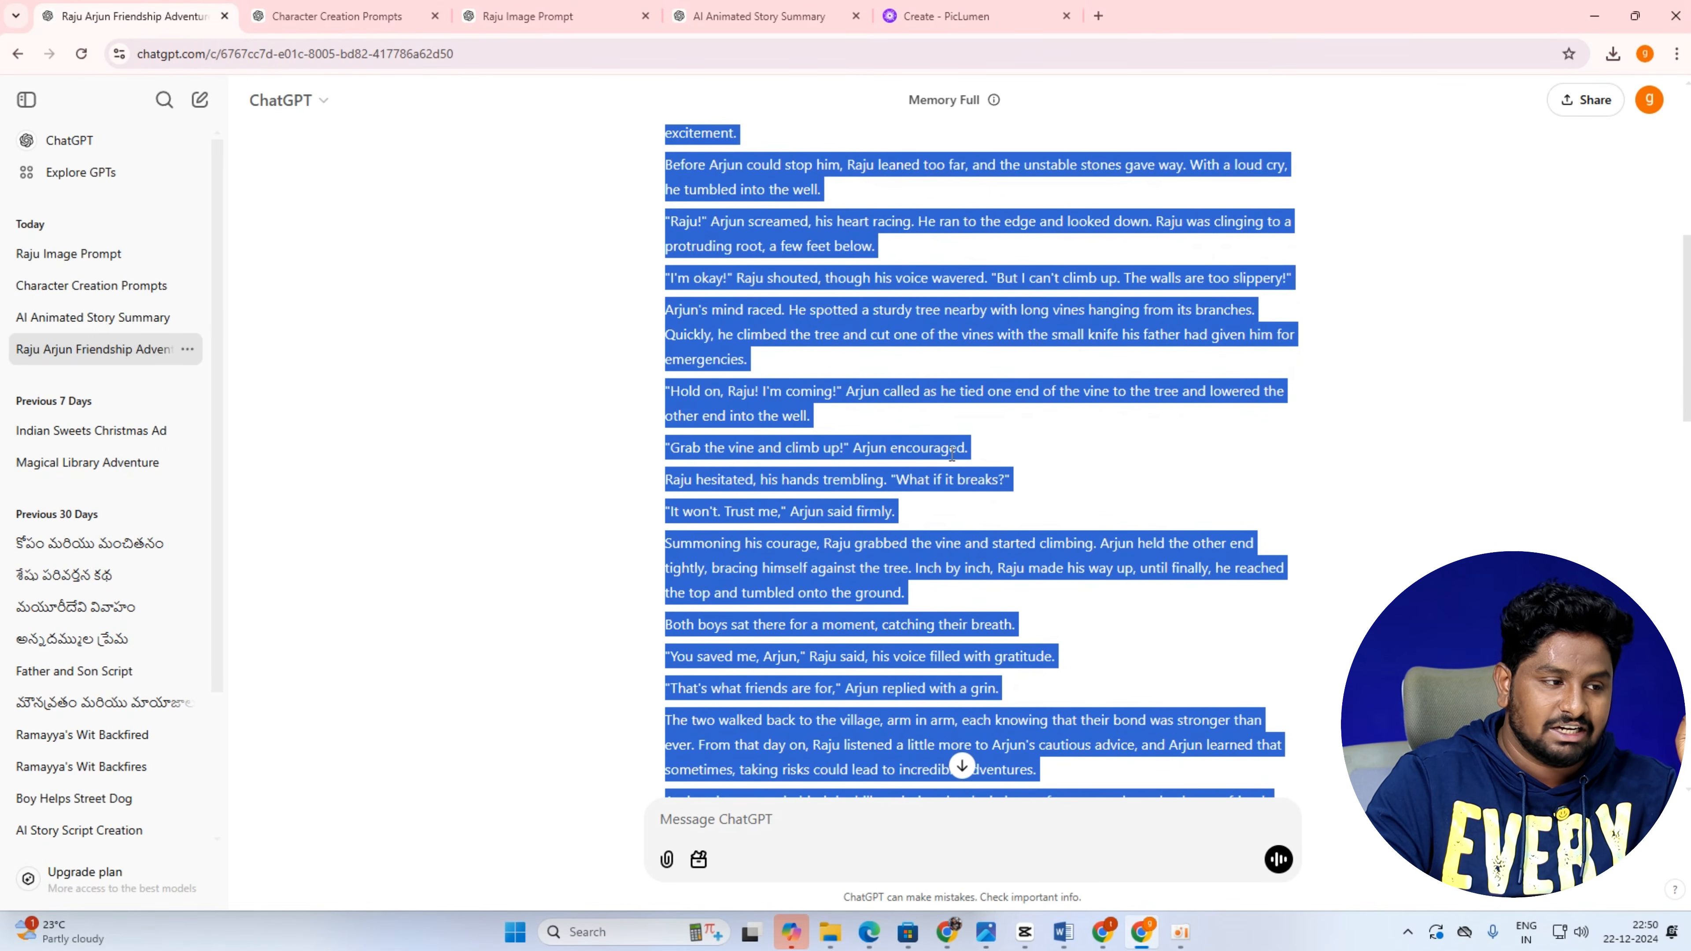
scroll(953, 453, "down", 6)
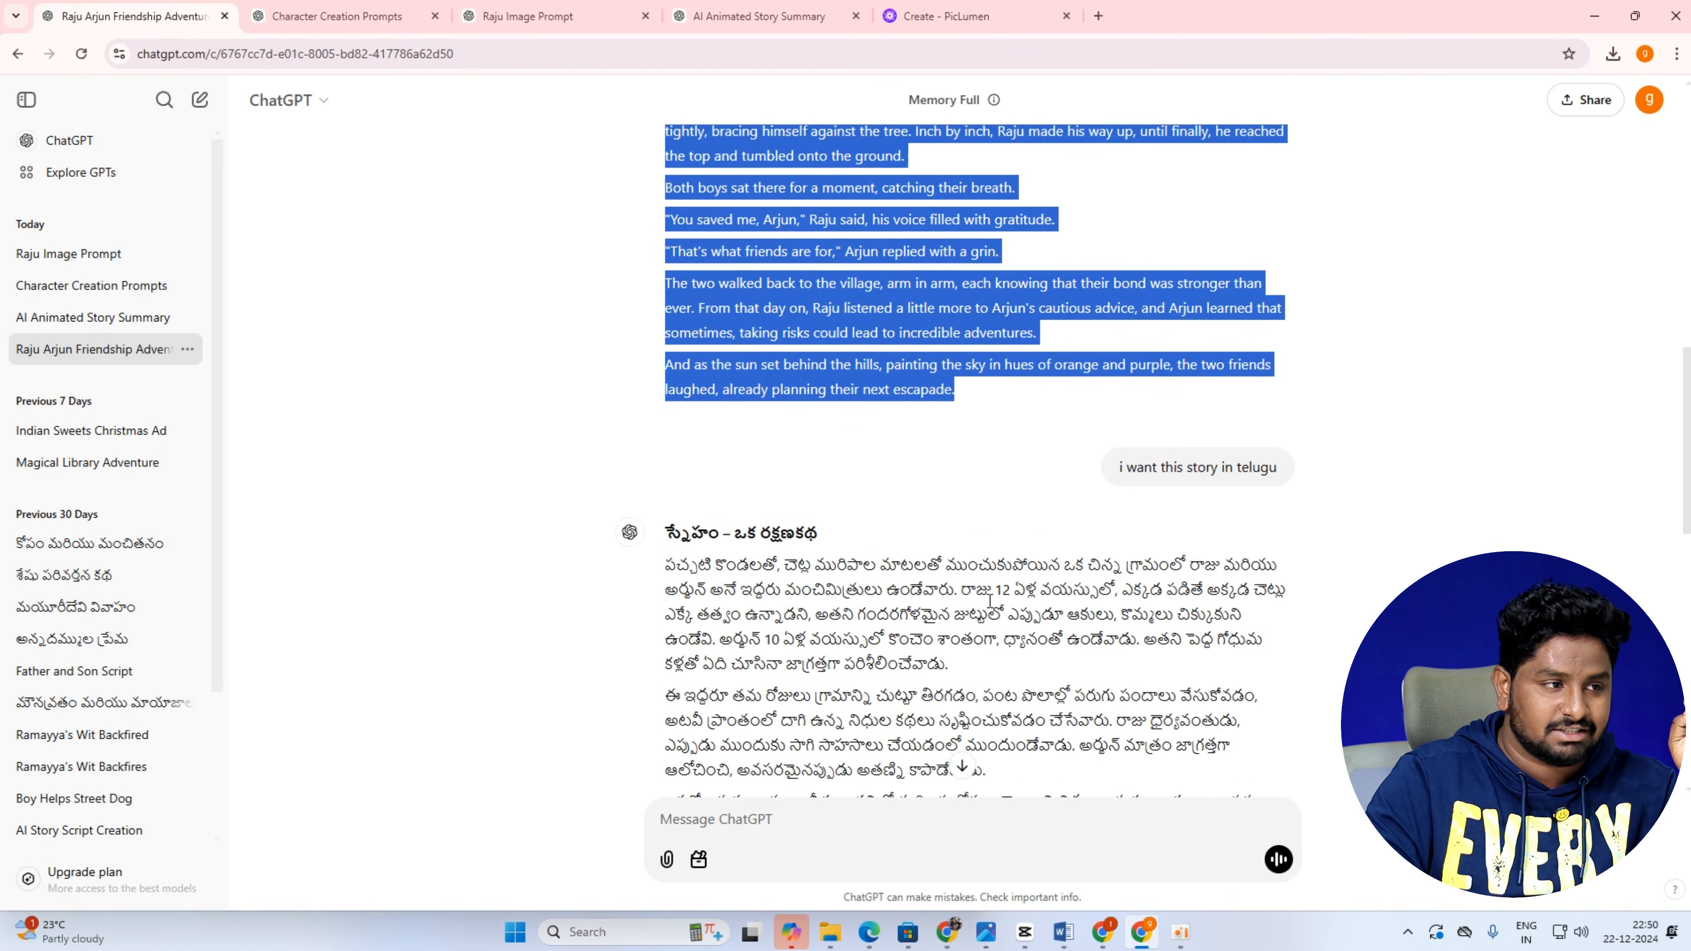
scroll(990, 600, "up", 15)
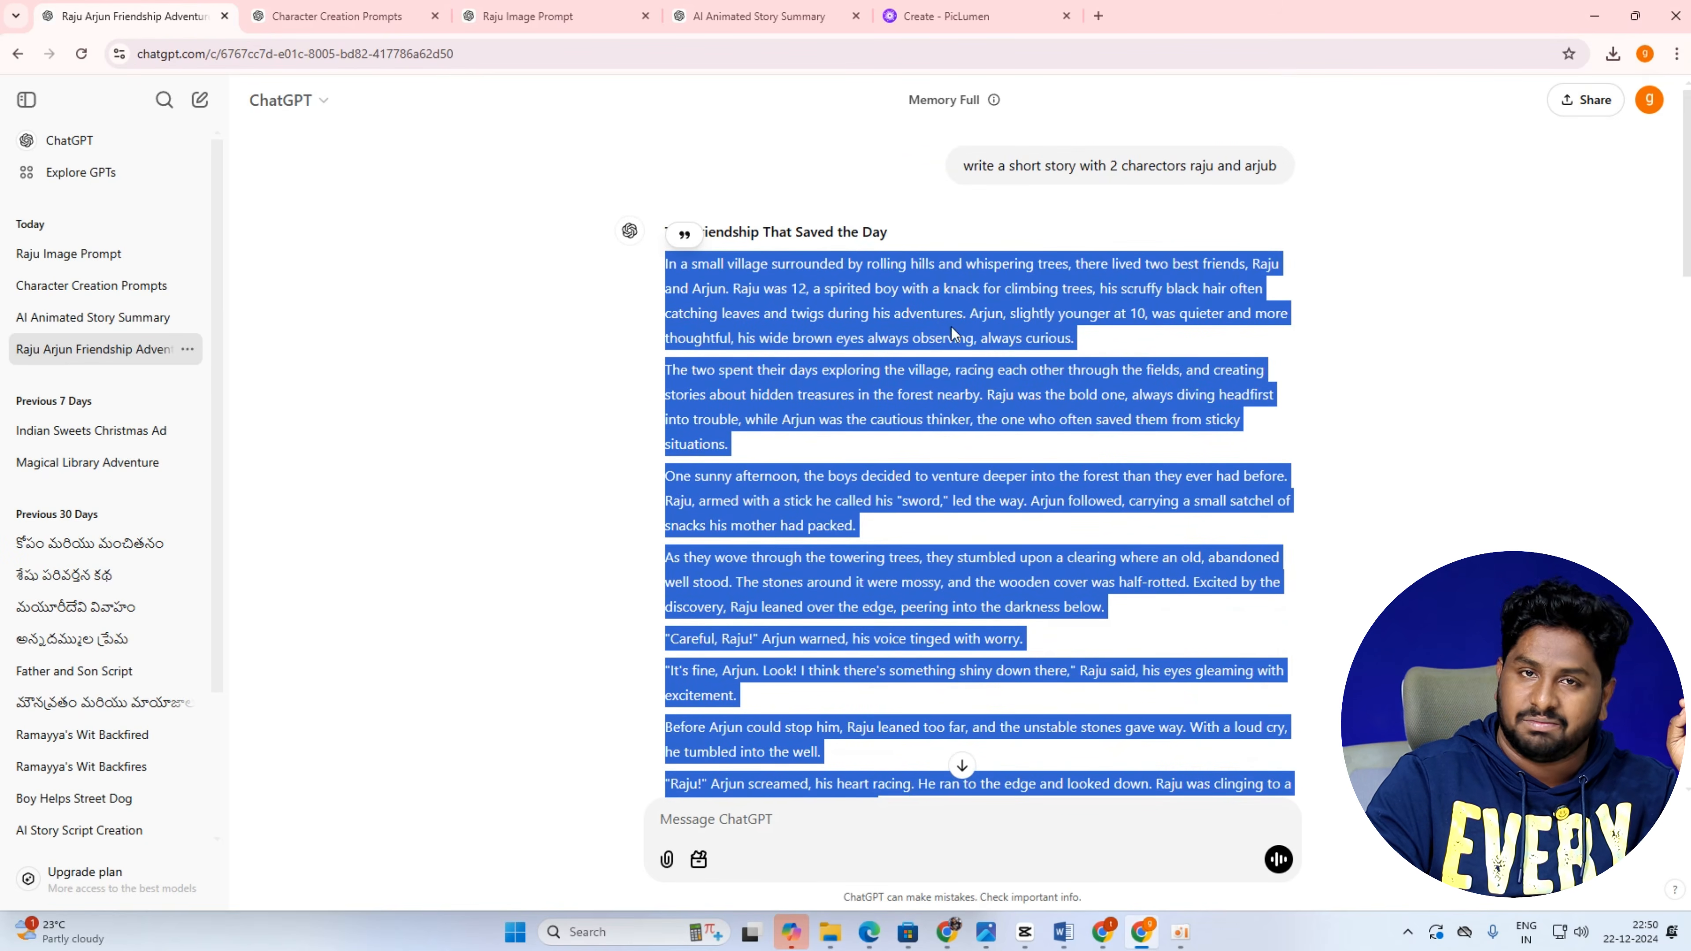
scroll(952, 332, "down", 15)
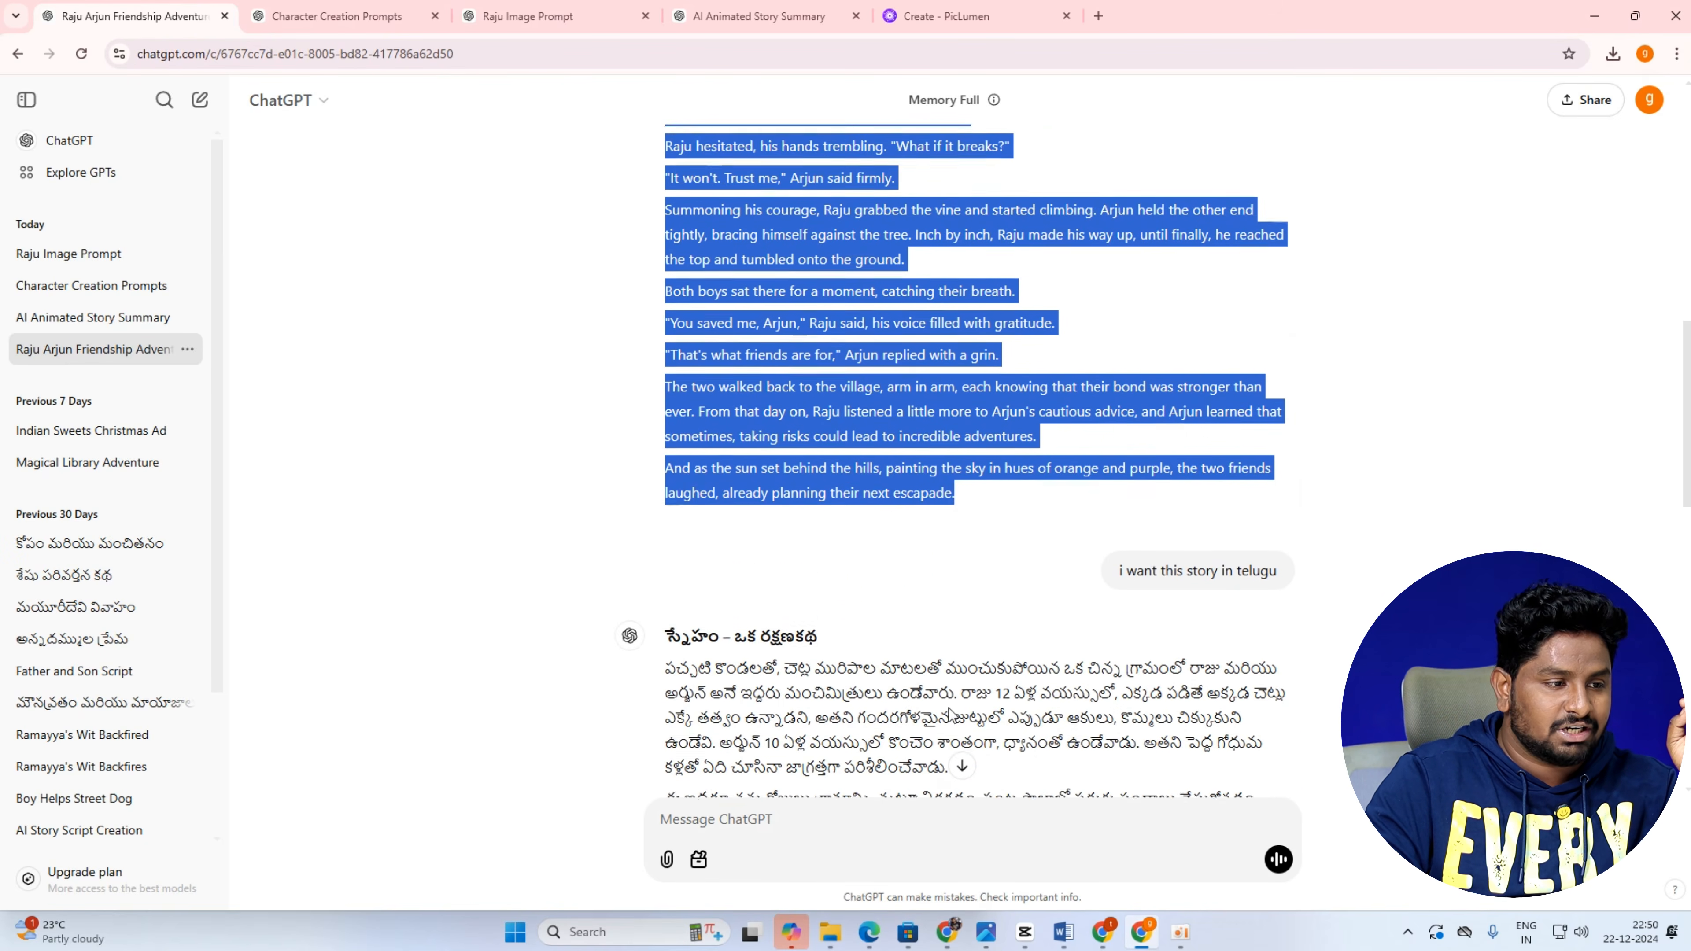
scroll(951, 716, "down", 1)
scroll(1025, 705, "up", 5)
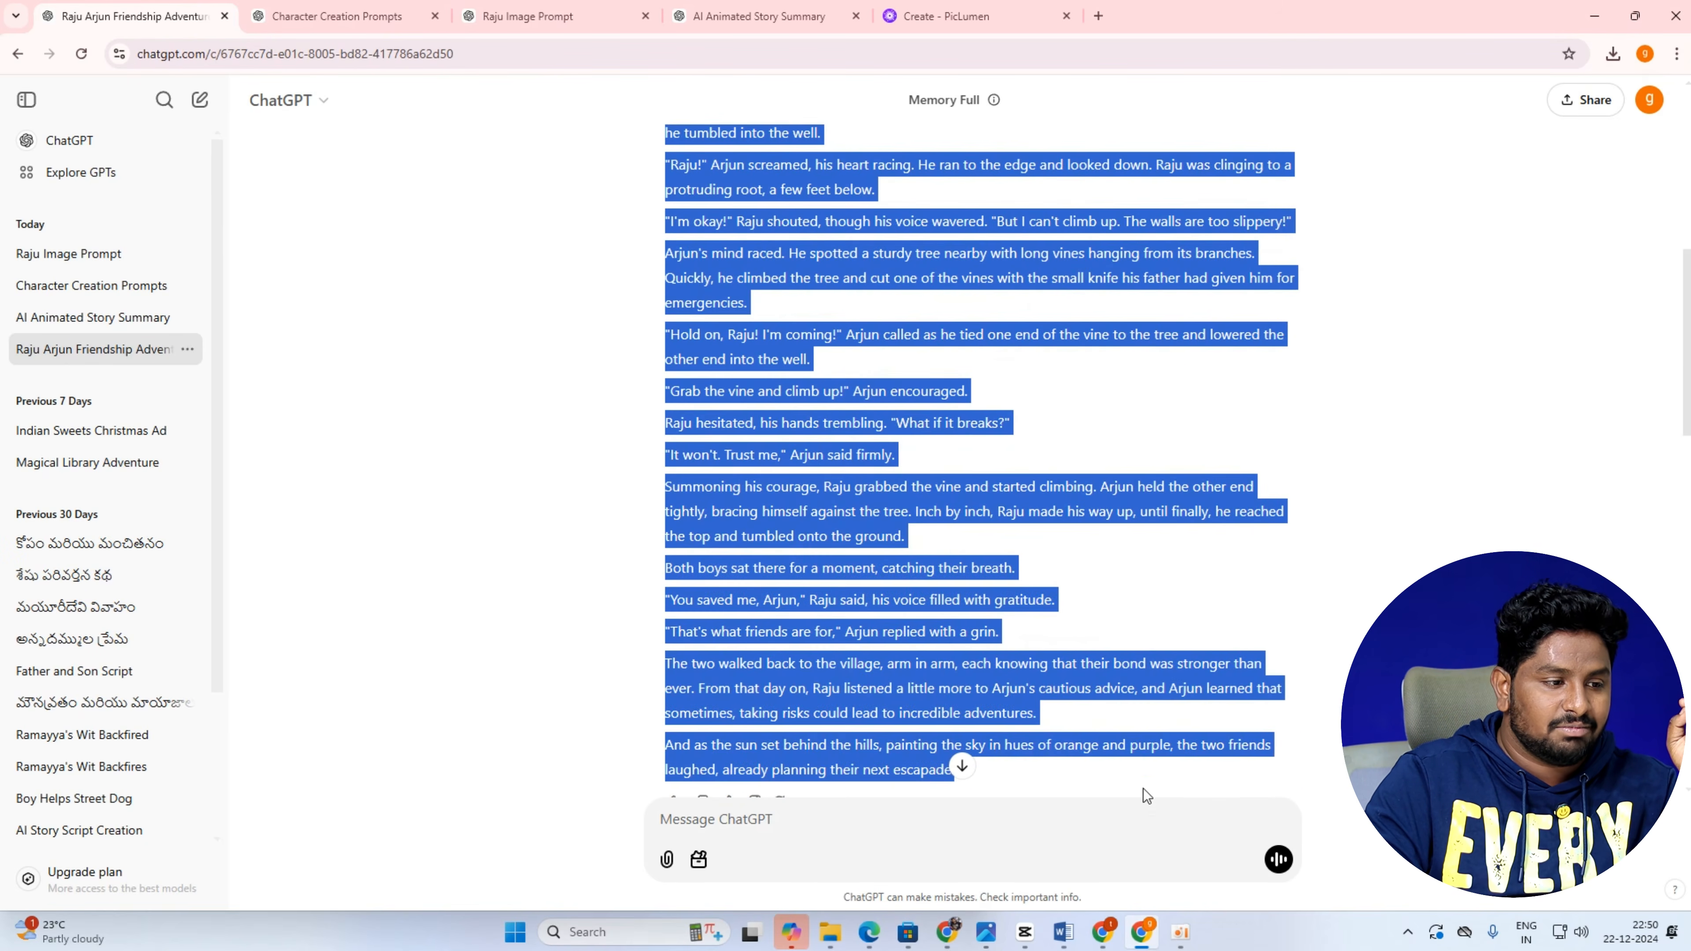
scroll(1141, 706, "down", 5)
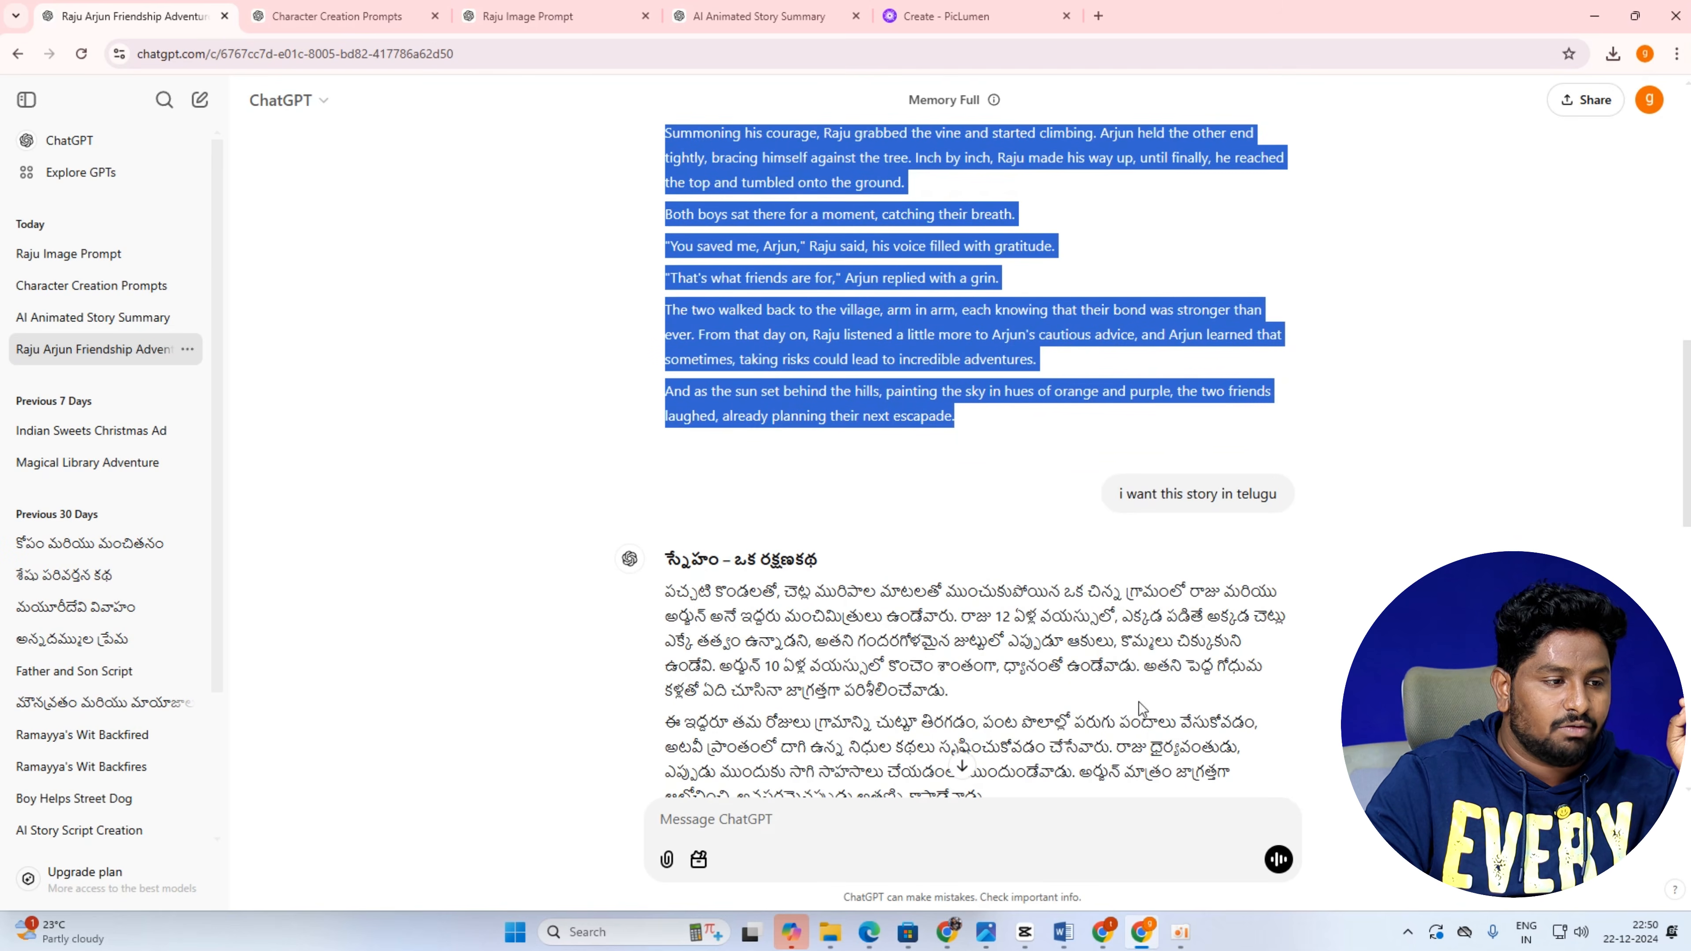
double_click(1242, 494)
scroll(1181, 520, "up", 6)
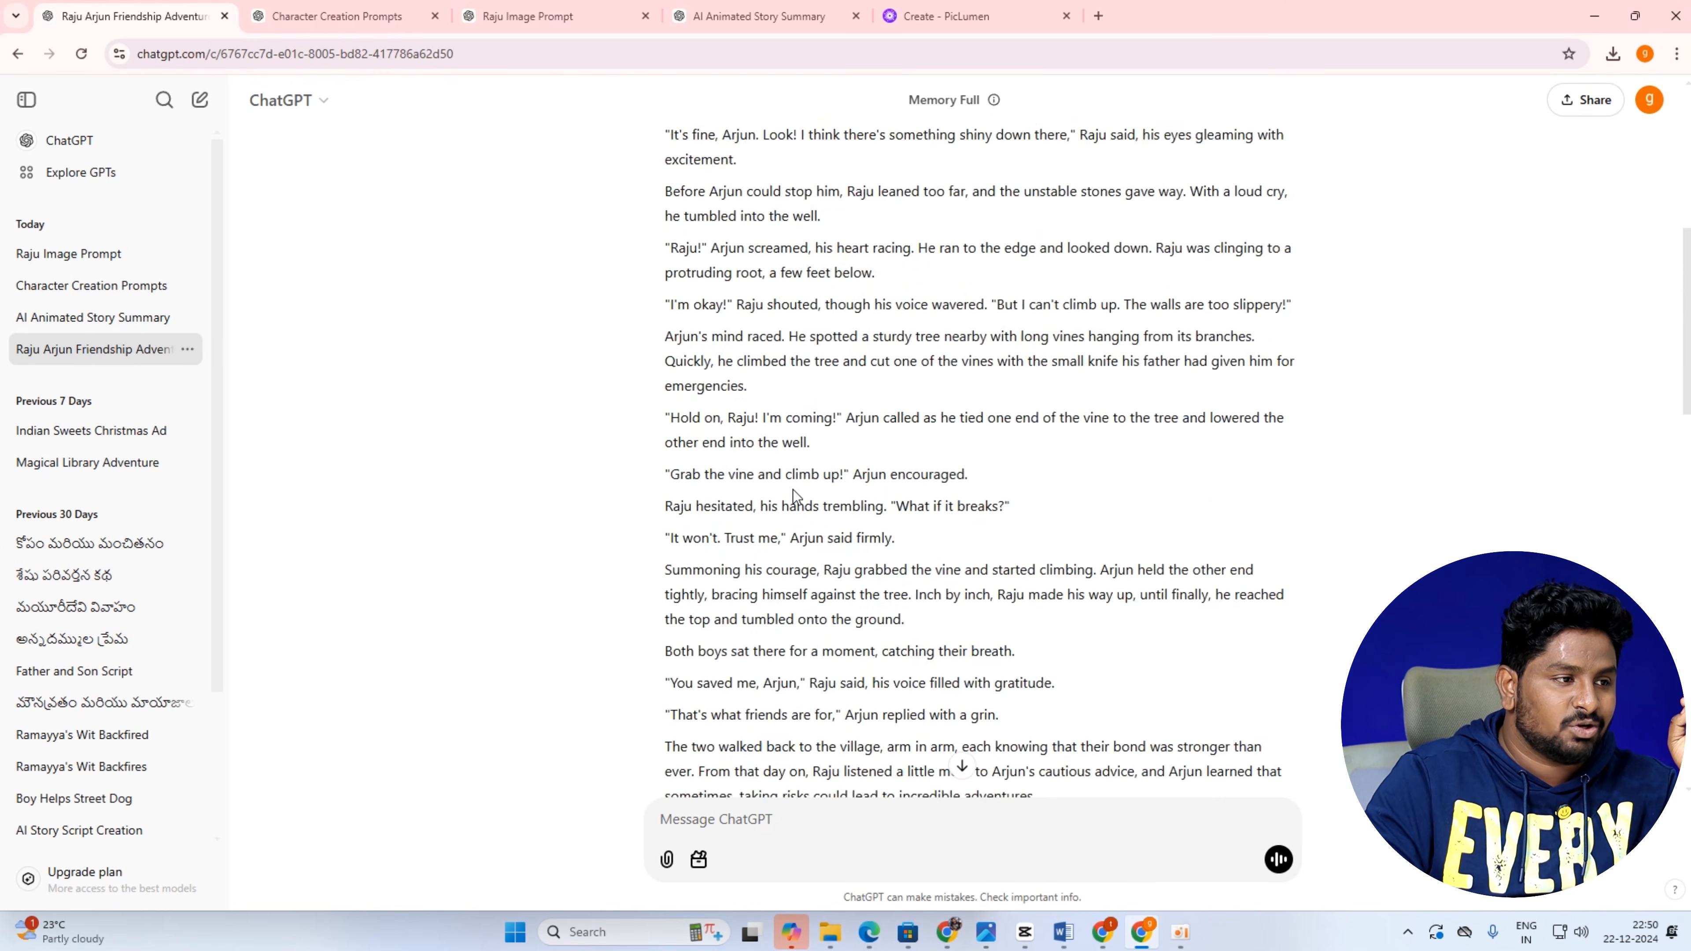
Review the opening of the English story, and examine the first instruction message in the Character Creation Prompts chat.
scroll(792, 413, "up", 5)
scroll(674, 415, "up", 1)
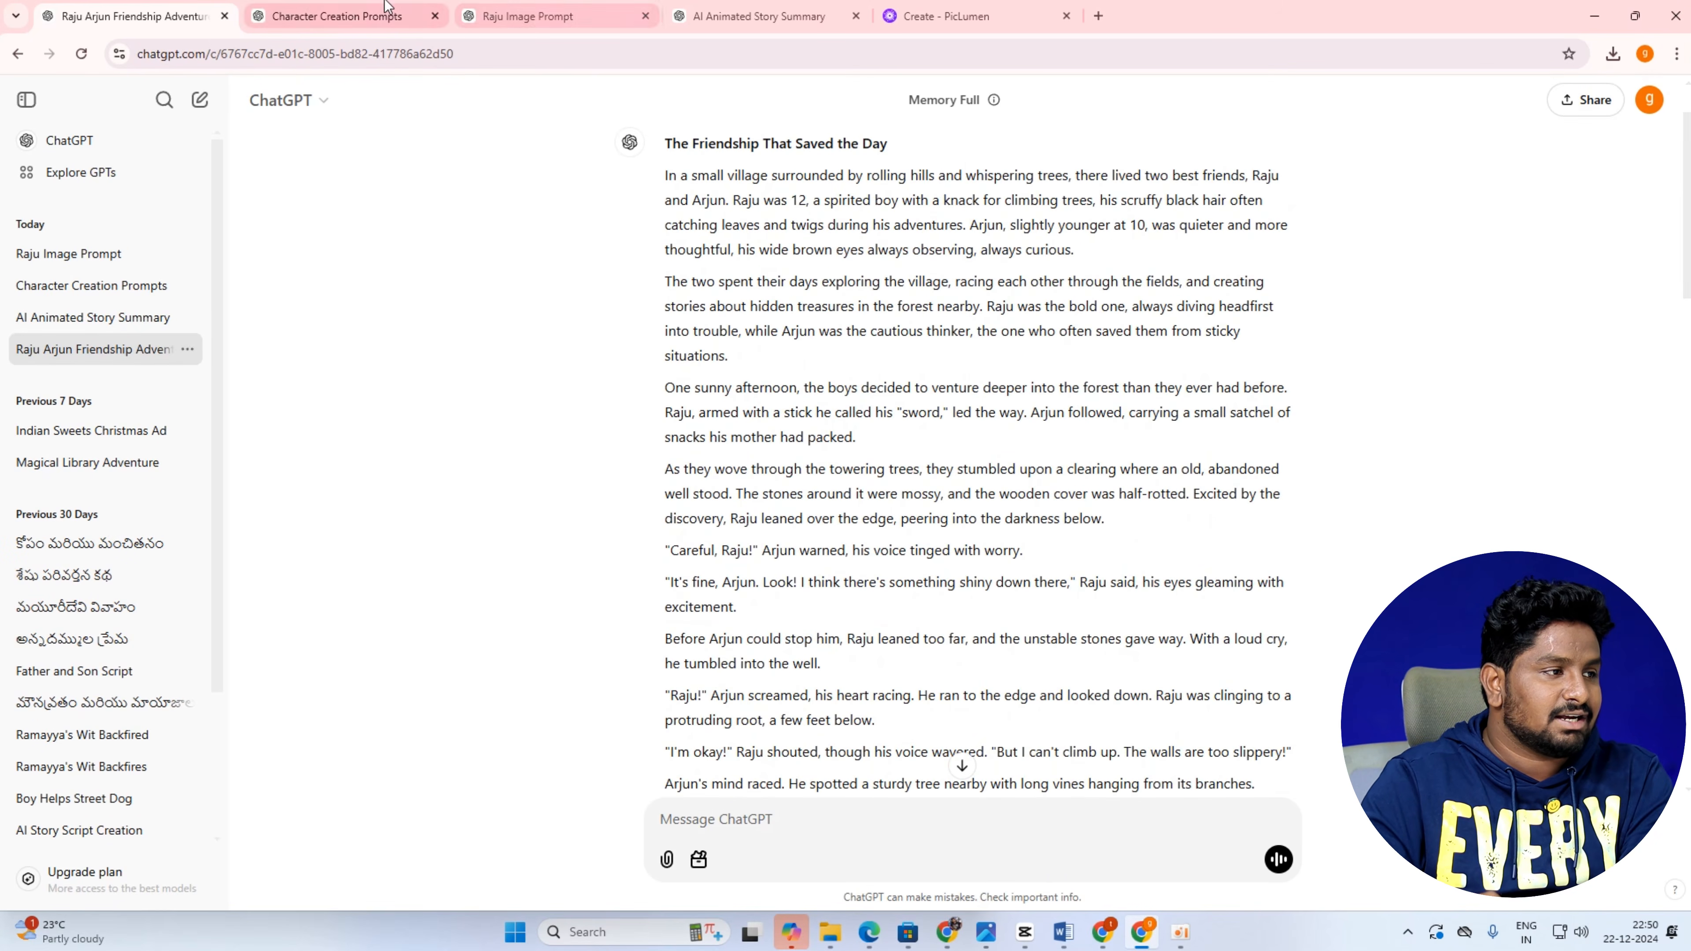
left_click(336, 16)
scroll(844, 289, "up", 6)
scroll(844, 288, "up", 20)
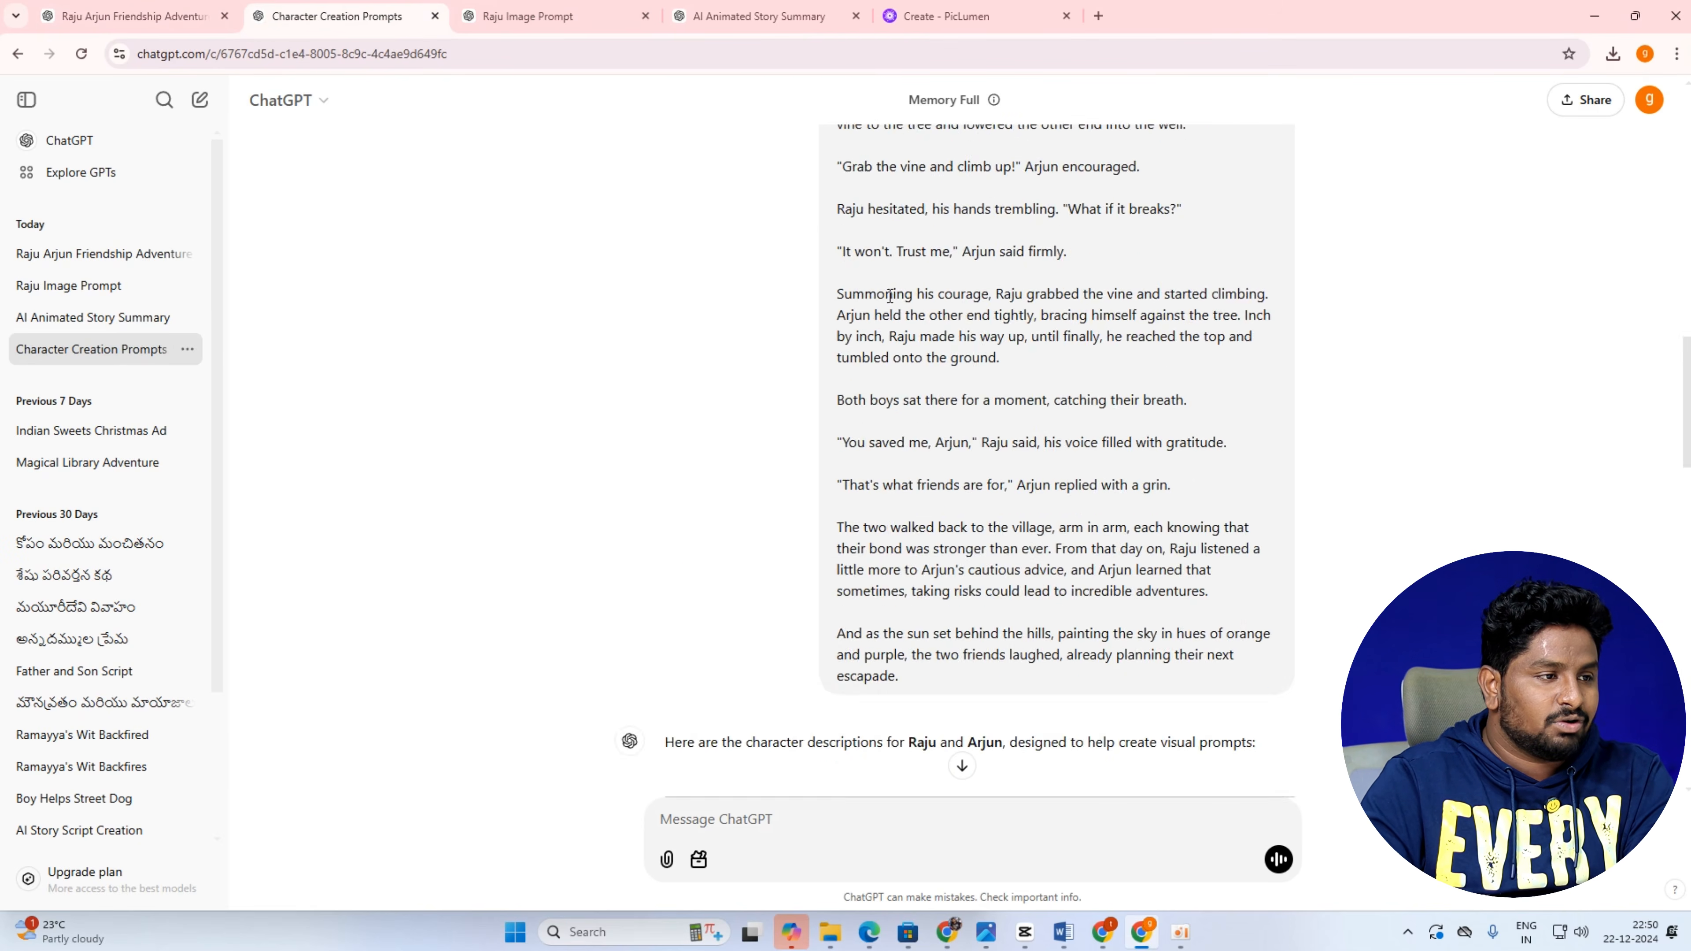
scroll(917, 261, "up", 1)
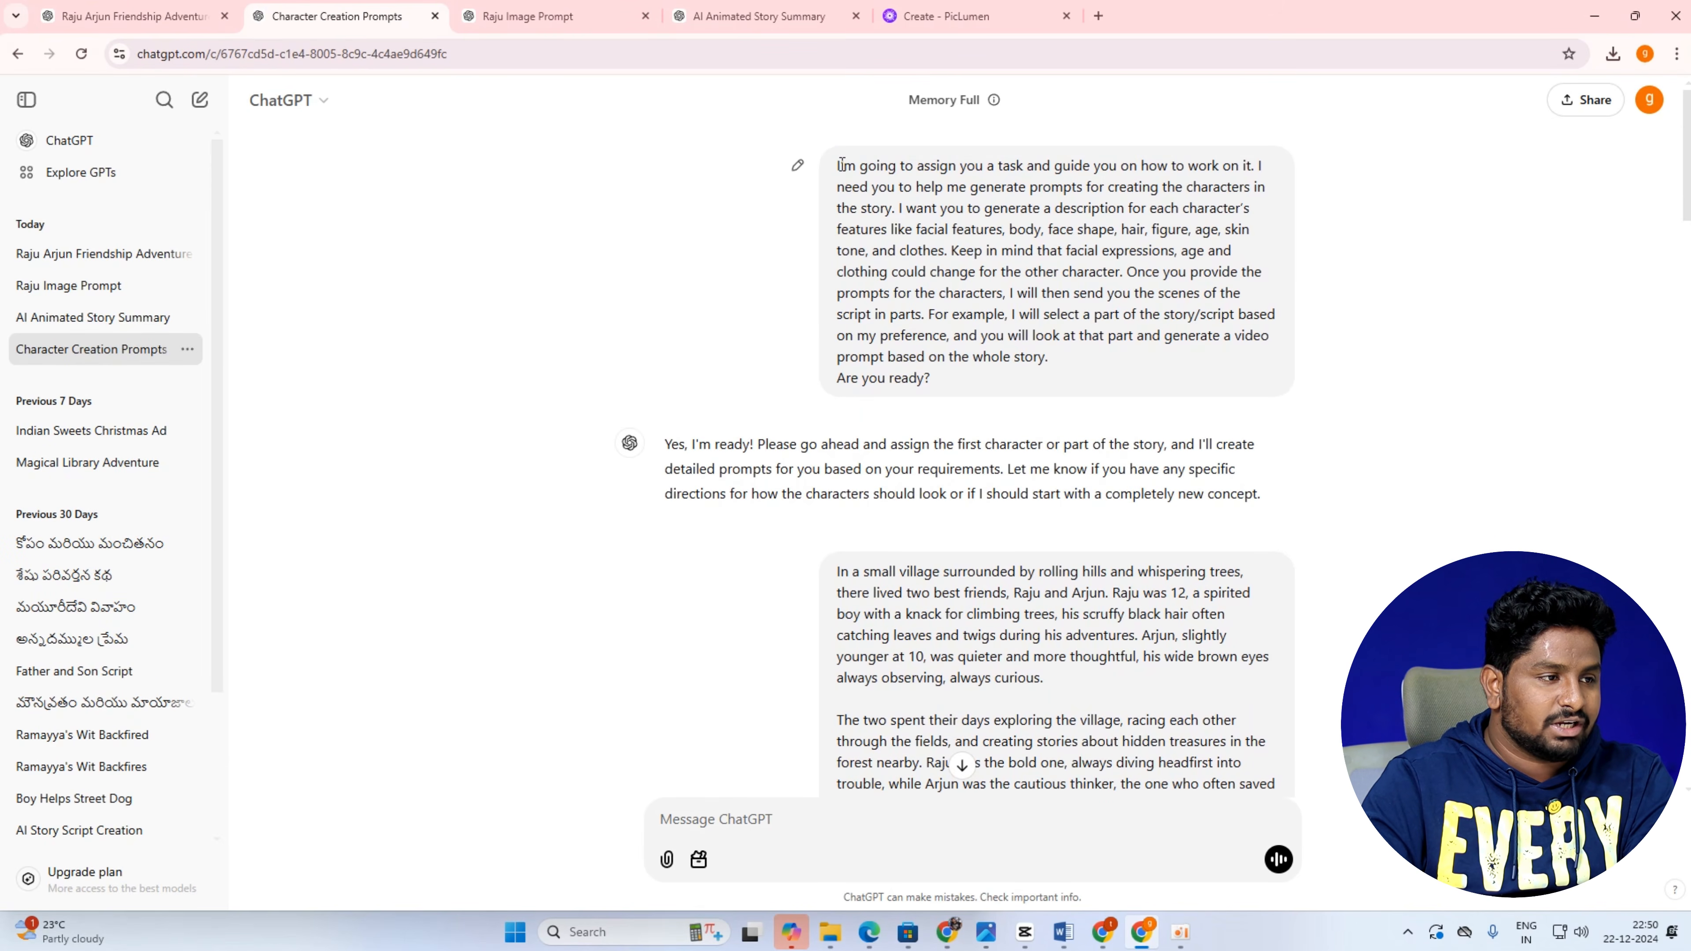
left_click_drag(844, 164, 1003, 166)
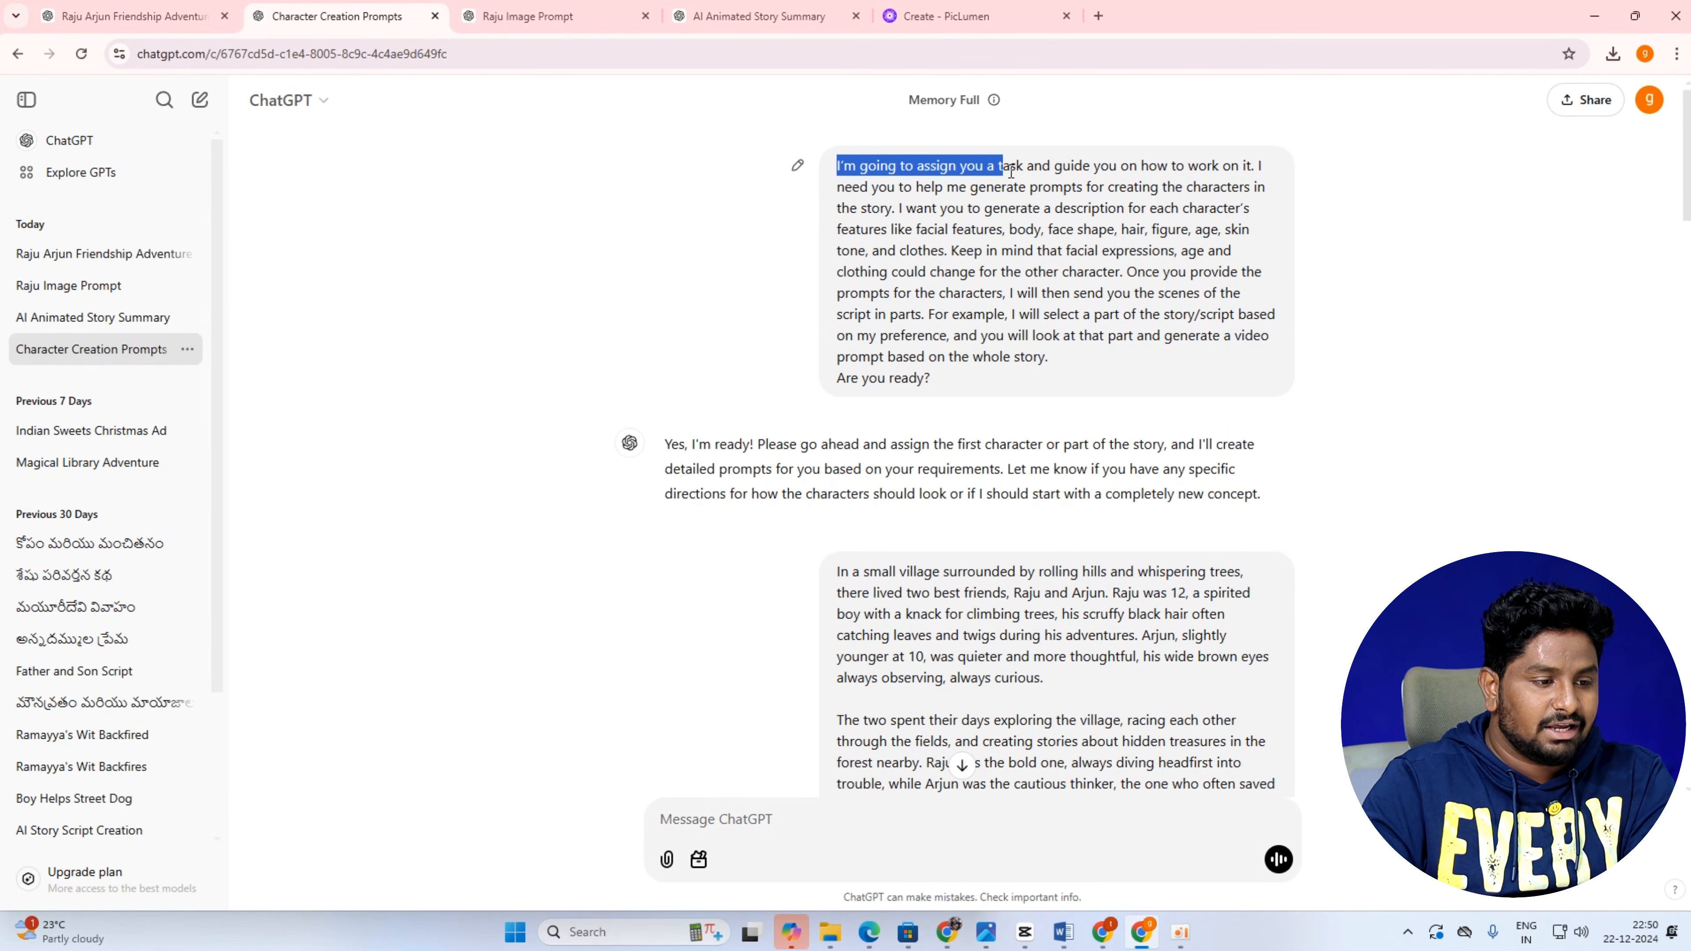
Compare Prompt 1 in the Word document "Prompt ai image" with the opening instruction in the Character Creation Prompts chat.
left_click(1068, 928)
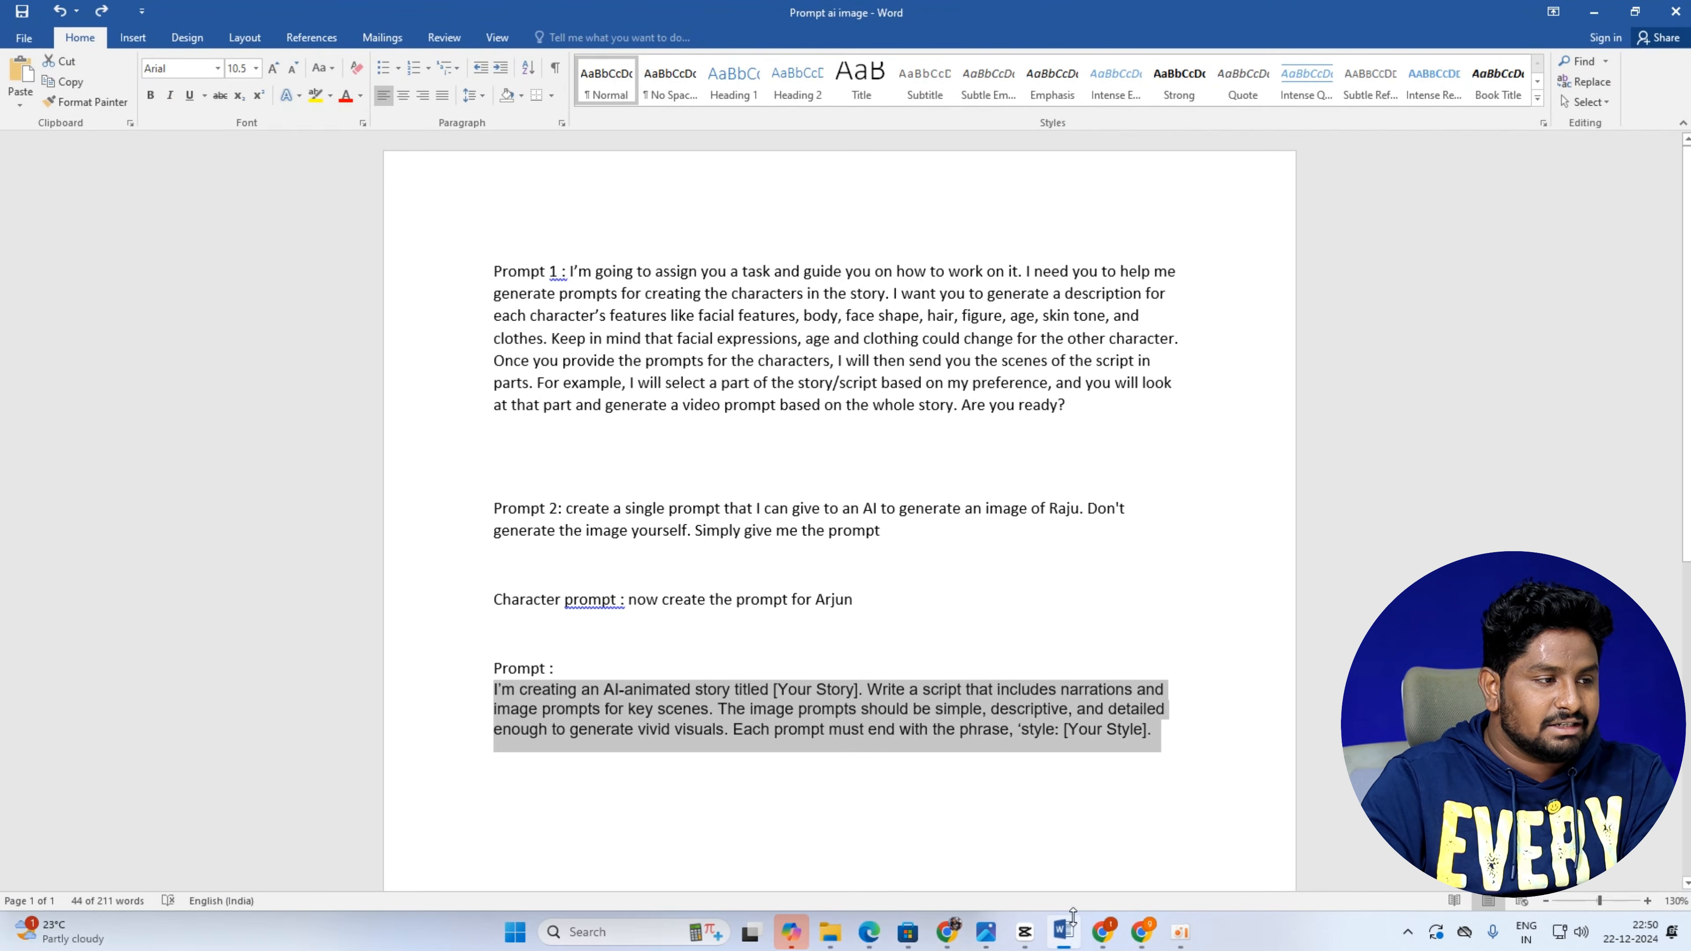
left_click_drag(565, 263, 1069, 405)
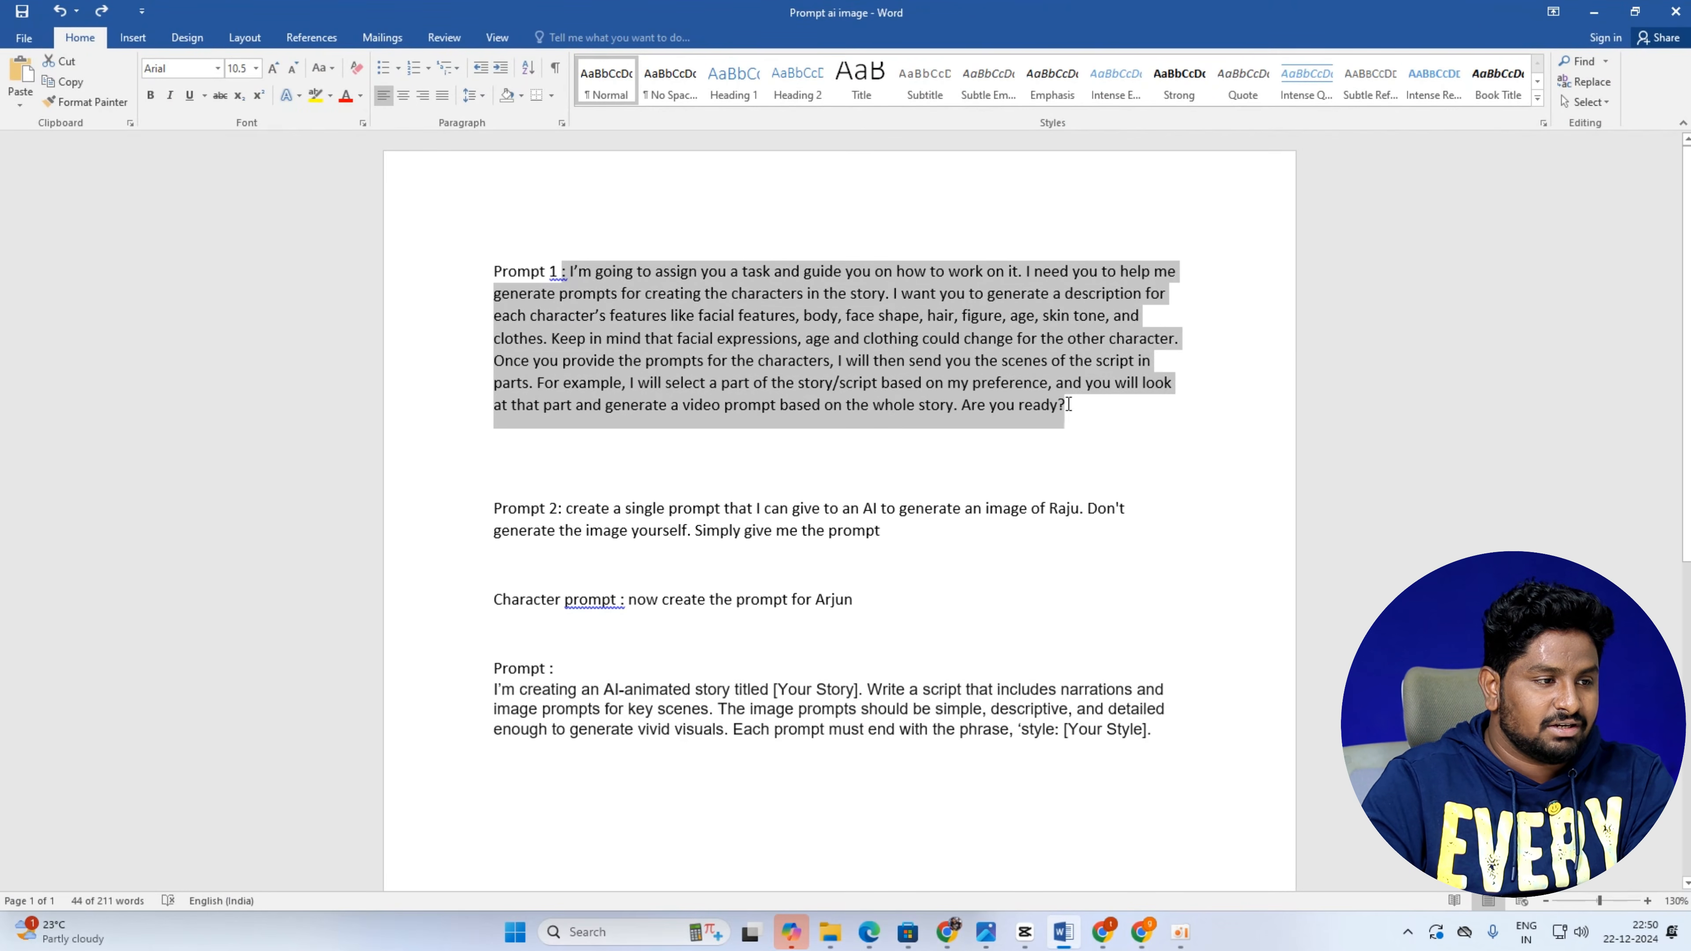
left_click(1594, 12)
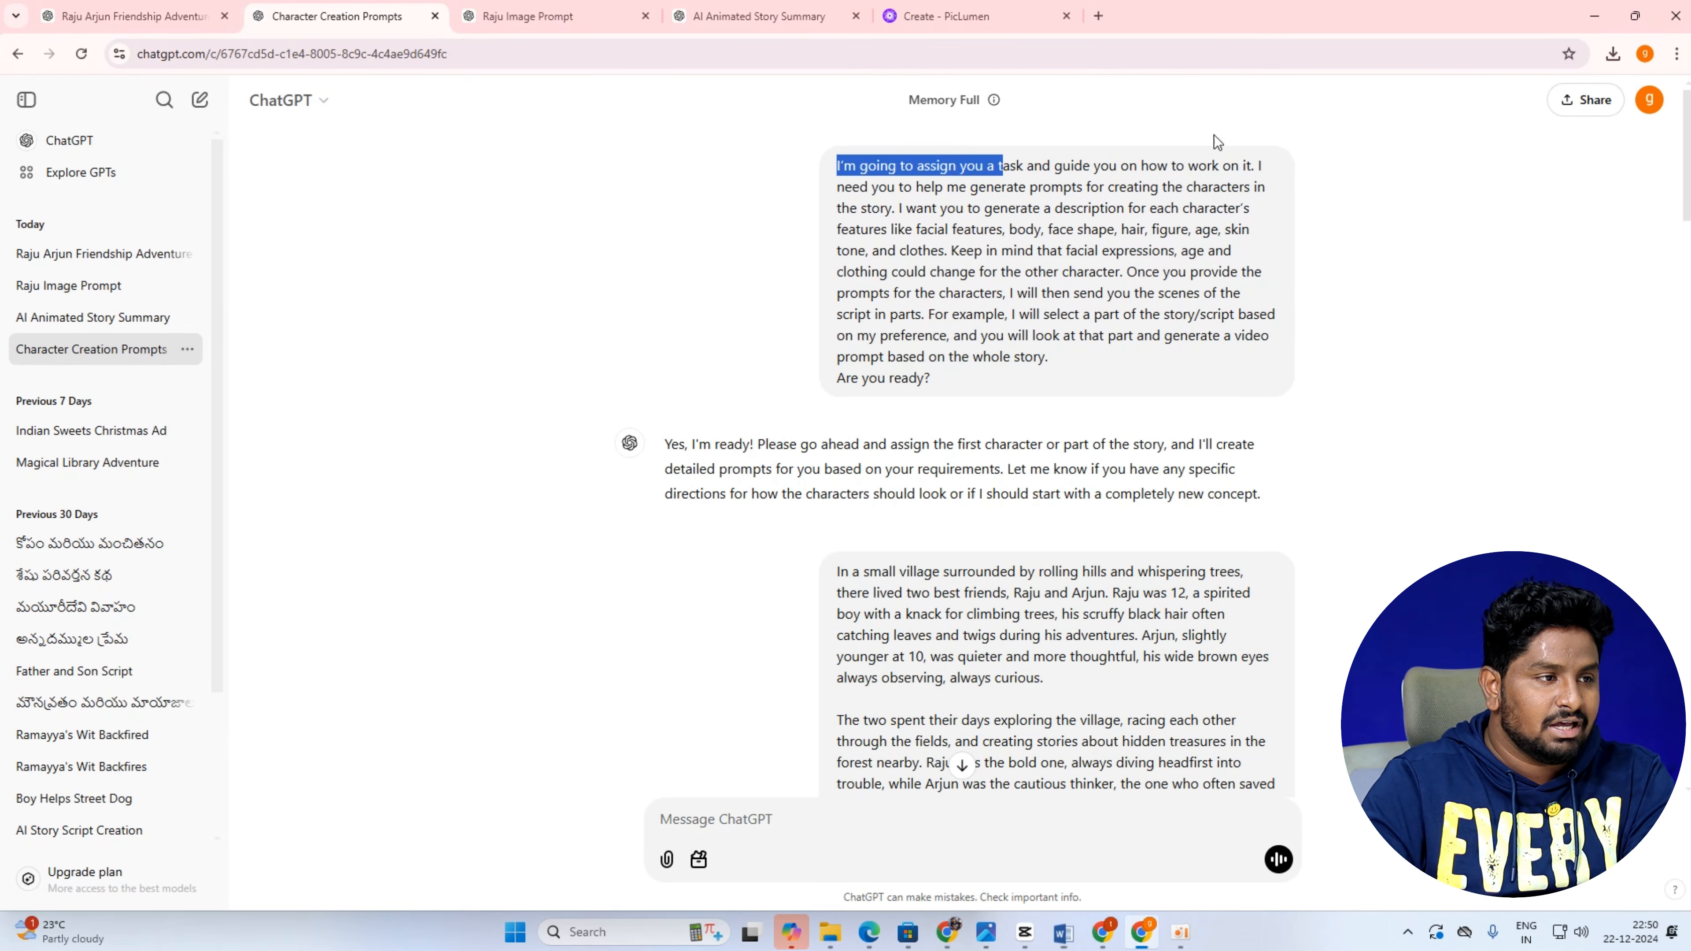
left_click_drag(836, 165, 782, 423)
In the Character Creation Prompts chat, examine the pasted story and the character descriptions of Raju and Arjun.
scroll(735, 427, "down", 3)
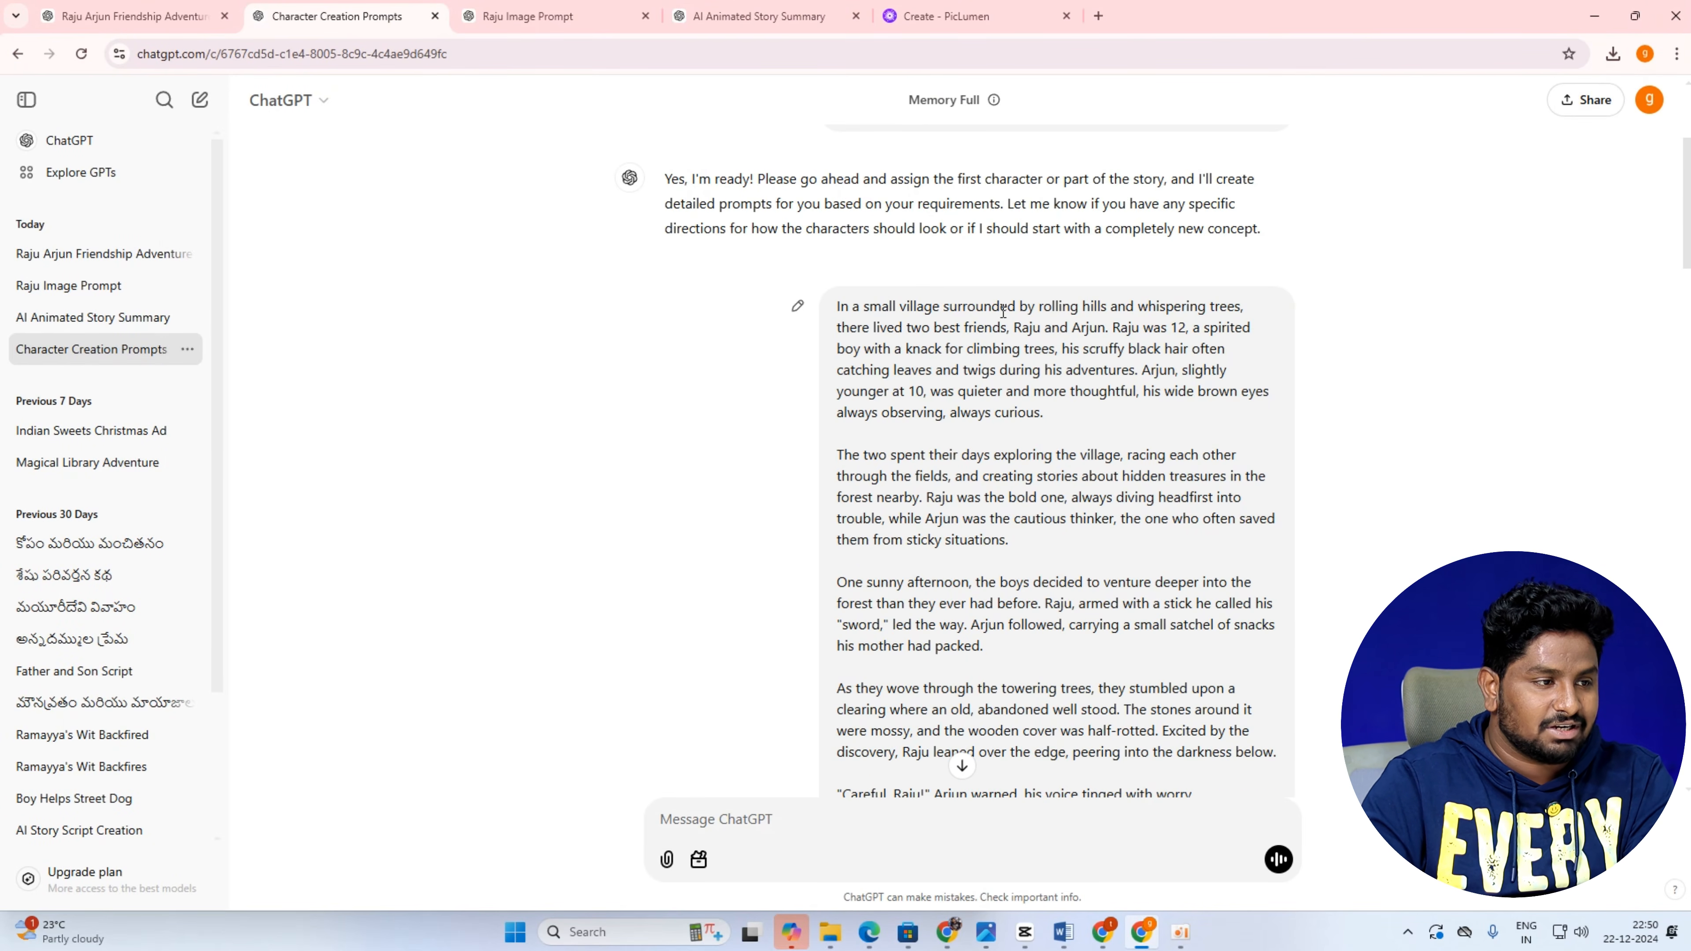
left_click_drag(882, 369, 953, 179)
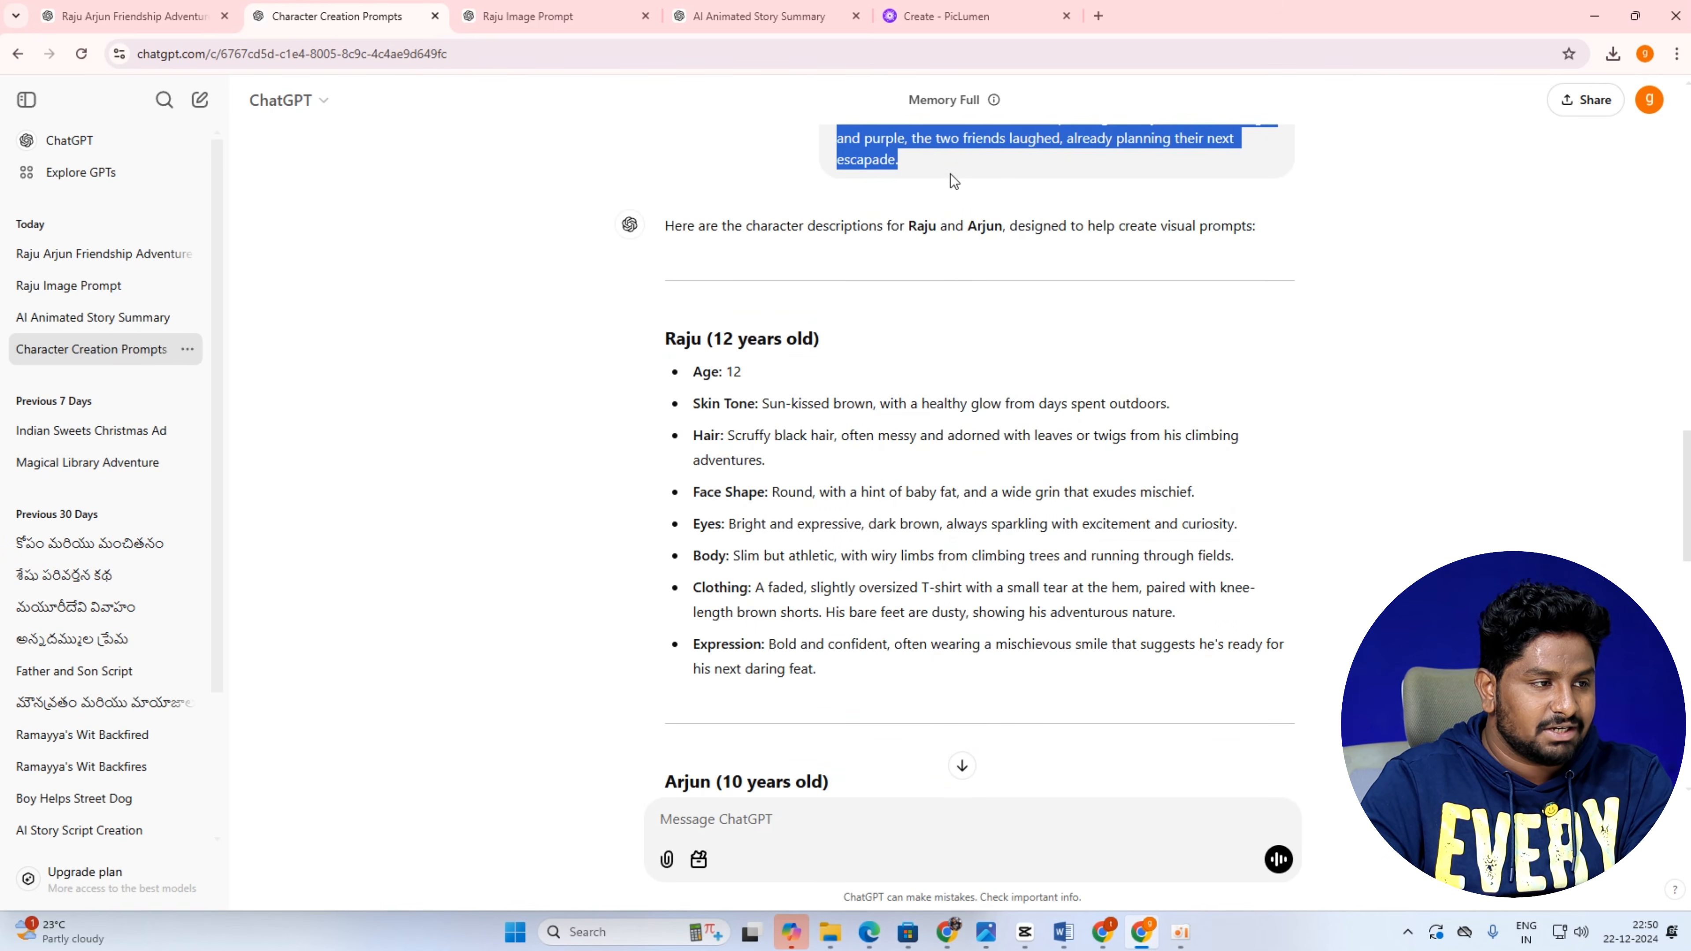
left_click_drag(902, 306, 868, 643)
scroll(677, 461, "down", 5)
left_click_drag(694, 373, 904, 650)
left_click(949, 382)
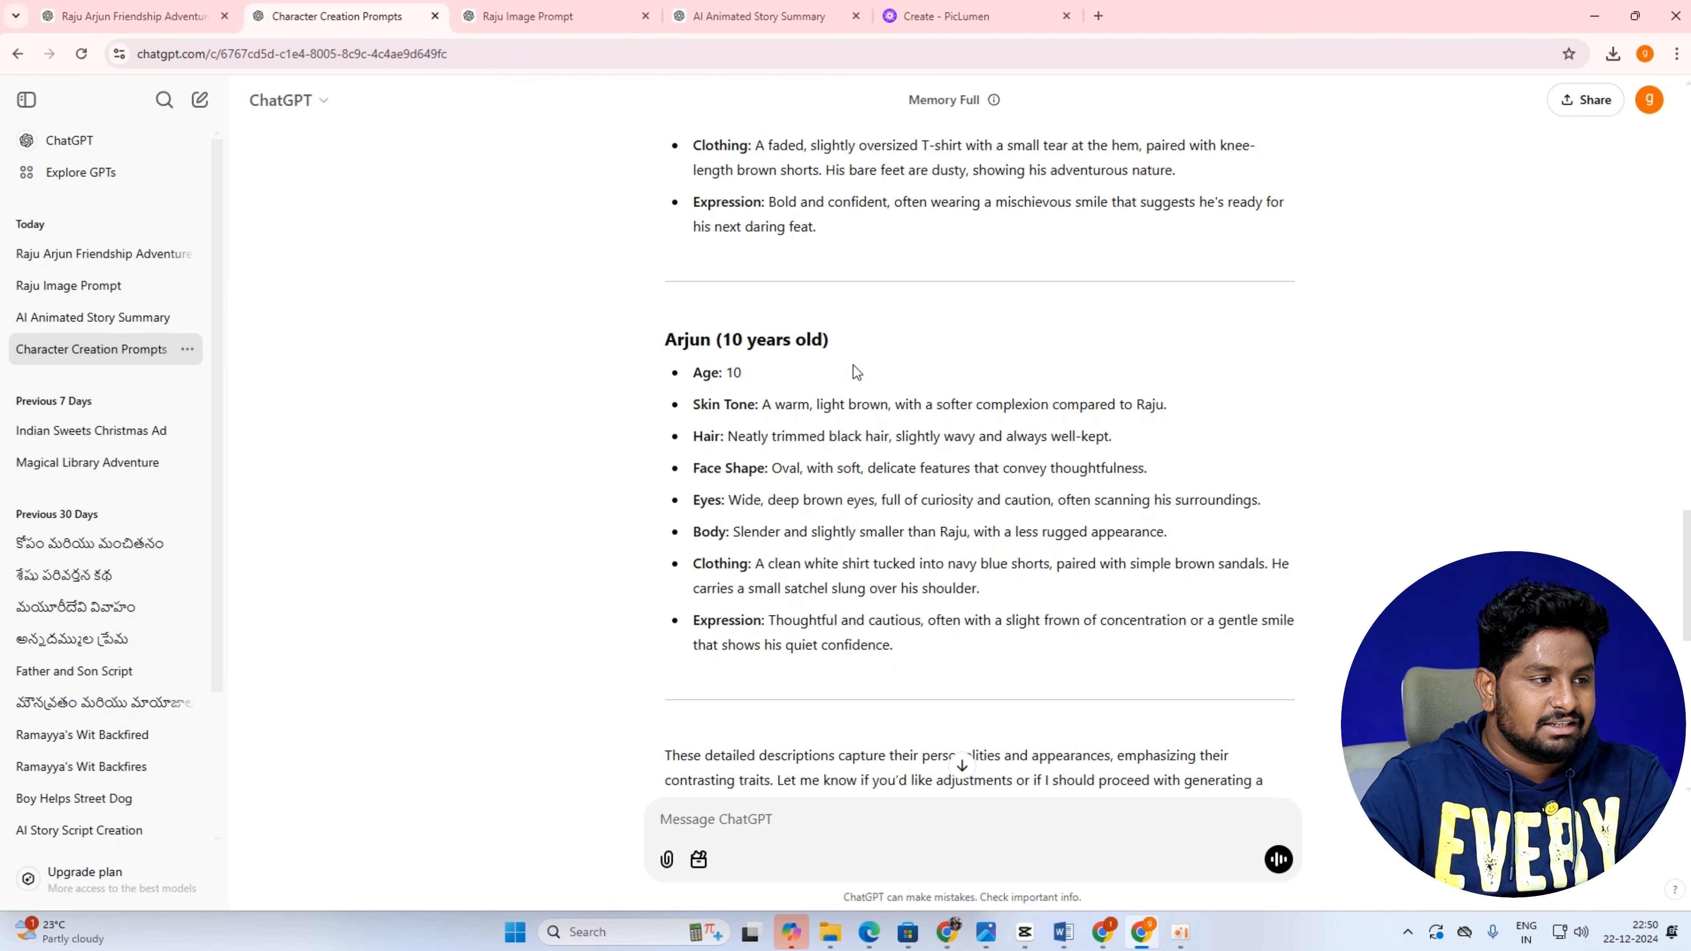
scroll(865, 366, "up", 5)
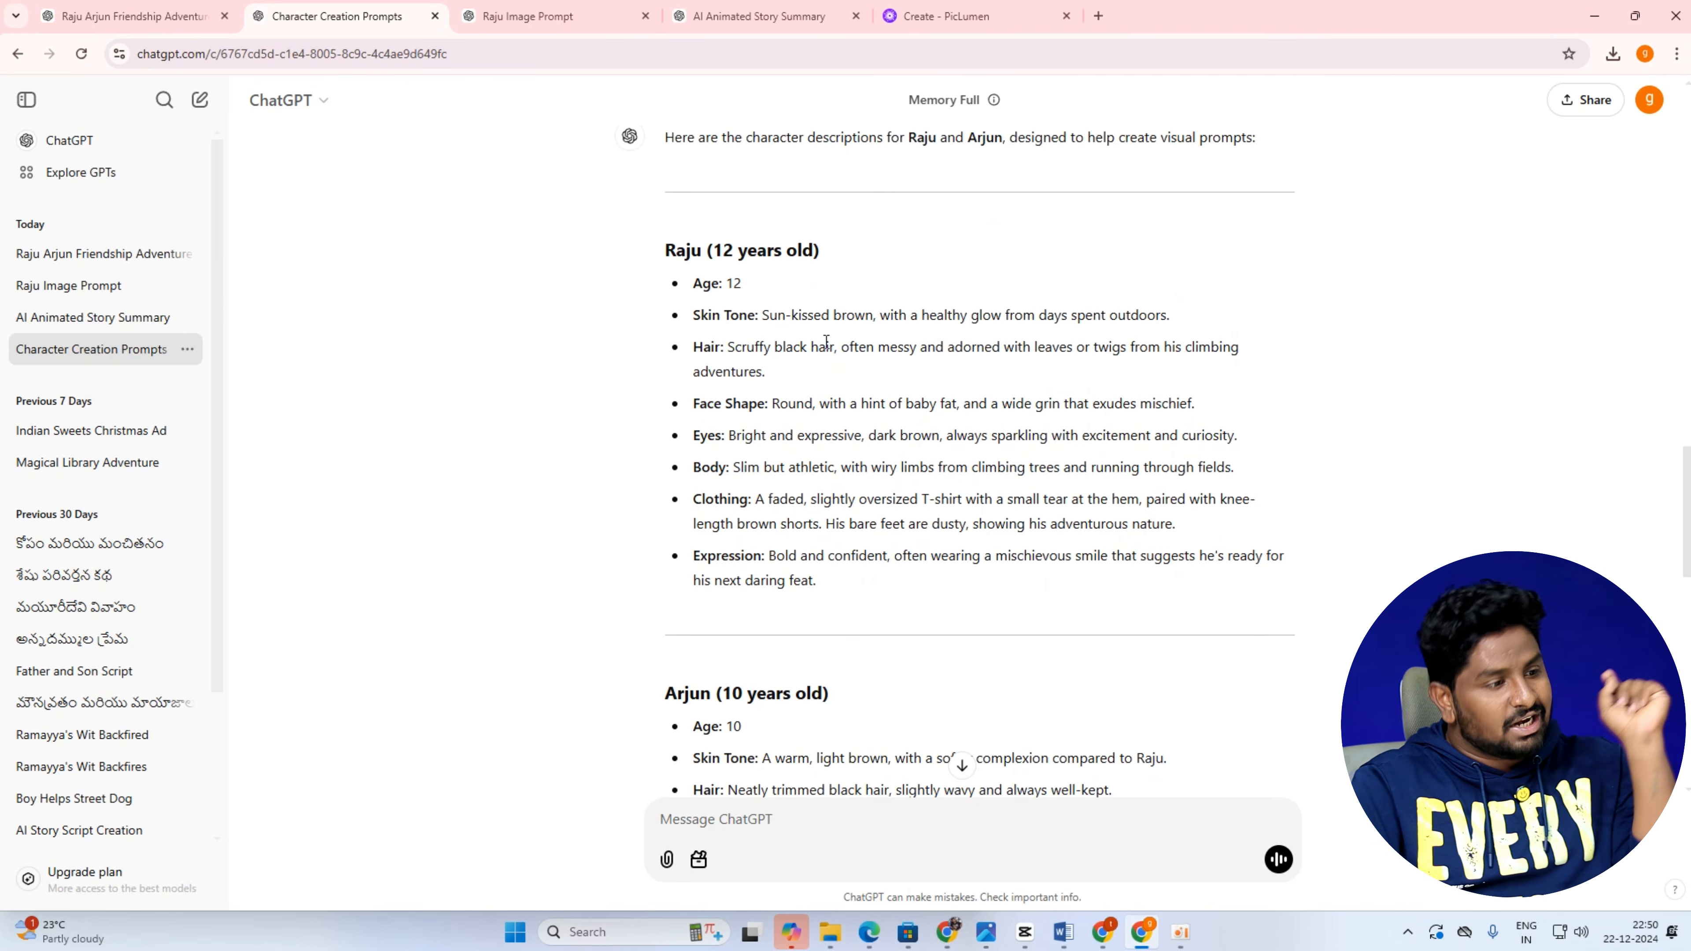
scroll(920, 345, "down", 8)
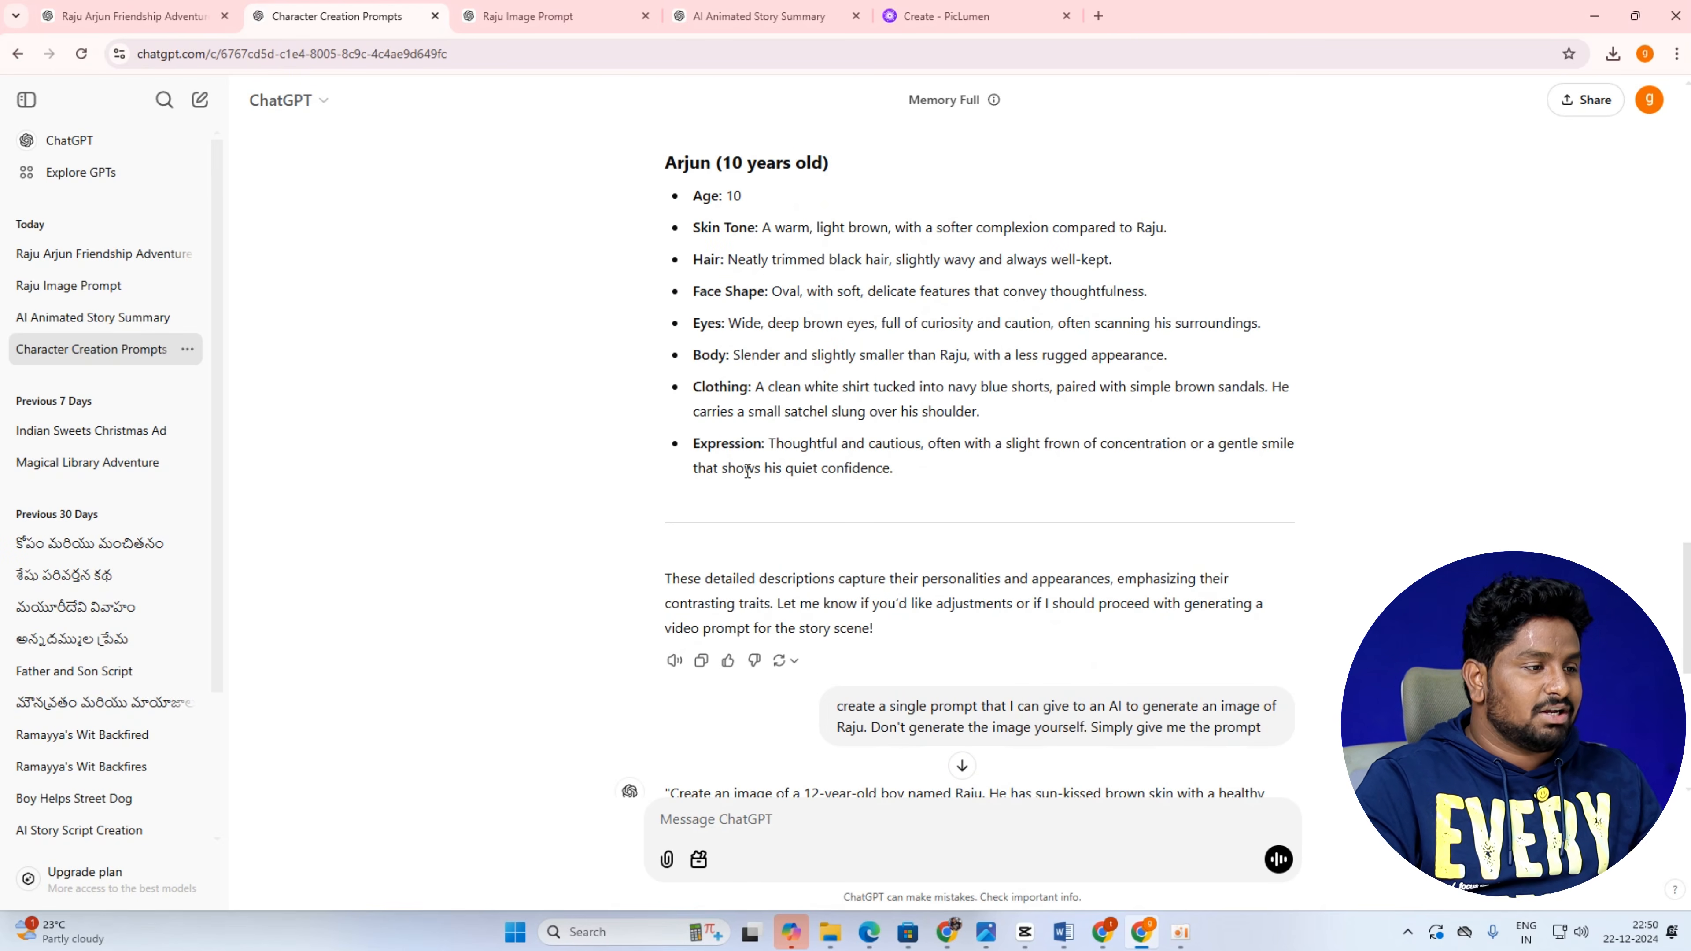
scroll(789, 418, "down", 3)
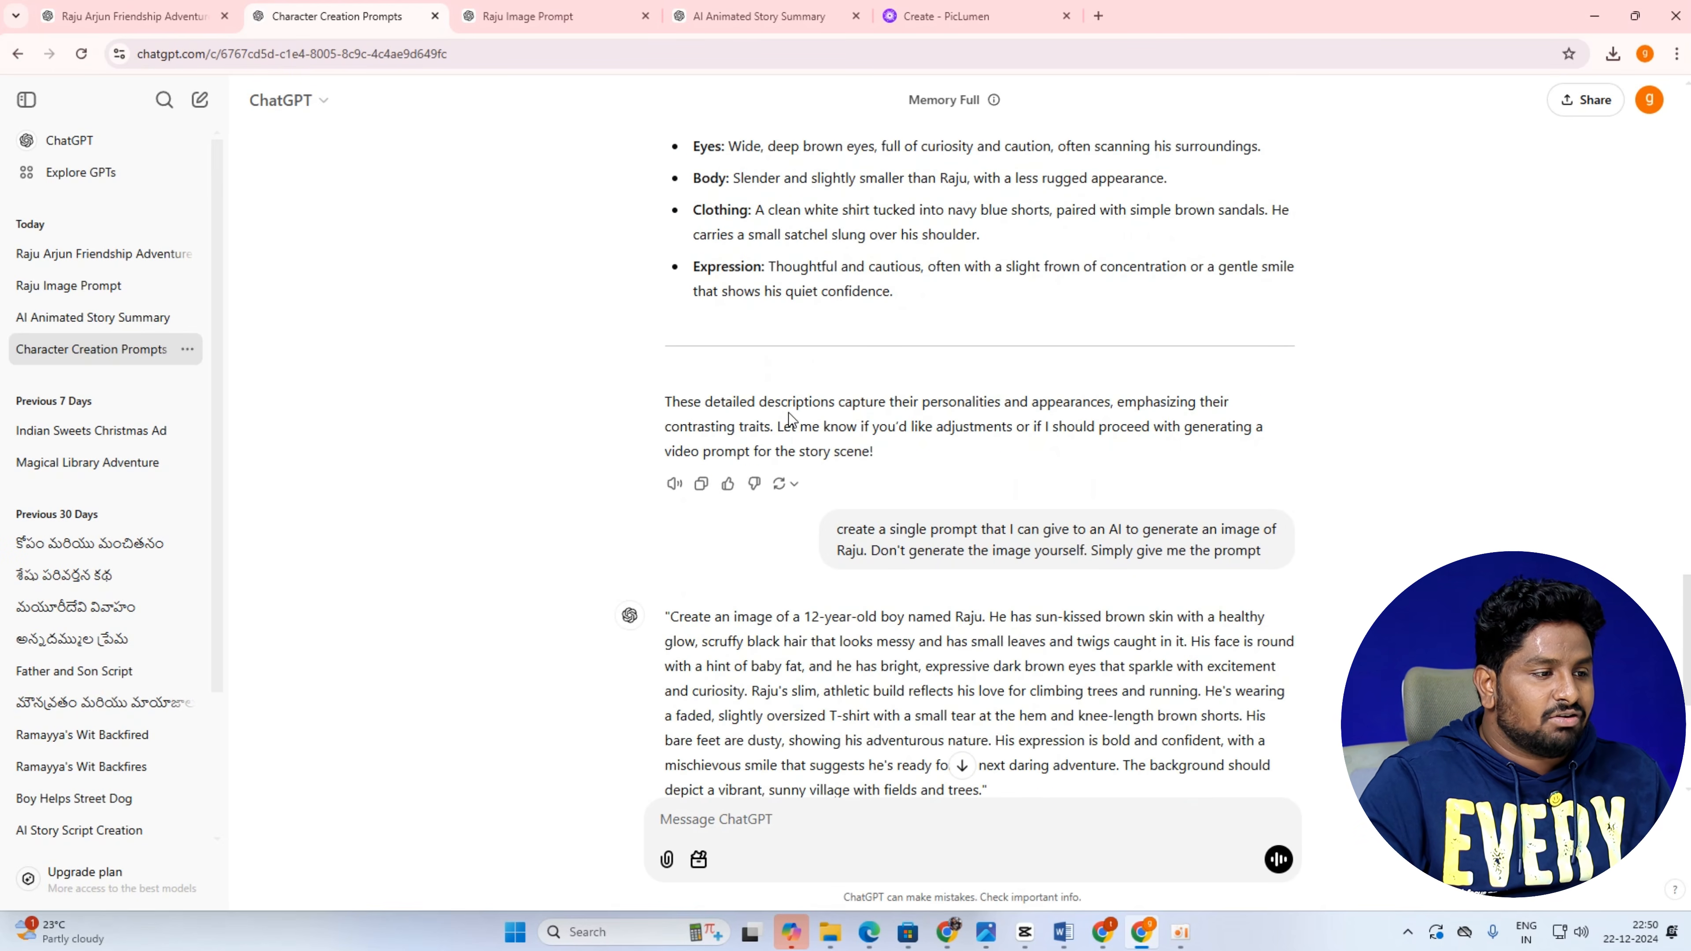
scroll(794, 441, "up", 5)
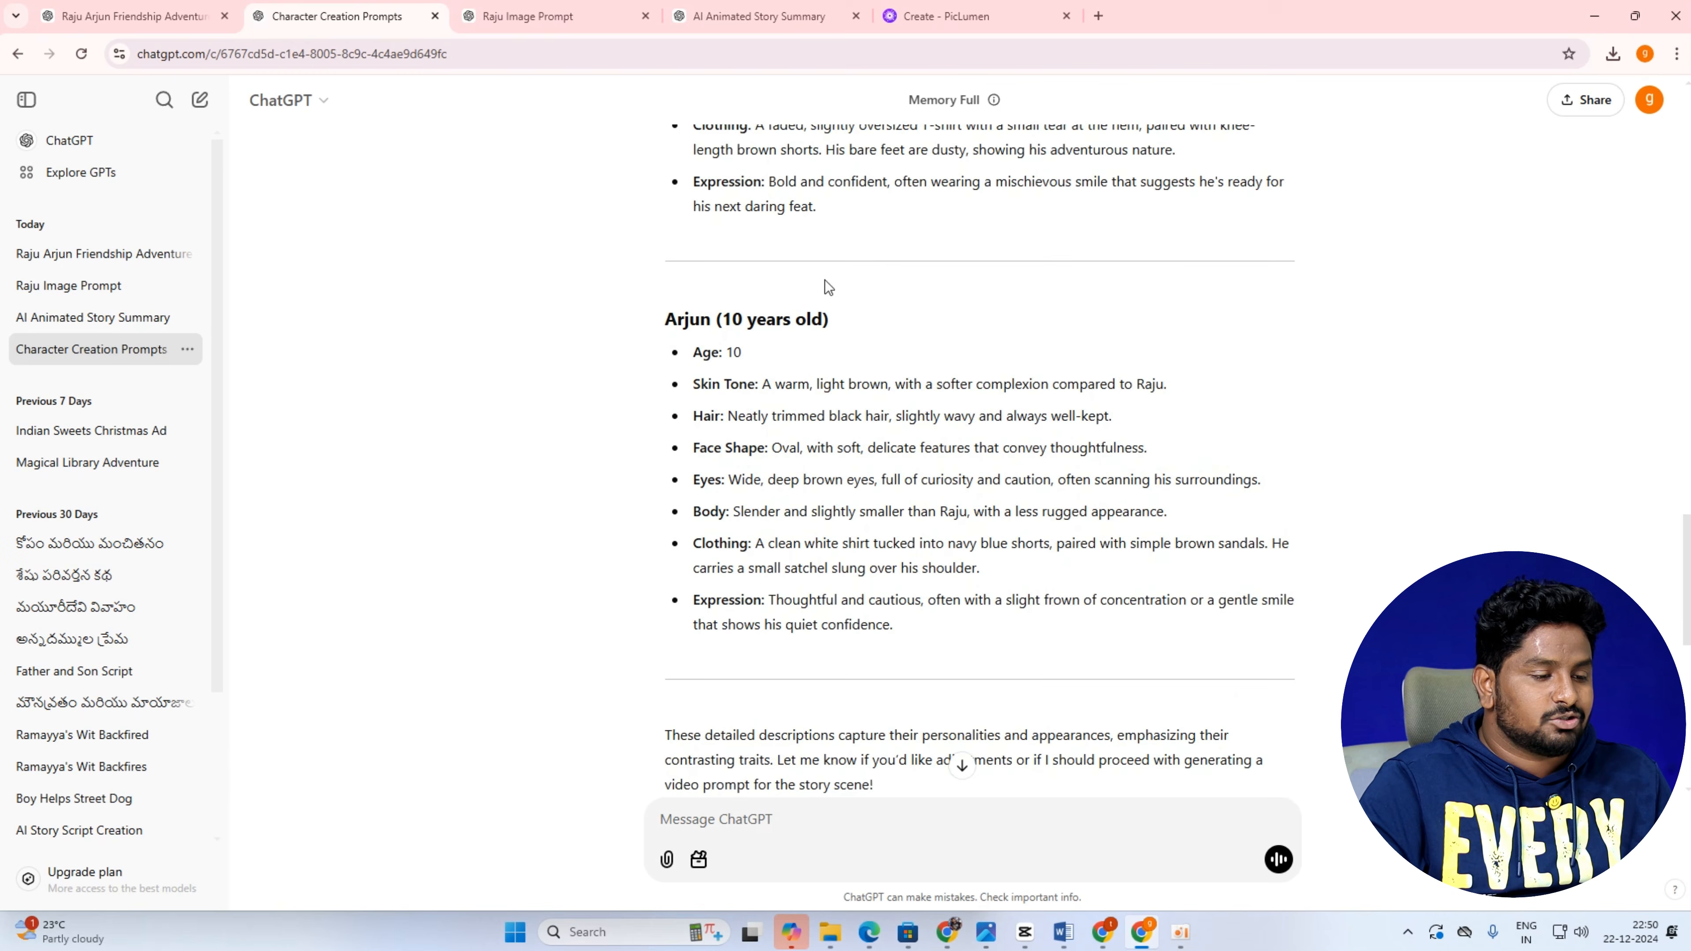
Examine the request for a single Raju image prompt, its answer, and the follow-up "now create the prompt for Arjun".
scroll(759, 306, "down", 4)
scroll(799, 559, "down", 2)
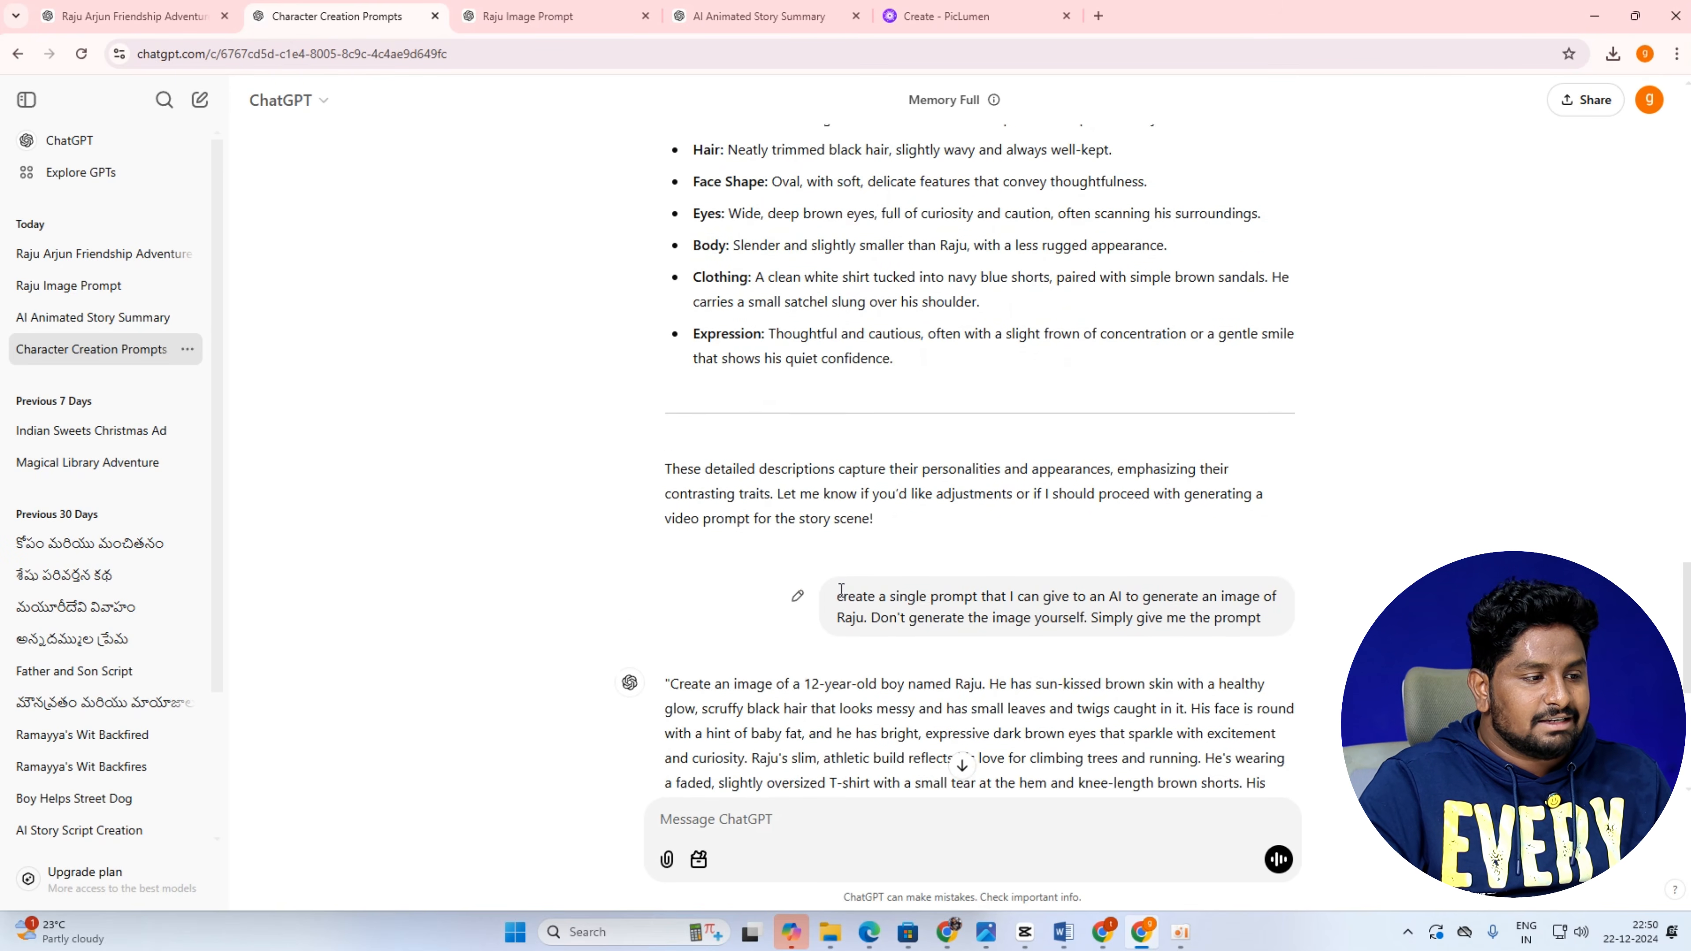
left_click_drag(844, 534, 871, 561)
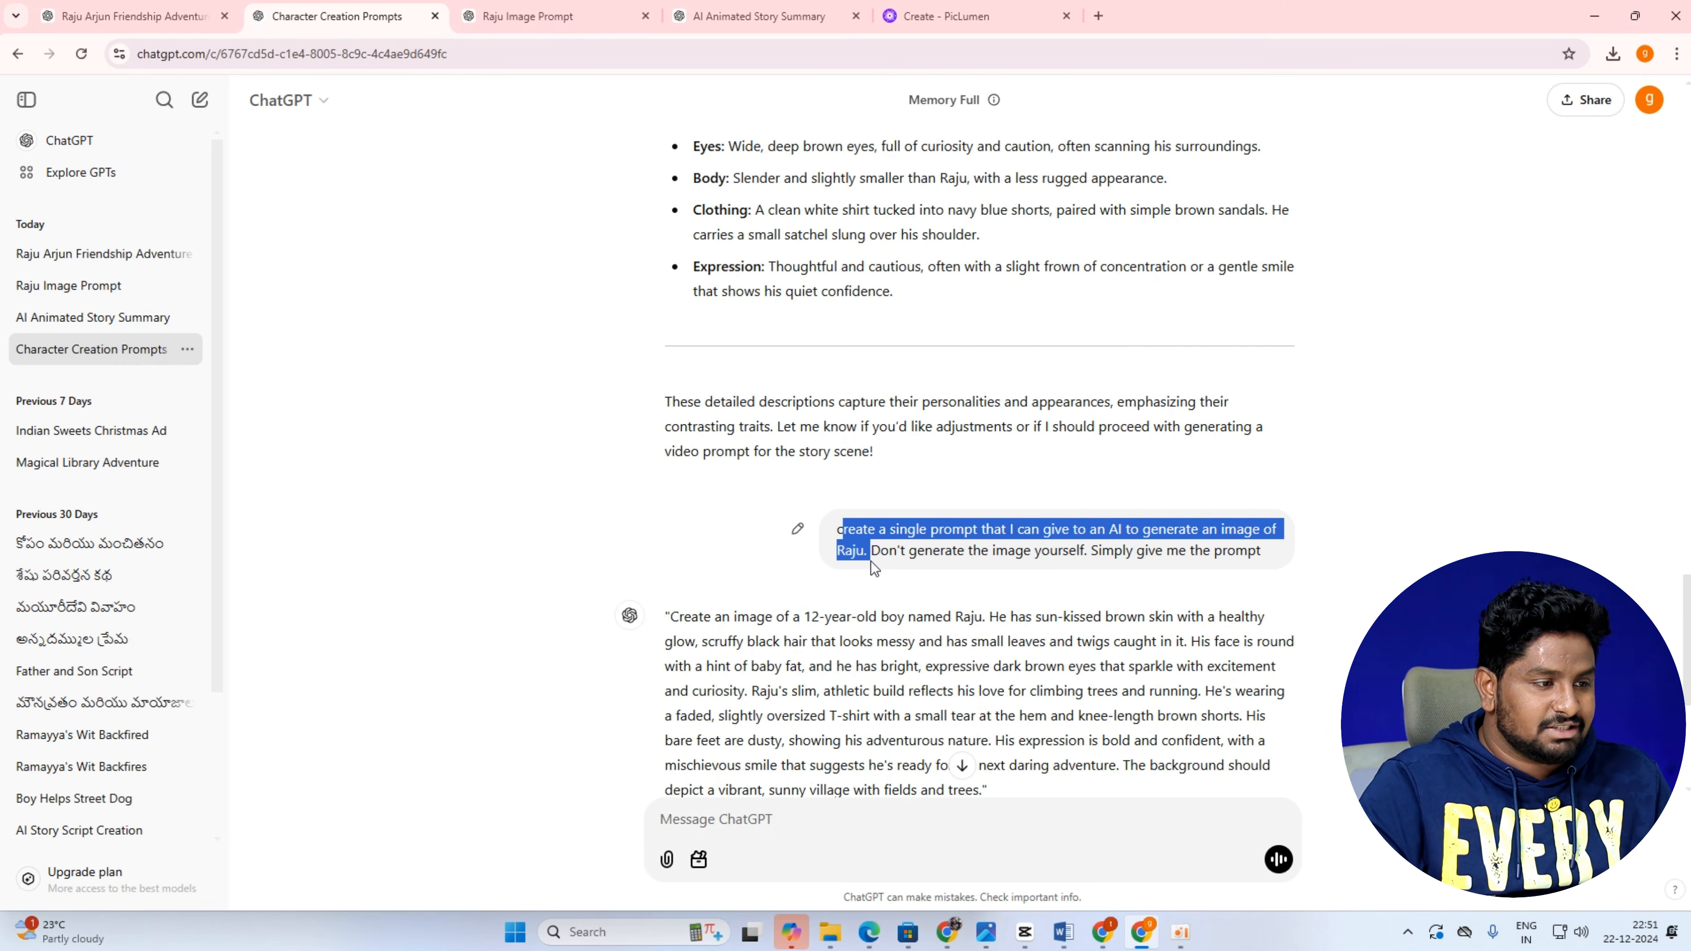
left_click(898, 558)
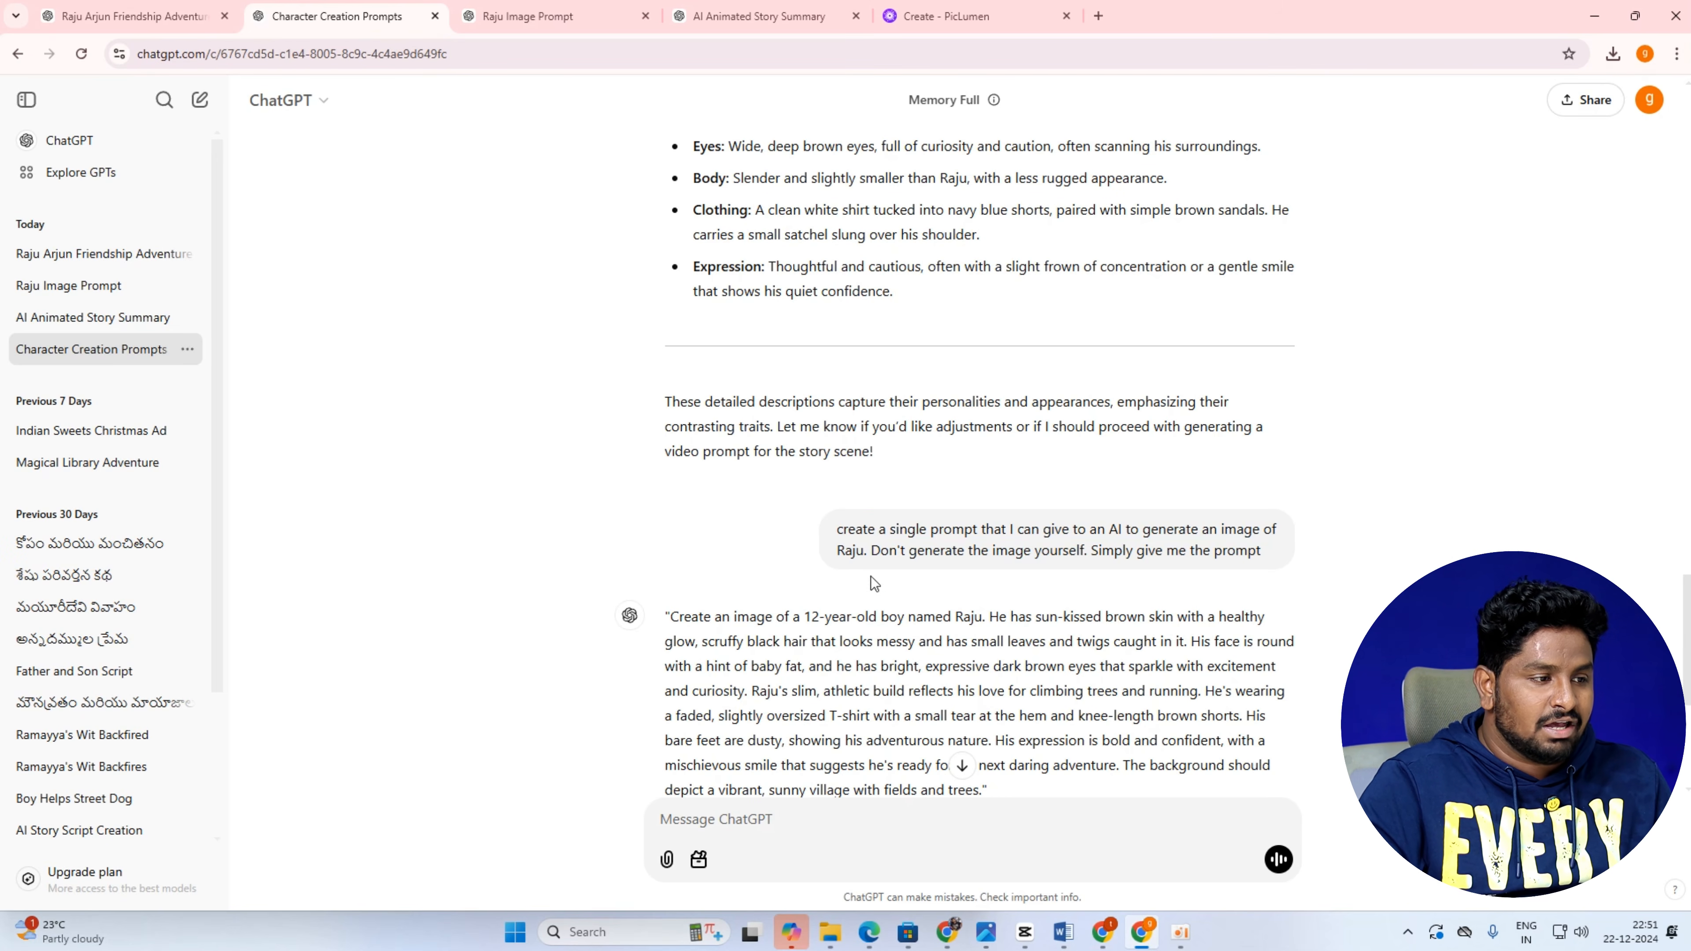
scroll(723, 681, "down", 3)
left_click_drag(677, 442, 992, 644)
scroll(992, 645, "down", 4)
left_click_drag(1074, 466, 1269, 447)
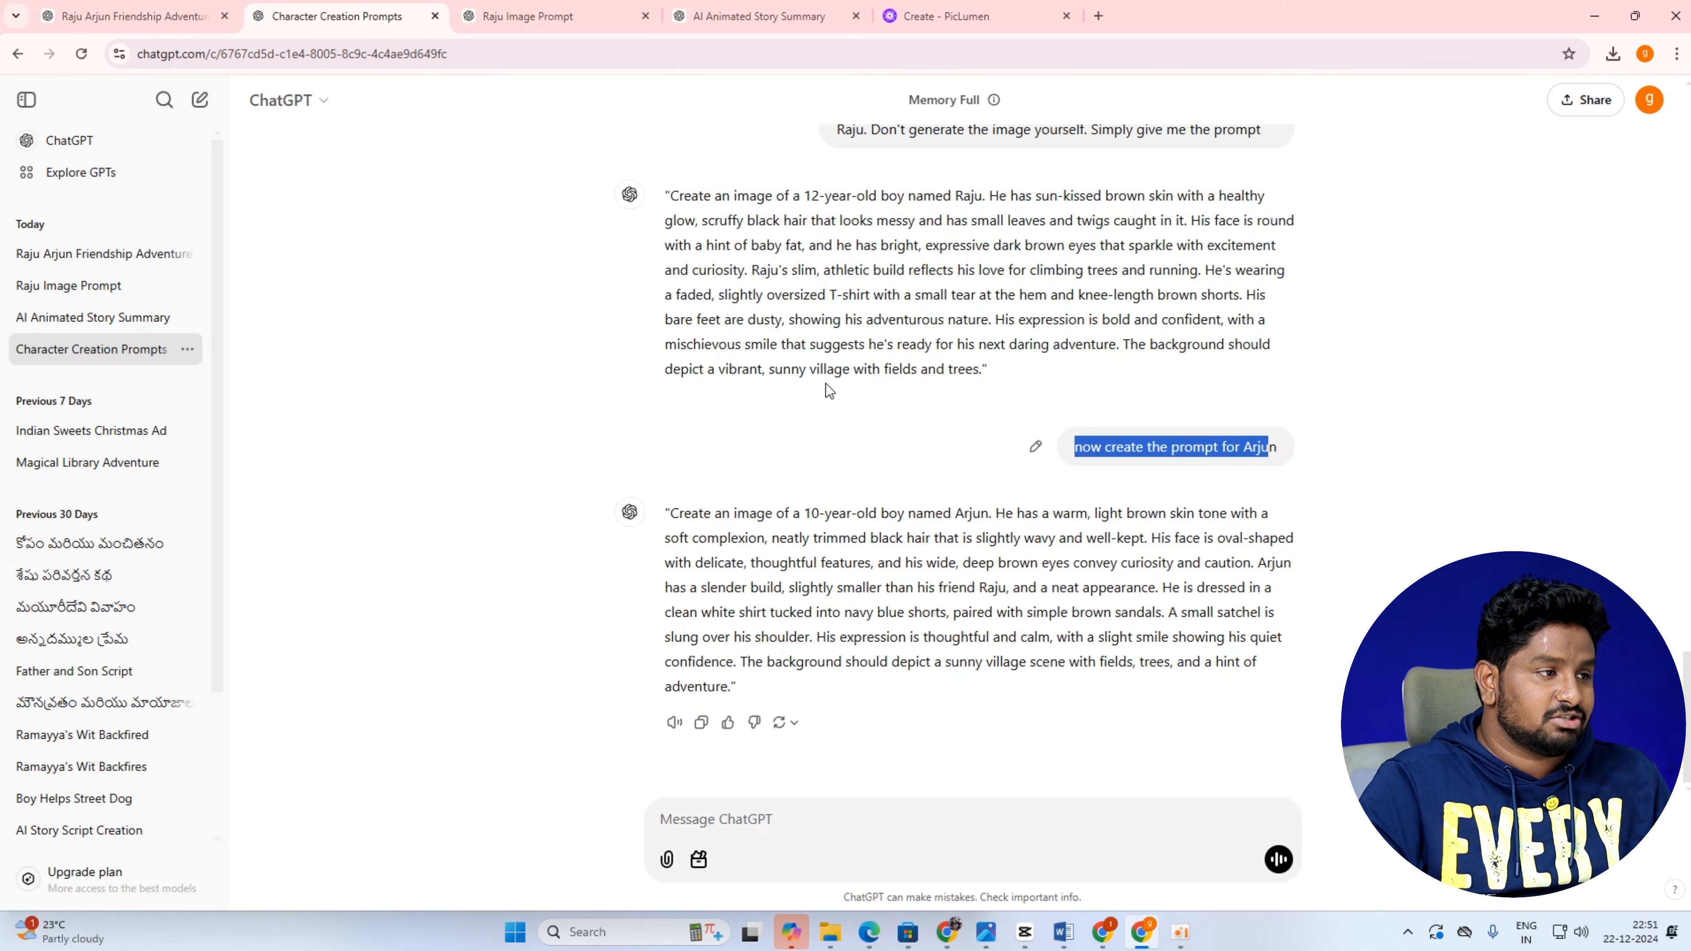
Compare the Raju text pasted in the Raju Image Prompt chat with its source prompt in the Character Creation Prompts chat.
left_click(532, 16)
scroll(857, 277, "up", 2)
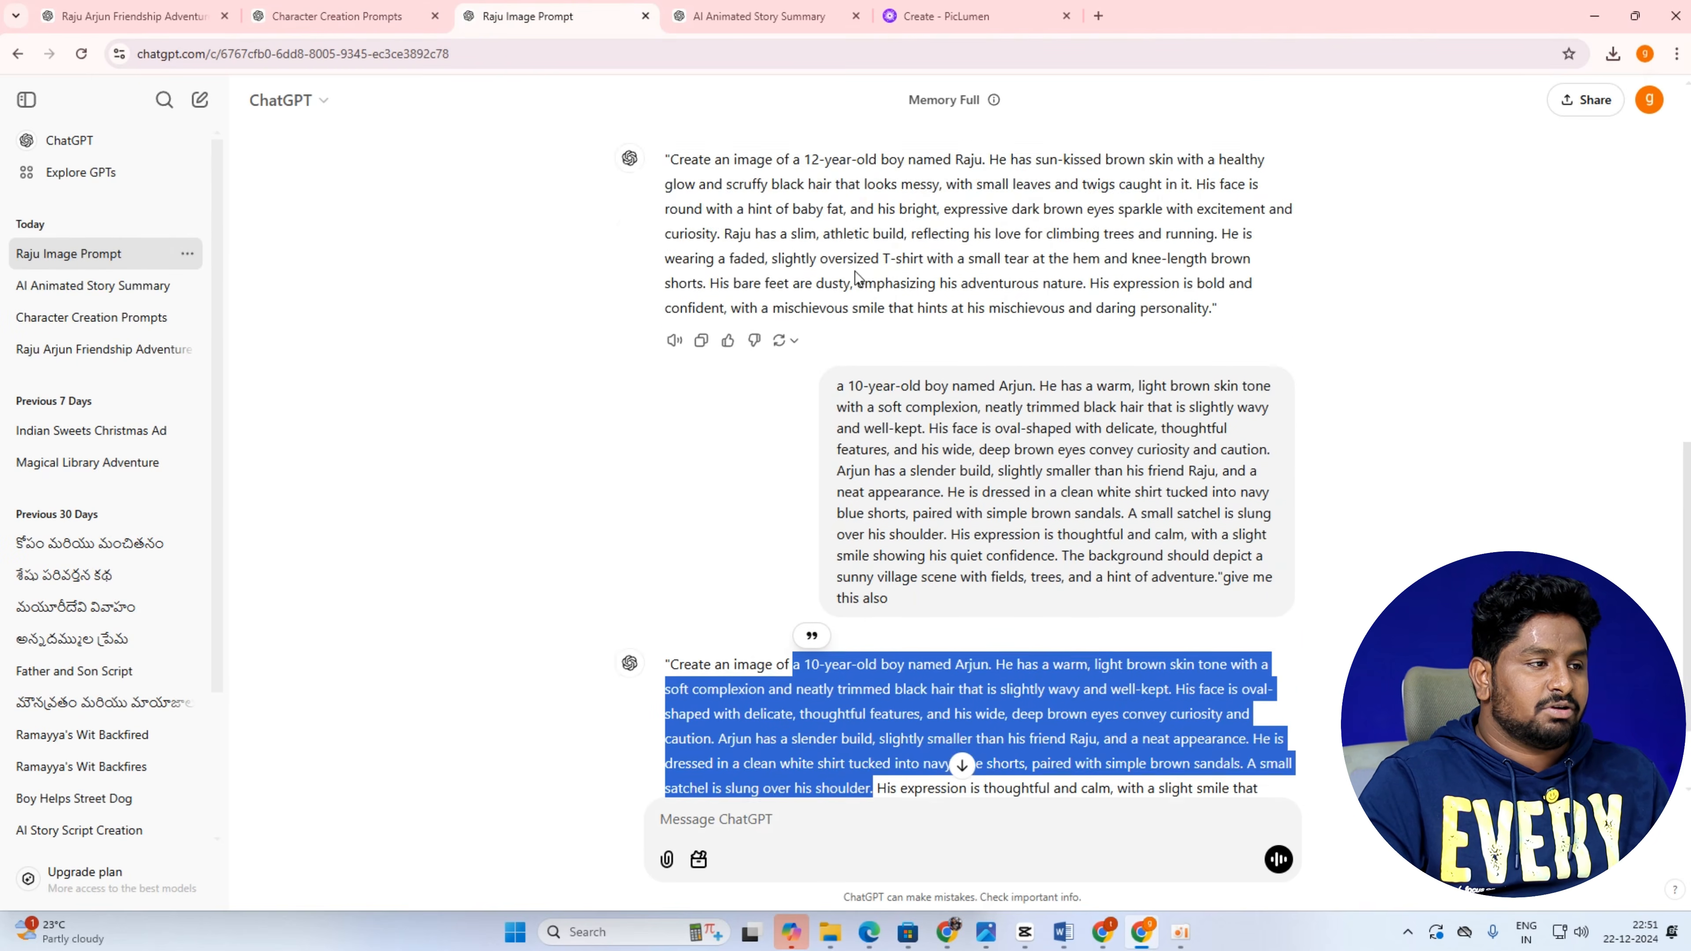
scroll(857, 277, "up", 15)
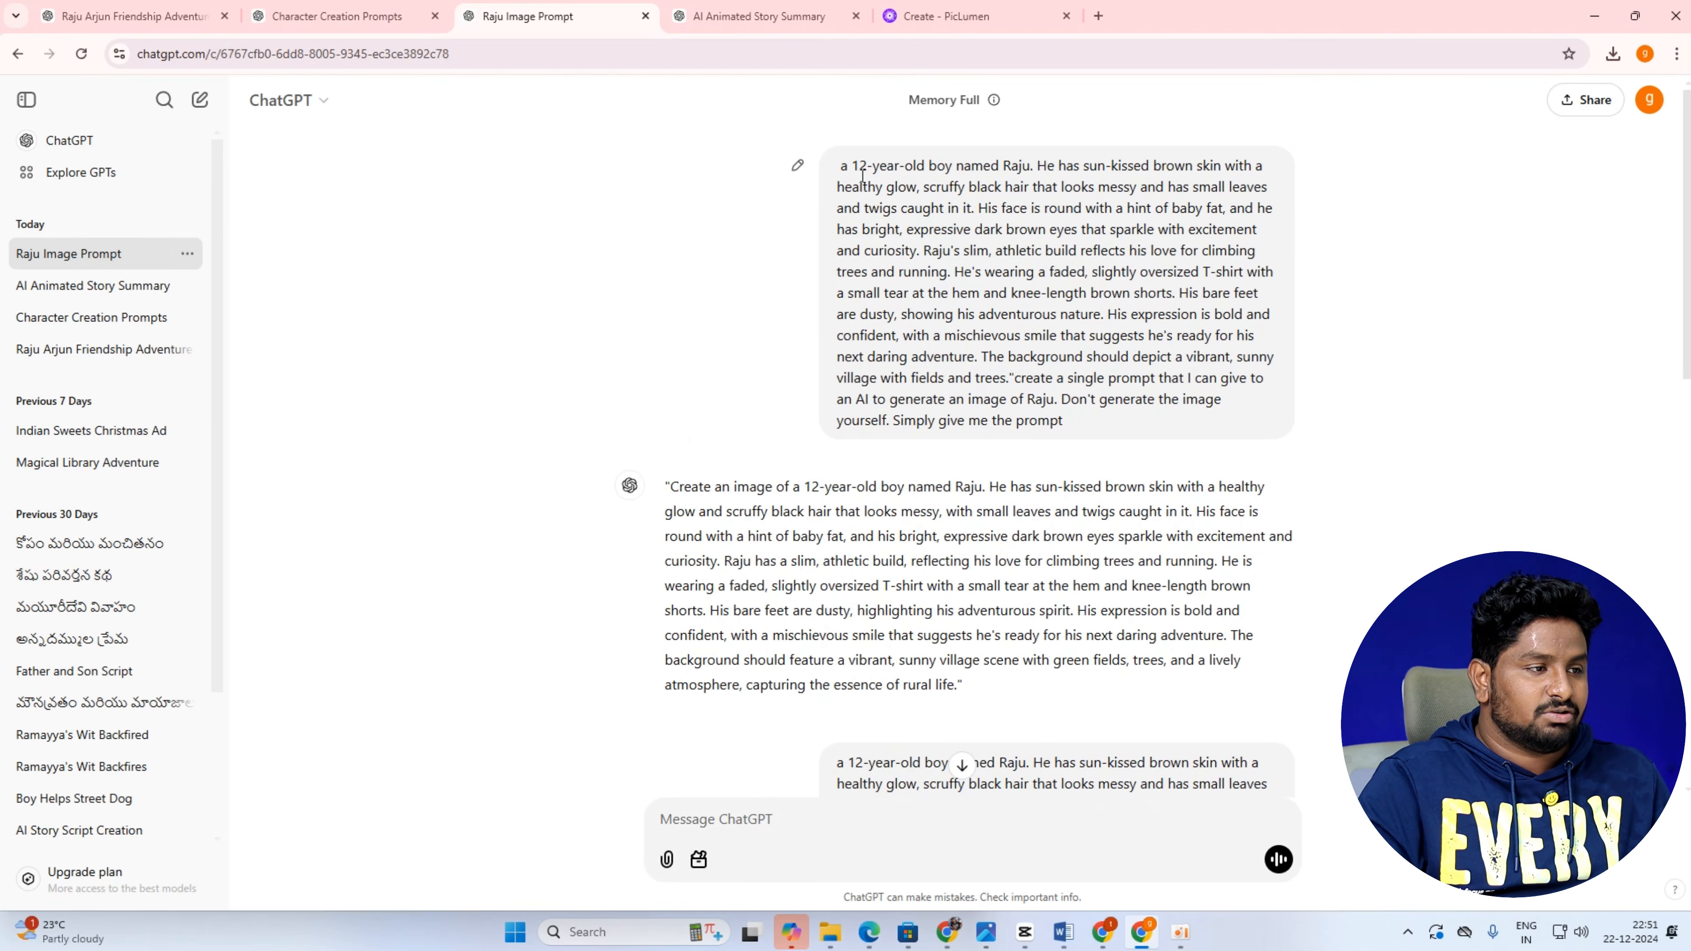
scroll(862, 174, "down", 8)
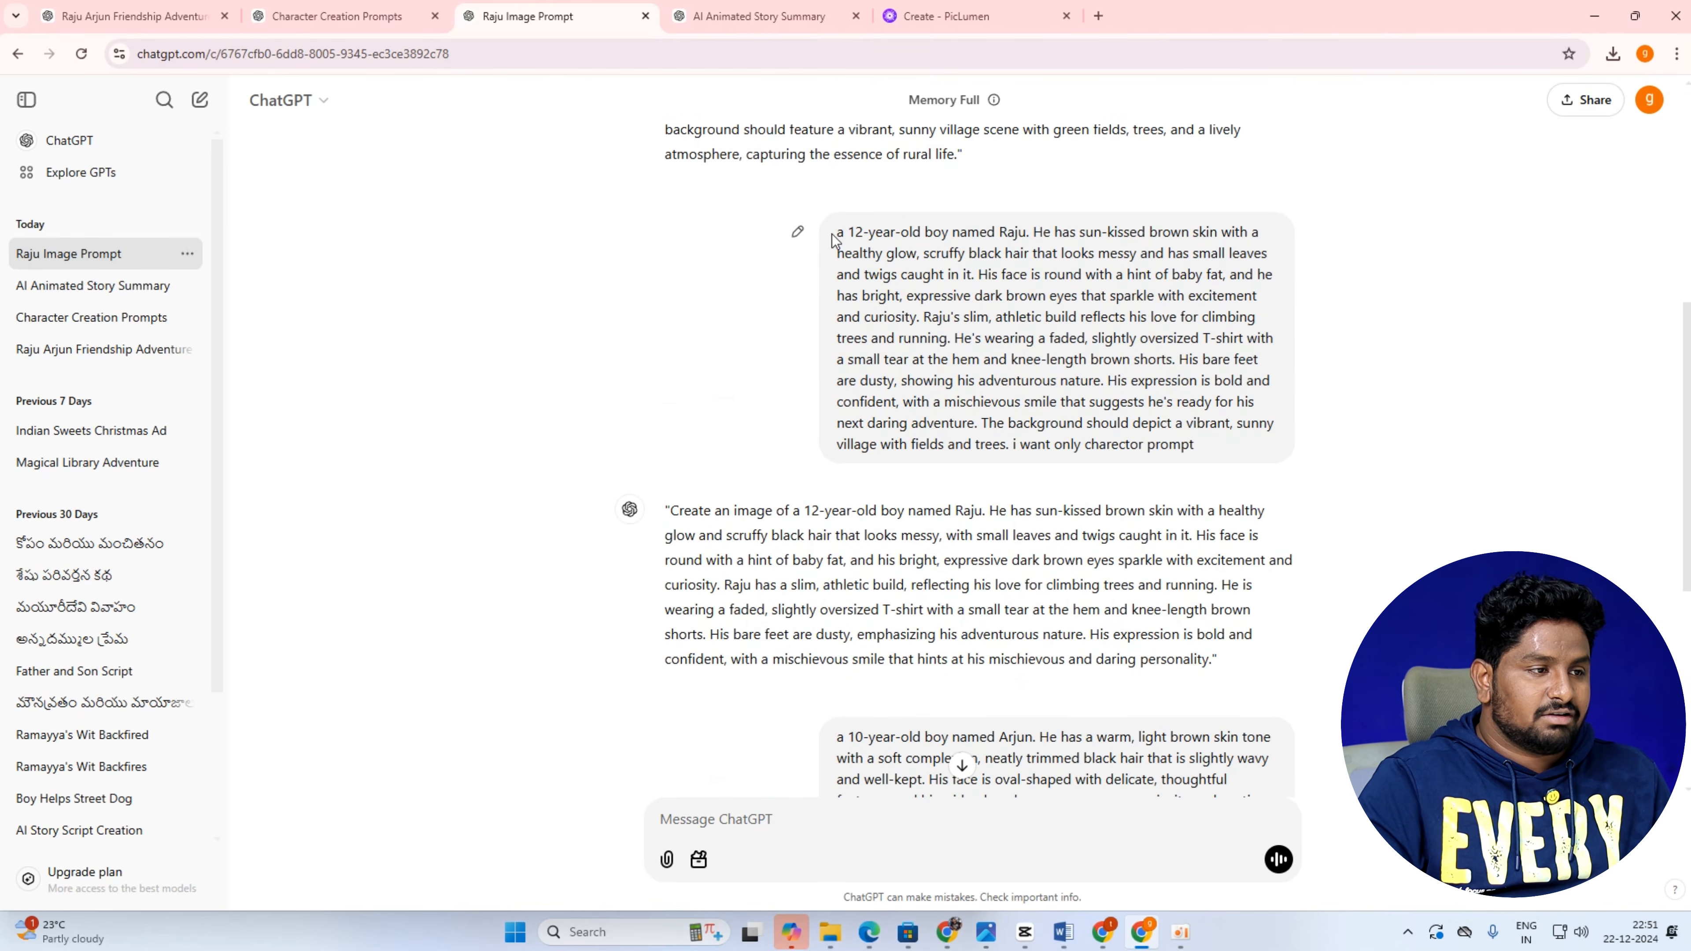
left_click_drag(833, 236, 1141, 273)
key("ctrl+shift+Tab")
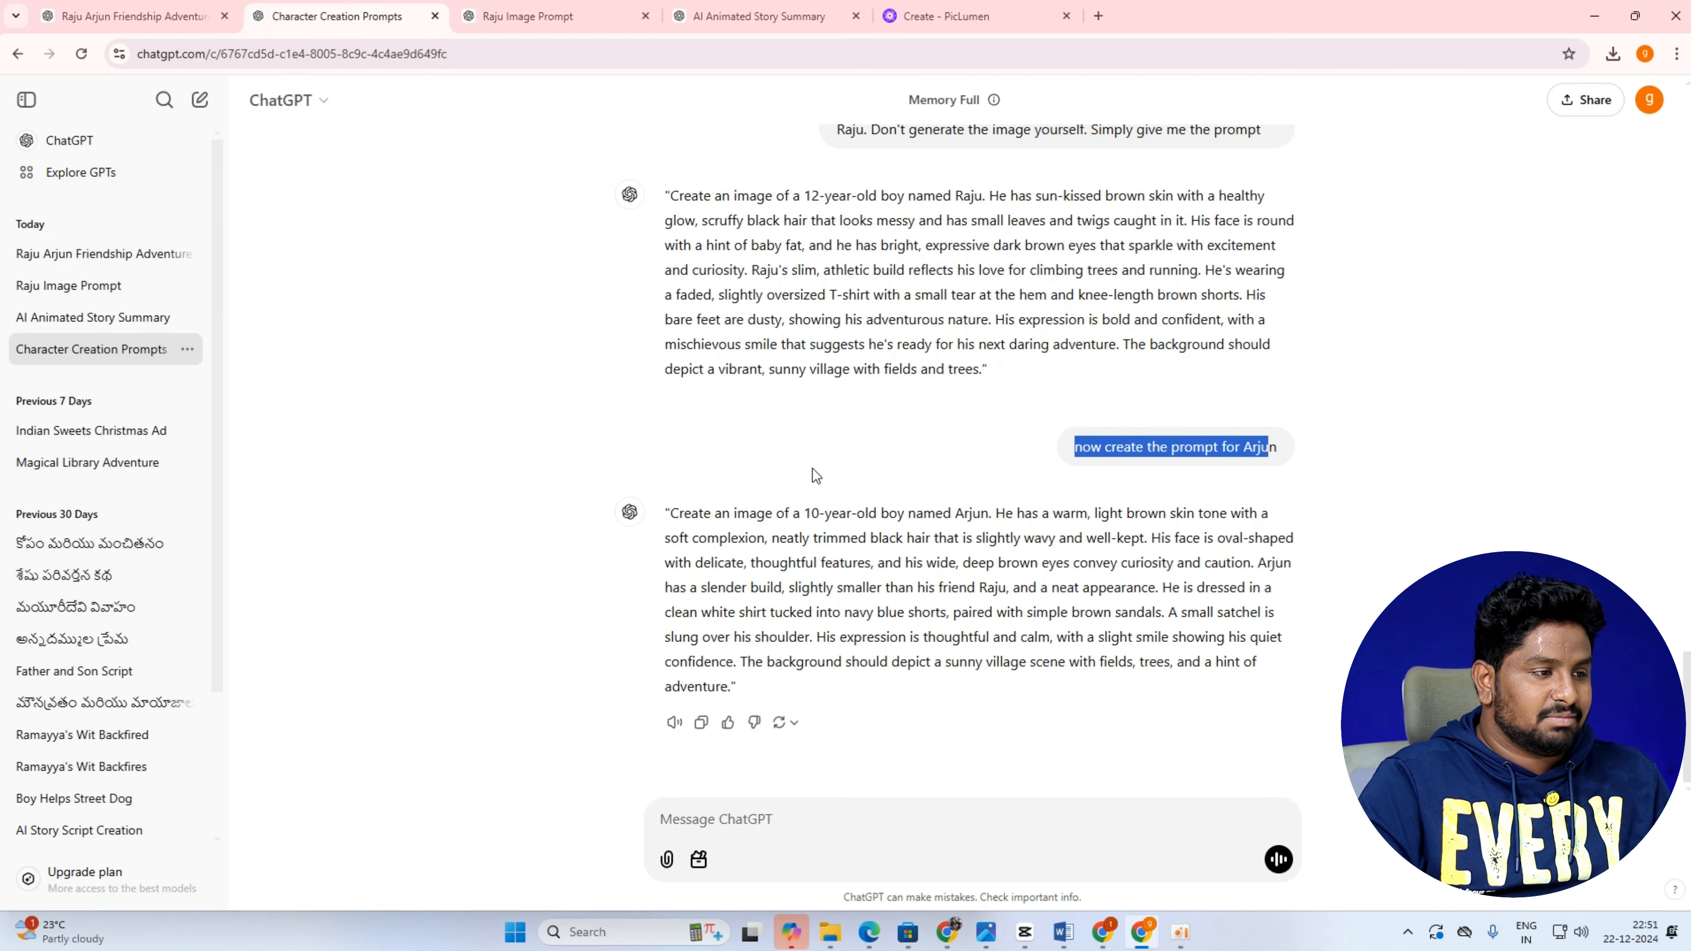
left_click_drag(789, 196, 968, 369)
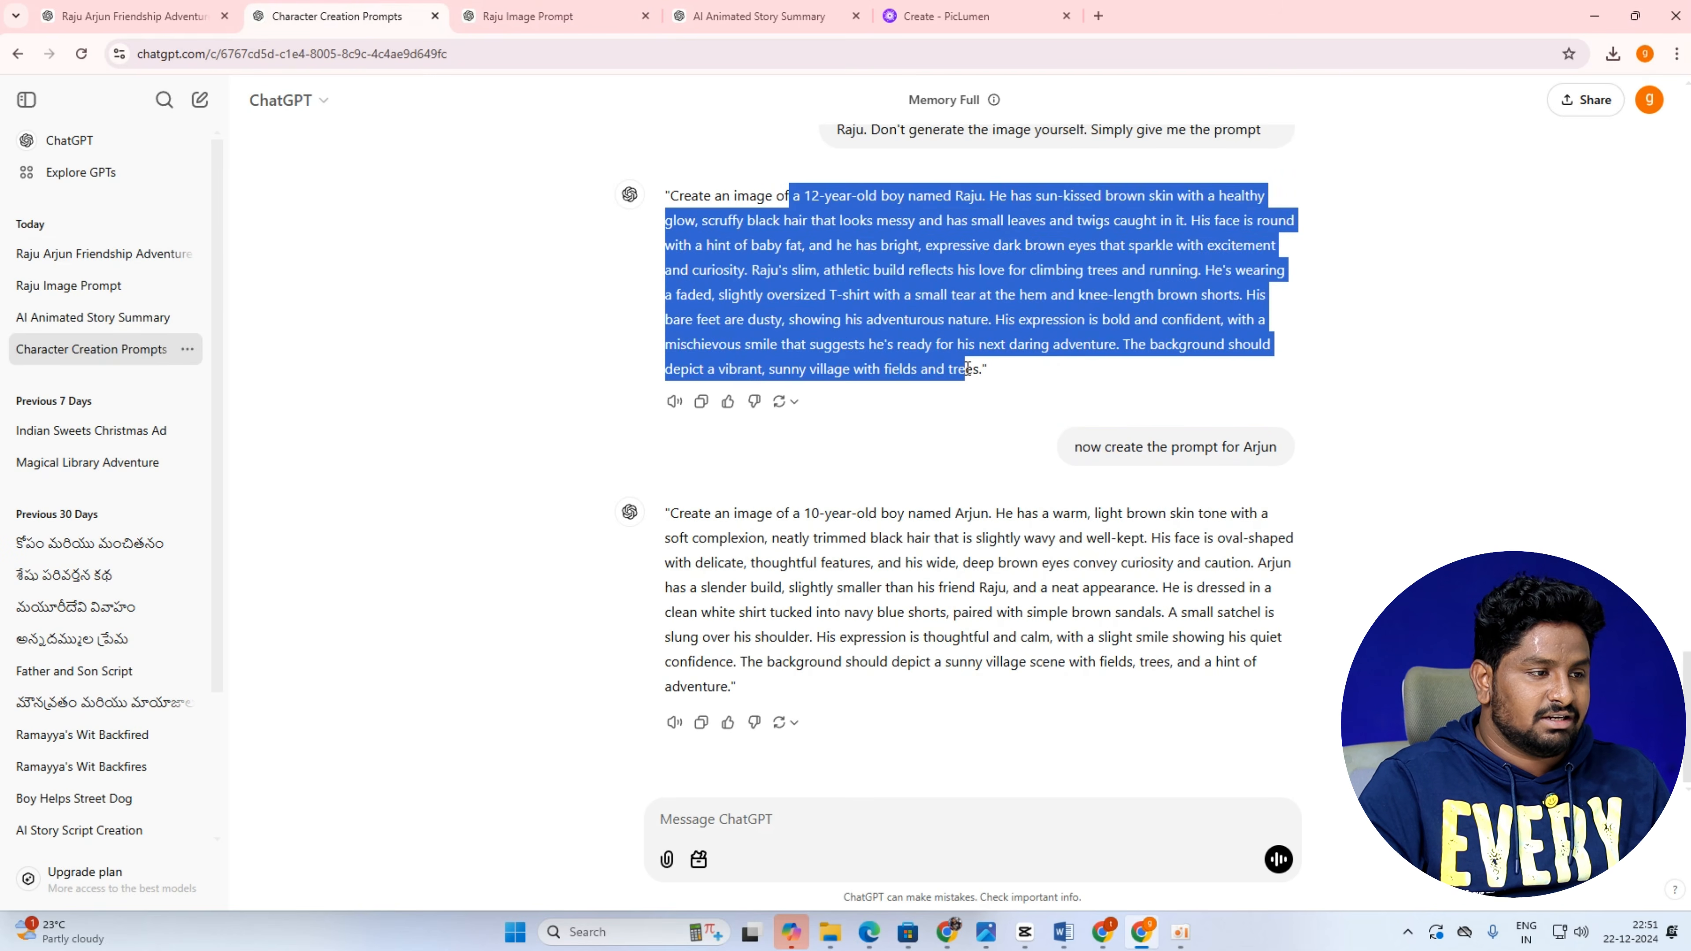
In the Raju Image Prompt chat, examine the request "i want only charector prompt" and the Raju description given in reply.
left_click(759, 15)
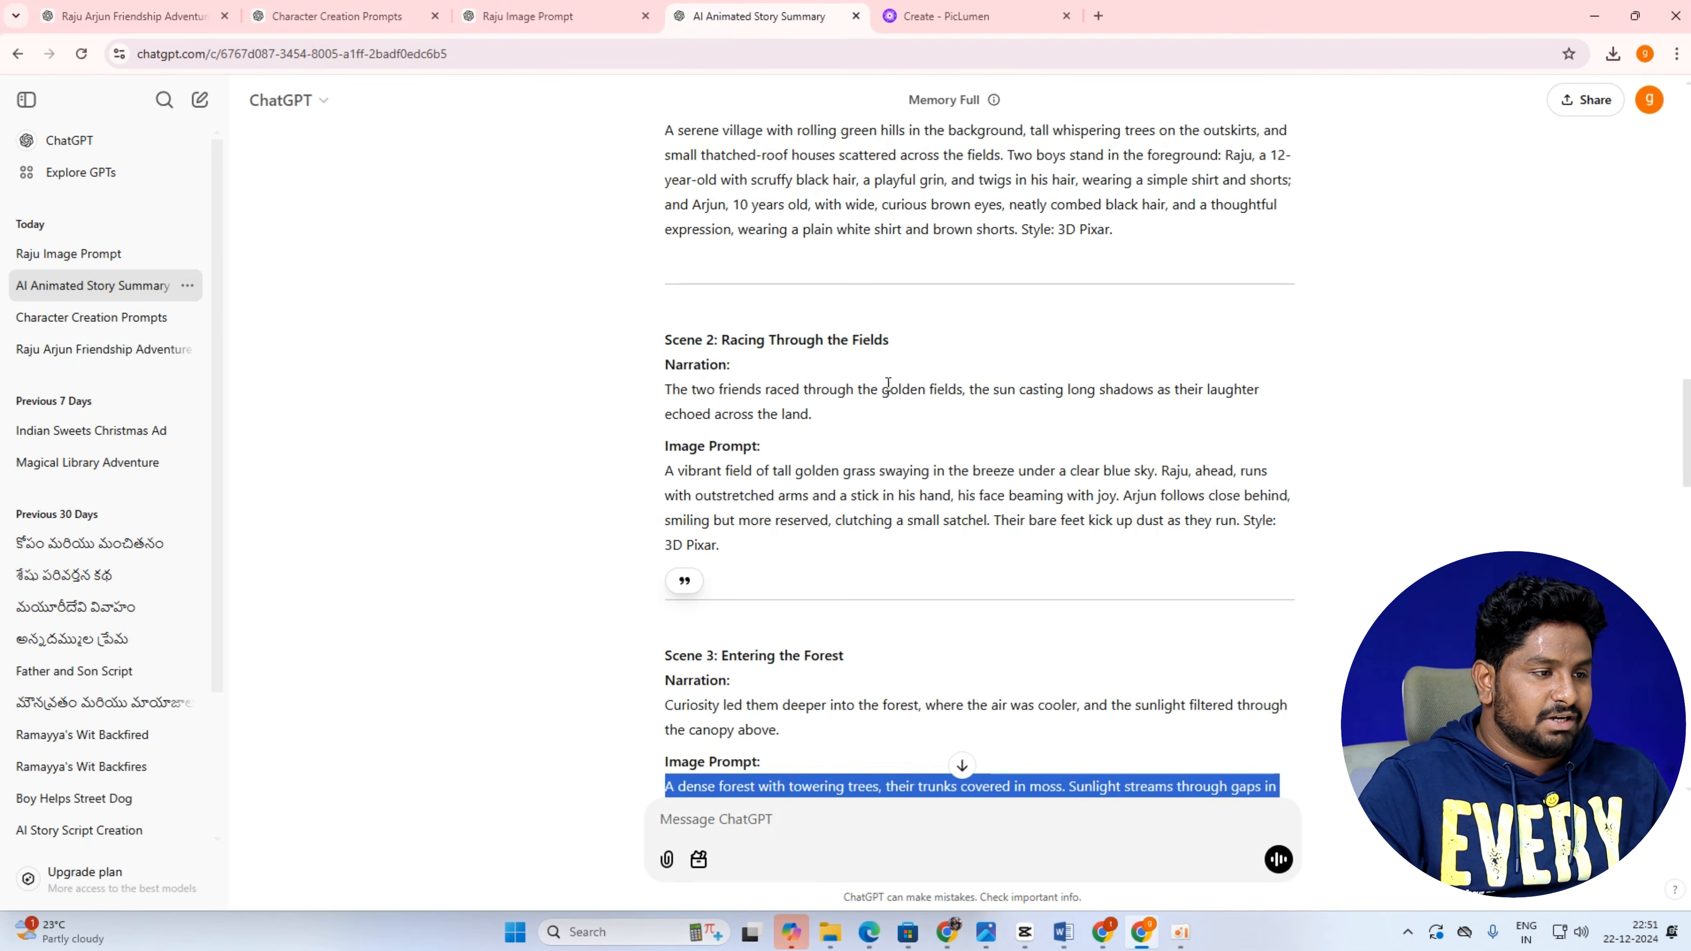
scroll(914, 457, "up", 3)
key("ctrl+shift+Tab")
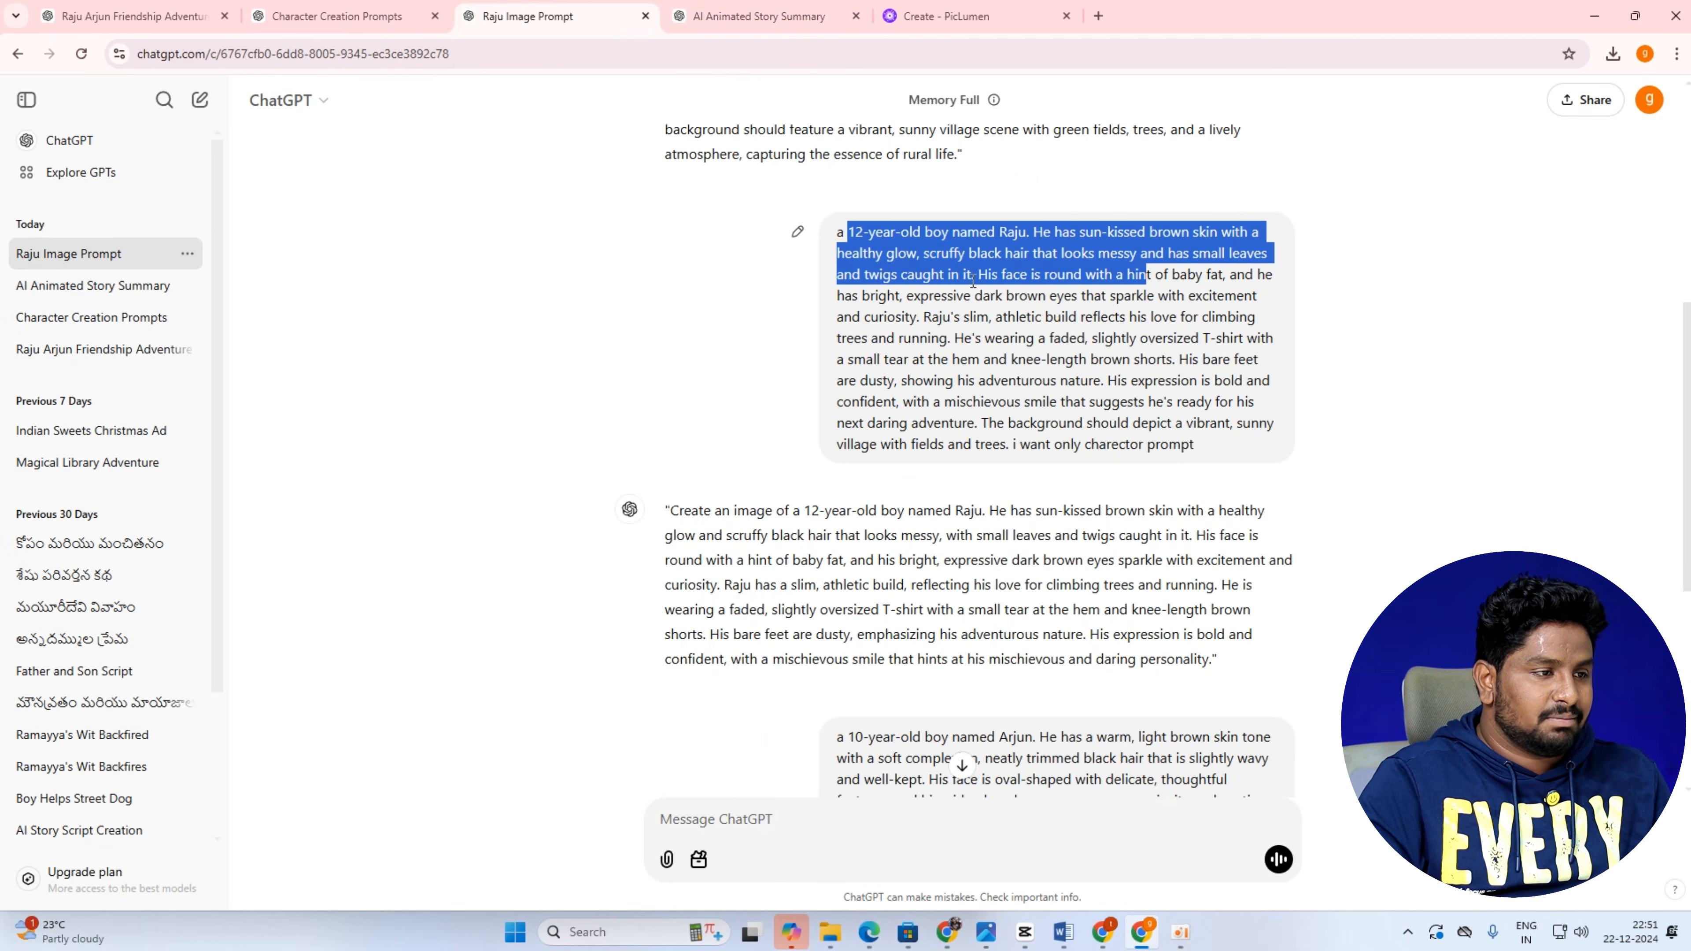
left_click(1022, 453)
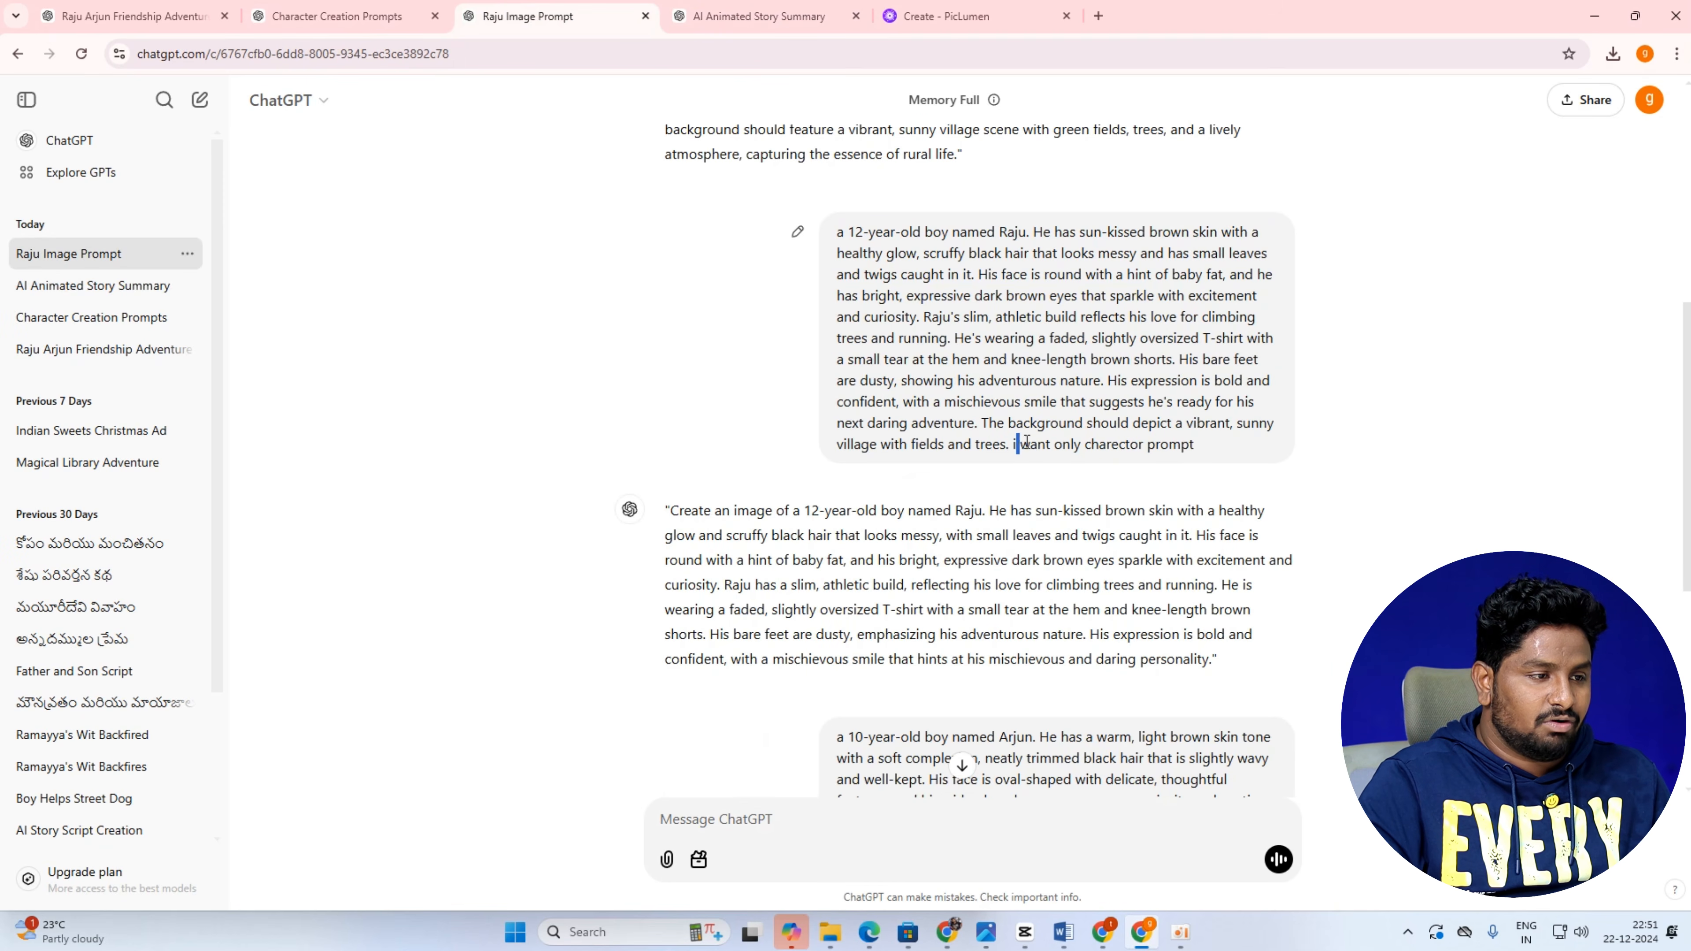
left_click_drag(1028, 442, 1084, 445)
left_click(1208, 441)
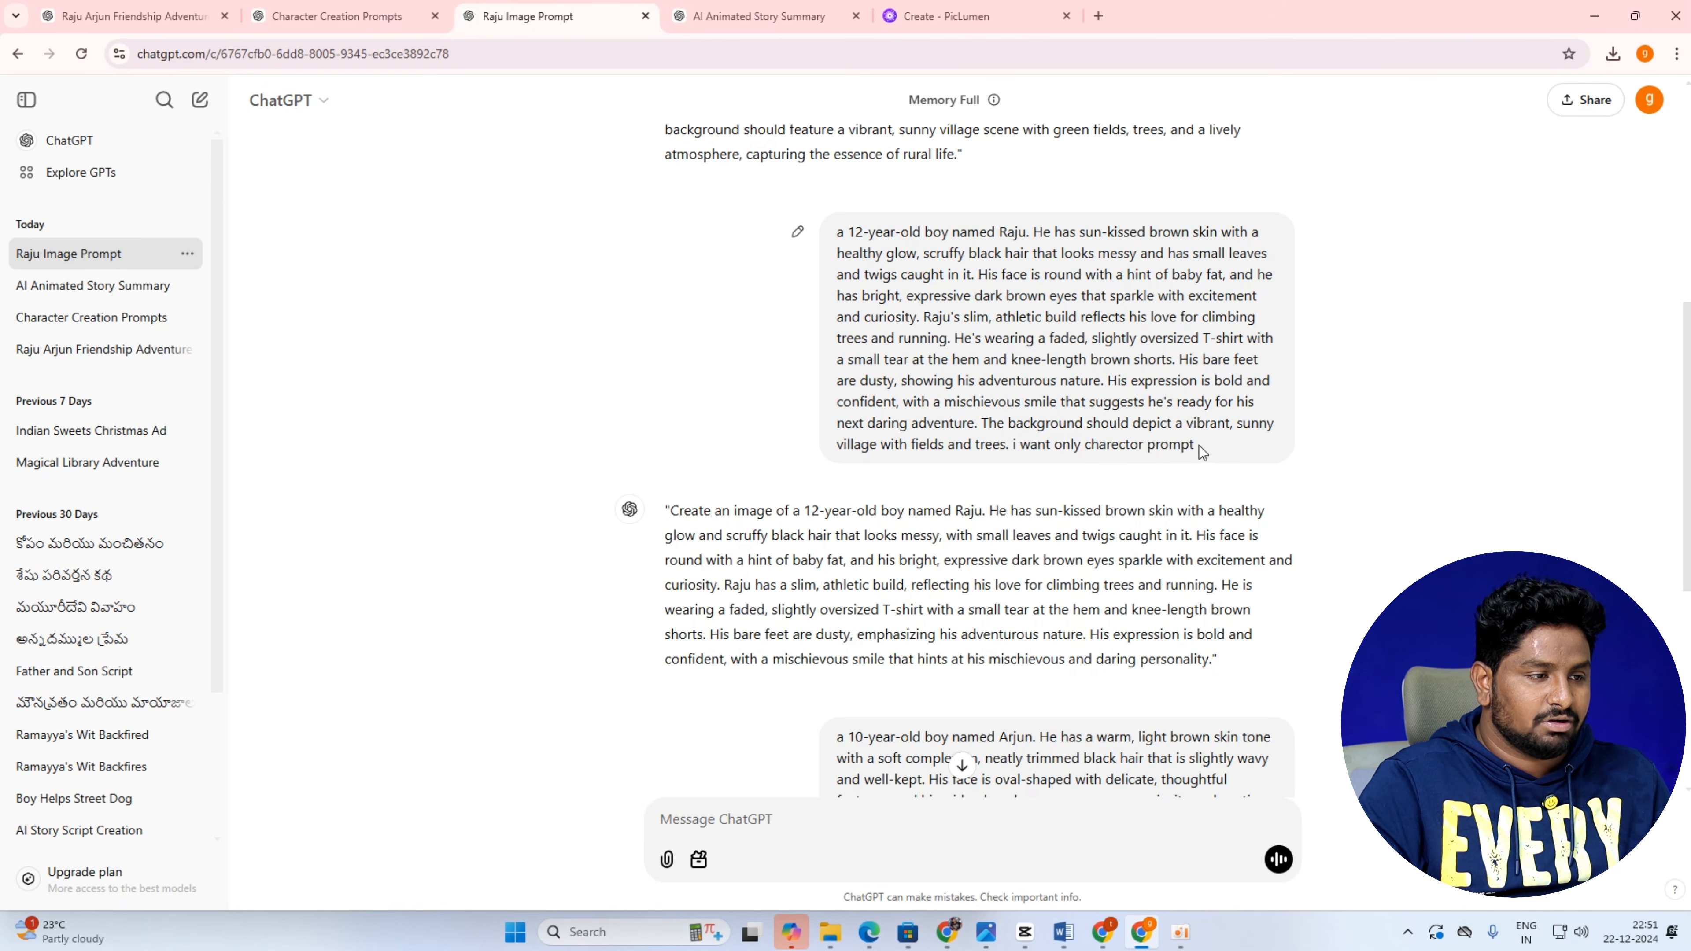
left_click_drag(1198, 445, 1008, 444)
left_click(999, 503)
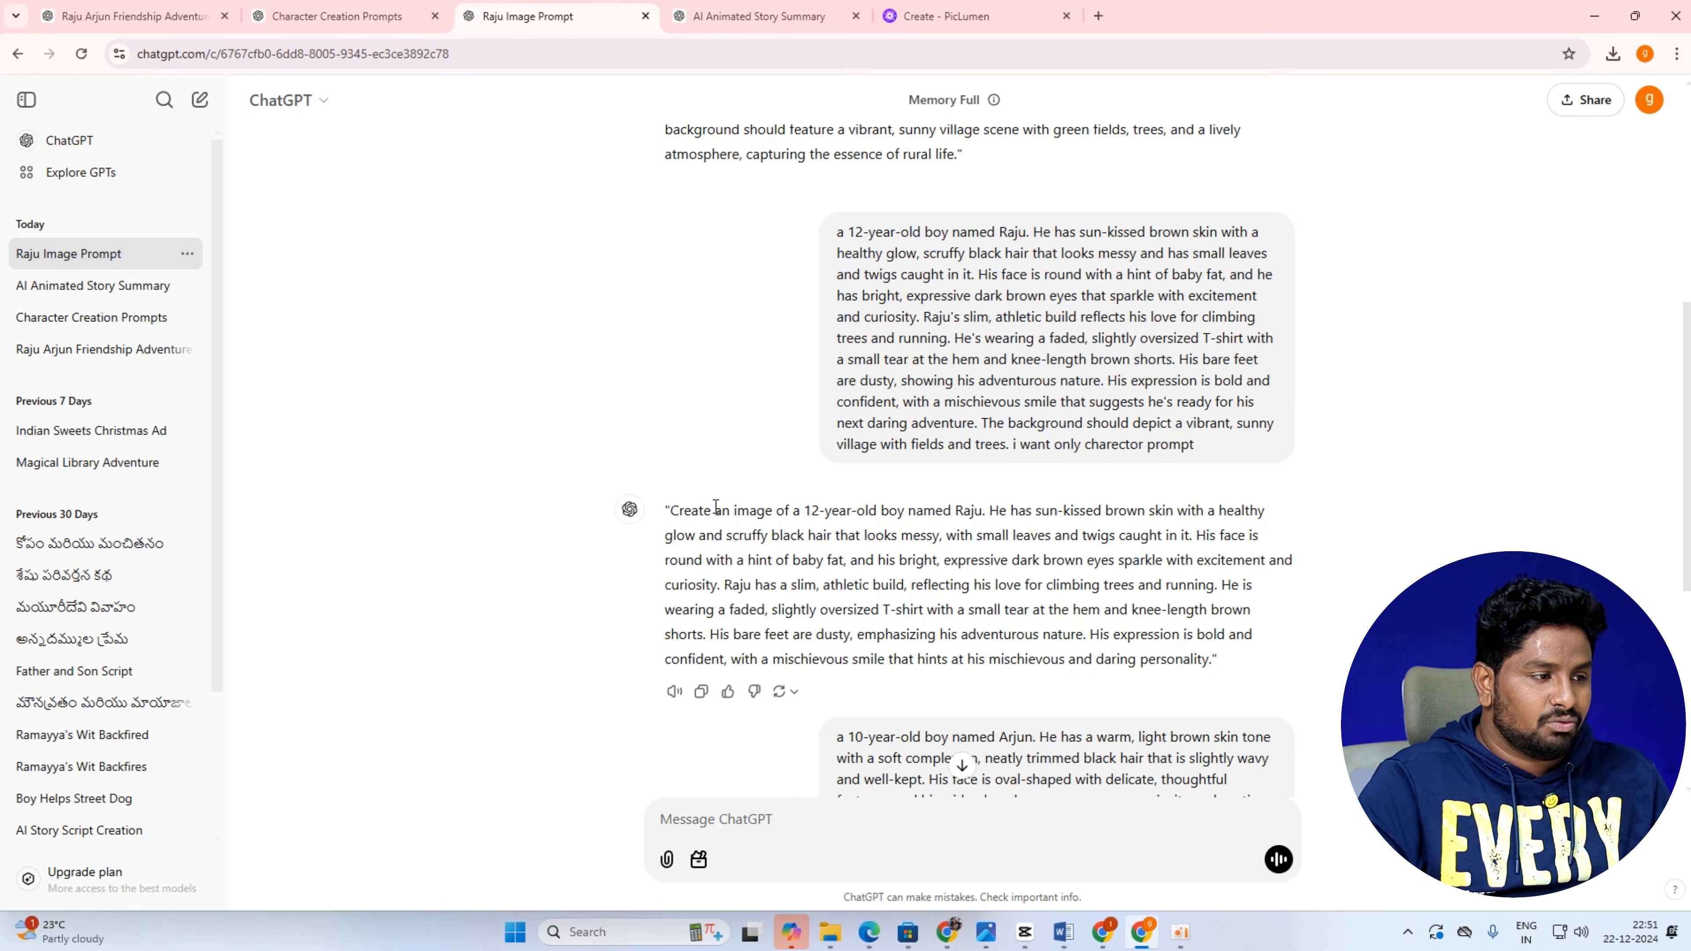
left_click_drag(679, 511, 1197, 659)
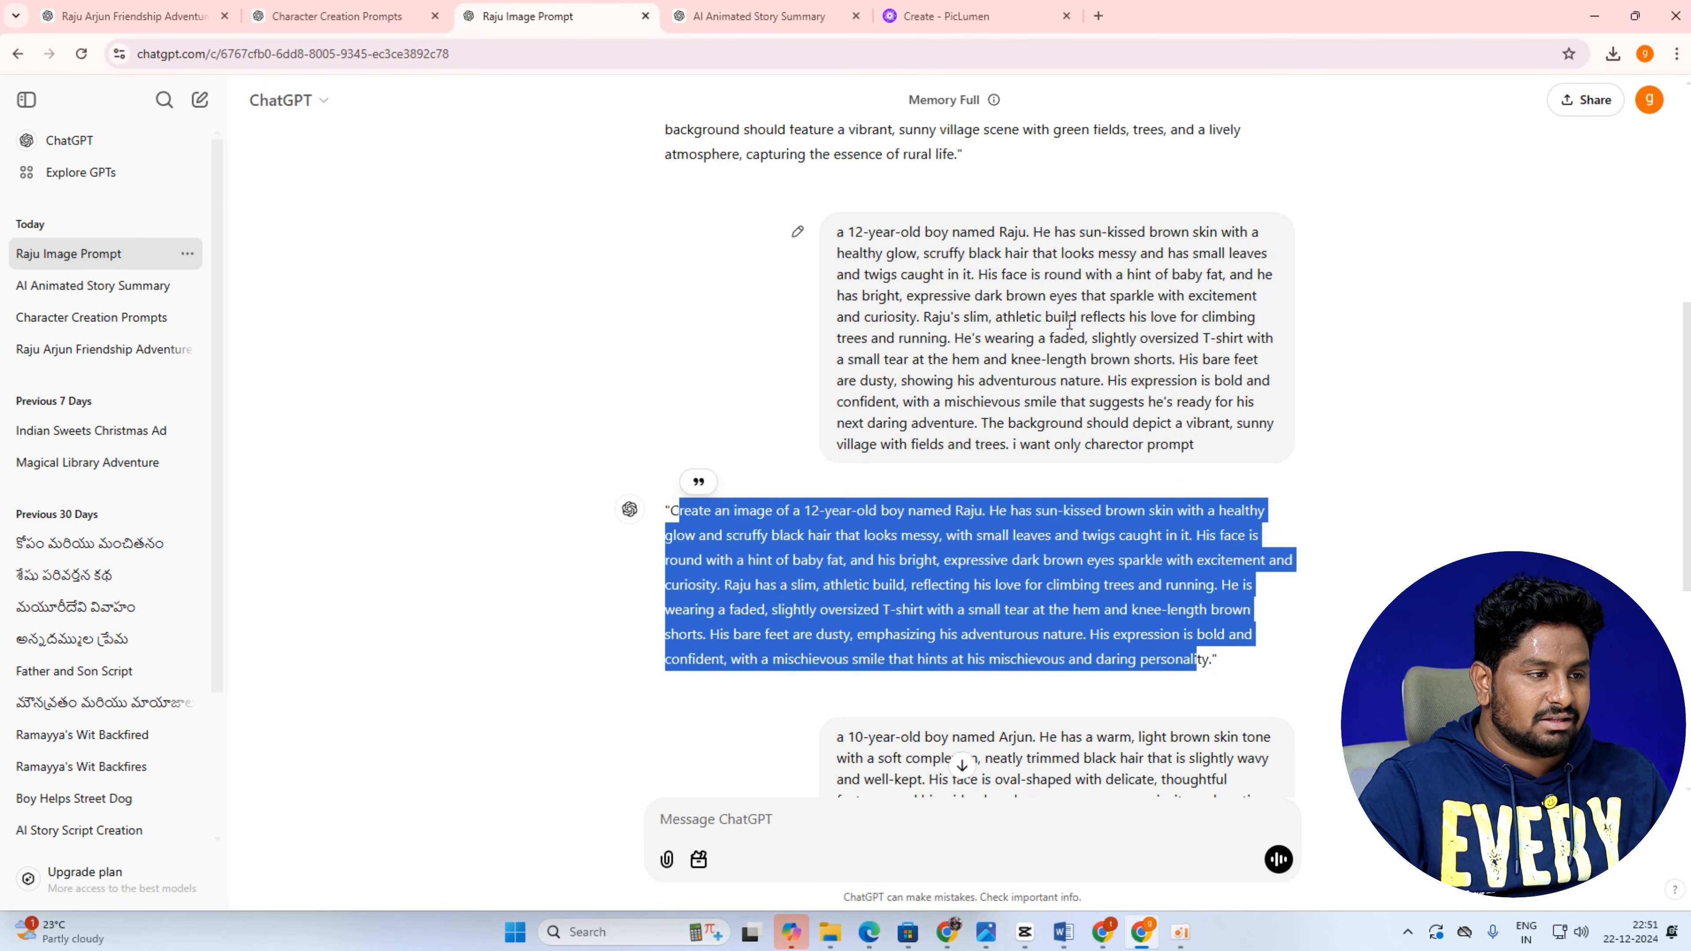
left_click(745, 542)
Examine the Arjun message ending in "give me this also" and the character-only prompt in its reply.
scroll(922, 581, "down", 5)
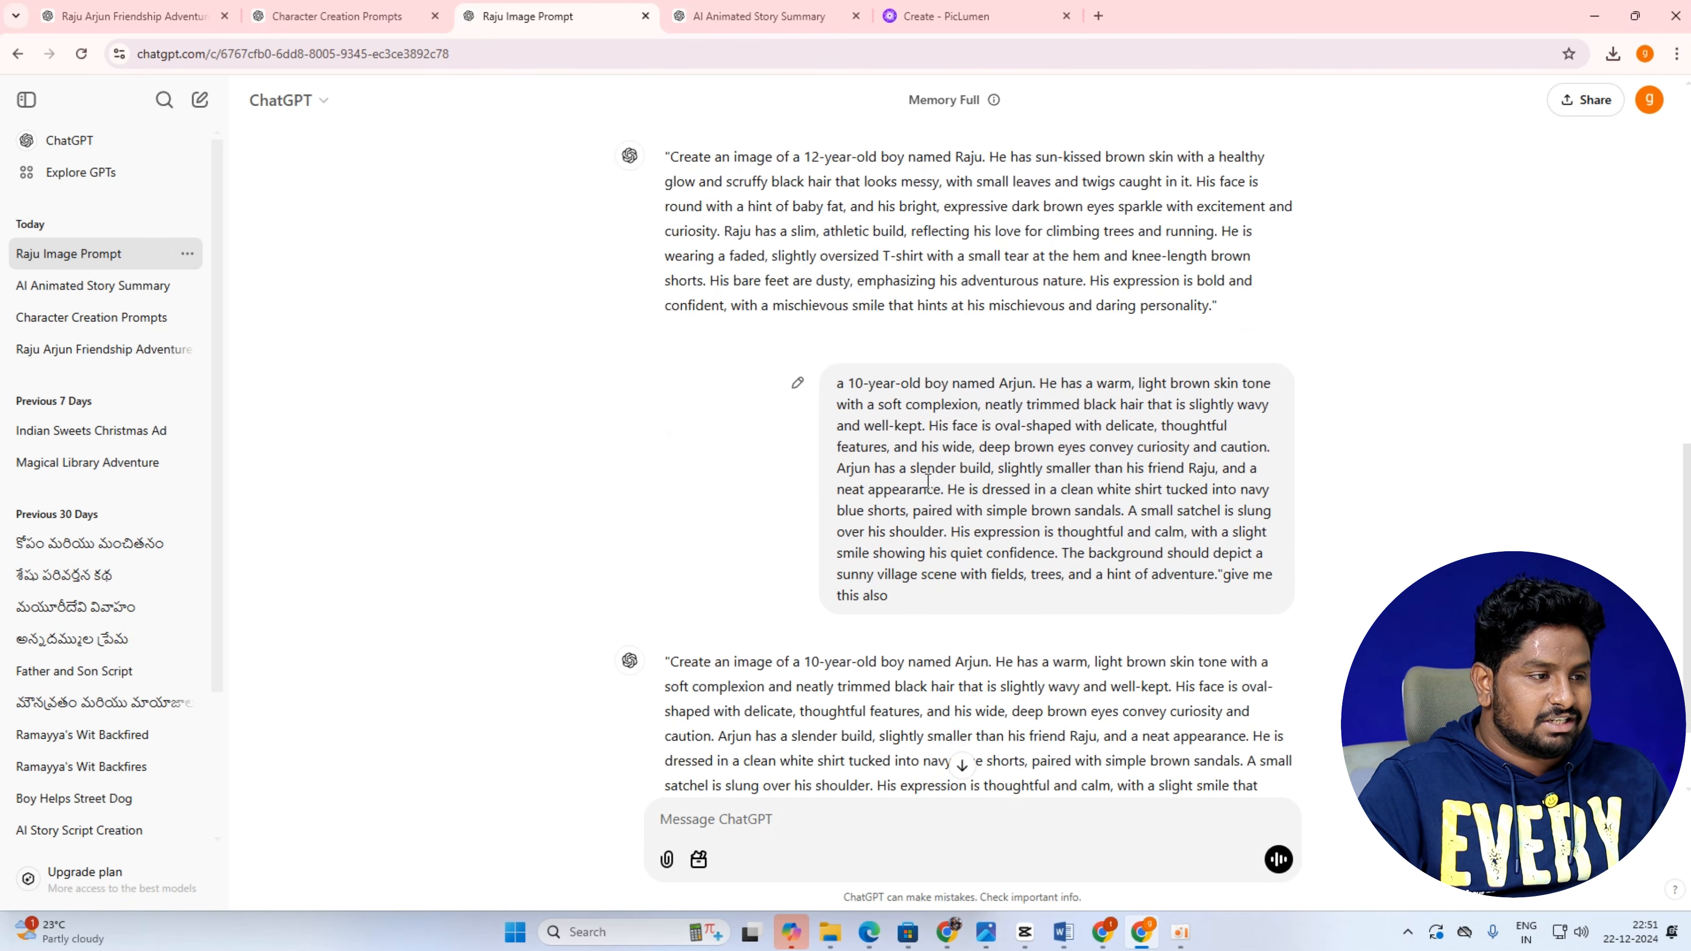
left_click_drag(844, 381, 1247, 598)
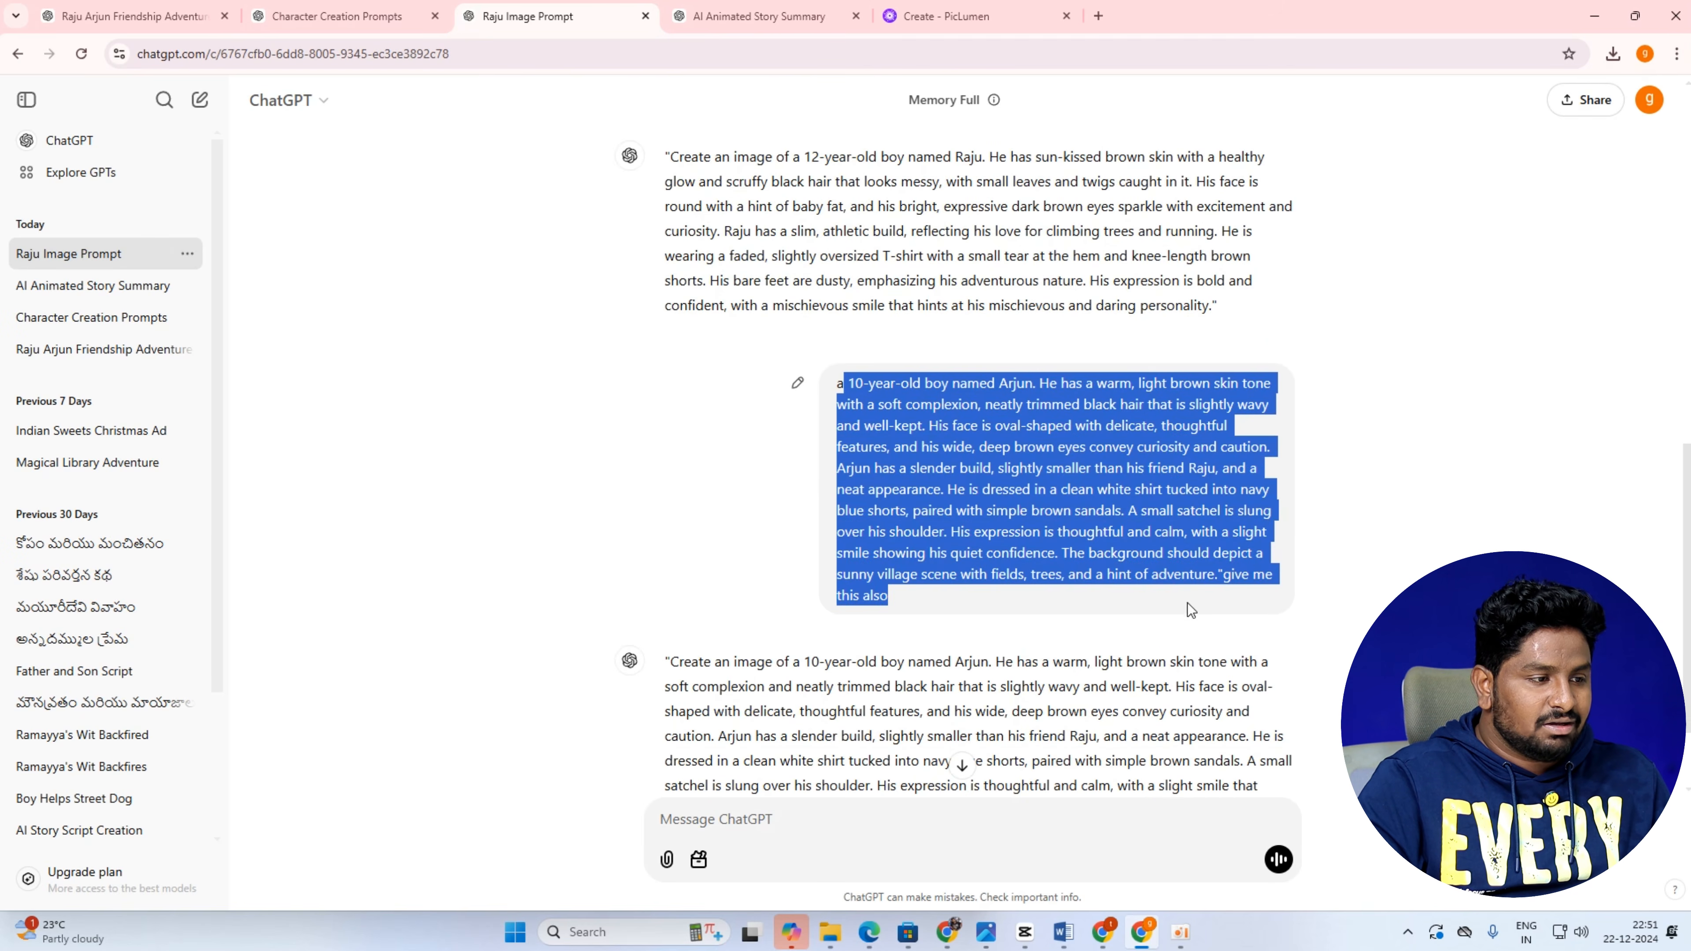
left_click(885, 563)
scroll(915, 666, "down", 2)
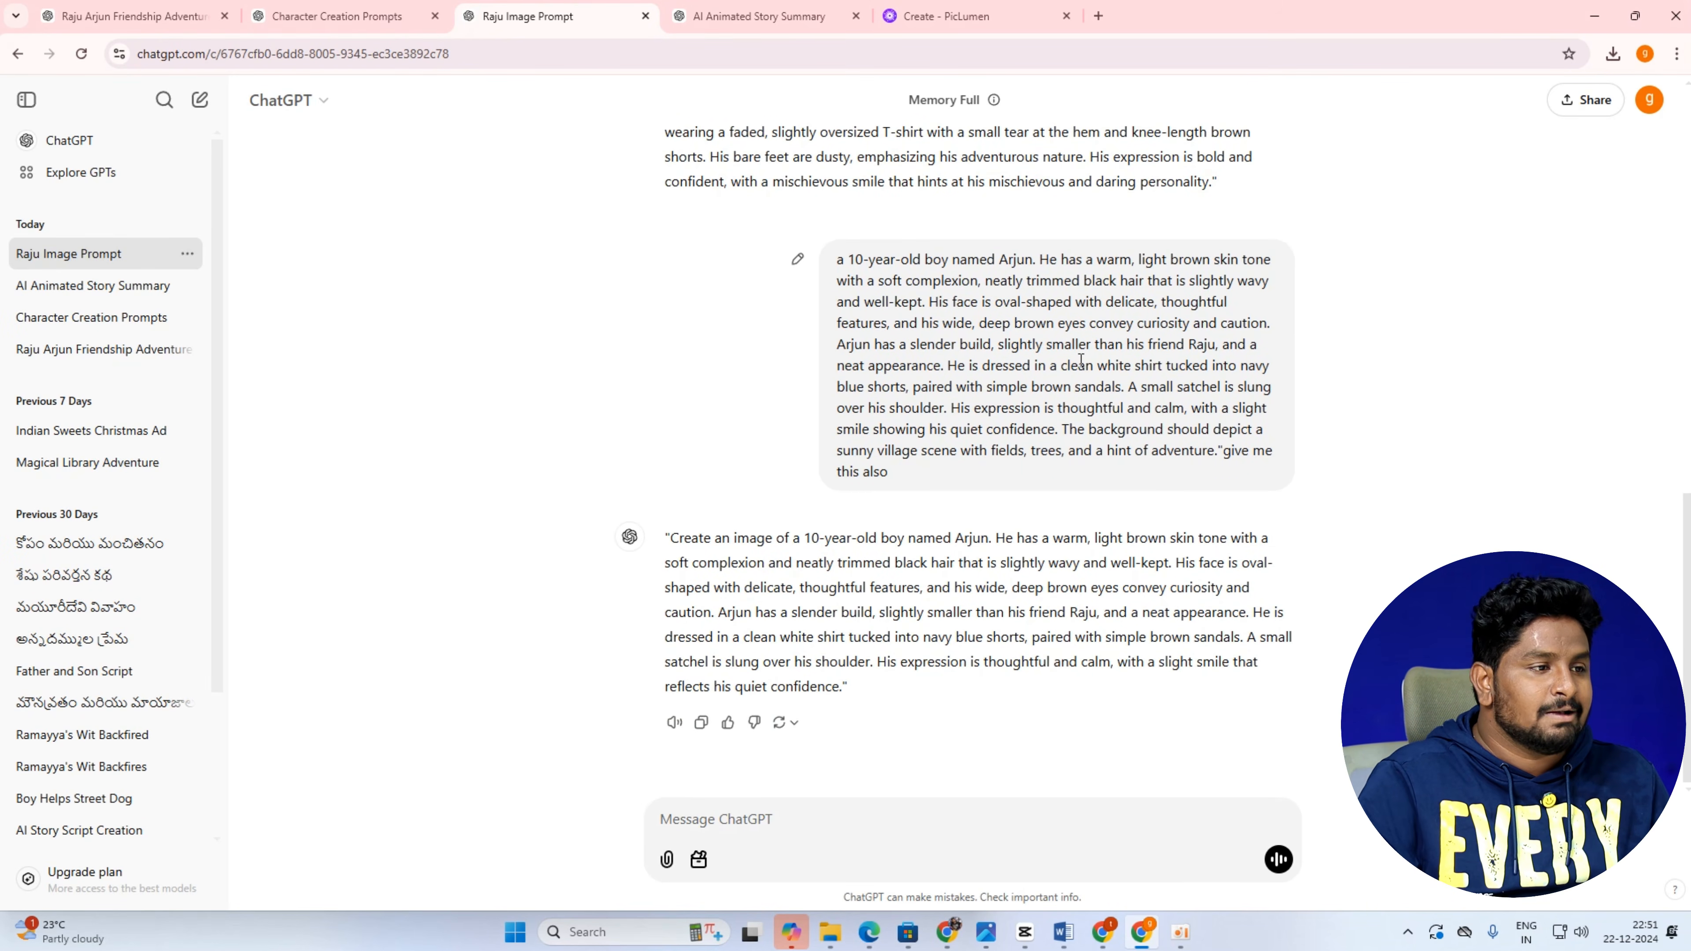
scroll(1080, 360, "up", 2)
left_click_drag(843, 436, 1105, 560)
In the AI Animated Story Summary chat, examine the Scene 1 image prompt and the place where Raju is introduced.
left_click(759, 14)
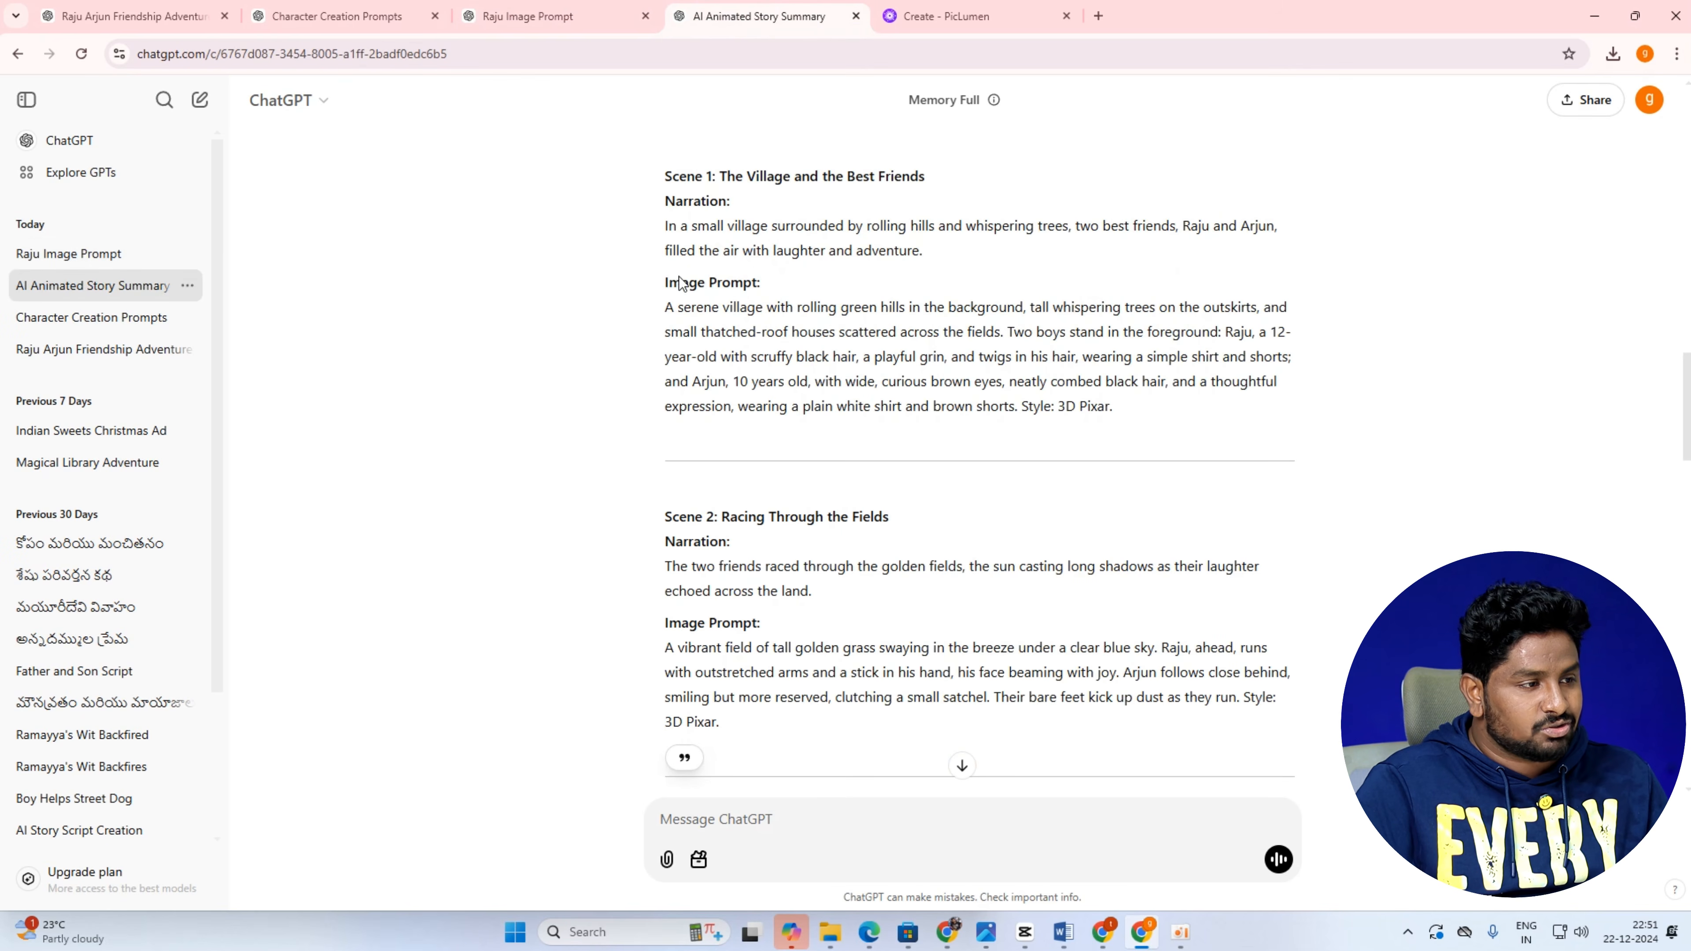
left_click_drag(665, 317, 1264, 313)
left_click(910, 353)
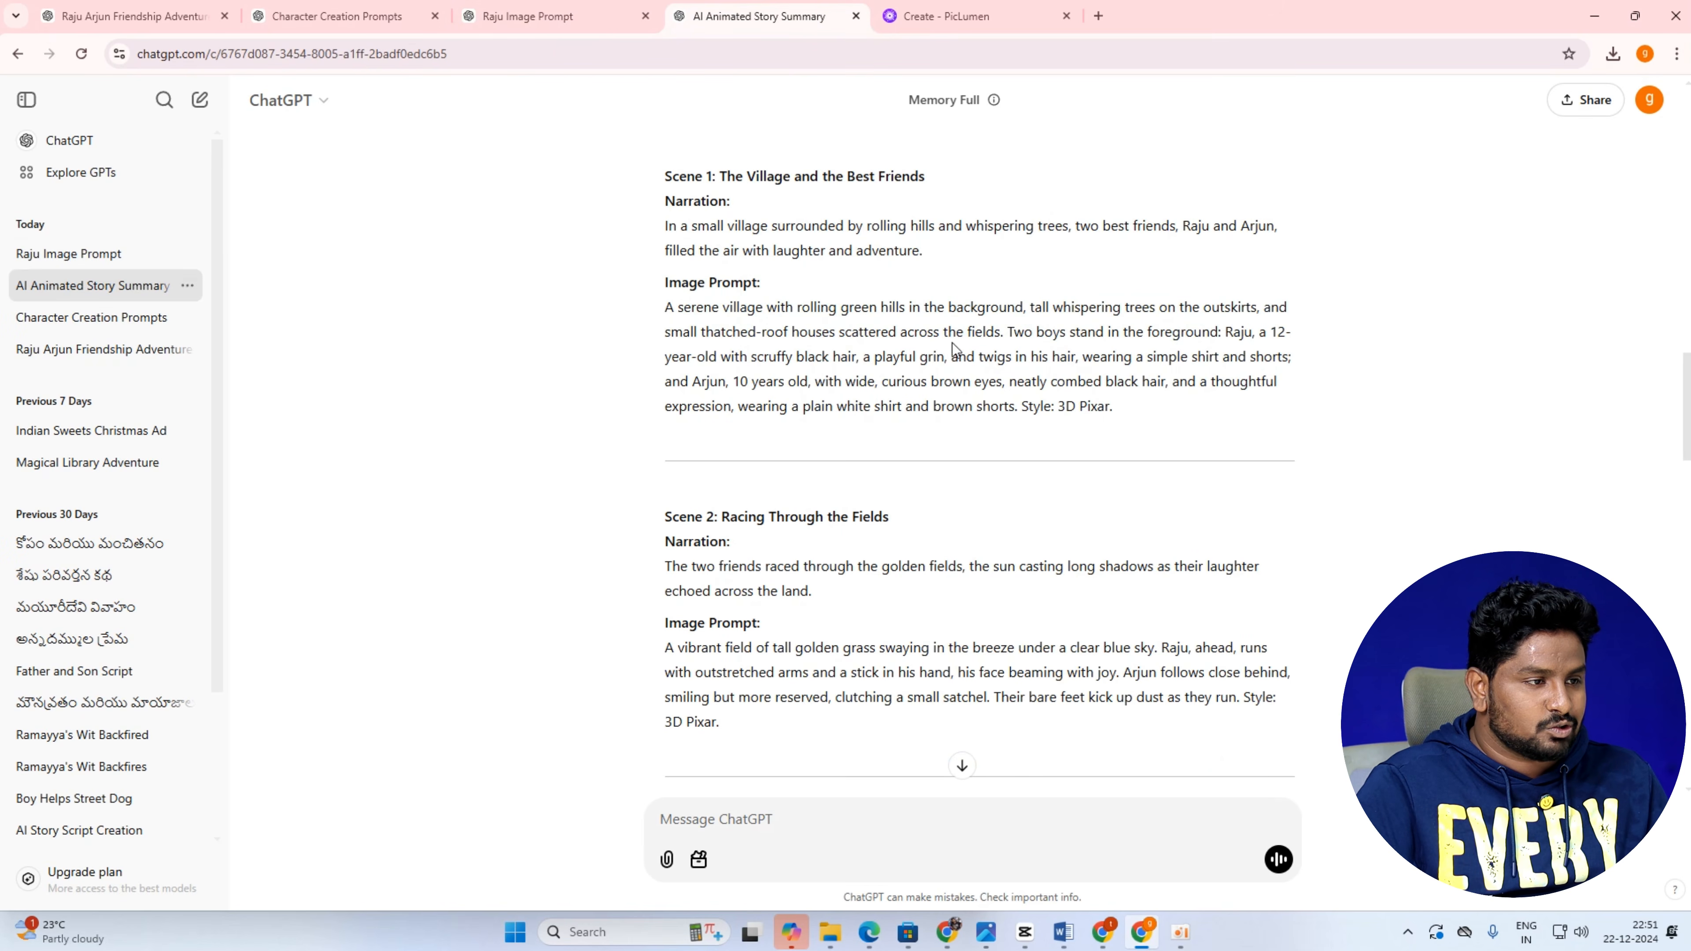
left_click_drag(1227, 333, 1258, 333)
left_click(1221, 345)
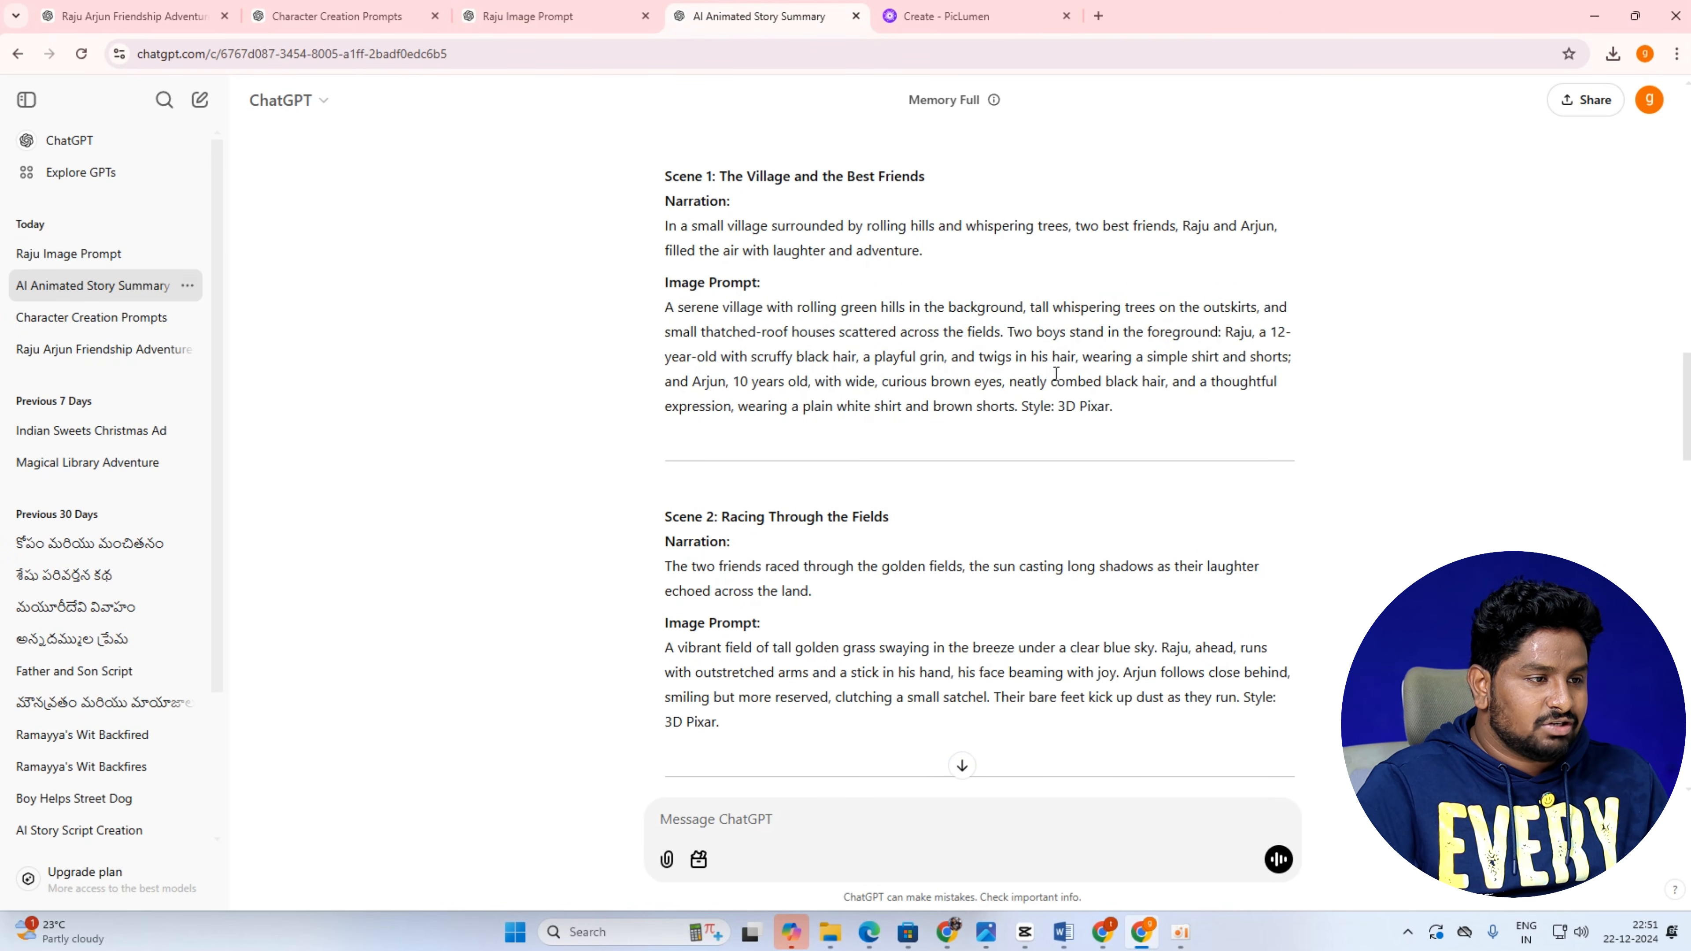
Switch to PicLumen and examine the enlarged forest images of Raju and Arjun one after another.
left_click(966, 15)
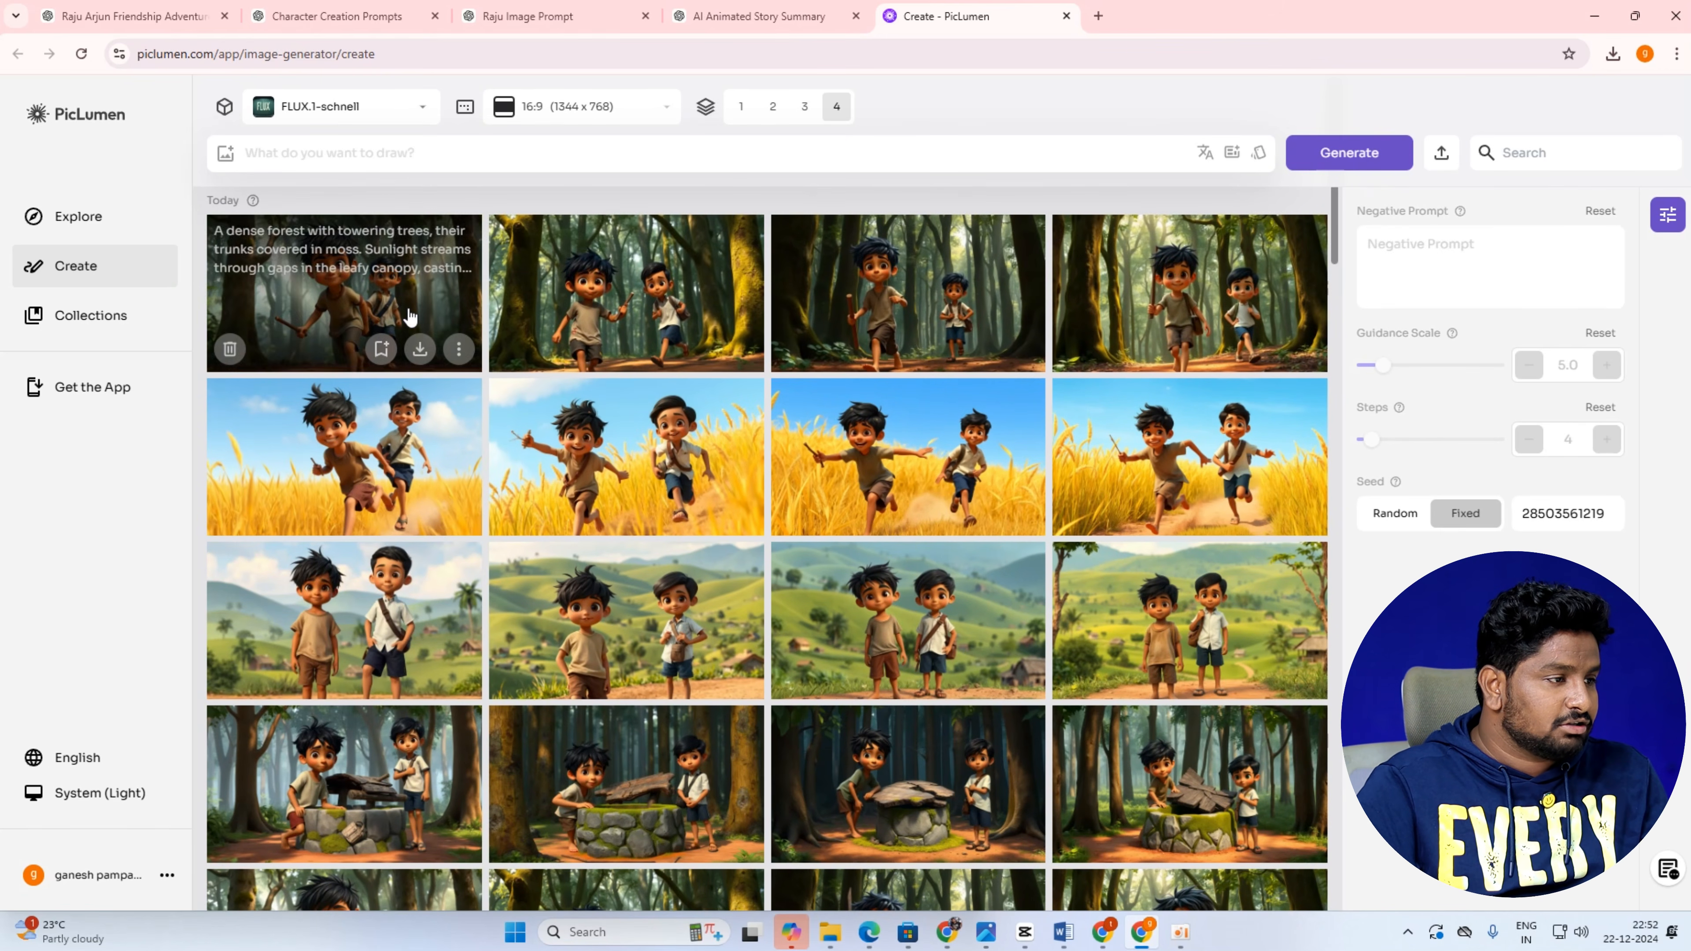
left_click(408, 313)
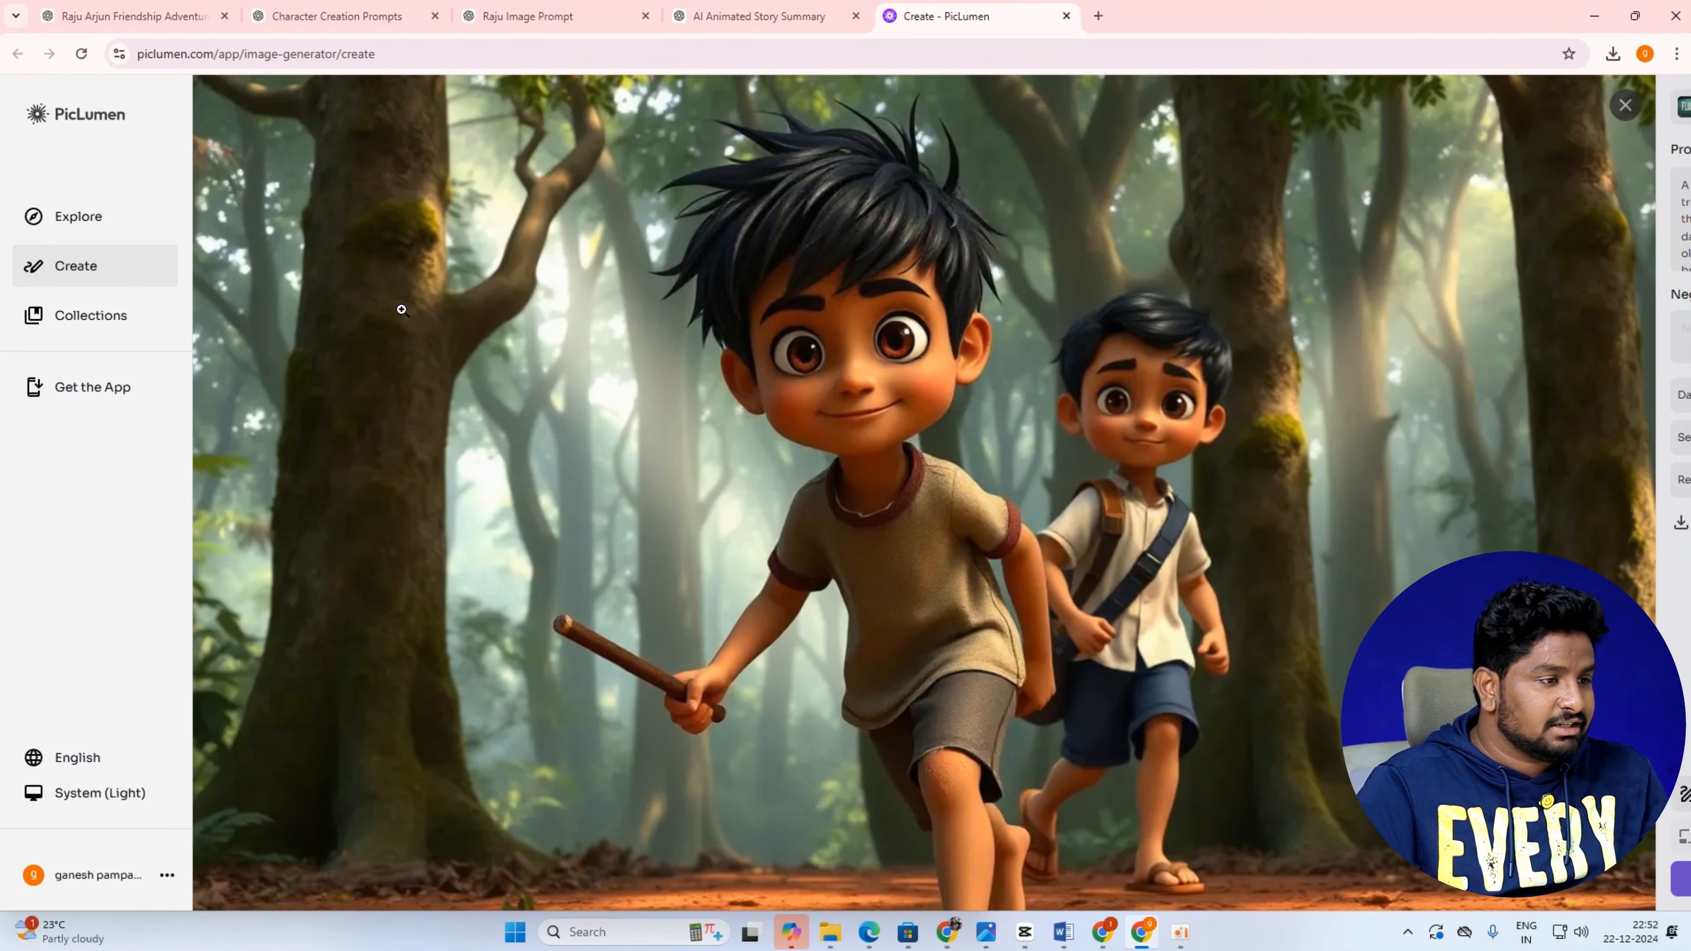
key("Right")
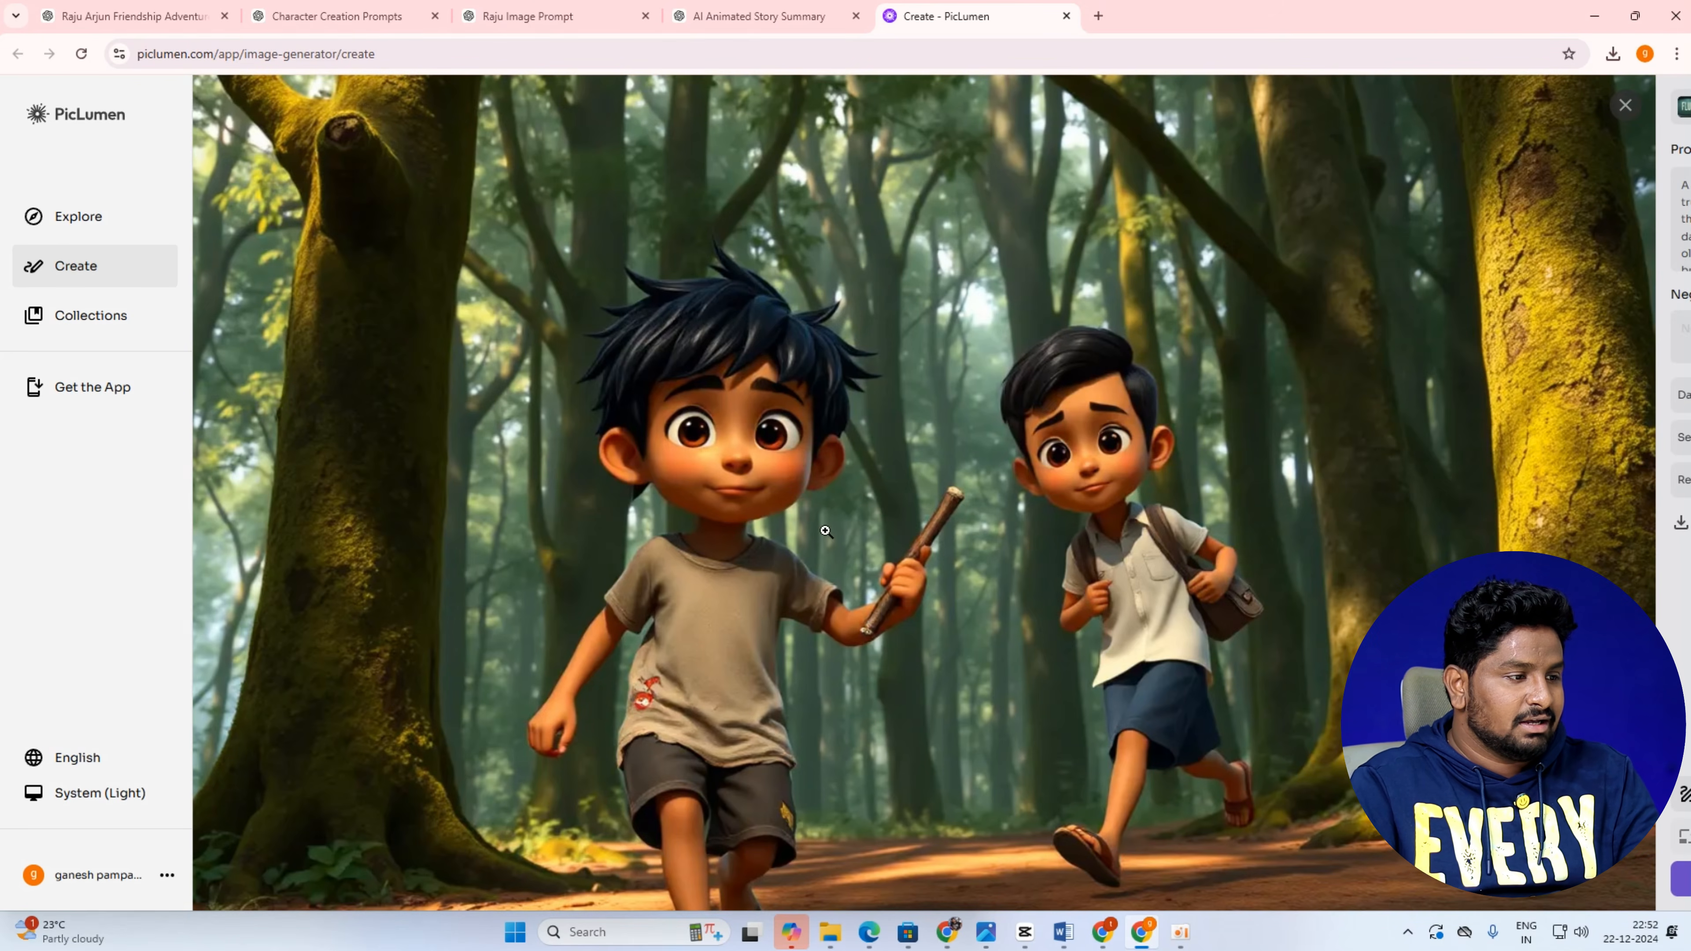
key("Right")
key("Right")
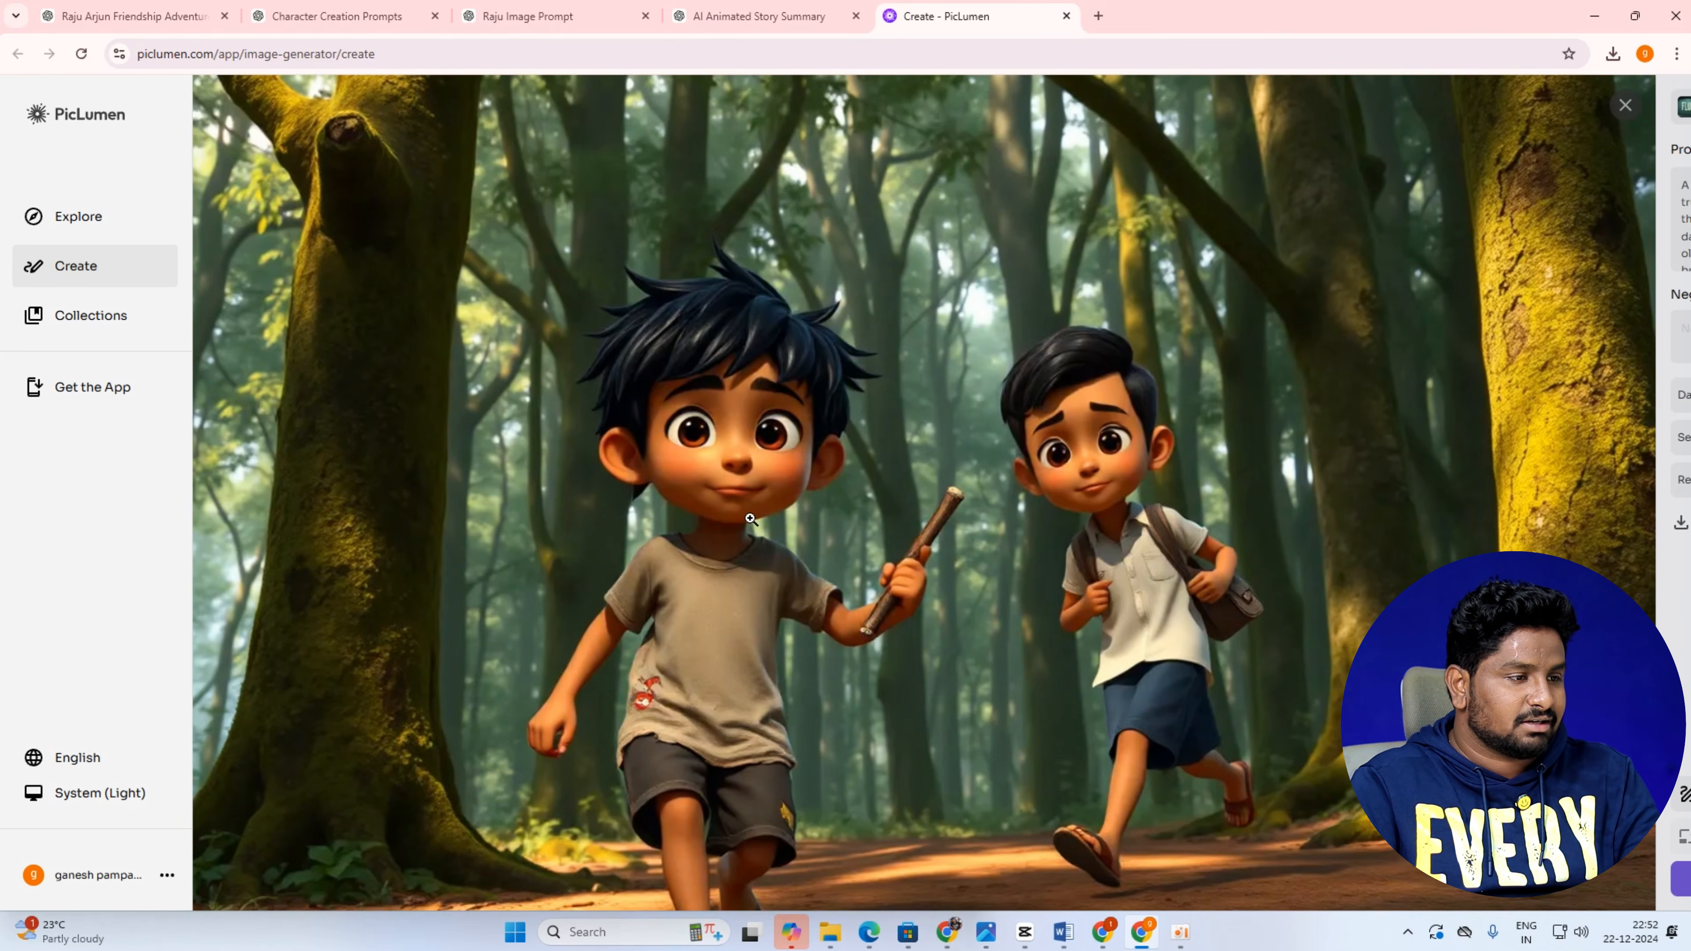
key("Right")
key("Right")
key("Right")
Compare the two boys' appearance across the enlarged golden-field images and the first village image.
key("Right")
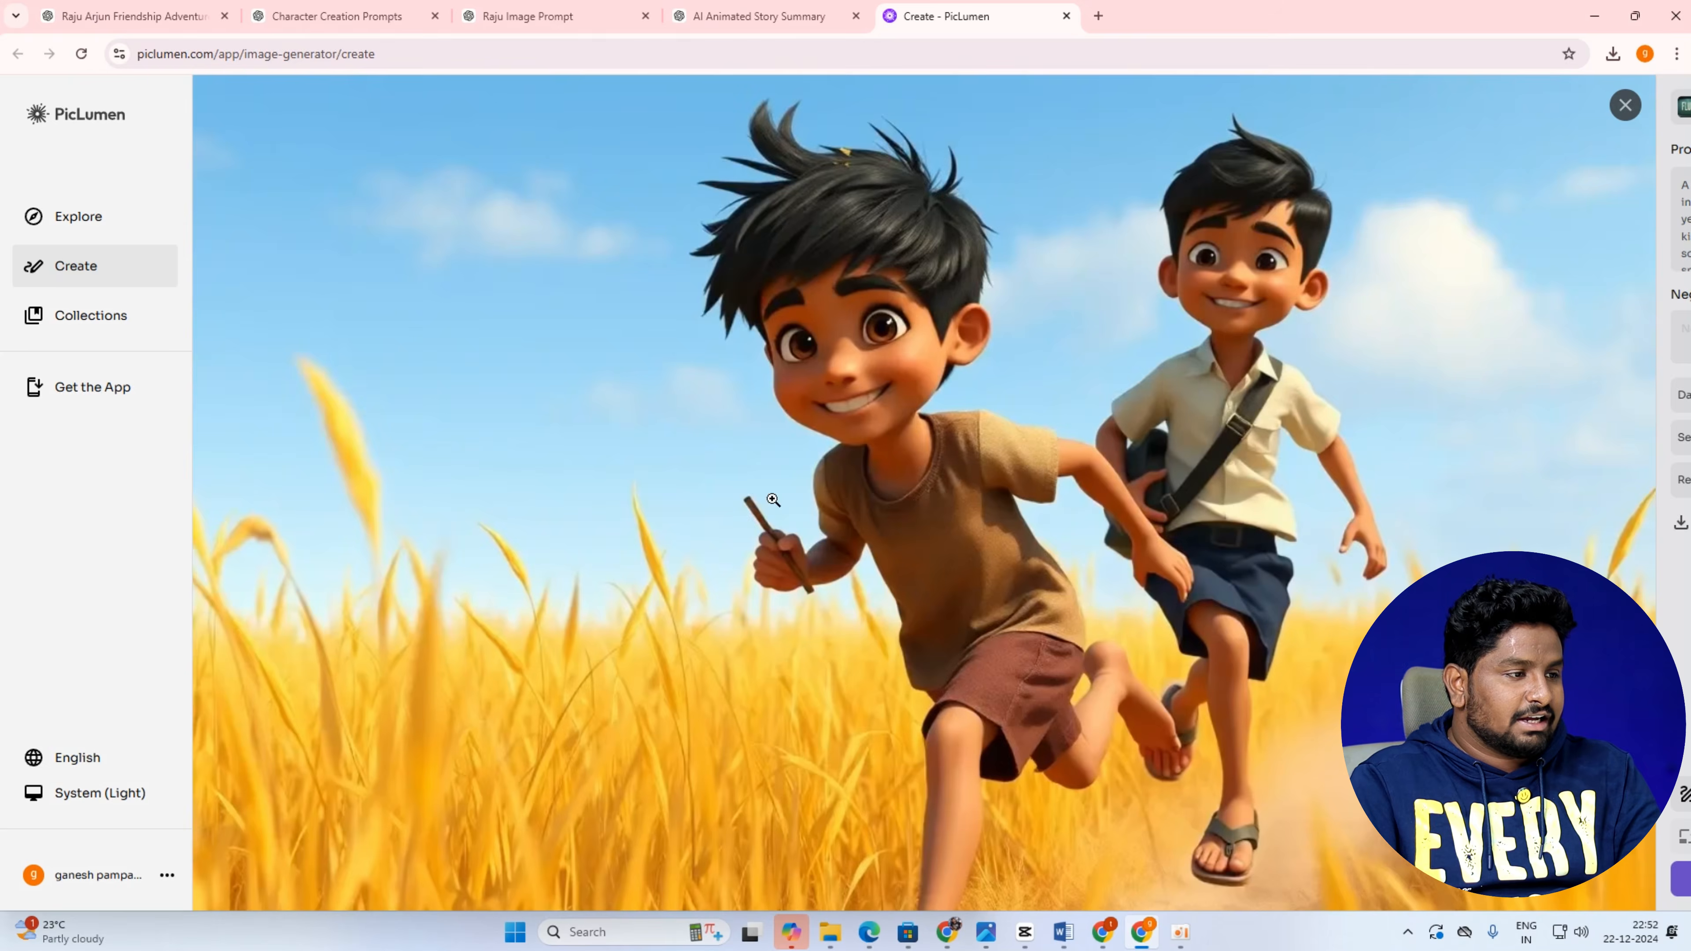
key("Right")
key("Right")
key("Right")
key("Right")
key("Right")
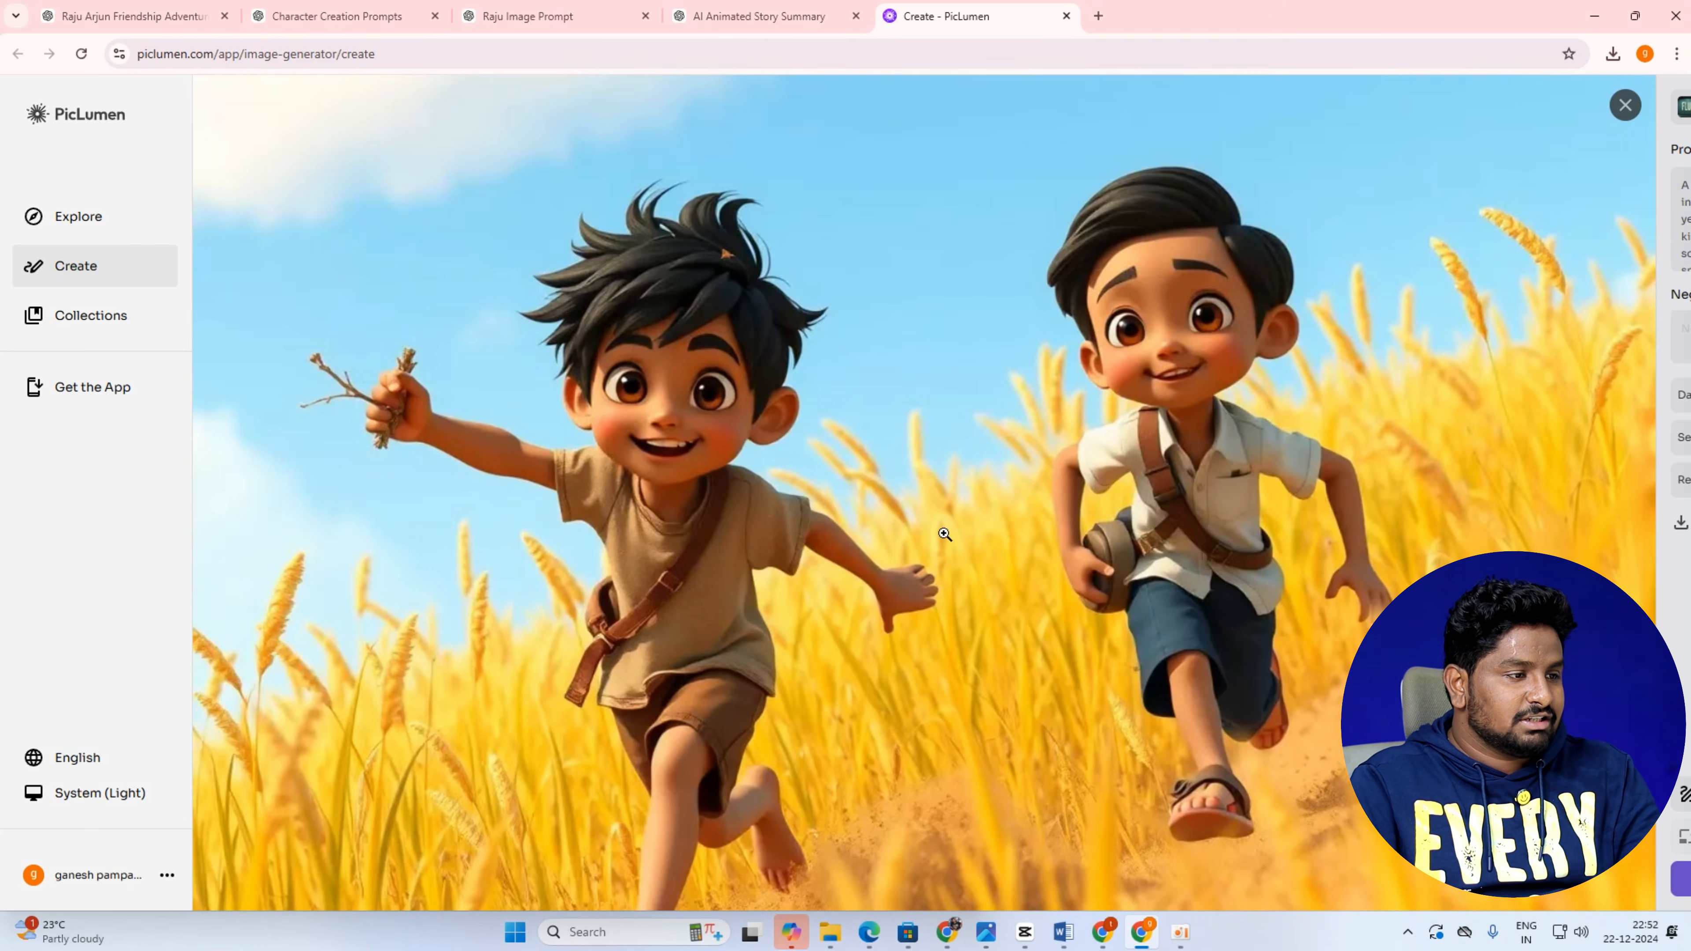
key("Right")
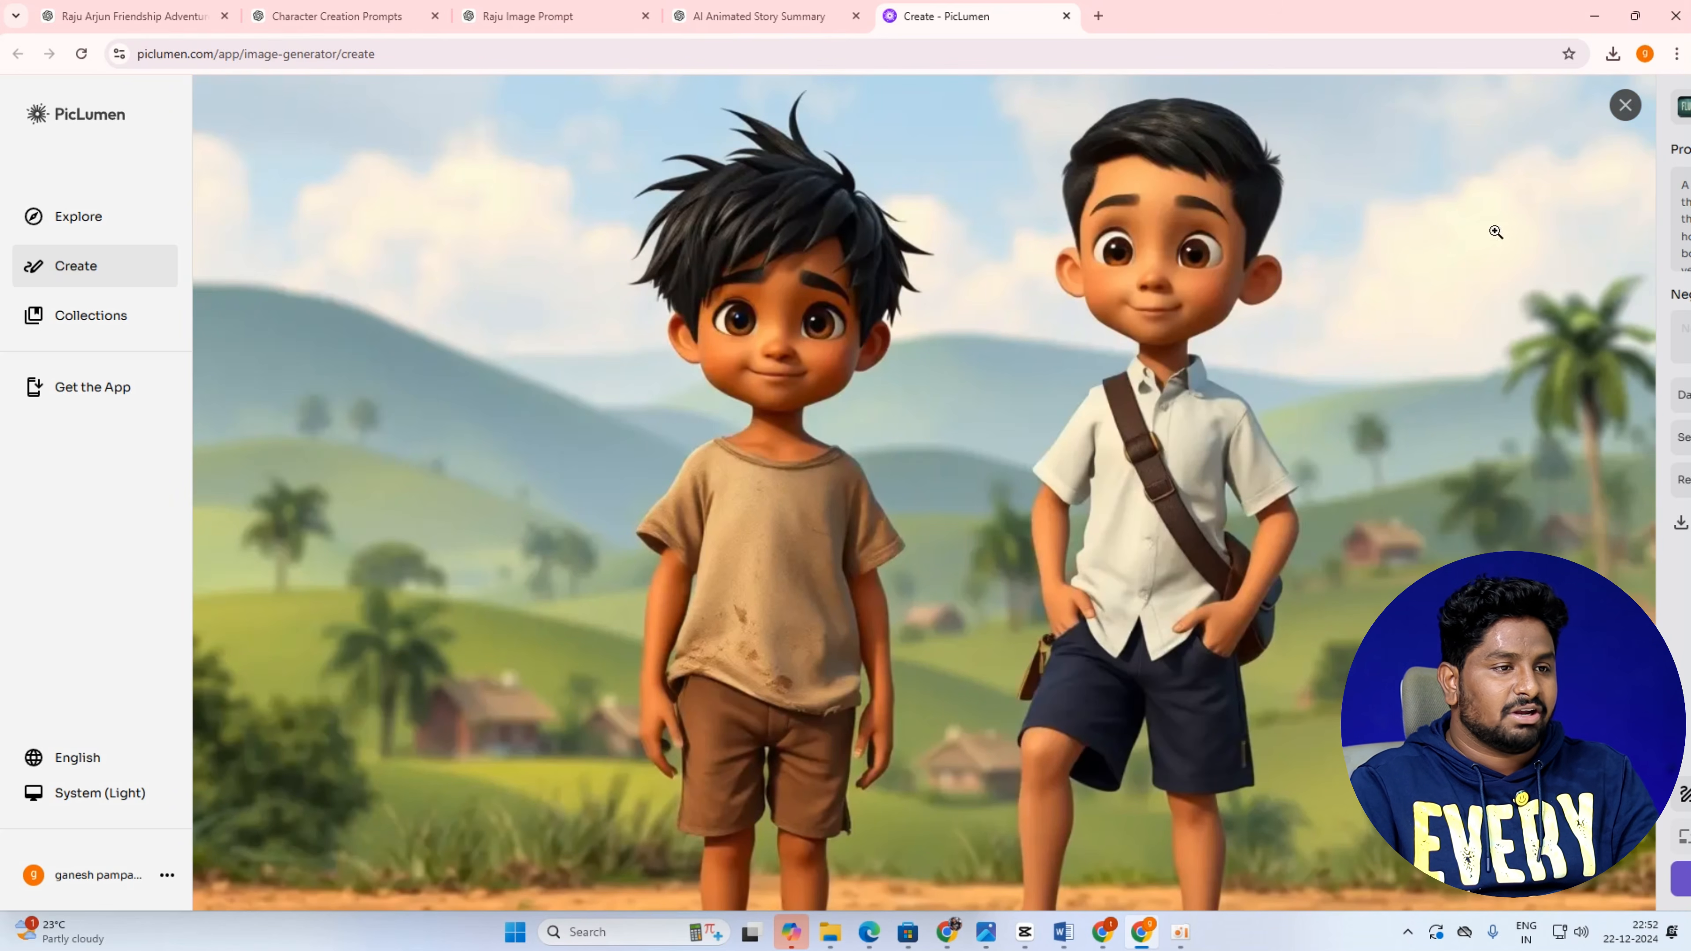
Close the enlarged image and open the download format options for the third golden-field image.
key("Escape")
left_click(983, 513)
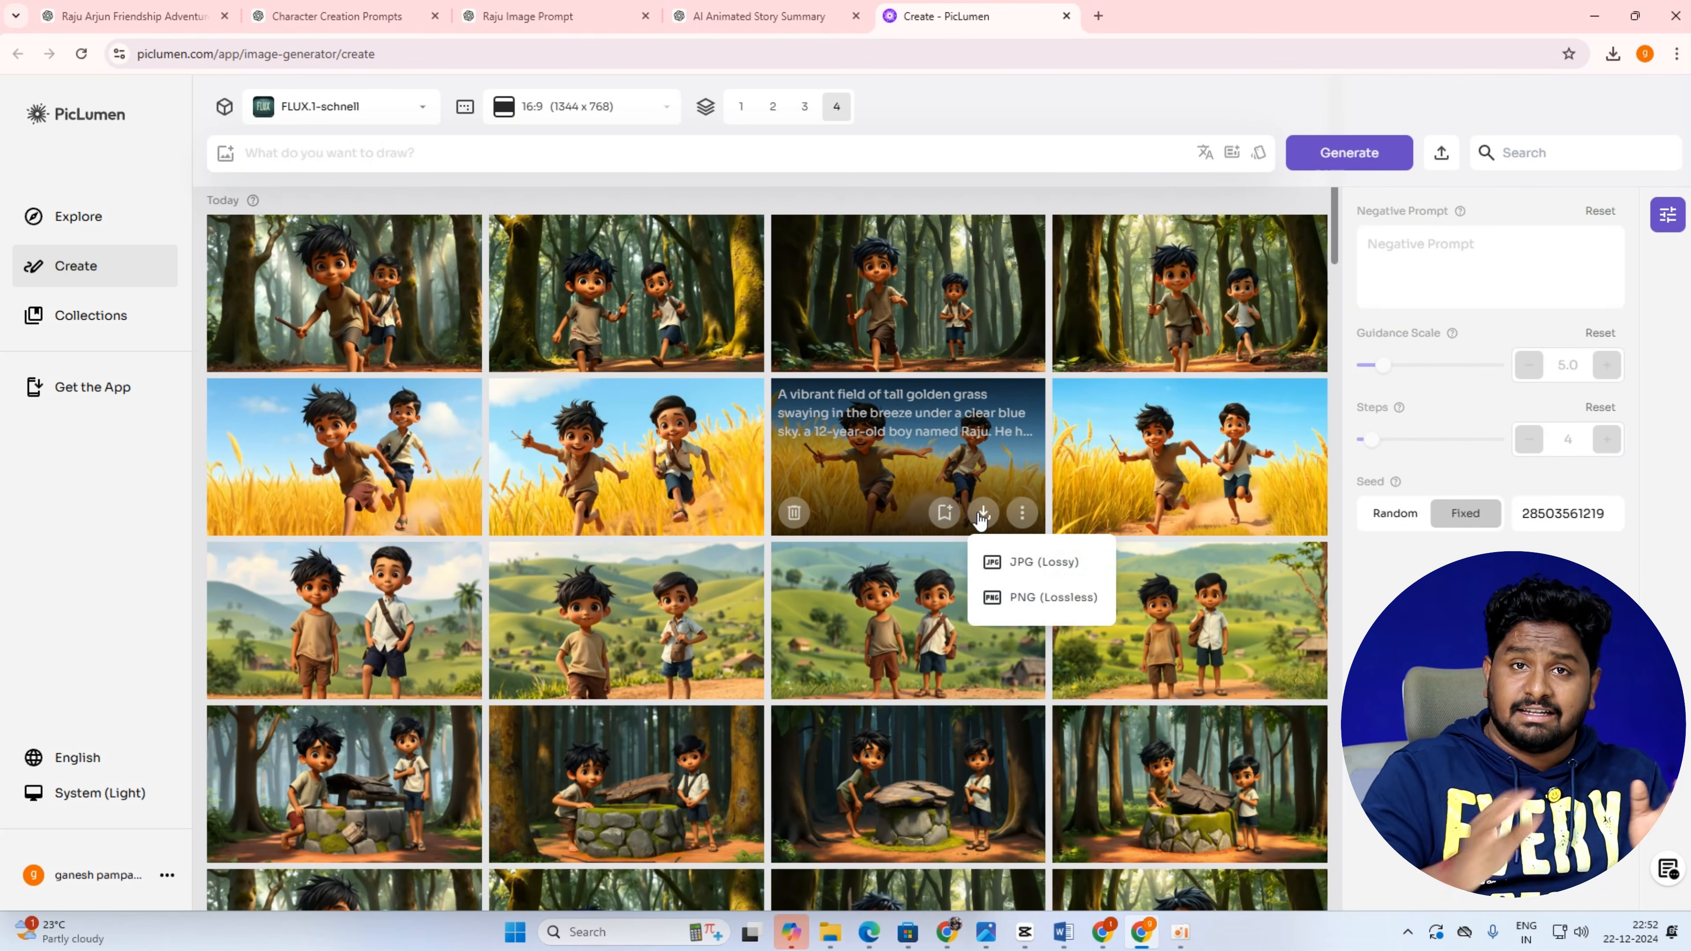